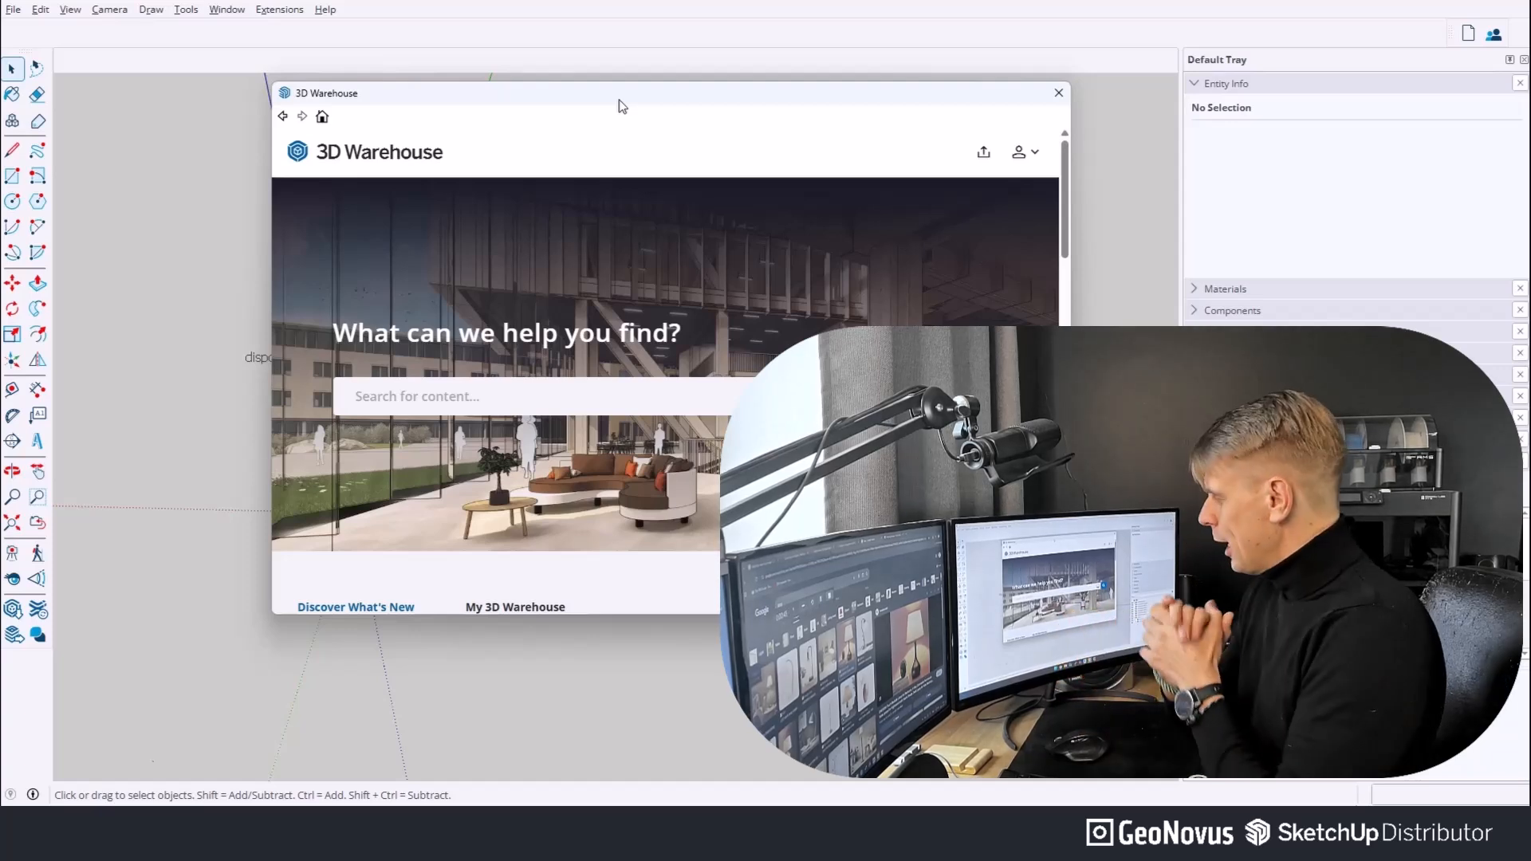
Open 3D Warehouse and position its window over the model.
drag(619, 99, 644, 102)
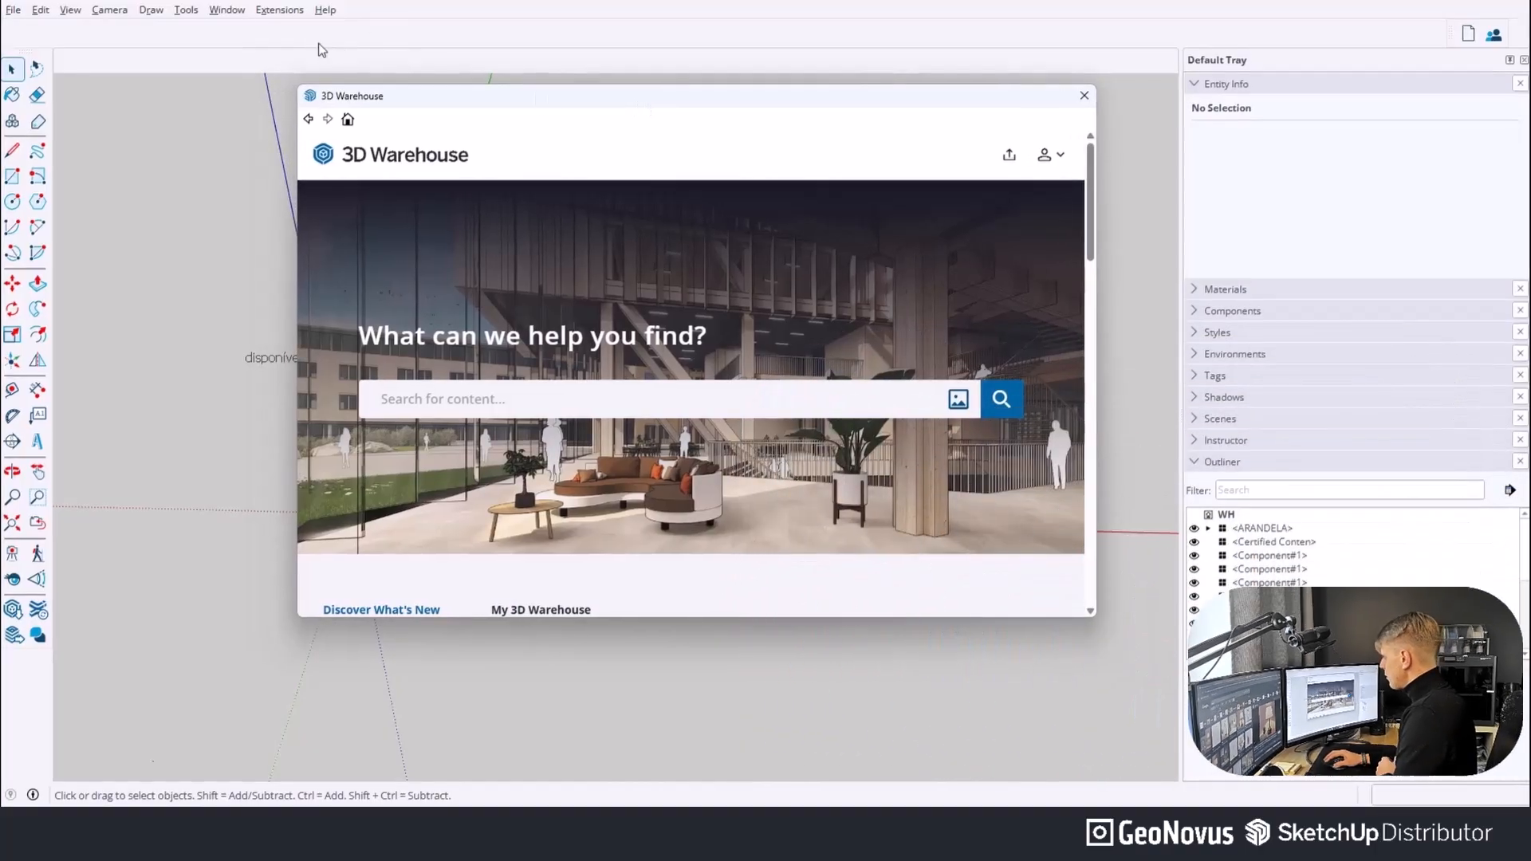
click(228, 9)
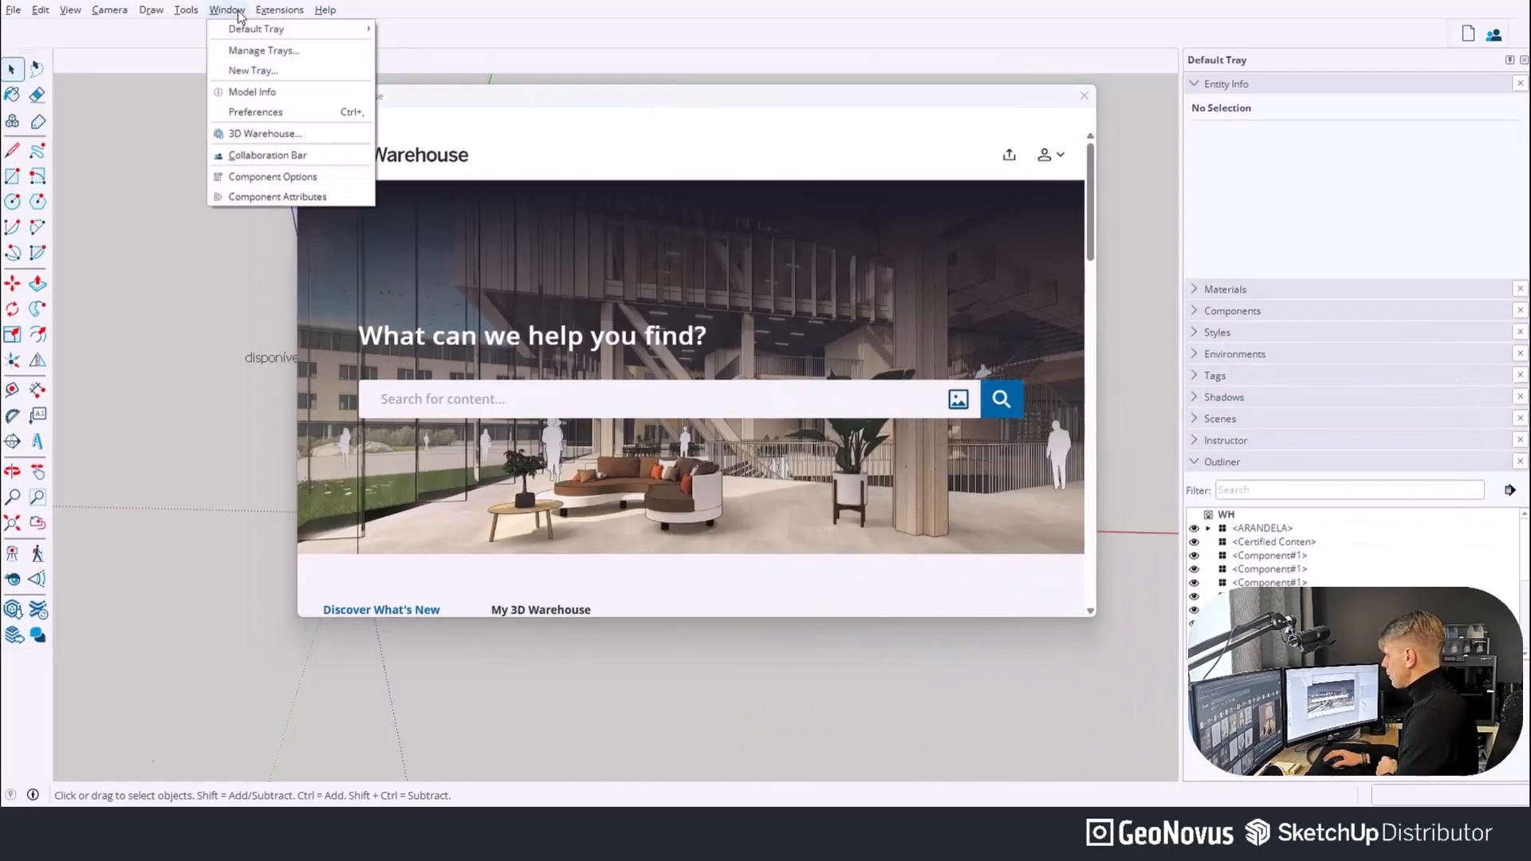
click(266, 136)
scroll(547, 369, down, 1)
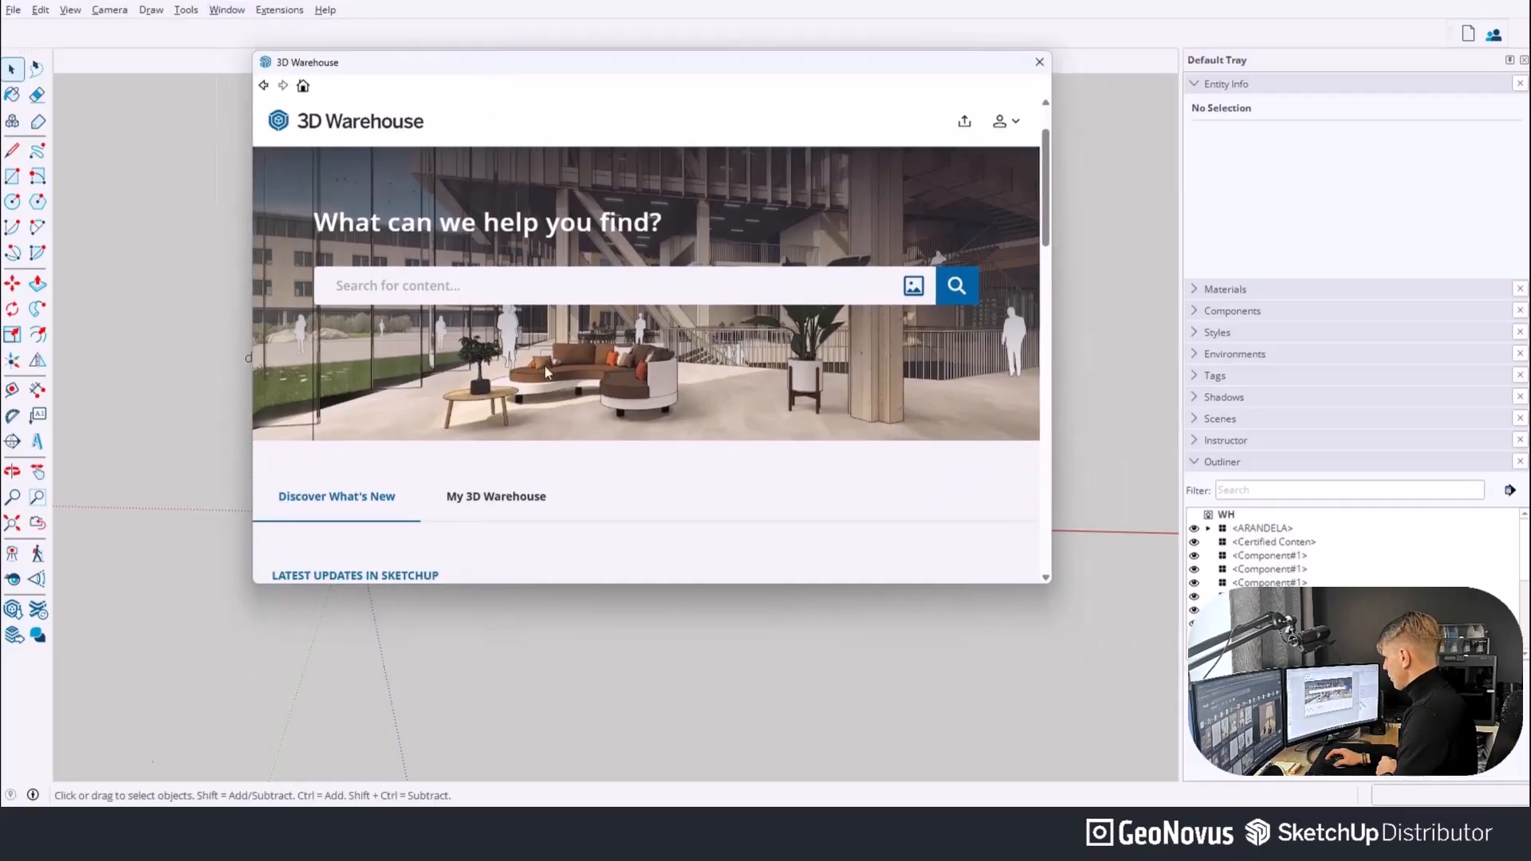
scroll(554, 402, up, 1)
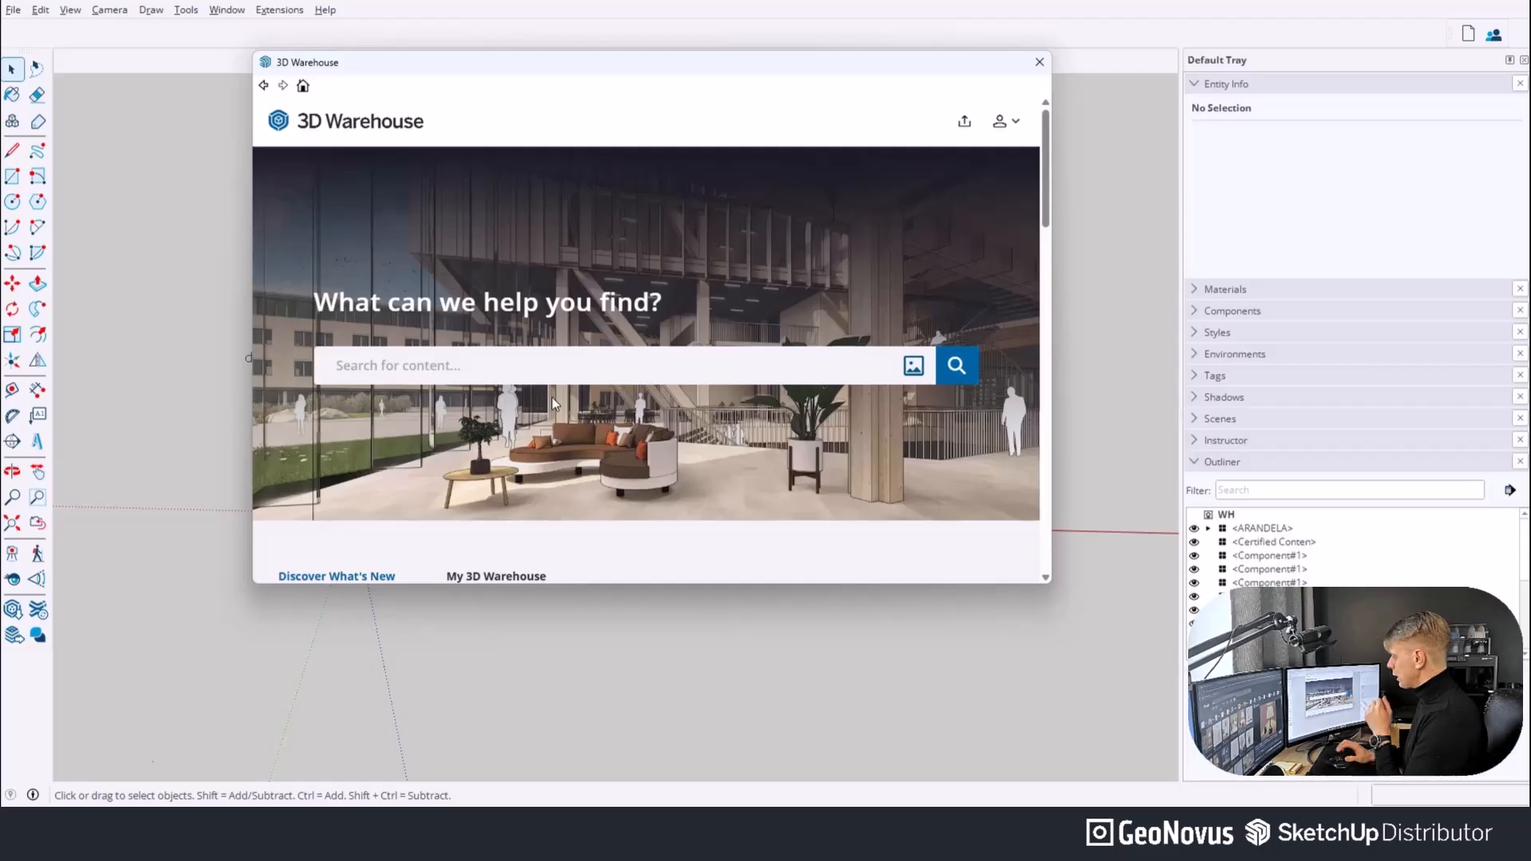
drag(450, 65, 465, 67)
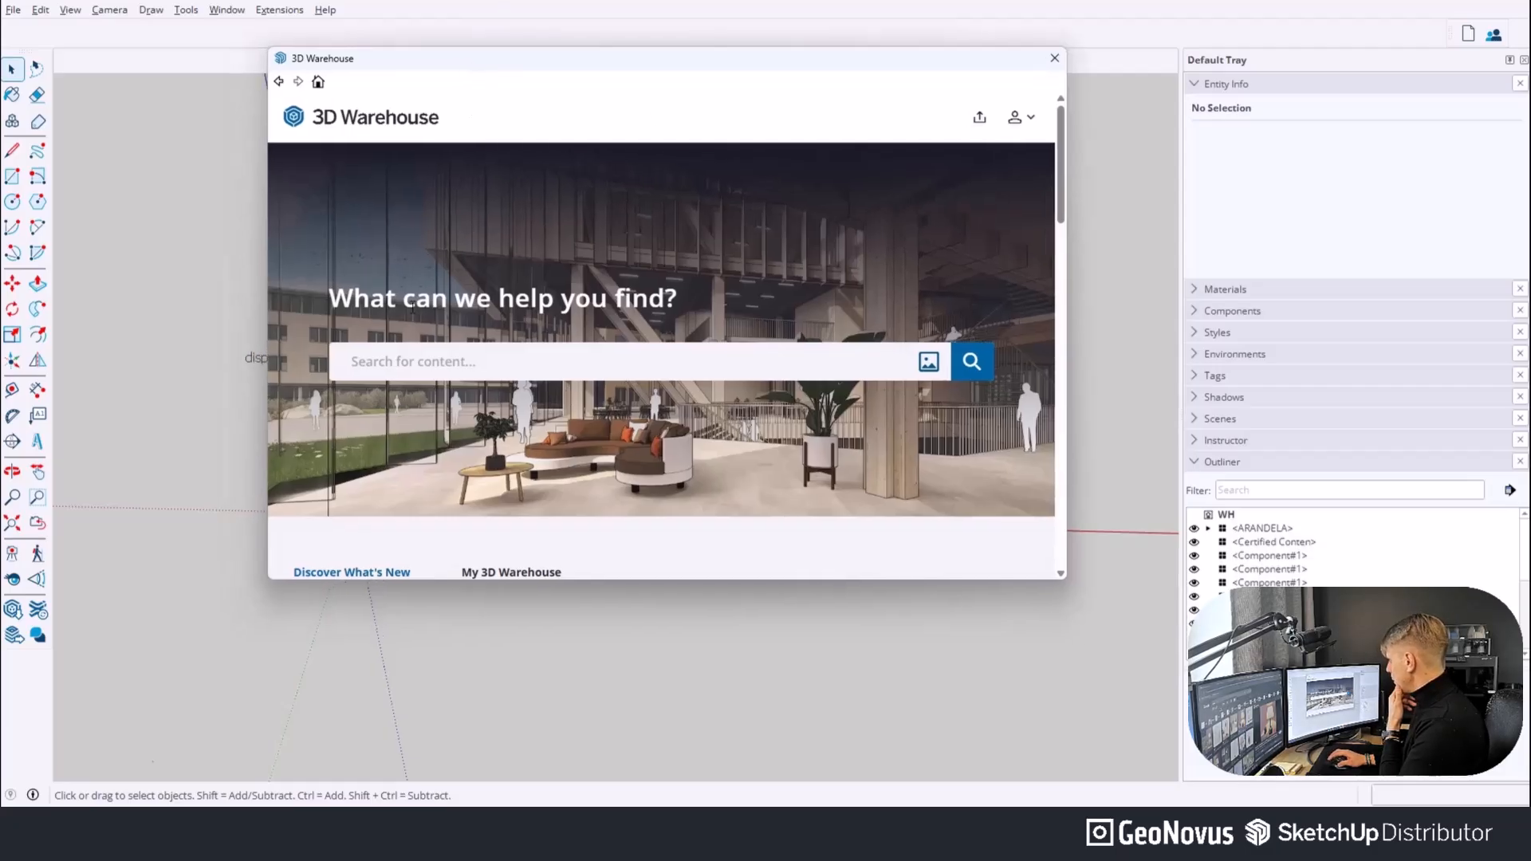
Search 3D Warehouse for "sofa" and browse the resulting models.
click(426, 359)
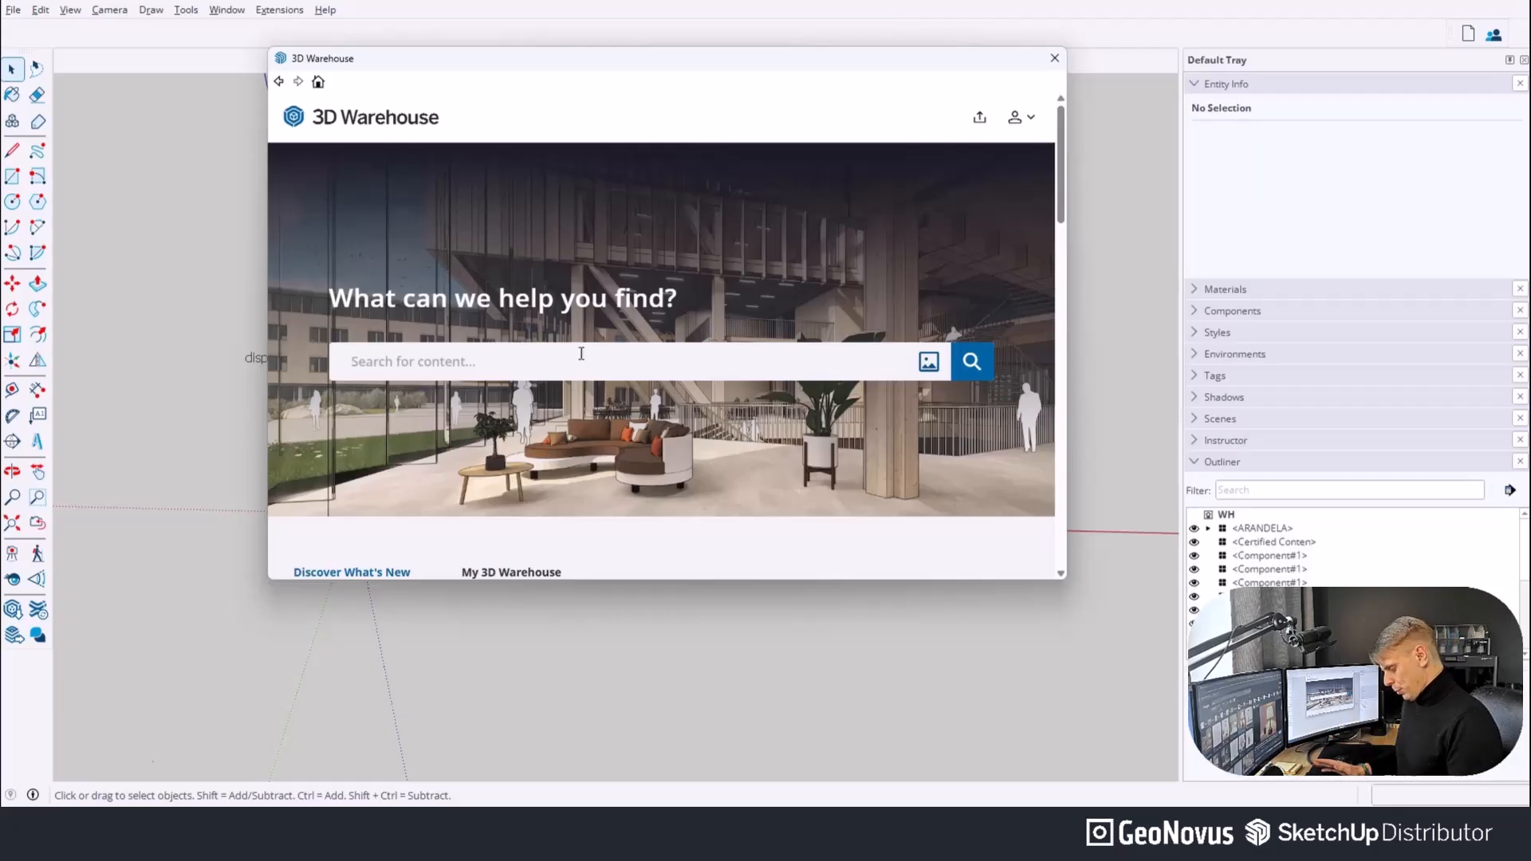
text(sofa)
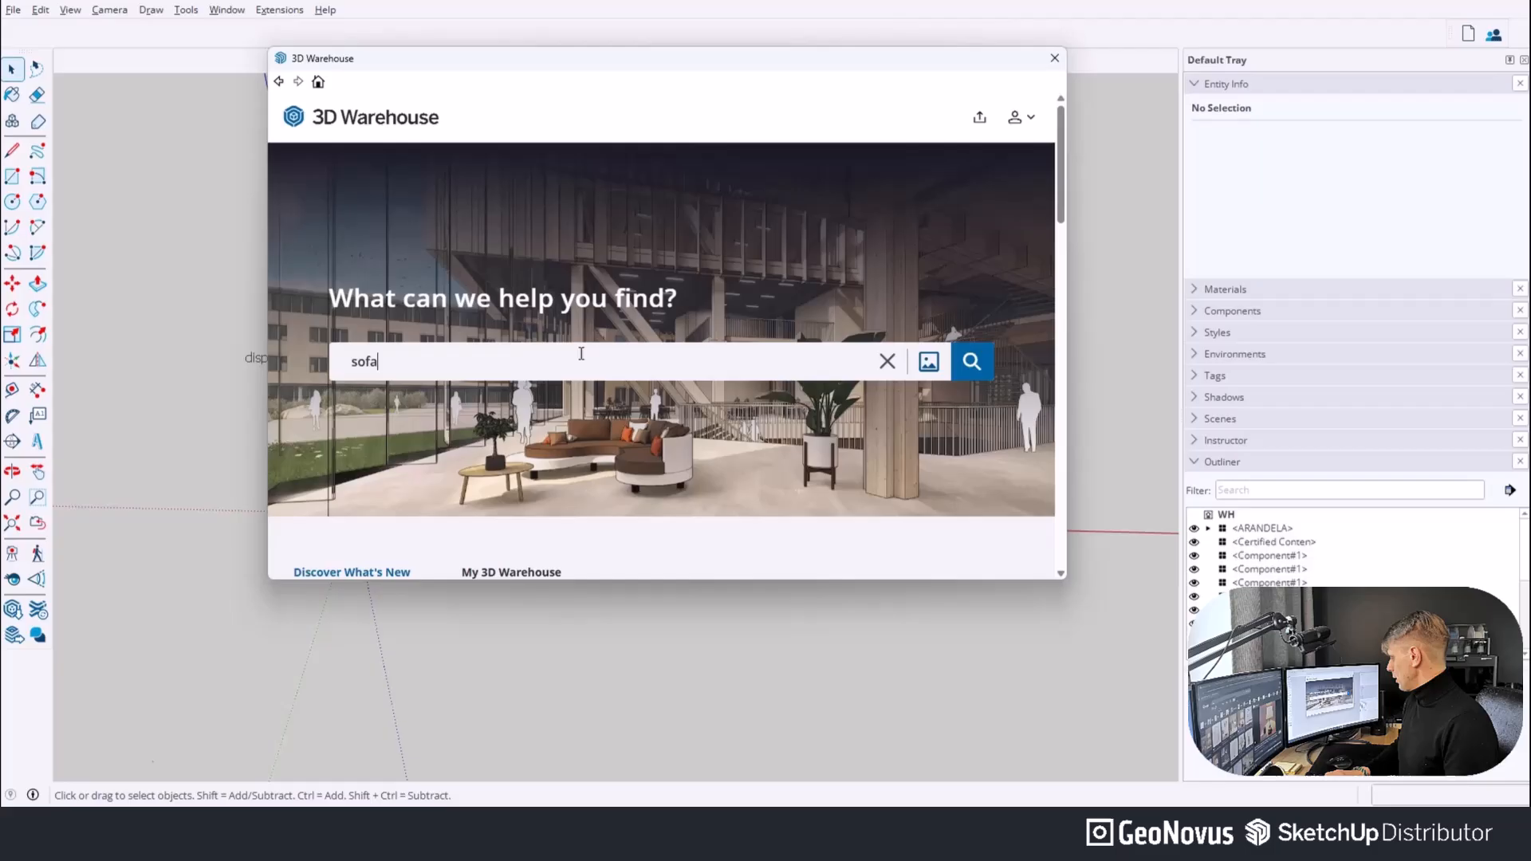
key(Return)
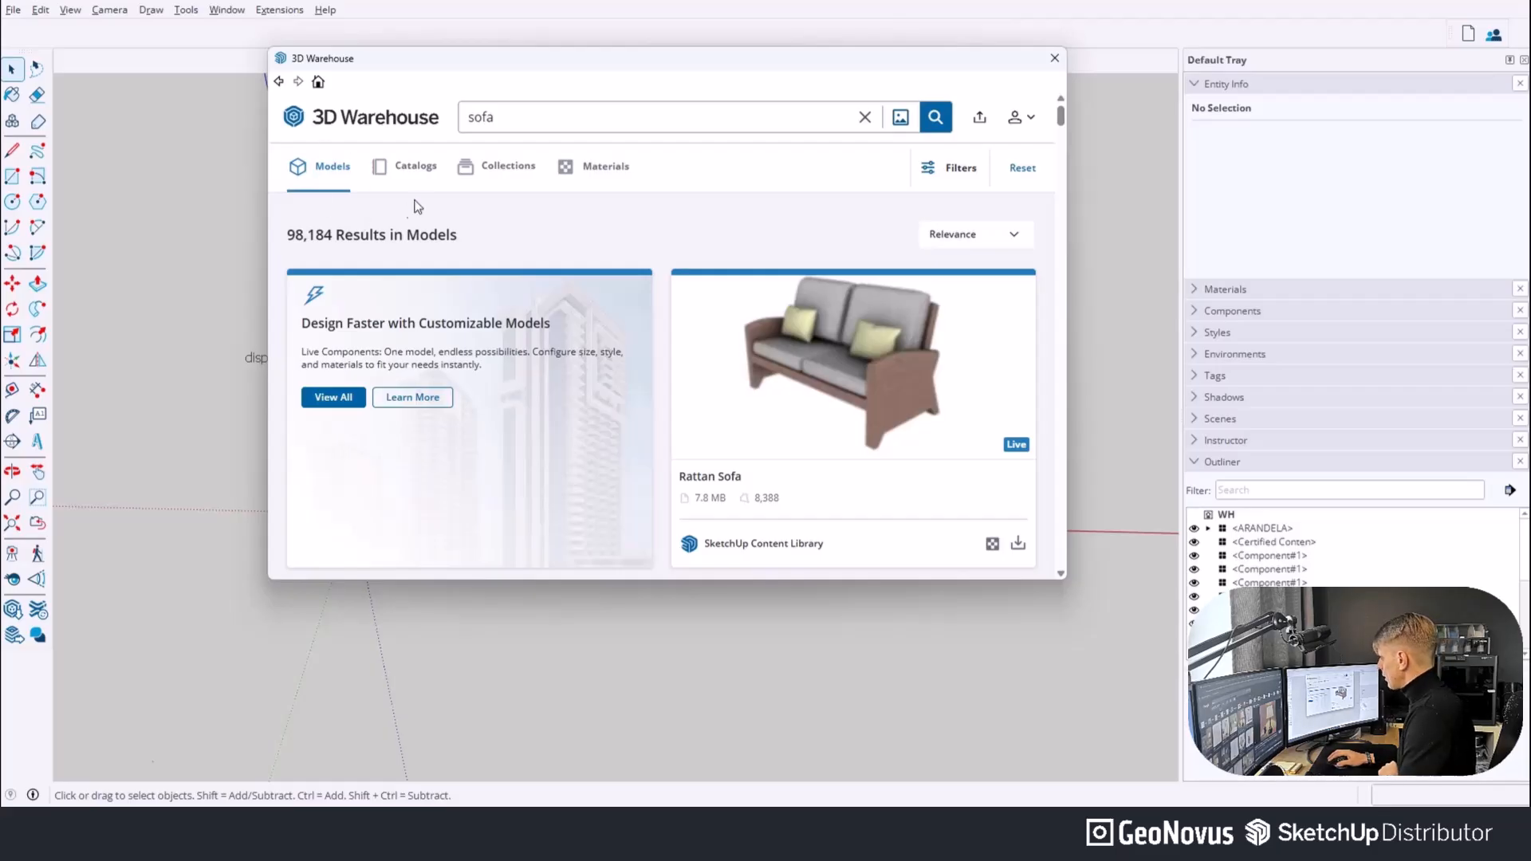
scroll(673, 314, down, 2)
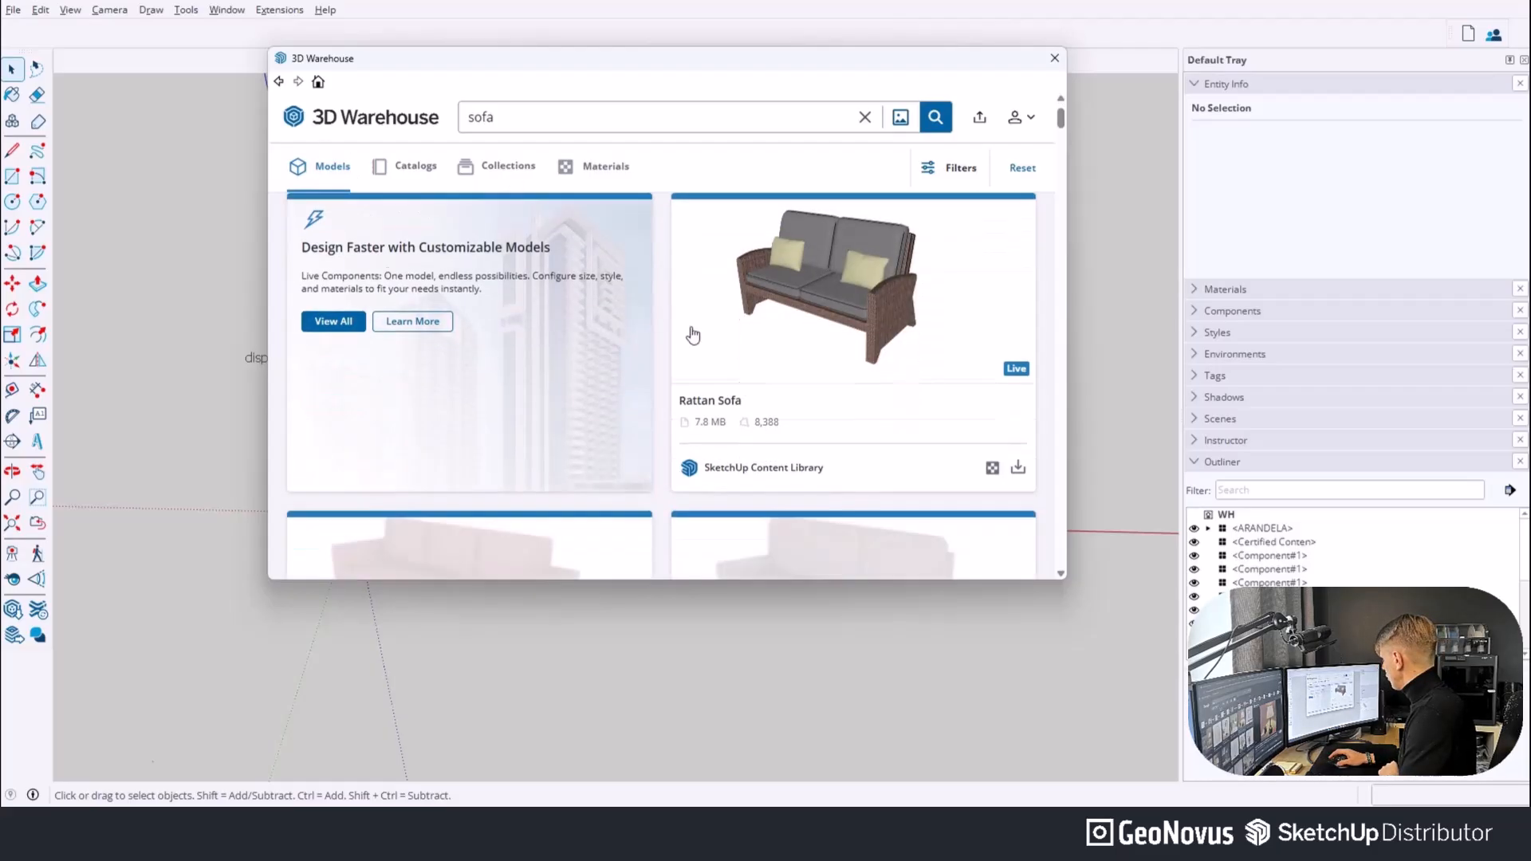
scroll(996, 365, down, 6)
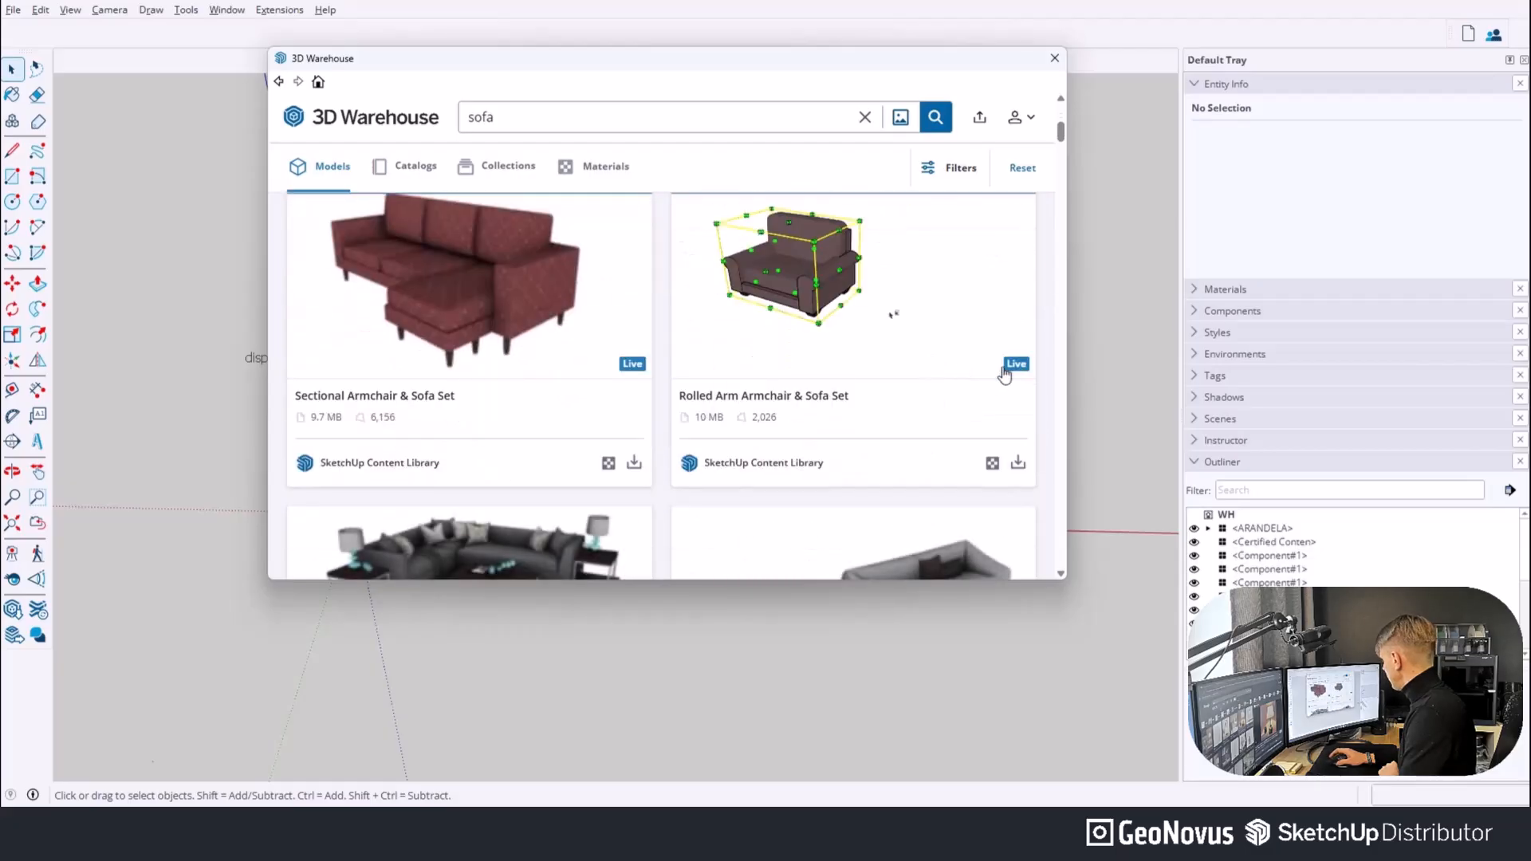
scroll(748, 383, down, 3)
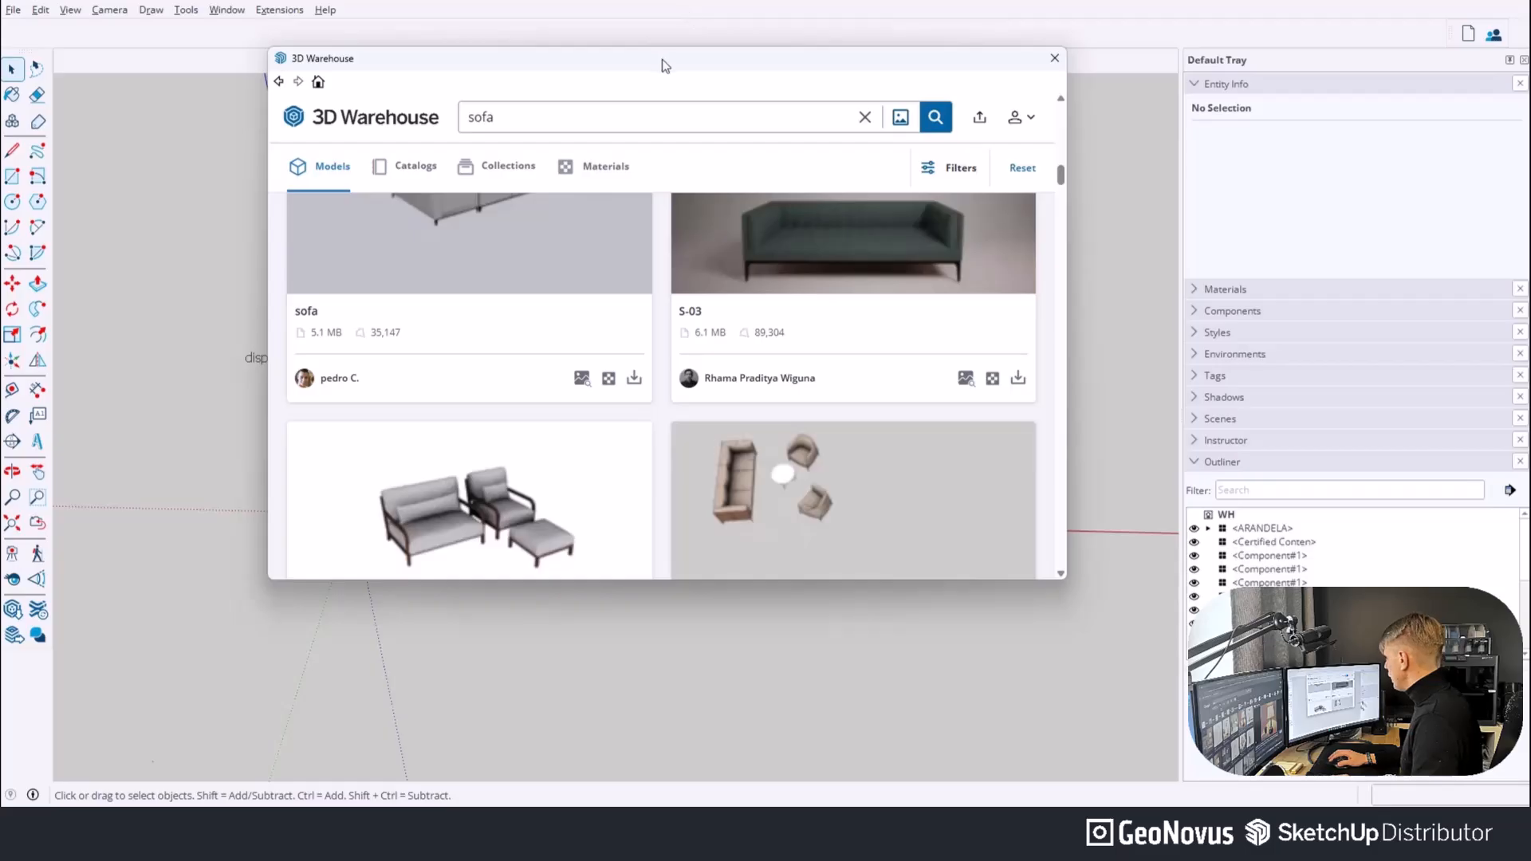
Return to the start of the sofa results and clear the search text.
drag(653, 59, 689, 66)
scroll(662, 240, up, 11)
drag(539, 123, 379, 136)
key(BackSpace)
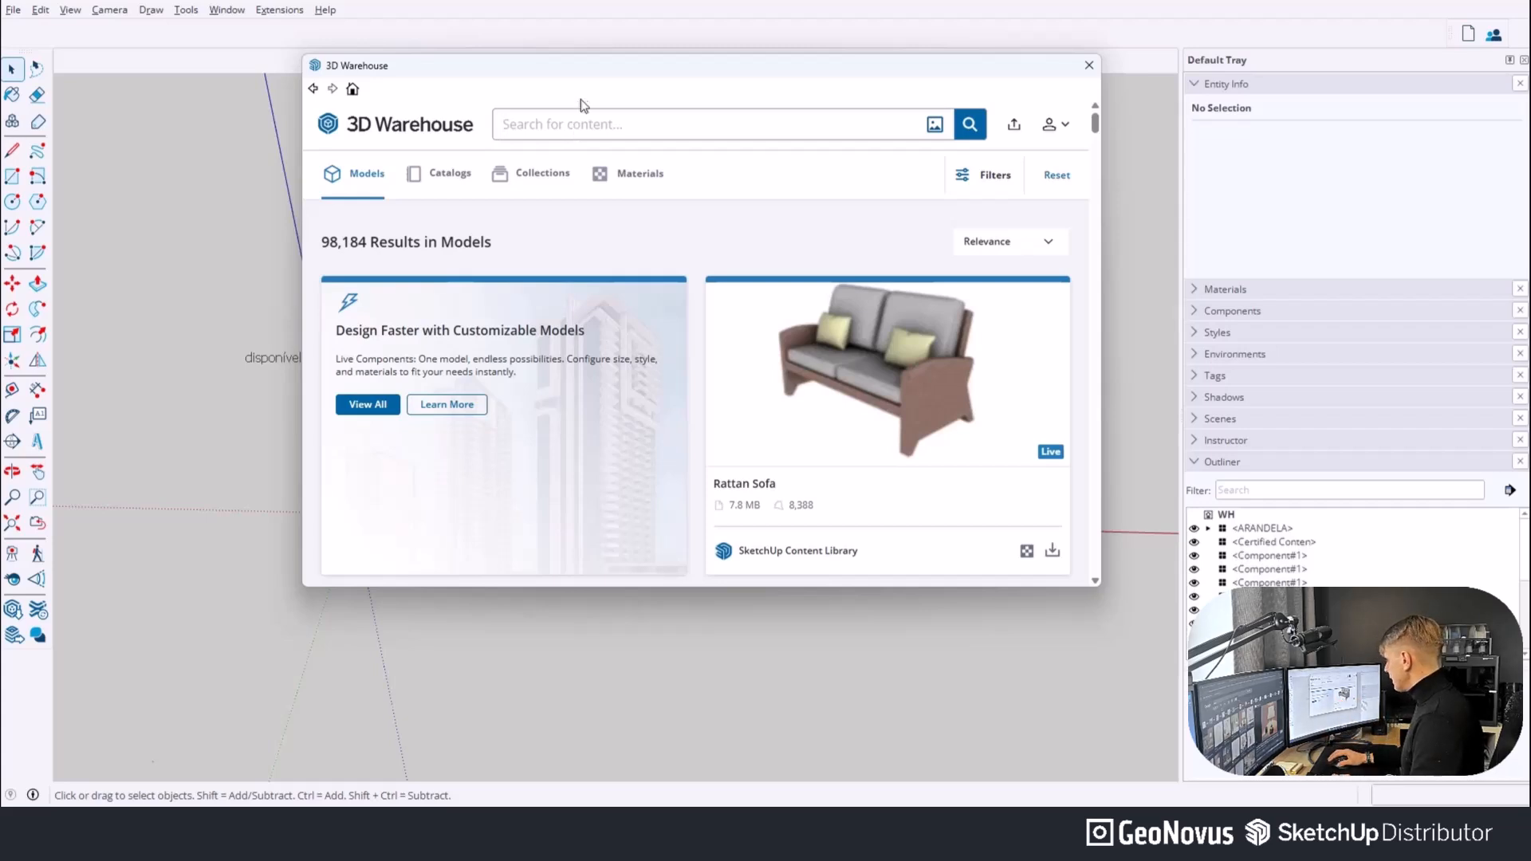
Move the 3D Warehouse window aside and examine the Products and Models pedestals in the model up close.
drag(582, 65, 1044, 100)
scroll(130, 327, up, 2)
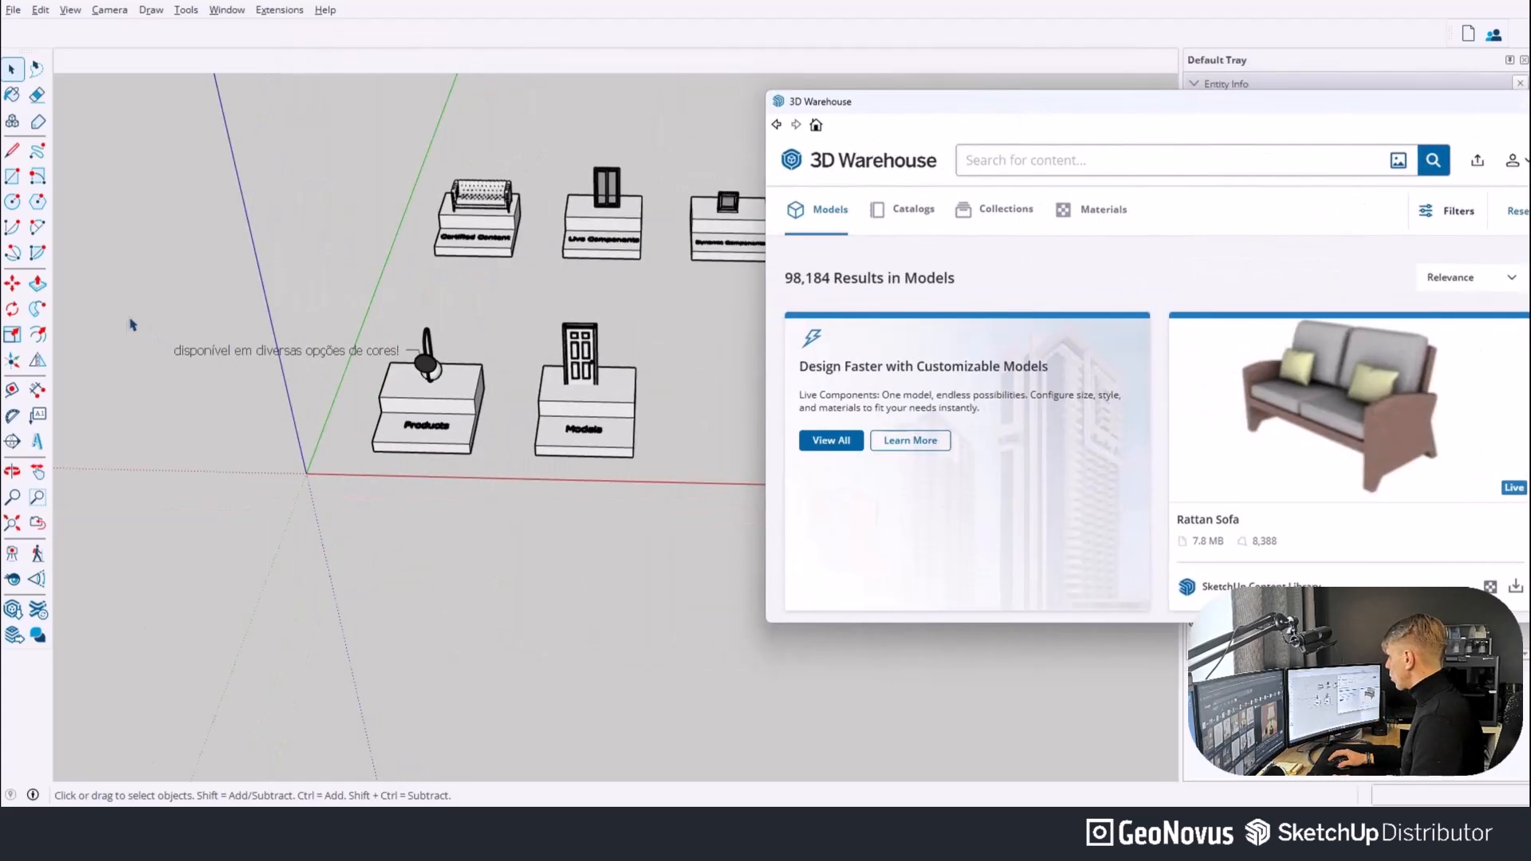
middle_drag(162, 317, 205, 348)
scroll(205, 348, down, 2)
scroll(417, 321, up, 4)
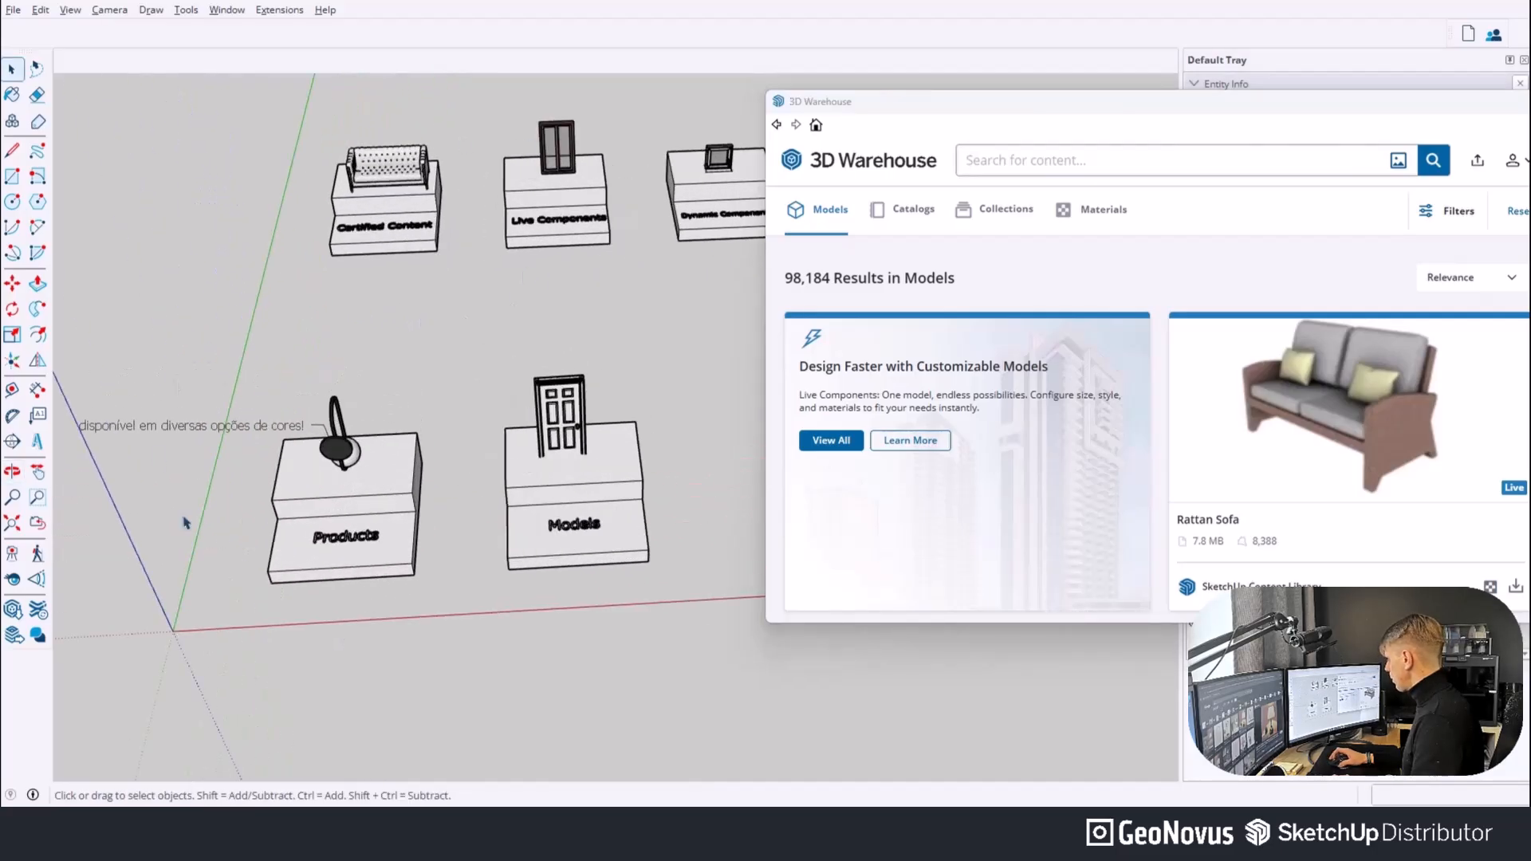
scroll(384, 570, up, 2)
mouse_move(384, 569)
middle_down()
mouse_move(327, 564)
mouse_move(338, 513)
mouse_move(315, 516)
middle_up()
scroll(315, 515, up, 3)
scroll(309, 513, down, 1)
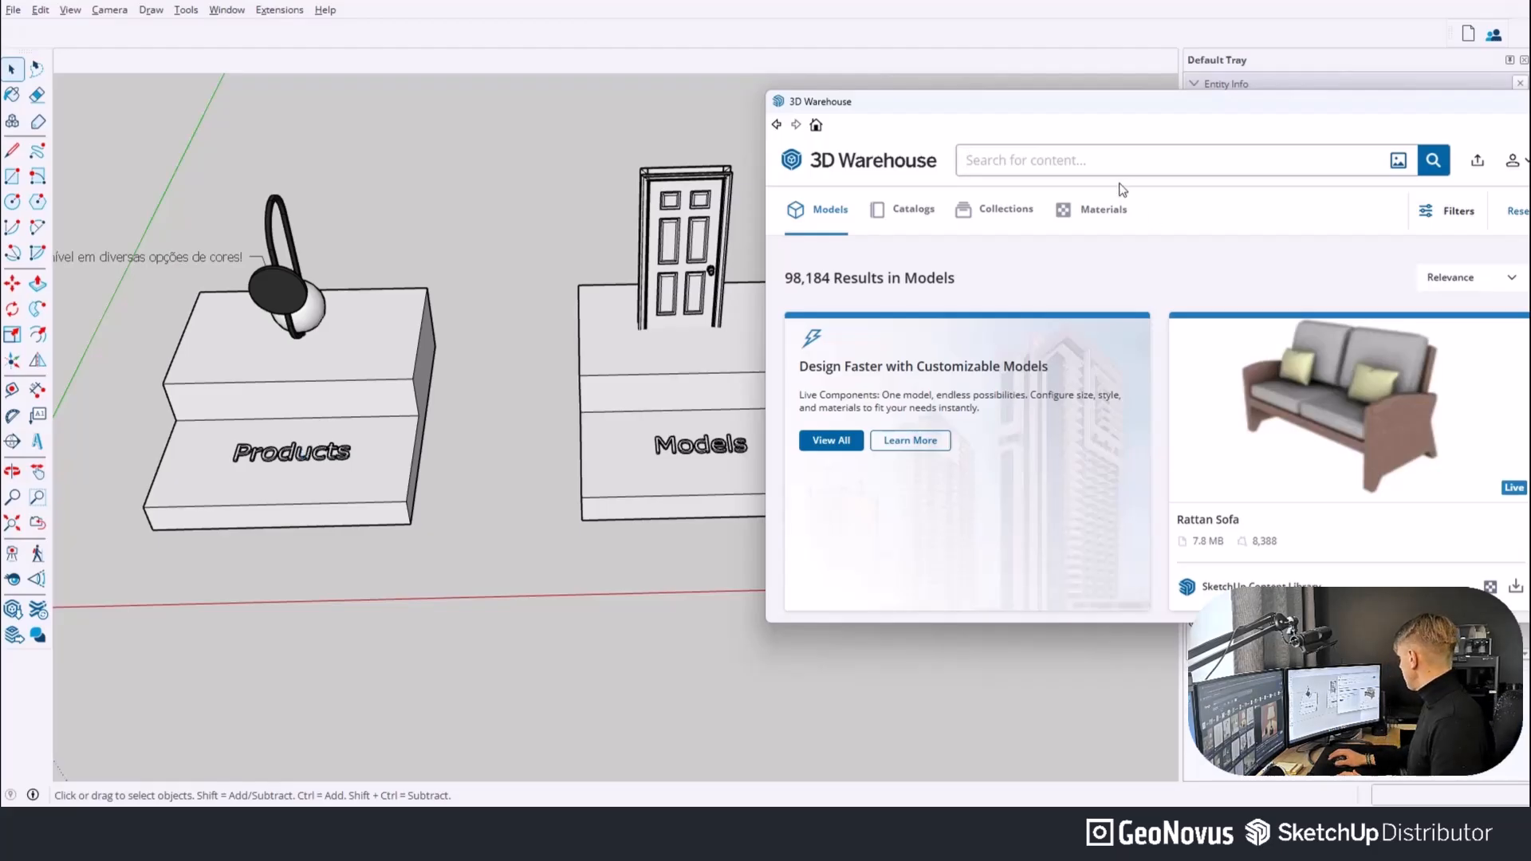
Bring the 3D Warehouse window back over the model and search for "window".
drag(1036, 104, 582, 108)
text(window\)
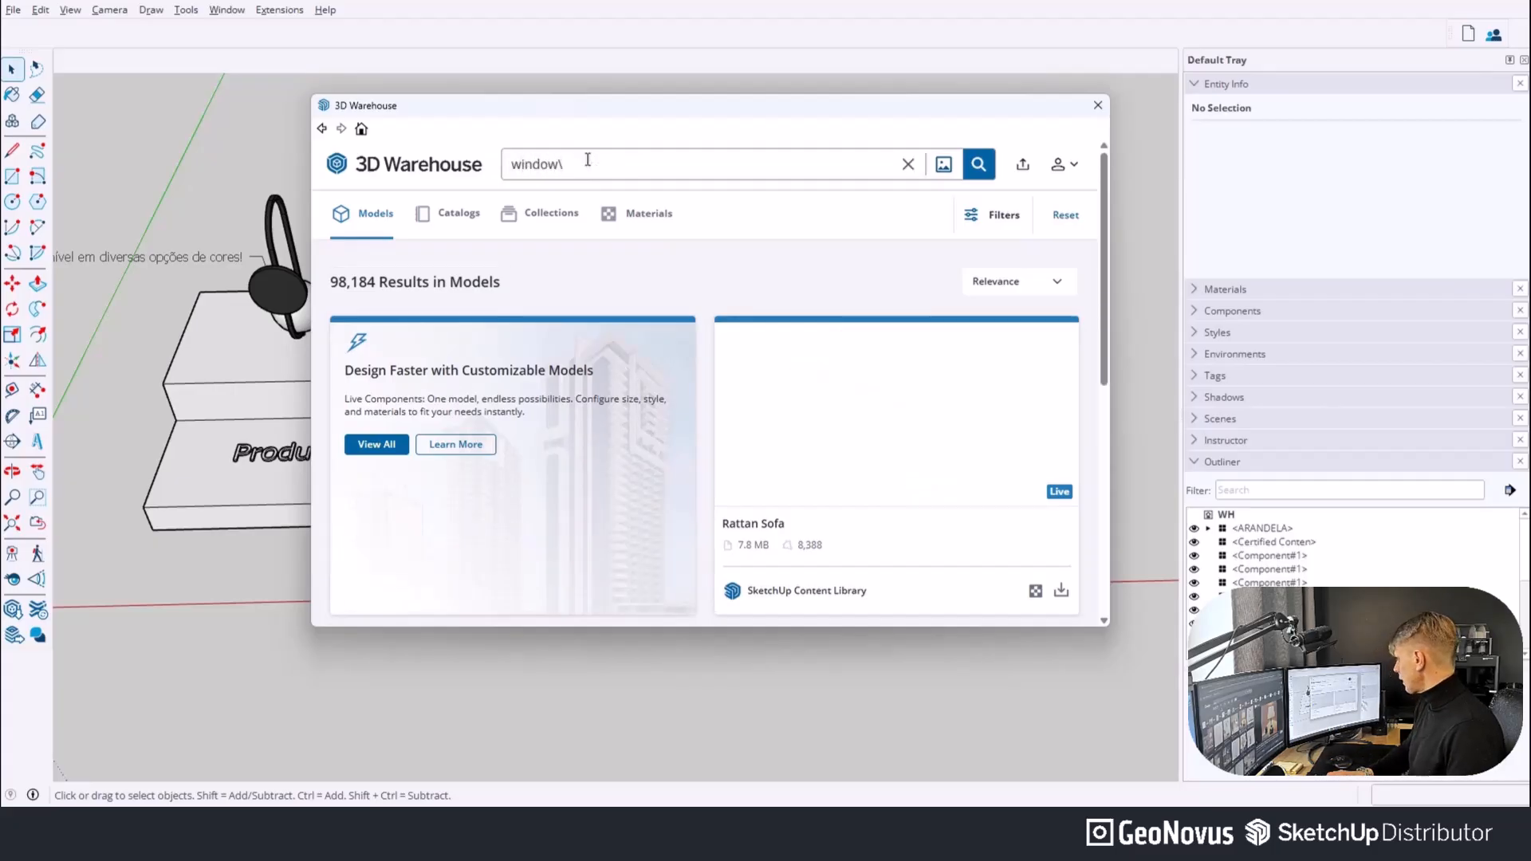
key(BackSpace)
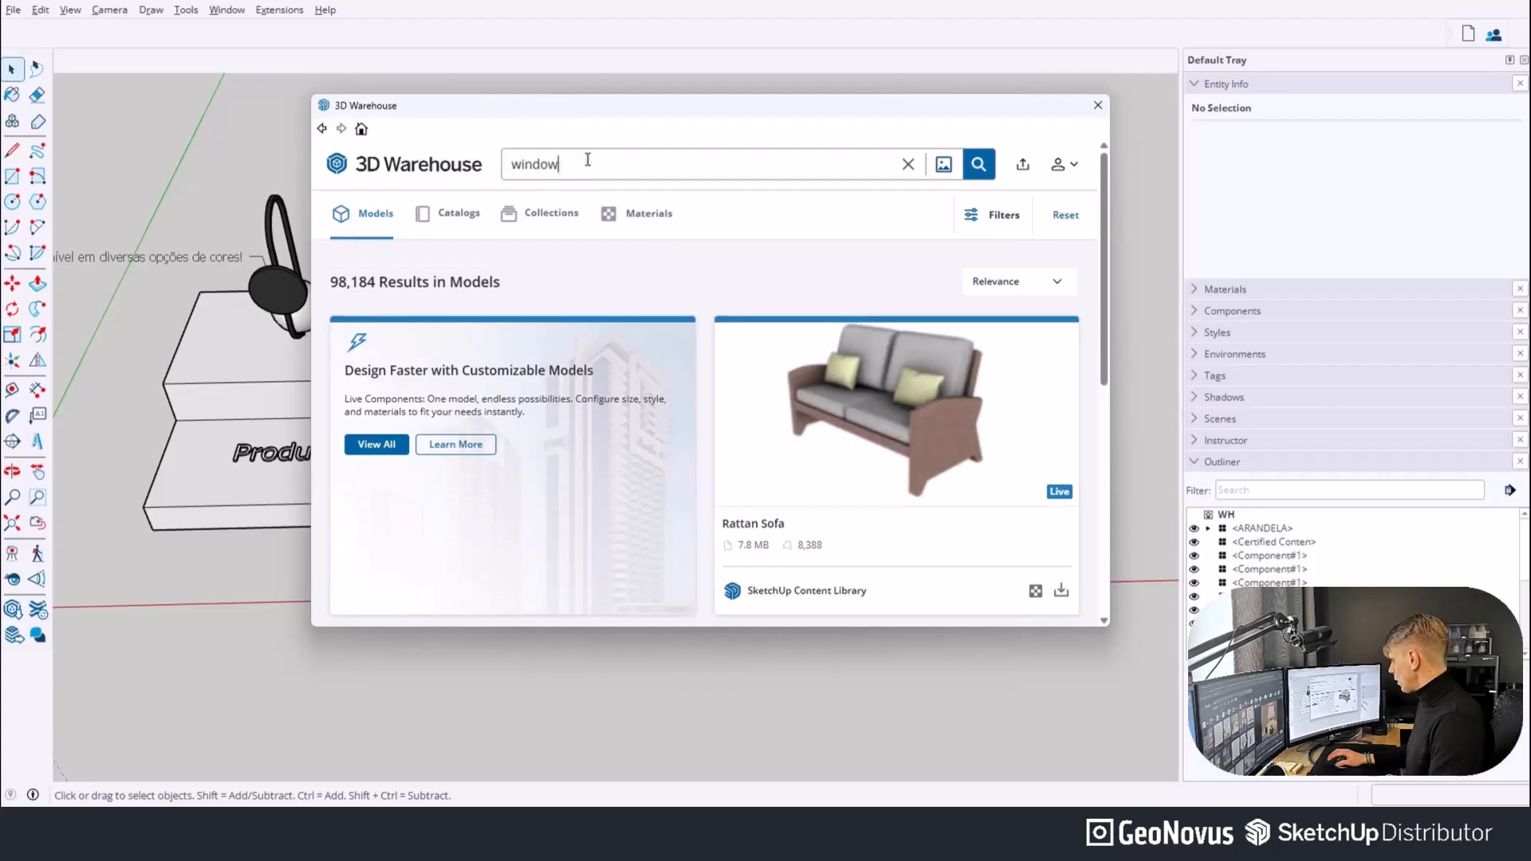
drag(606, 108, 605, 76)
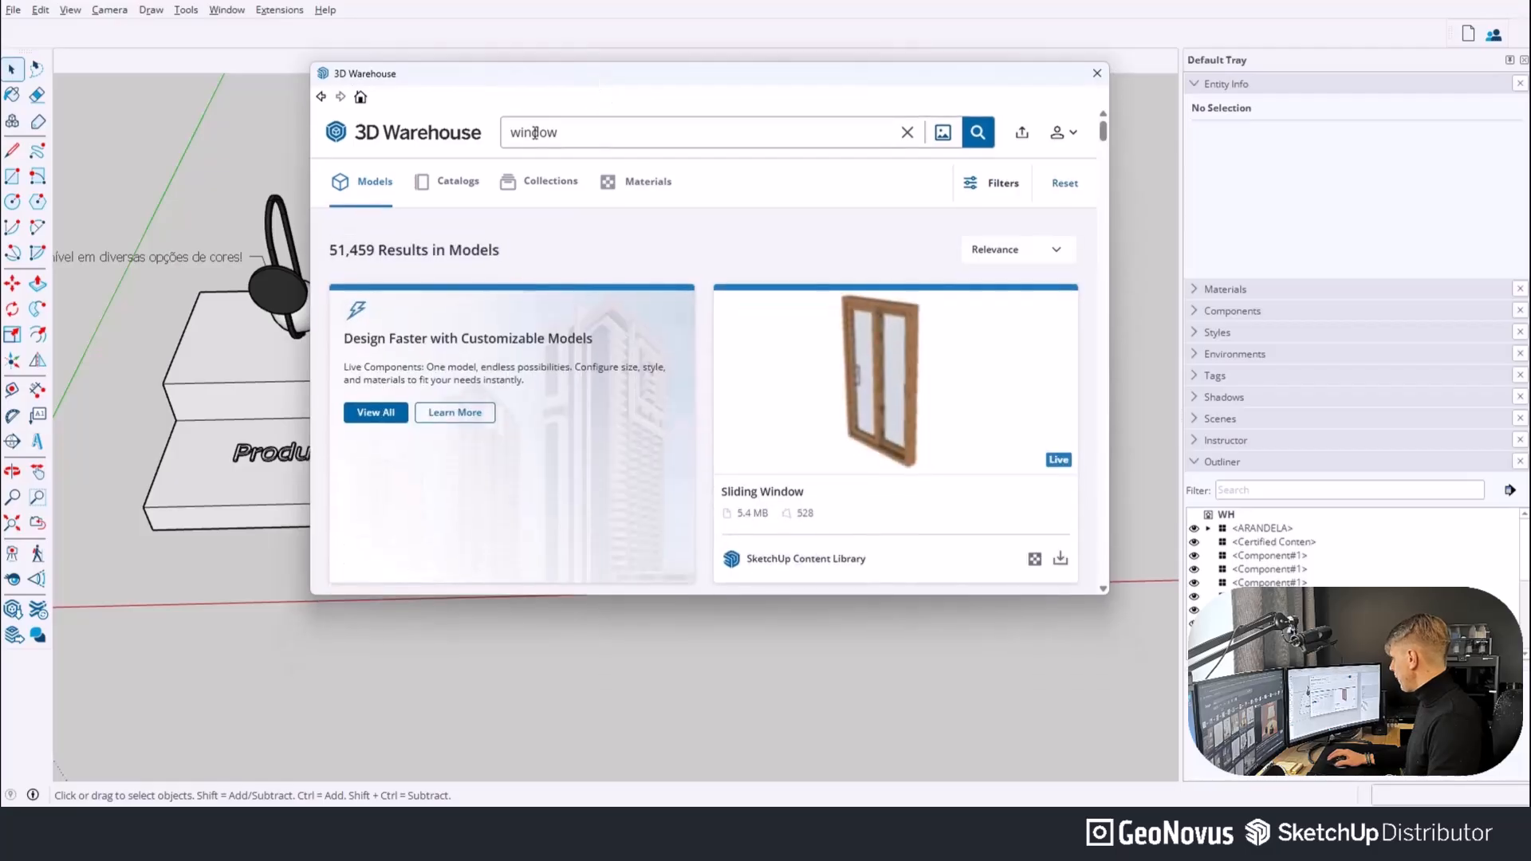
Filter the window results by the Products result type and browse the manufacturer products.
click(986, 188)
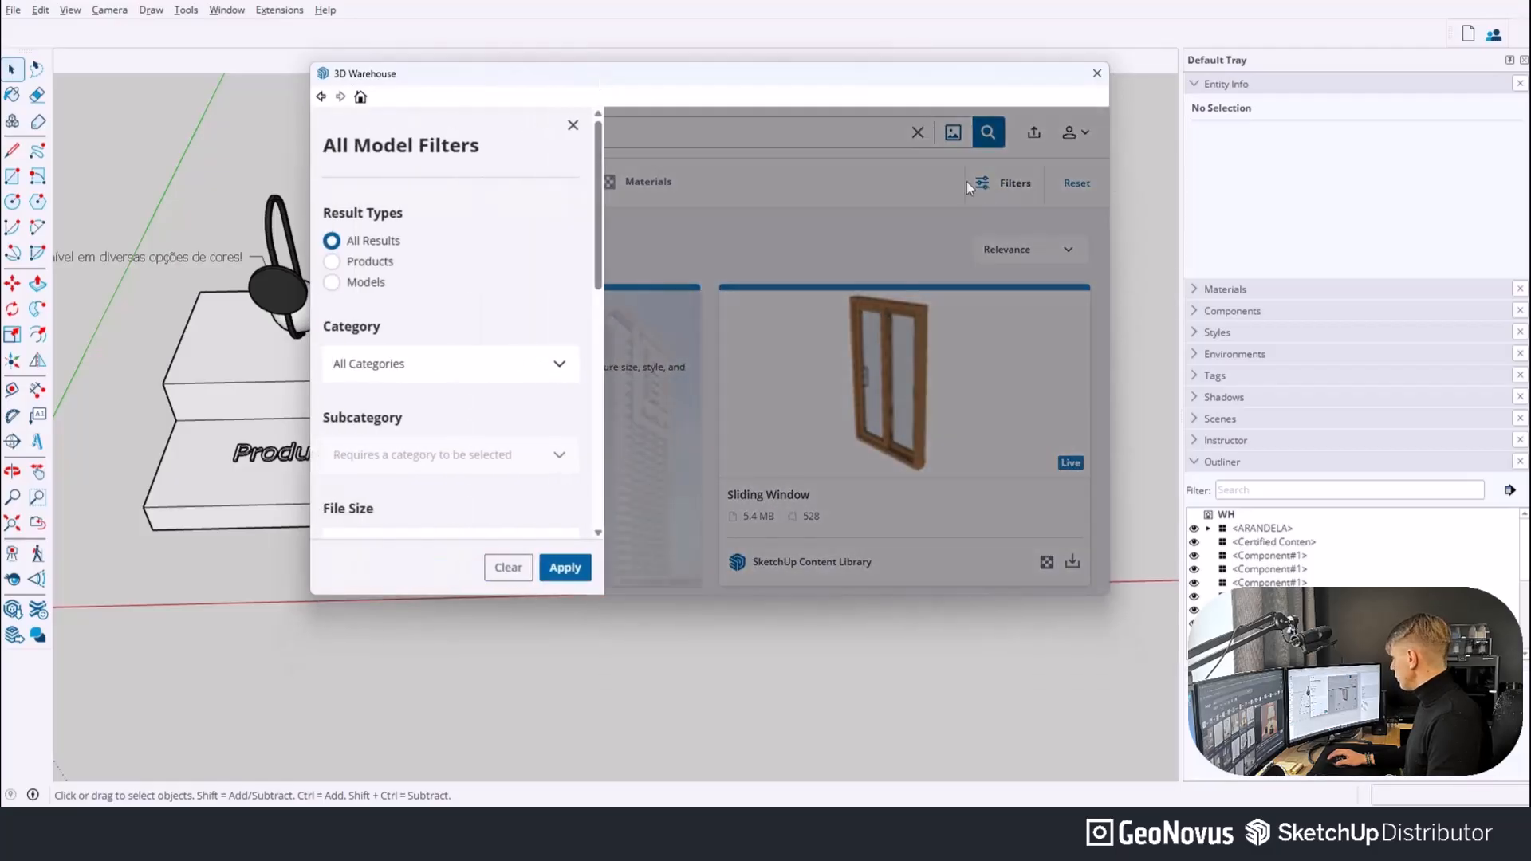
click(389, 271)
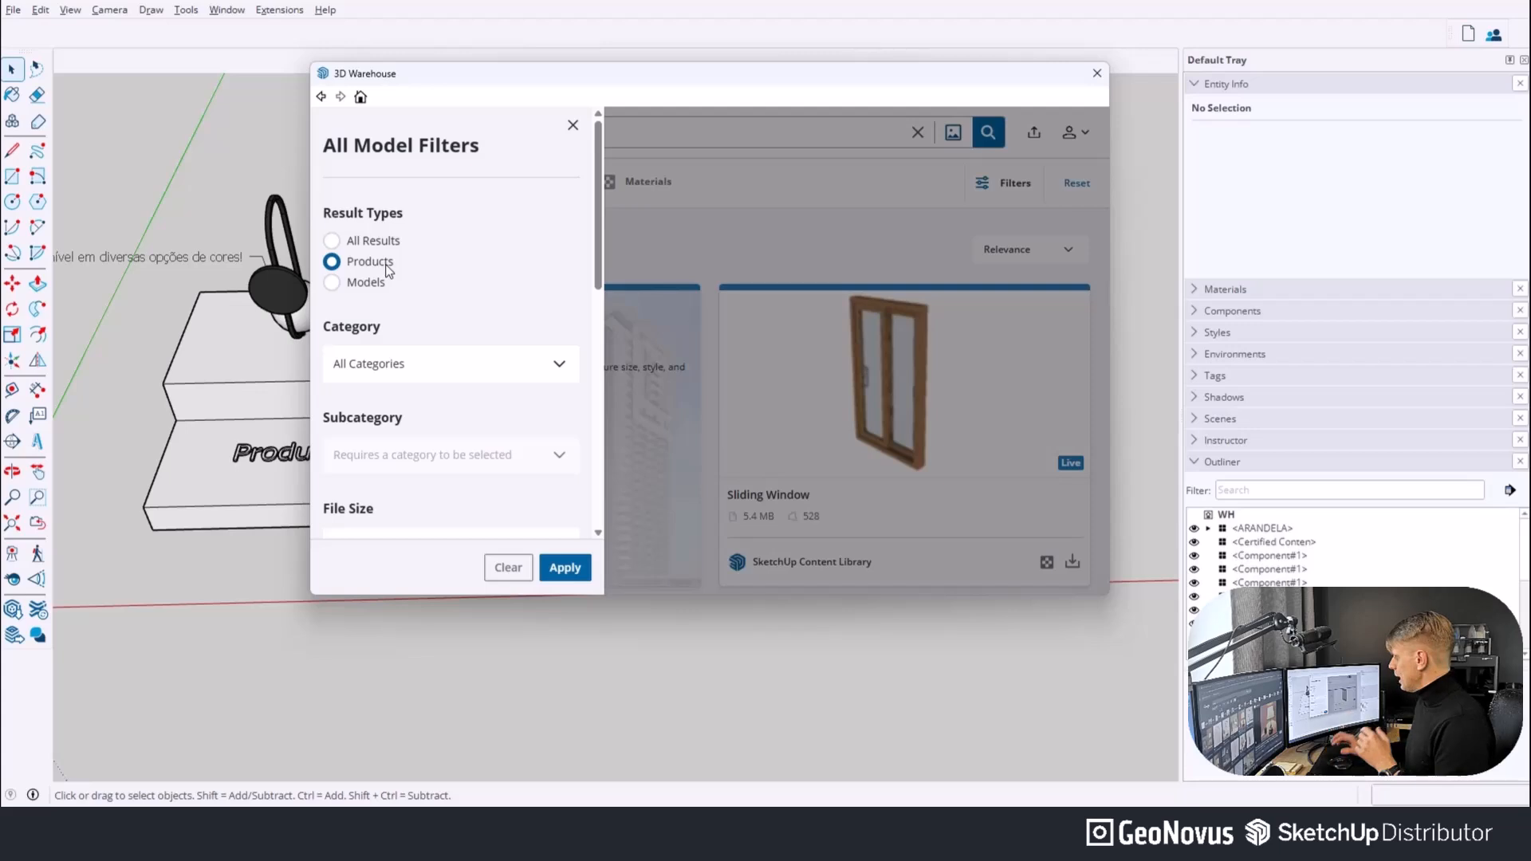
click(566, 567)
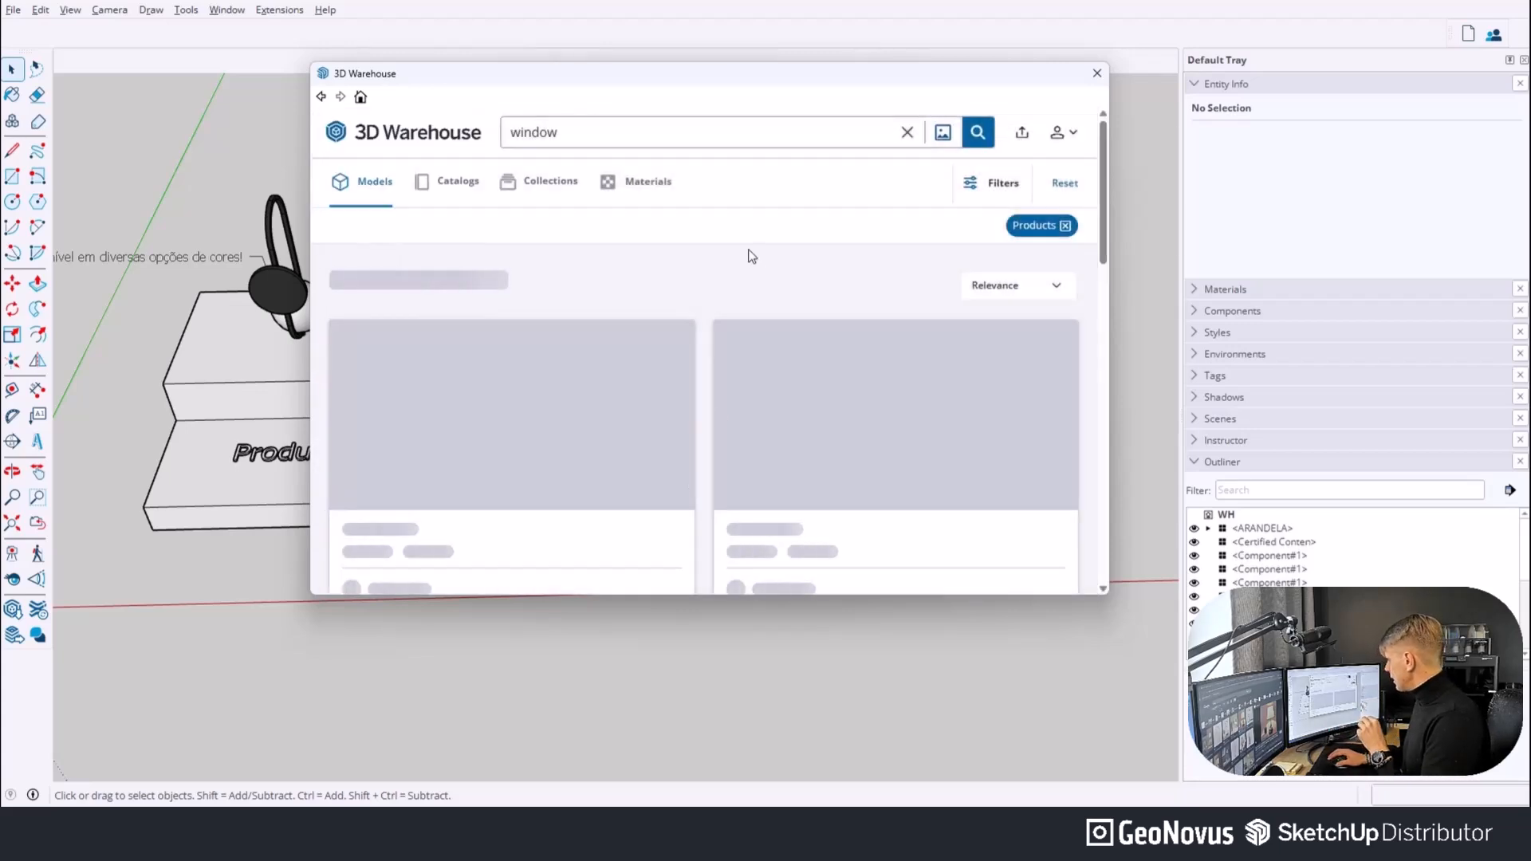
scroll(622, 248, down, 1)
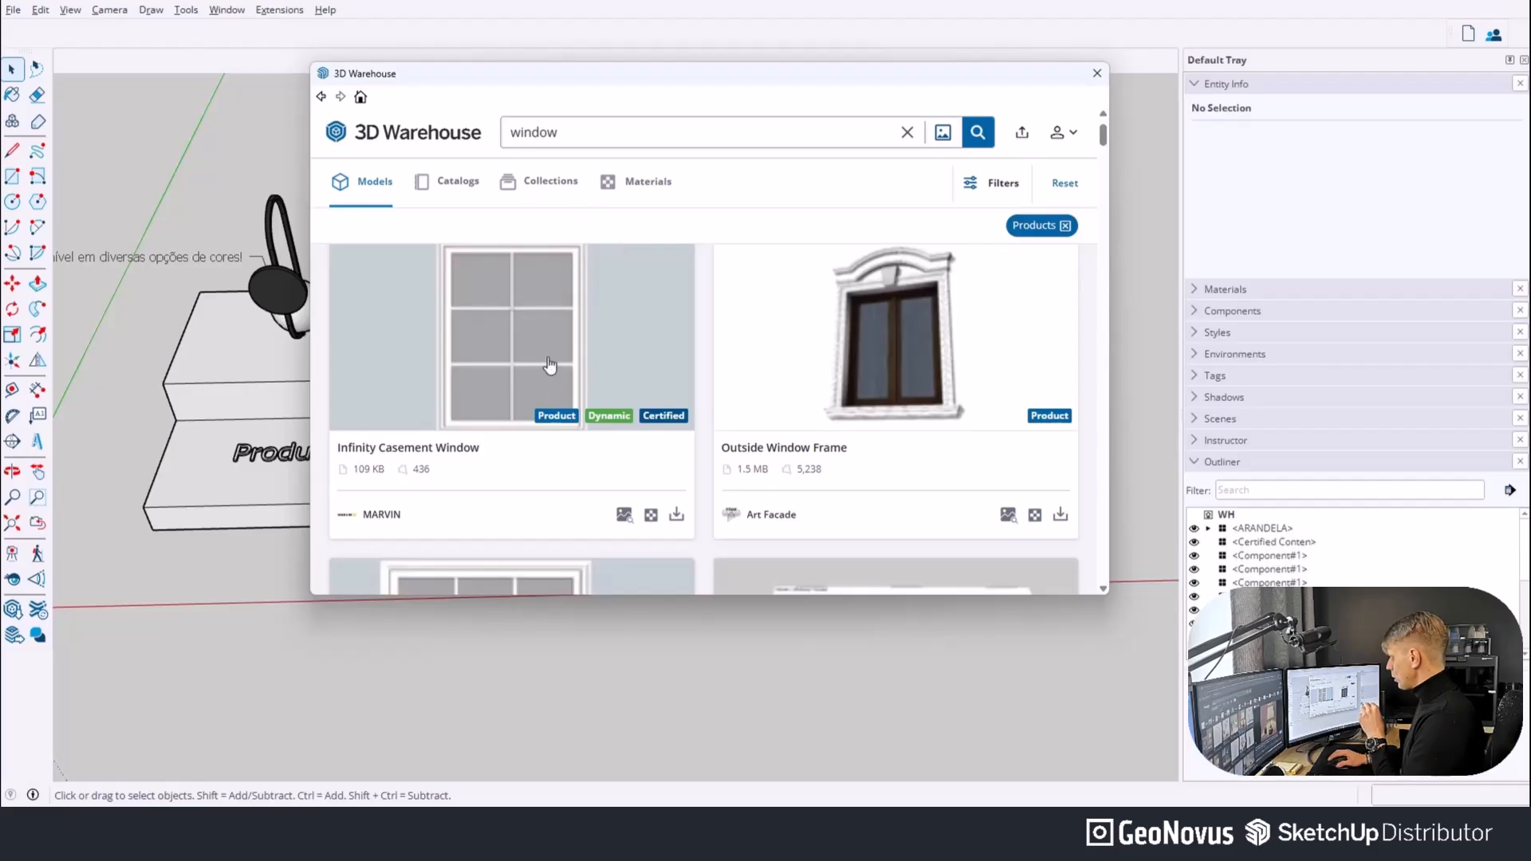
scroll(552, 369, down, 1)
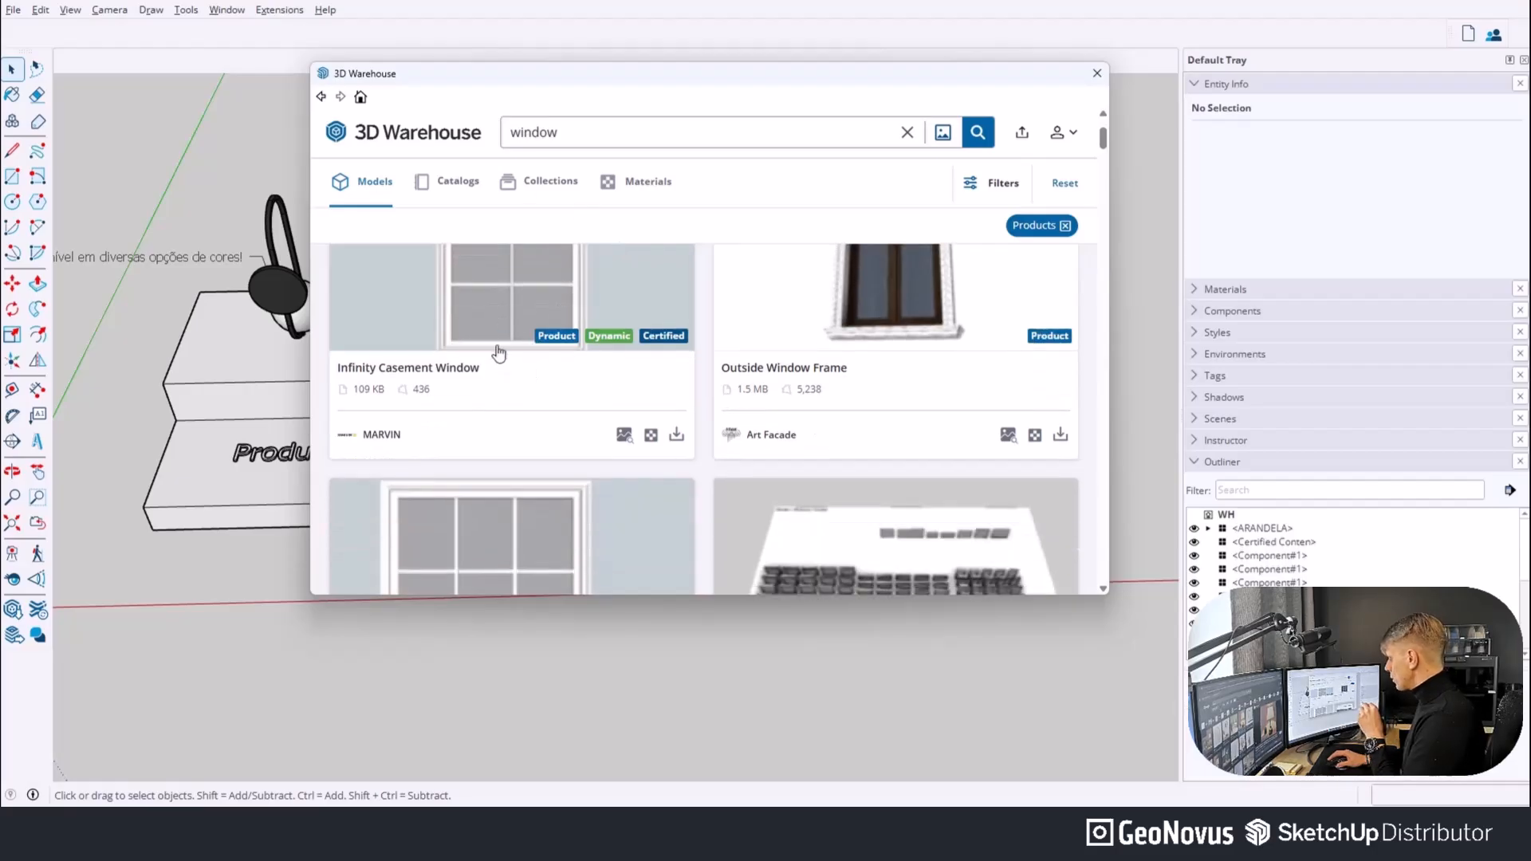
scroll(851, 367, down, 1)
scroll(969, 314, down, 1)
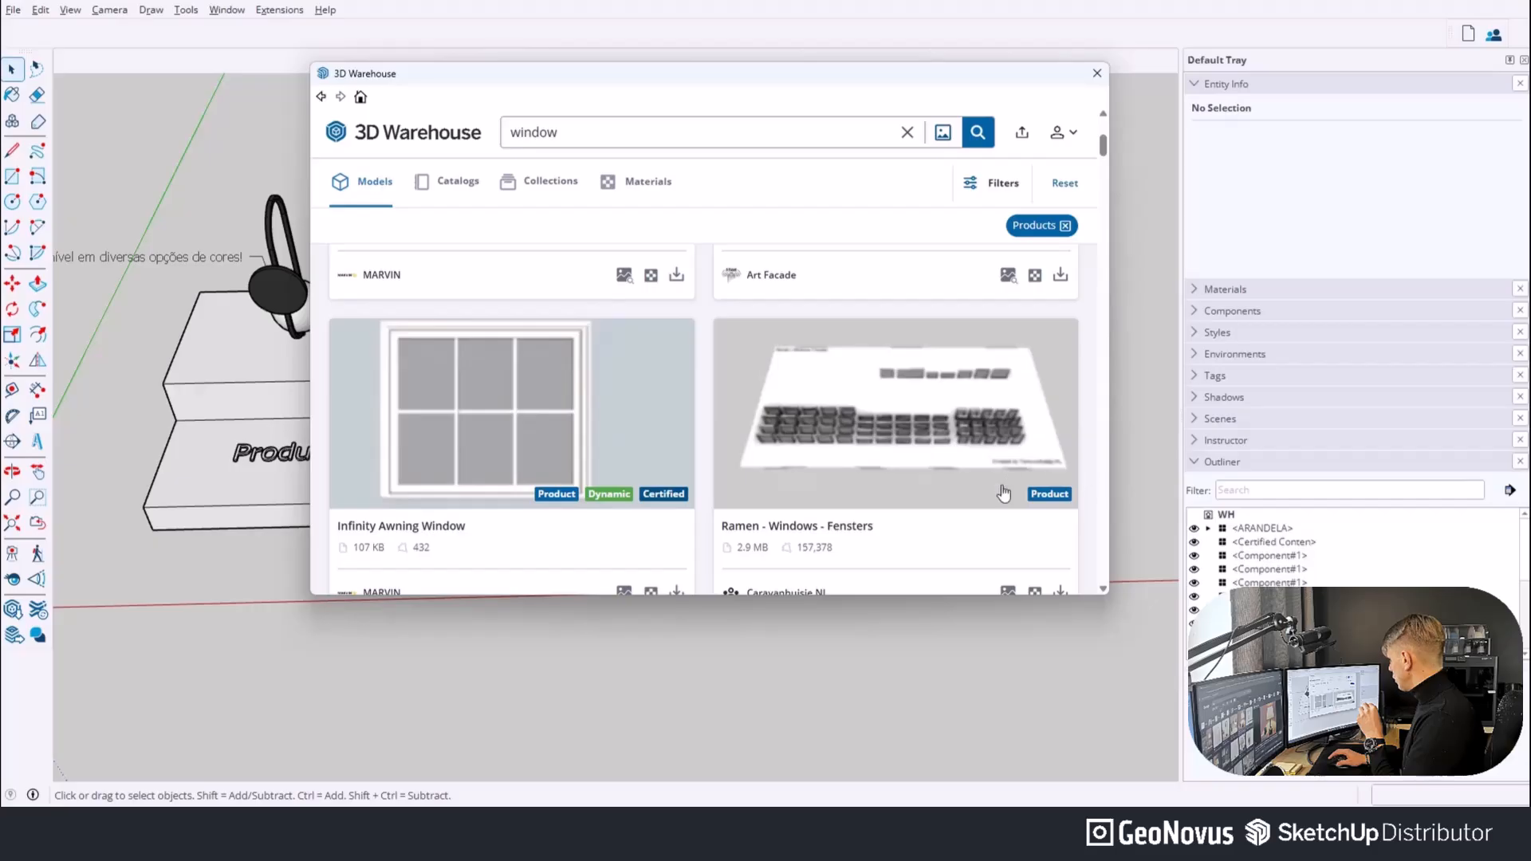
scroll(1036, 507, down, 3)
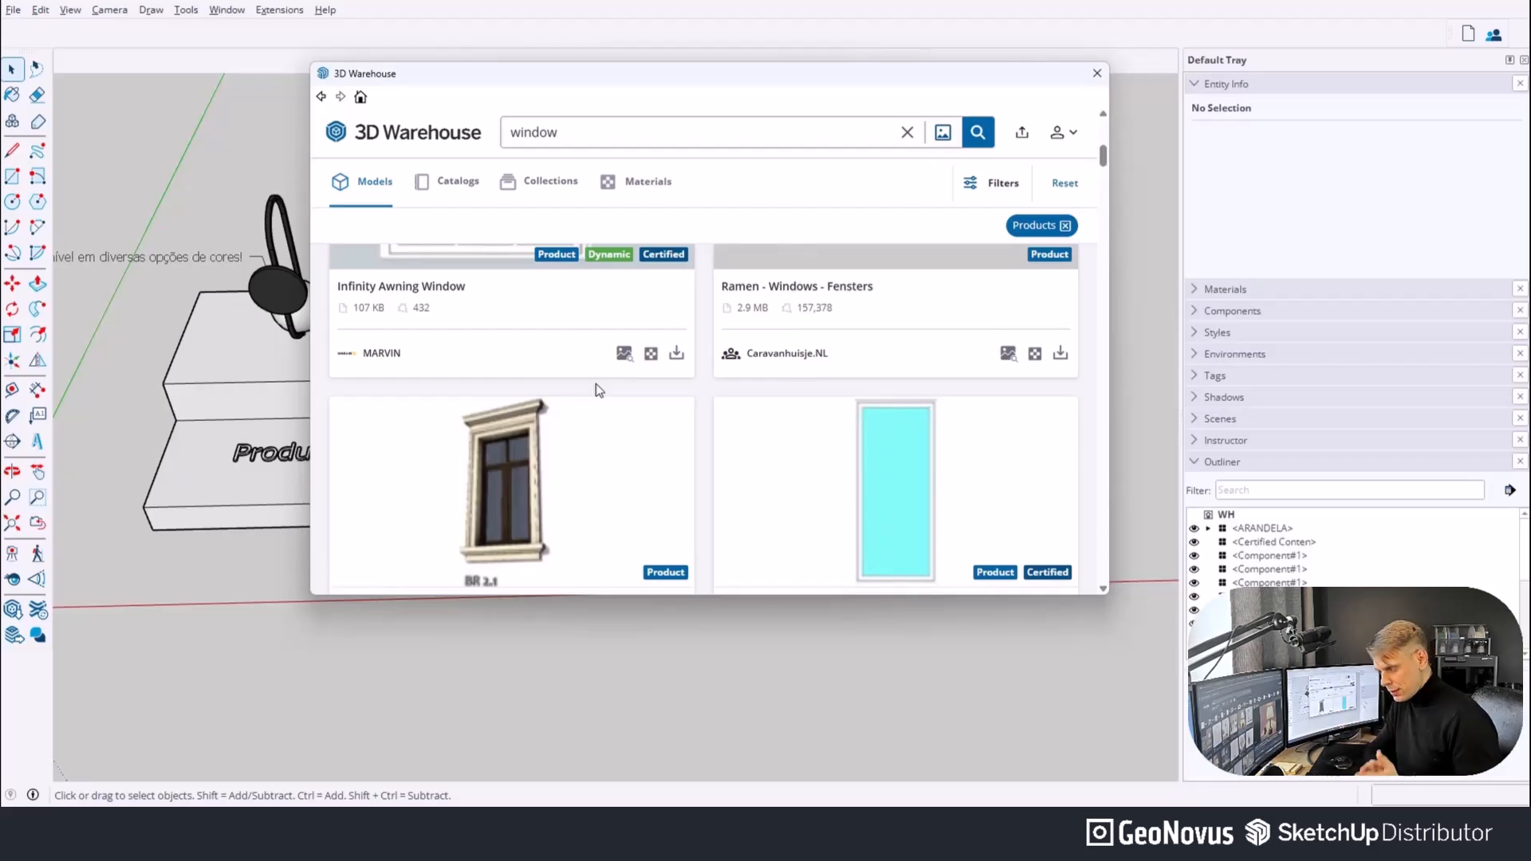
scroll(596, 385, up, 5)
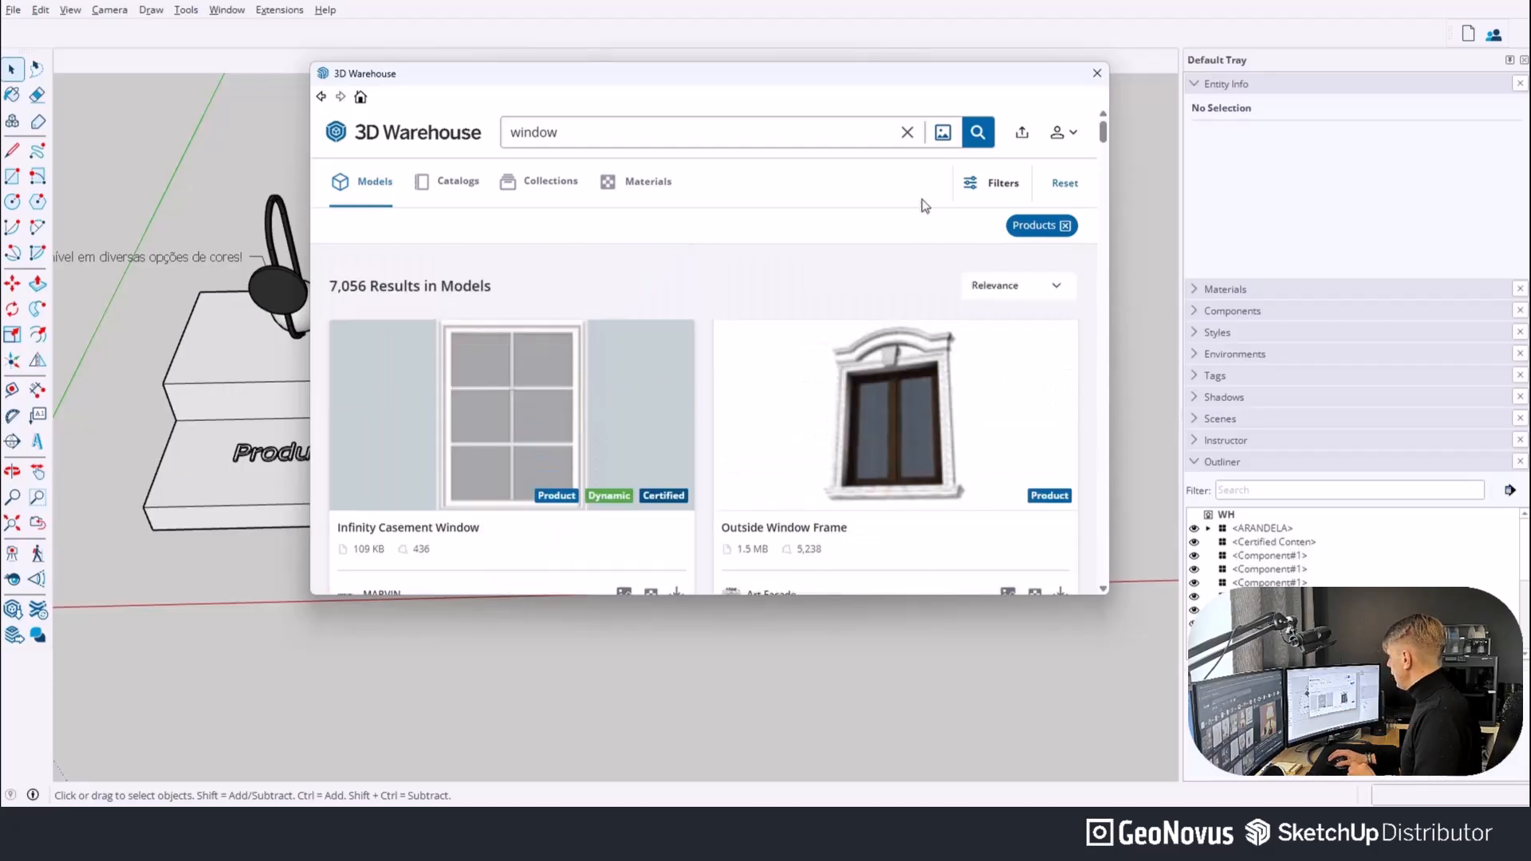
Change the result type filter to Models and browse the window models.
click(967, 189)
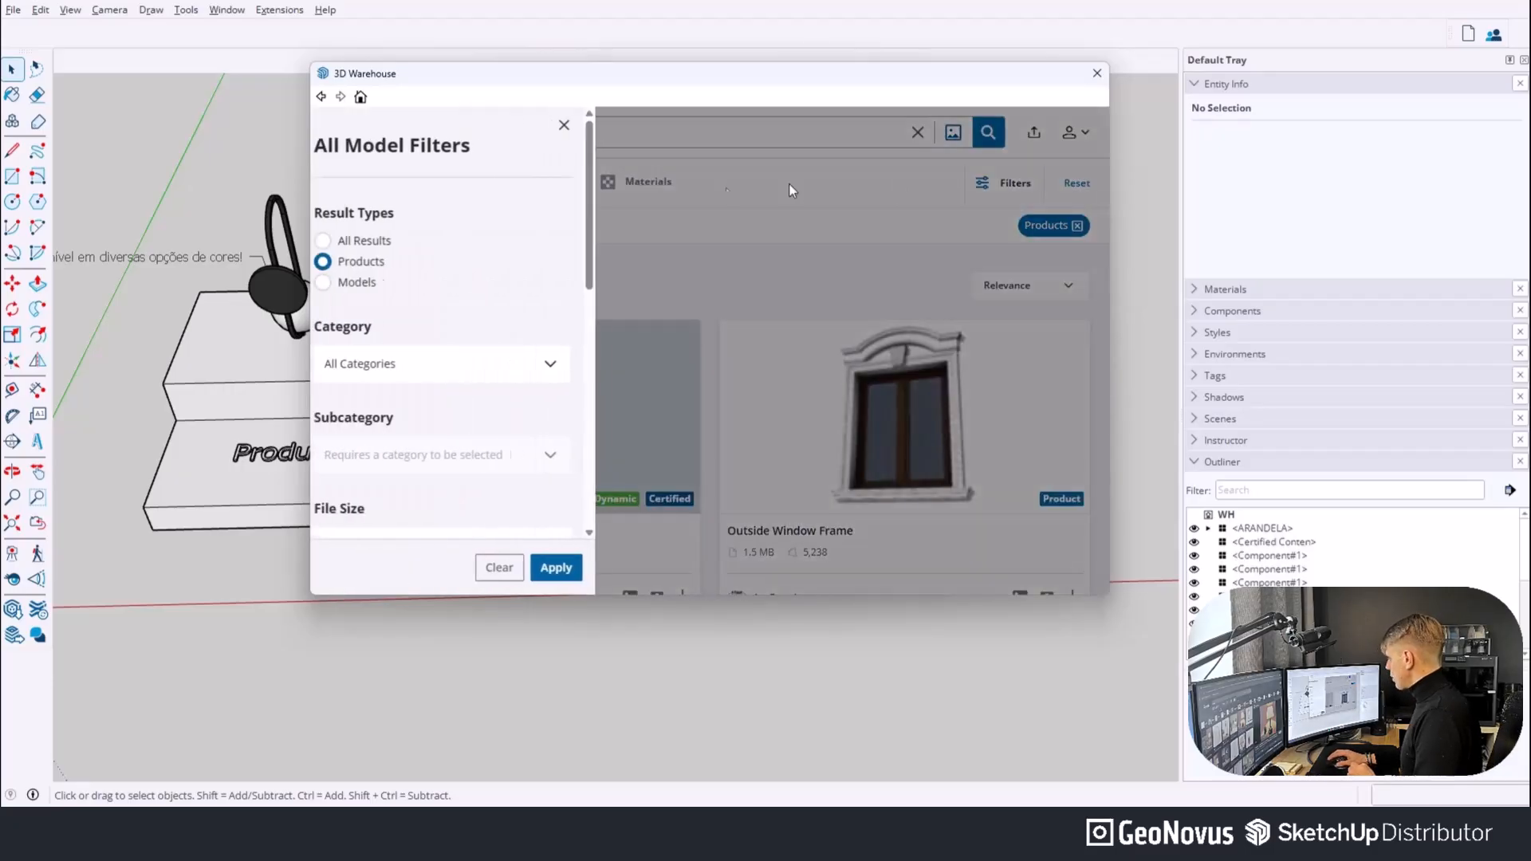
click(369, 282)
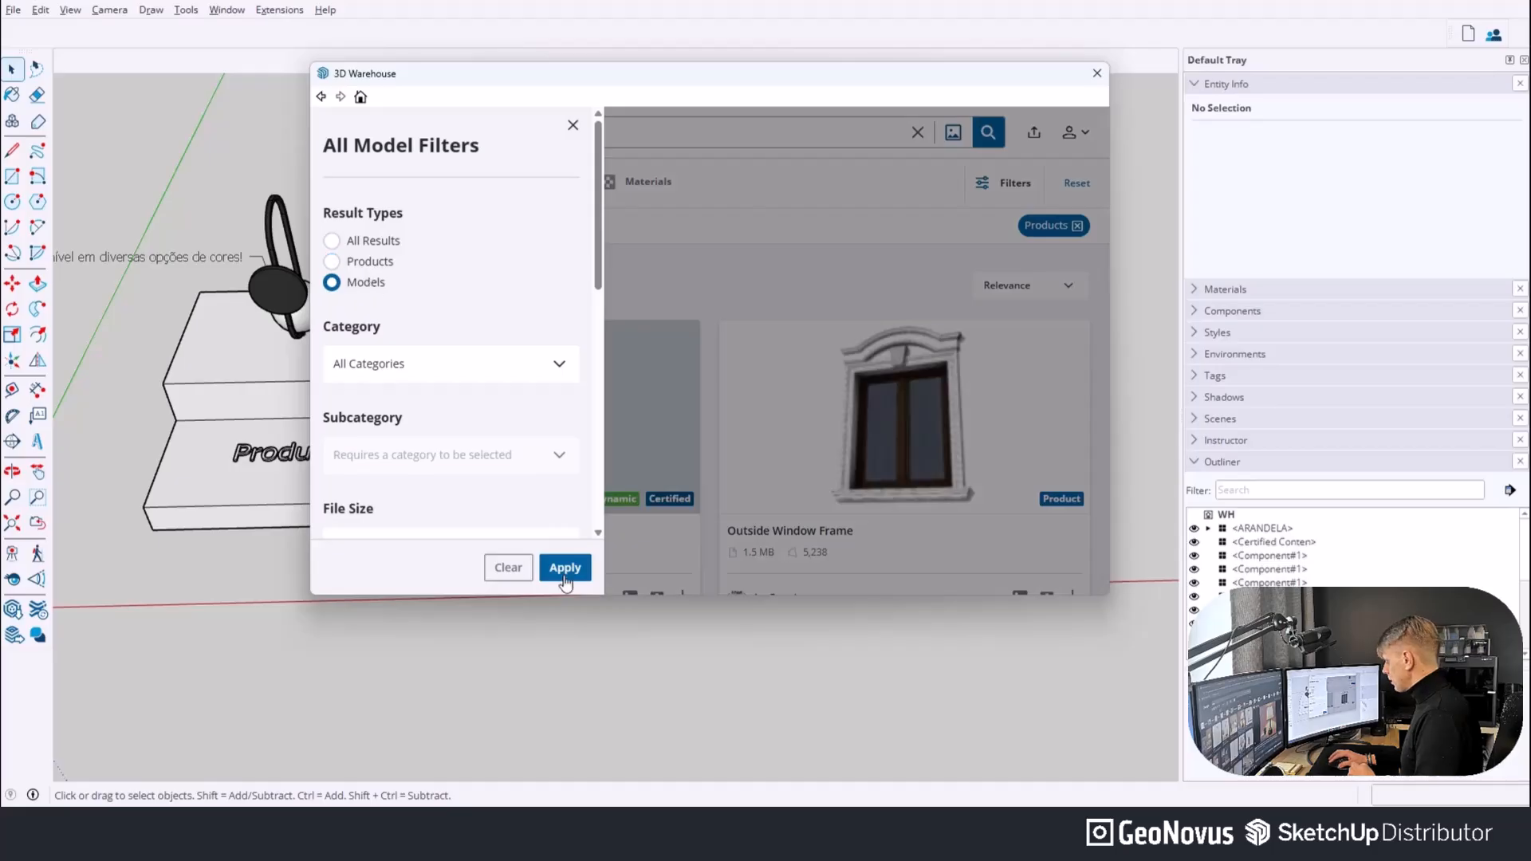
click(564, 567)
scroll(702, 359, down, 6)
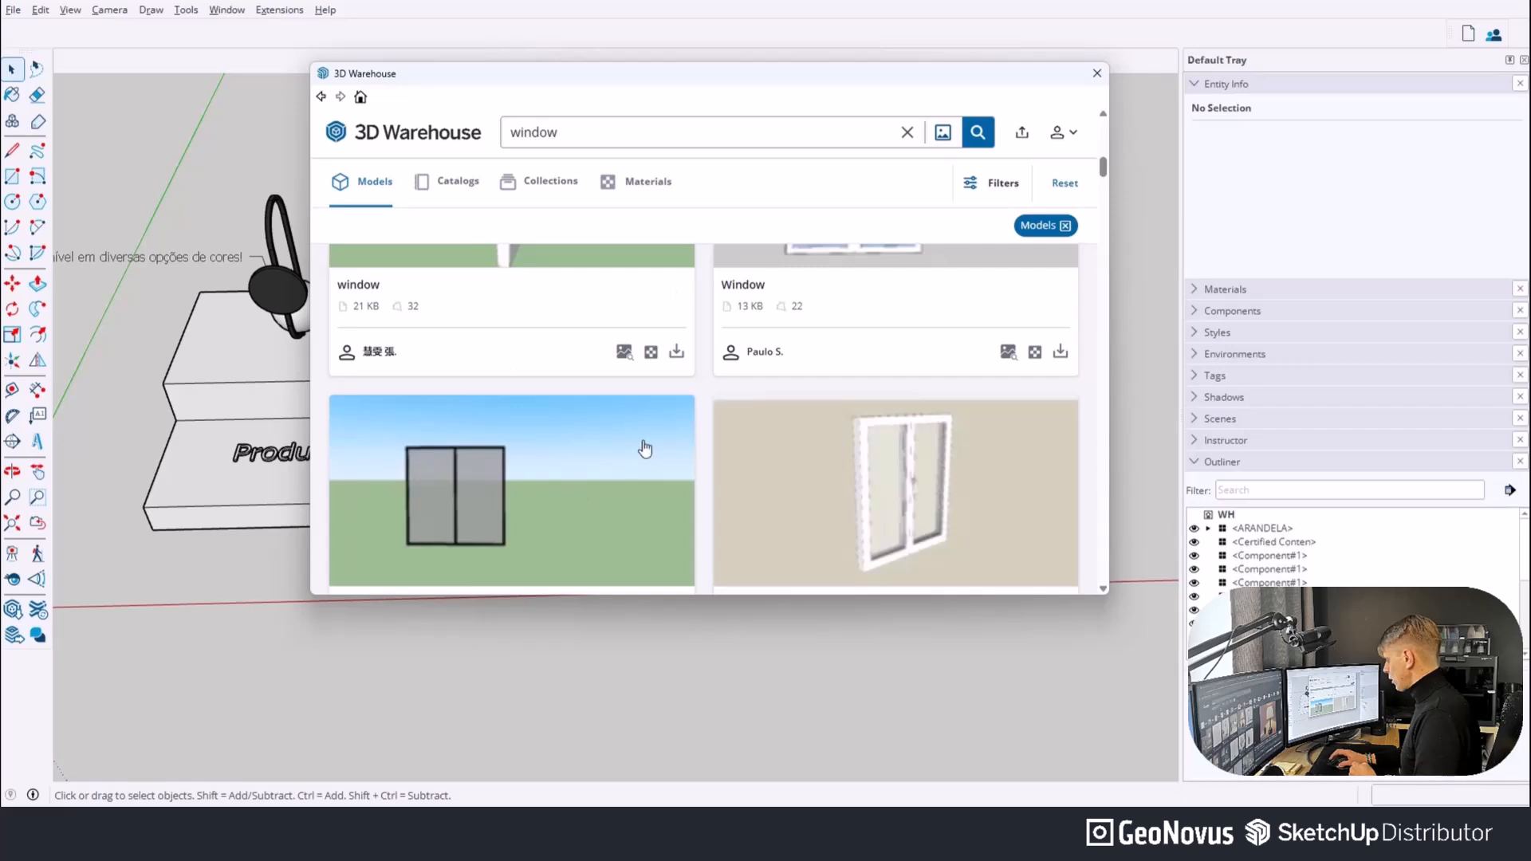
scroll(638, 442, up, 2)
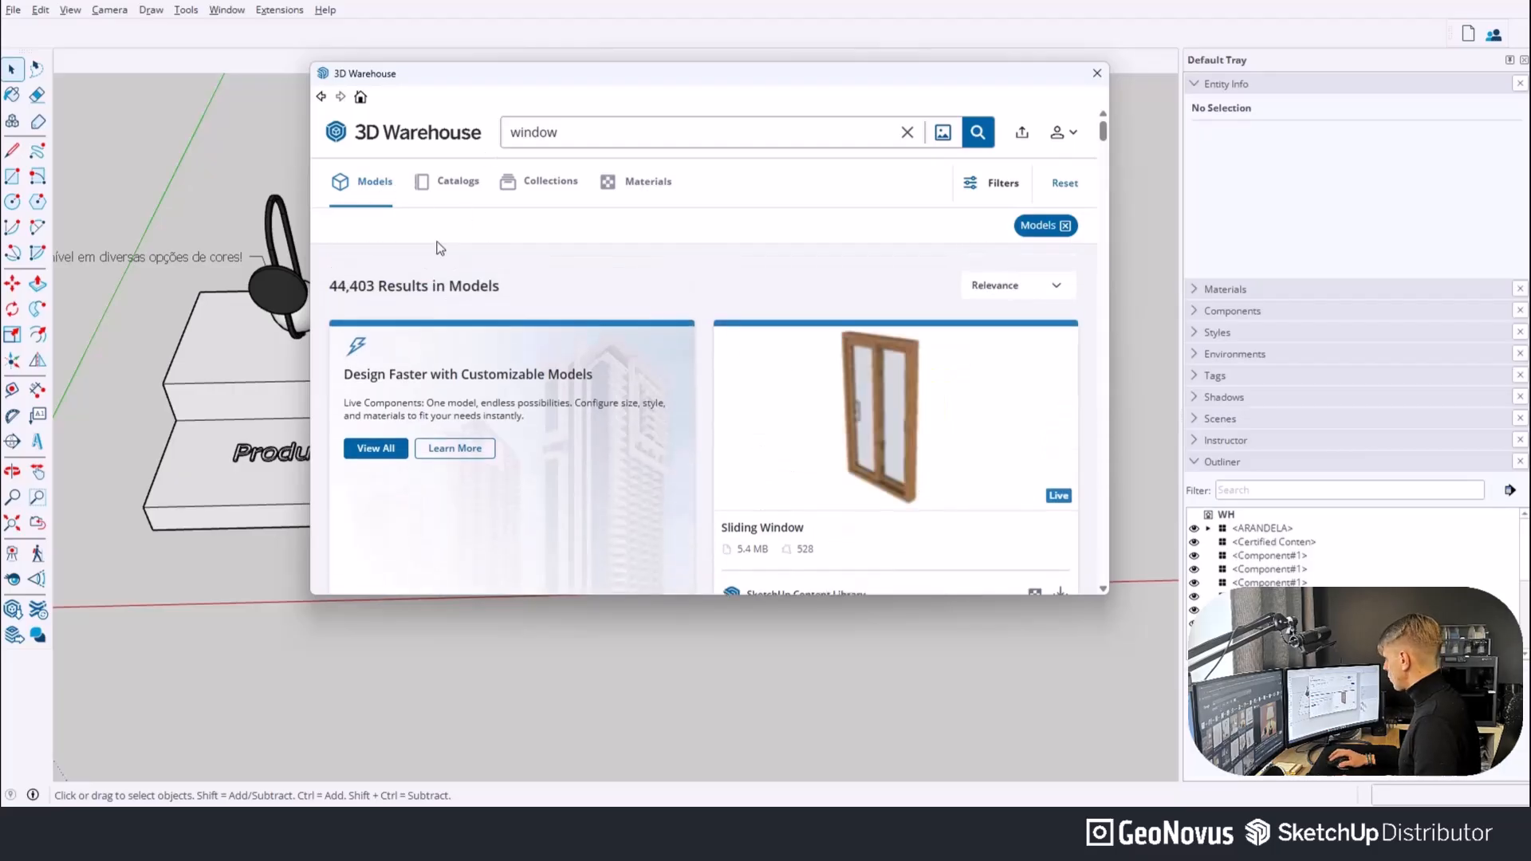
Open the model filters for the window search and switch the result type between Products, Models and All Results.
click(987, 182)
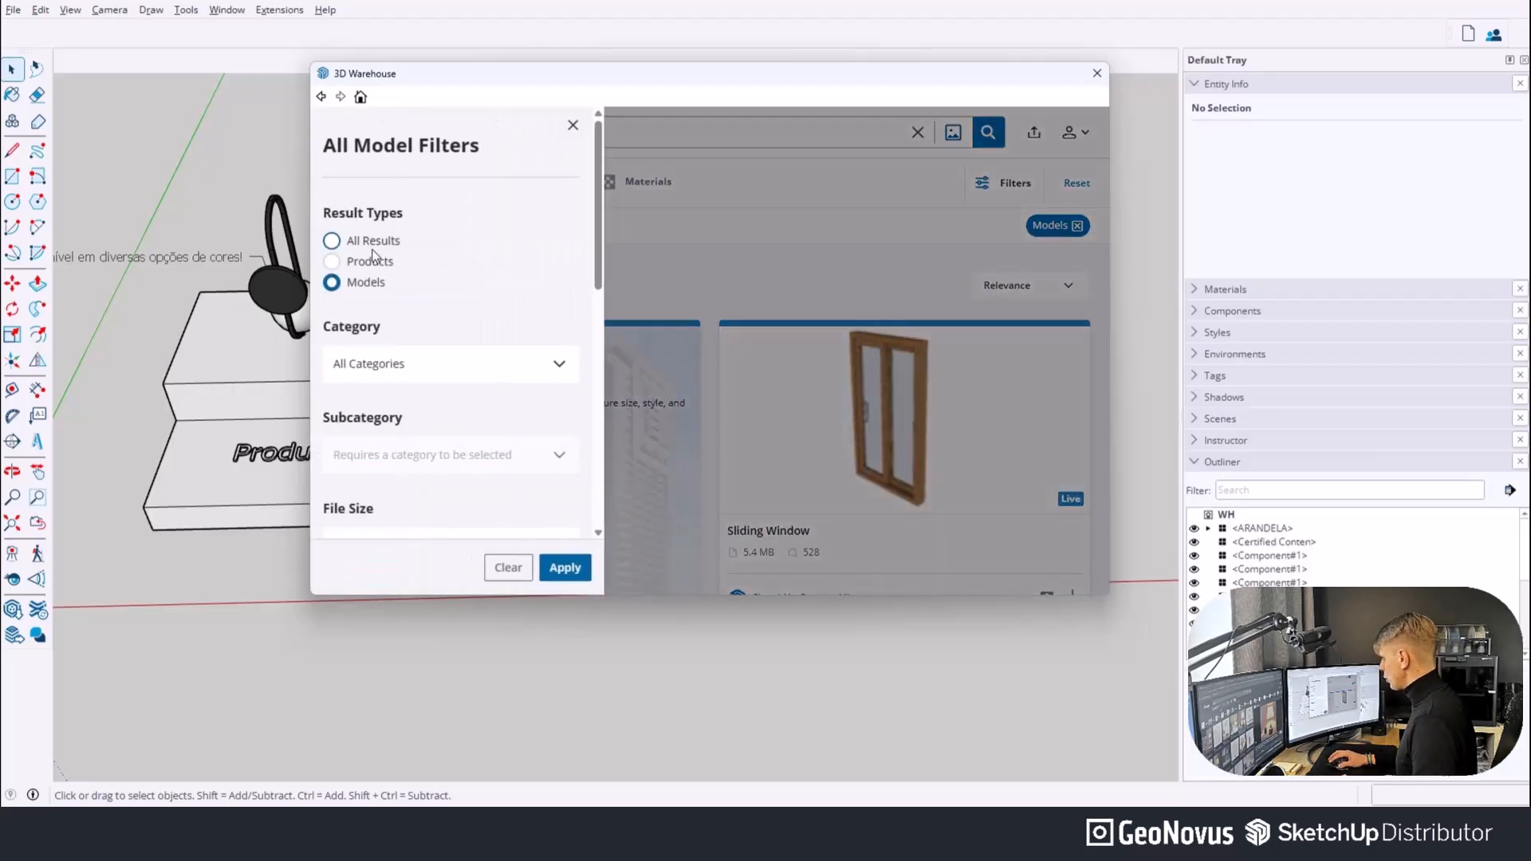
click(376, 248)
click(377, 260)
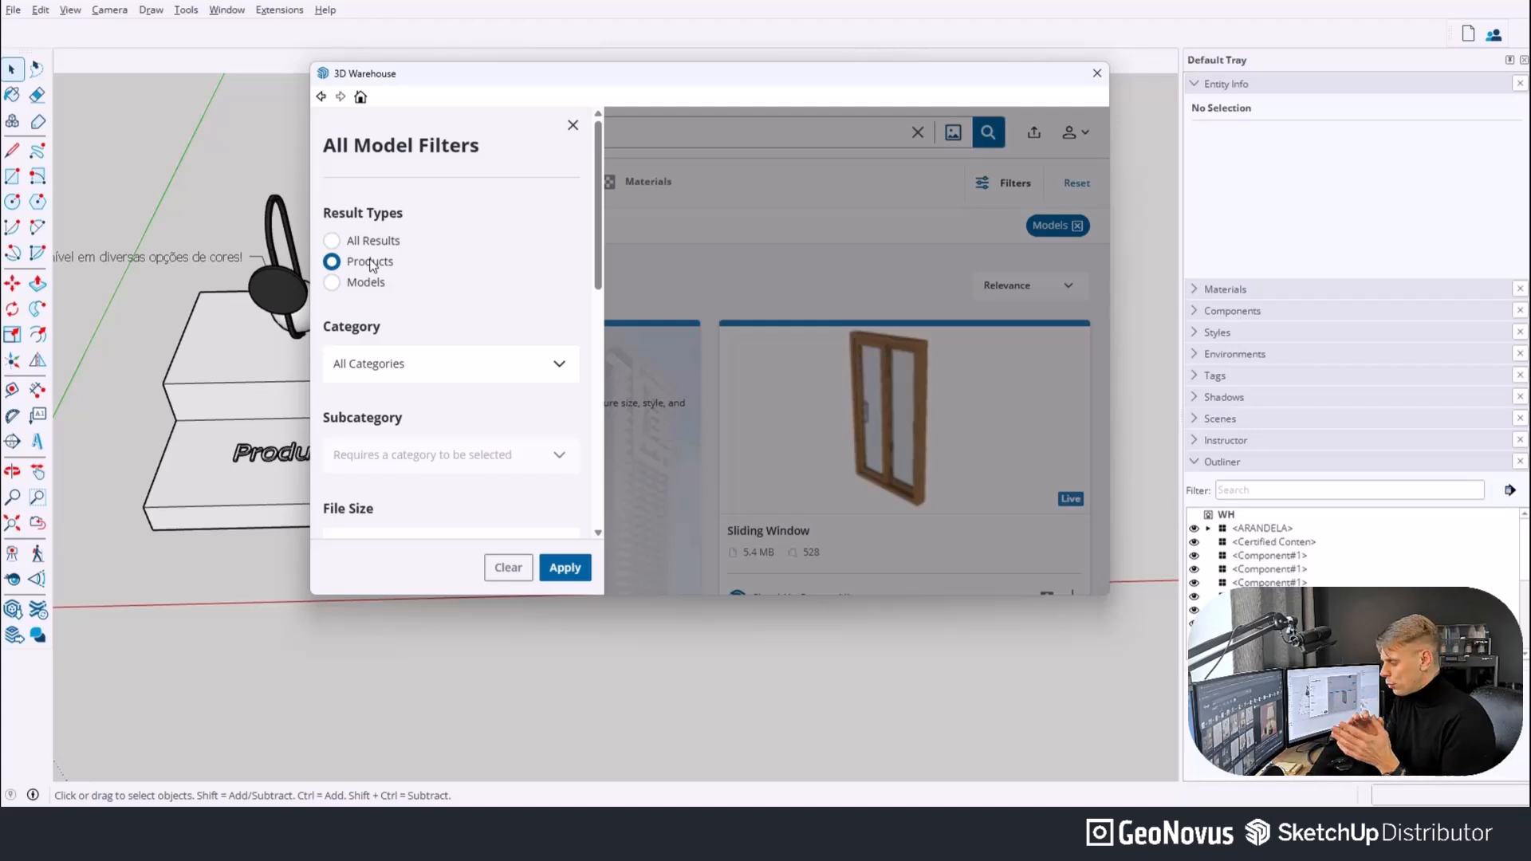
click(363, 242)
click(363, 286)
click(363, 243)
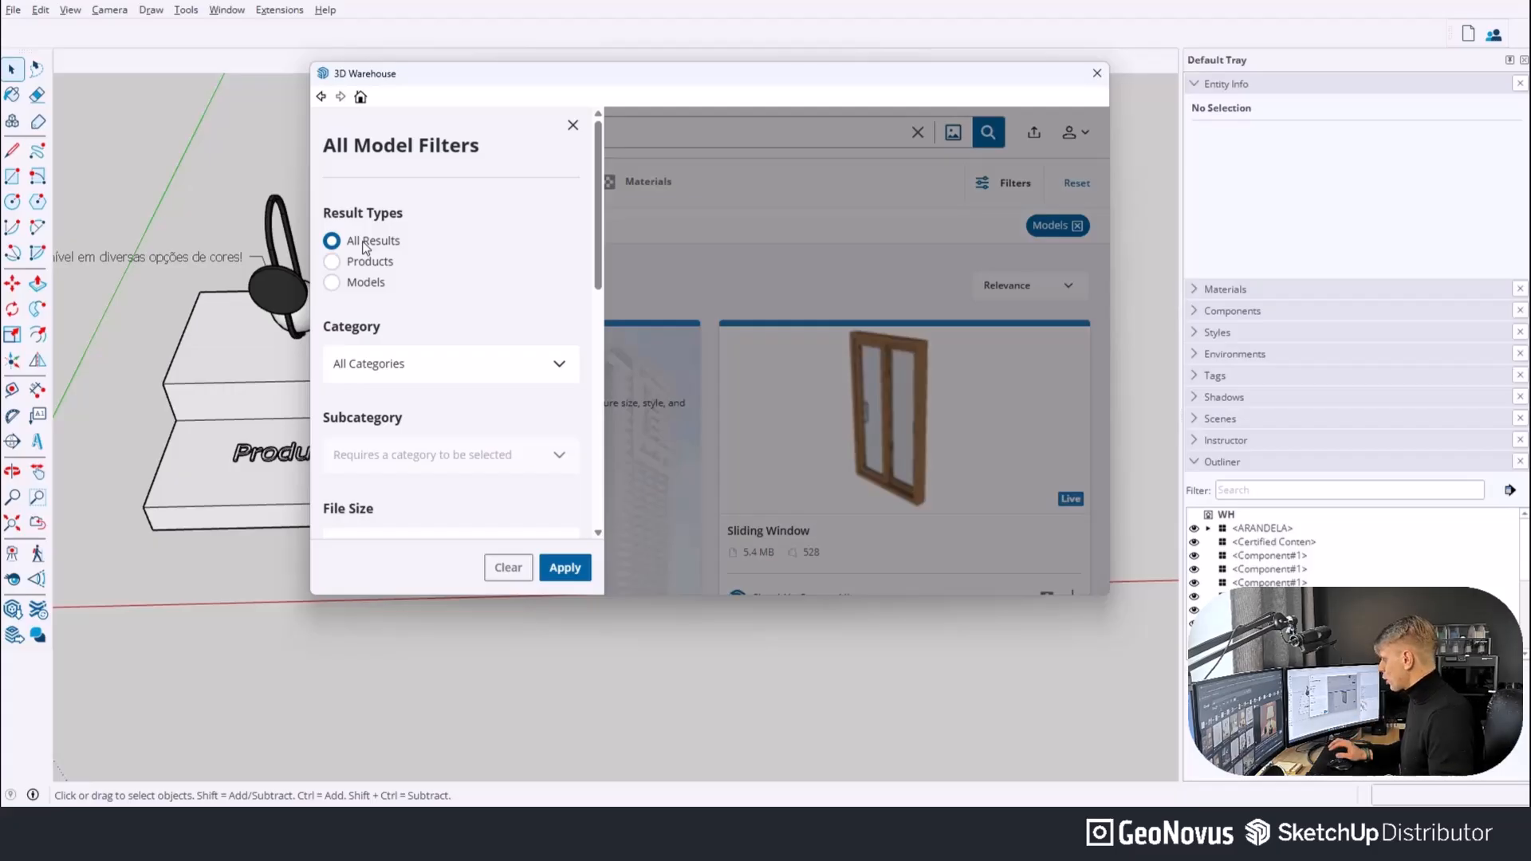
Apply the Models result type to the window search and browse the window models.
click(374, 286)
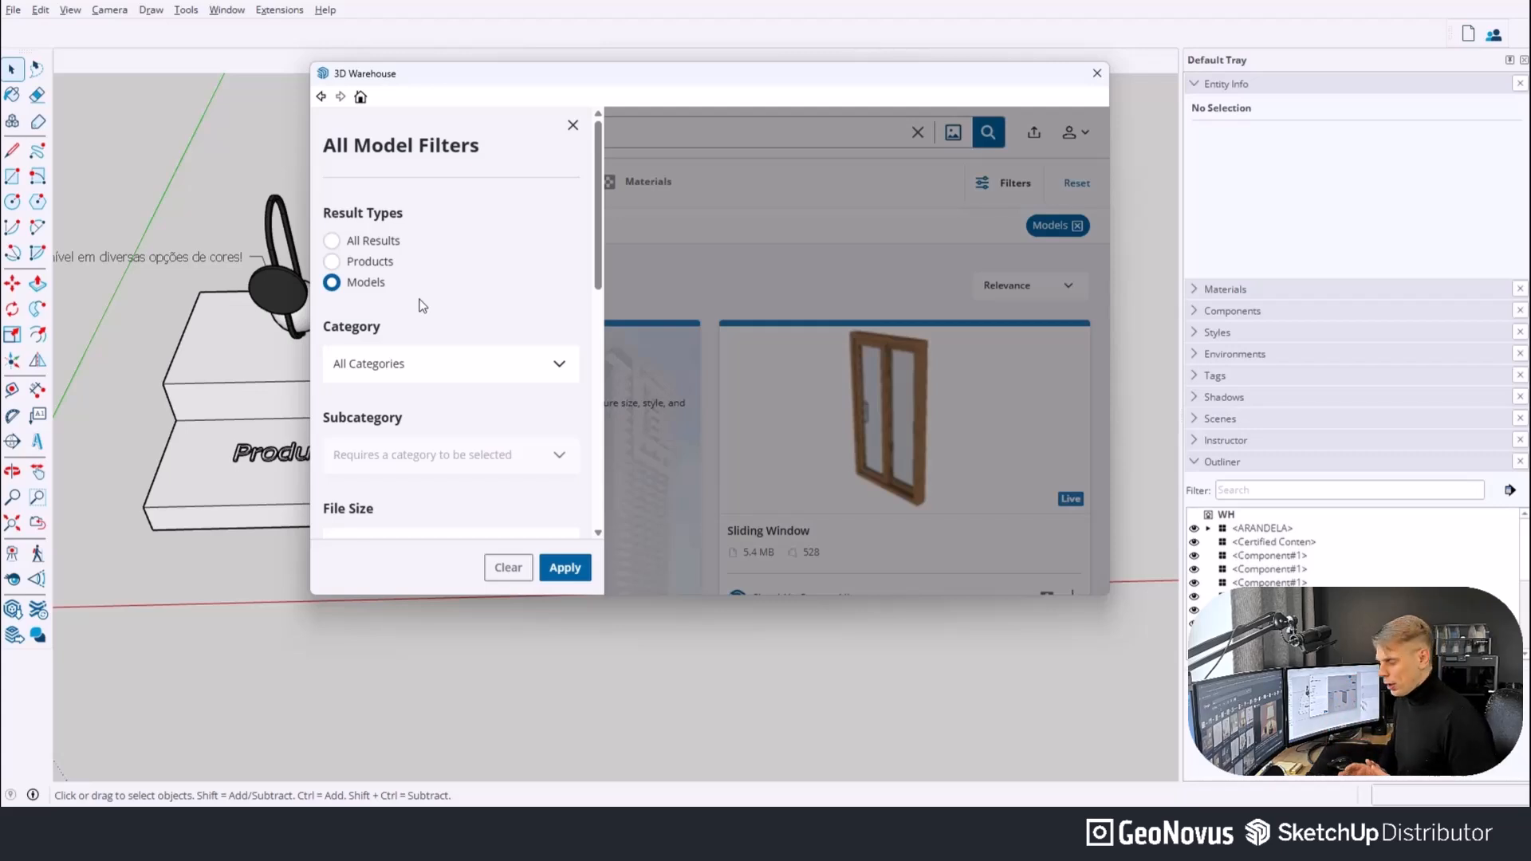
scroll(422, 305, down, 1)
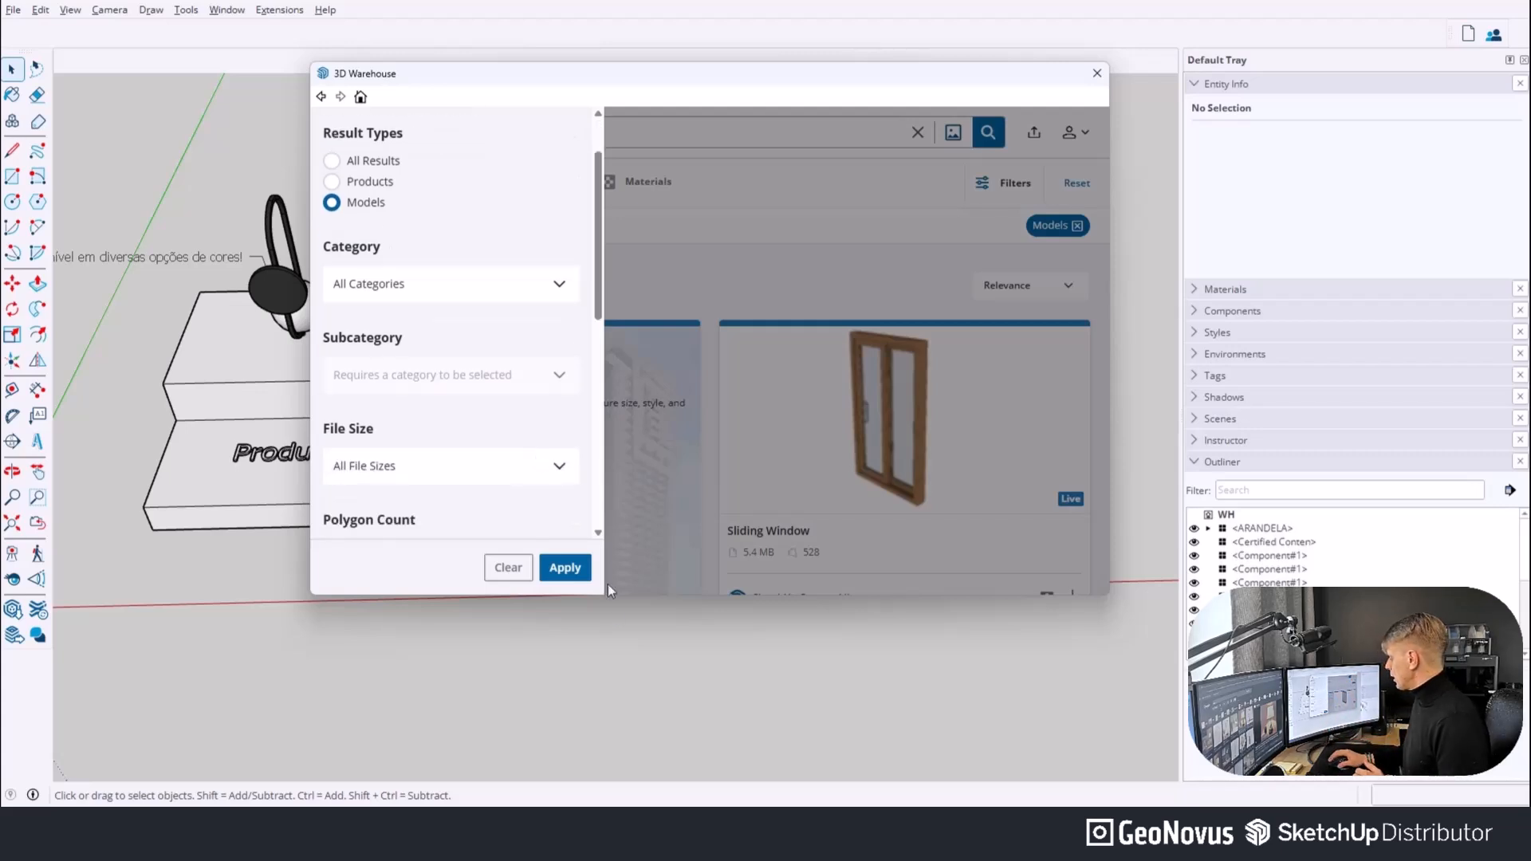
click(565, 568)
scroll(673, 400, down, 10)
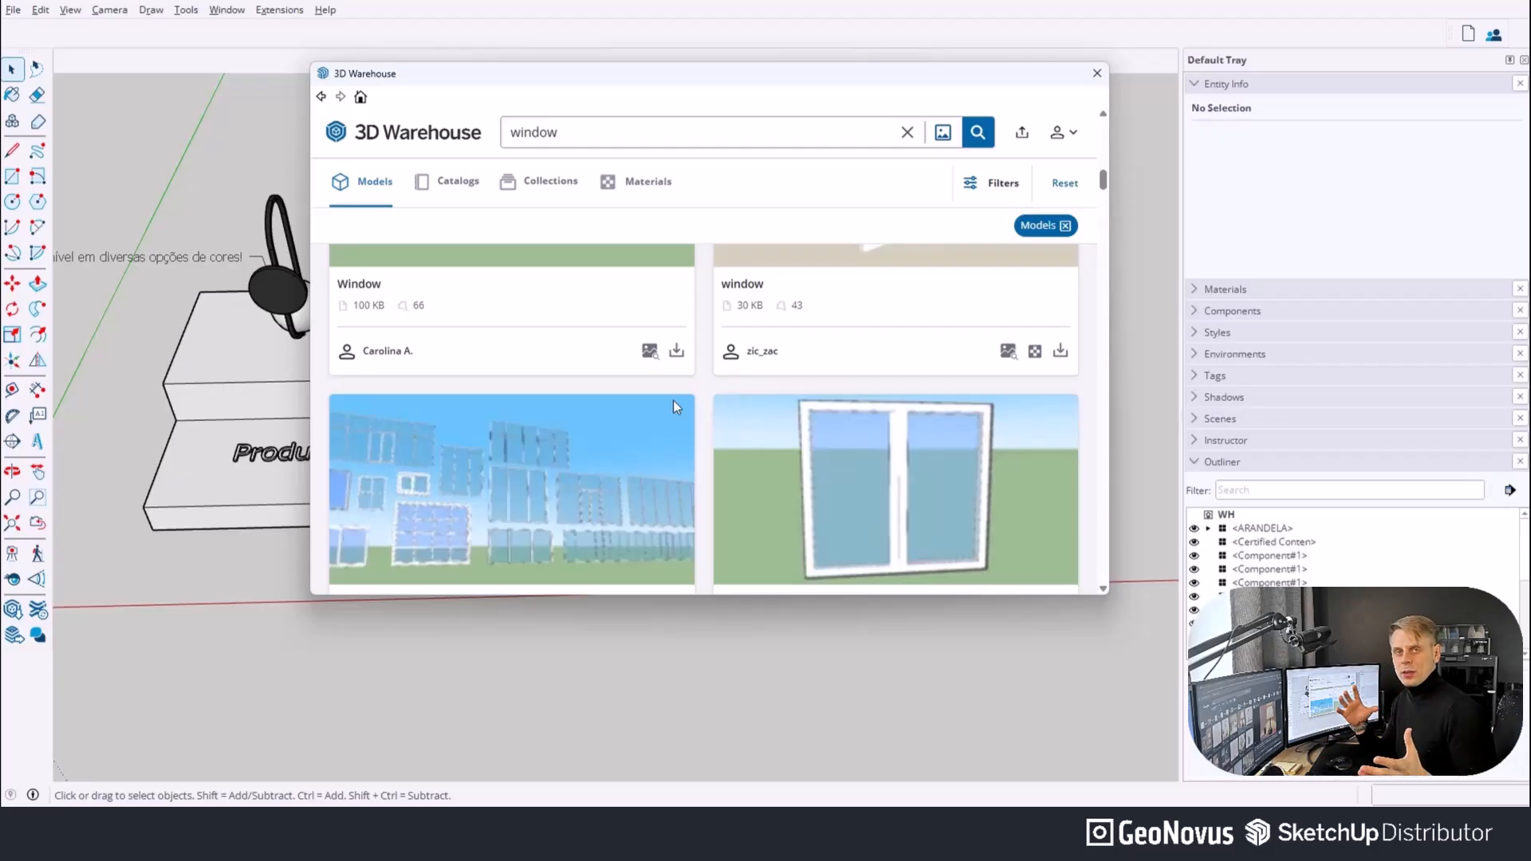
scroll(673, 400, down, 5)
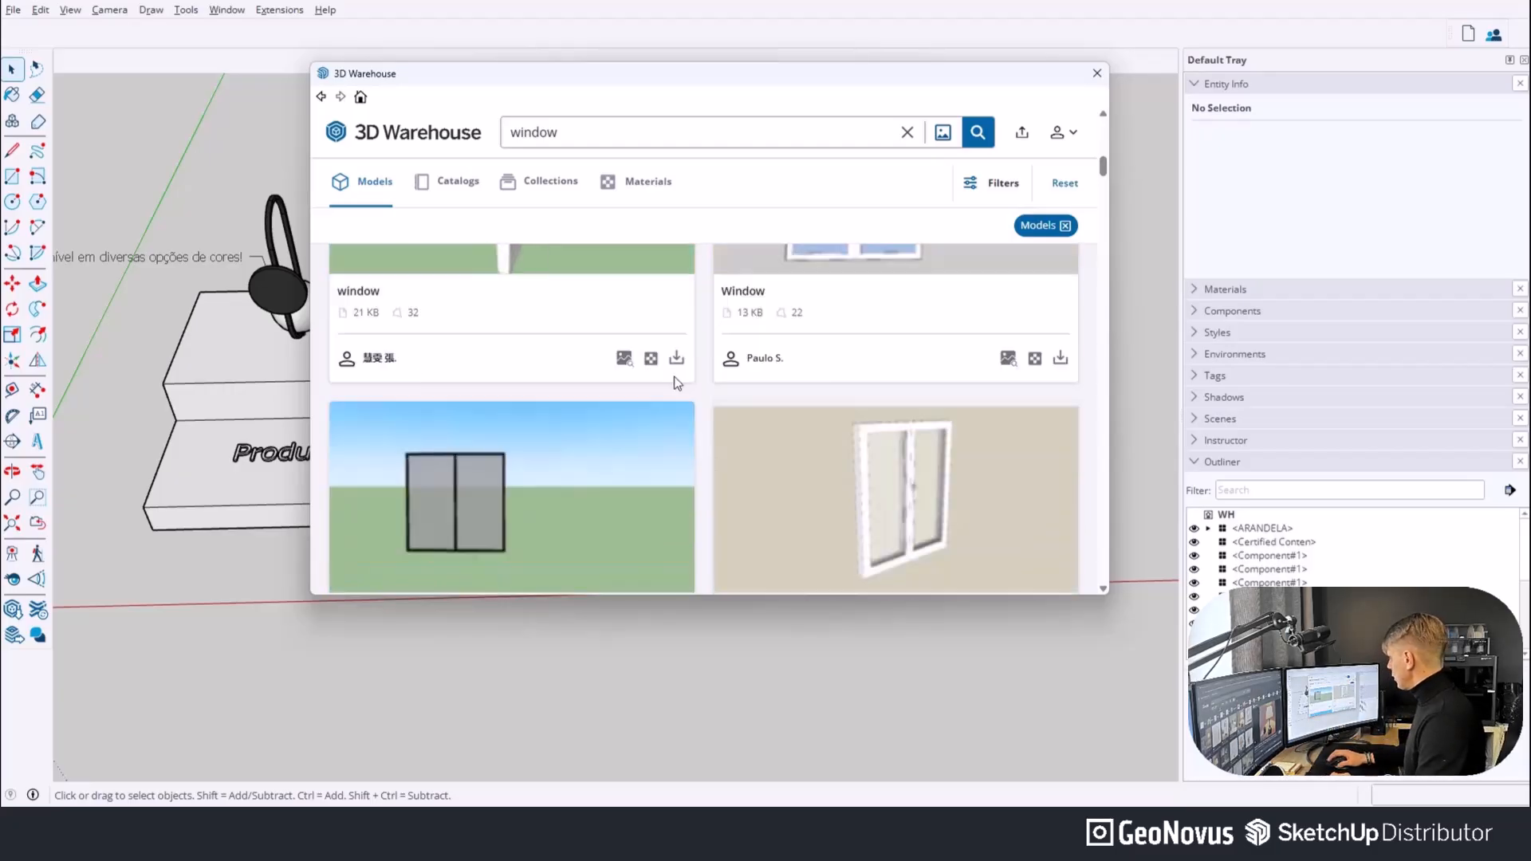
Move the 3D Warehouse window aside and examine the Certified Content, Live Components and Dynamic Components pedestals in the model.
drag(601, 73, 588, 666)
scroll(581, 602, down, 2)
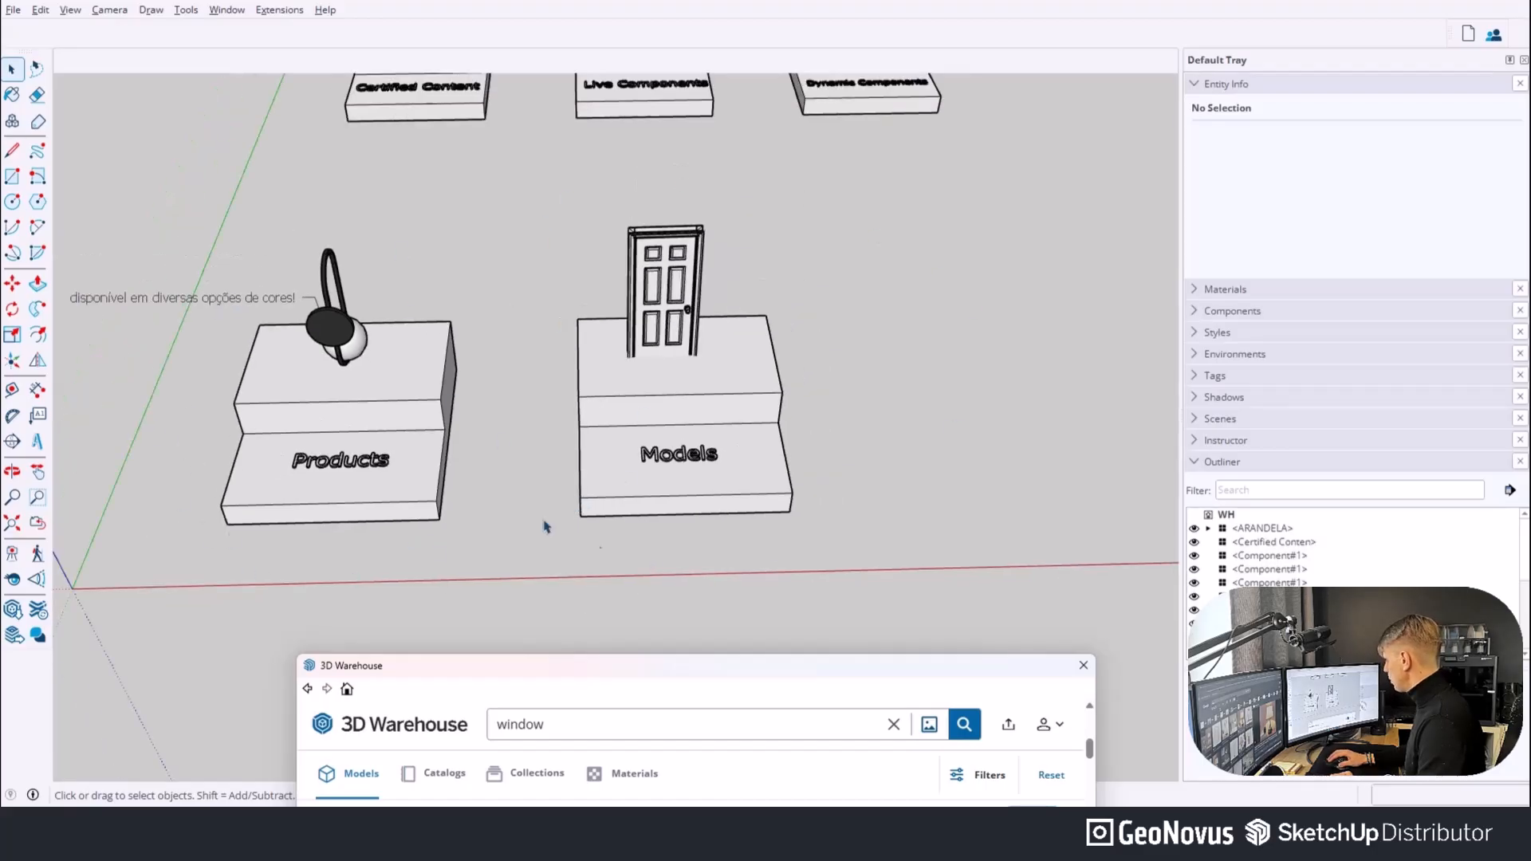
scroll(749, 576, down, 2)
scroll(590, 239, up, 4)
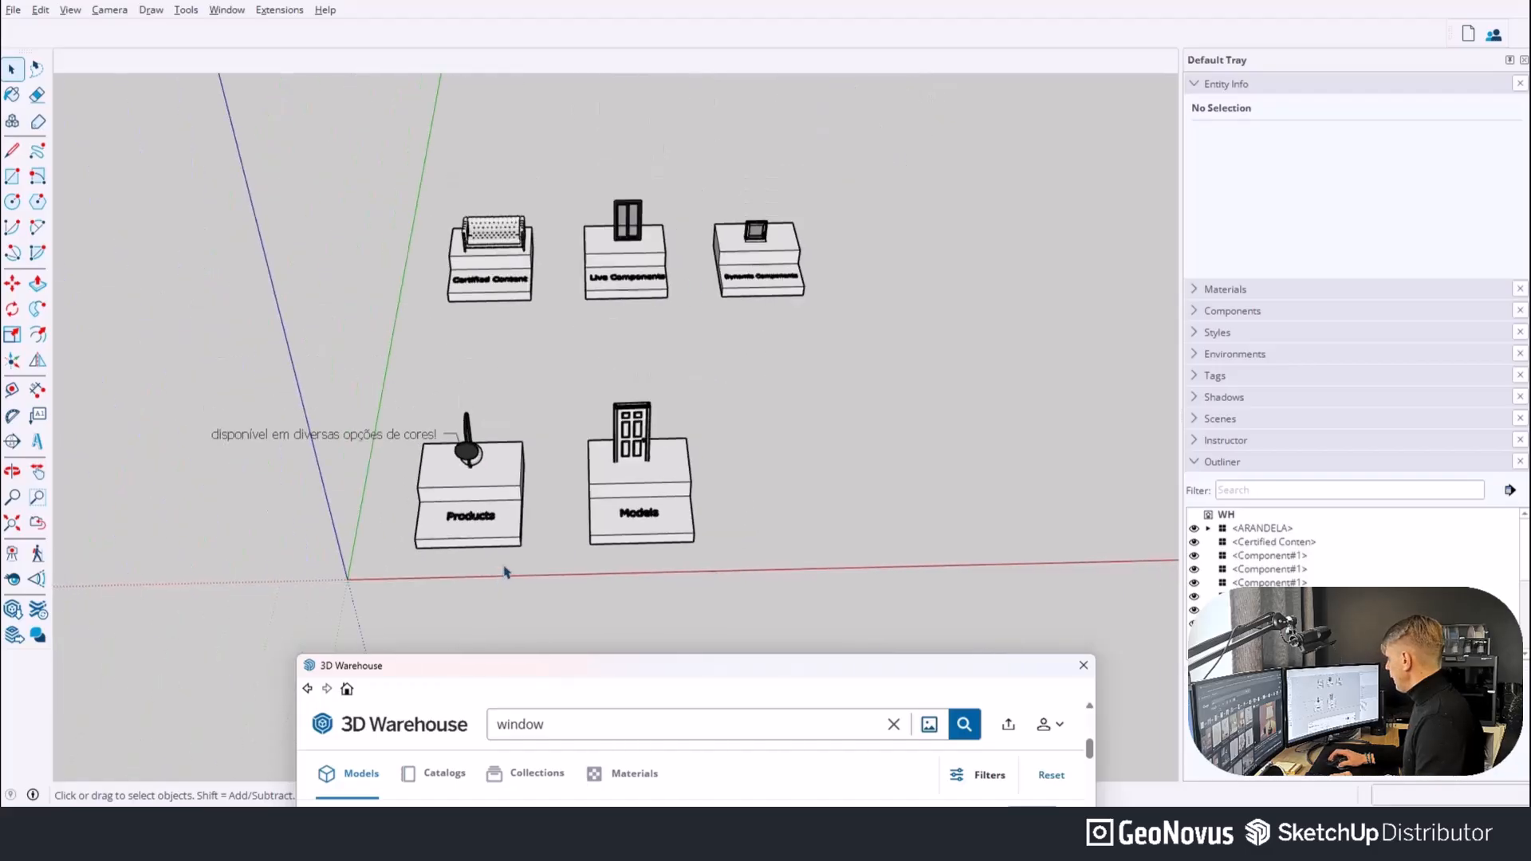
scroll(558, 280, down, 1)
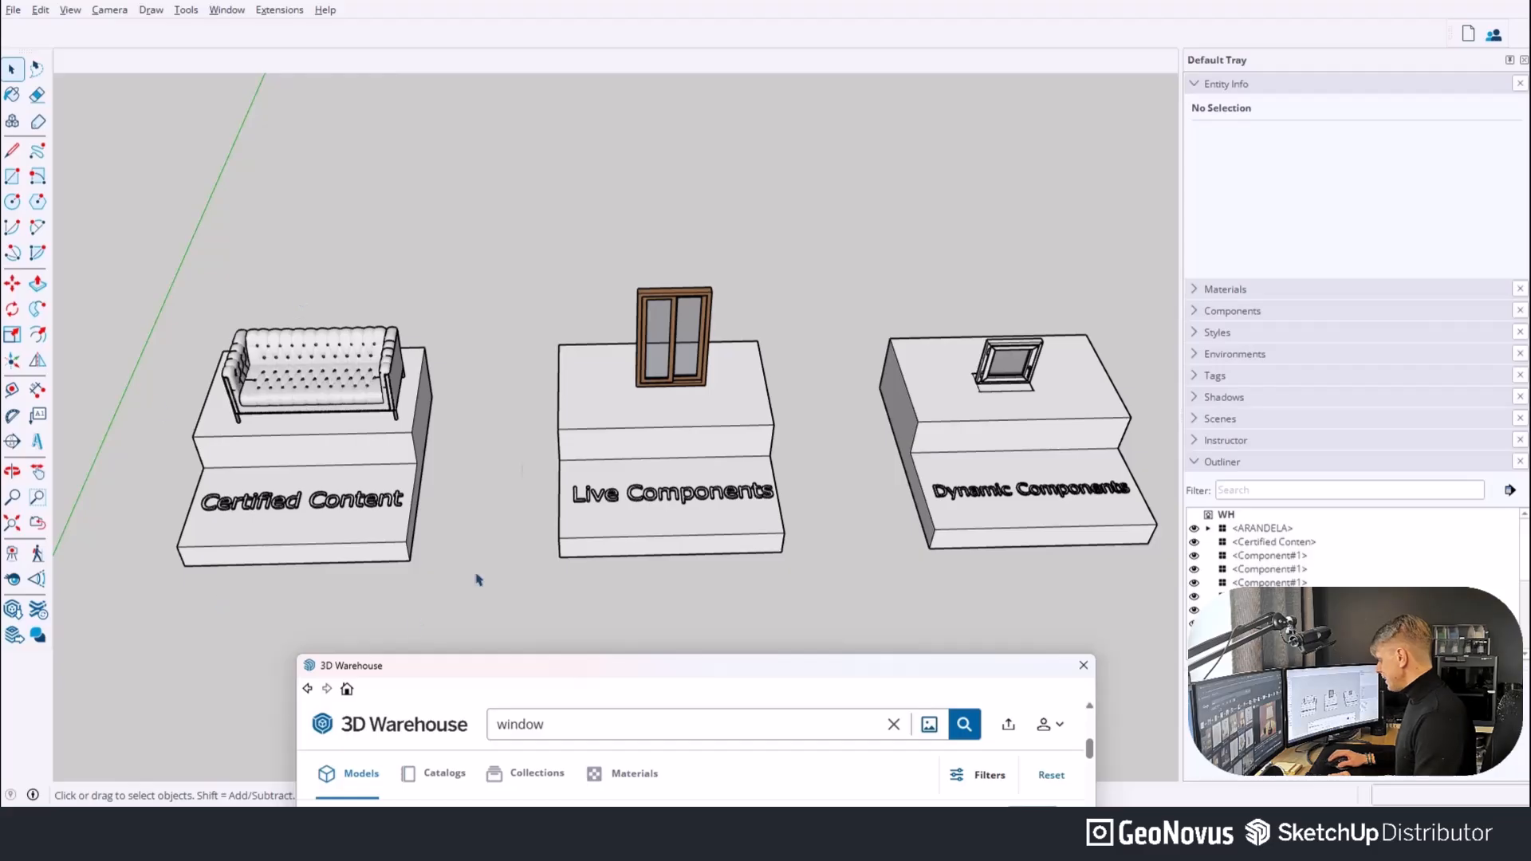
Bring the 3D Warehouse window back over the model and search for "sofa".
drag(466, 674, 428, 84)
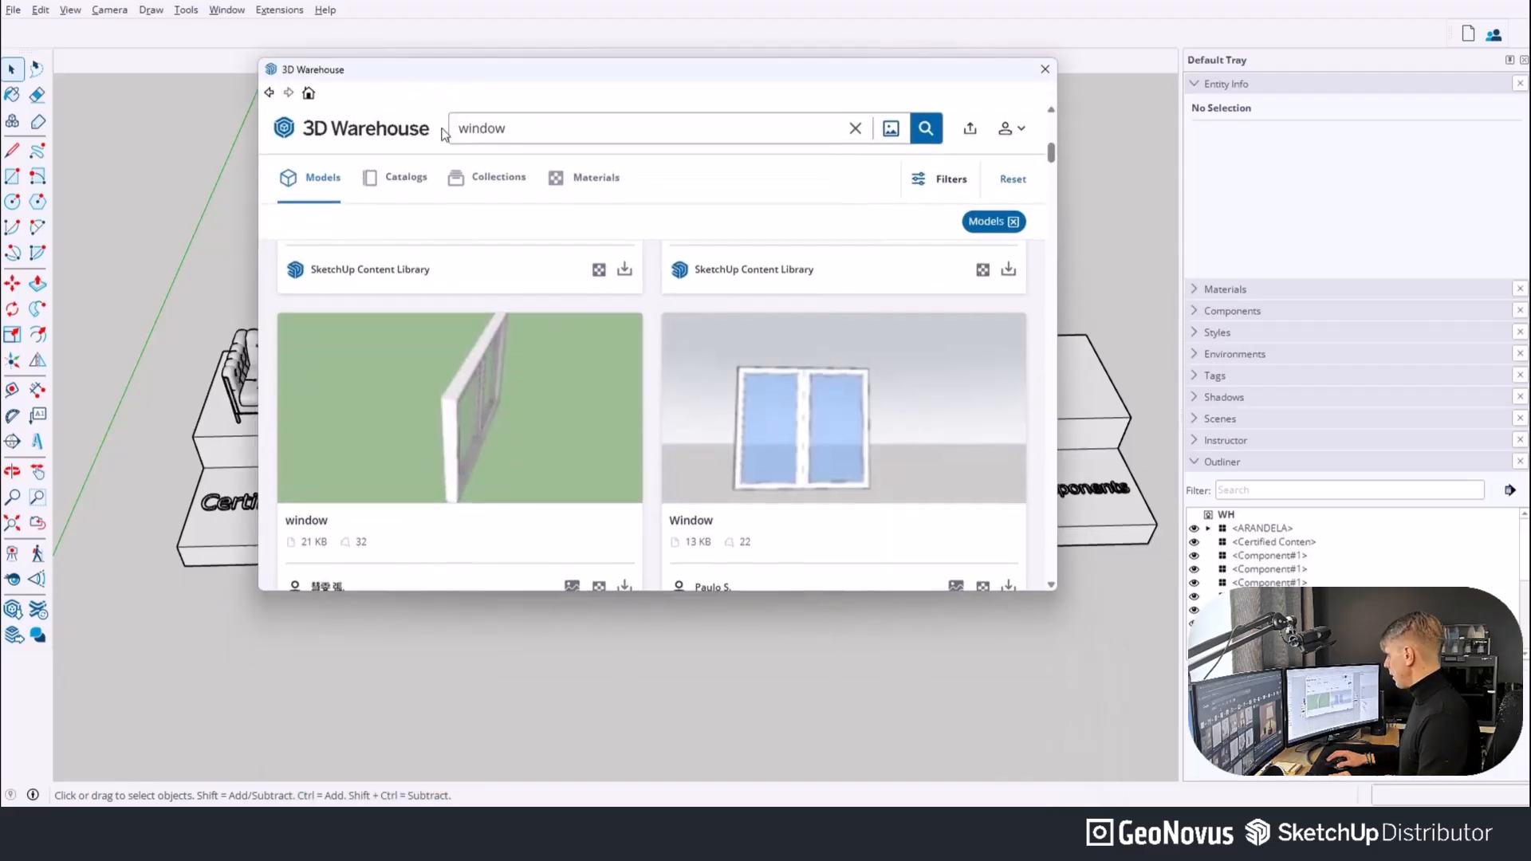
double_click(512, 138)
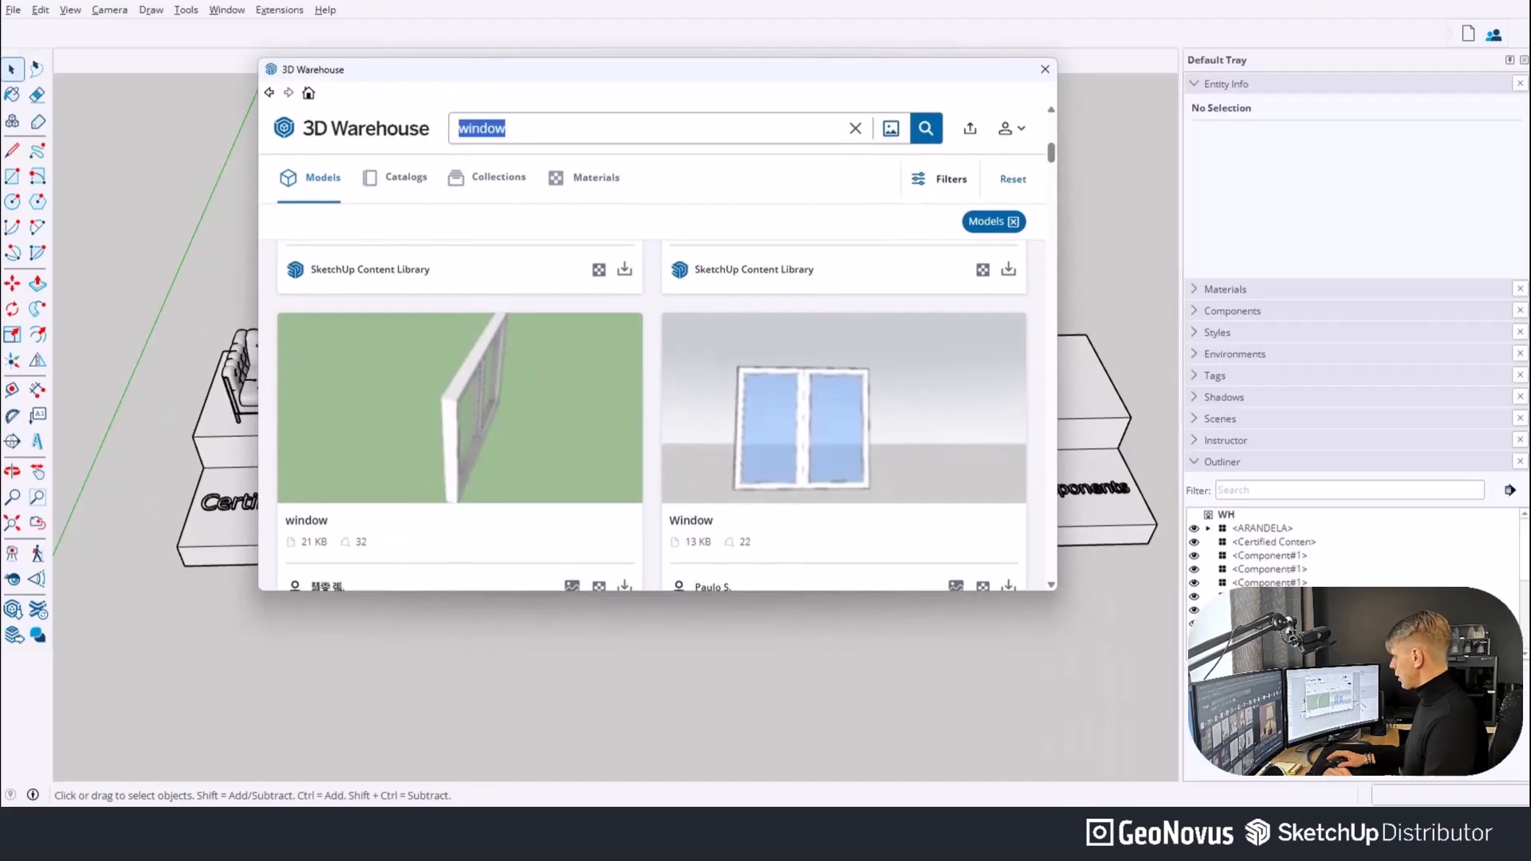
text(sofa)
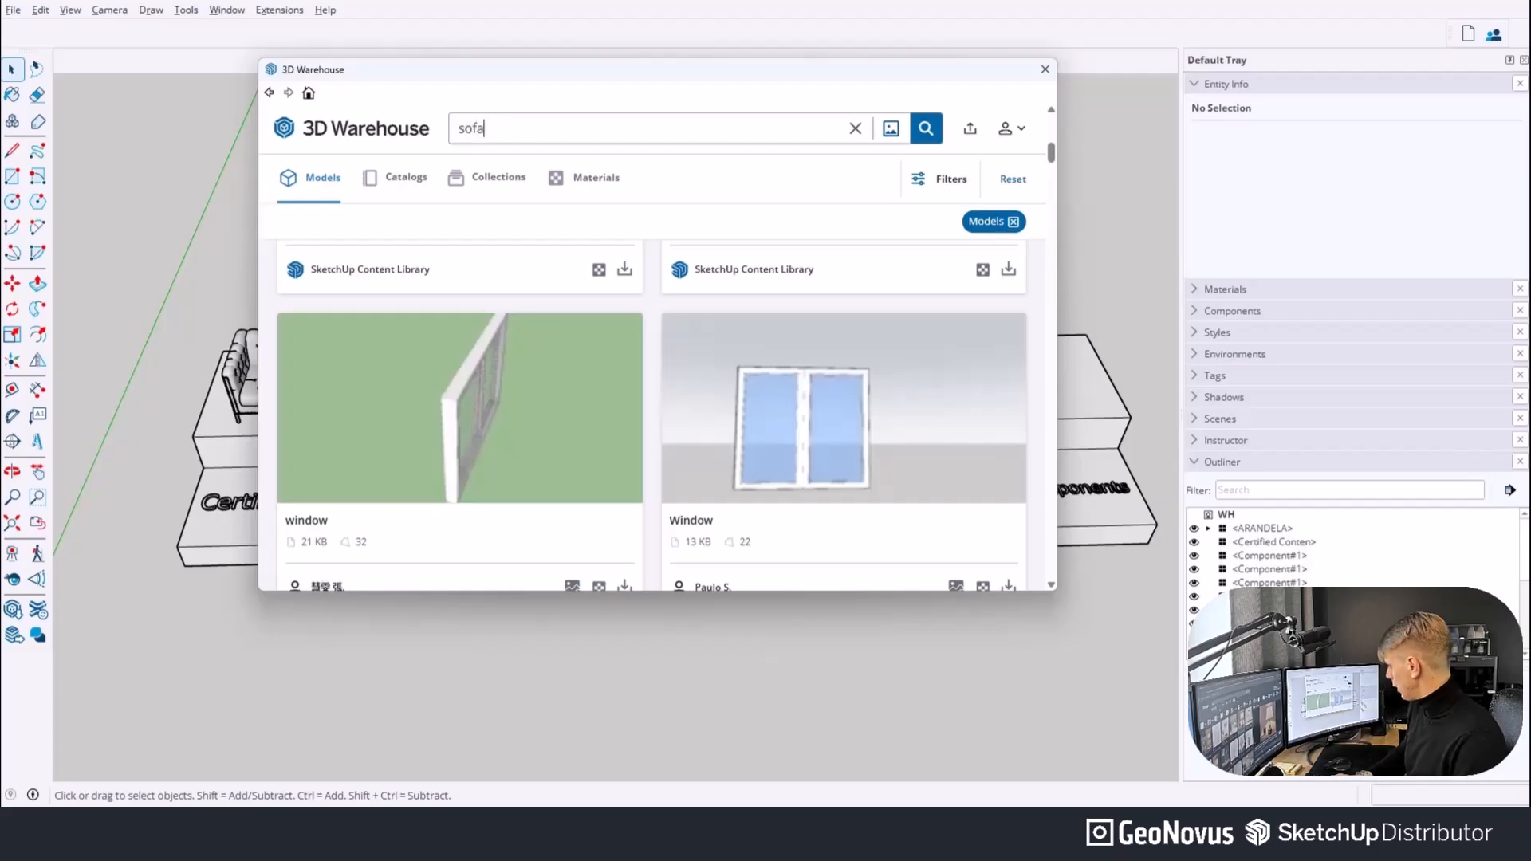
key(Return)
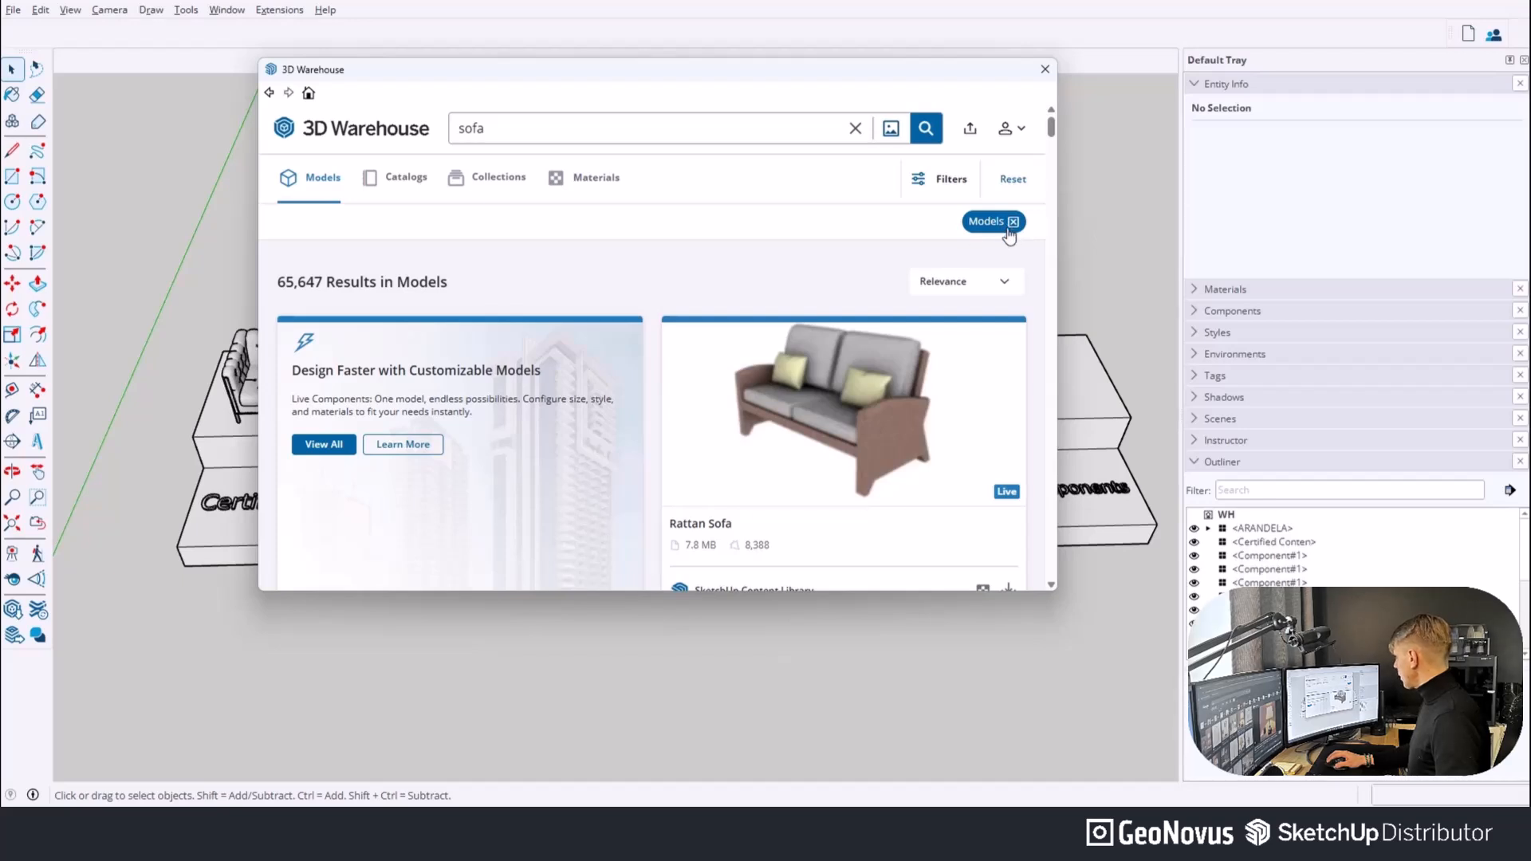
Change the result type filter to All Results and browse the sofa results.
click(951, 178)
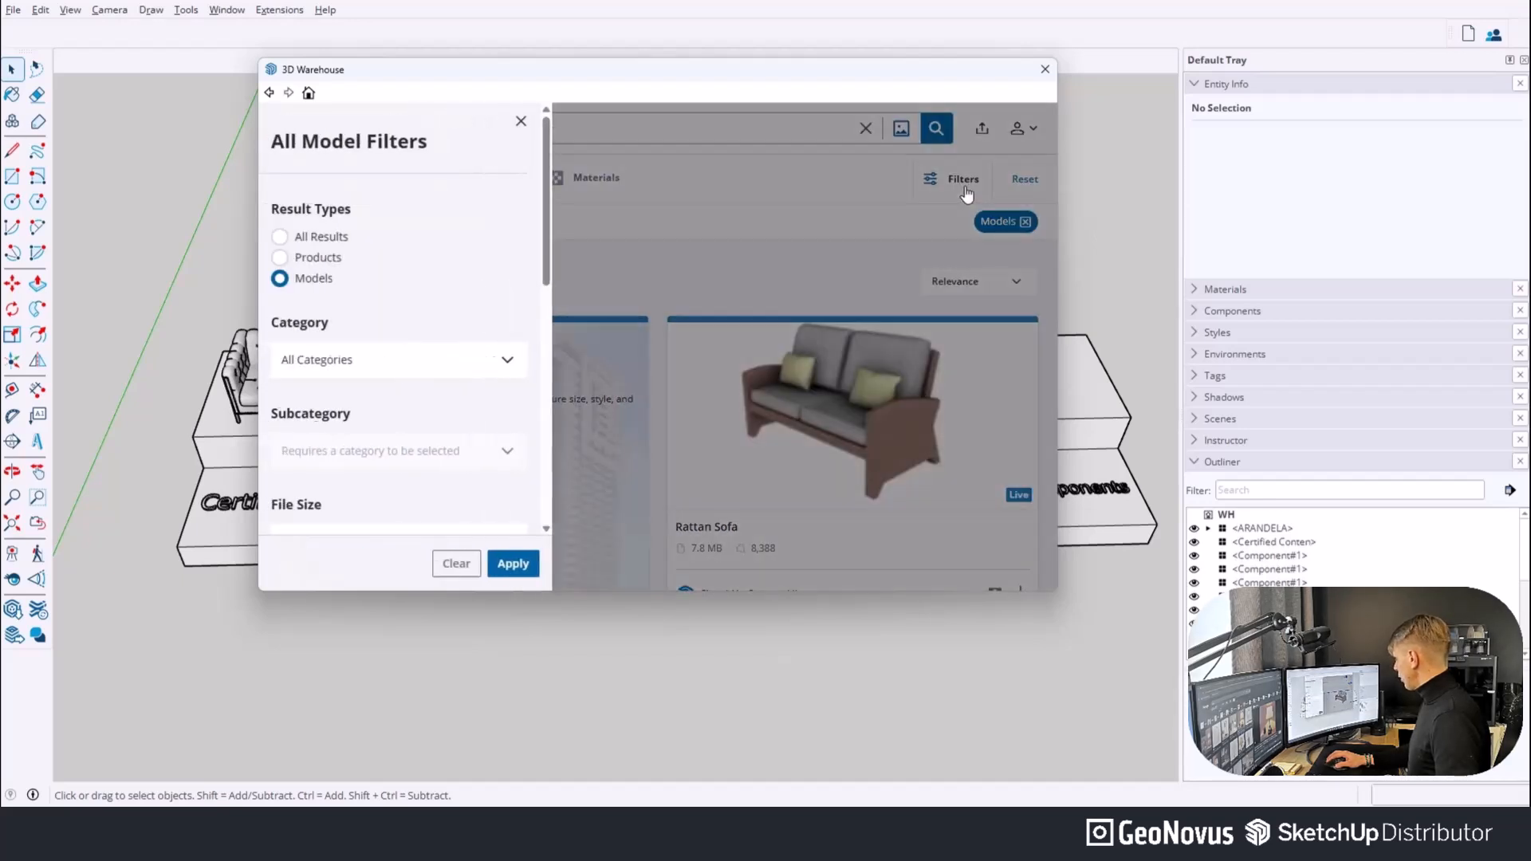
click(279, 236)
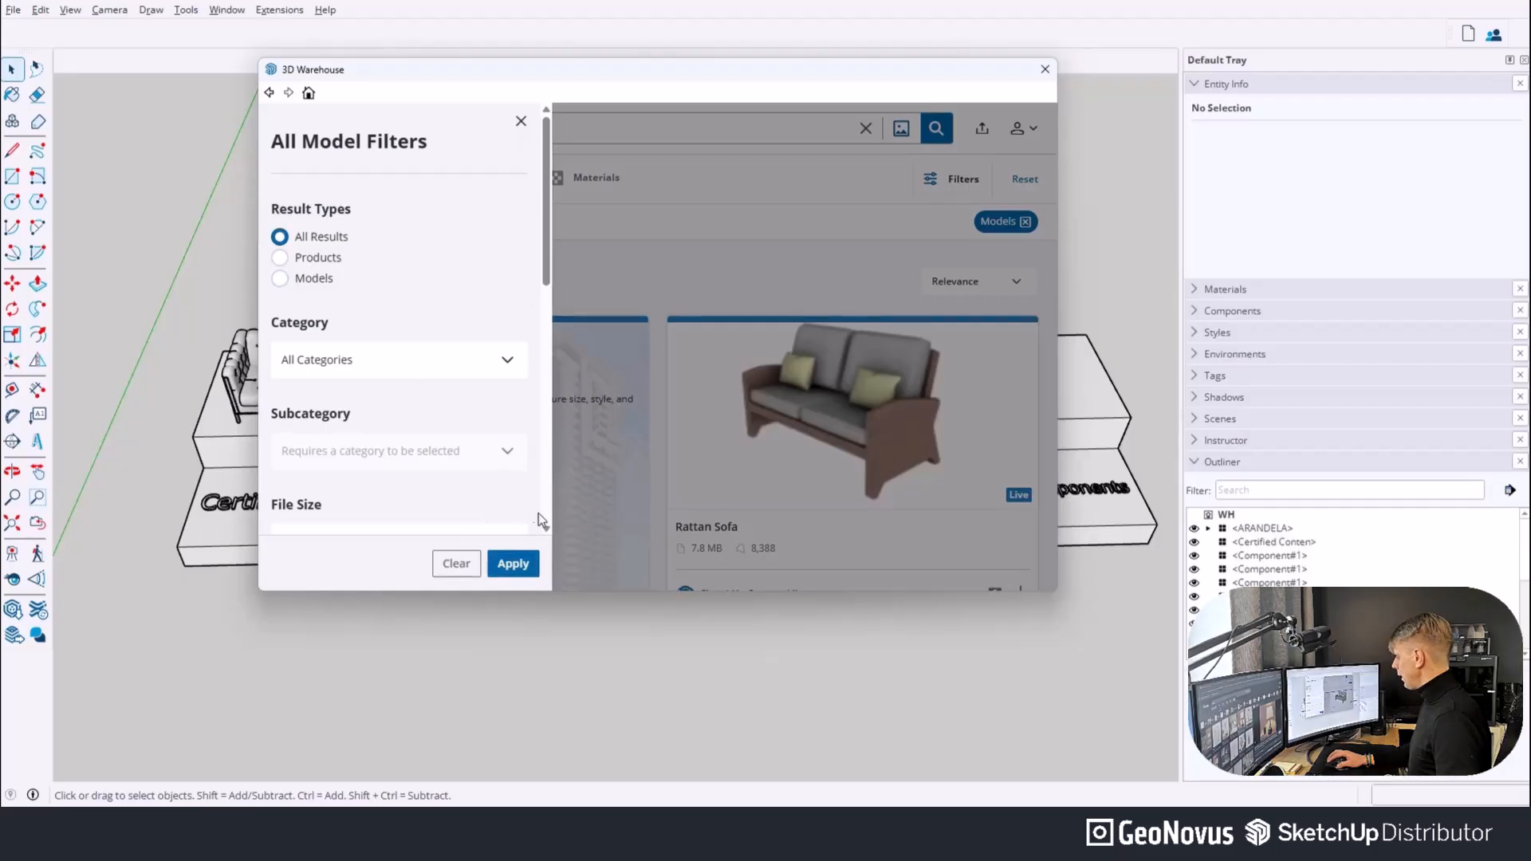
click(513, 564)
scroll(478, 359, down, 5)
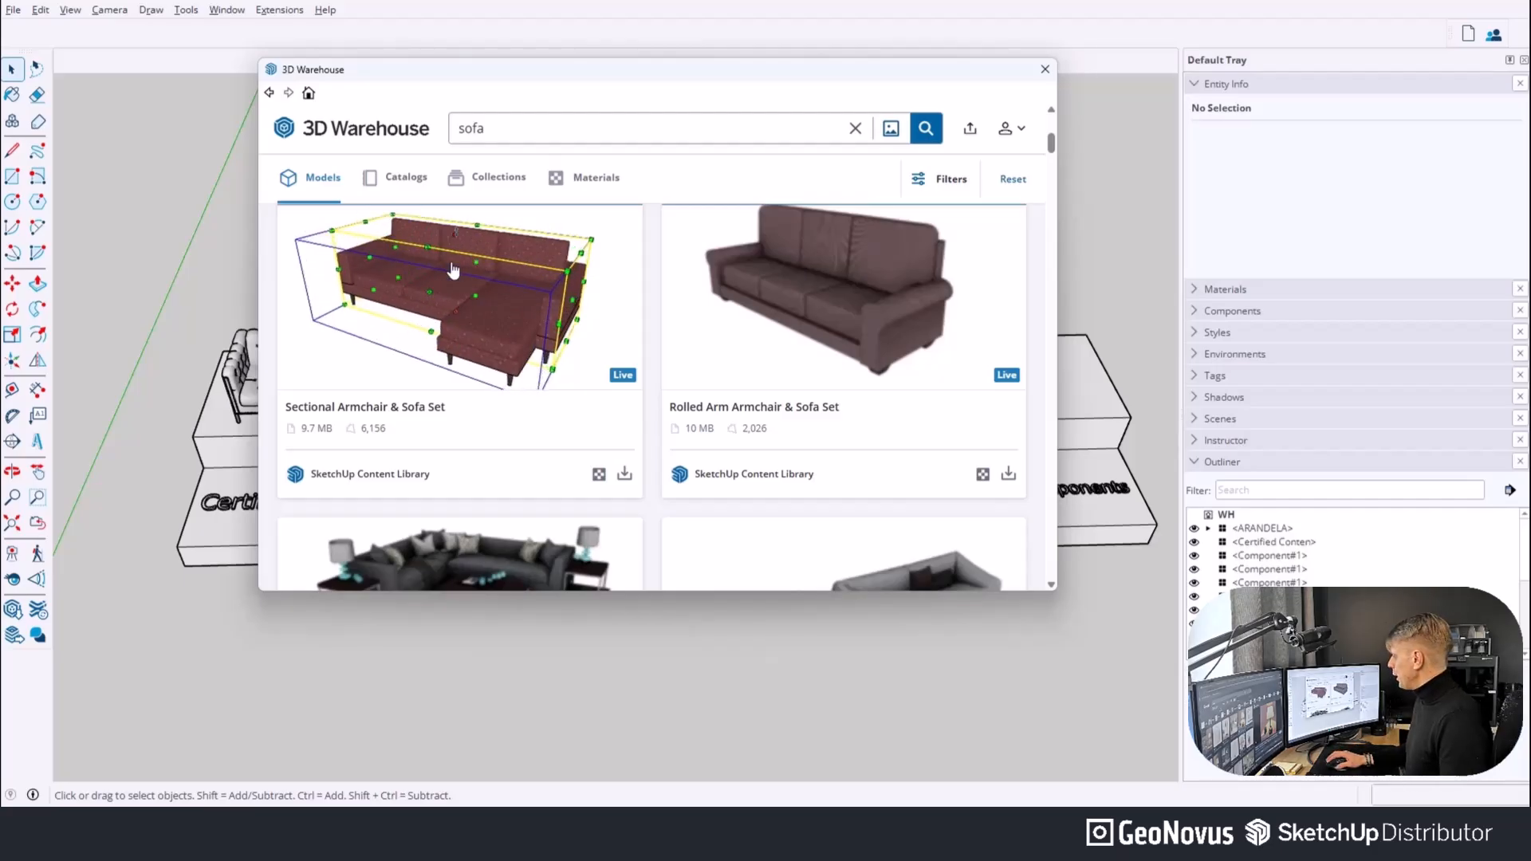
scroll(965, 213, up, 1)
Select the Certified Content specialty filter for the sofa search.
click(953, 182)
scroll(547, 250, down, 1)
drag(548, 250, 530, 378)
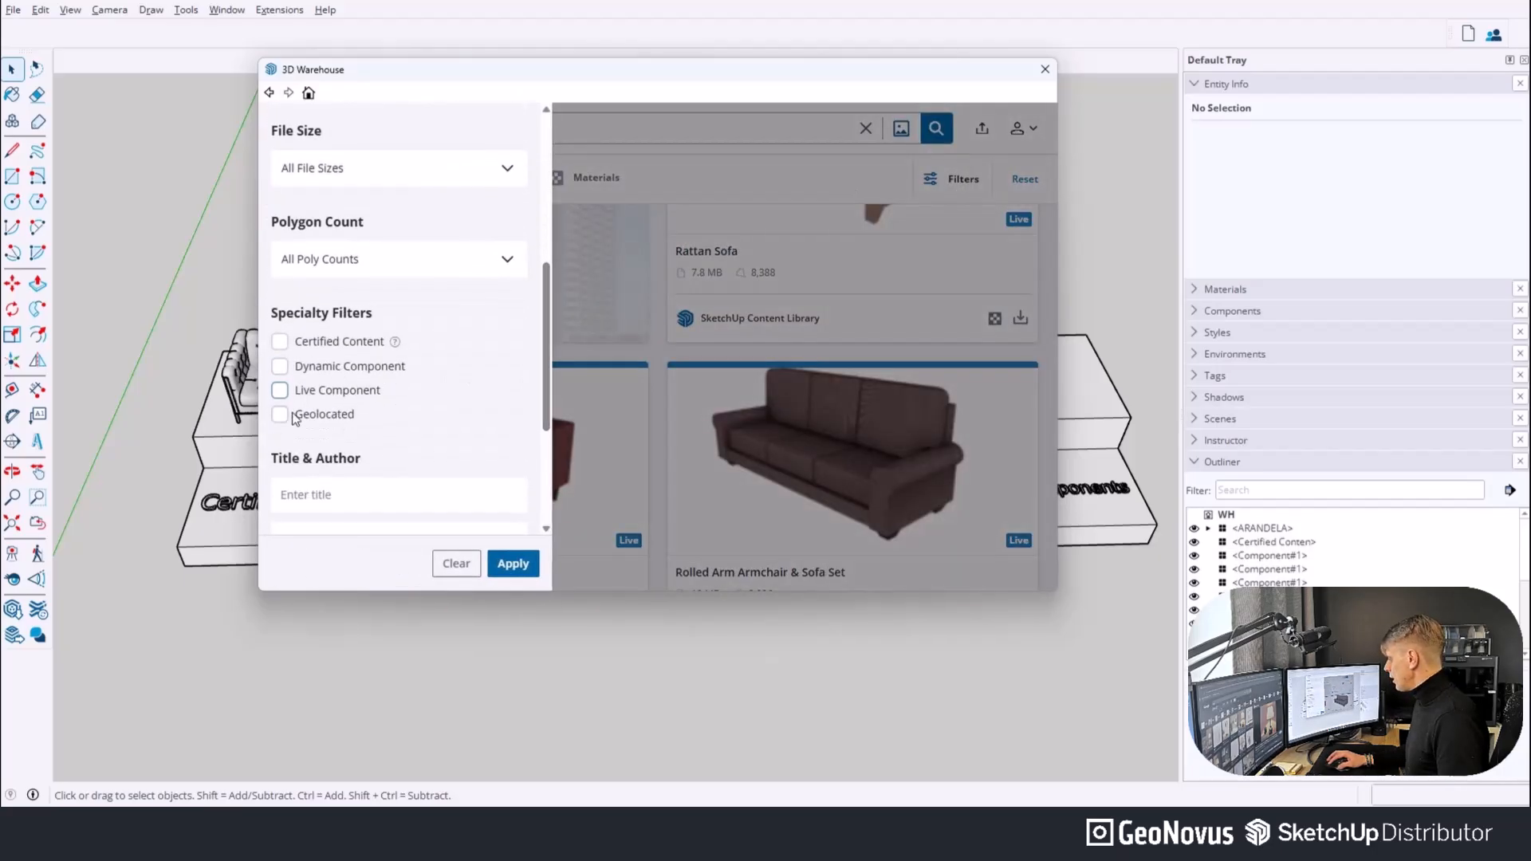
click(280, 342)
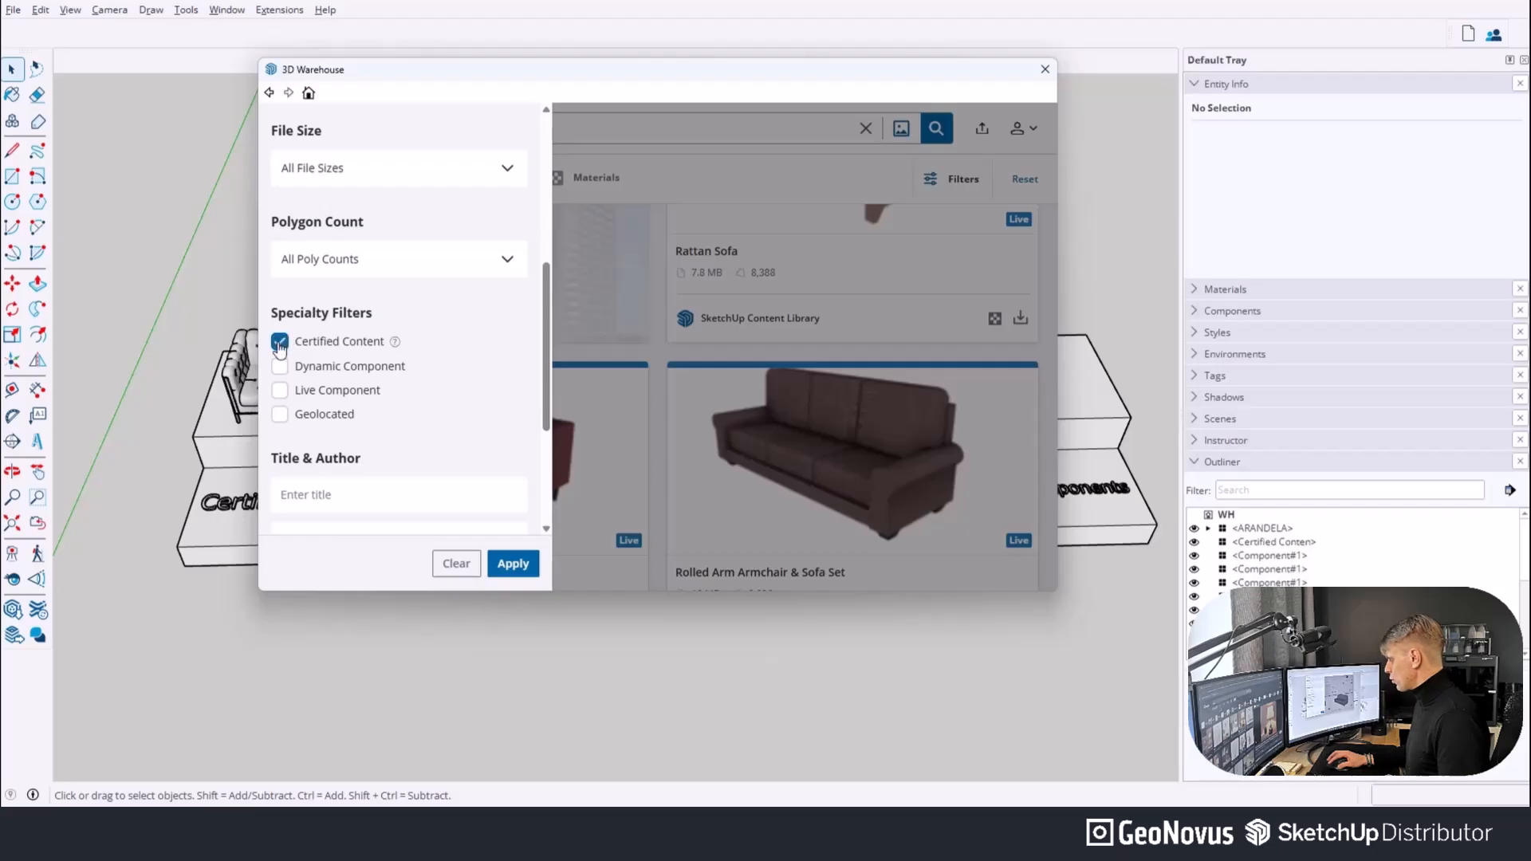
Open the help page about Certified Content in the browser, examine the certification criteria such as Aesthetic, Scale and Materials, and return to 3D Warehouse.
mouse_move(397, 344)
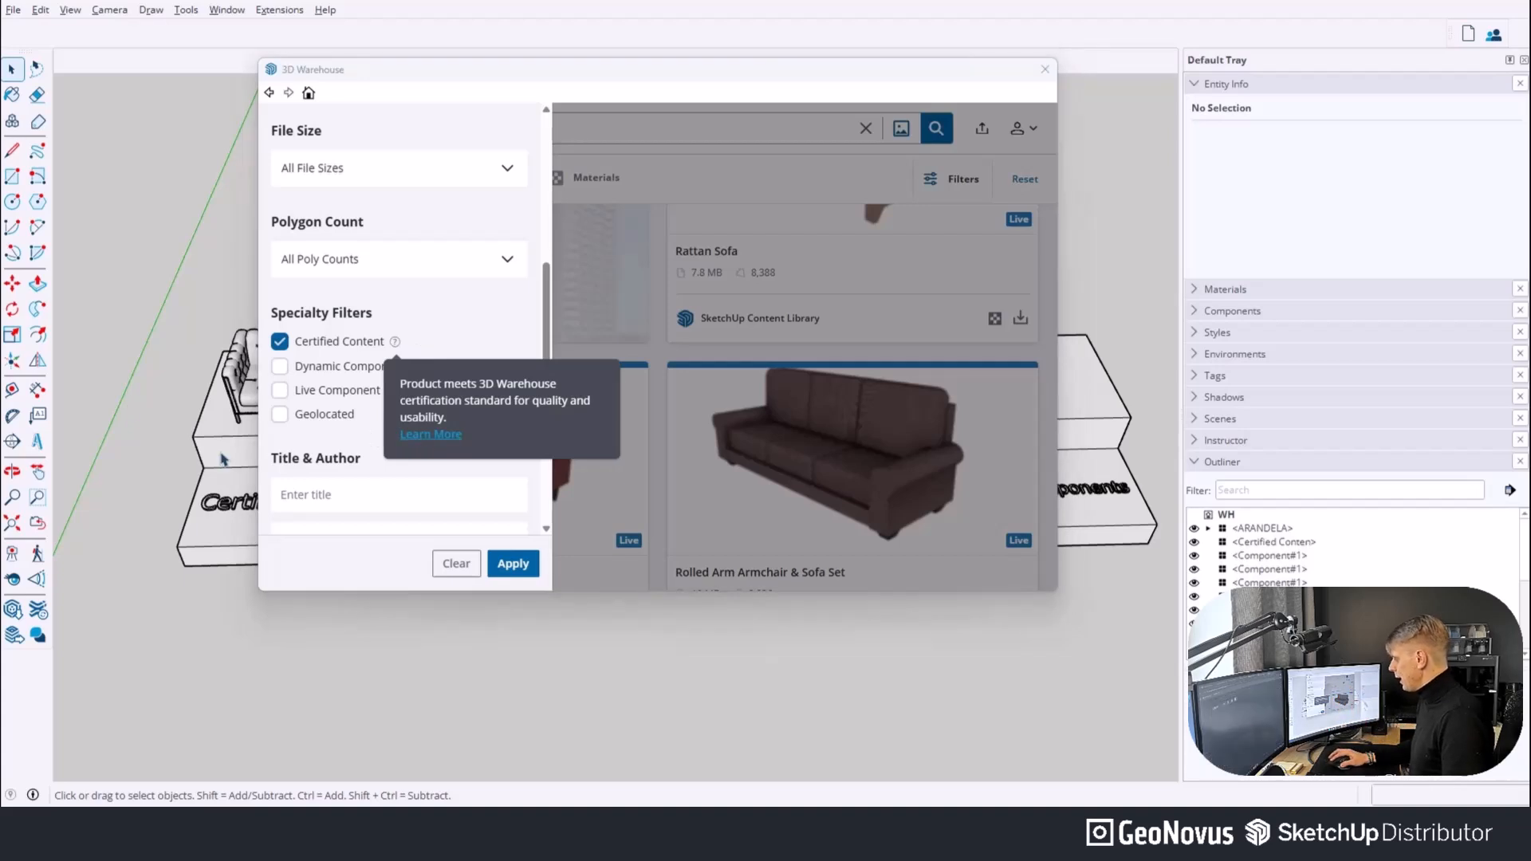
drag(0, 2, 741, 0)
scroll(657, 371, down, 2)
scroll(660, 377, down, 5)
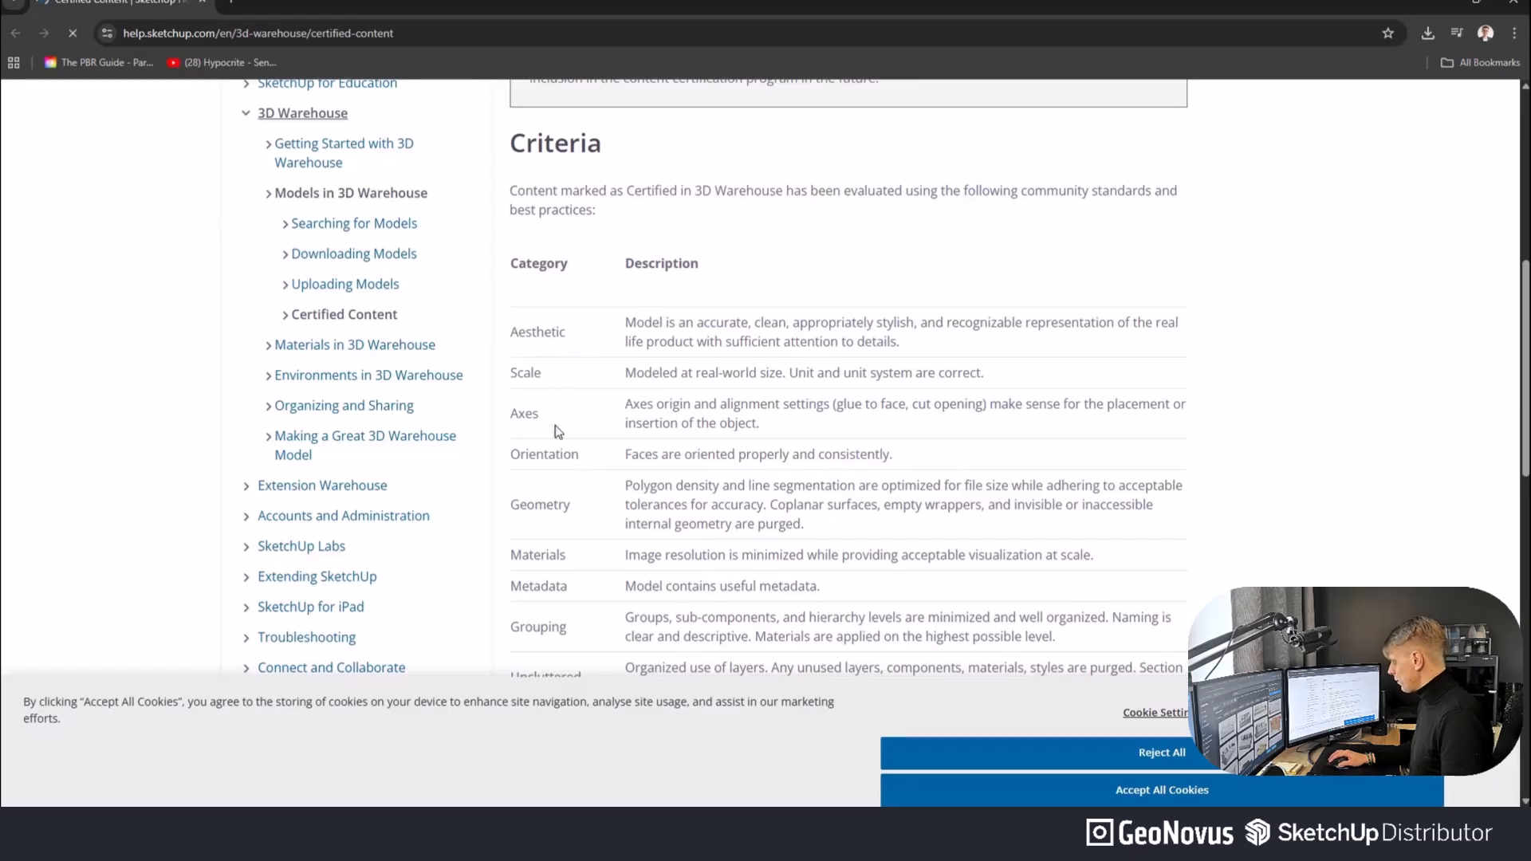
double_click(526, 374)
double_click(536, 332)
scroll(557, 437, down, 2)
double_click(536, 399)
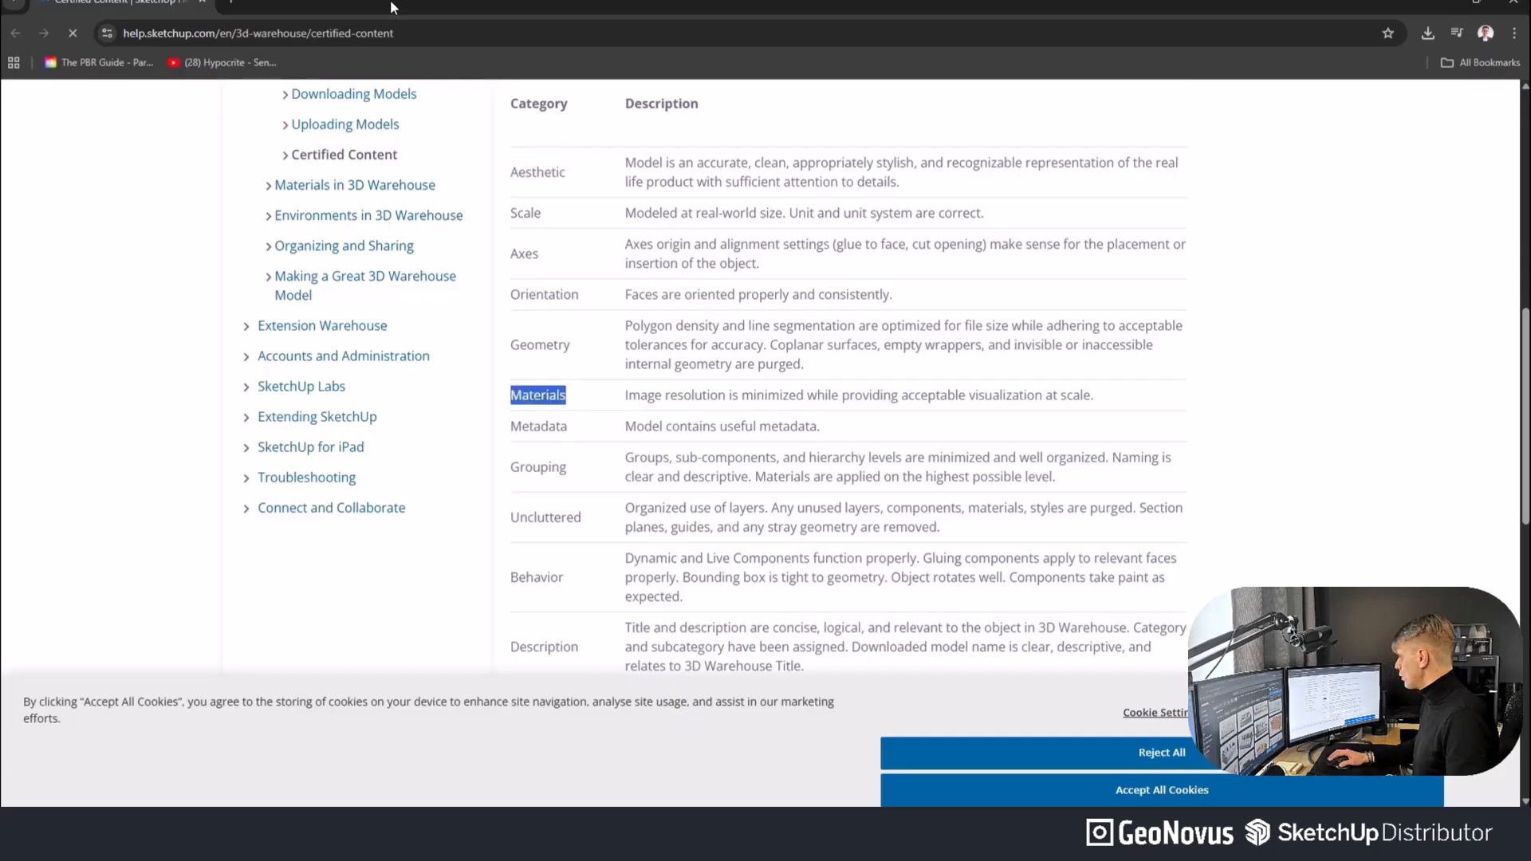
drag(397, 11, 0, 319)
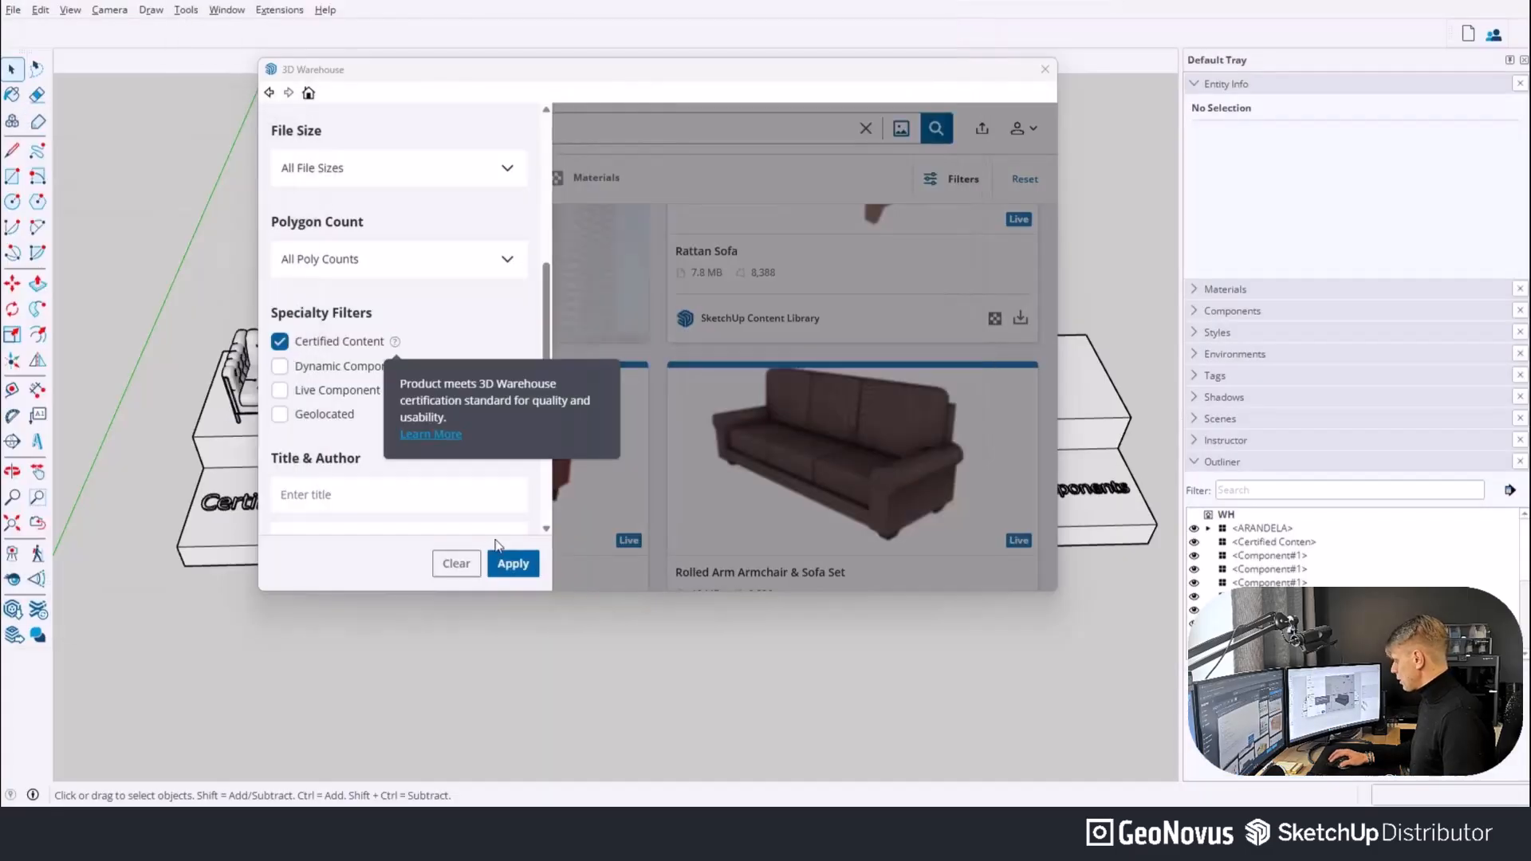
Apply the Certified Content filter to the sofa search, look through the AFR Event Furnishings brand page and return to the results.
click(511, 563)
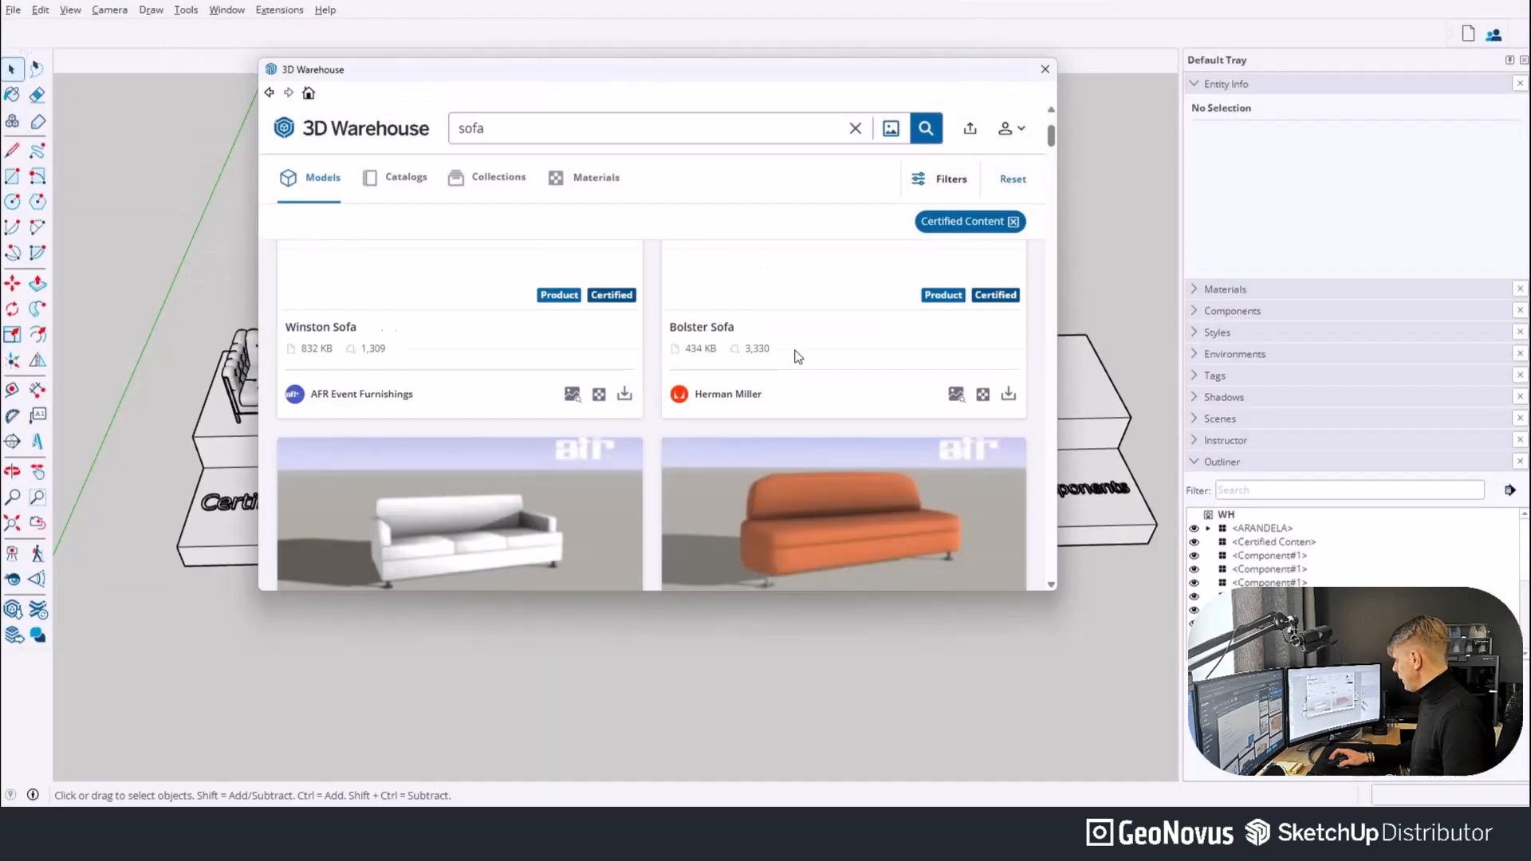
scroll(706, 347, down, 2)
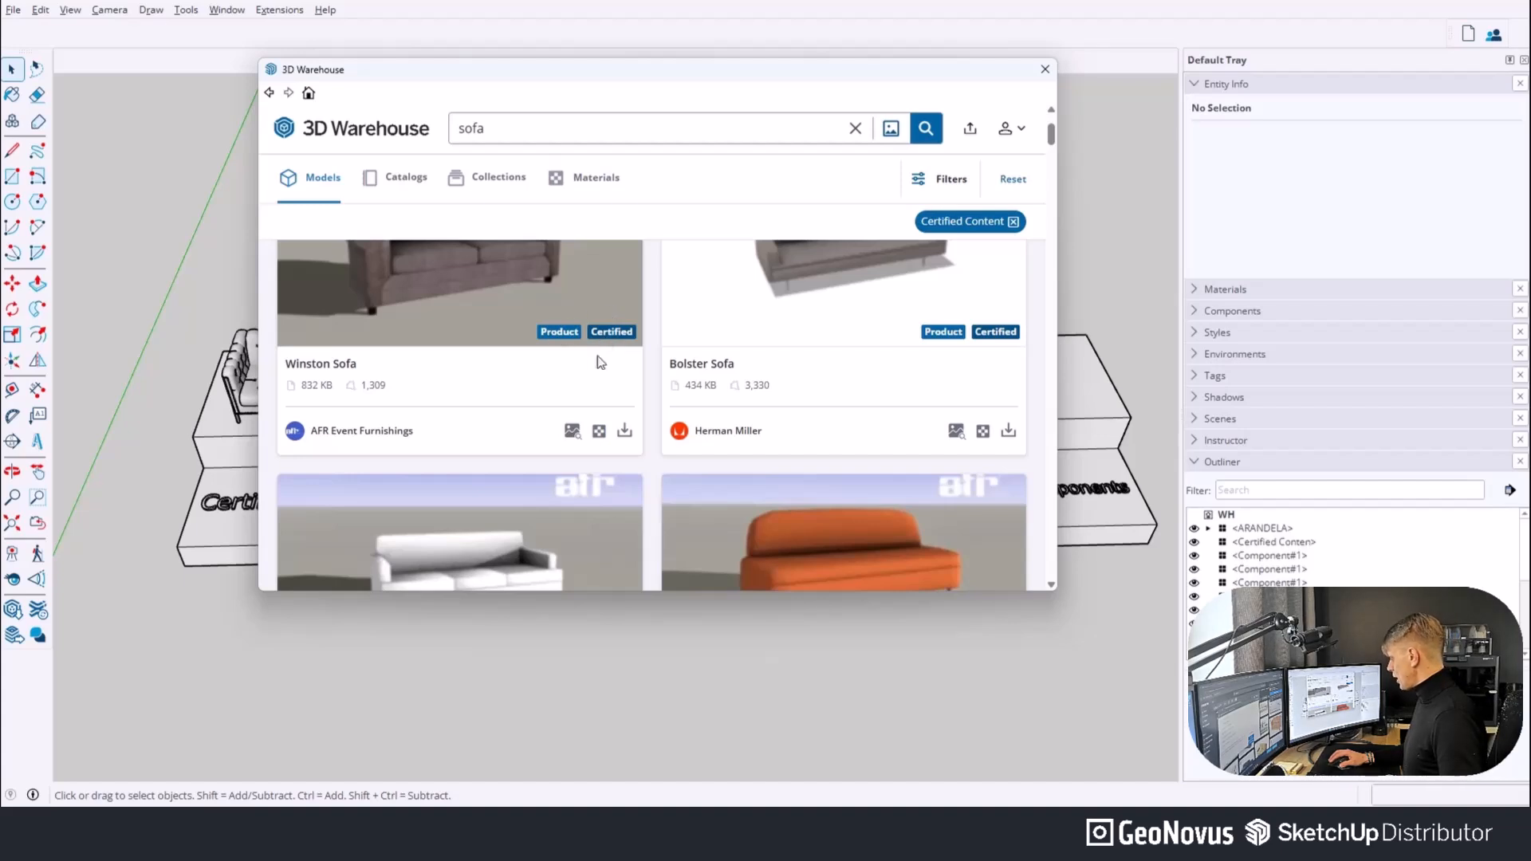
click(327, 434)
scroll(471, 437, down, 5)
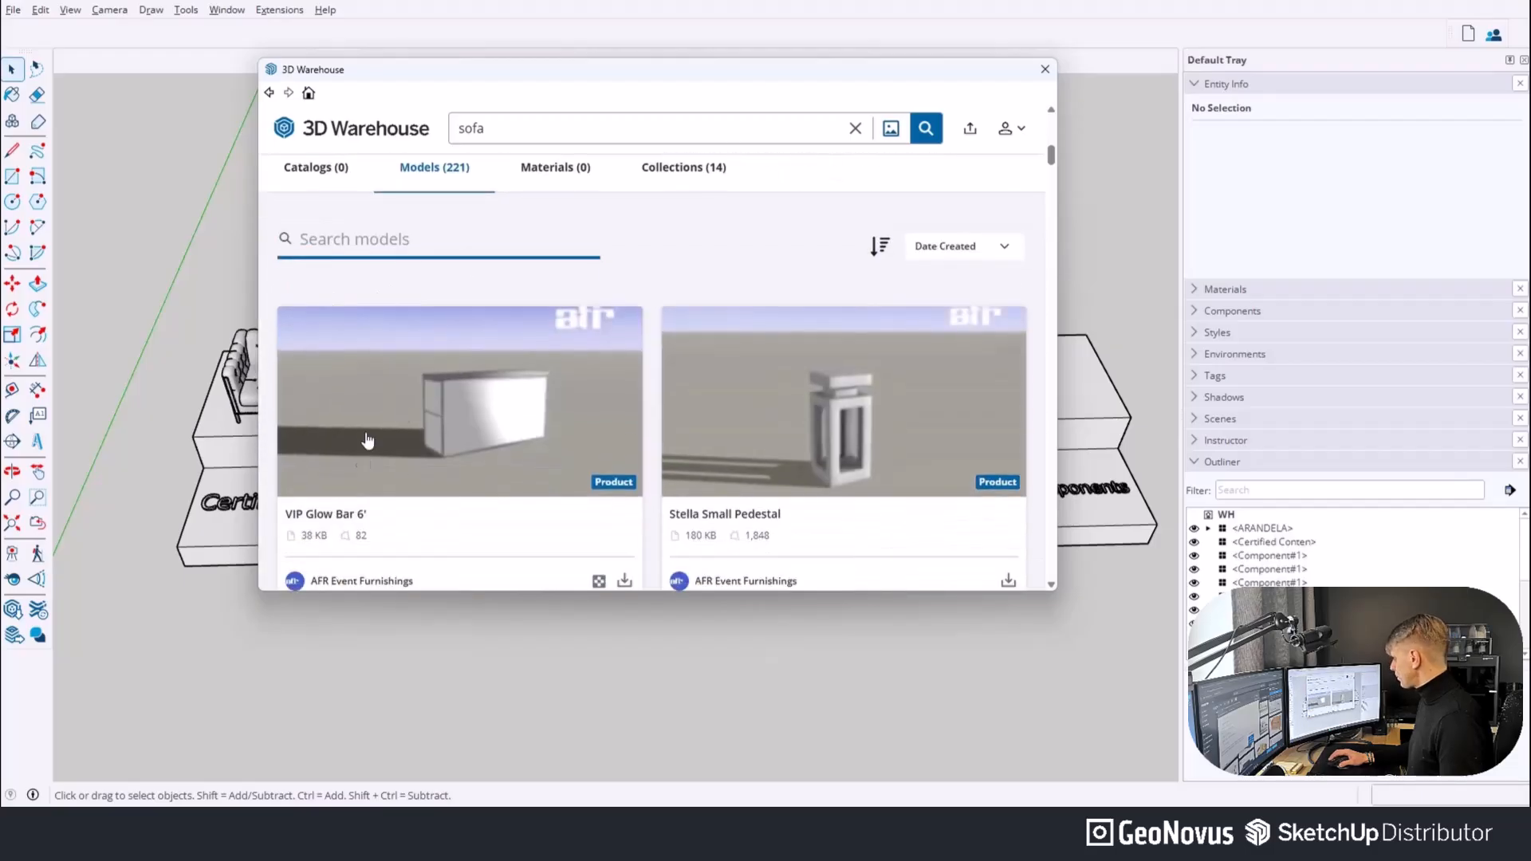
scroll(391, 415, up, 6)
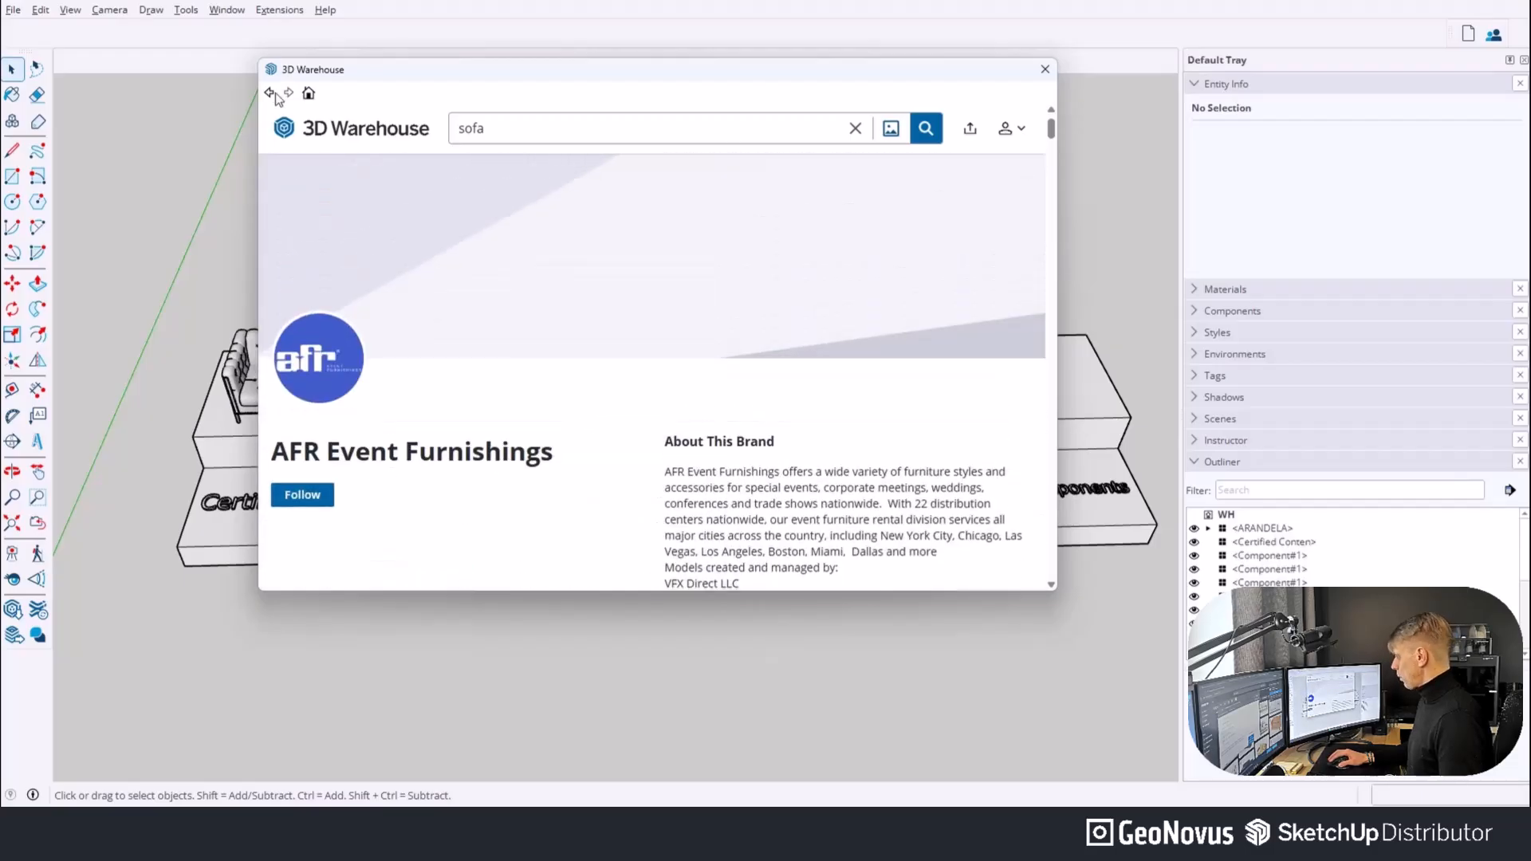
click(272, 93)
Browse the certified sofa results, examining the models' manufacturers and their Product and Certified labels.
scroll(708, 390, down, 2)
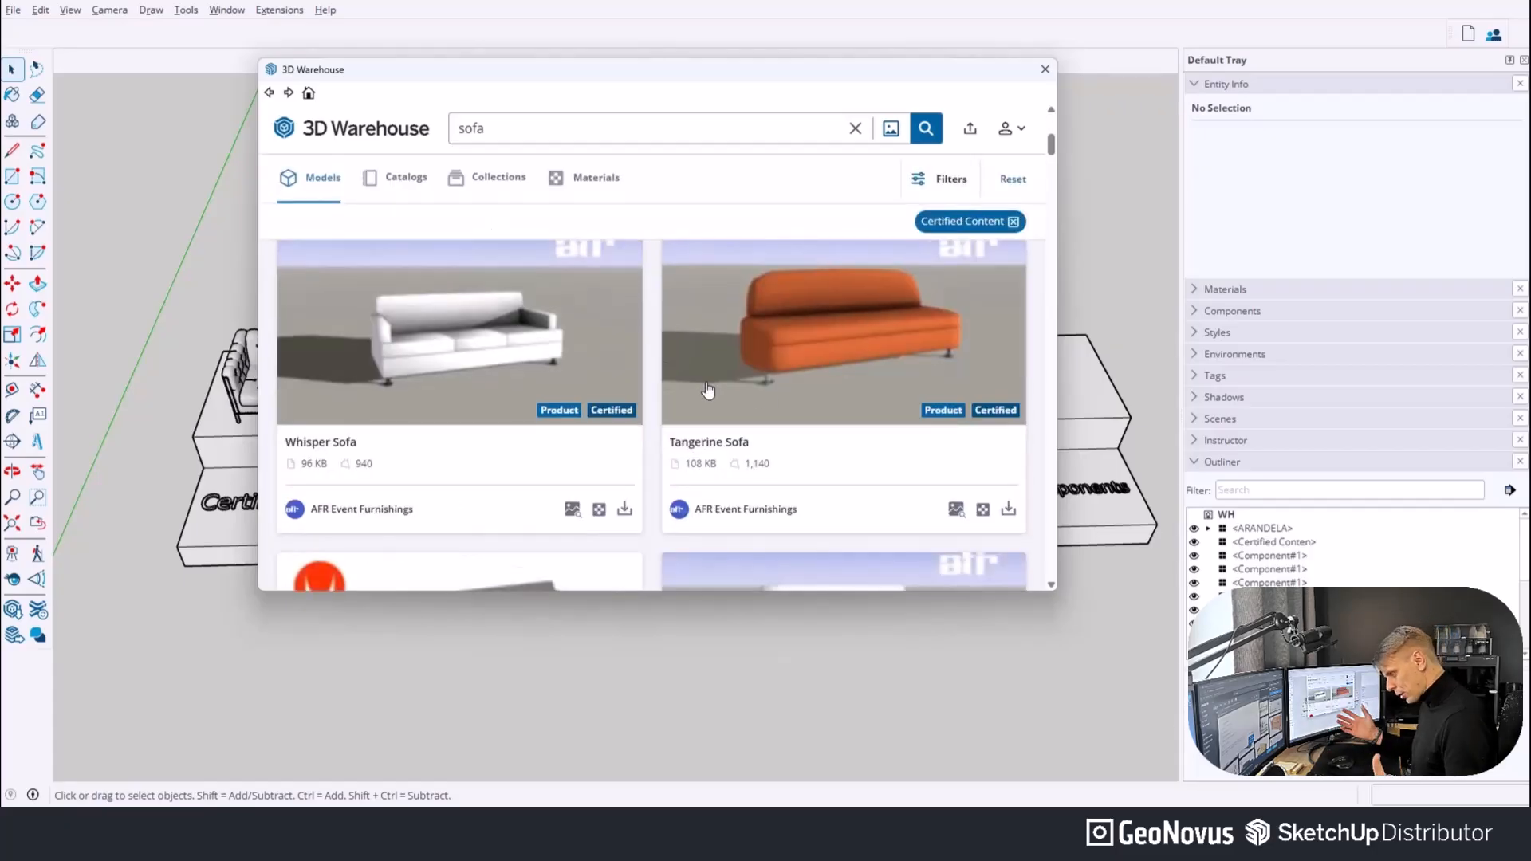
scroll(718, 391, down, 3)
scroll(573, 339, down, 10)
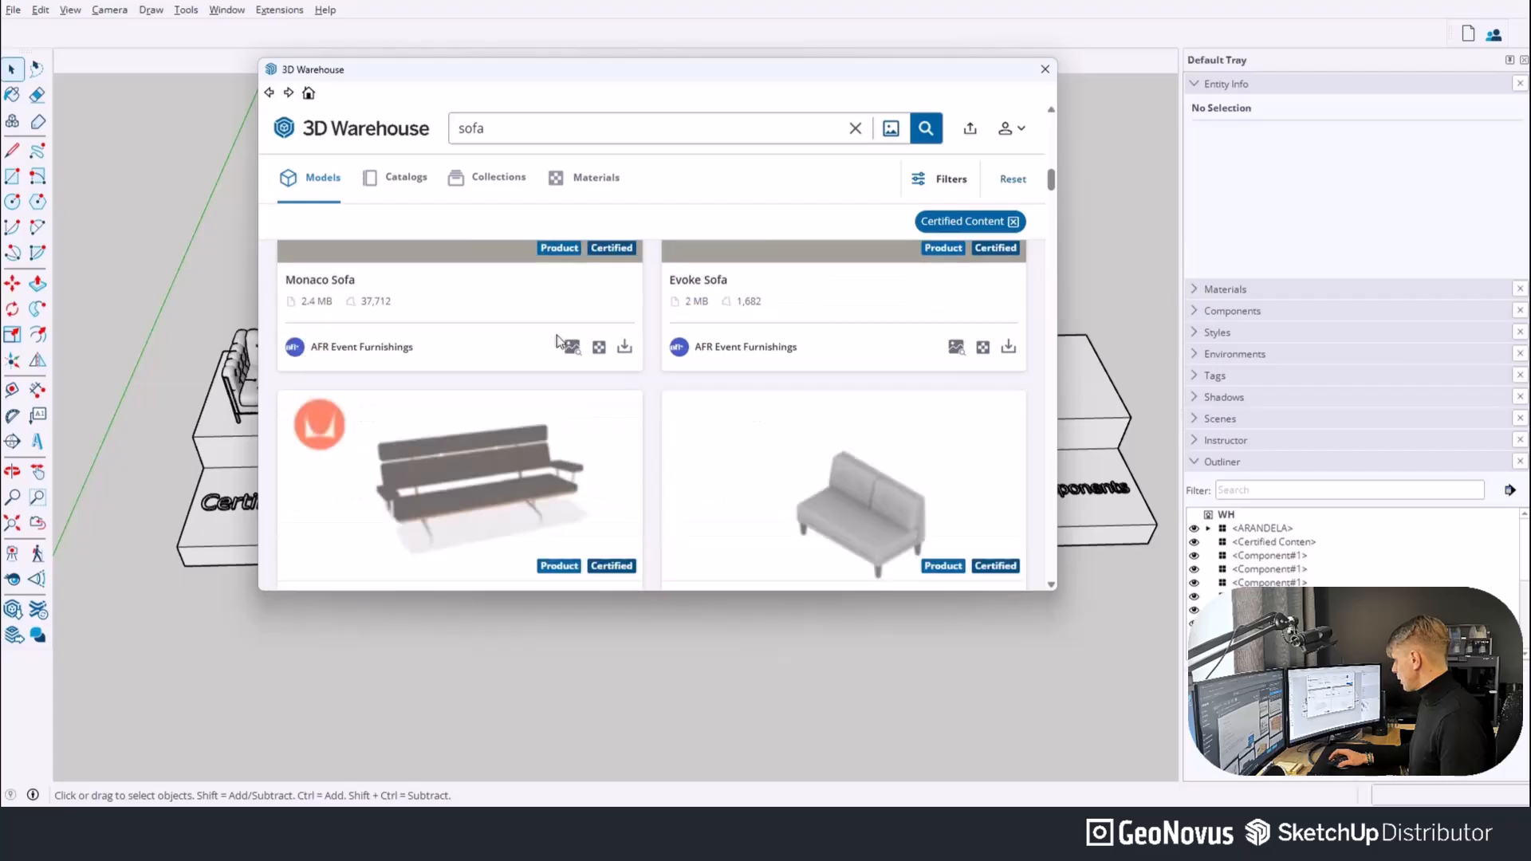
scroll(494, 351, down, 5)
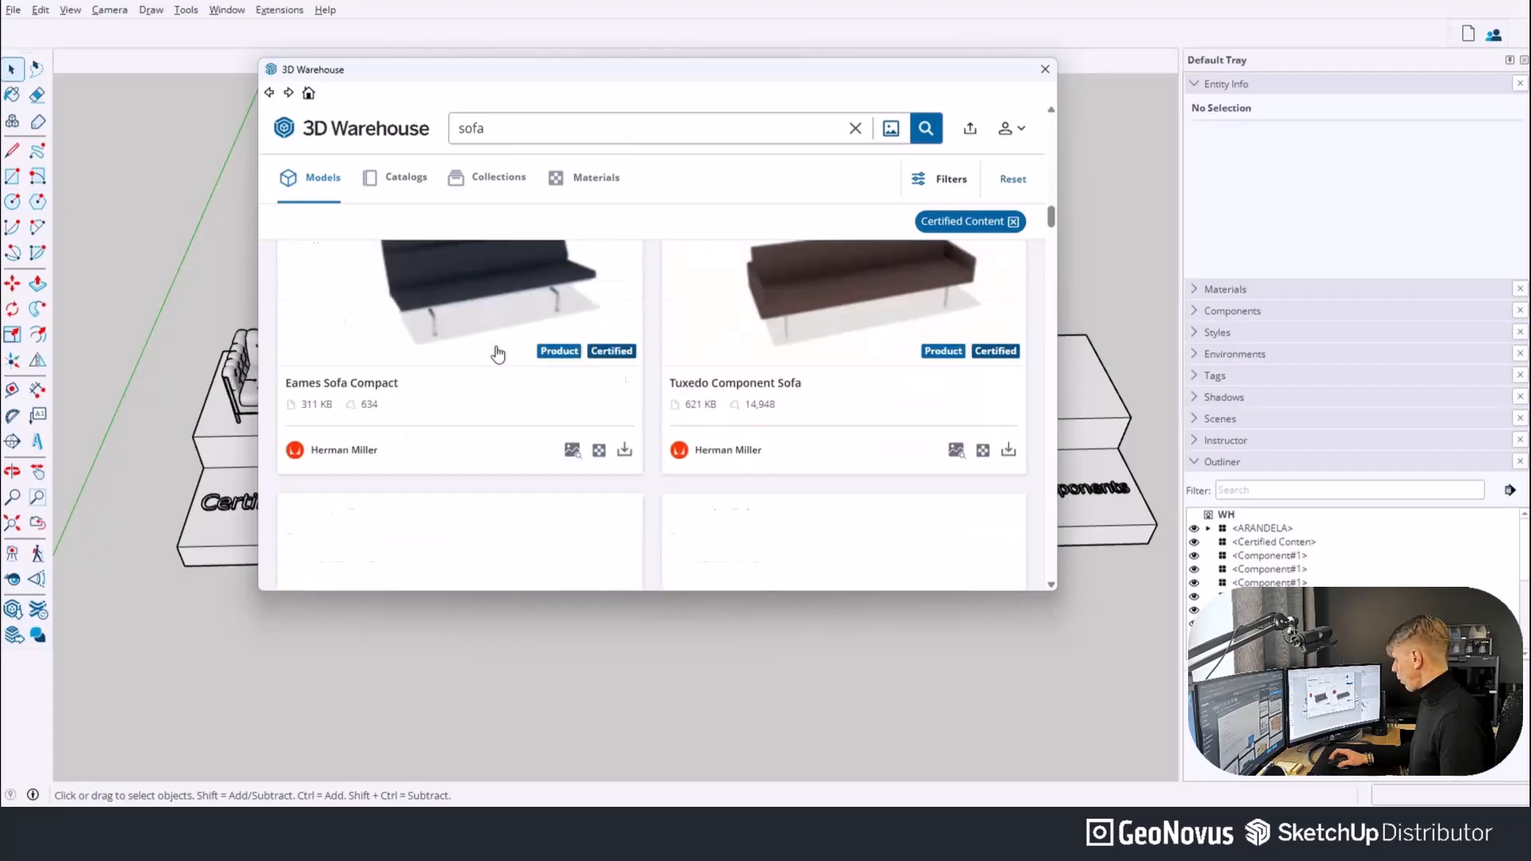
scroll(505, 395, down, 10)
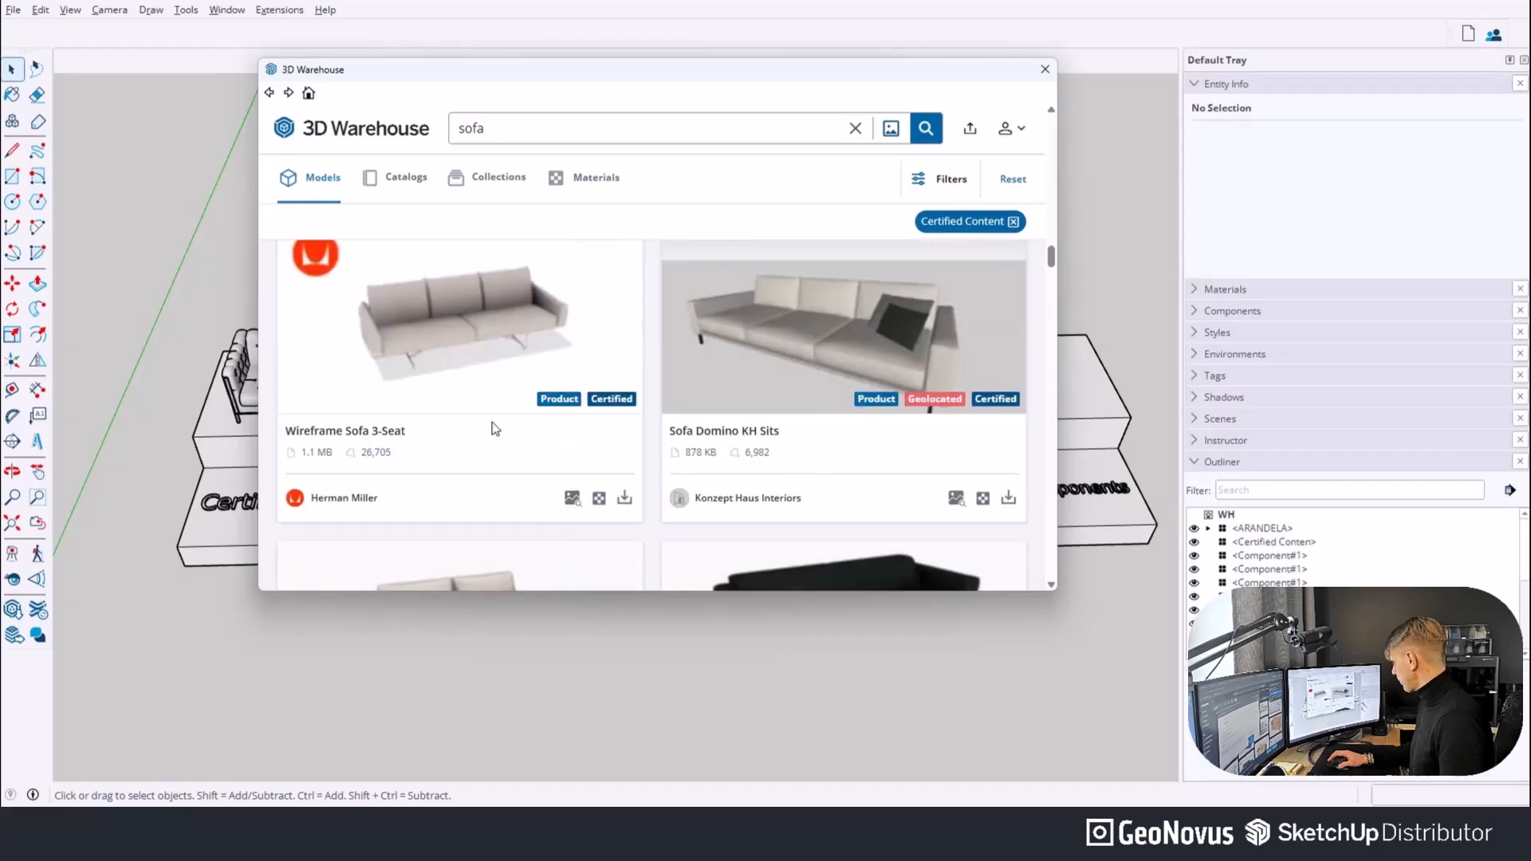
scroll(495, 429, down, 5)
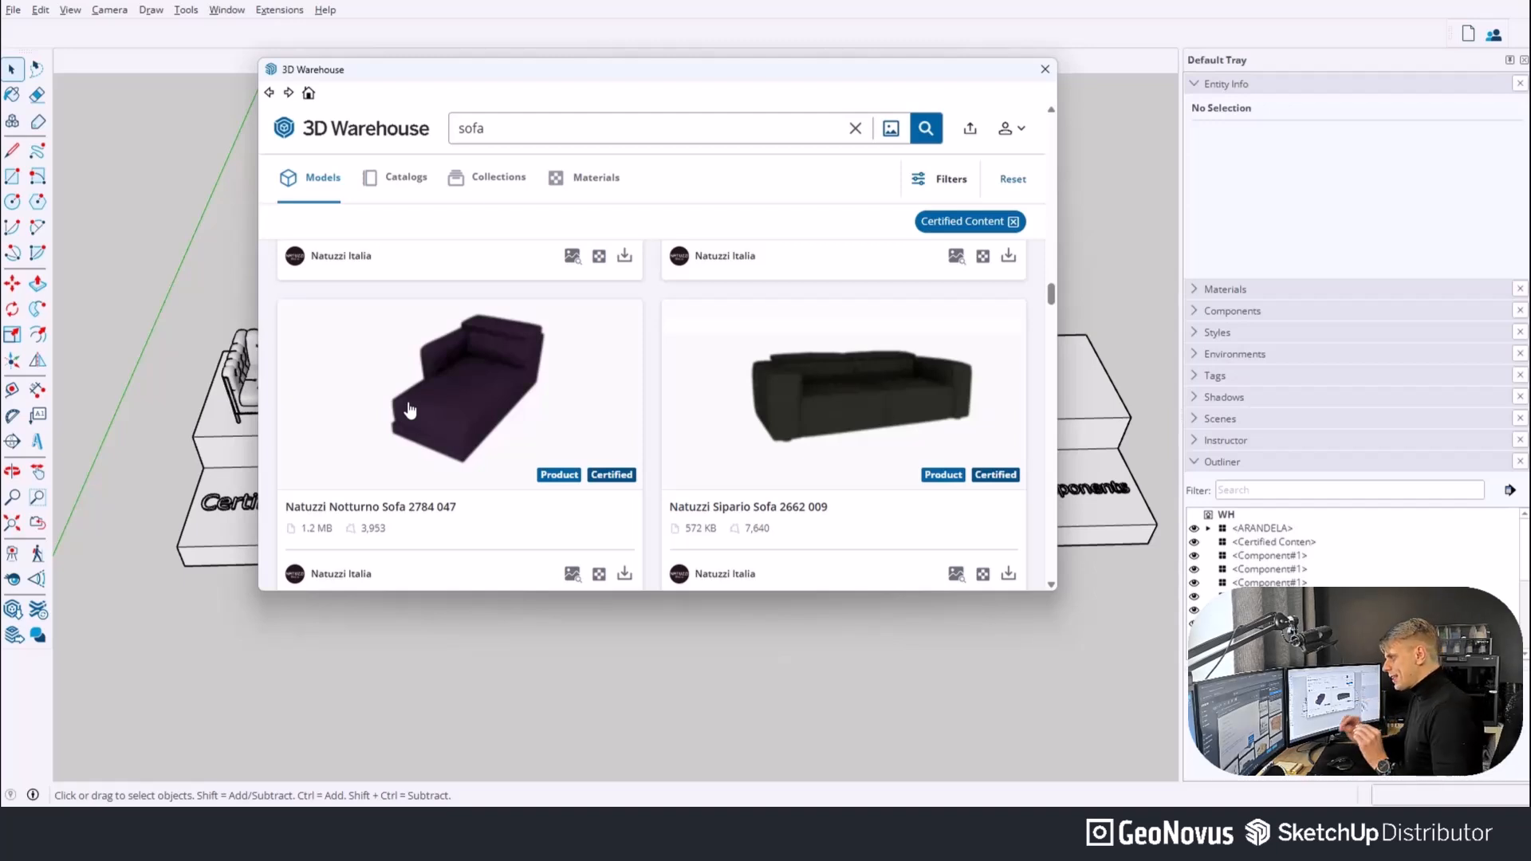
scroll(609, 389, up, 5)
scroll(609, 394, up, 5)
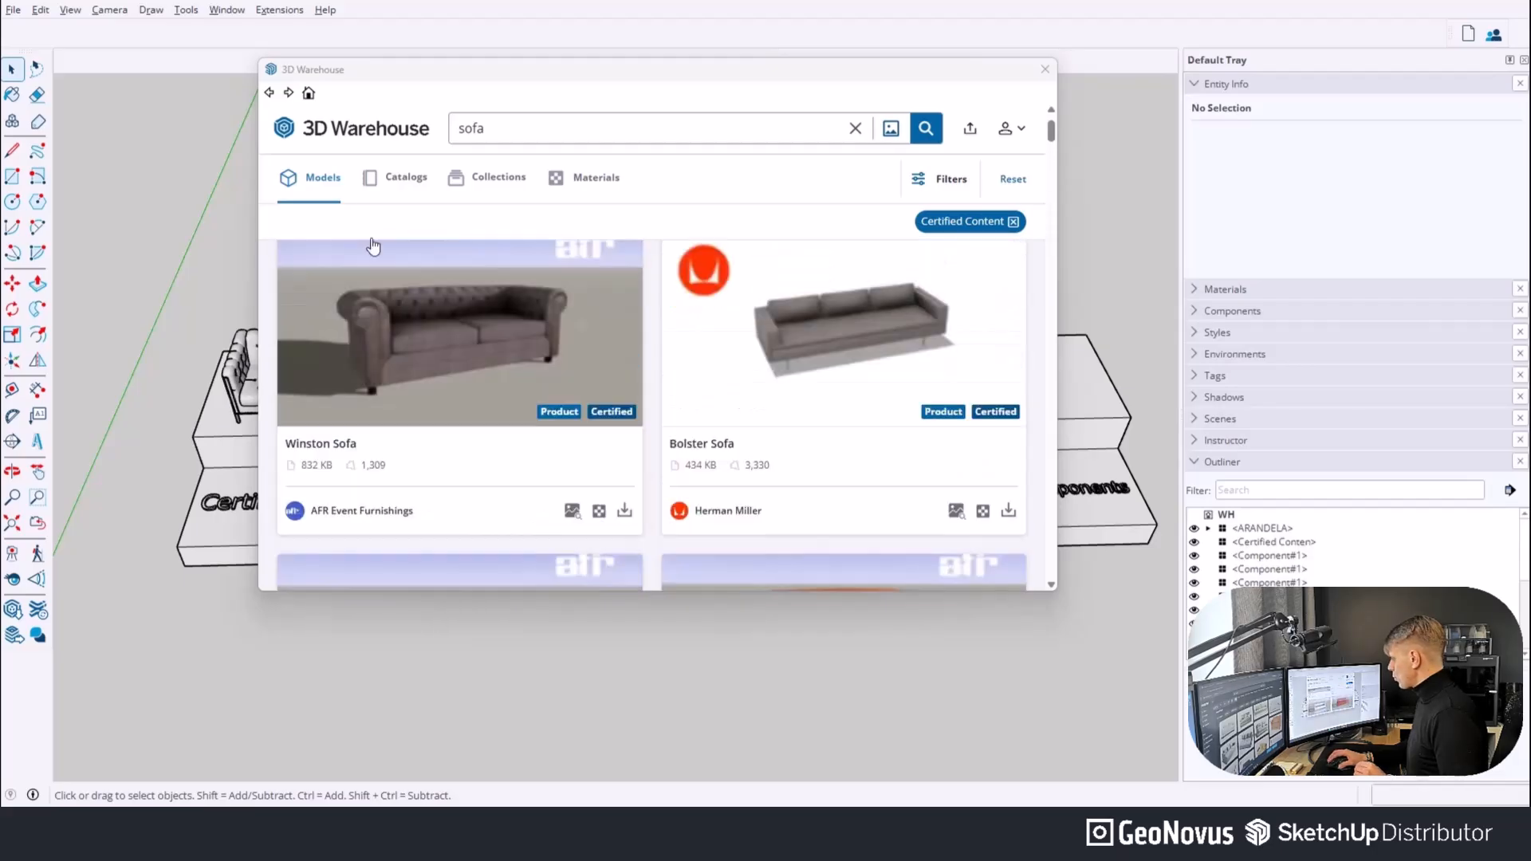
Review the model filters for the sofa search and clear the applied filter settings.
click(938, 182)
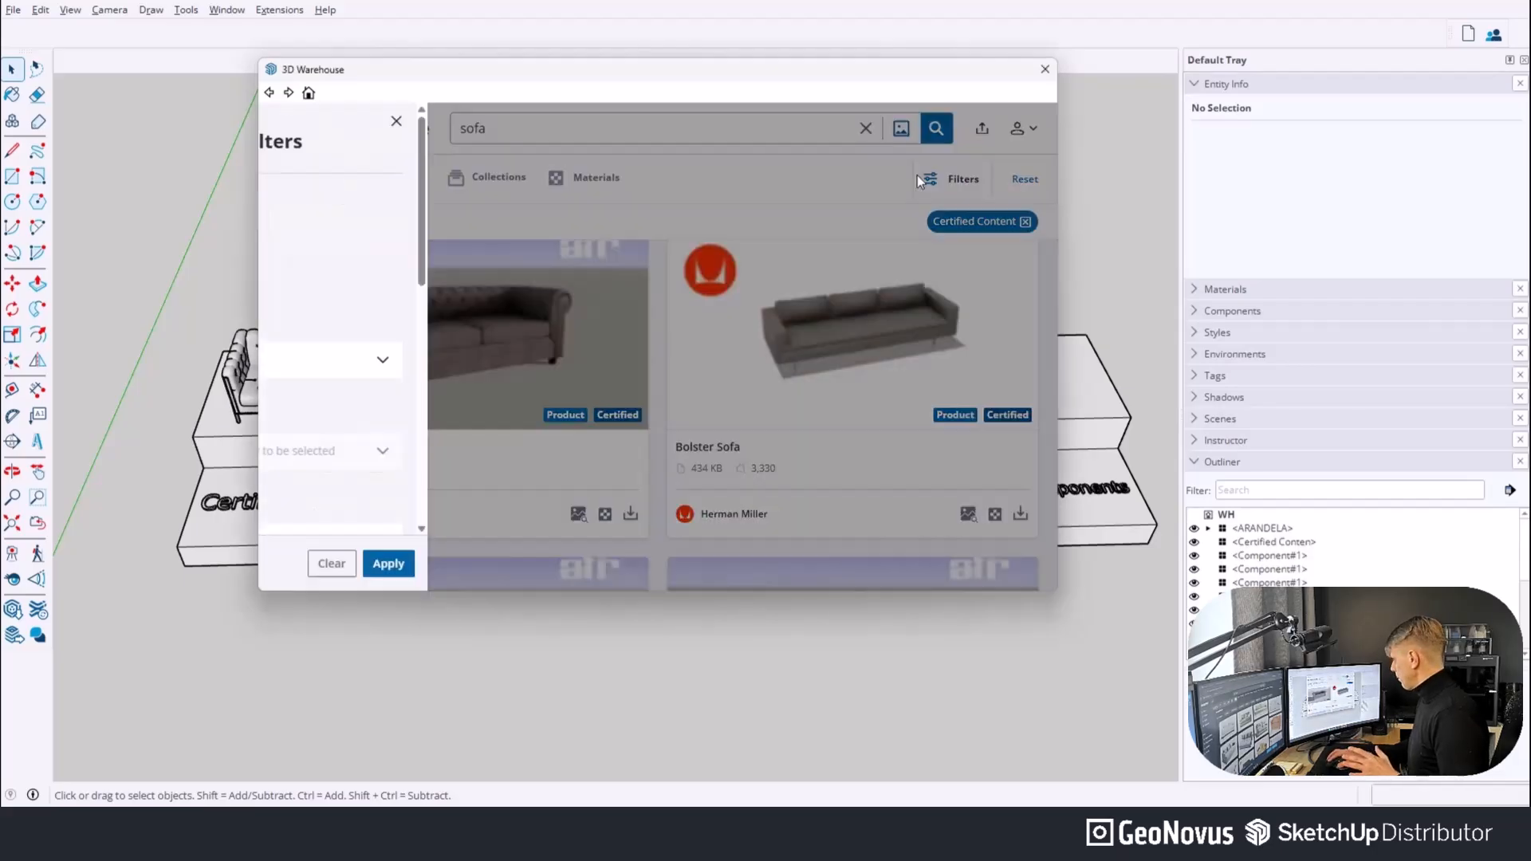
click(317, 257)
scroll(539, 311, down, 5)
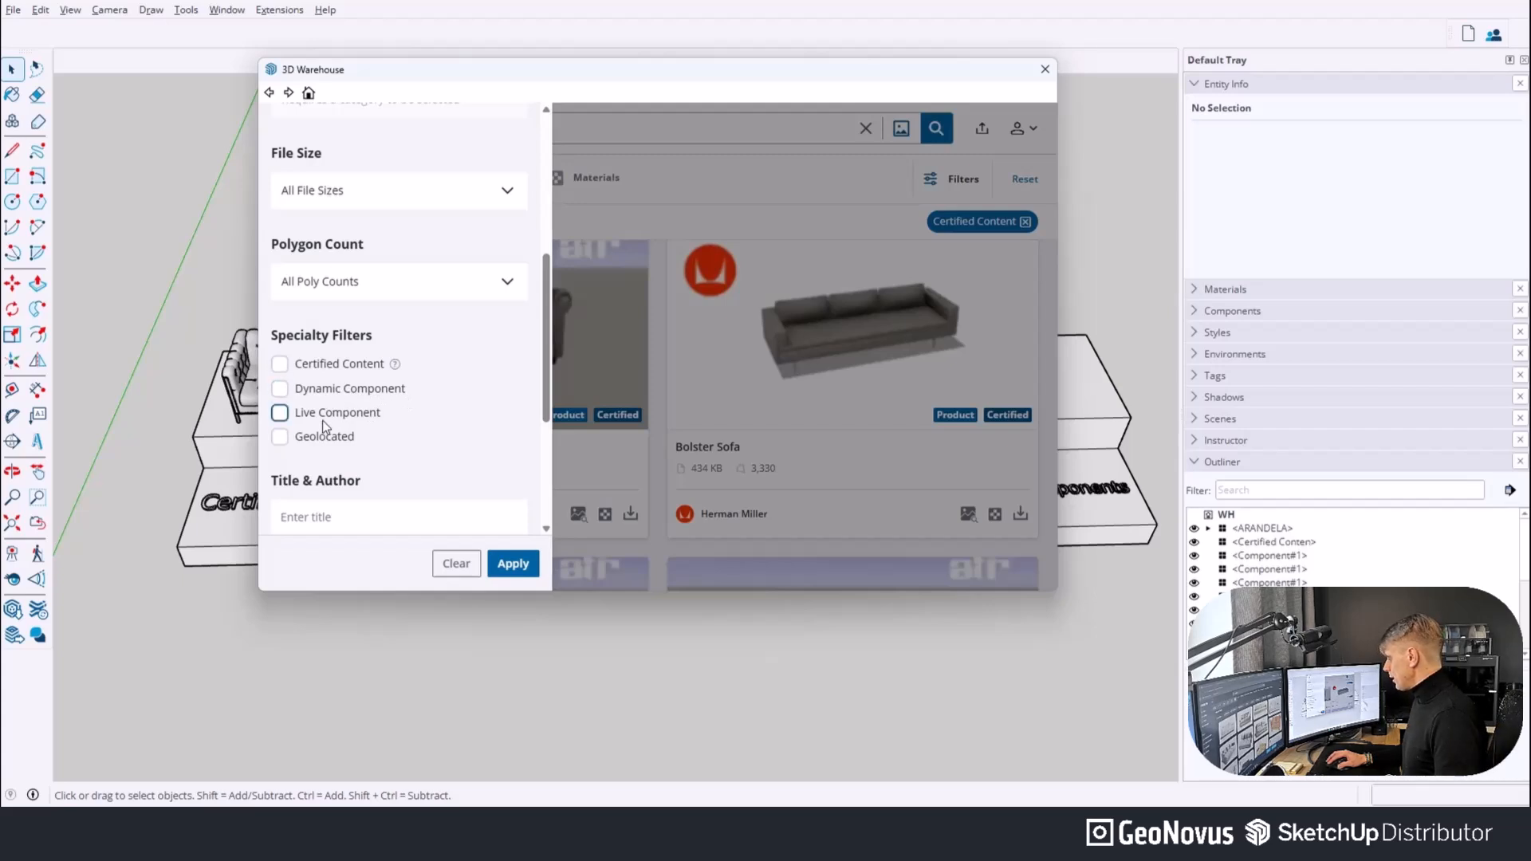
click(451, 566)
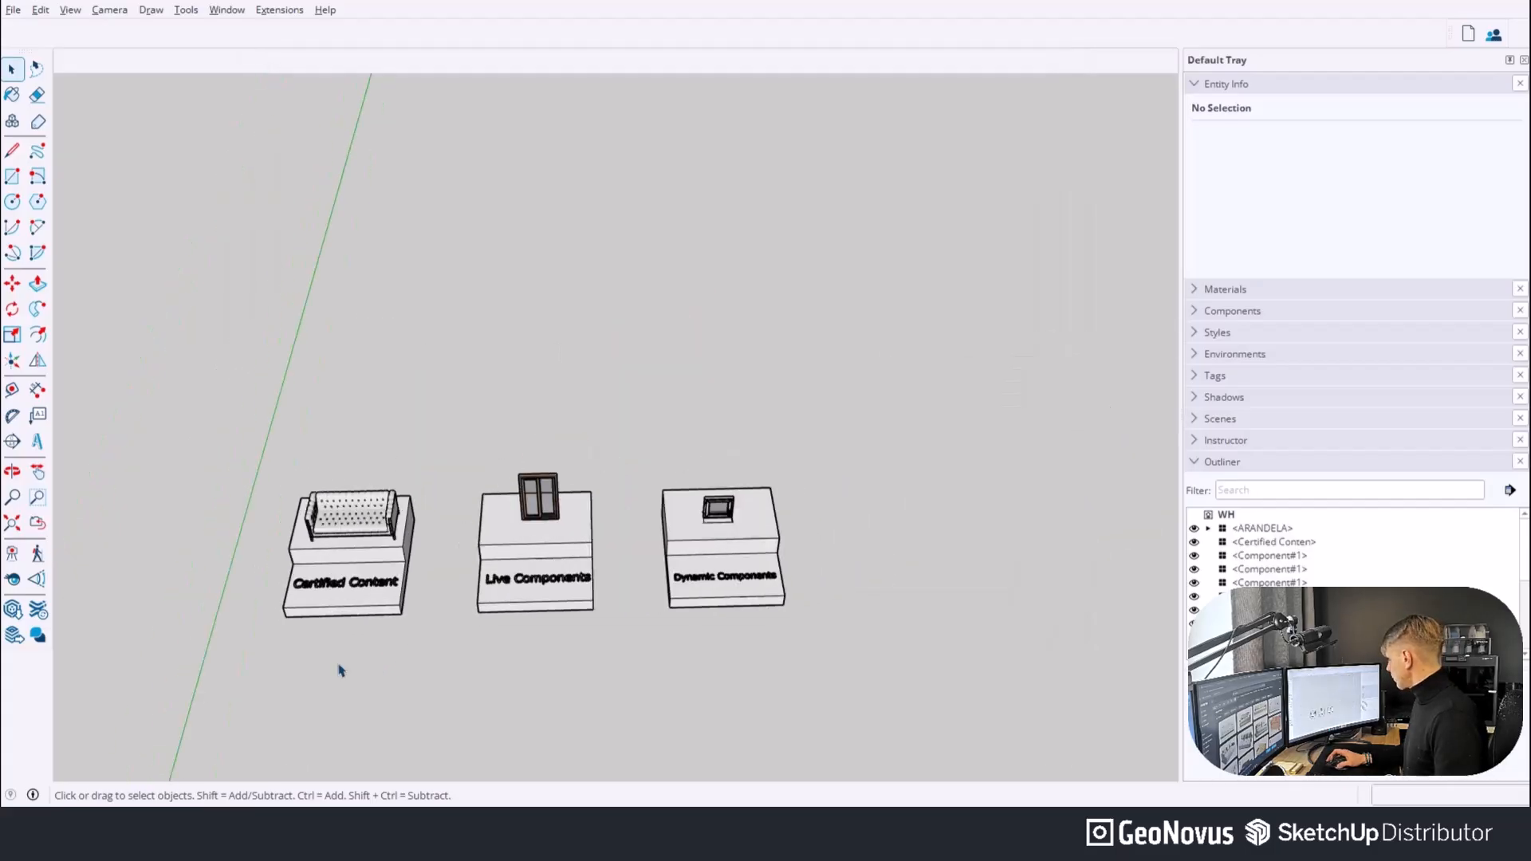
Select the sofa, the Live Components window and the Dynamic Components window on their pedestals to compare their Entity Info, and collapse Entity Info.
scroll(388, 638, up, 3)
scroll(245, 542, down, 3)
scroll(603, 531, up, 3)
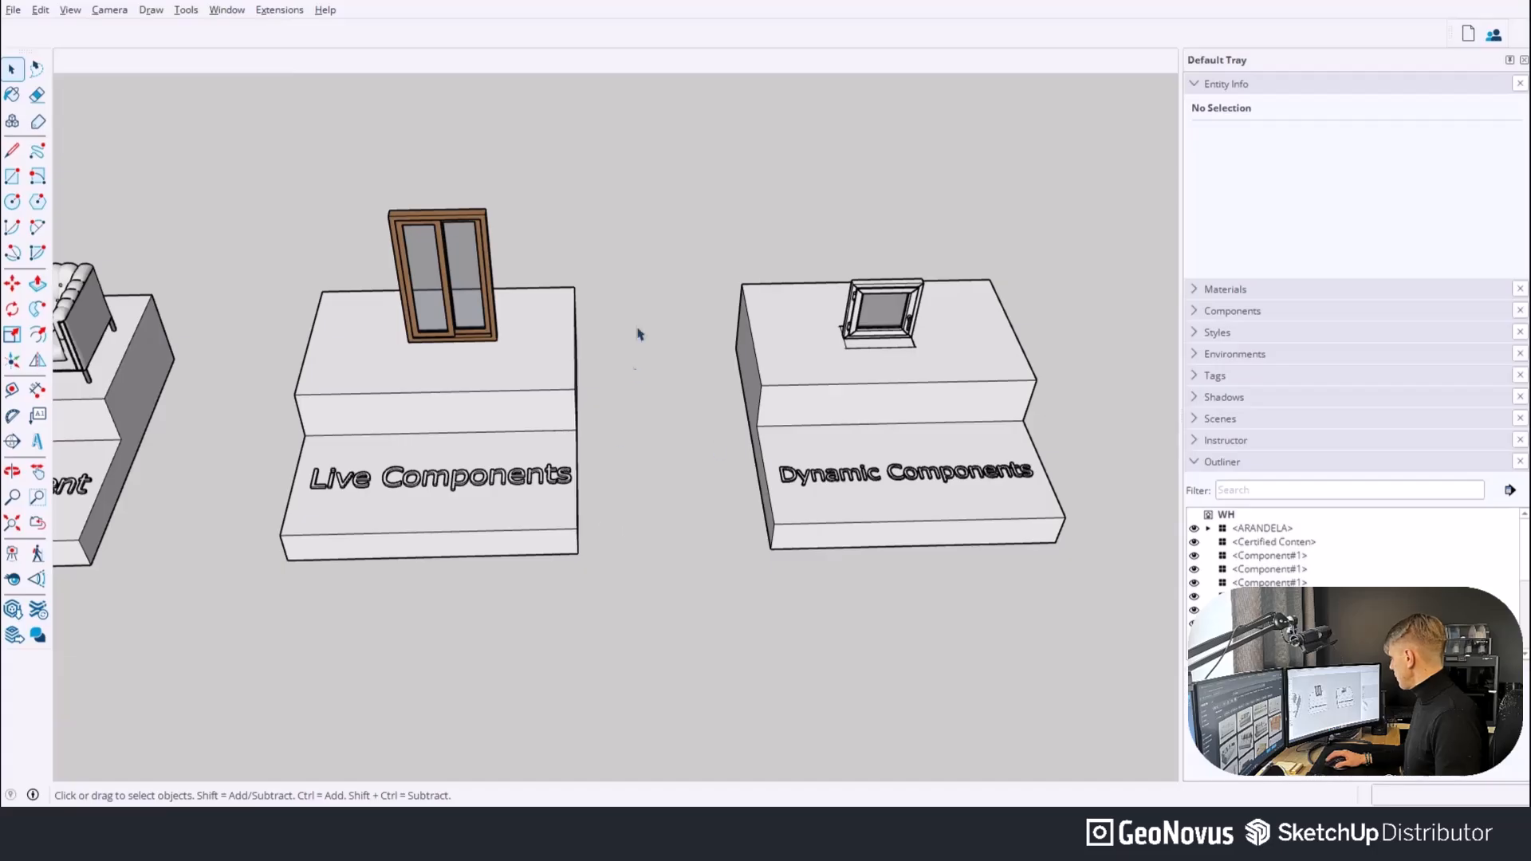
scroll(630, 372, down, 3)
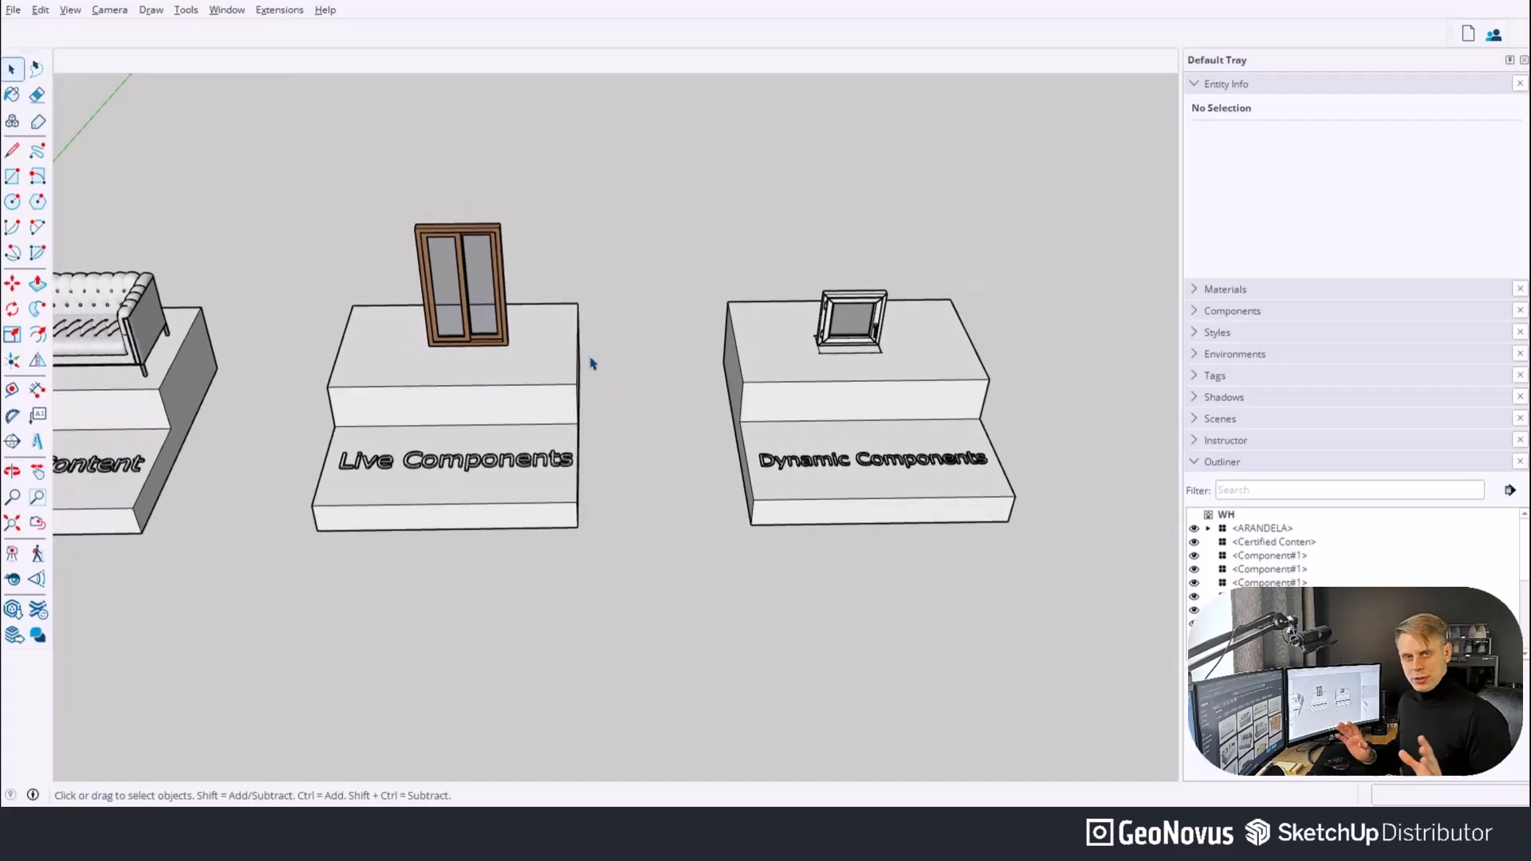
scroll(438, 287, down, 2)
scroll(159, 277, down, 3)
click(159, 277)
click(419, 247)
click(687, 278)
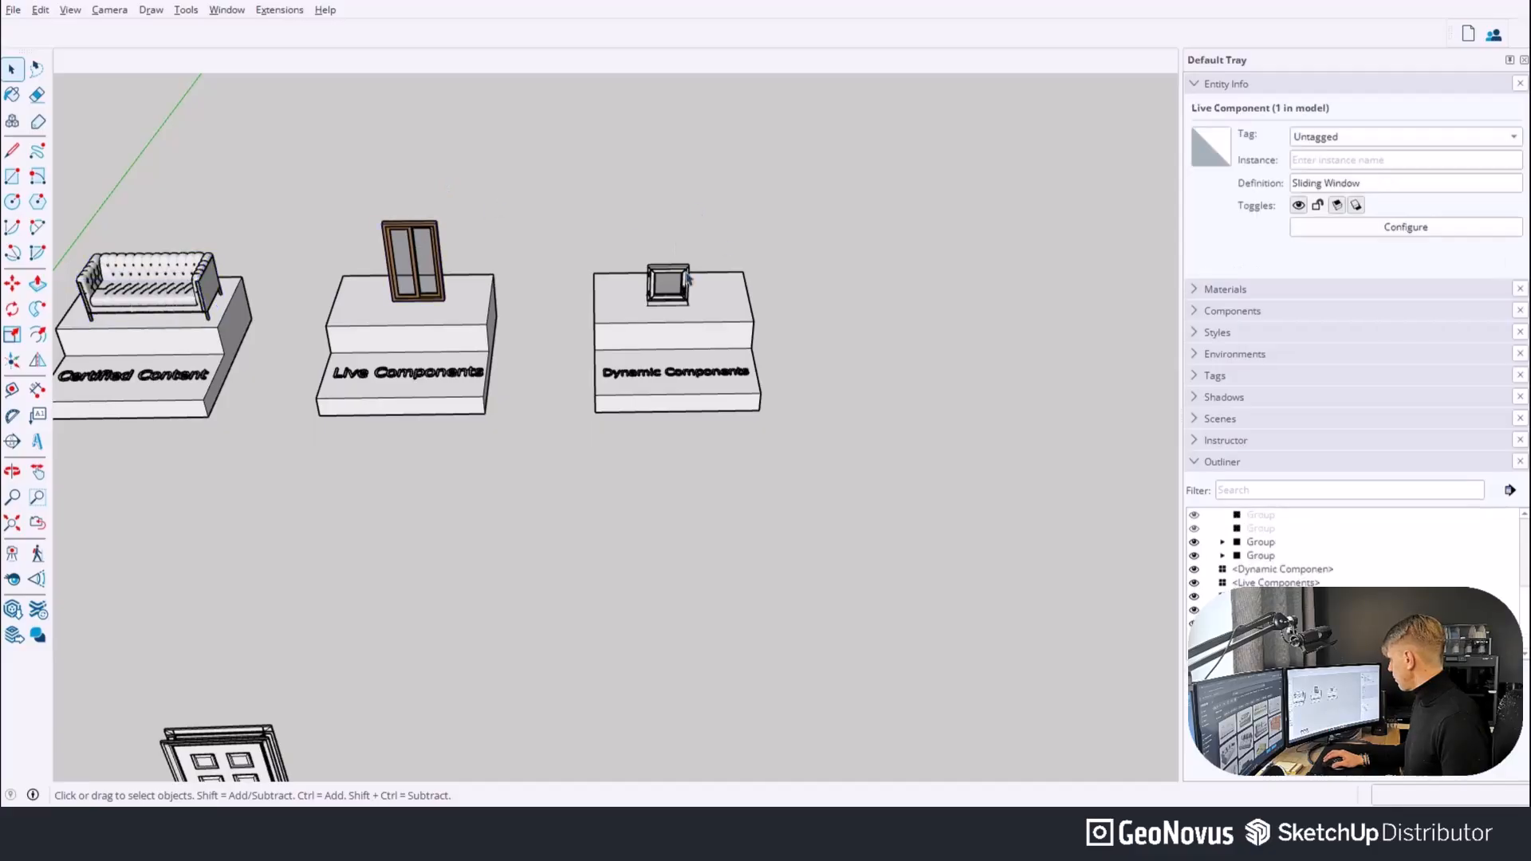
scroll(485, 260, up, 2)
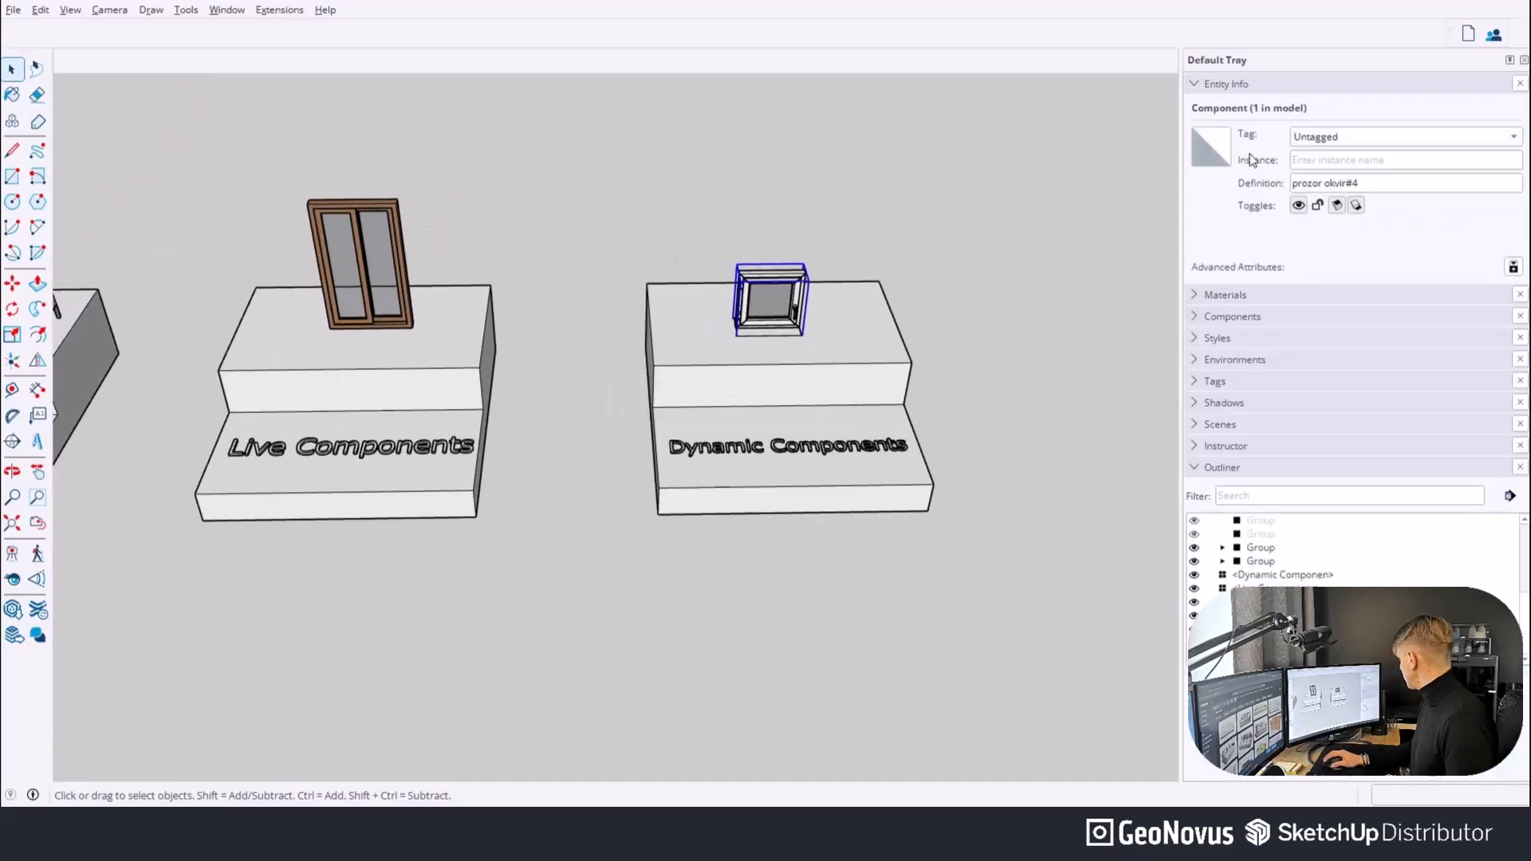
click(1238, 88)
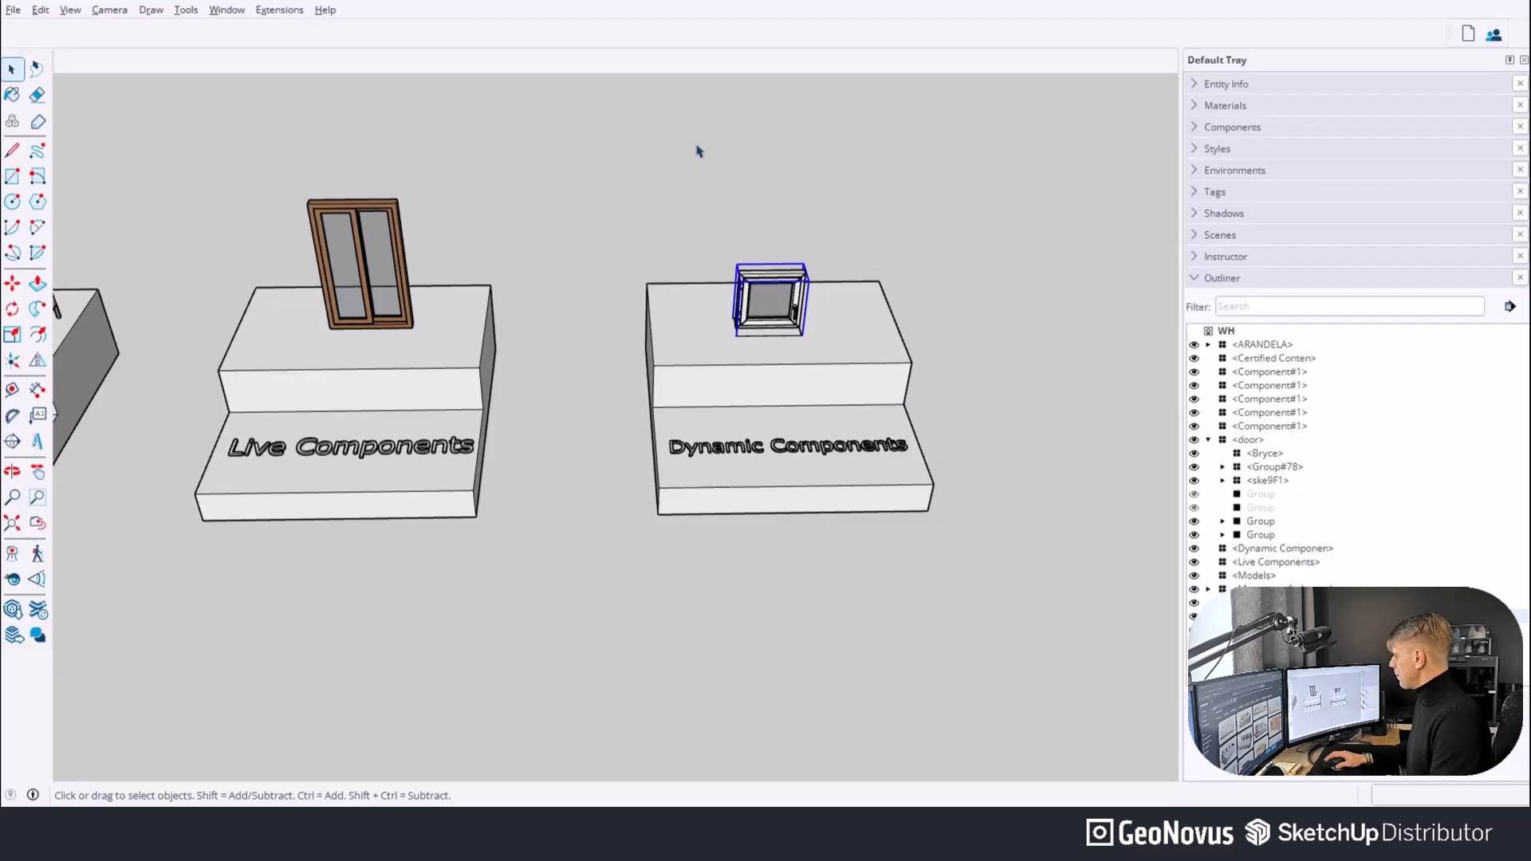
Reopen 3D Warehouse and search its models for "window" instead of "sofa".
click(218, 9)
click(272, 136)
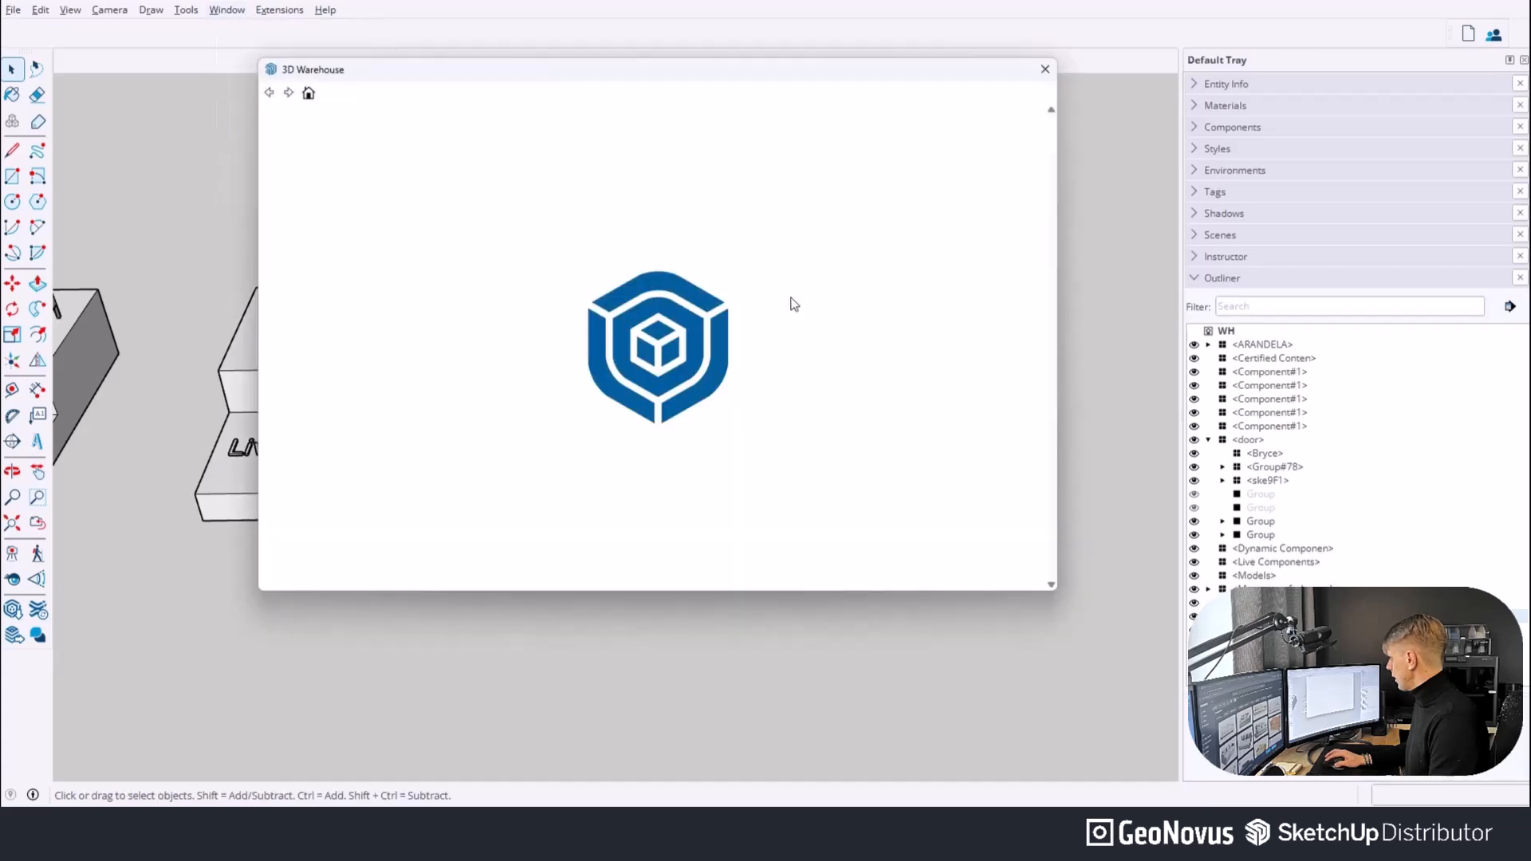
click(584, 136)
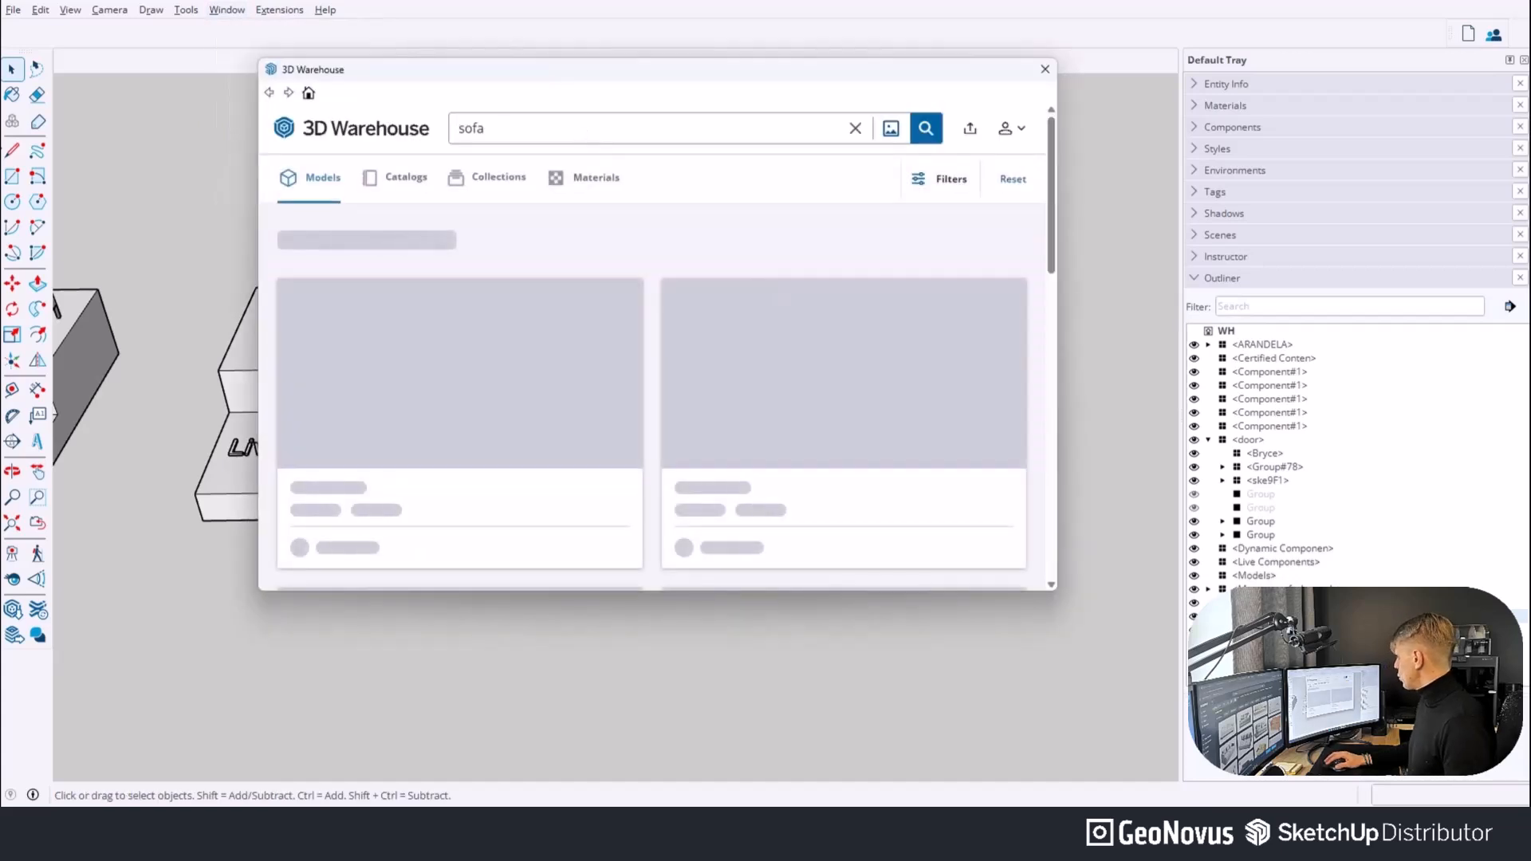
key(ctrl+a)
text(win)
key(BackSpace)
text(dow)
key(Return)
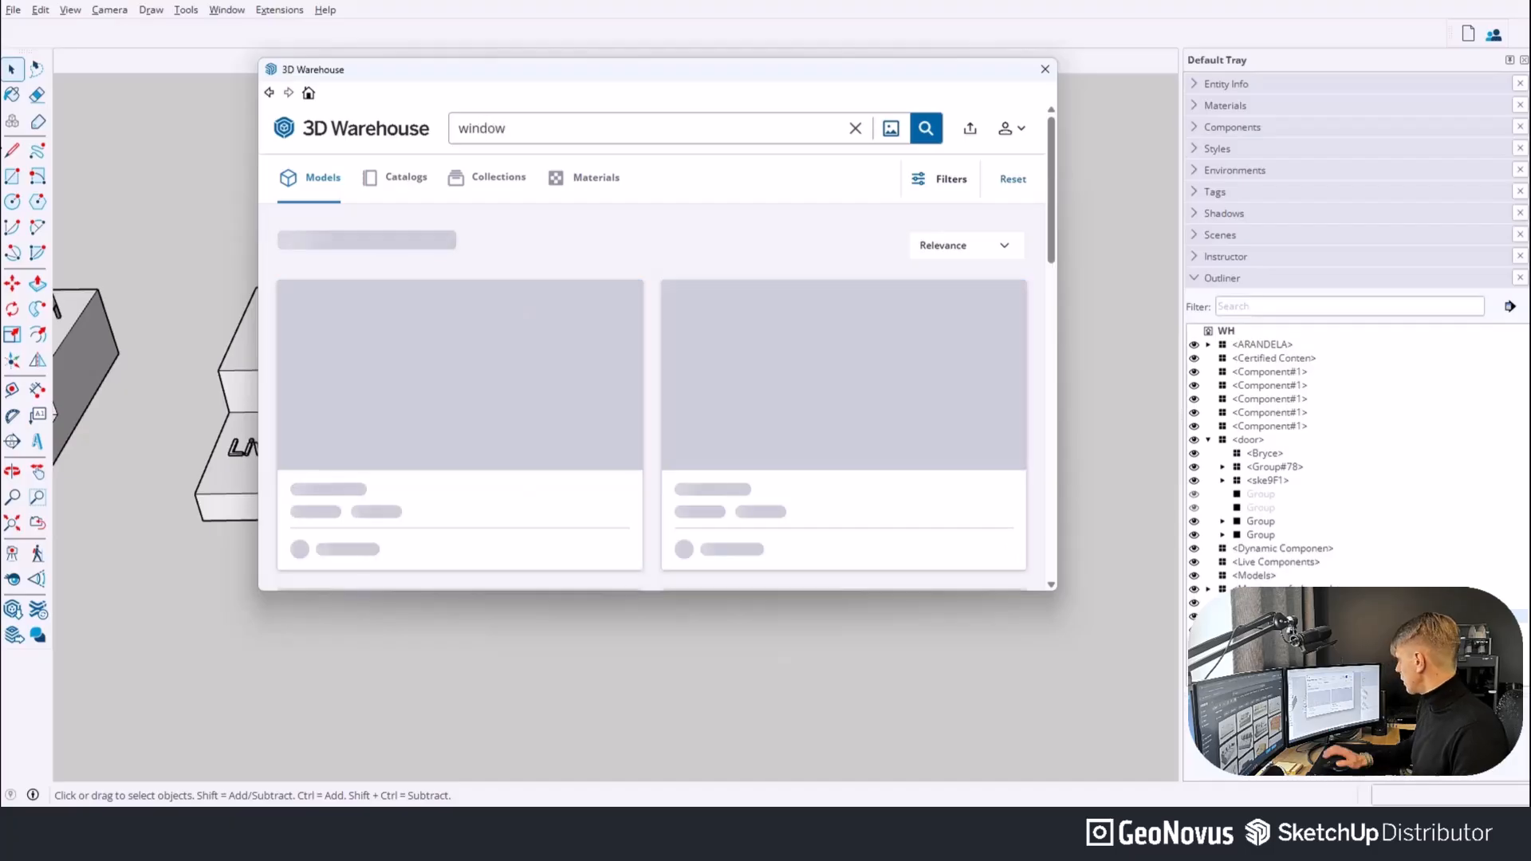
Apply the Dynamic Component specialty filter to the window search.
click(953, 183)
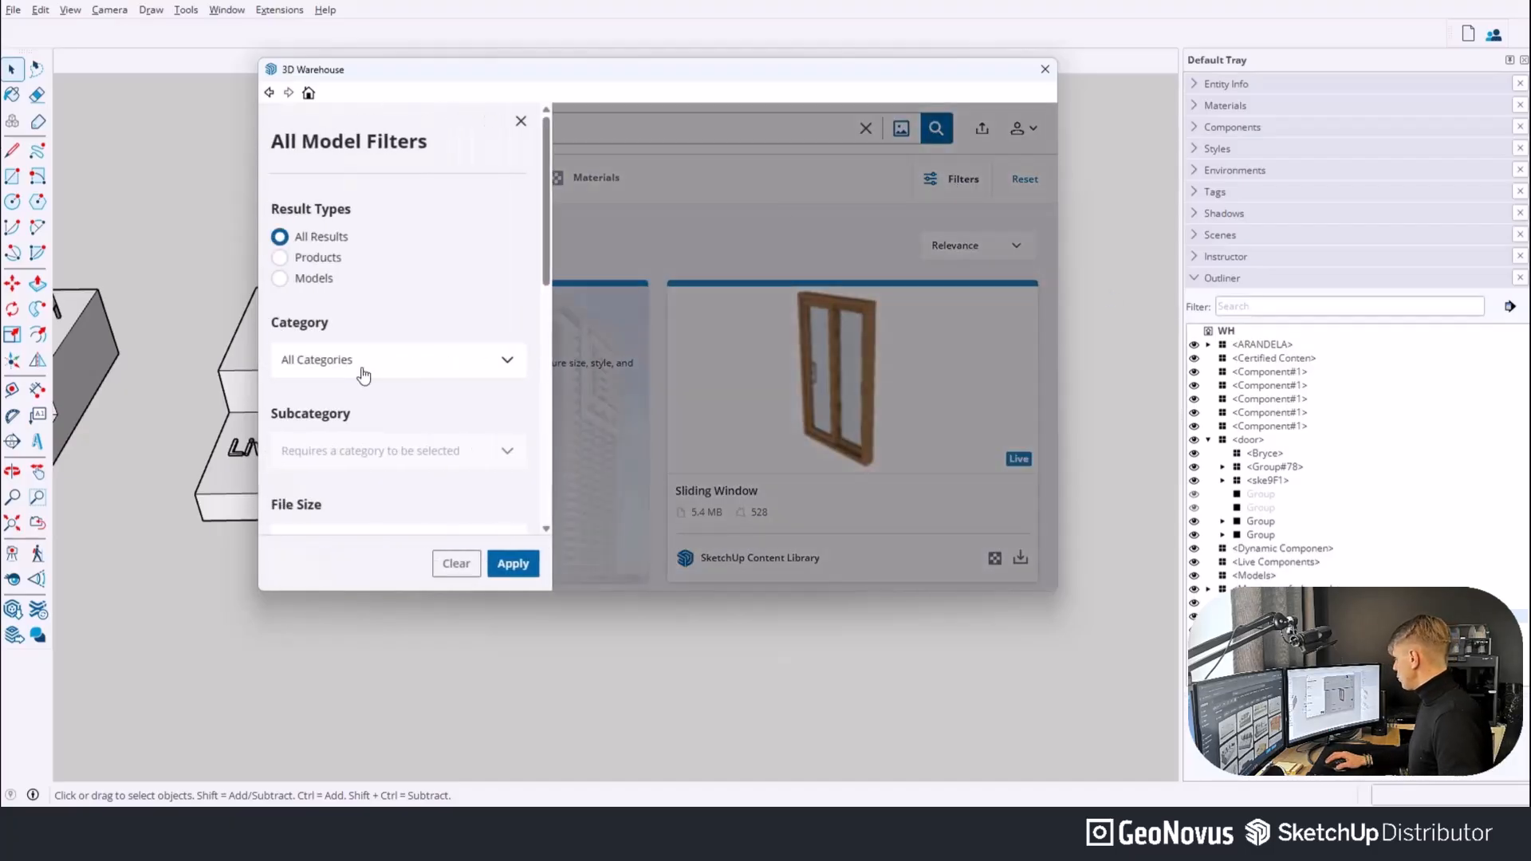
scroll(559, 378, down, 4)
scroll(562, 382, down, 1)
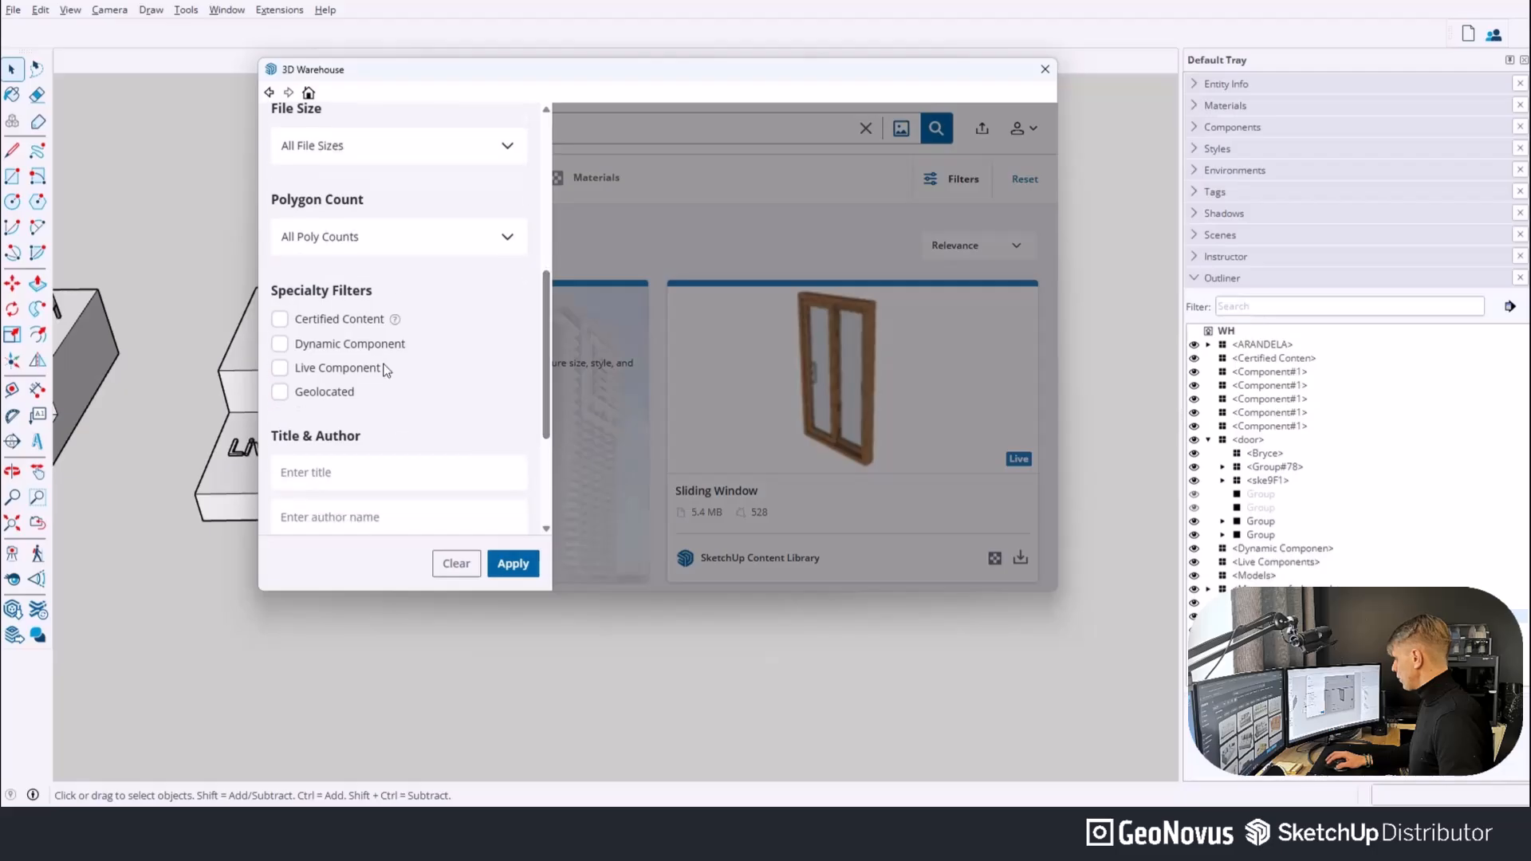
click(279, 344)
click(513, 564)
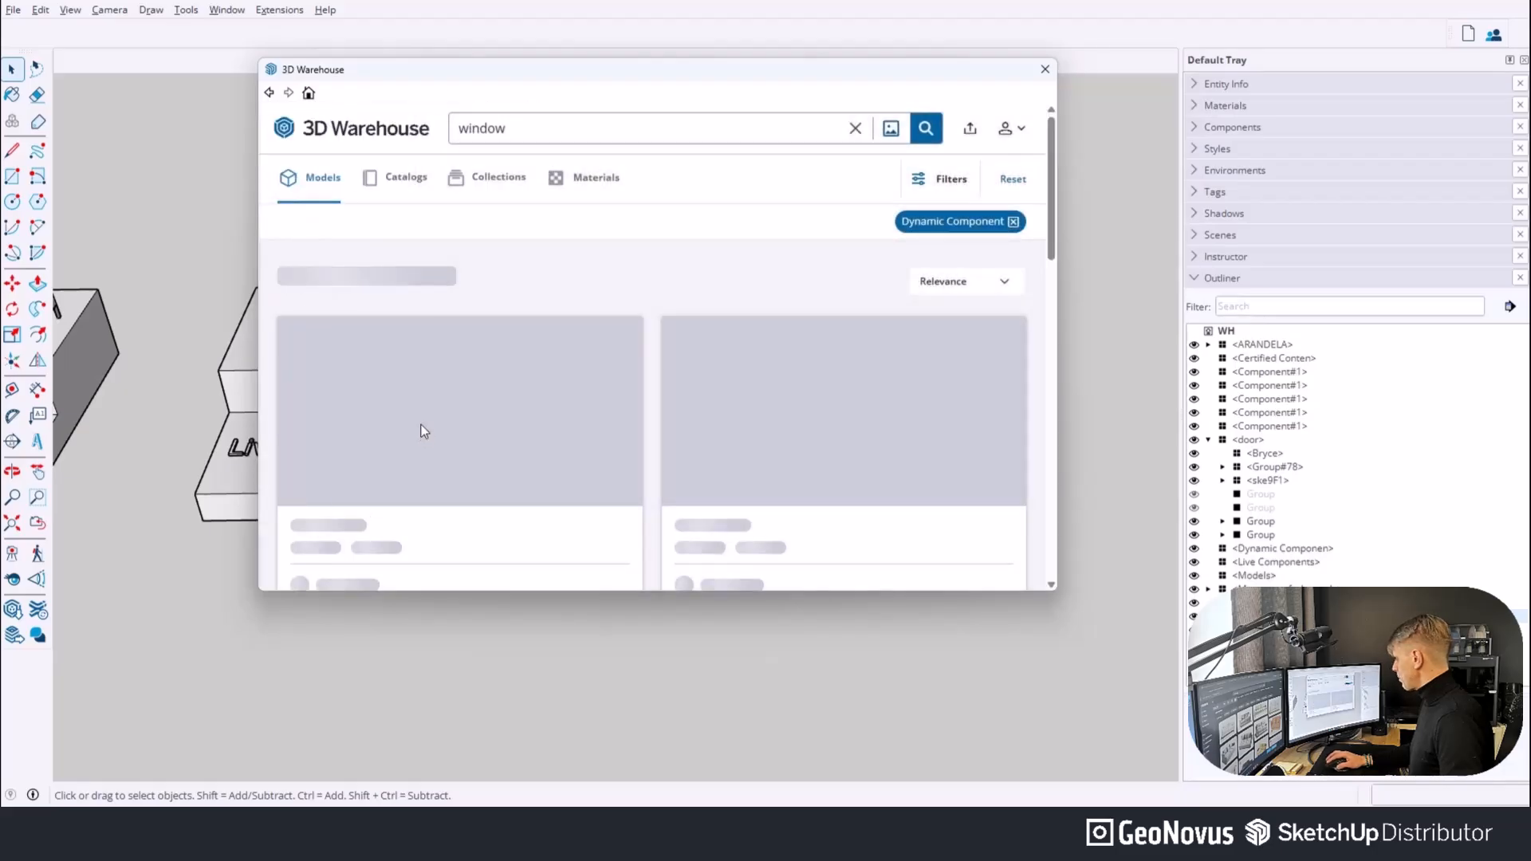
Browse the dynamic window results and download the grey two-pane sliding "Window" (403 KB) directly into the model.
scroll(639, 348, down, 2)
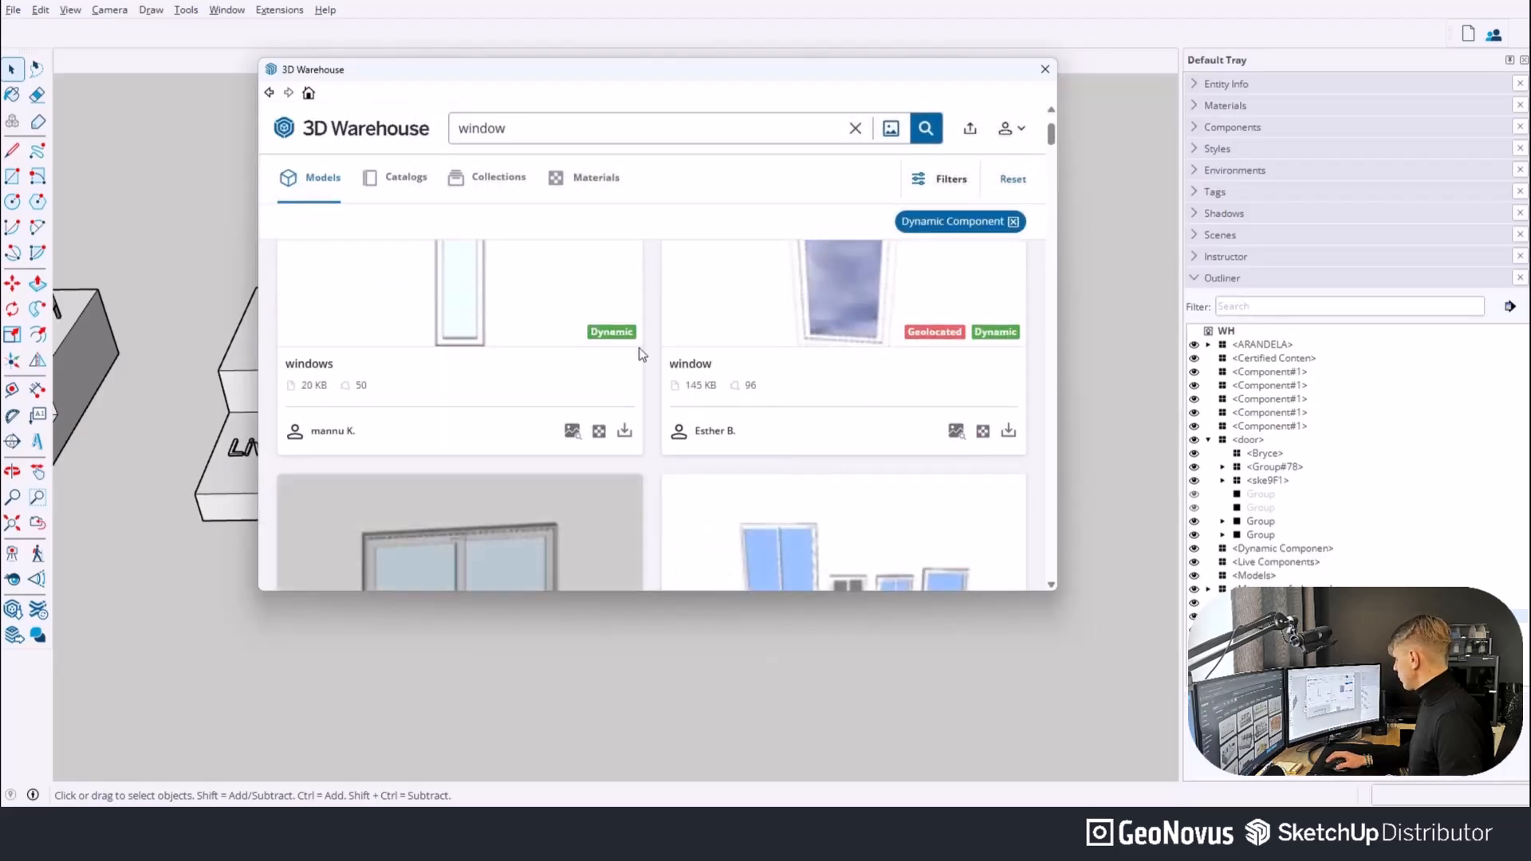
scroll(516, 371, down, 4)
scroll(518, 377, up, 1)
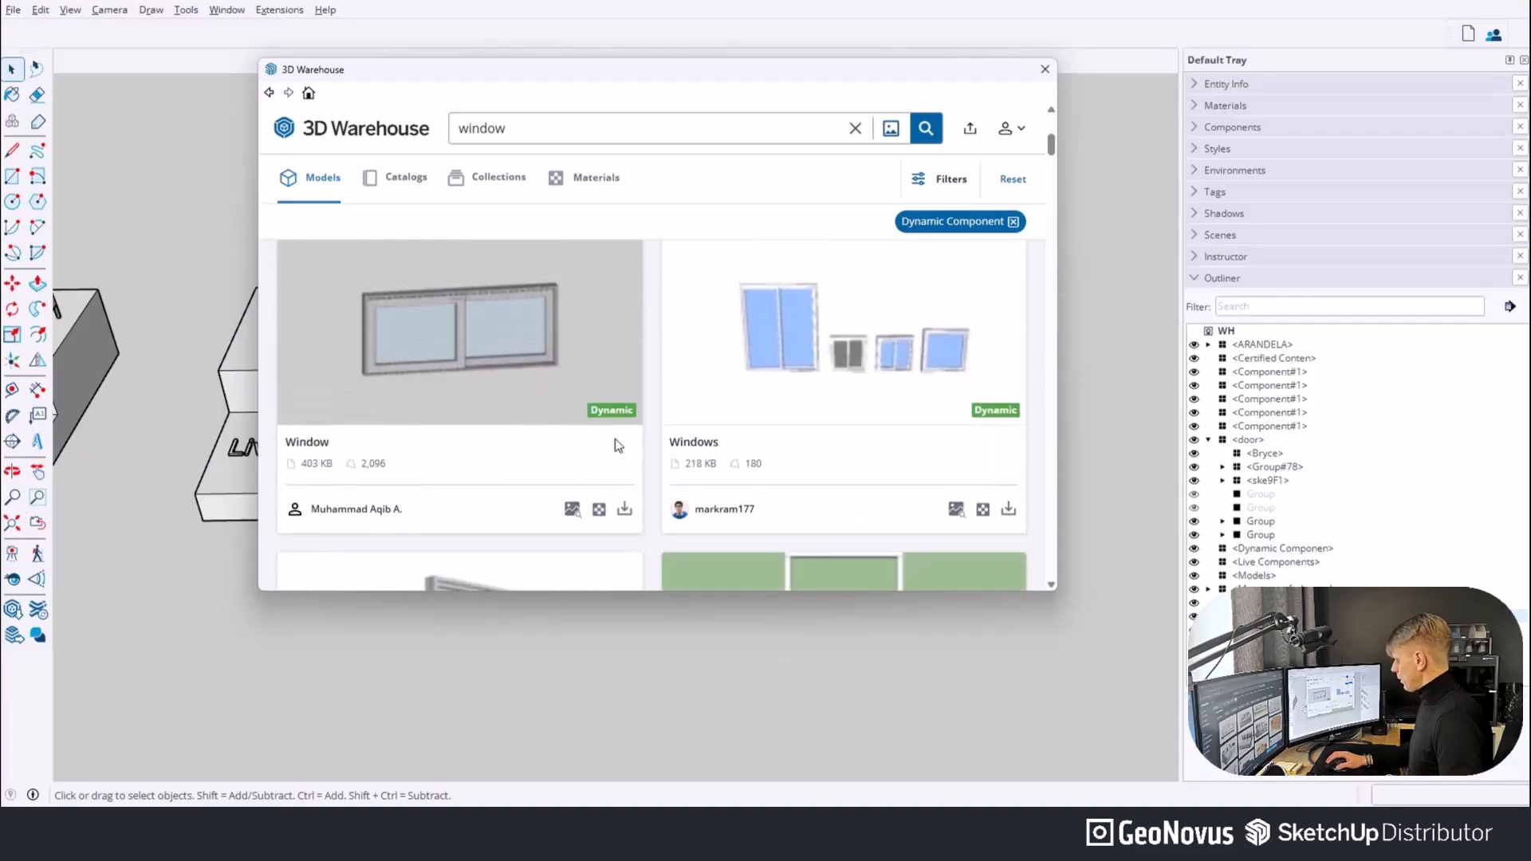
click(625, 509)
click(606, 352)
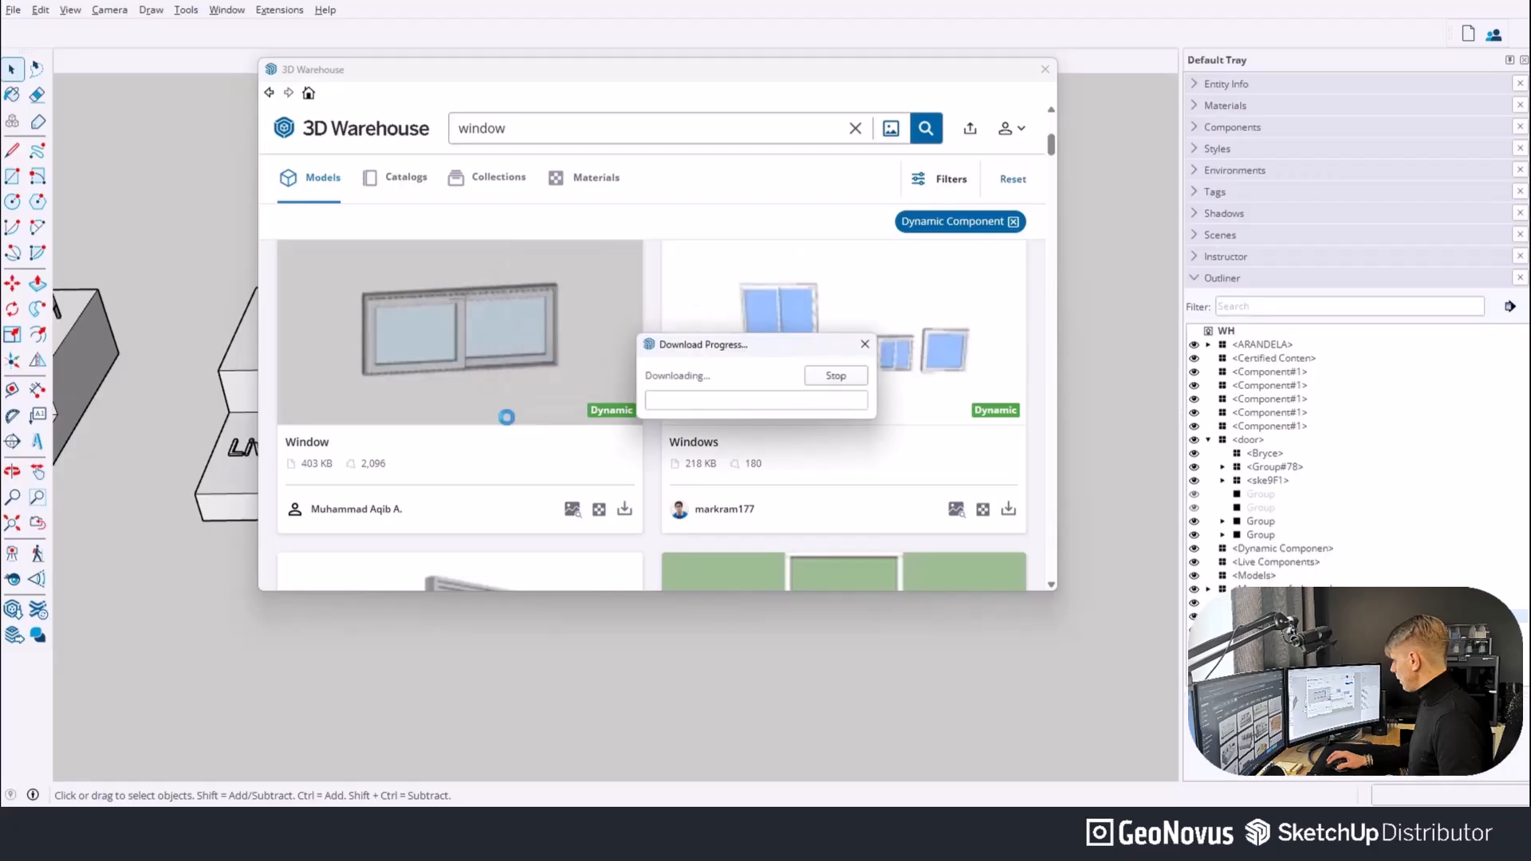
Place the downloaded sliding window component on the open ground near the Dynamic Components pedestal and deselect it.
scroll(578, 465, down, 3)
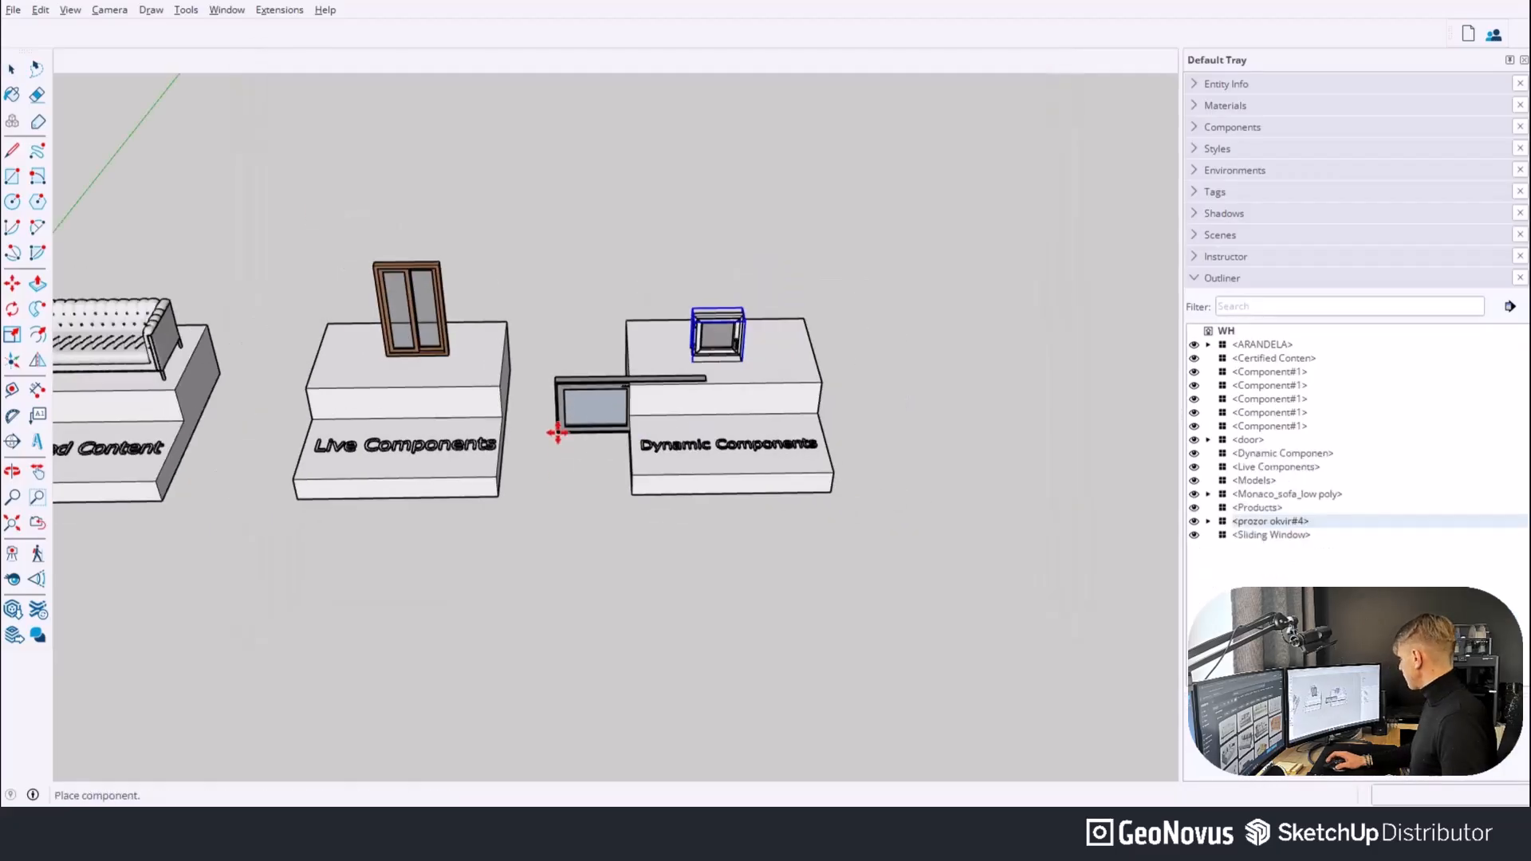
click(537, 609)
scroll(385, 450, down, 2)
click(778, 413)
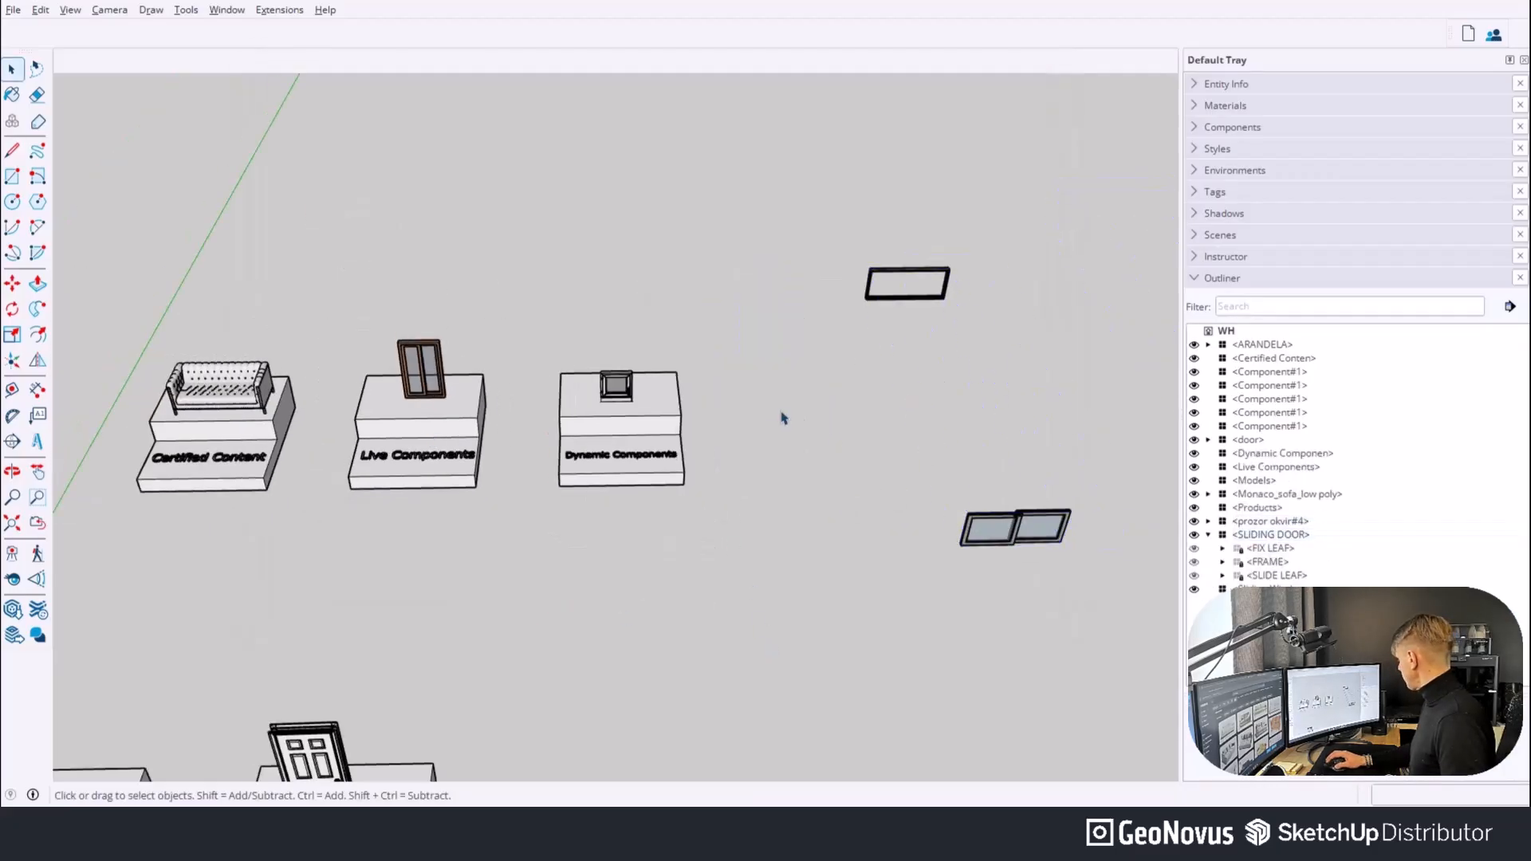
Select the placed SLIDING DOOR component and open its Component Options.
scroll(865, 537, down, 2)
click(883, 542)
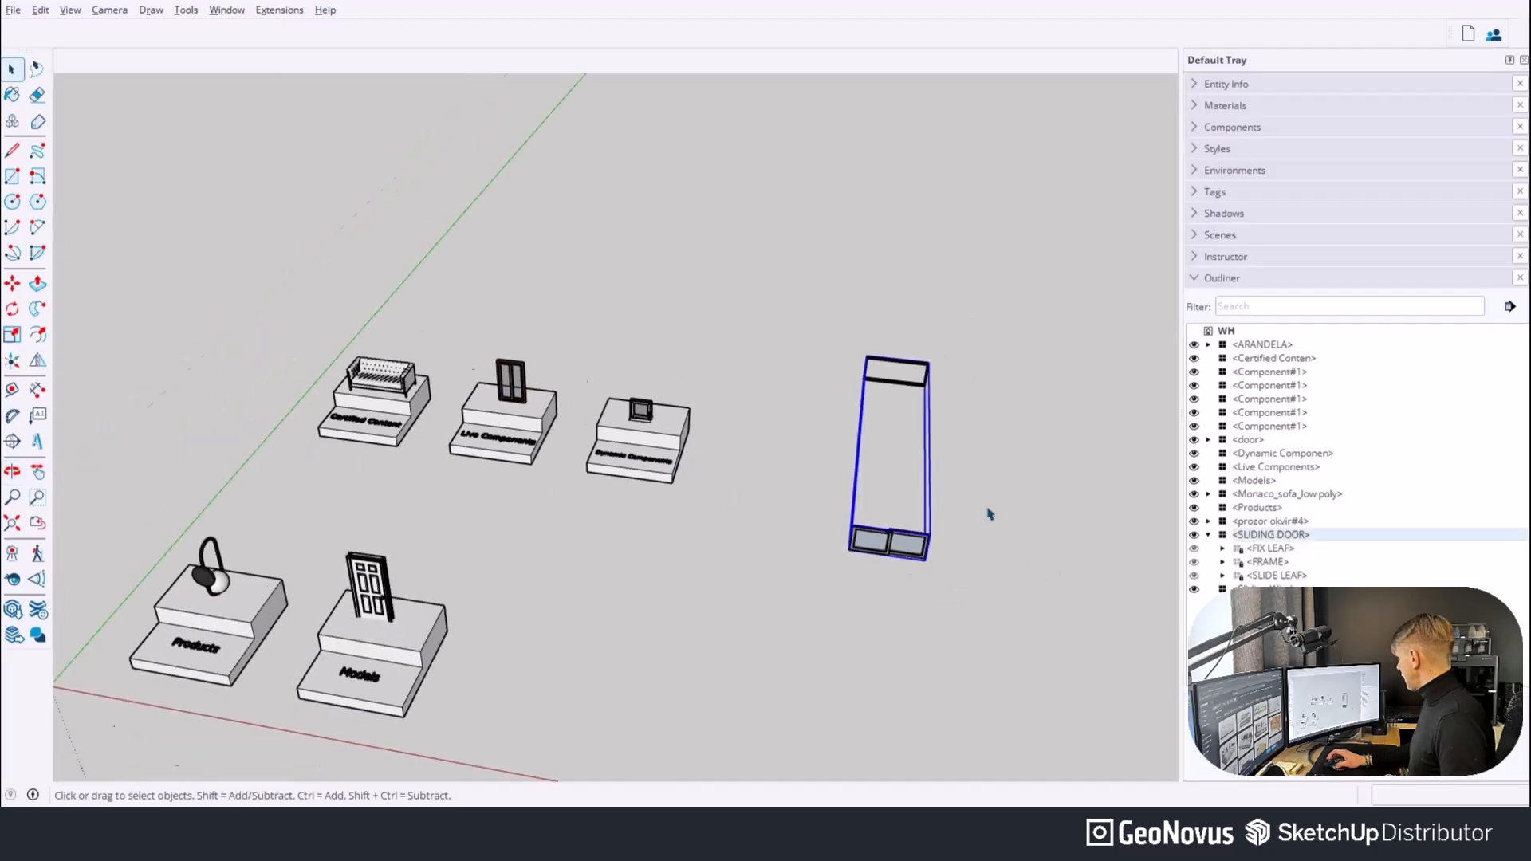
scroll(988, 513, up, 2)
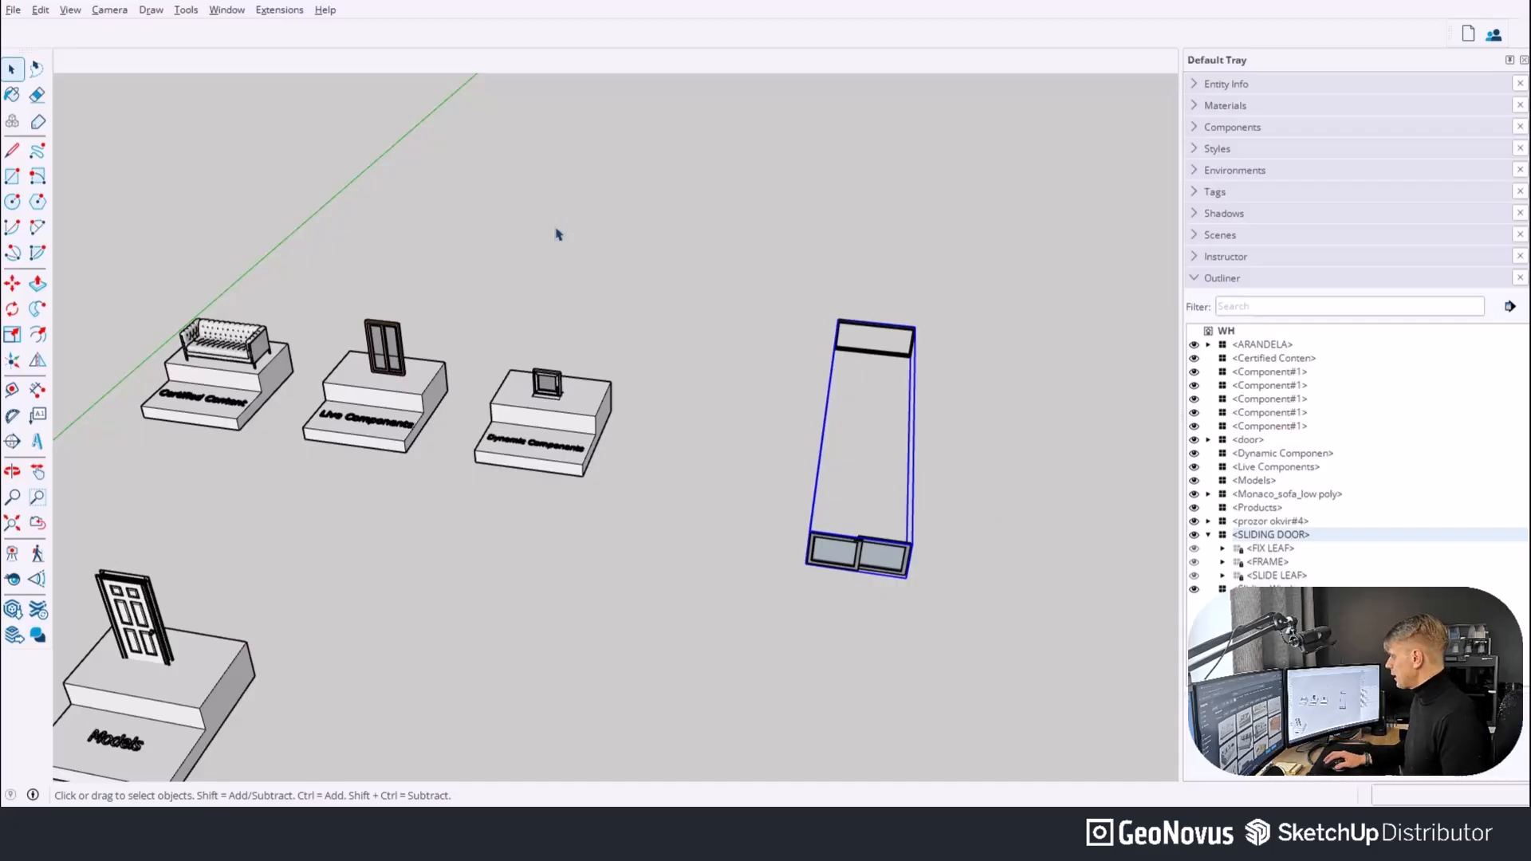
click(239, 12)
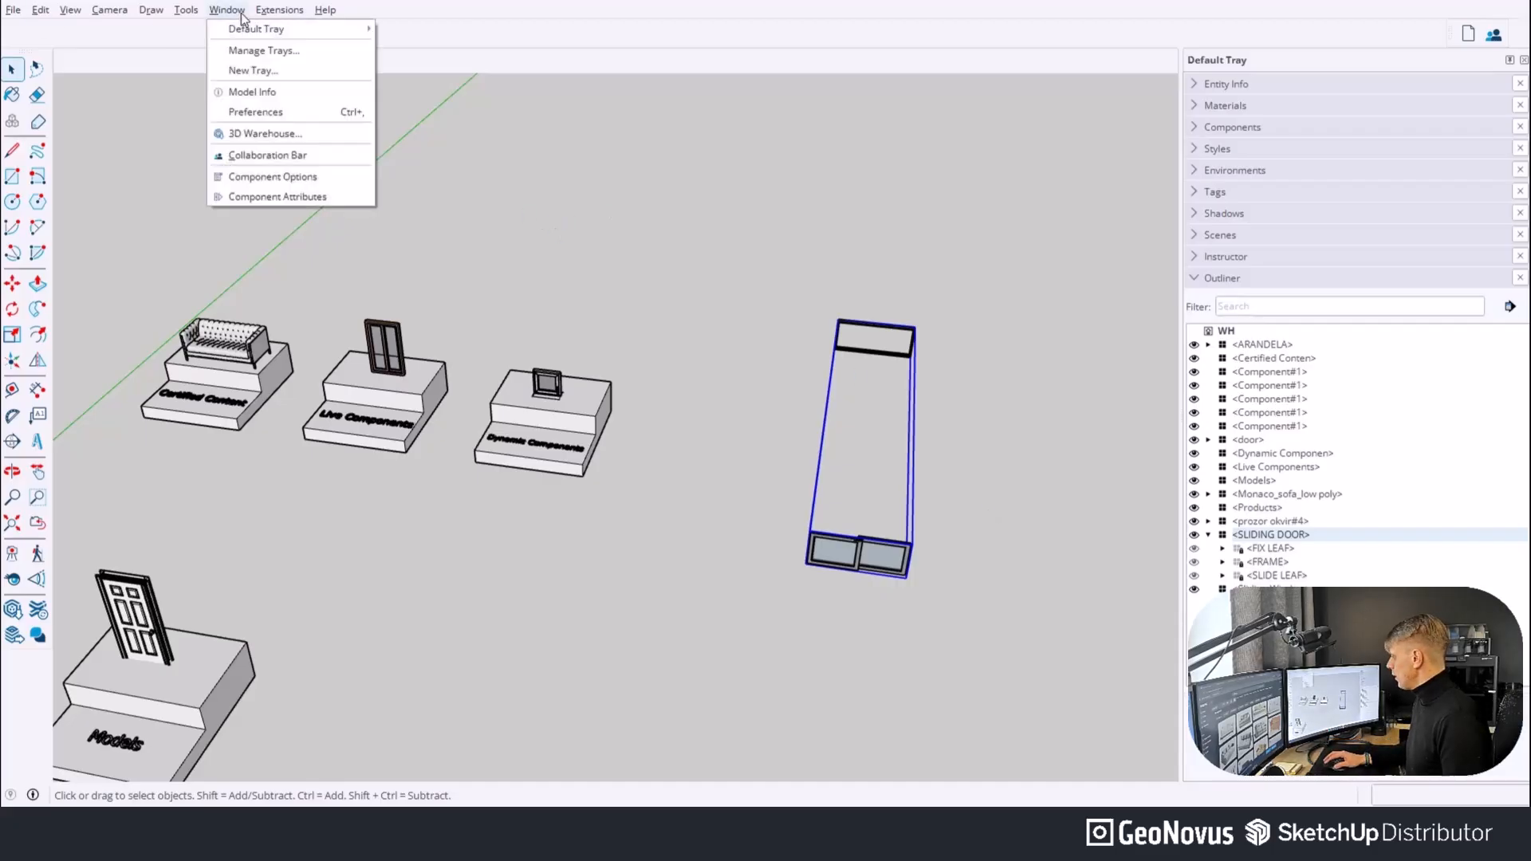
click(288, 173)
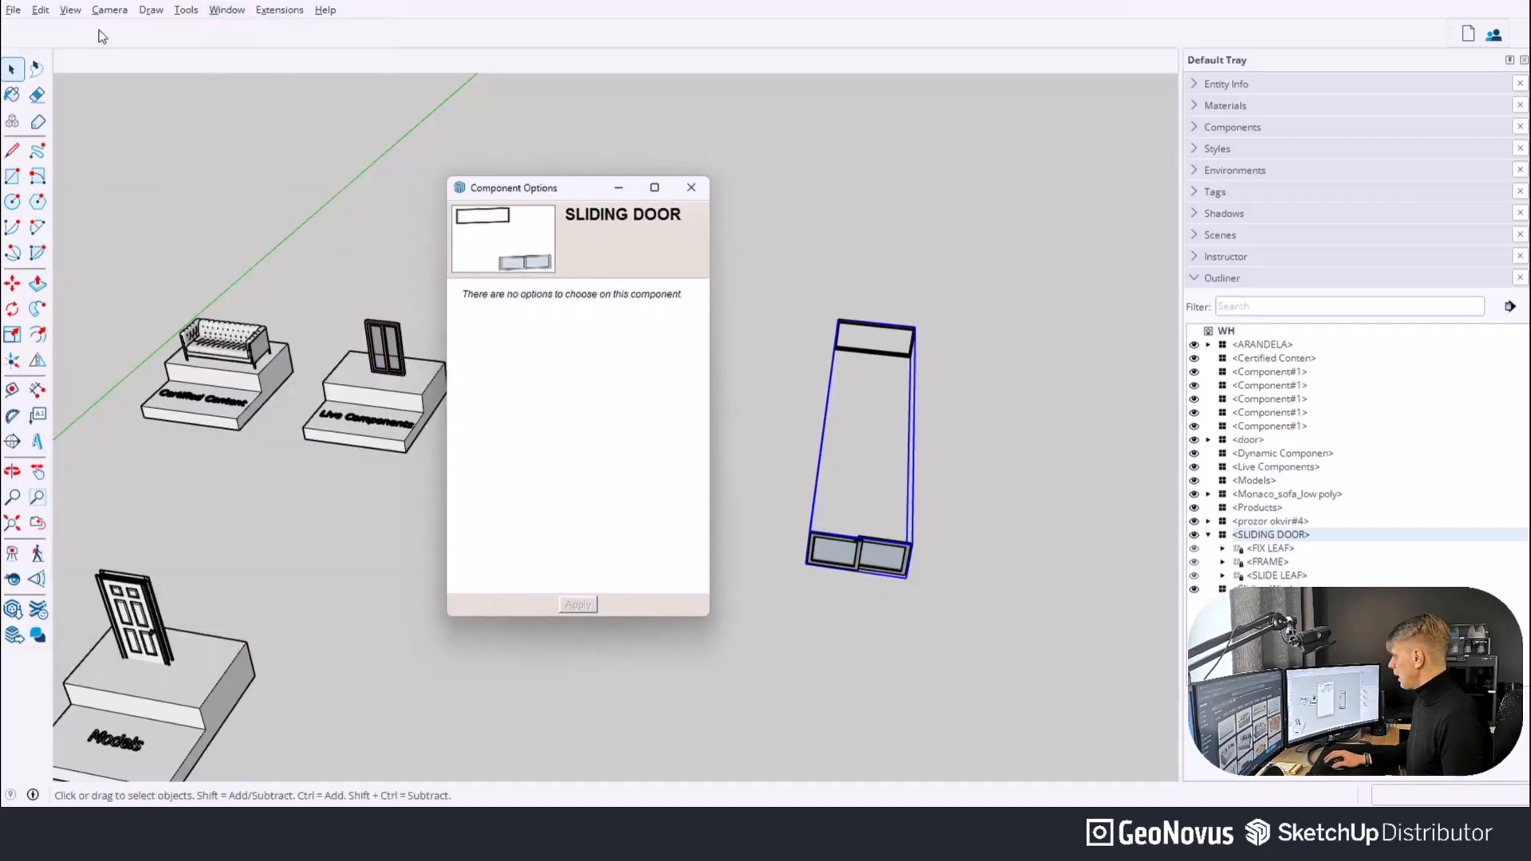
Open the Component Attributes of the SLIDING DOOR and move that window clear of the component.
click(226, 11)
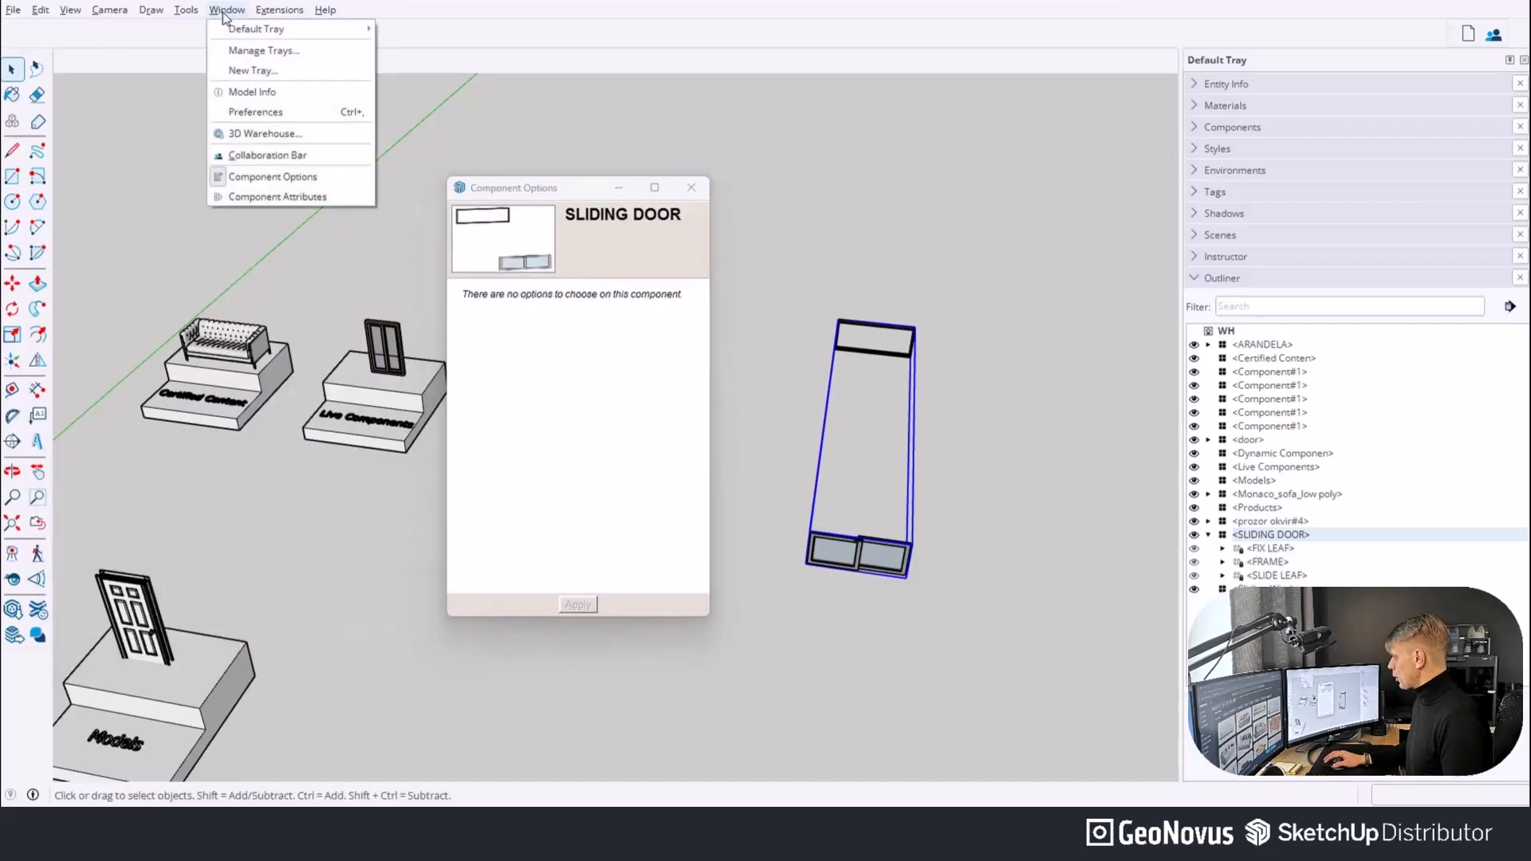
click(249, 195)
drag(191, 182, 899, 170)
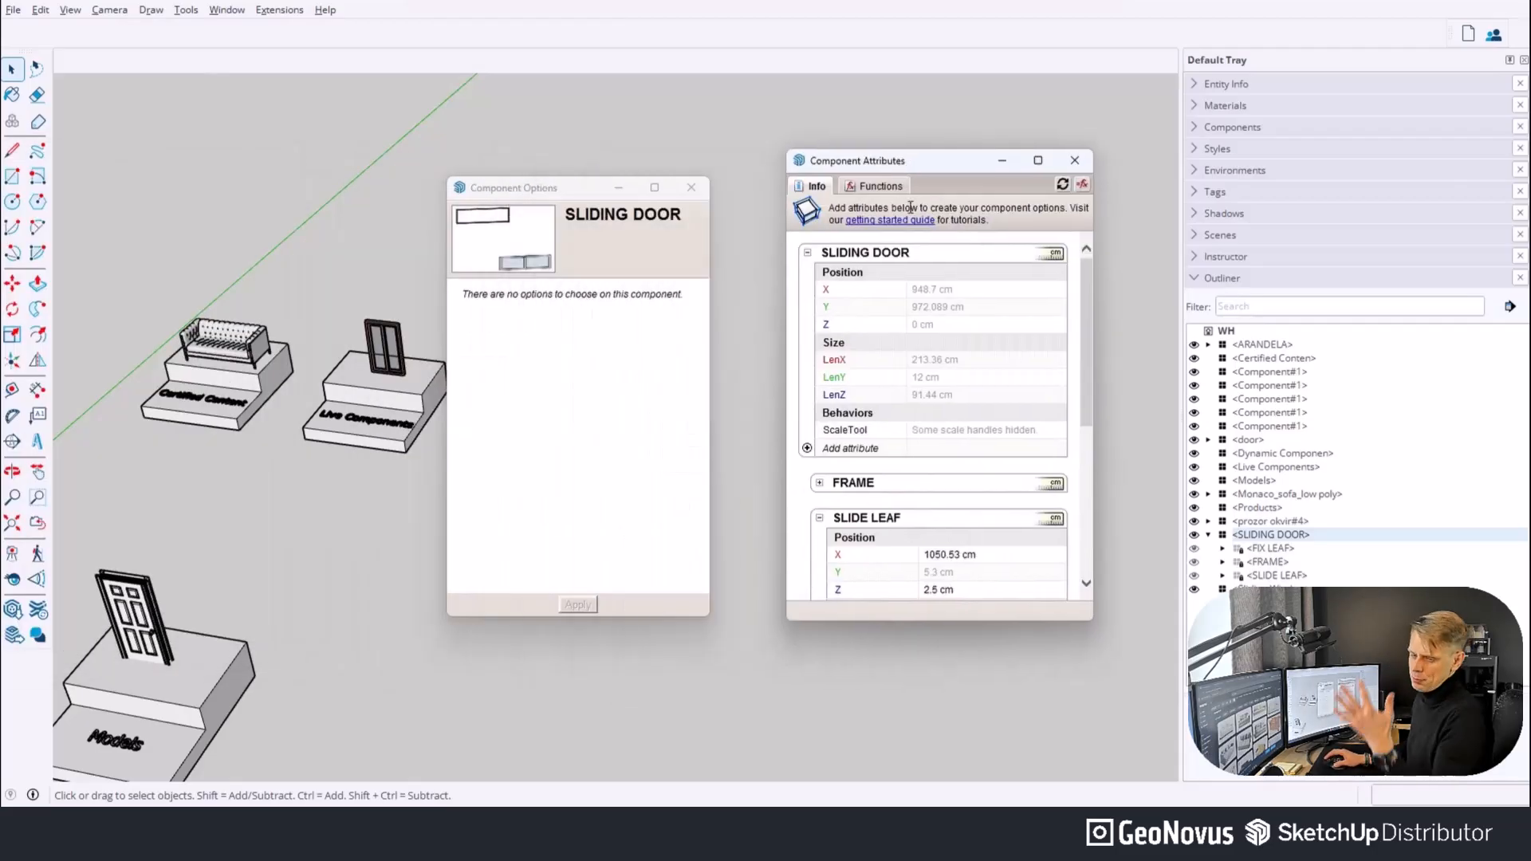
mouse_move(1084, 267)
mouse_down()
mouse_move(1077, 393)
mouse_move(1071, 261)
mouse_up()
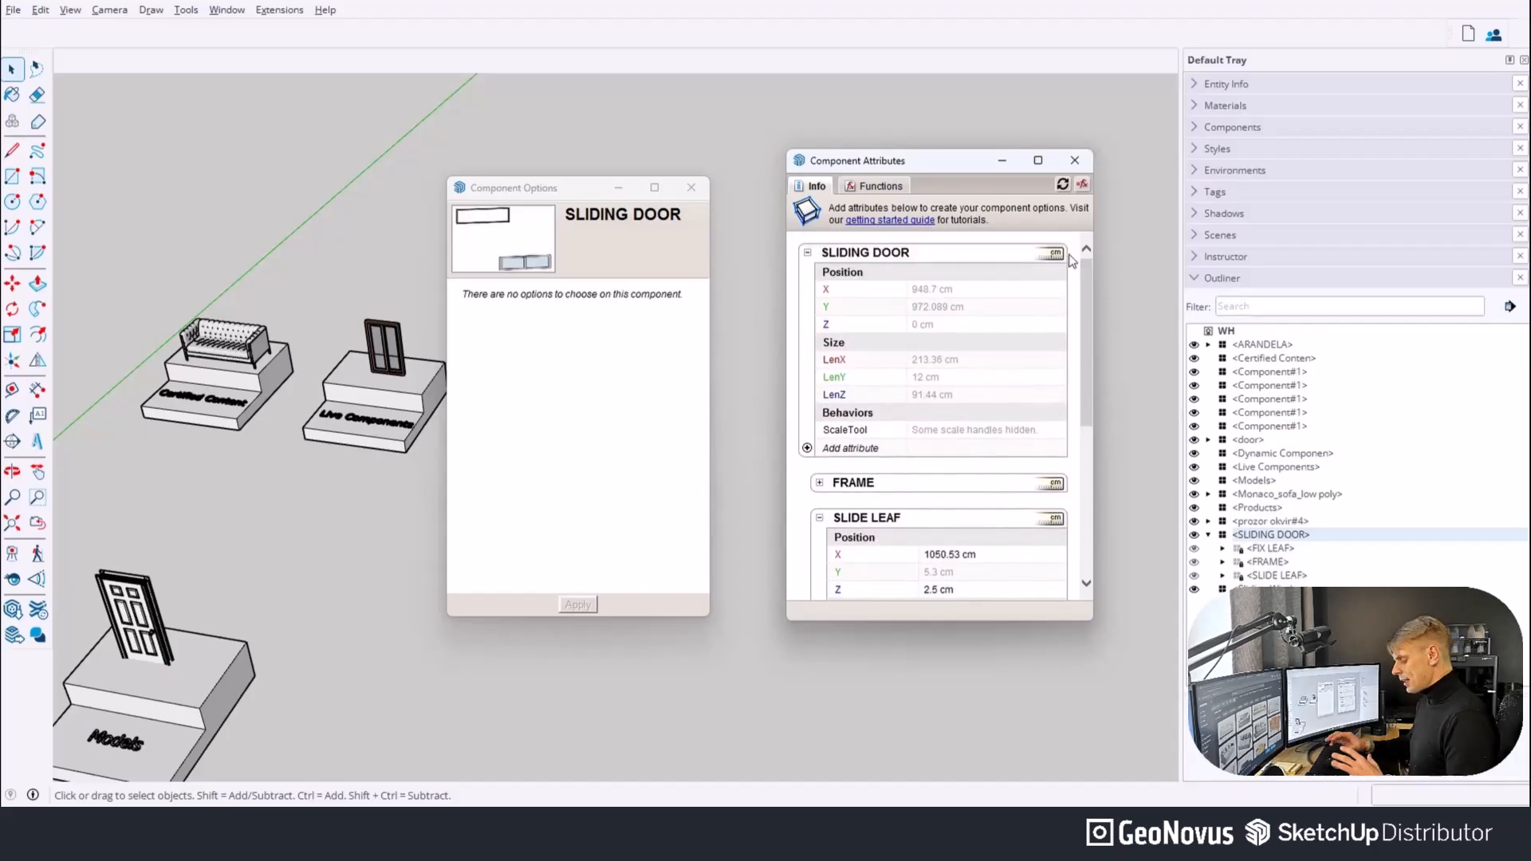
drag(928, 162, 1101, 187)
Scale the SLIDING DOOR taller along the blue axis in two stages, to a height of about 418 cm.
key(s)
middle_drag(877, 442, 863, 462)
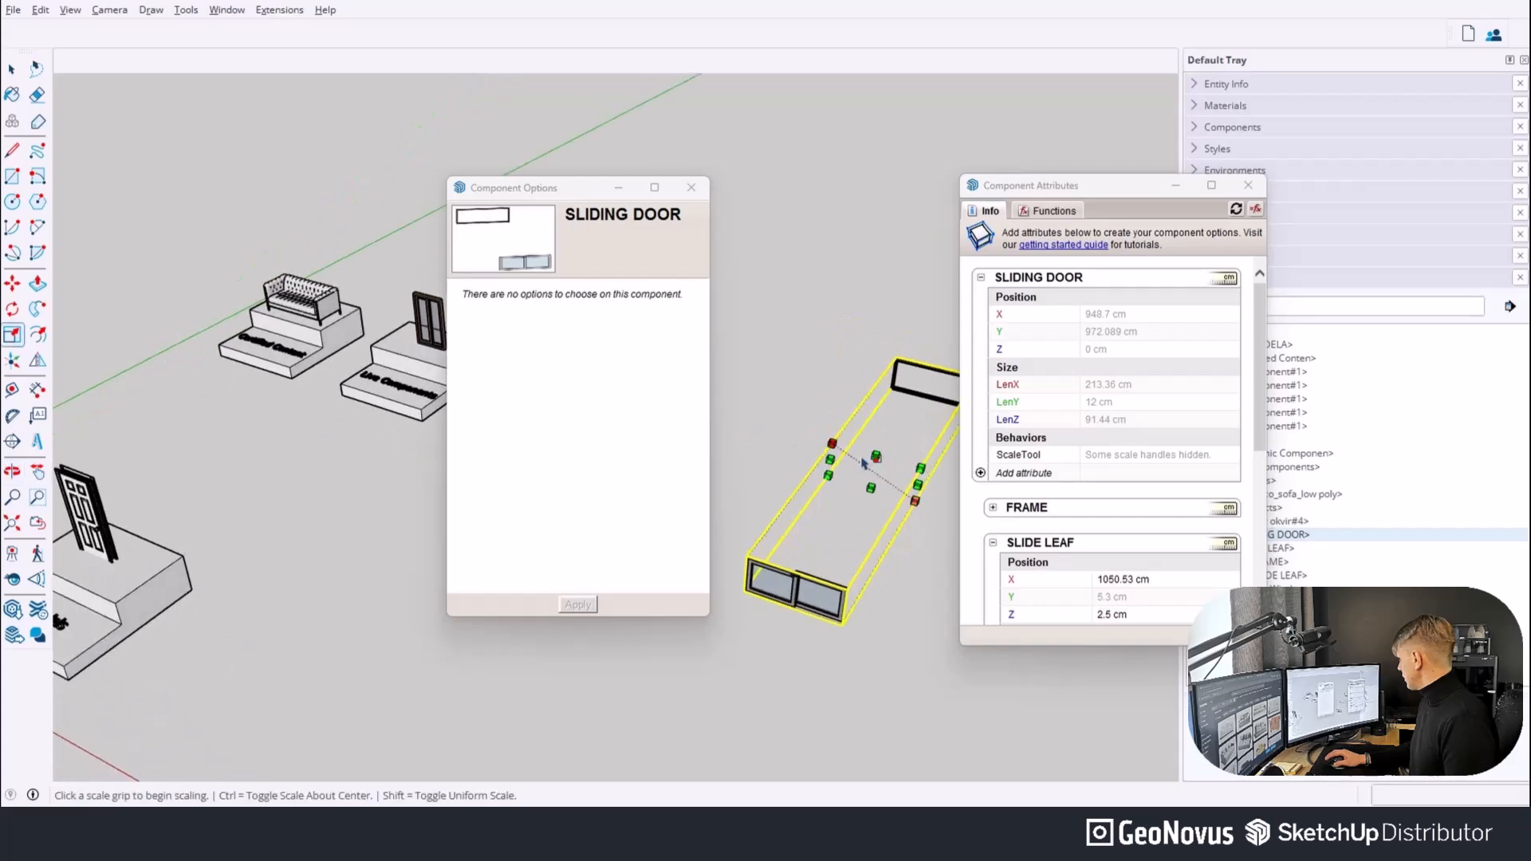
drag(876, 457, 880, 406)
scroll(821, 550, up, 3)
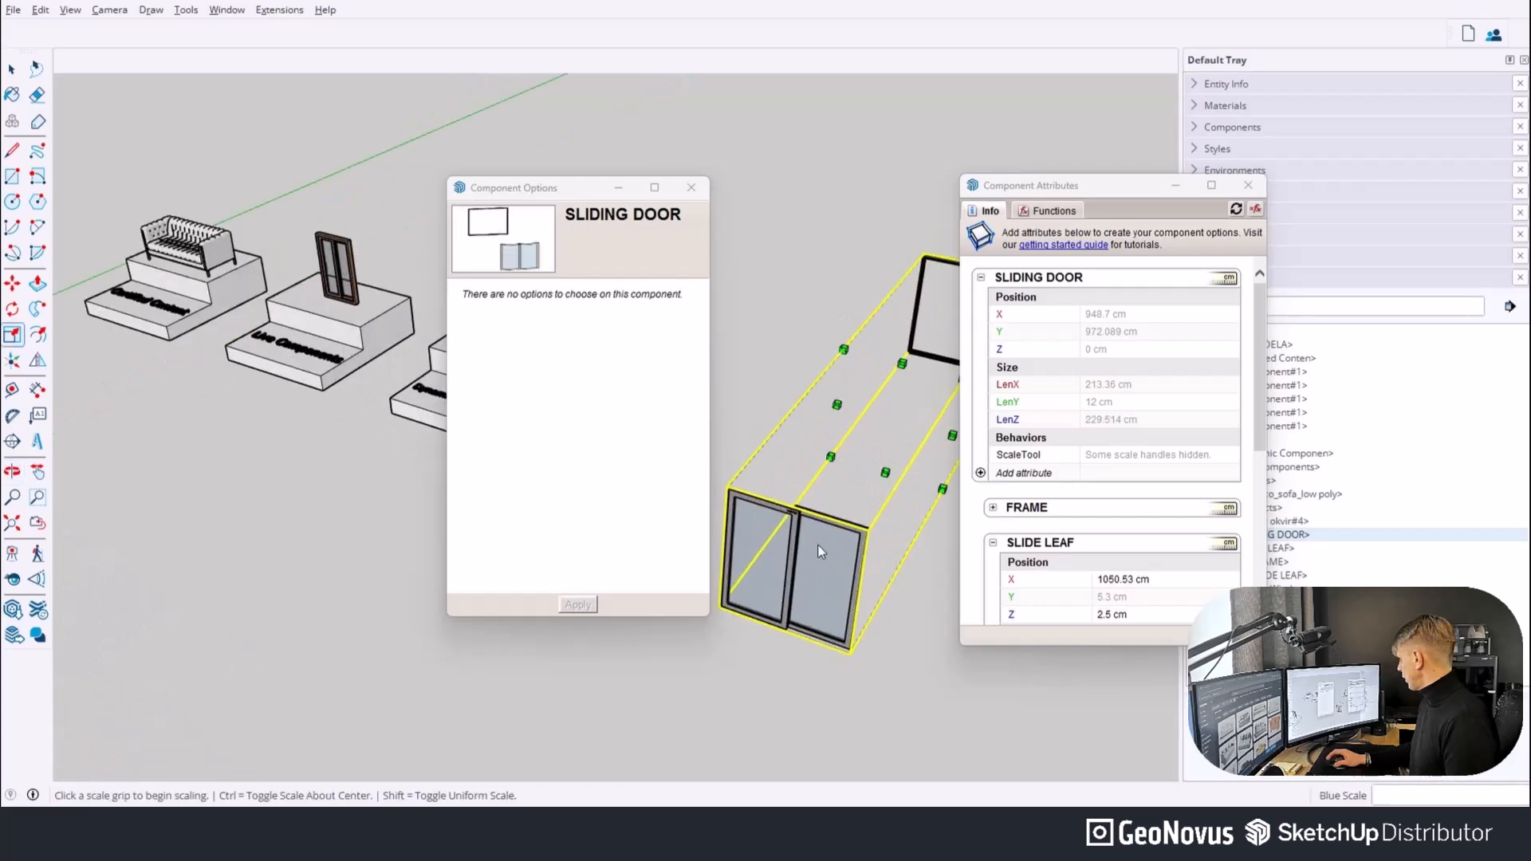
scroll(800, 509, up, 5)
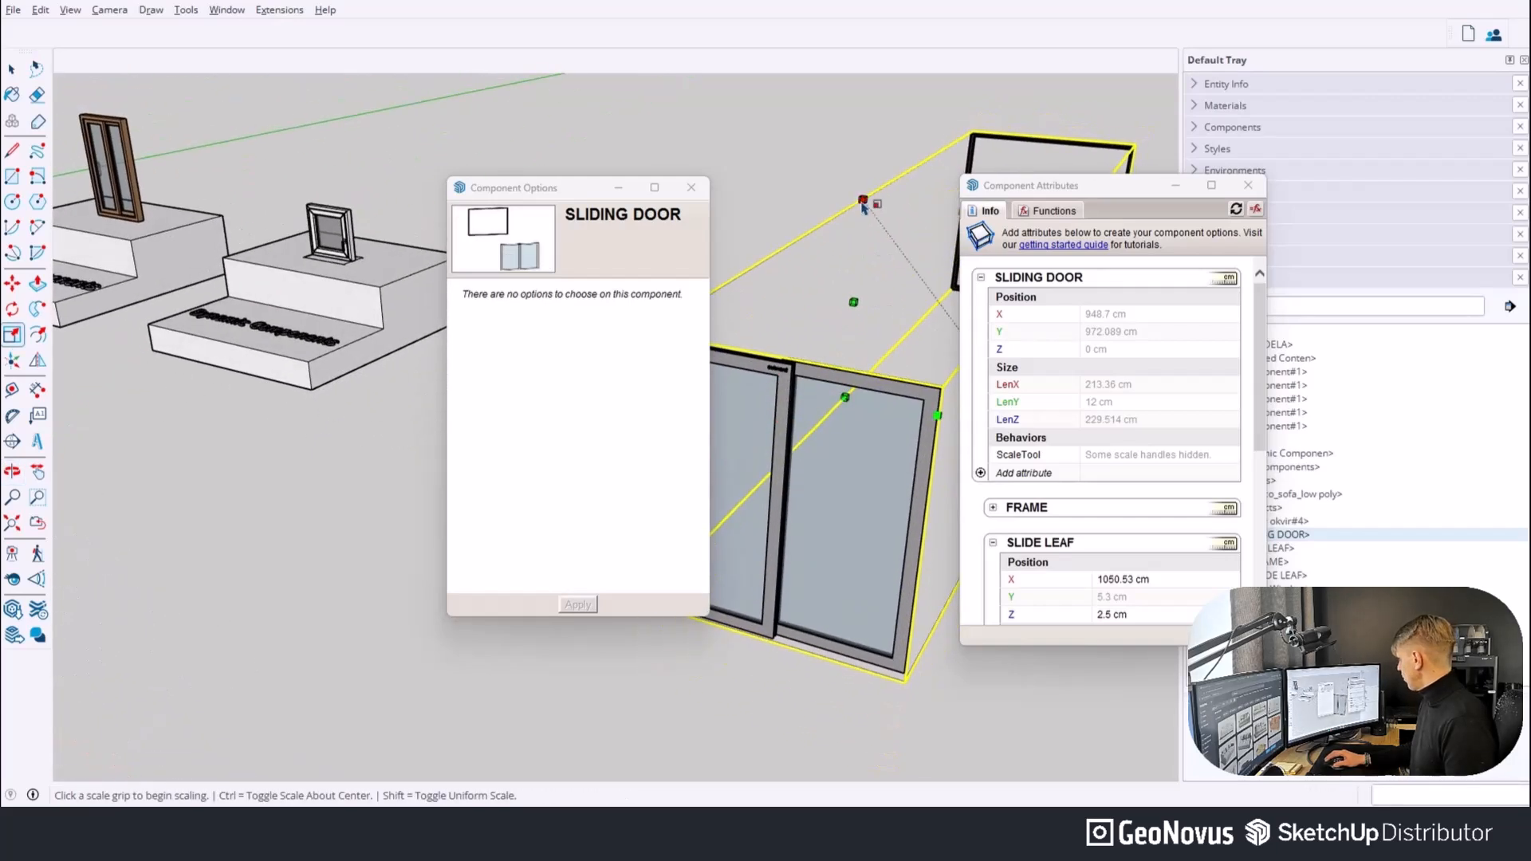
scroll(863, 206, down, 1)
drag(934, 216, 876, 107)
scroll(862, 157, down, 5)
scroll(937, 362, up, 3)
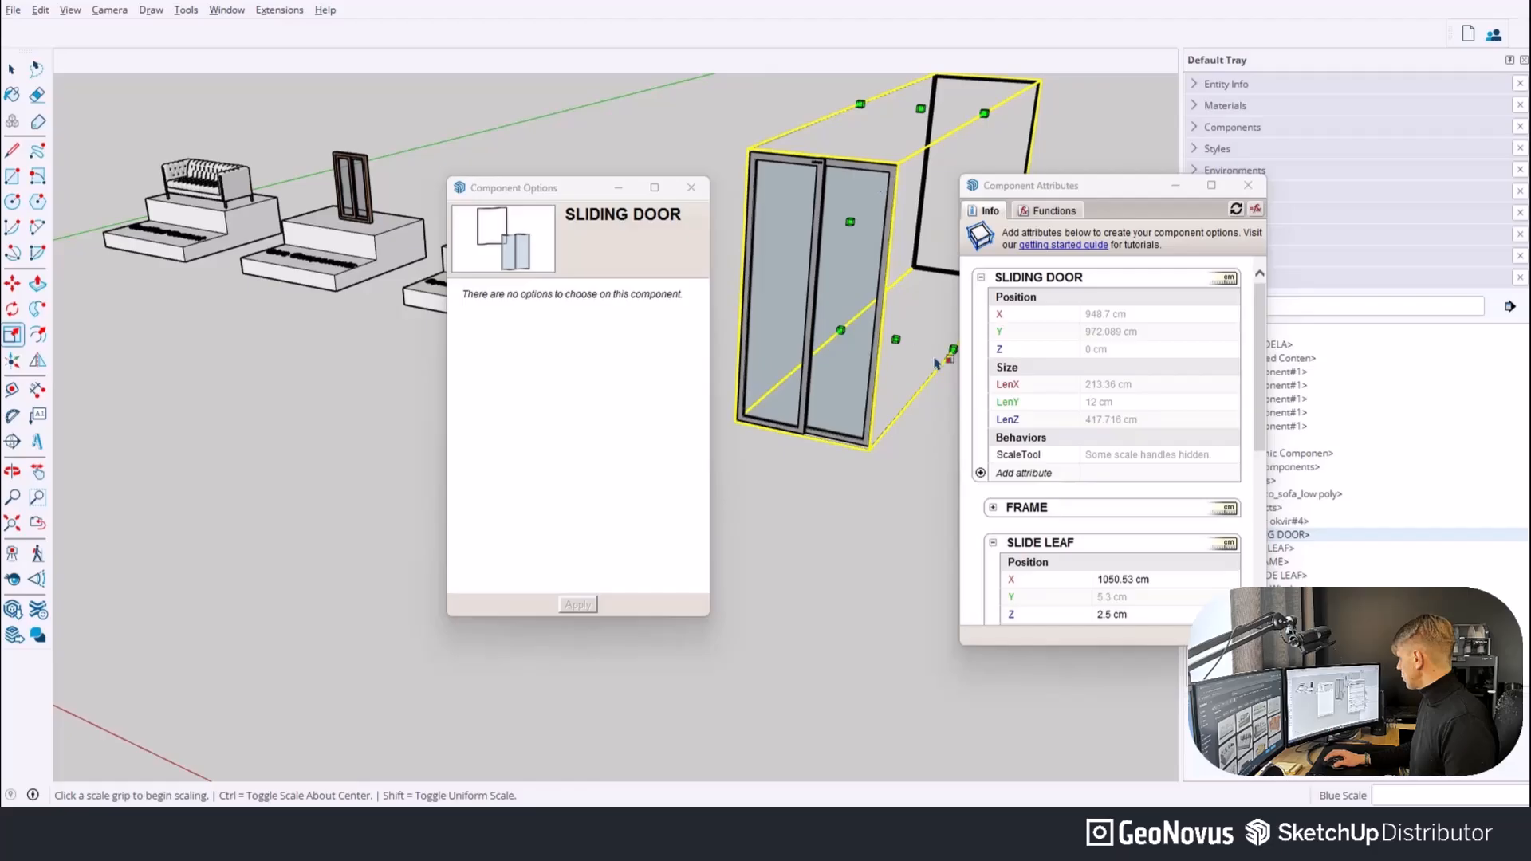
Scale the SLIDING DOOR wider along the red axis by a factor of 2.64, to about 563 cm.
scroll(937, 362, down, 2)
drag(951, 257, 1043, 137)
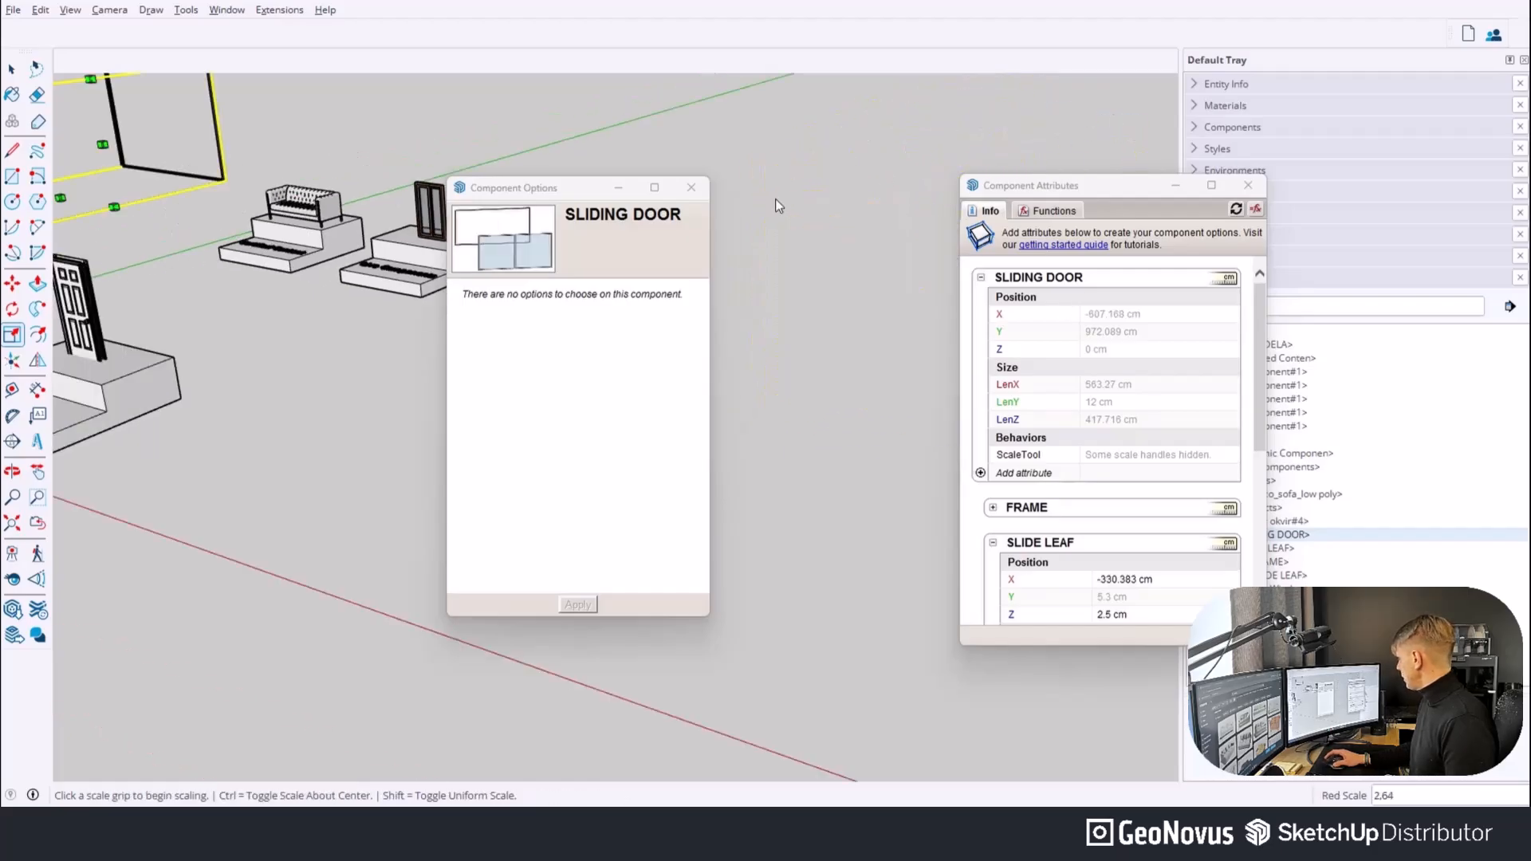
scroll(773, 198, down, 3)
scroll(64, 157, up, 2)
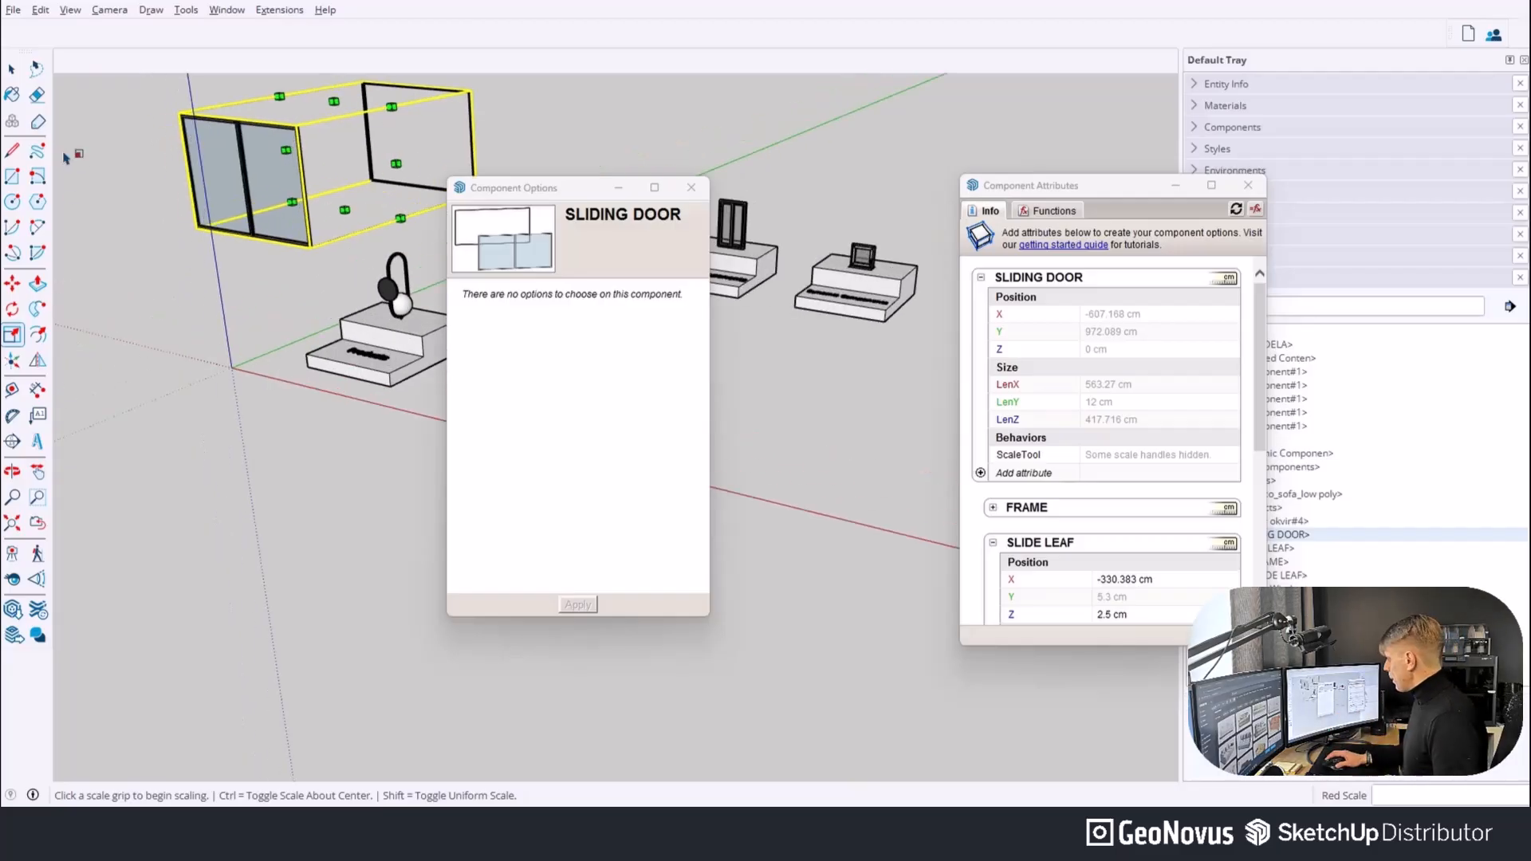
Leave the Scale tool and examine the enlarged sliding door's frame up close, shifting the Component Options window slightly.
key(space)
scroll(83, 159, up, 4)
scroll(313, 488, down, 2)
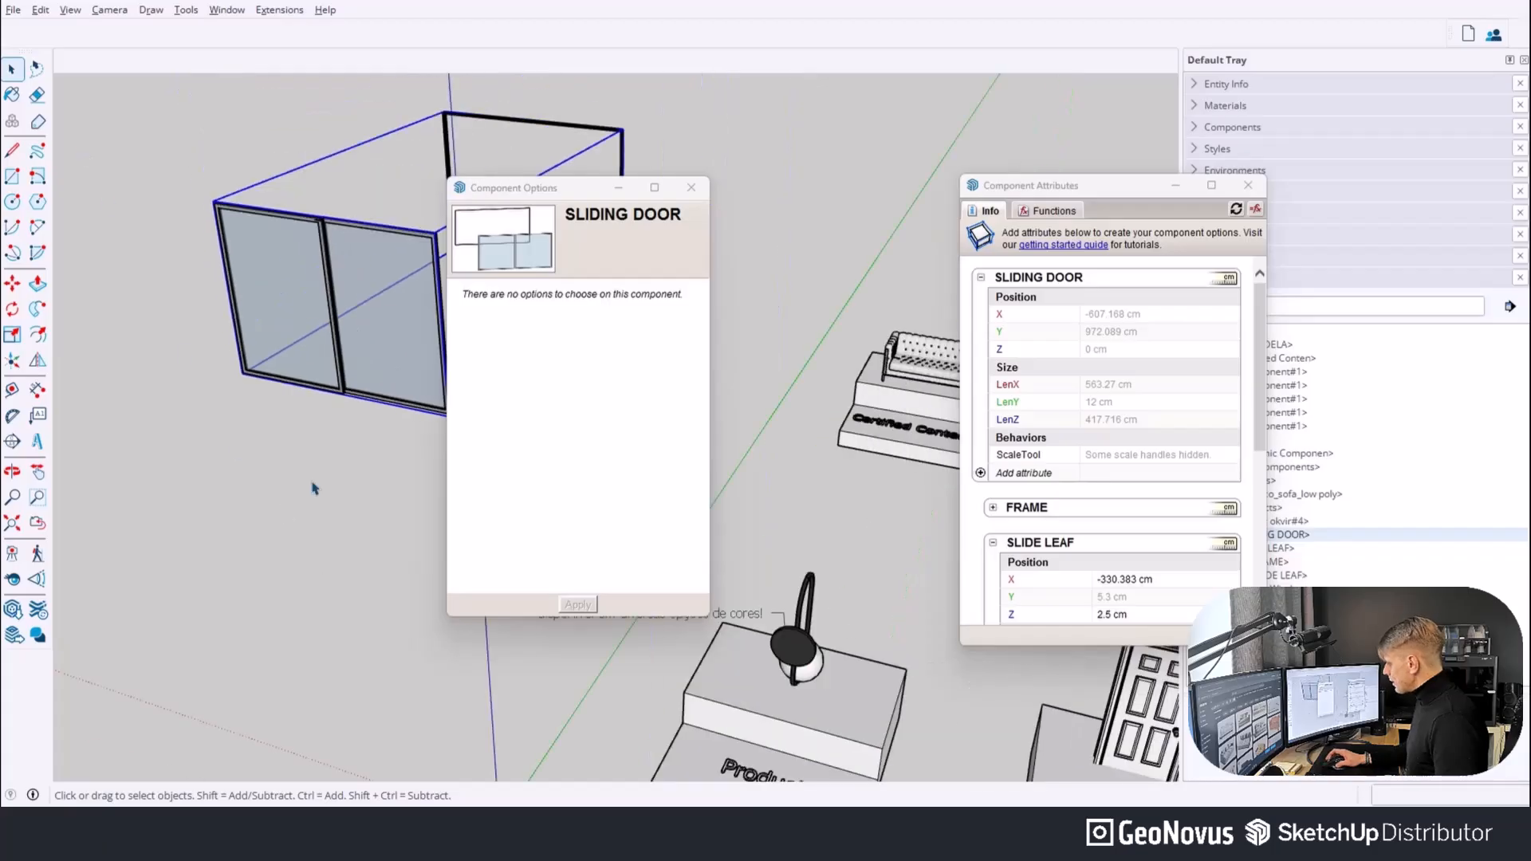
scroll(224, 270, up, 5)
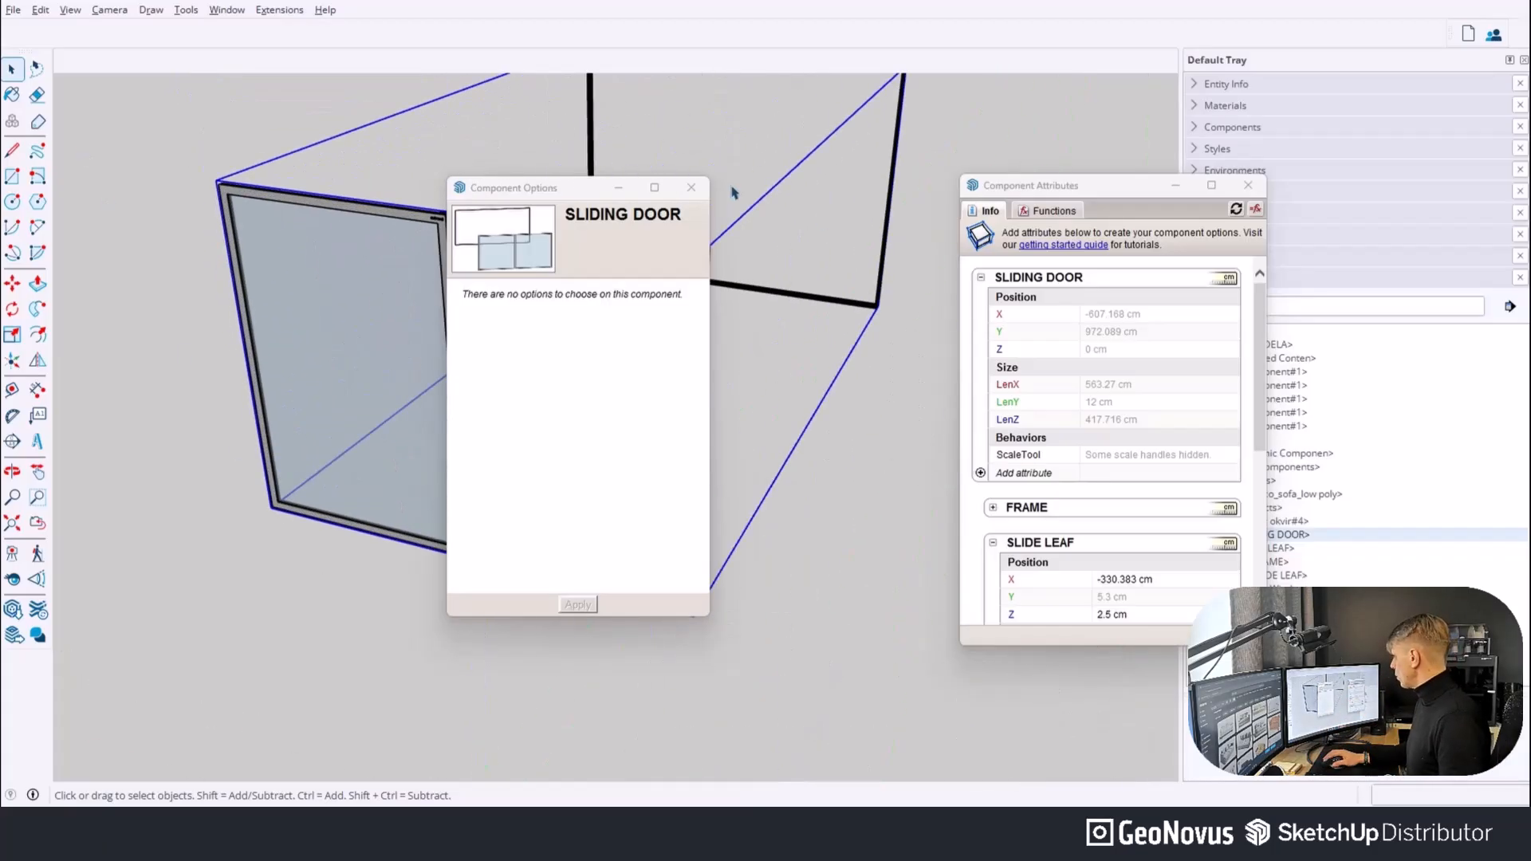
drag(513, 191, 520, 226)
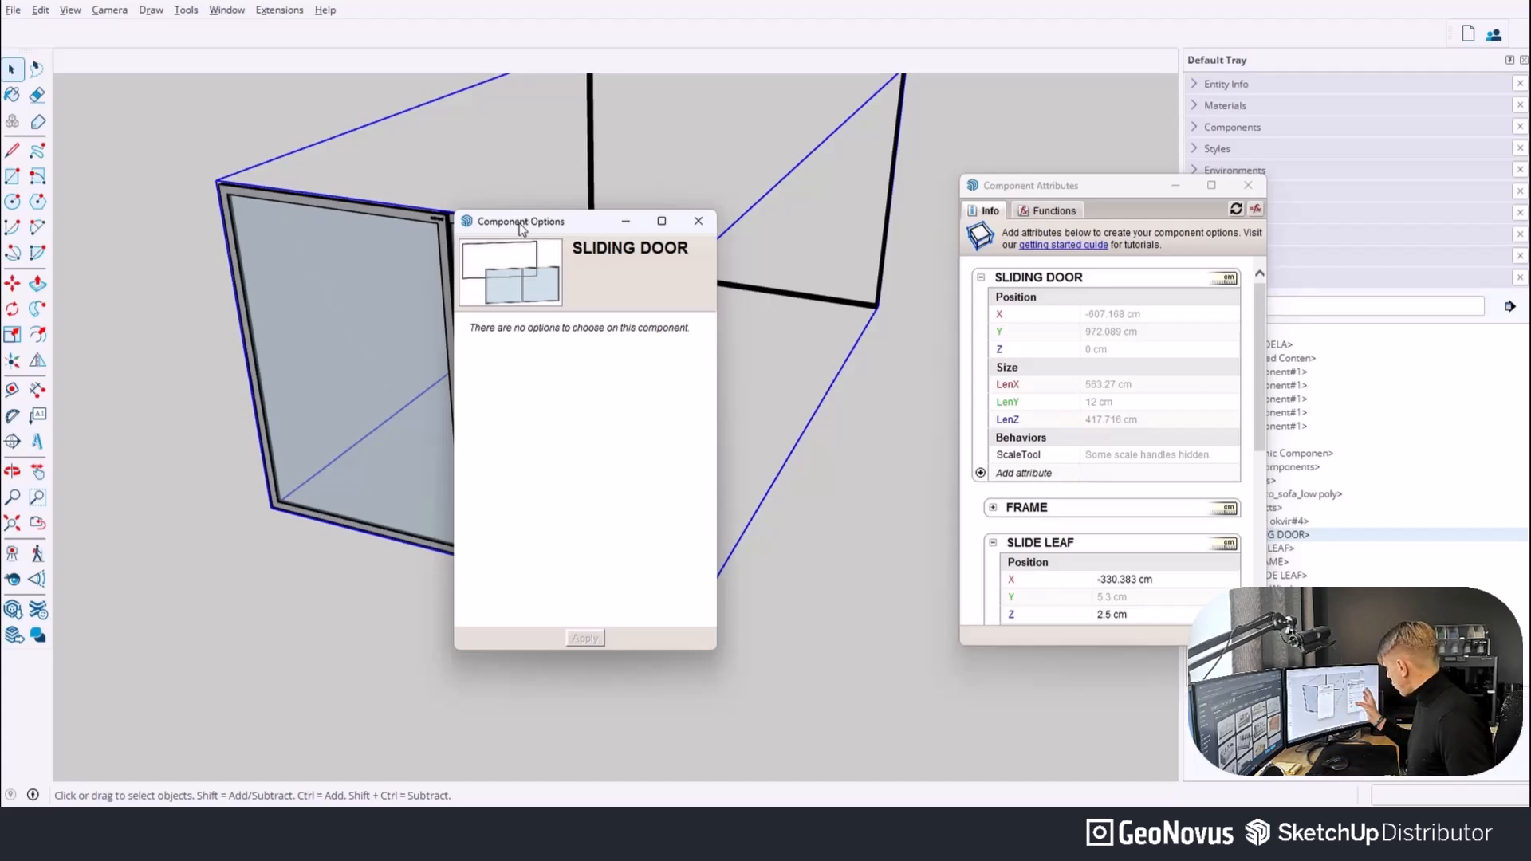
Close the Component Attributes and Component Options windows of the SLIDING DOOR.
drag(1116, 189, 845, 162)
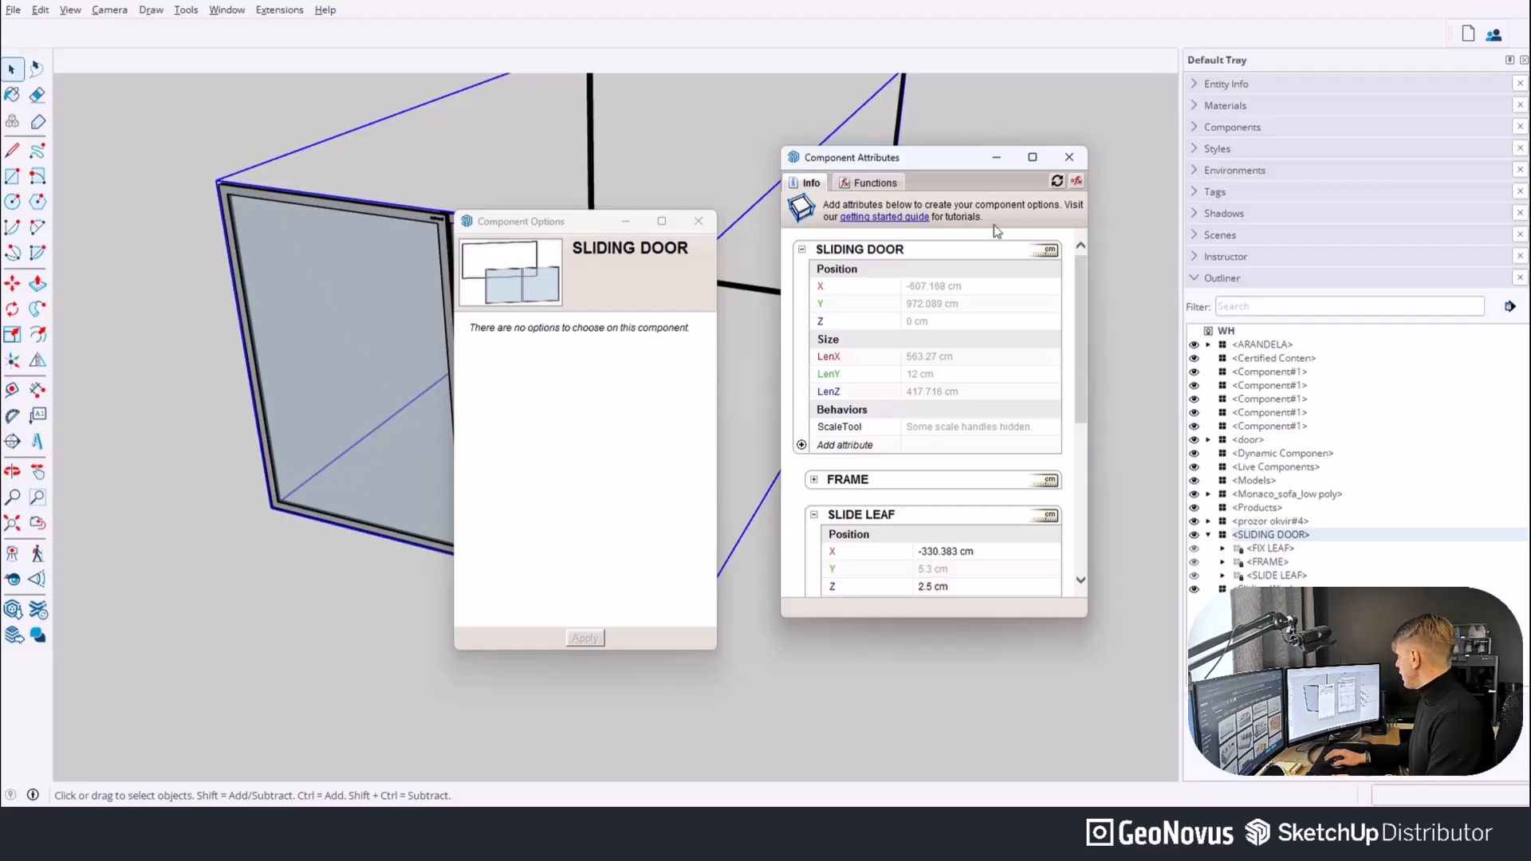
click(1069, 157)
click(698, 222)
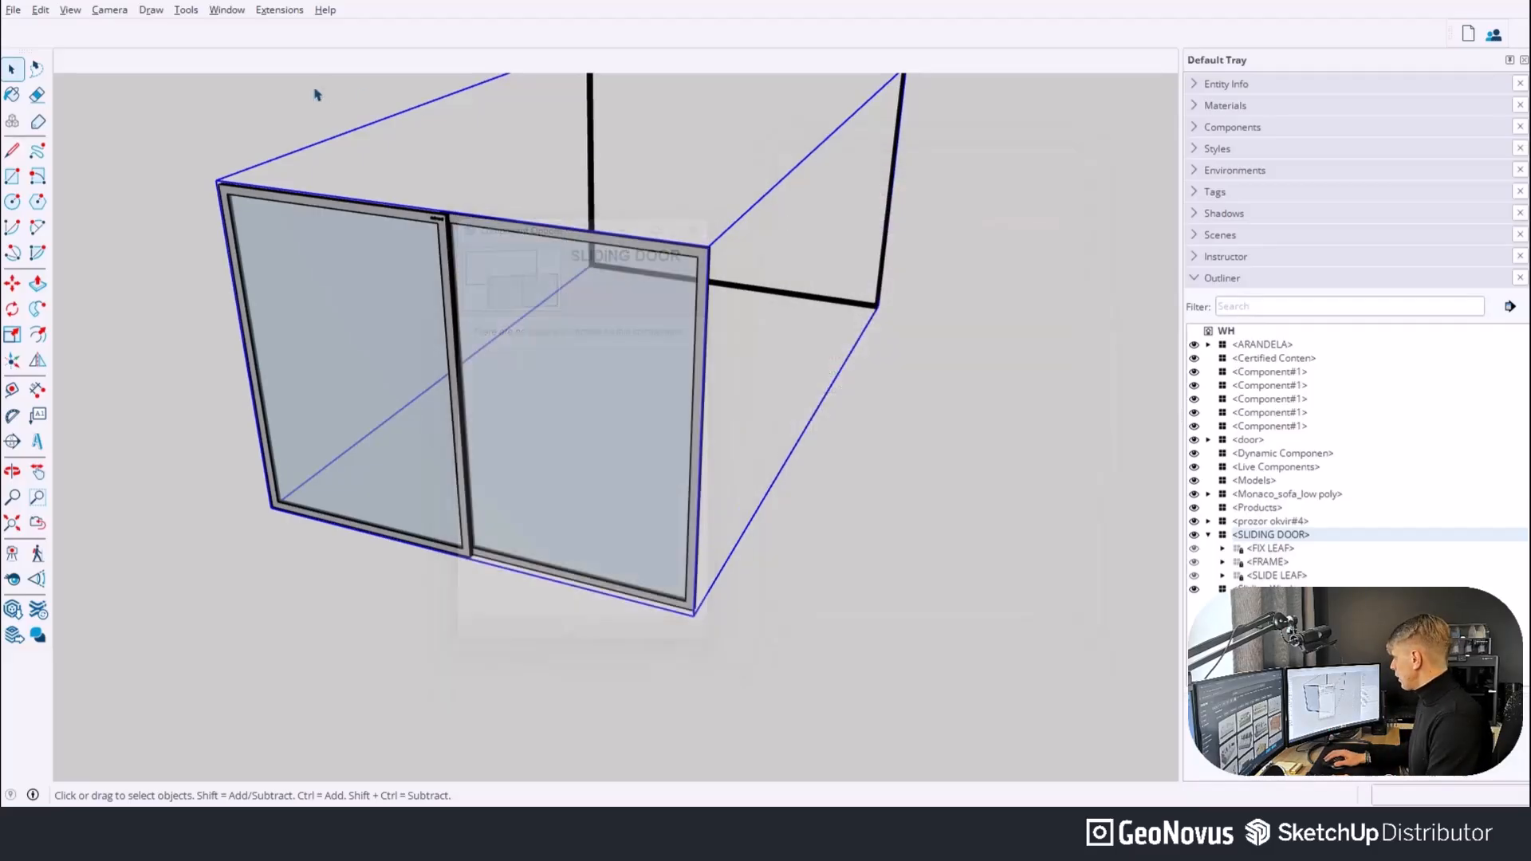
Load a three-pane dynamic window from the 3D Warehouse results for "window" and place it beside the sliding door.
click(216, 11)
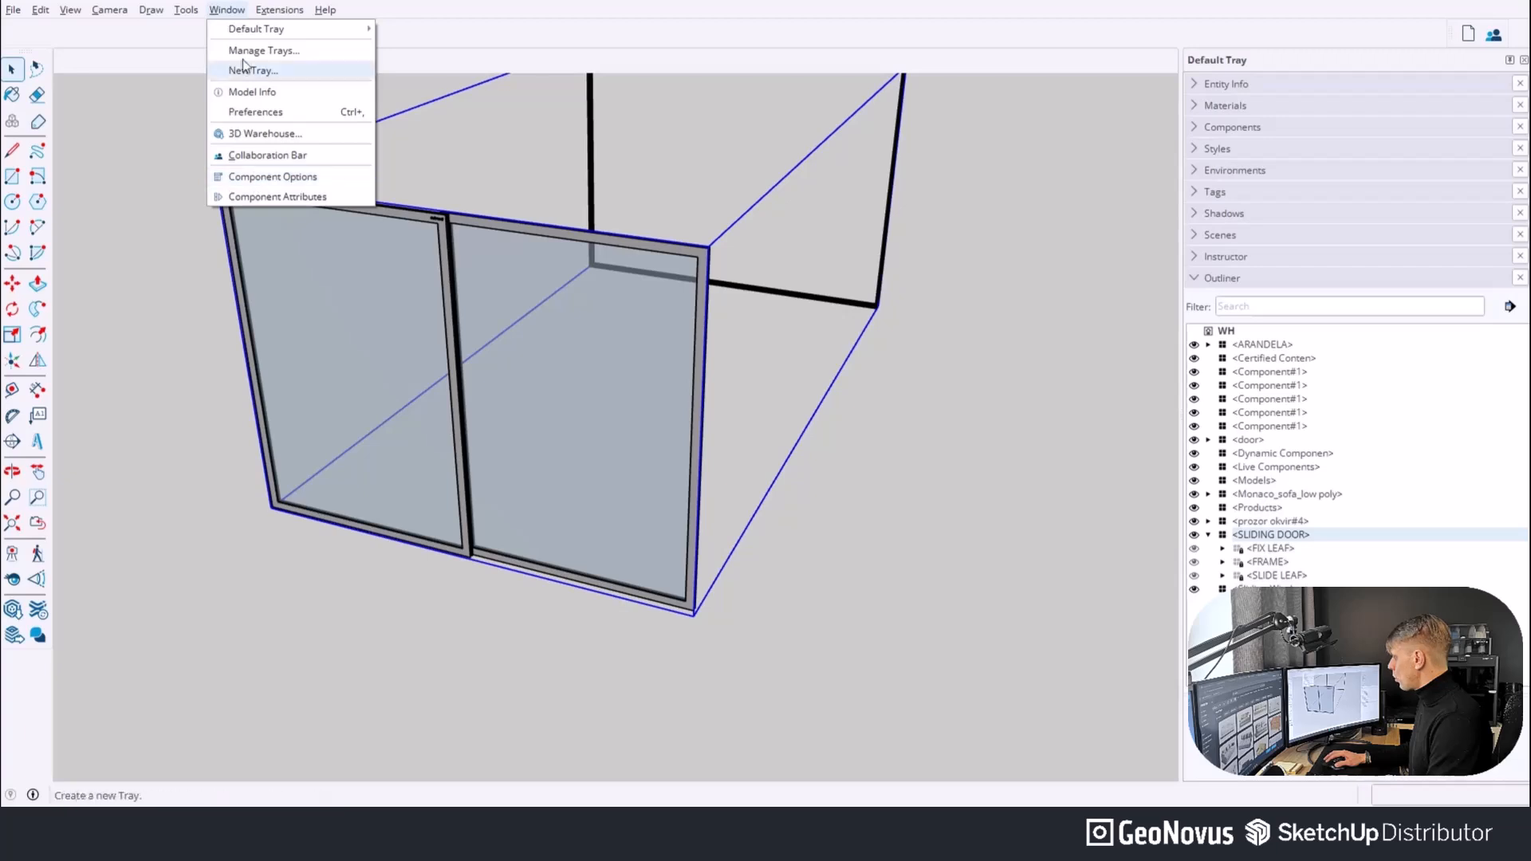
click(254, 133)
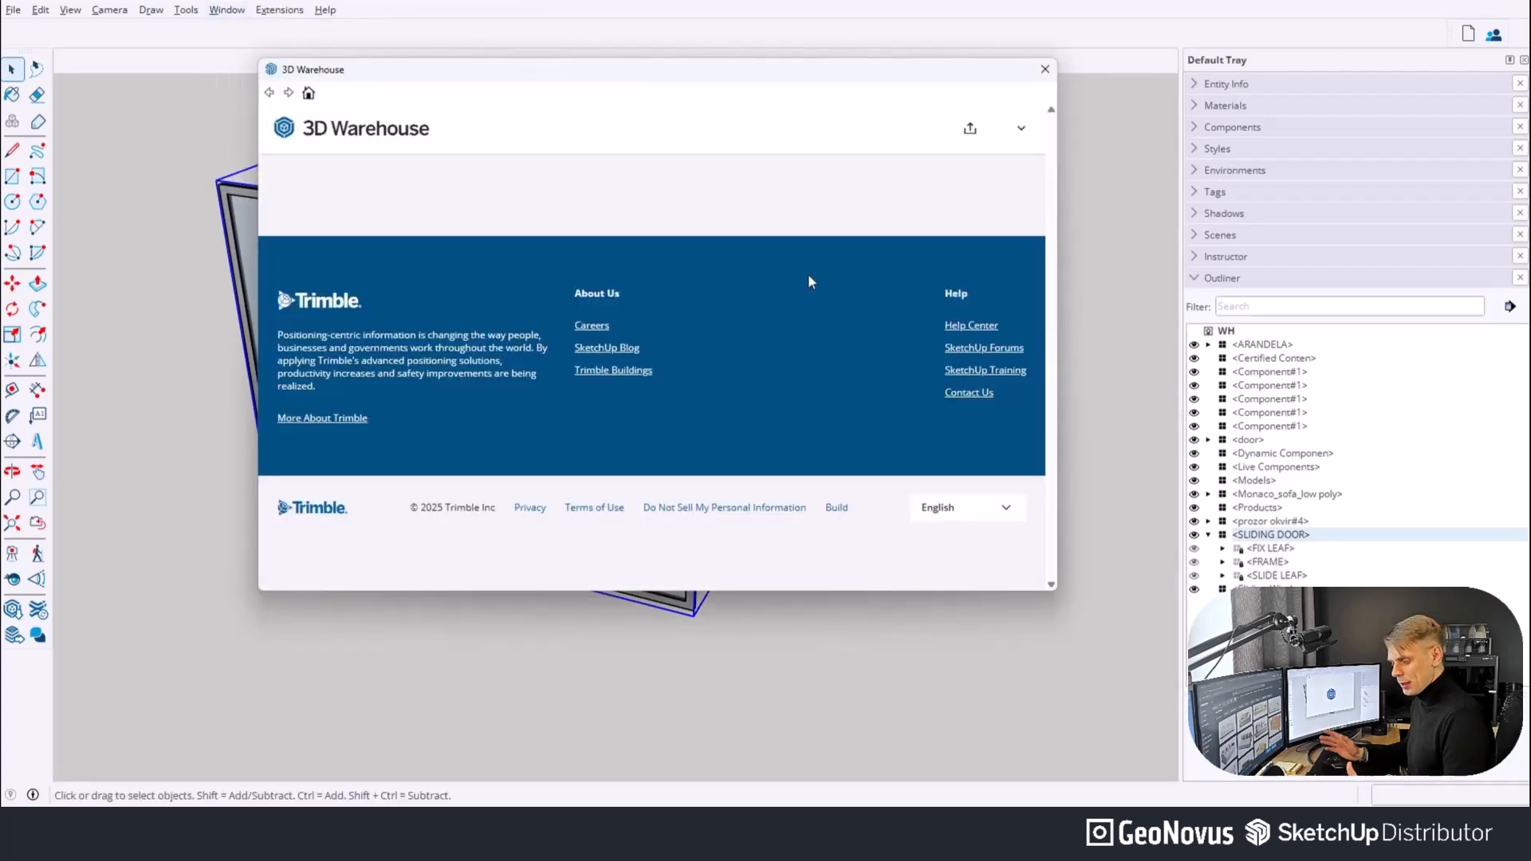
scroll(701, 357, down, 5)
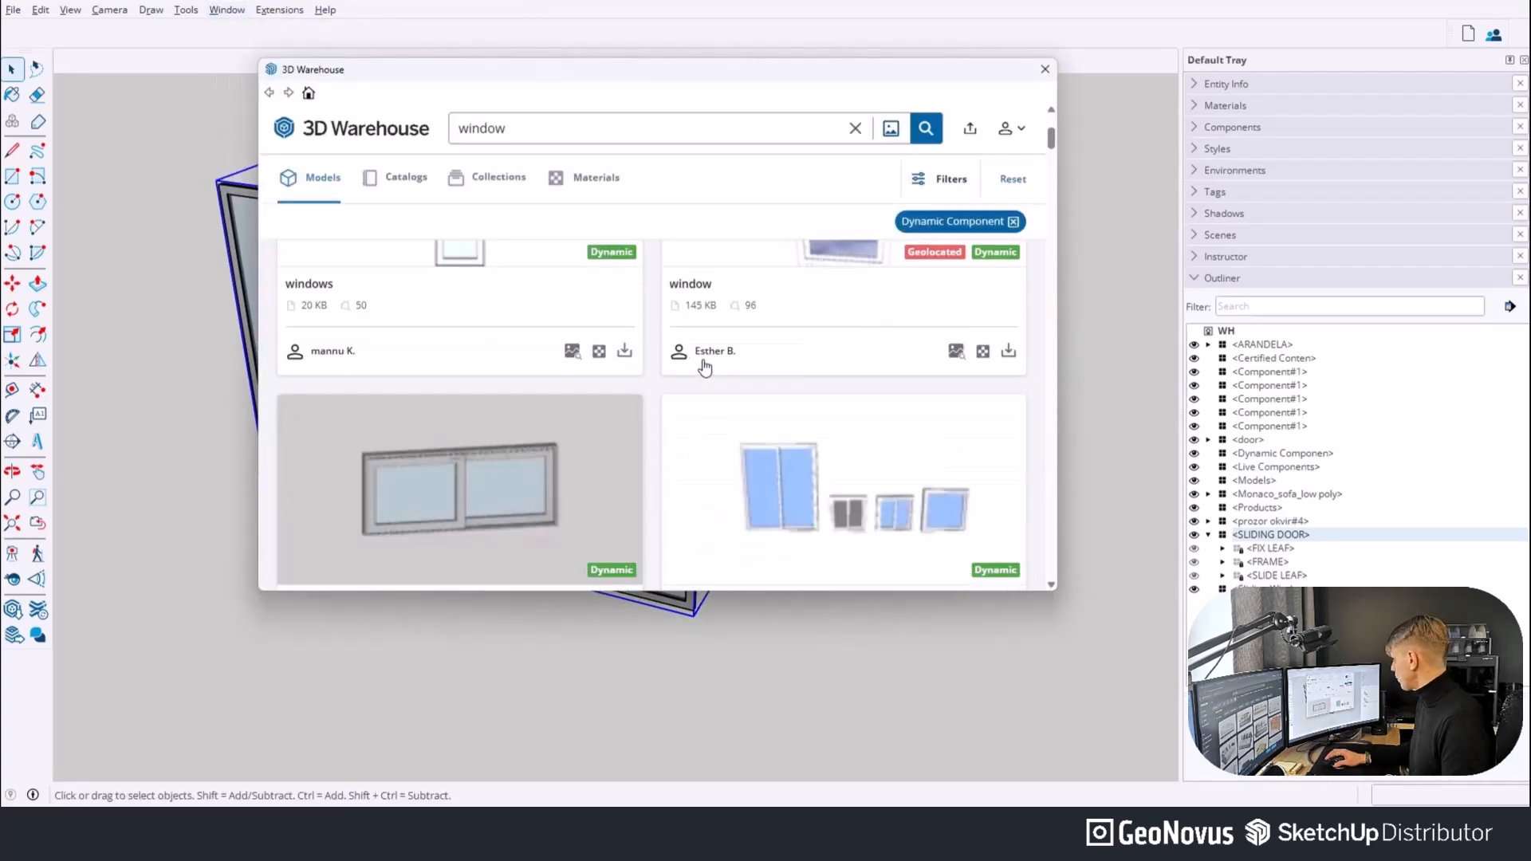
scroll(638, 368, down, 3)
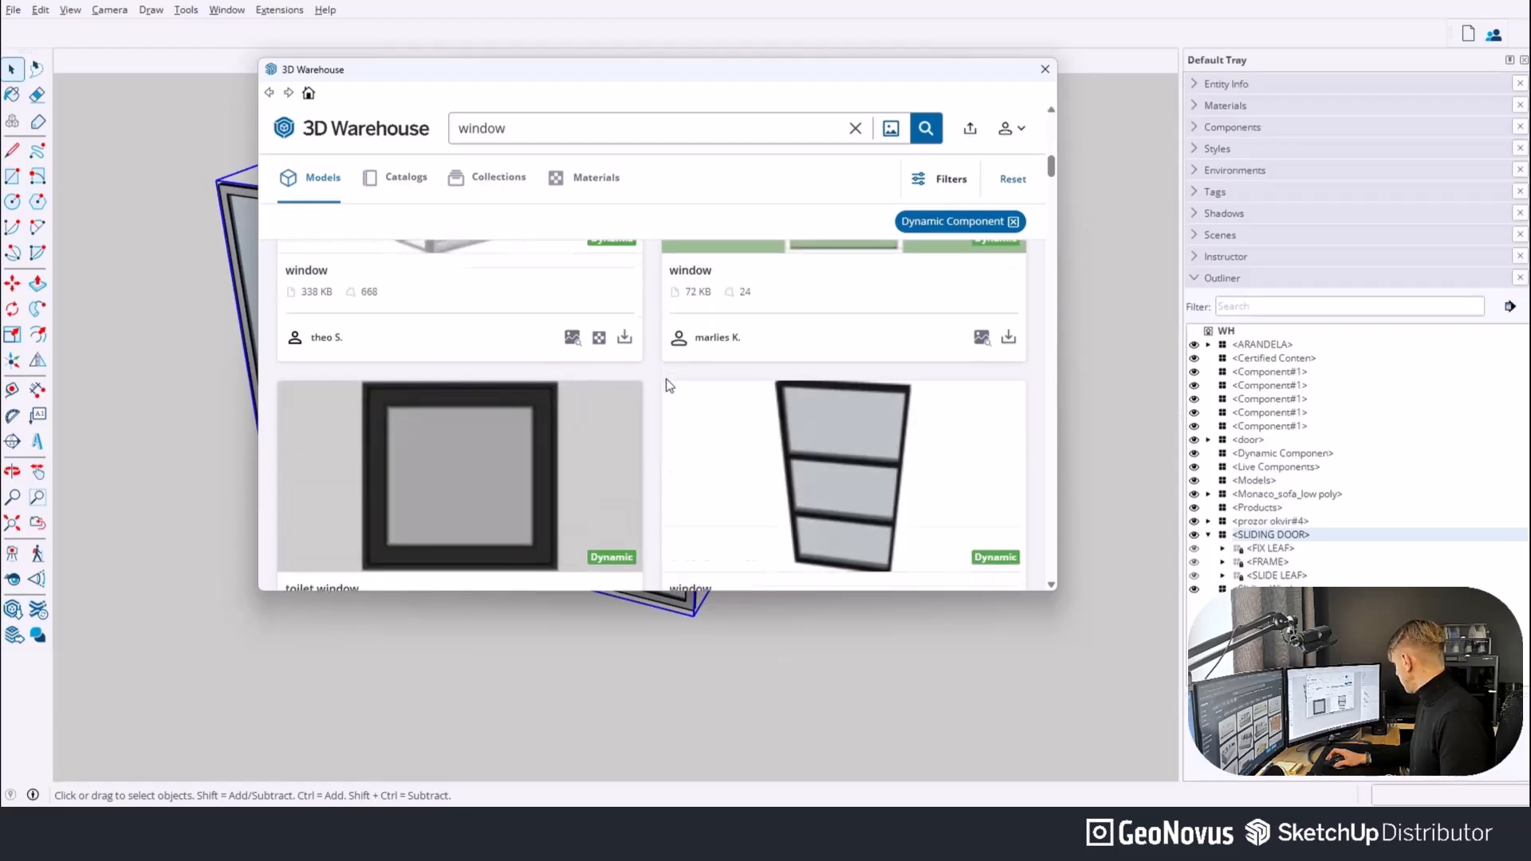
scroll(666, 380, down, 2)
click(1009, 506)
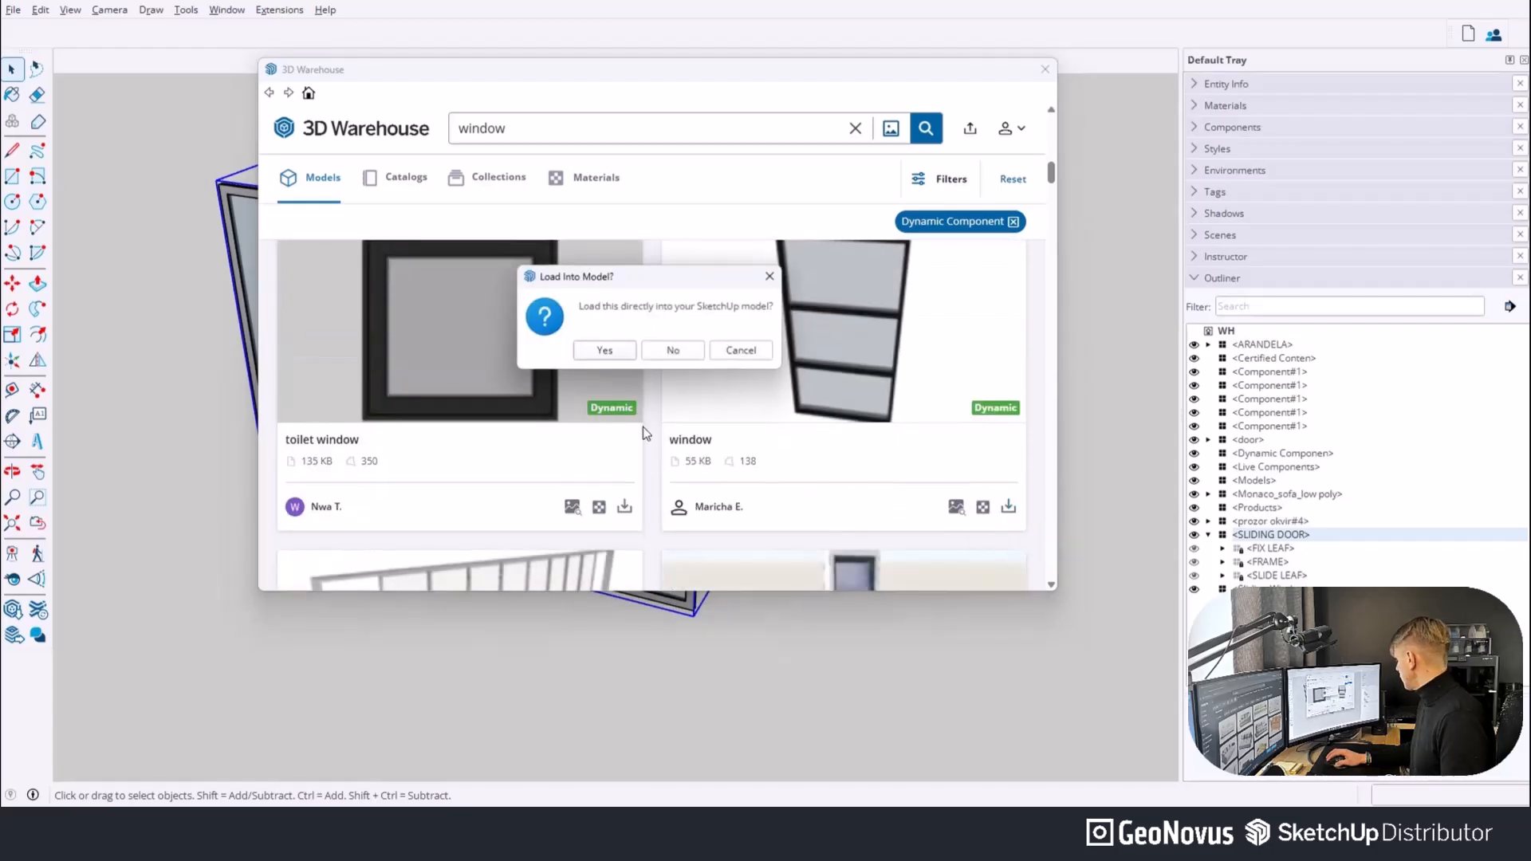
click(605, 350)
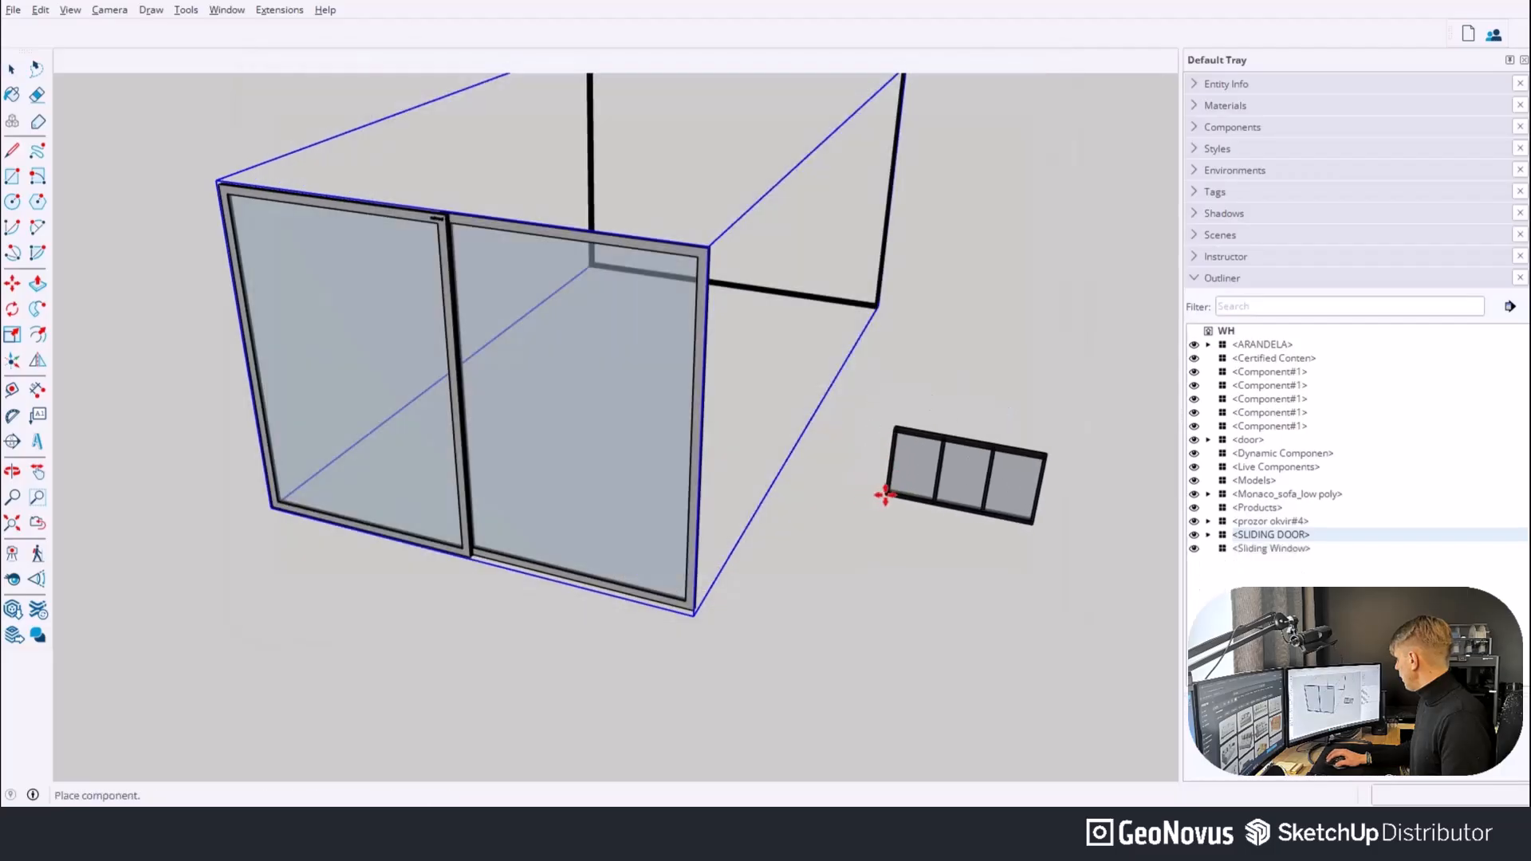
click(839, 491)
scroll(556, 539, down, 2)
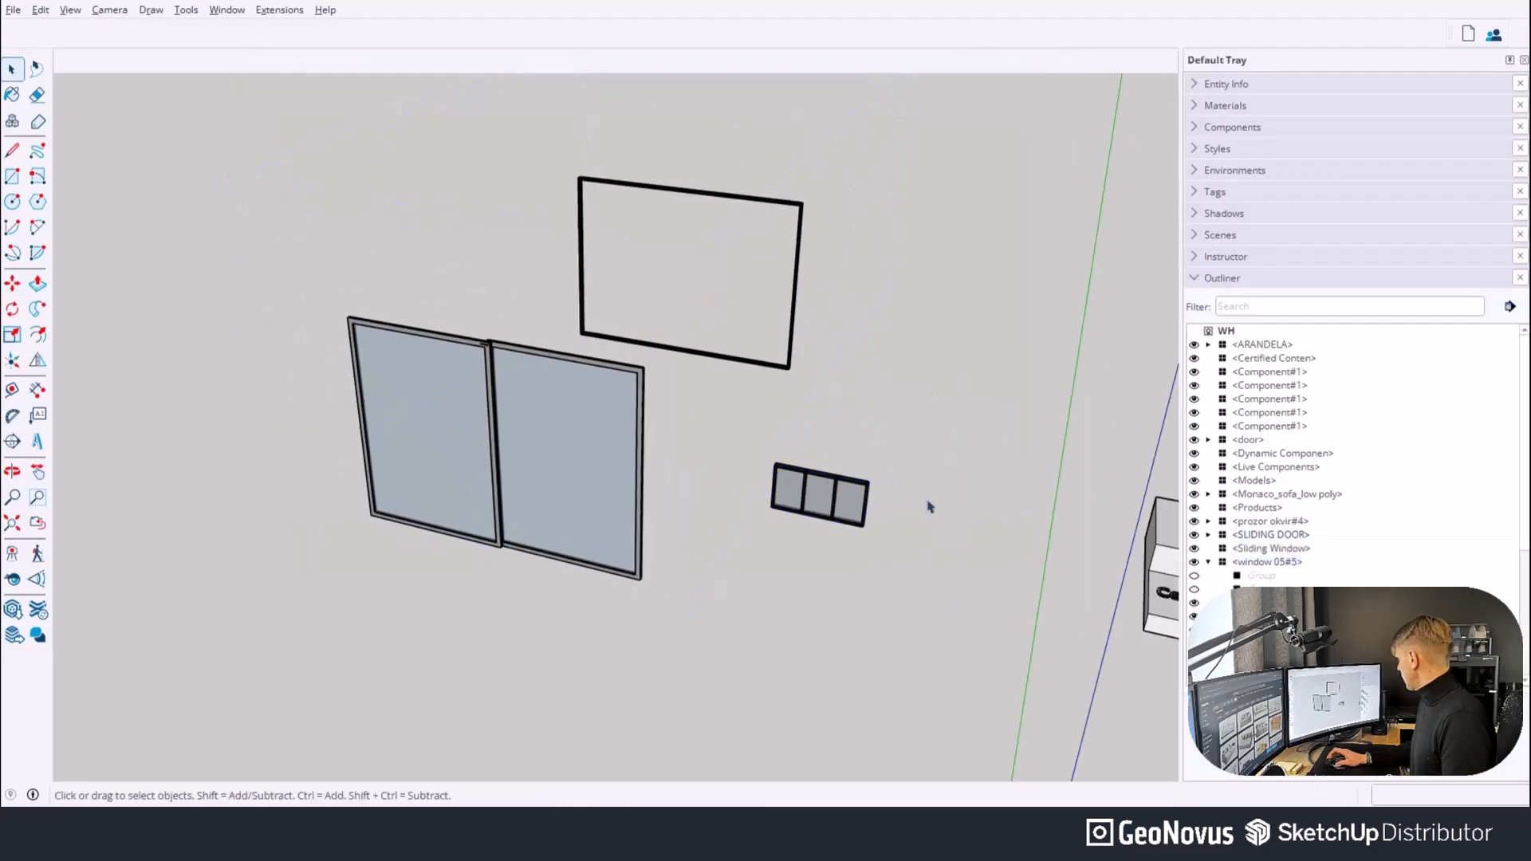
Open the Component Options and Component Attributes of the placed three-pane window, and dismiss the Component Attributes after reading them.
click(227, 10)
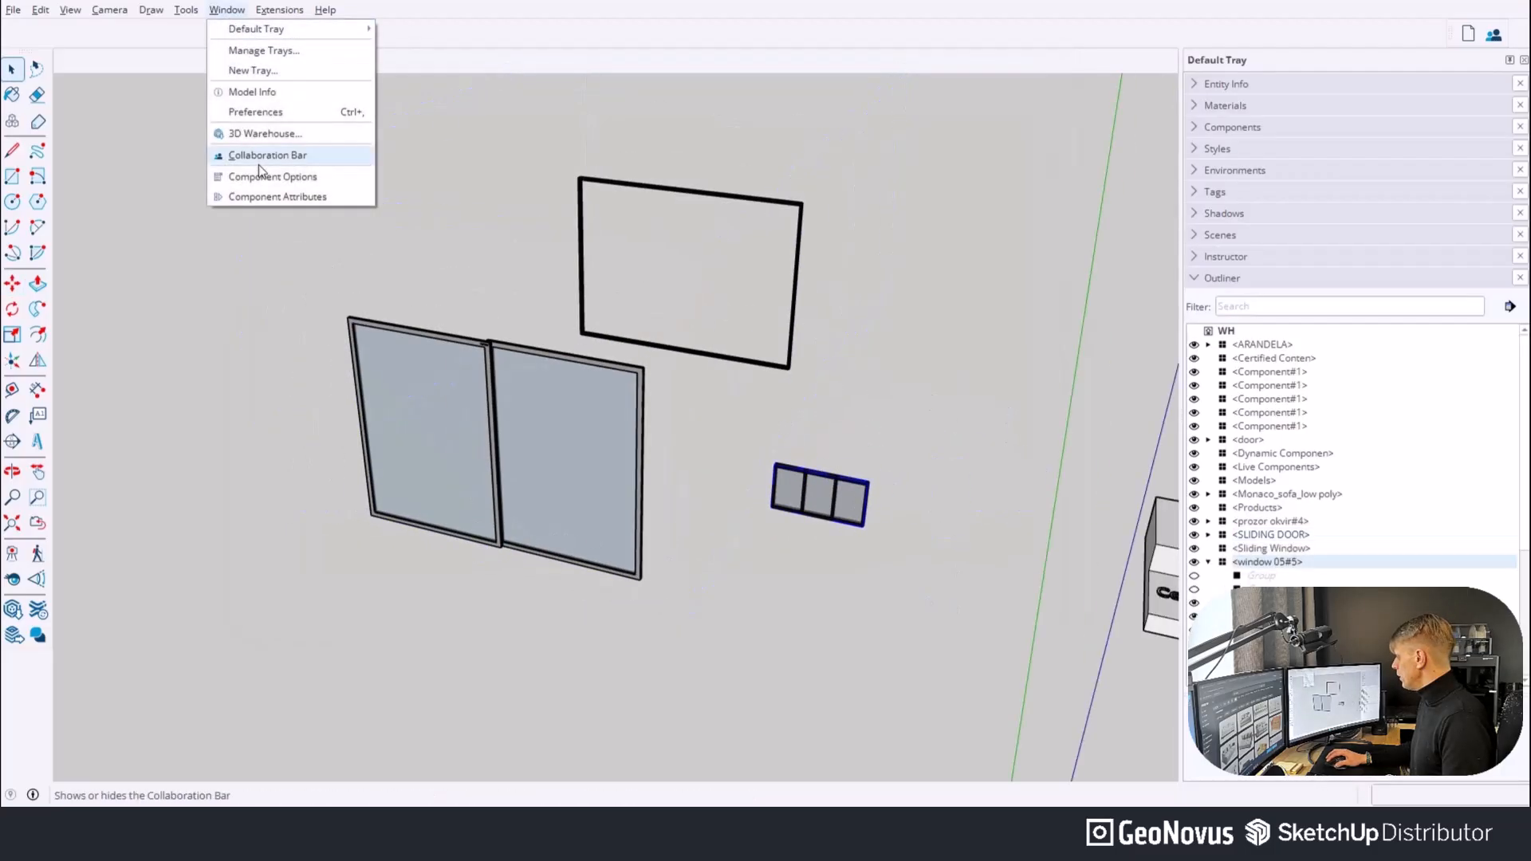
click(260, 177)
drag(563, 225, 310, 221)
click(225, 10)
click(241, 198)
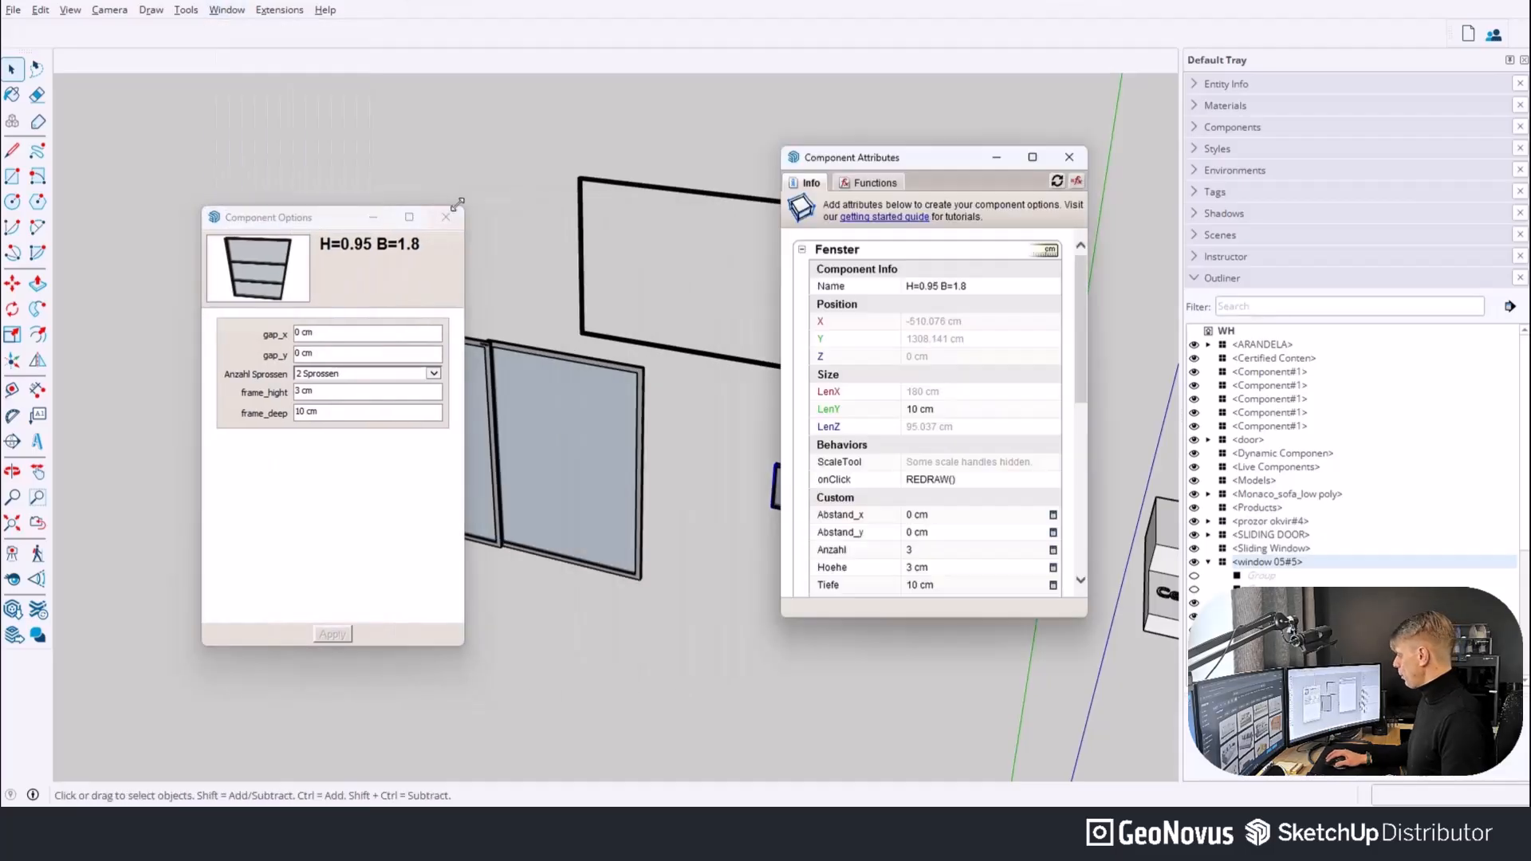
drag(1080, 299, 1002, 164)
click(997, 157)
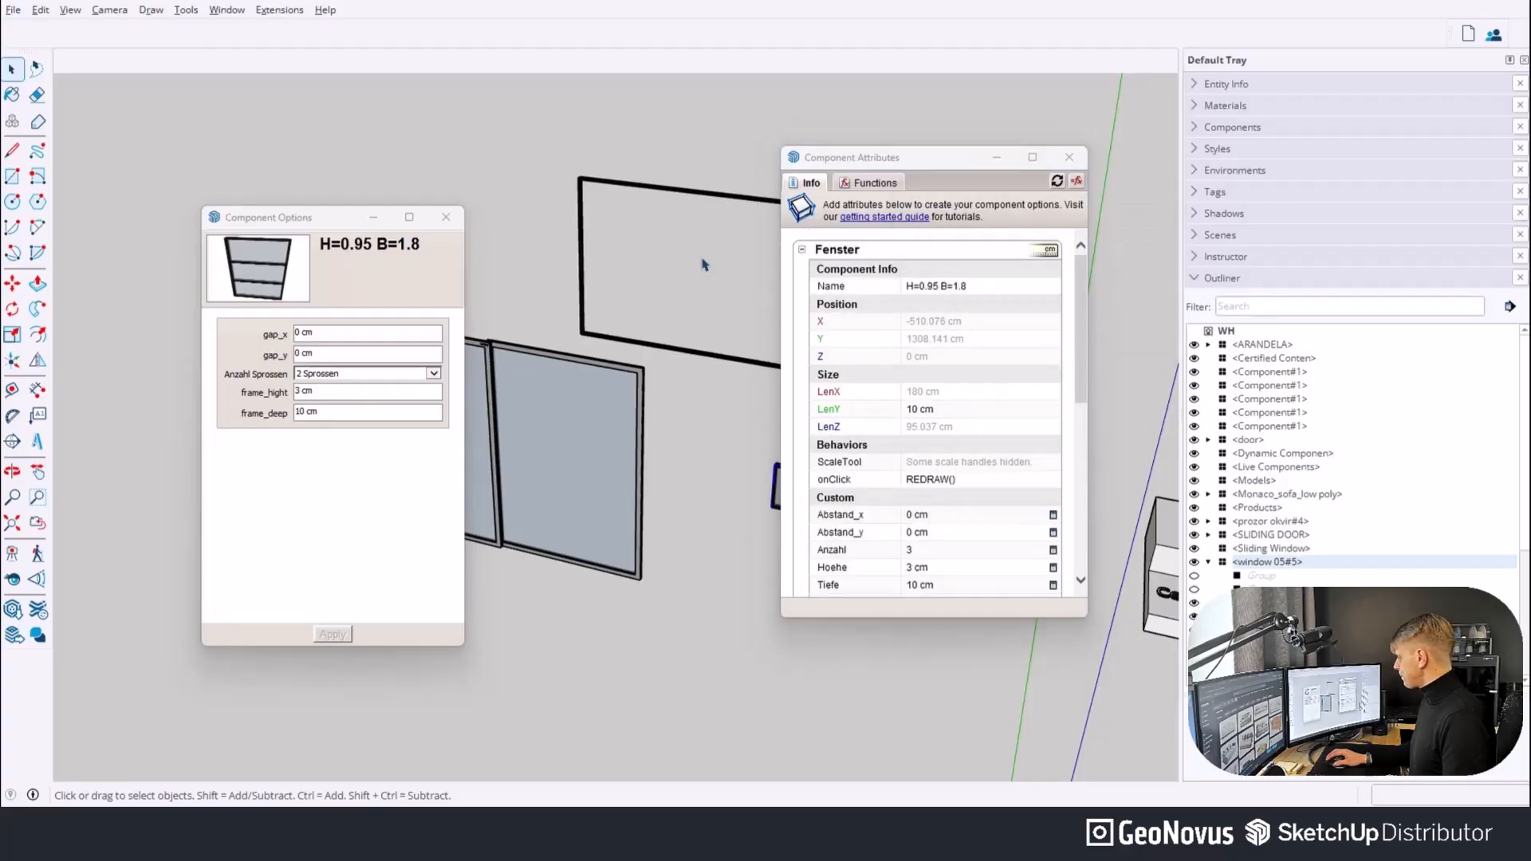
Set the placed window's Anzahl Sprossen option to 5 Sprossen and apply it.
click(419, 374)
click(382, 405)
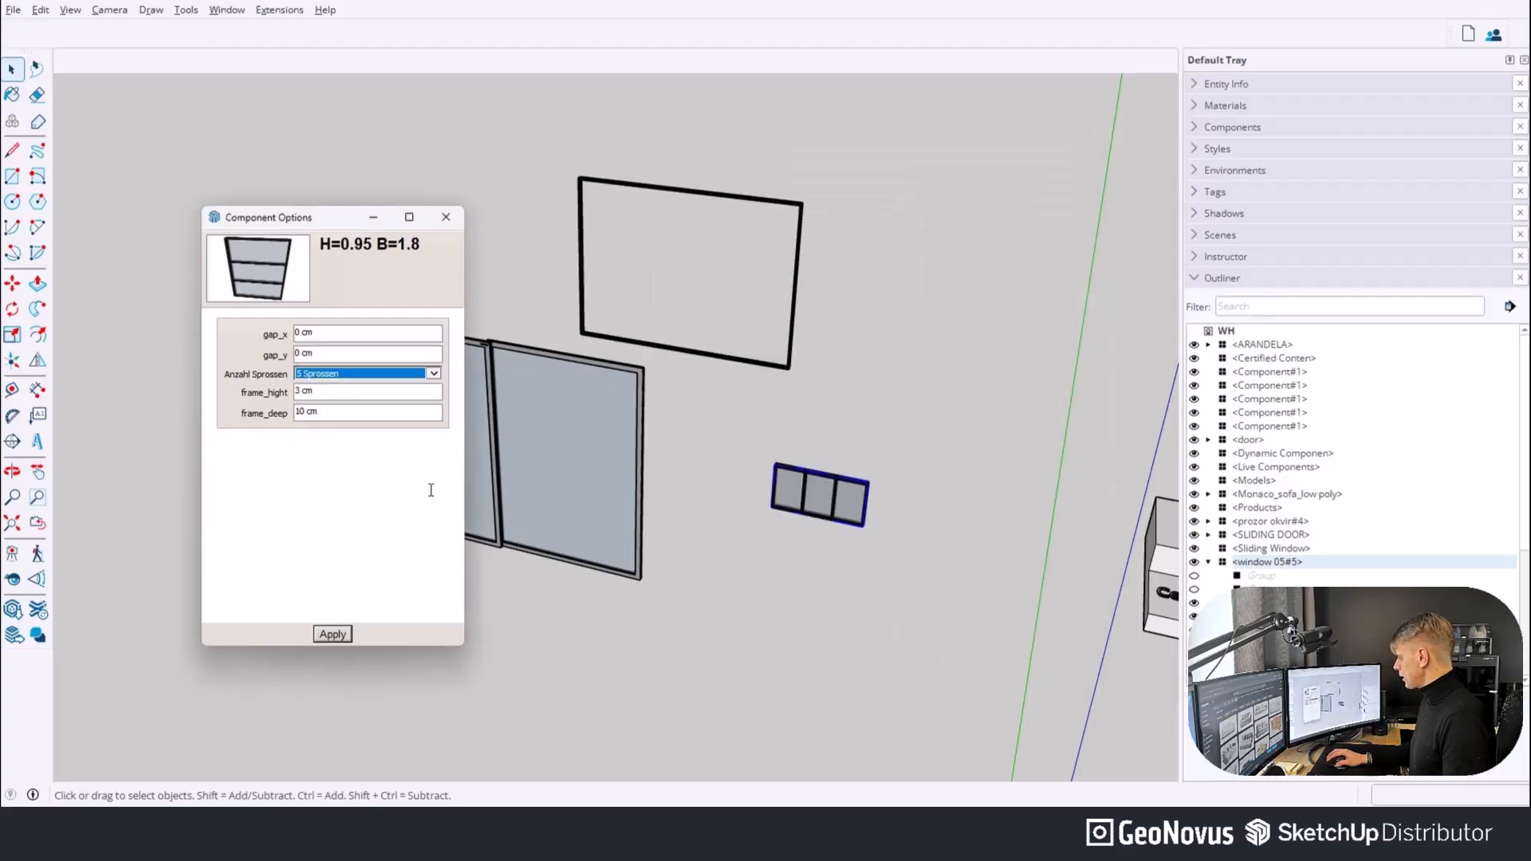
click(319, 634)
scroll(871, 519, up, 6)
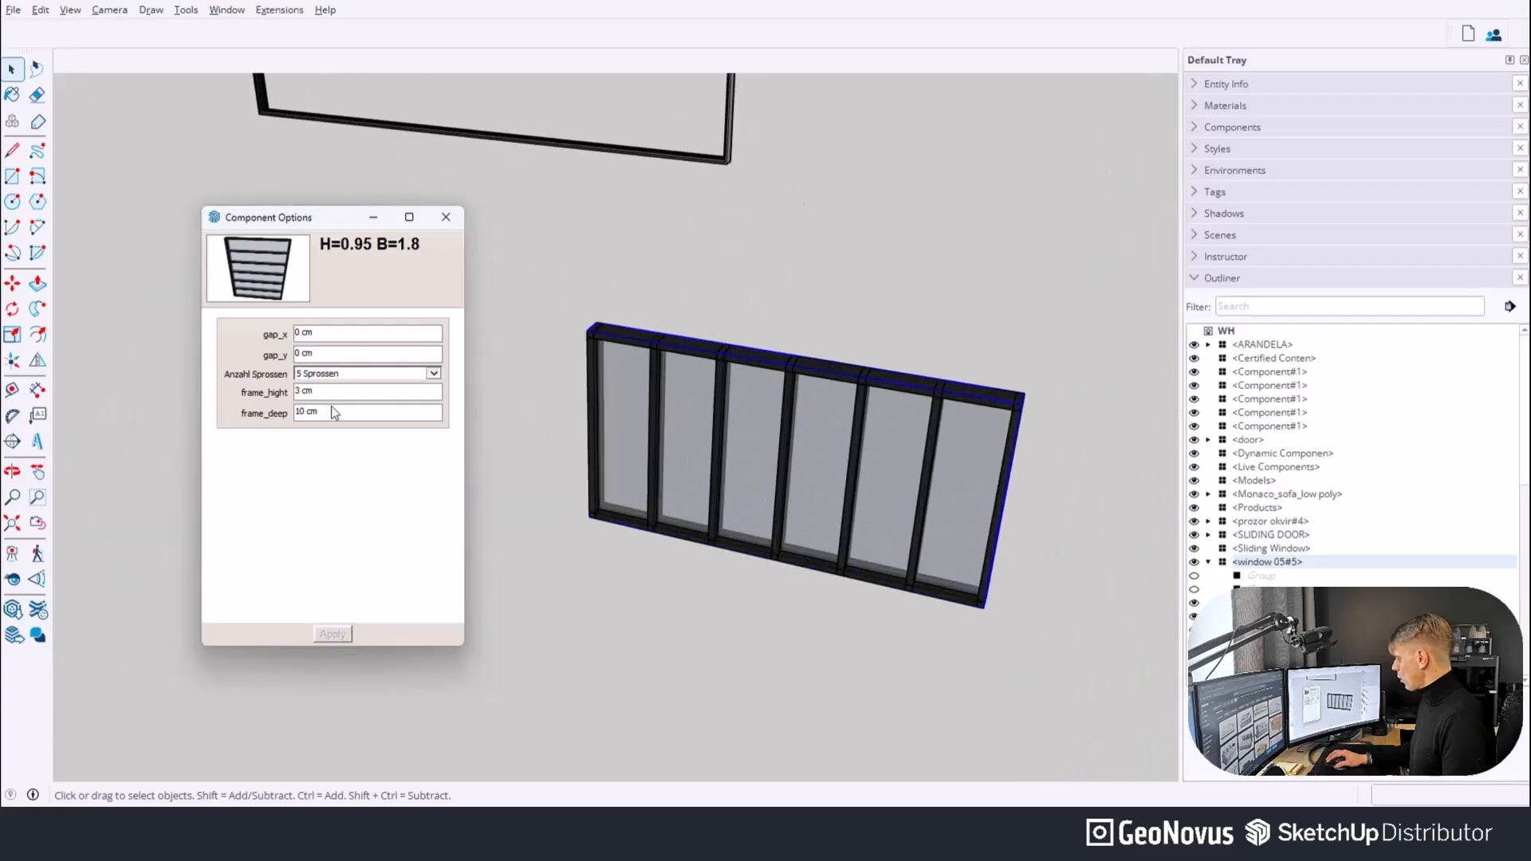
Scale the placed window from its corner by 2.75 along the red axis and 2.00 along the blue axis.
click(633, 505)
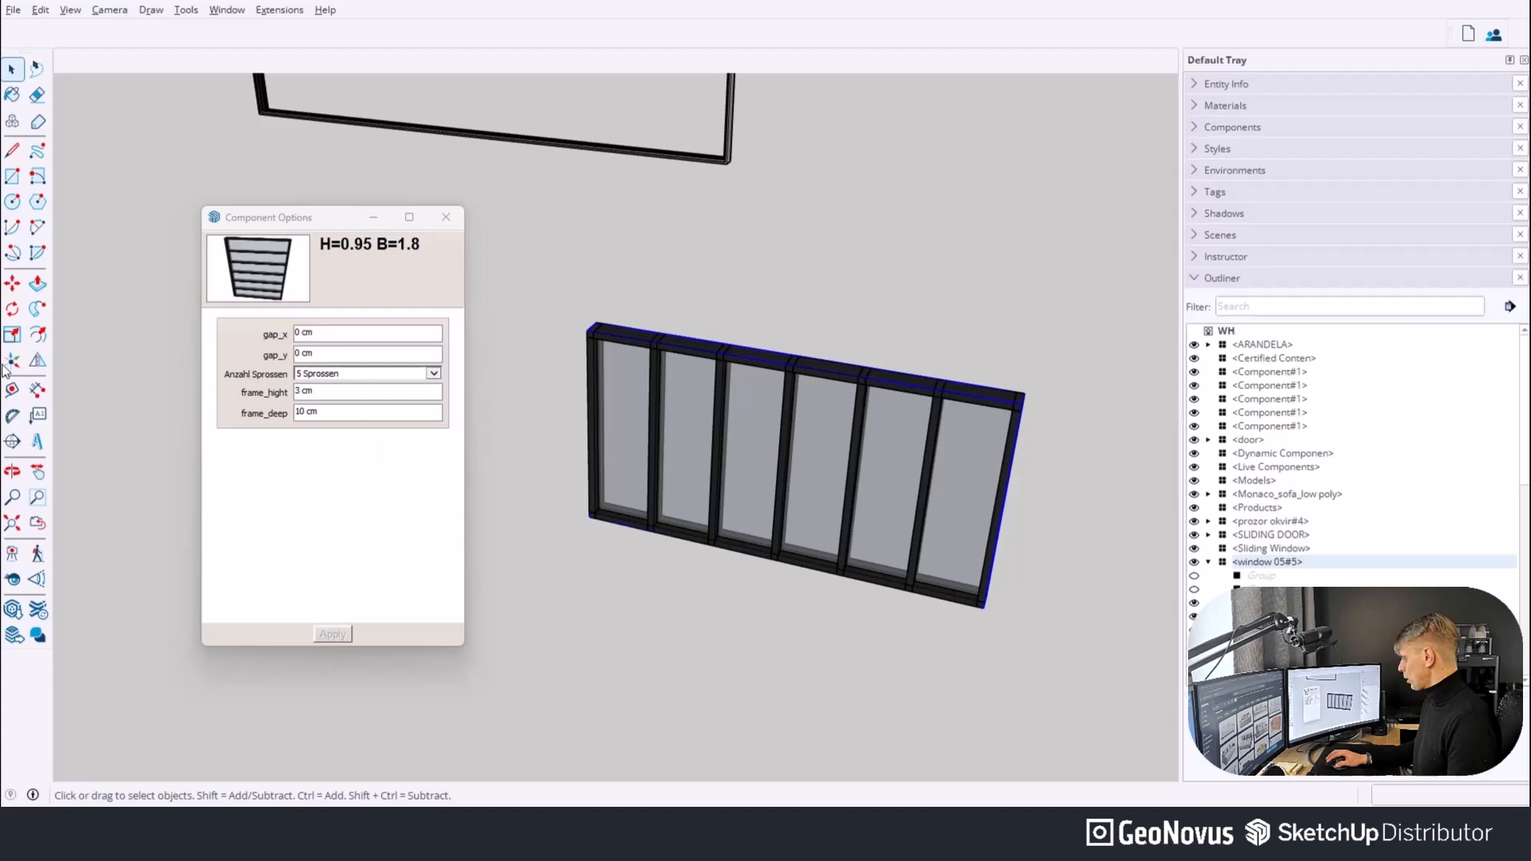
click(12, 334)
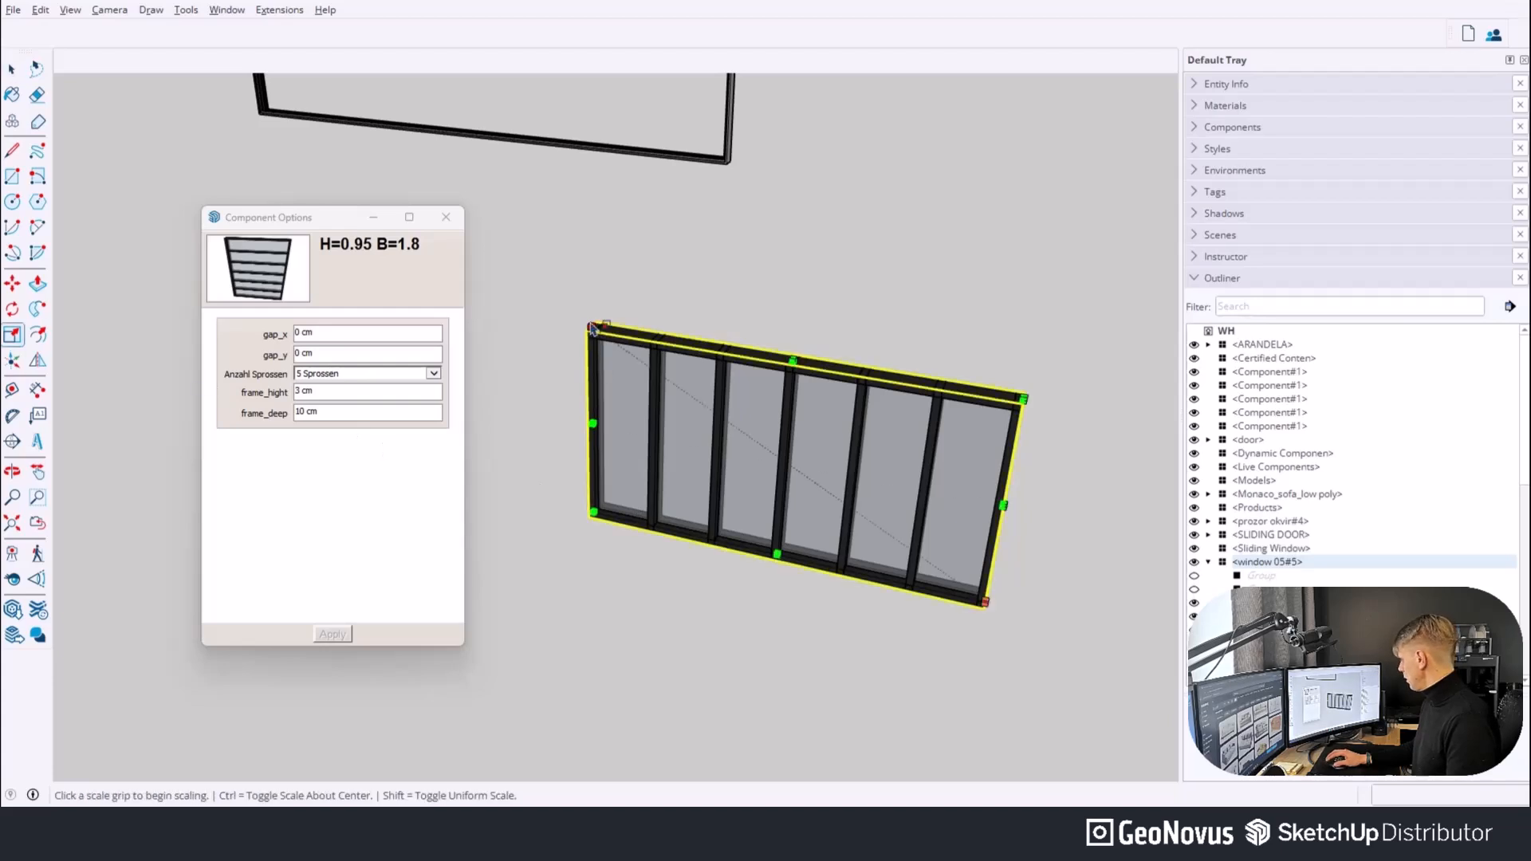
click(591, 326)
scroll(285, 137, down, 2)
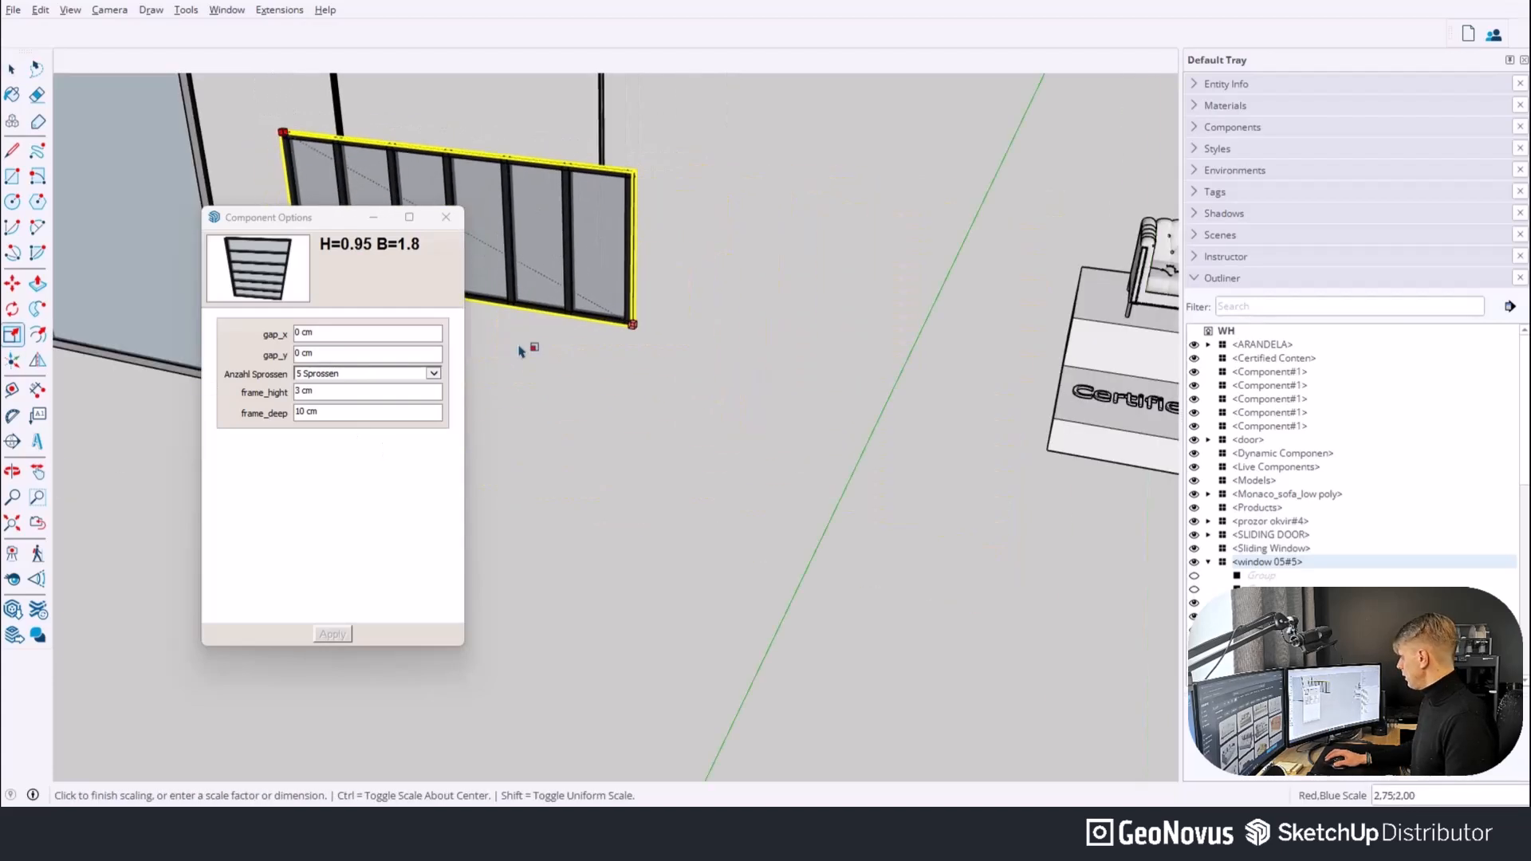
click(528, 346)
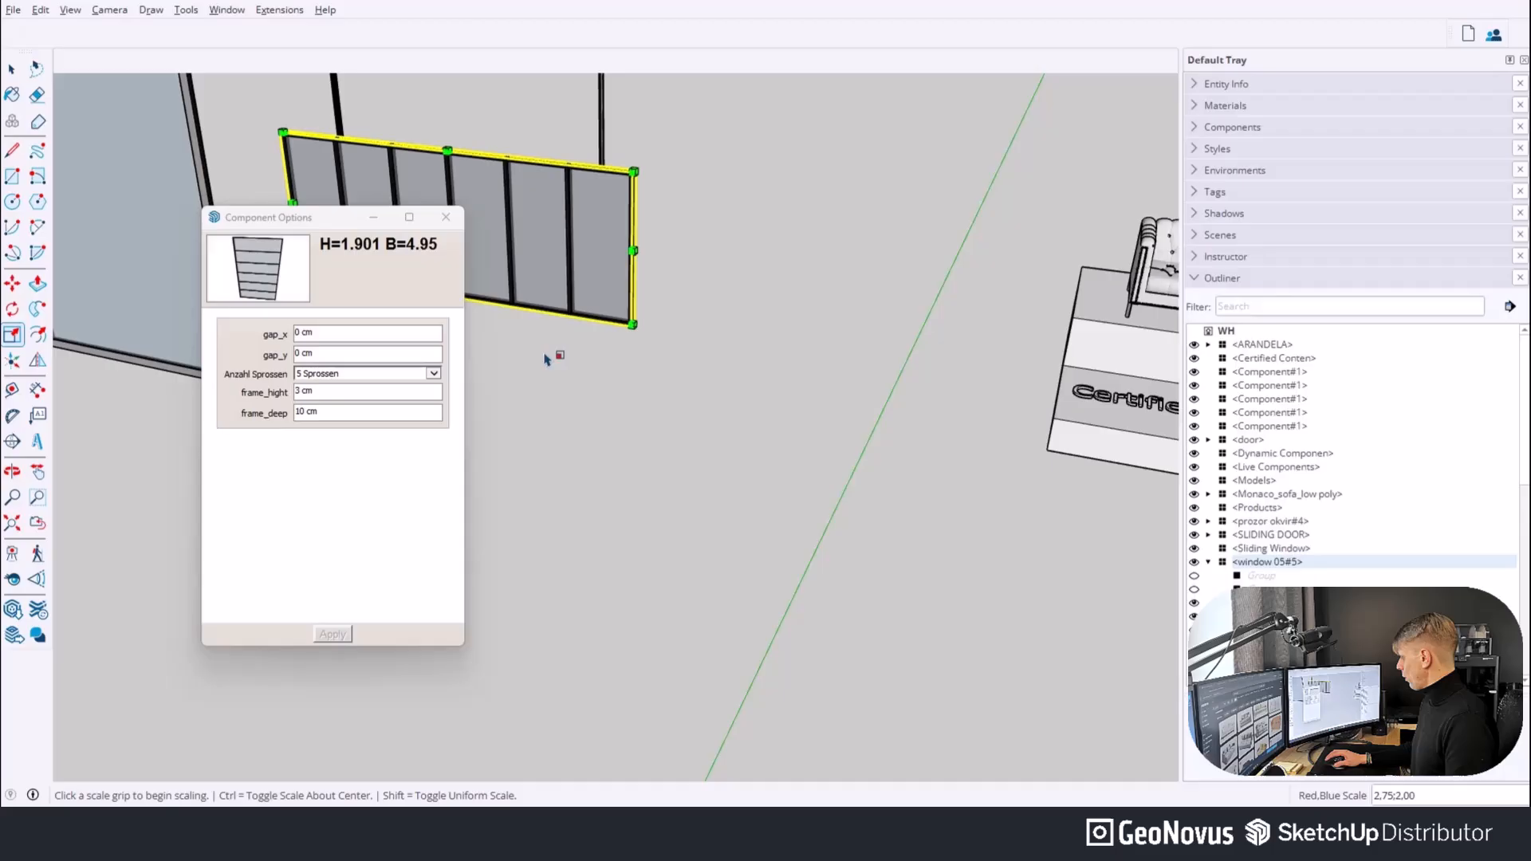
Set the enlarged window's Anzahl Sprossen option to 2 Sprossen, apply it, and reposition the Component Options window.
click(433, 373)
click(363, 347)
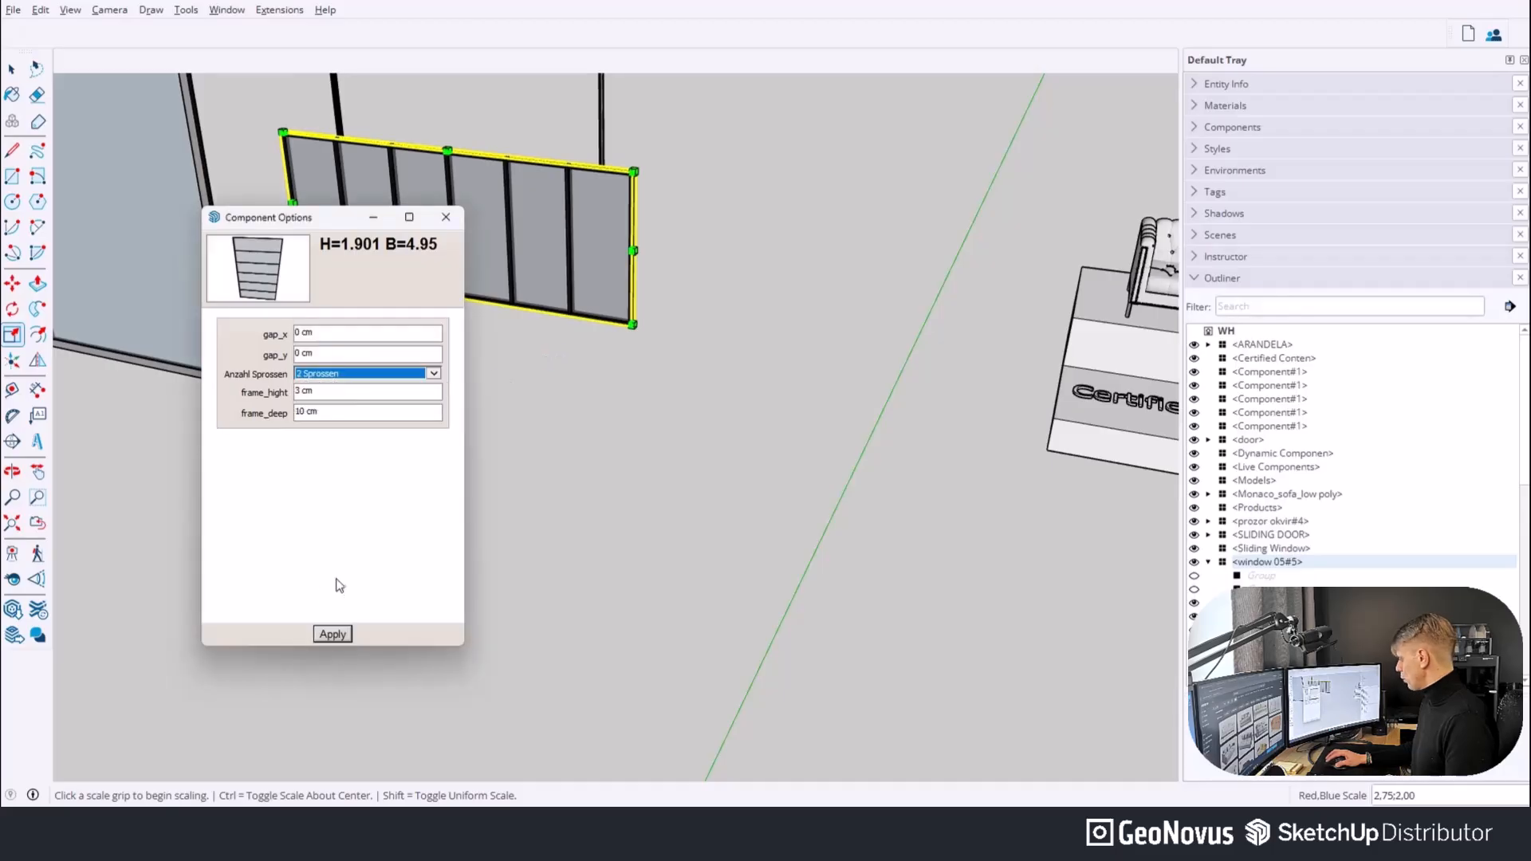
click(325, 635)
drag(311, 229, 832, 229)
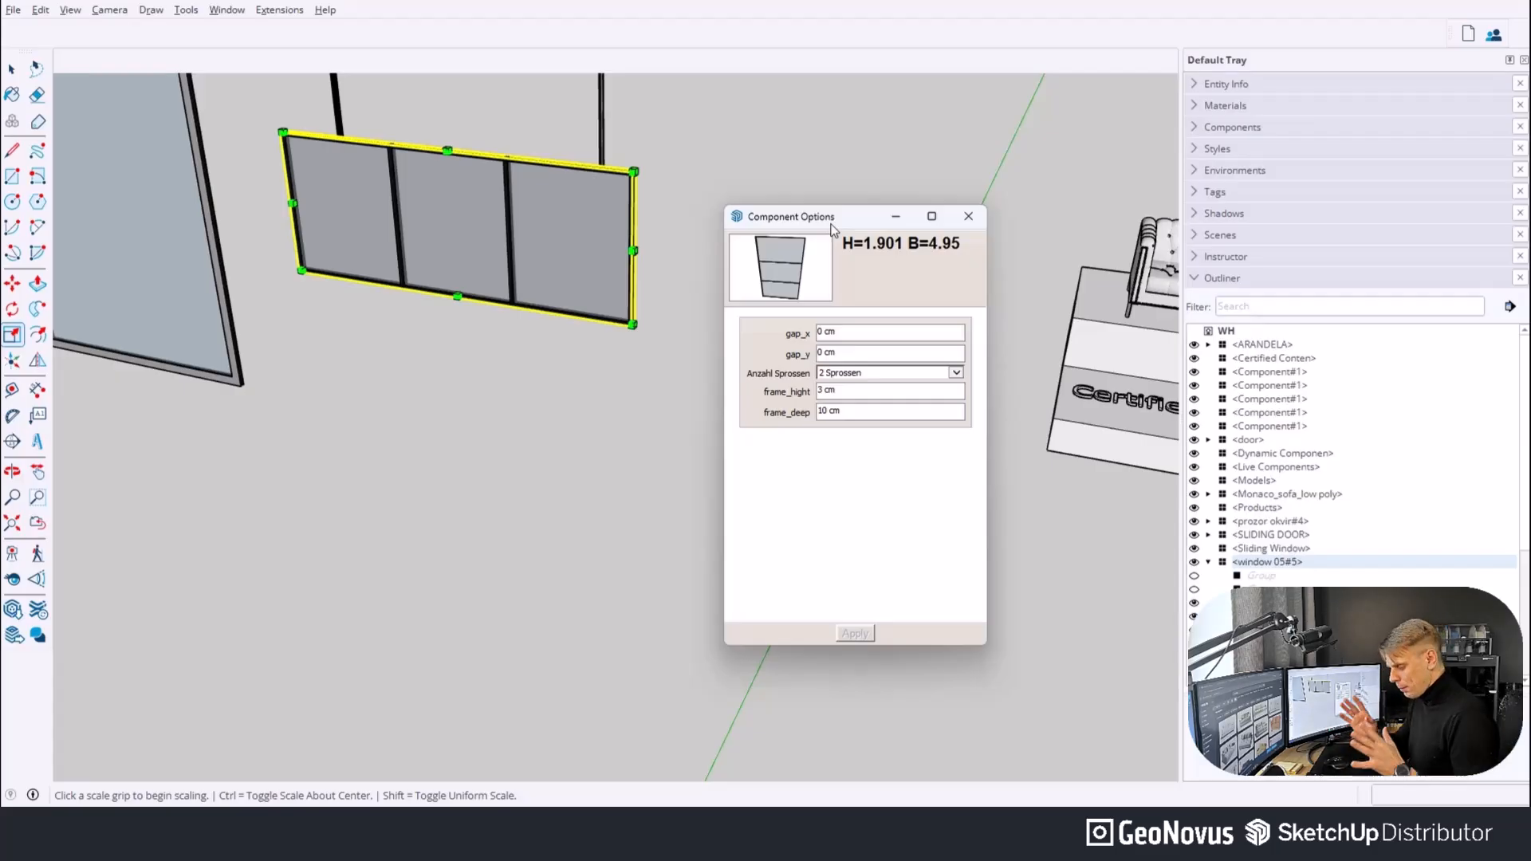
drag(831, 223, 597, 193)
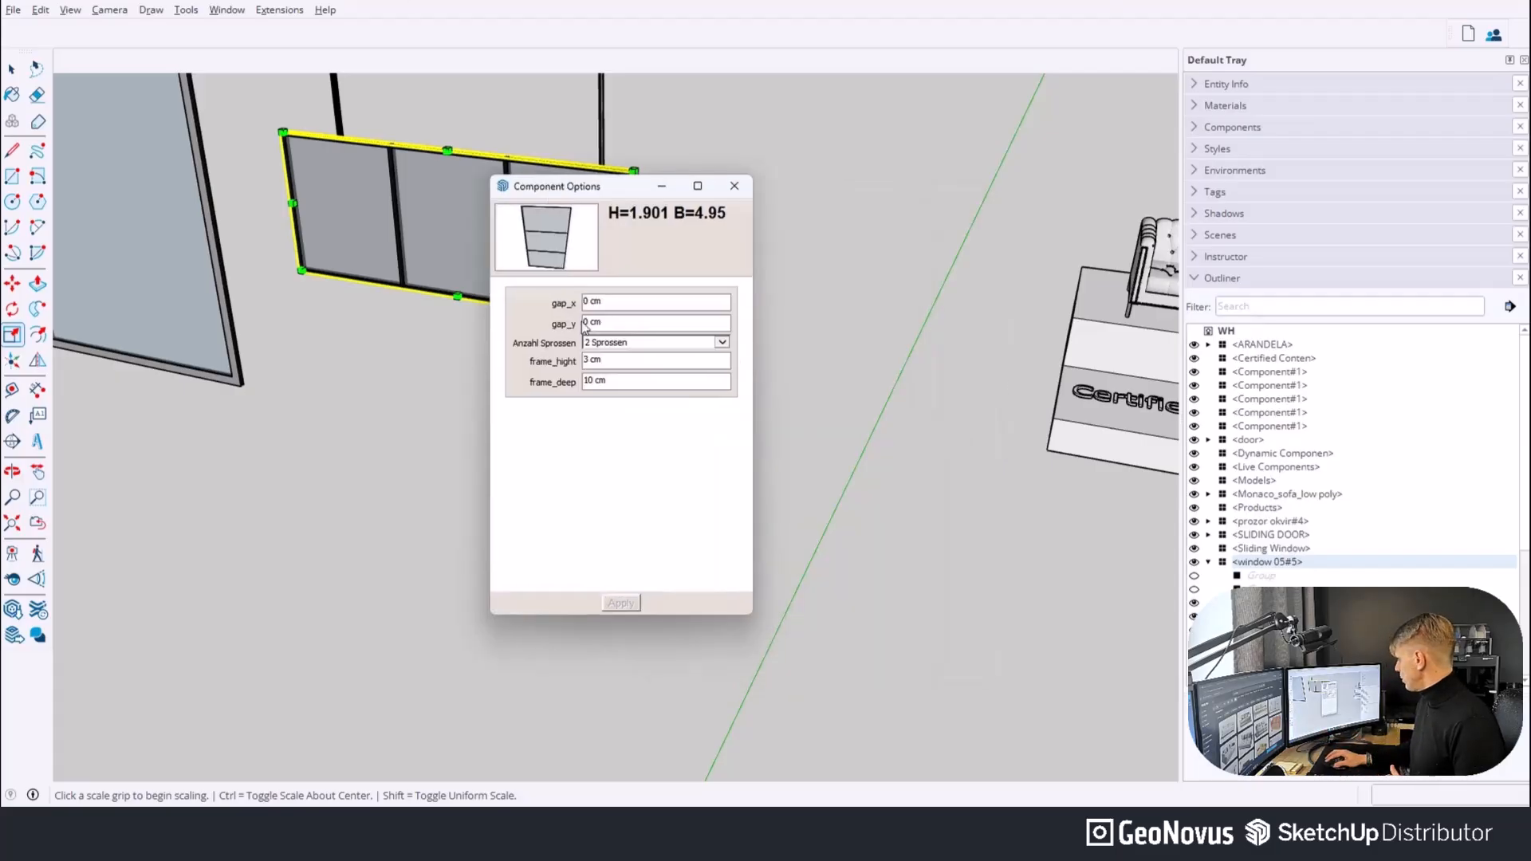
Check the window's gap_y and frame_deep options, apply the options, then close Component Options and leave the Scale tool.
click(622, 322)
click(623, 381)
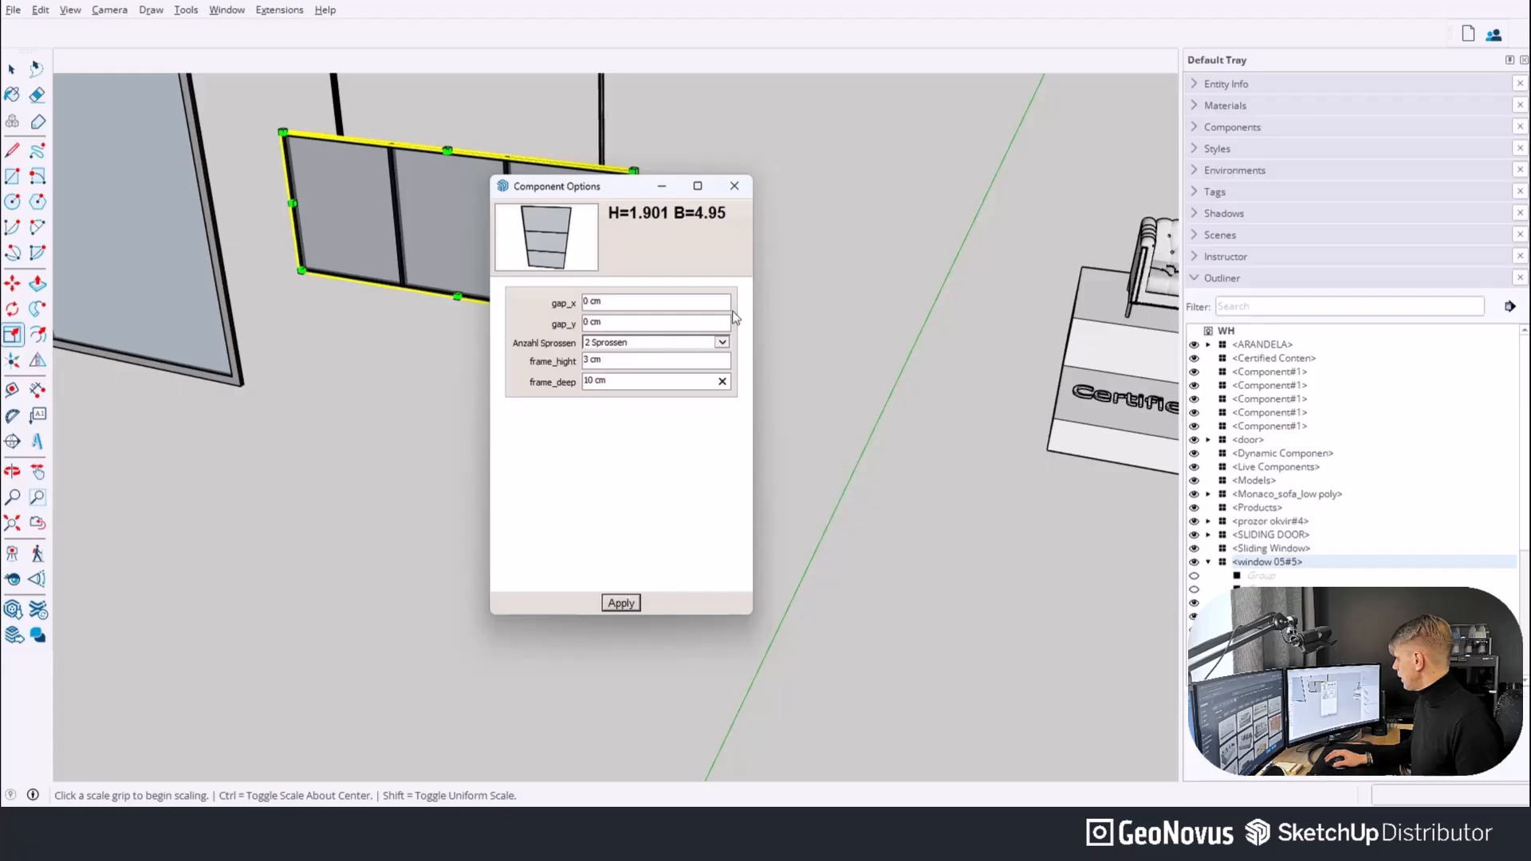
click(629, 604)
click(734, 186)
scroll(396, 470, down, 4)
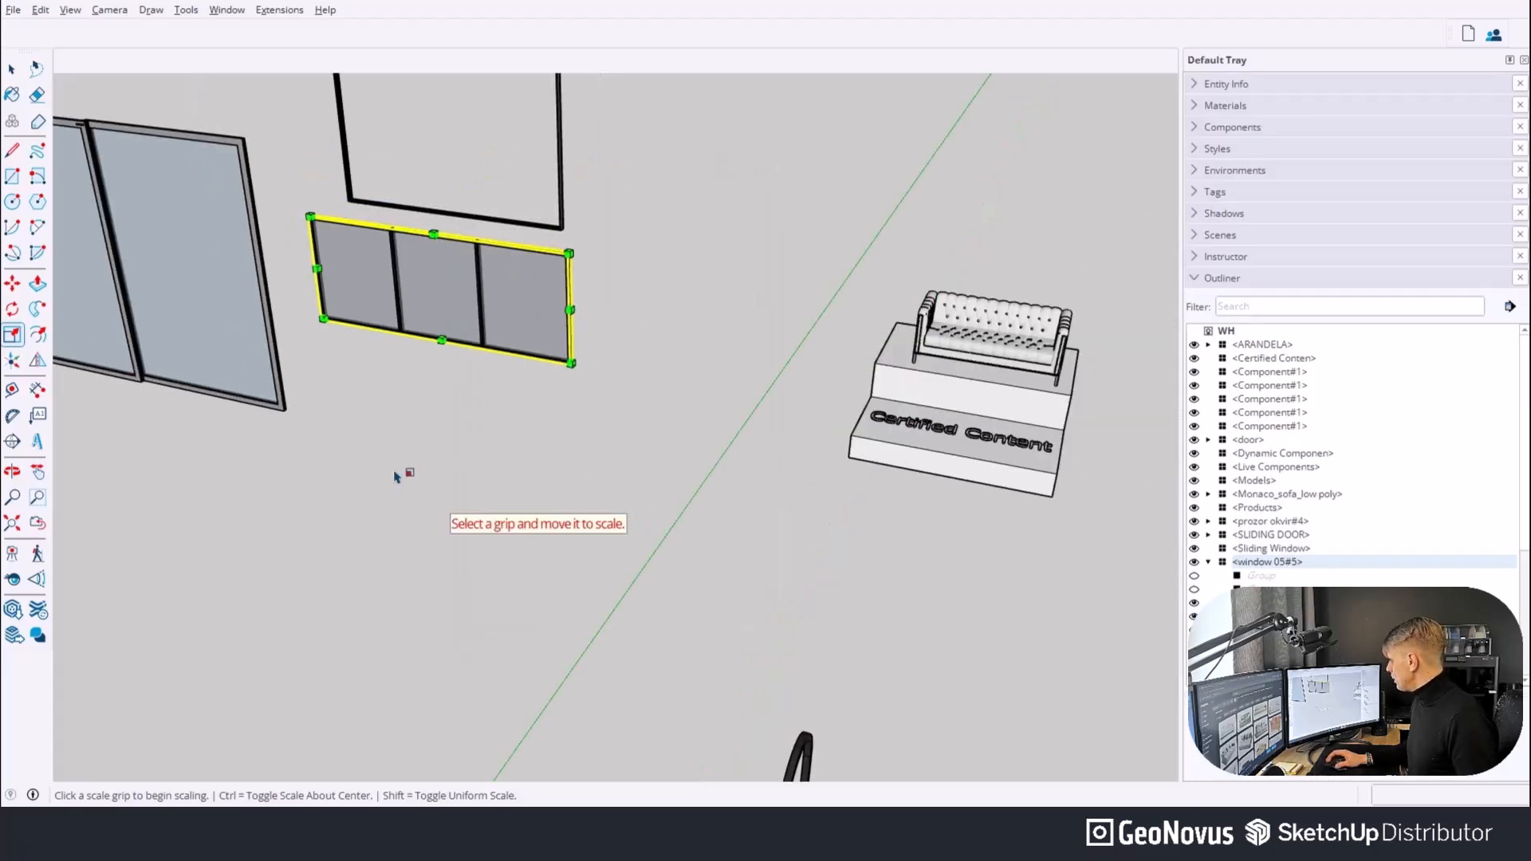
key(space)
Open the door component on the Models stand through its nested groups, down to the geometry of the door leaf.
scroll(443, 259, up, 3)
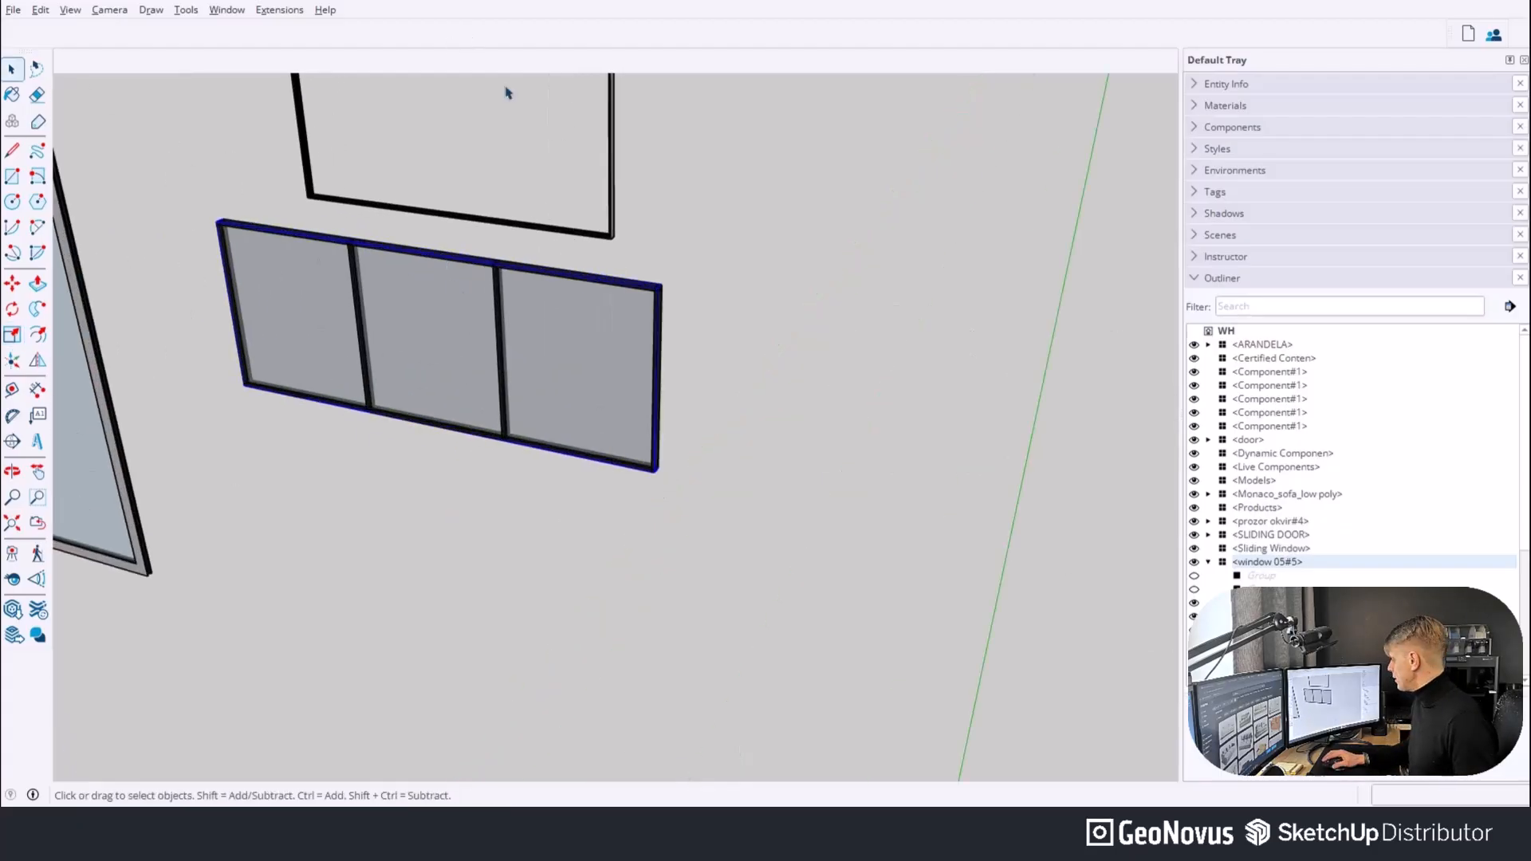
scroll(588, 101, down, 5)
scroll(587, 102, down, 4)
scroll(721, 192, up, 1)
middle_drag(727, 196, 746, 268)
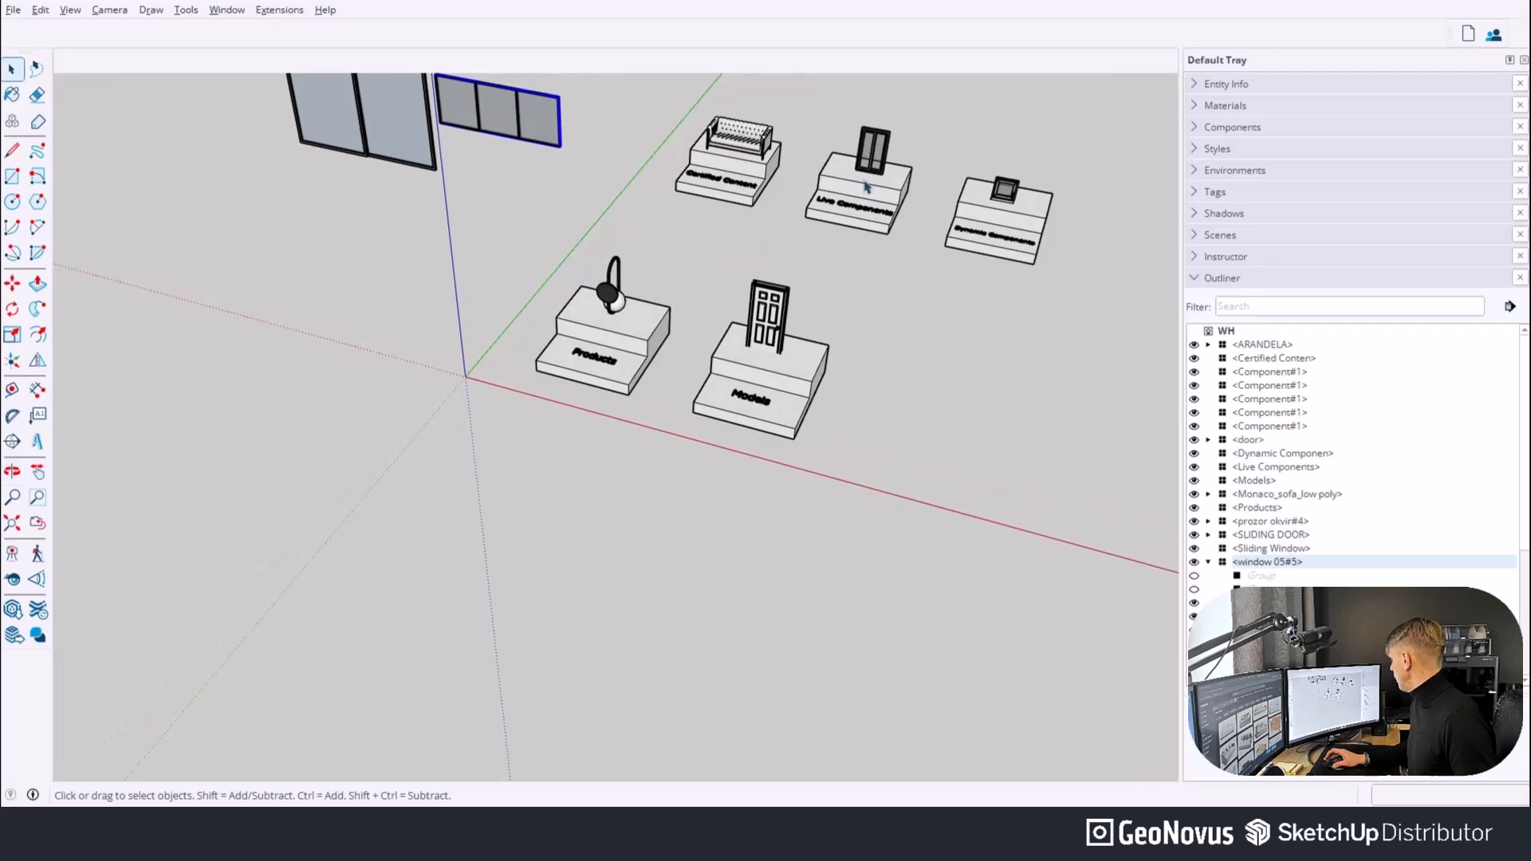
scroll(902, 109, up, 2)
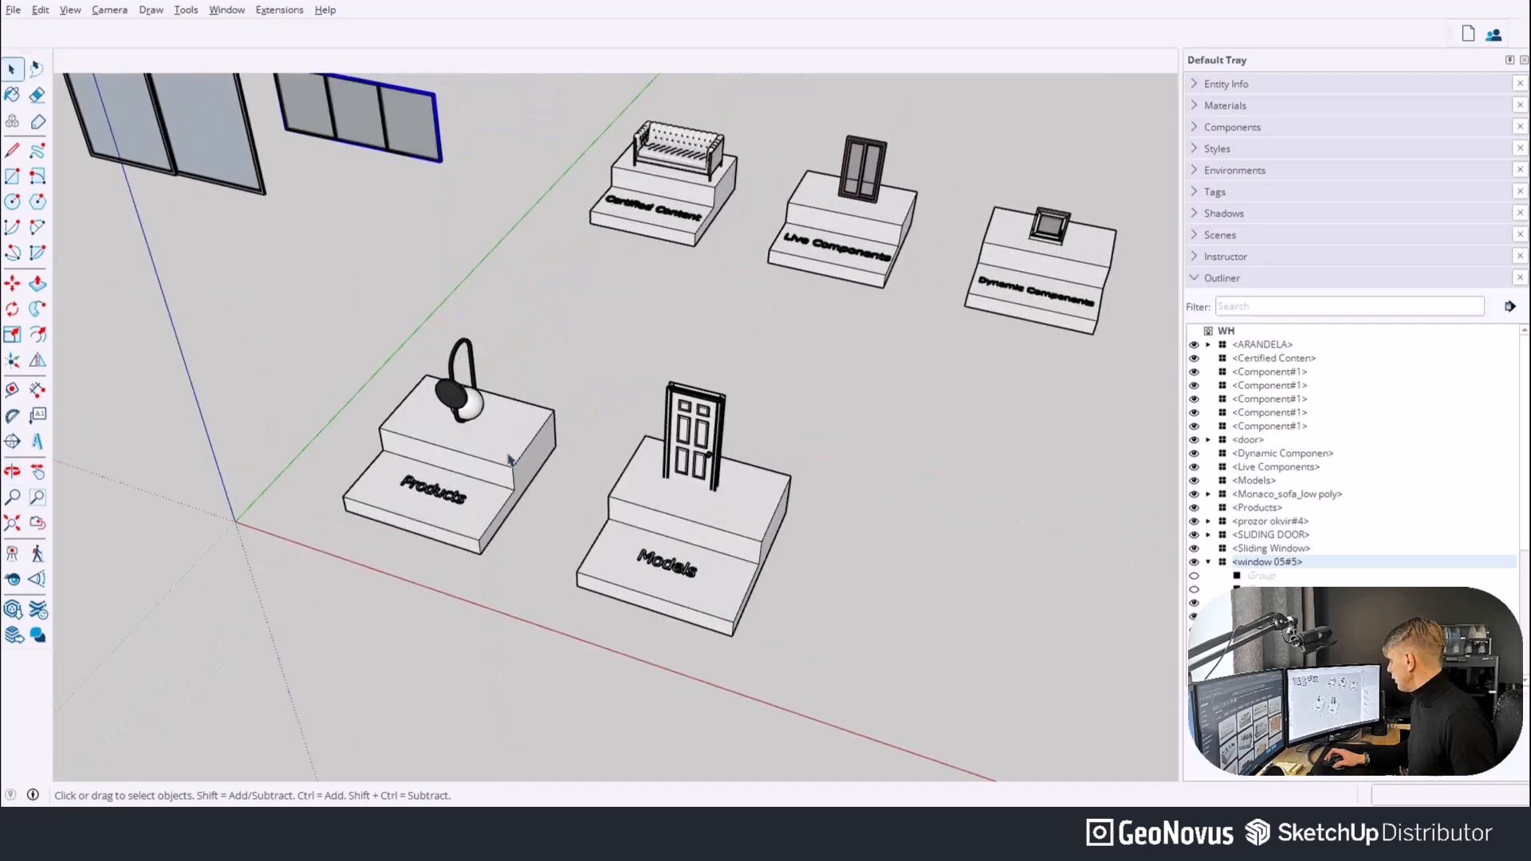
scroll(476, 435, up, 1)
click(732, 435)
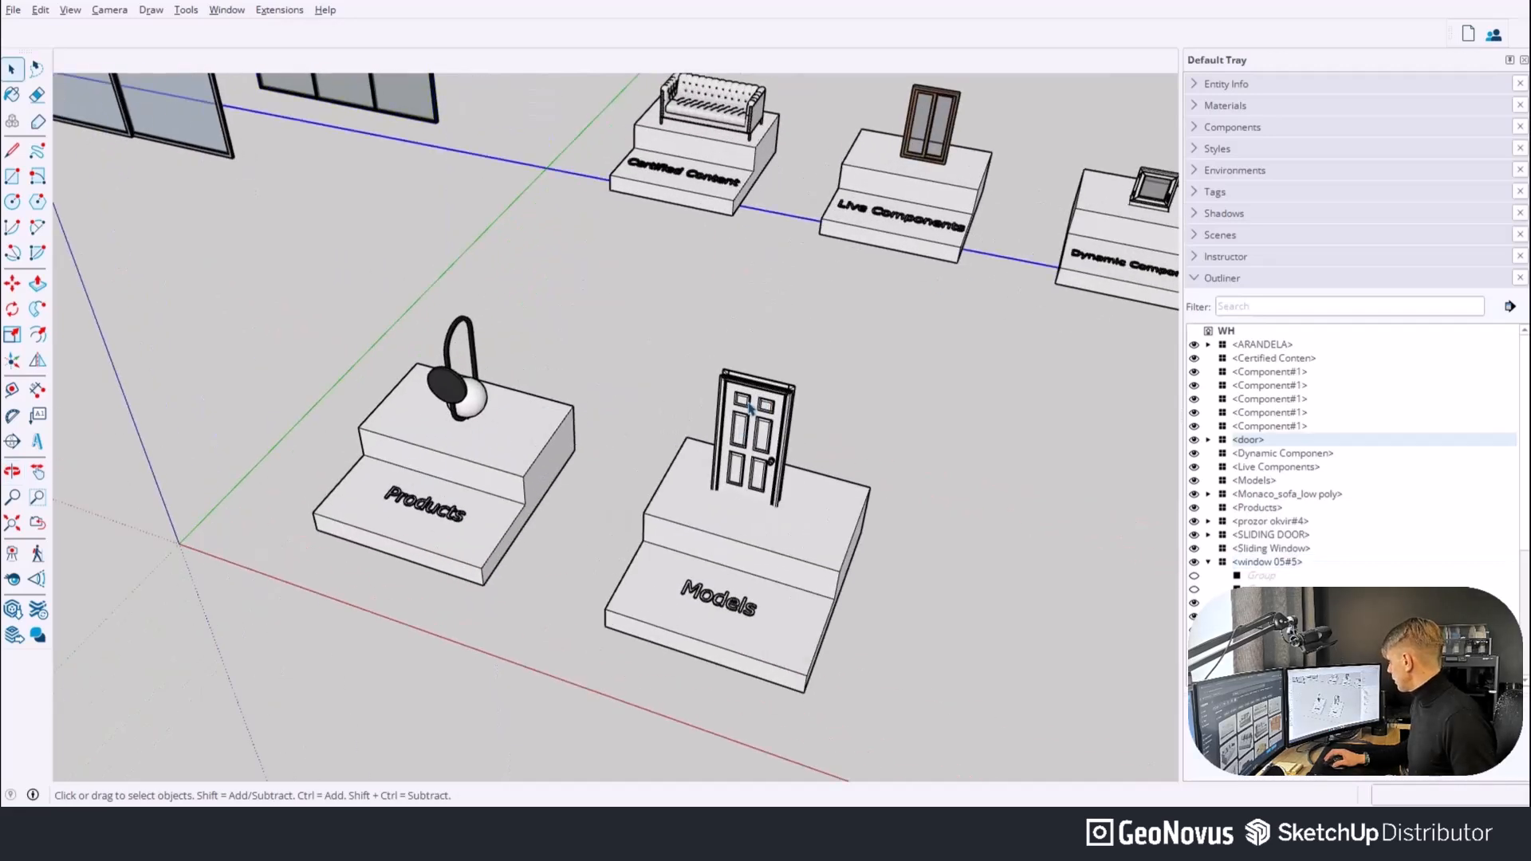
scroll(773, 423, up, 2)
double_click(706, 376)
scroll(705, 384, up, 3)
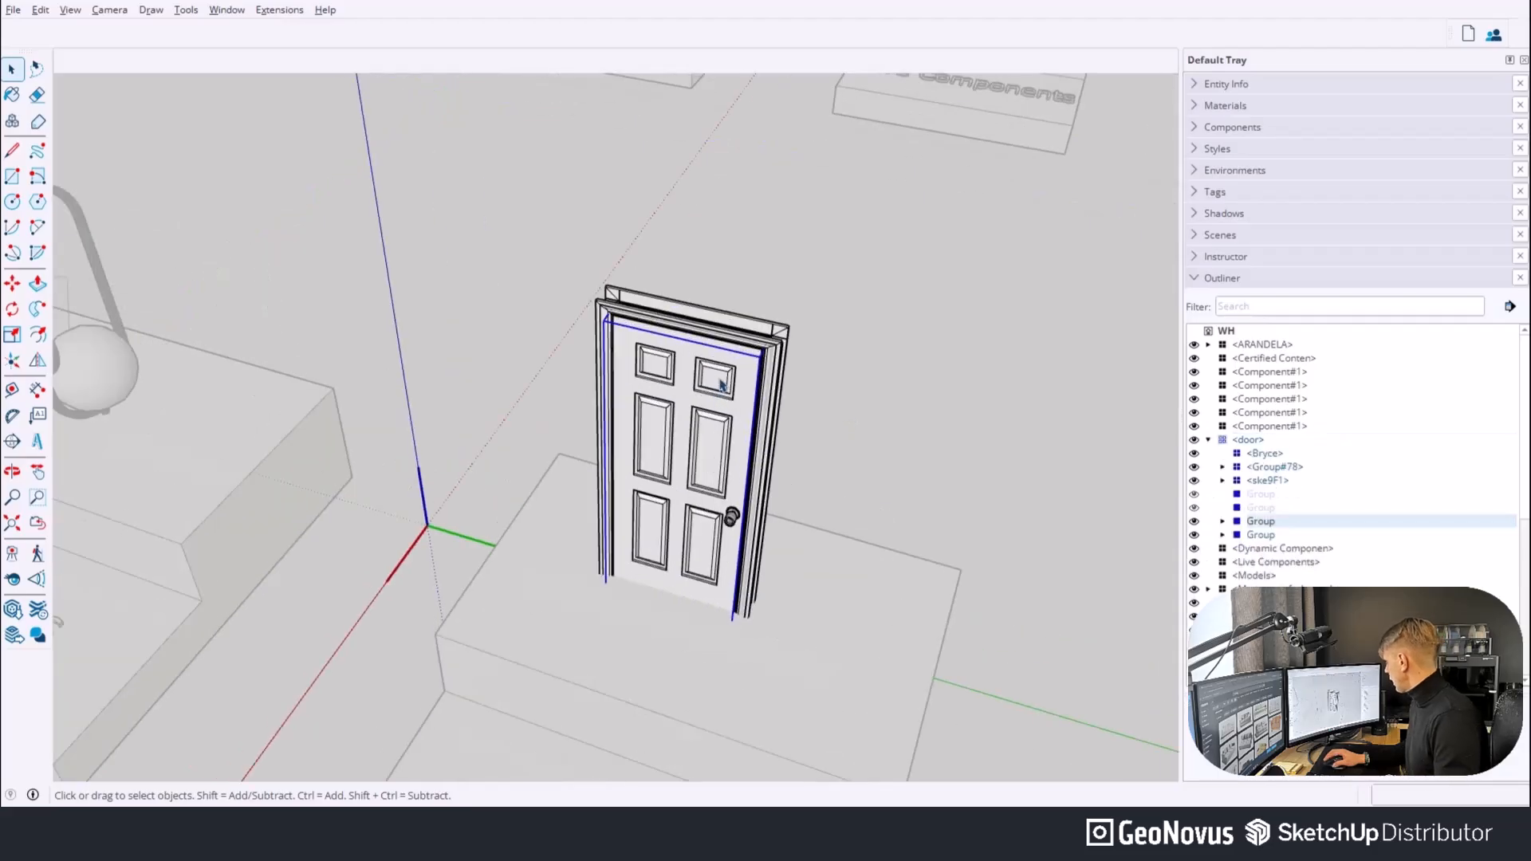
triple_click(705, 386)
scroll(714, 379, up, 3)
triple_click(716, 376)
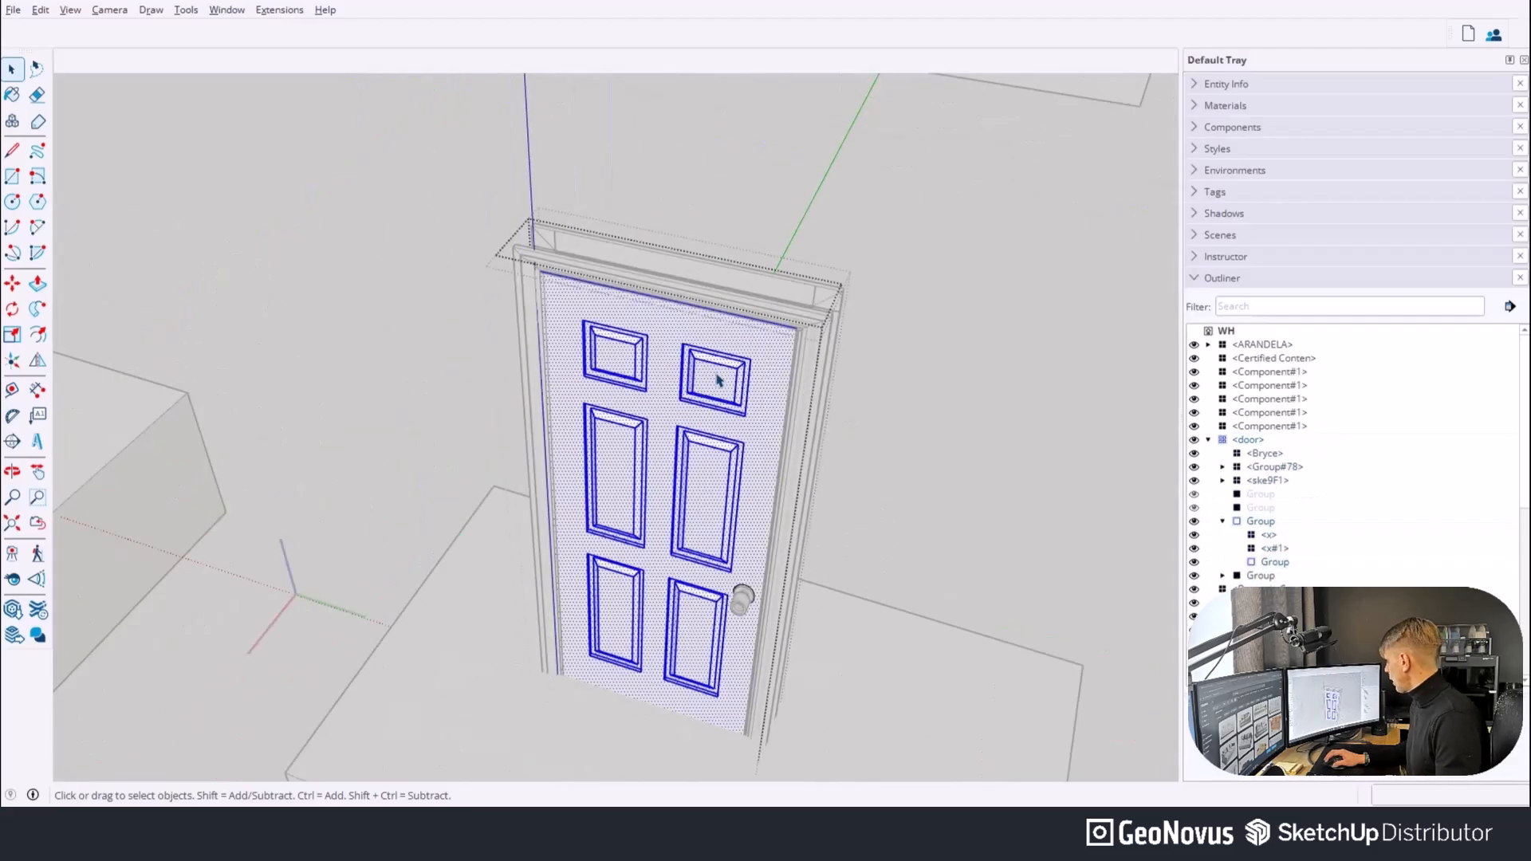
Push/Pull the inner face of the door leaf's upper-right panel outward and exit all the door's nested groups.
scroll(716, 376, up, 2)
key(p)
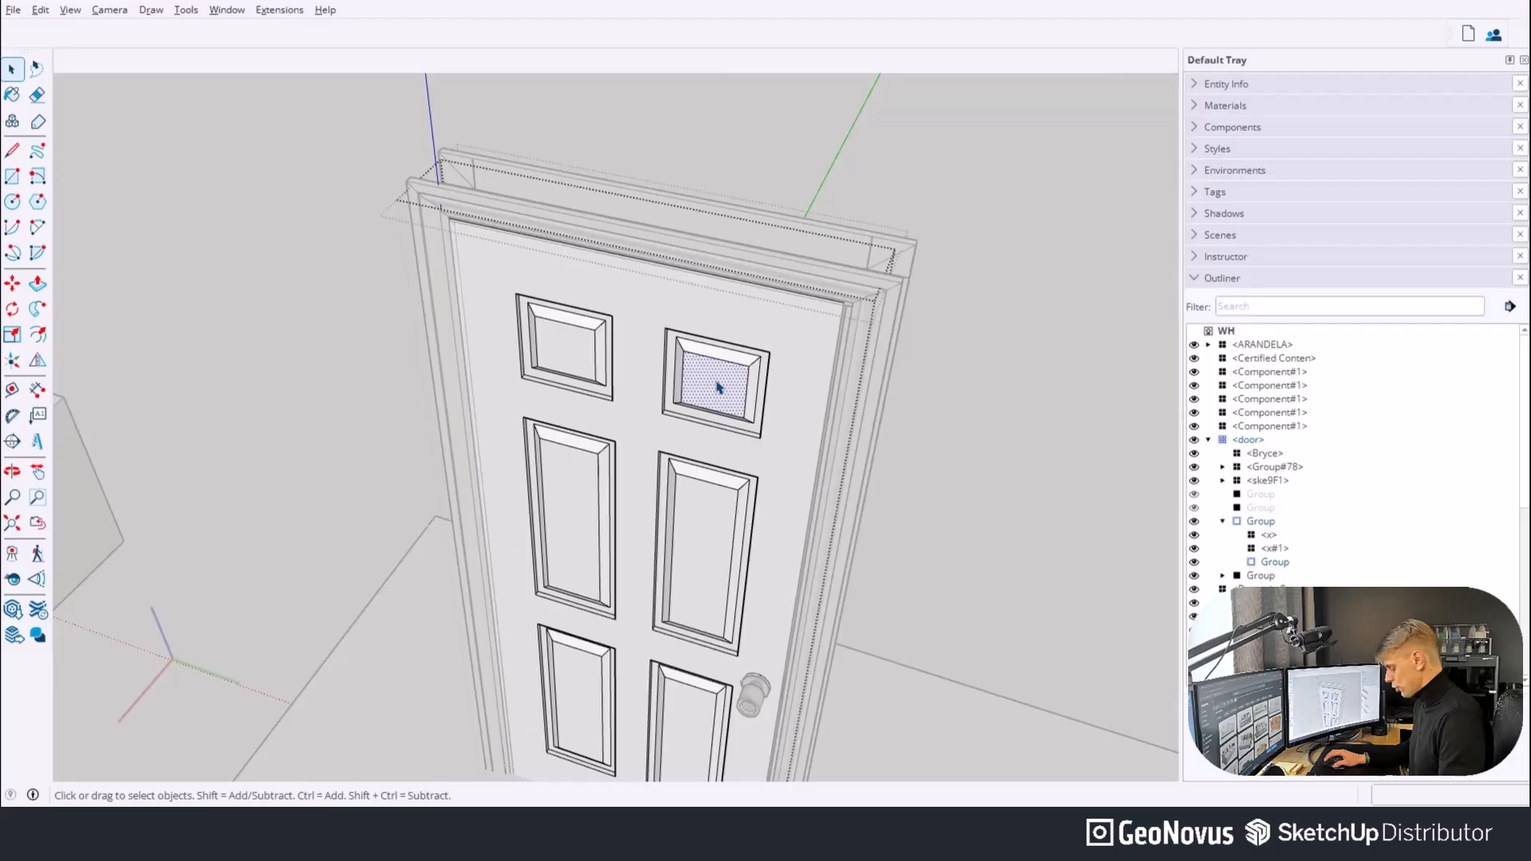
click(703, 397)
key(space)
click(796, 259)
click(801, 208)
click(806, 157)
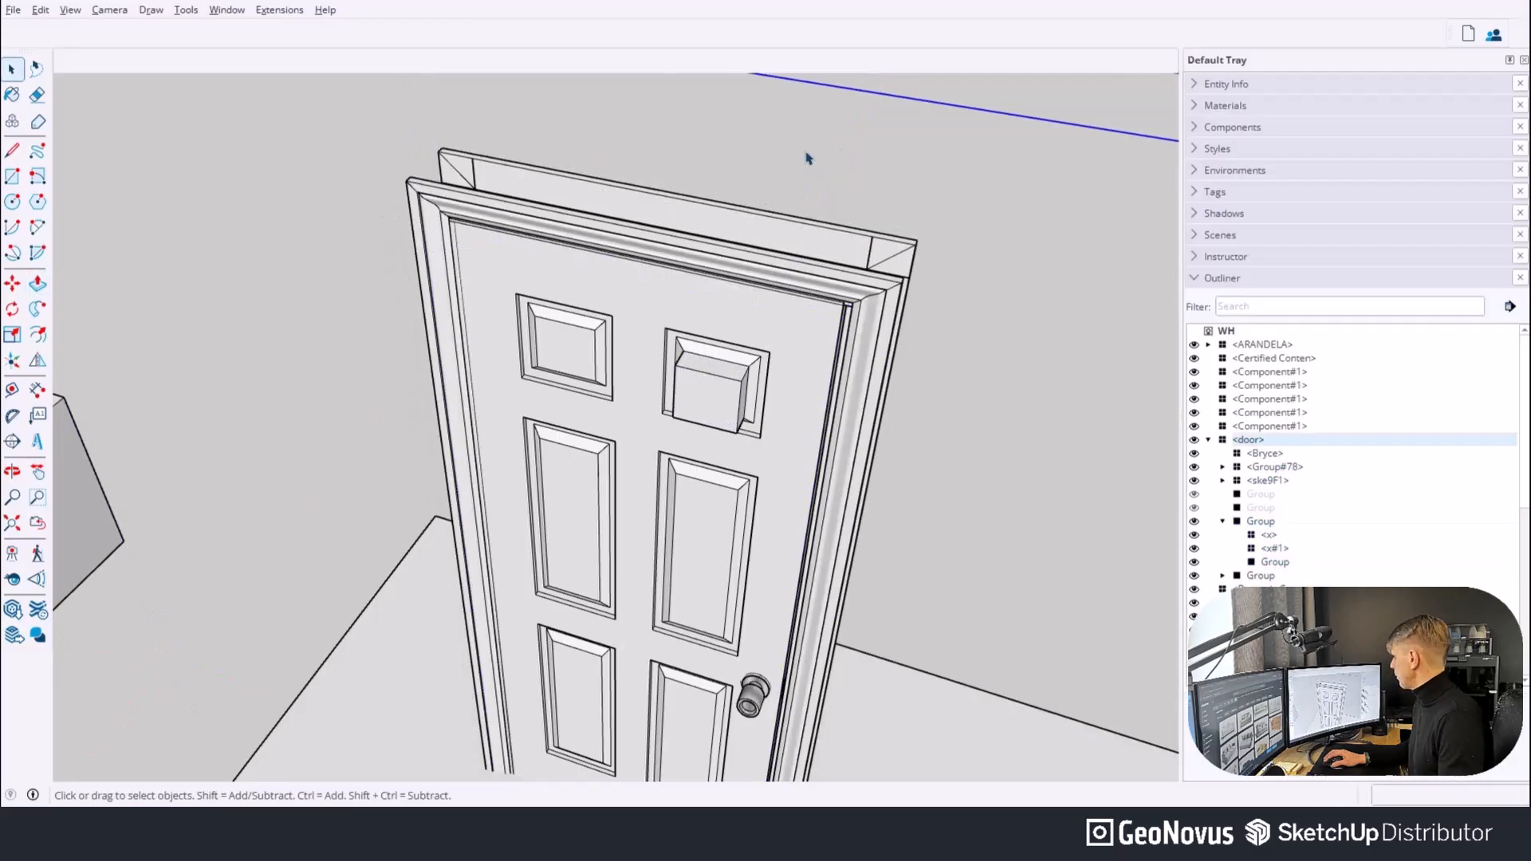
click(803, 154)
scroll(612, 249, down, 3)
scroll(614, 253, down, 10)
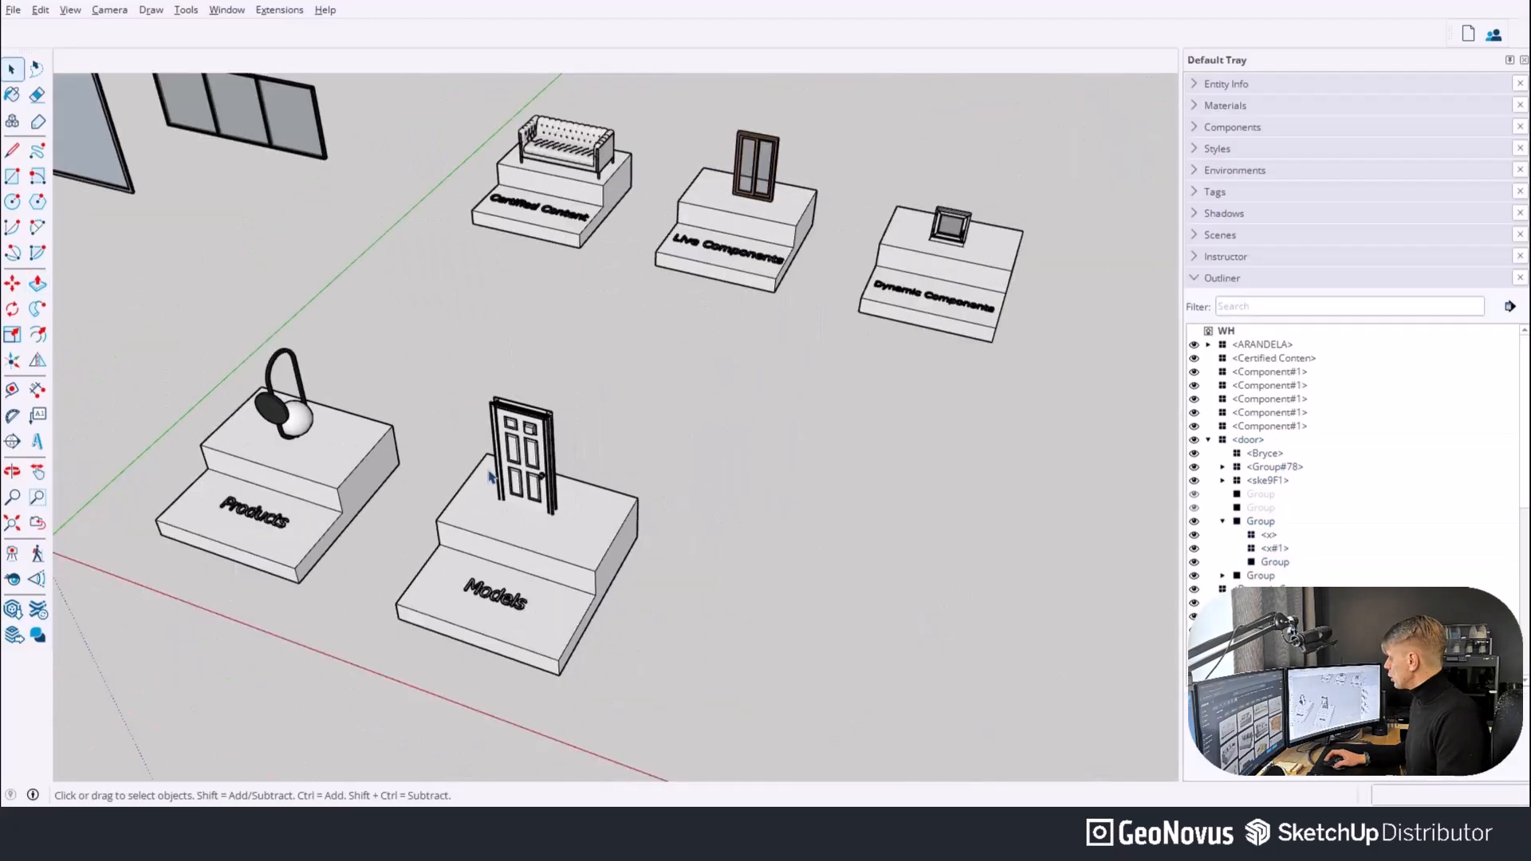
Examine the frame and mullions of the enlarged three-pane dynamic window up close.
scroll(345, 281, up, 10)
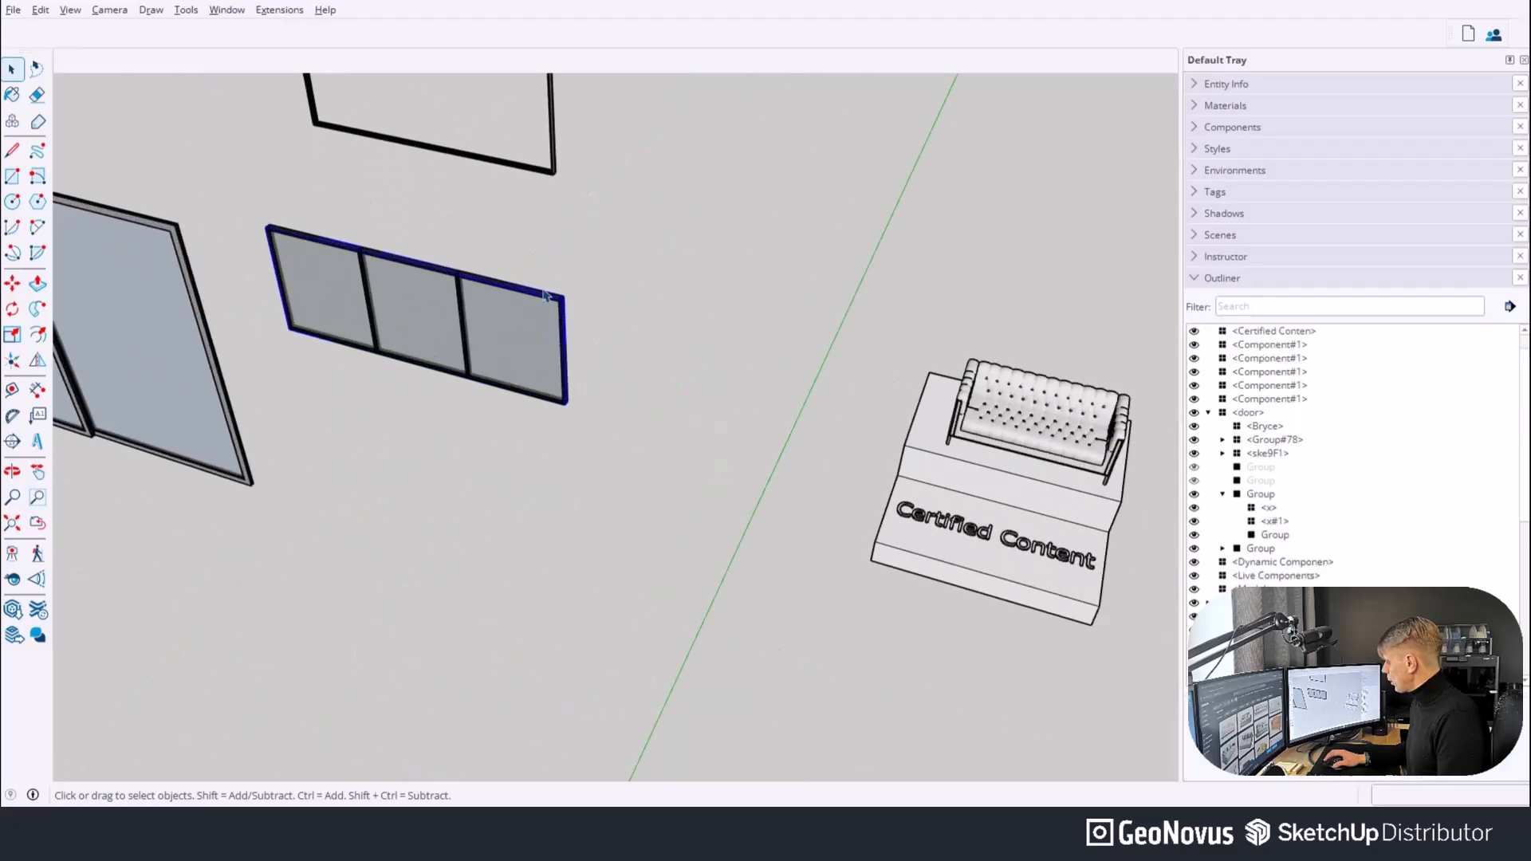
scroll(456, 263, down, 2)
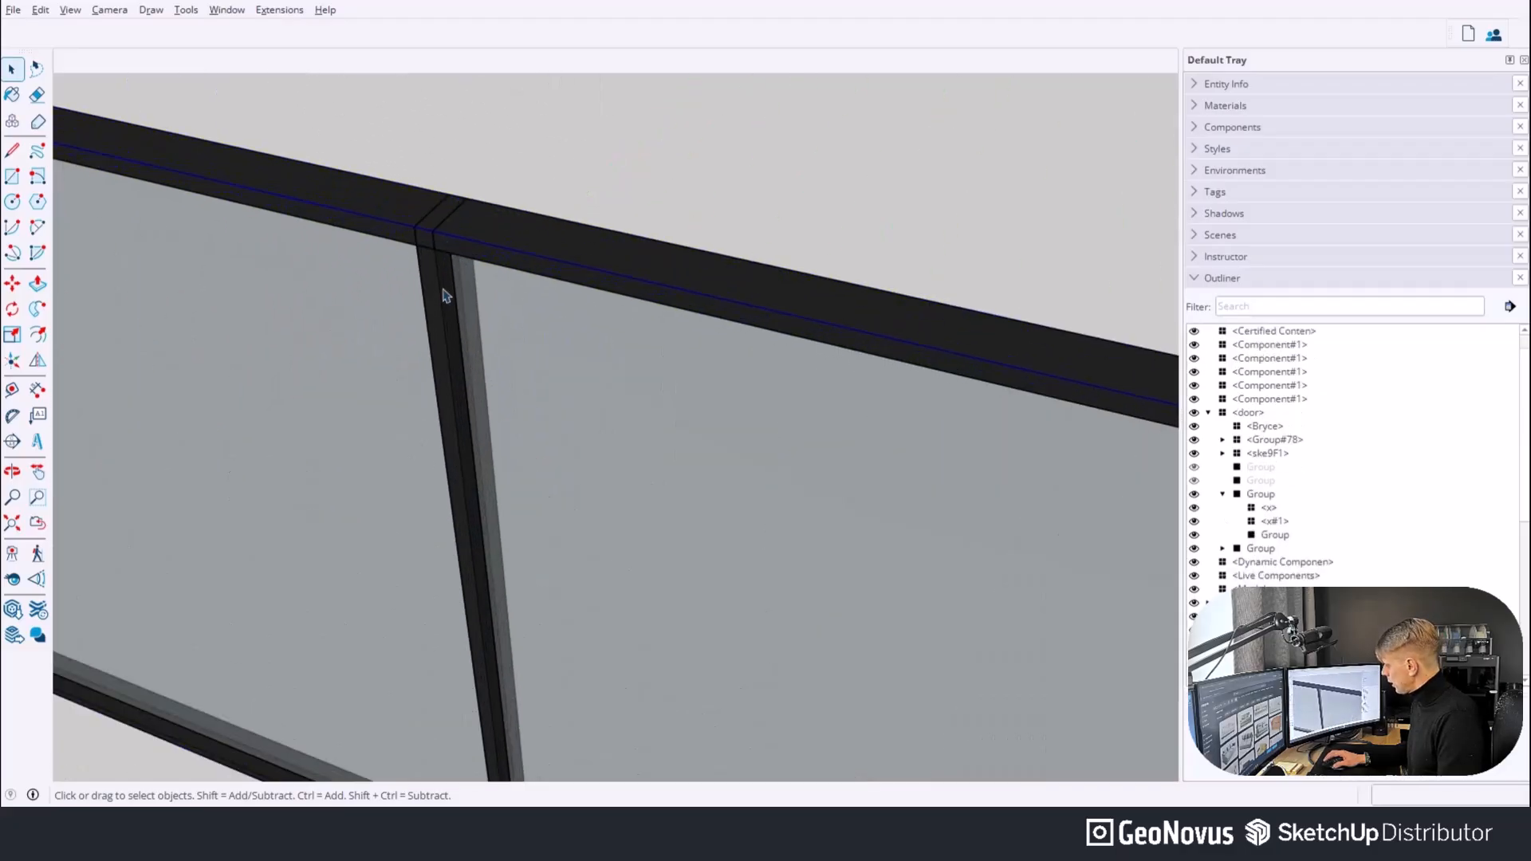
scroll(445, 183, down, 3)
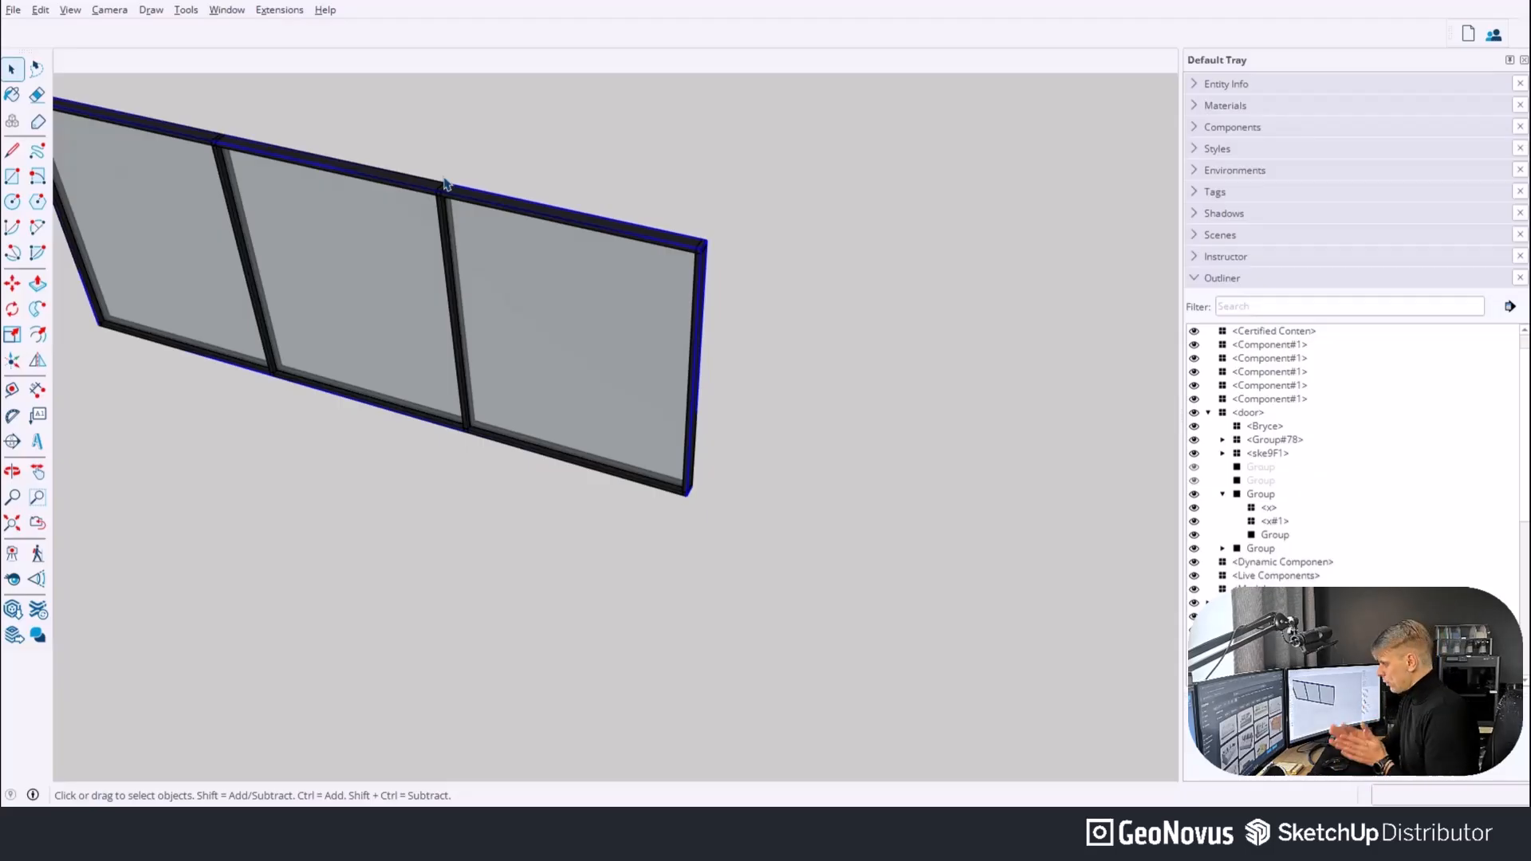
Explode the enlarged three-pane dynamic window into its separate parts.
middle_drag(444, 181, 462, 160)
scroll(462, 161, down, 3)
click(493, 554)
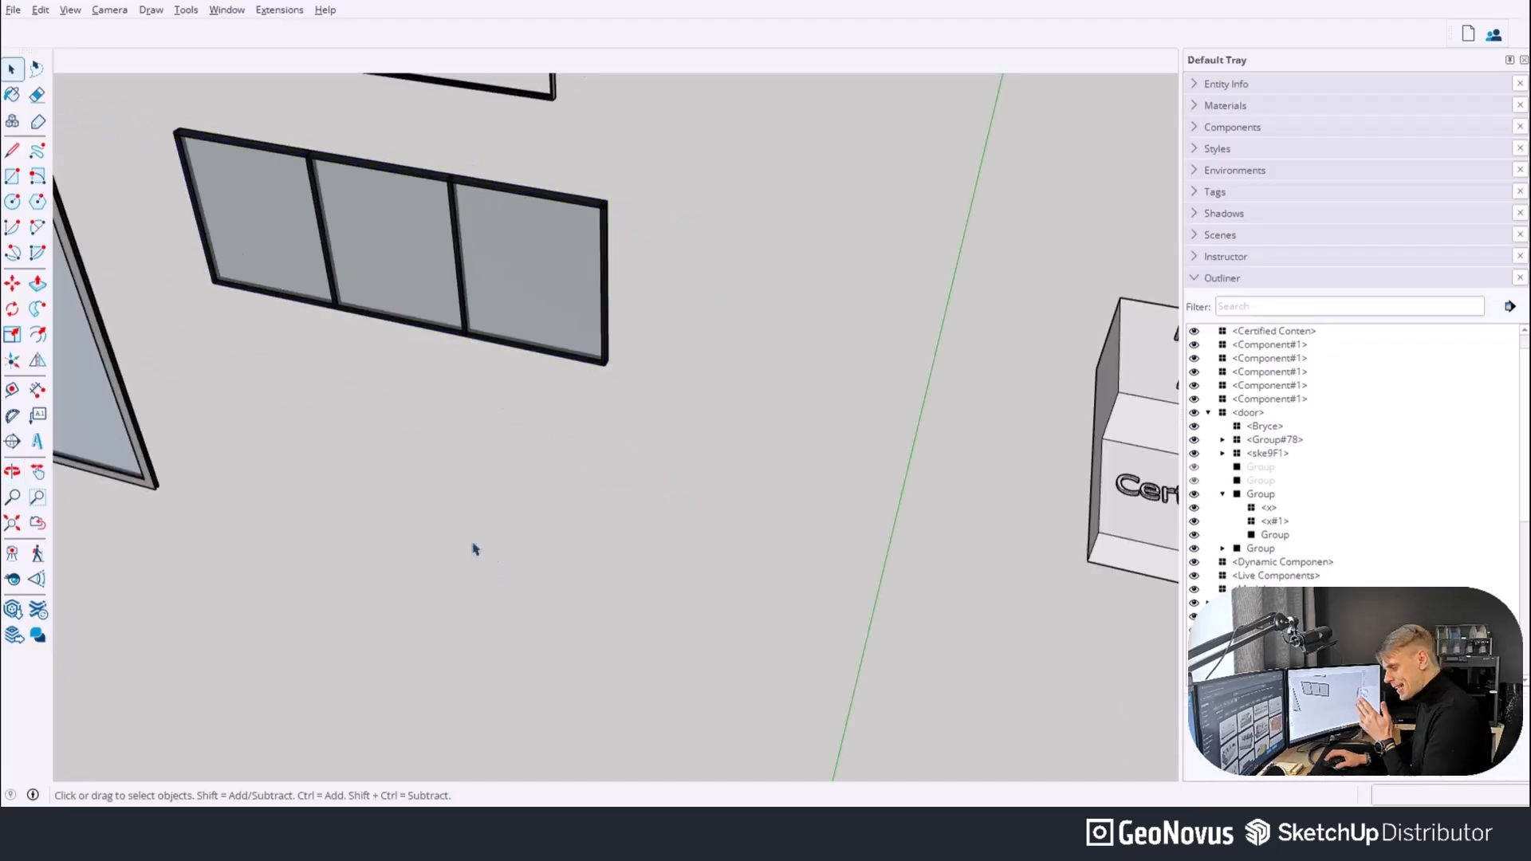
scroll(472, 548, down, 2)
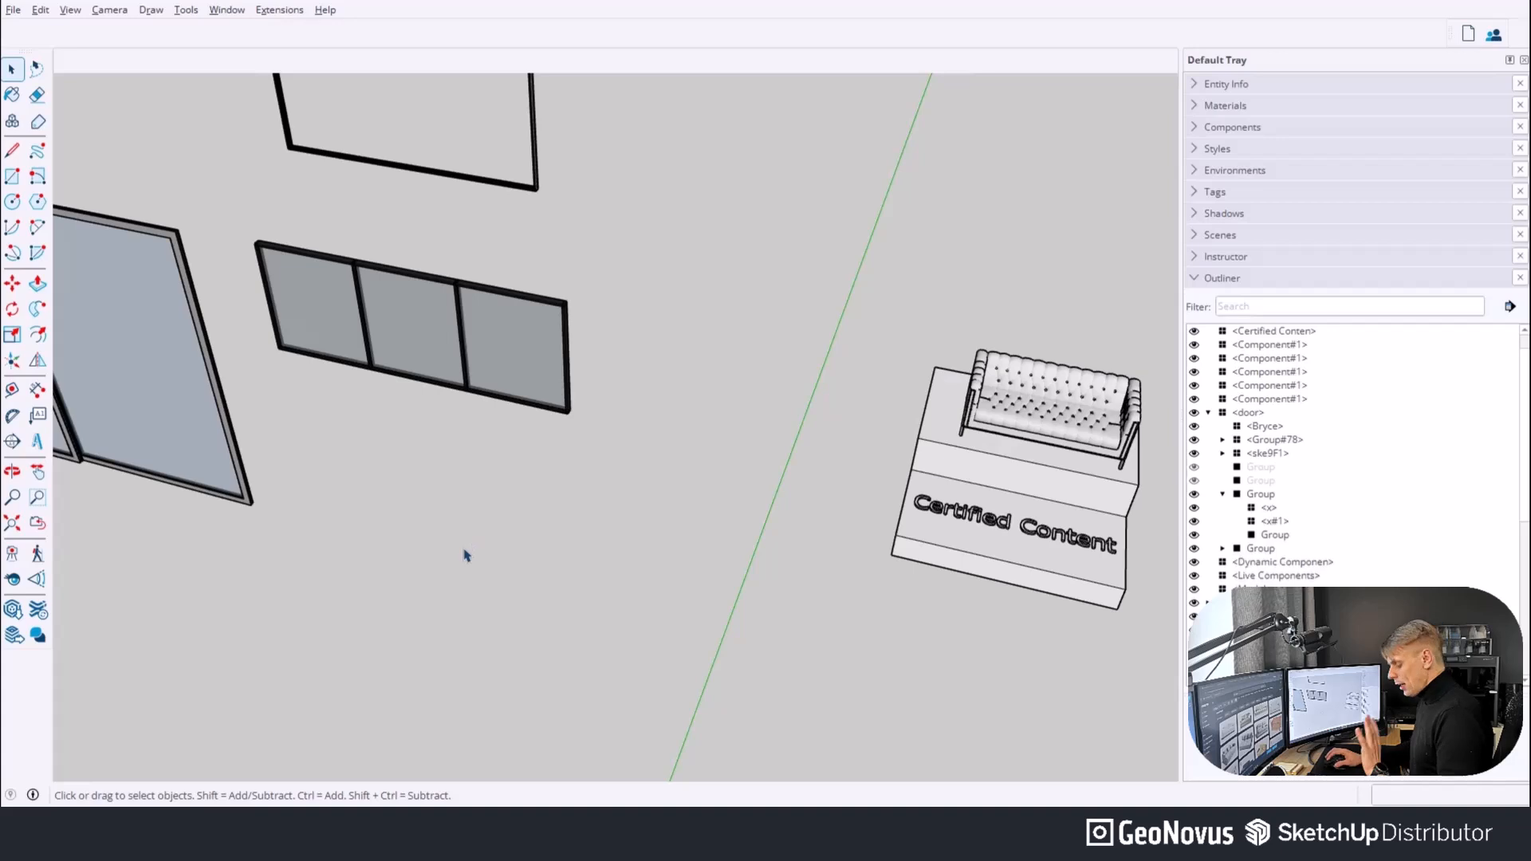
middle_drag(476, 536, 447, 471)
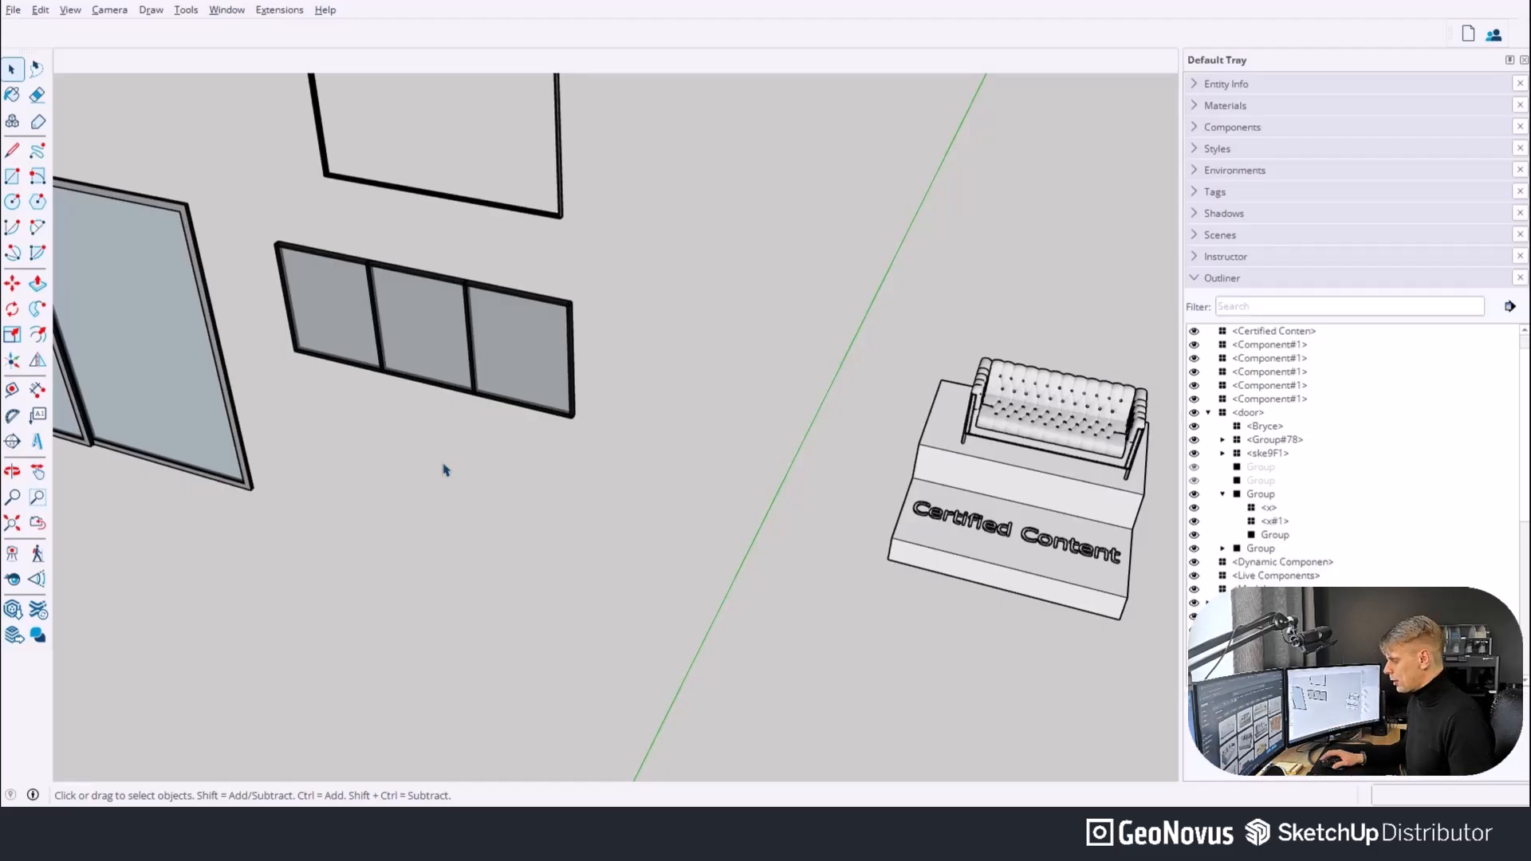
middle_drag(444, 469, 462, 423)
click(479, 373)
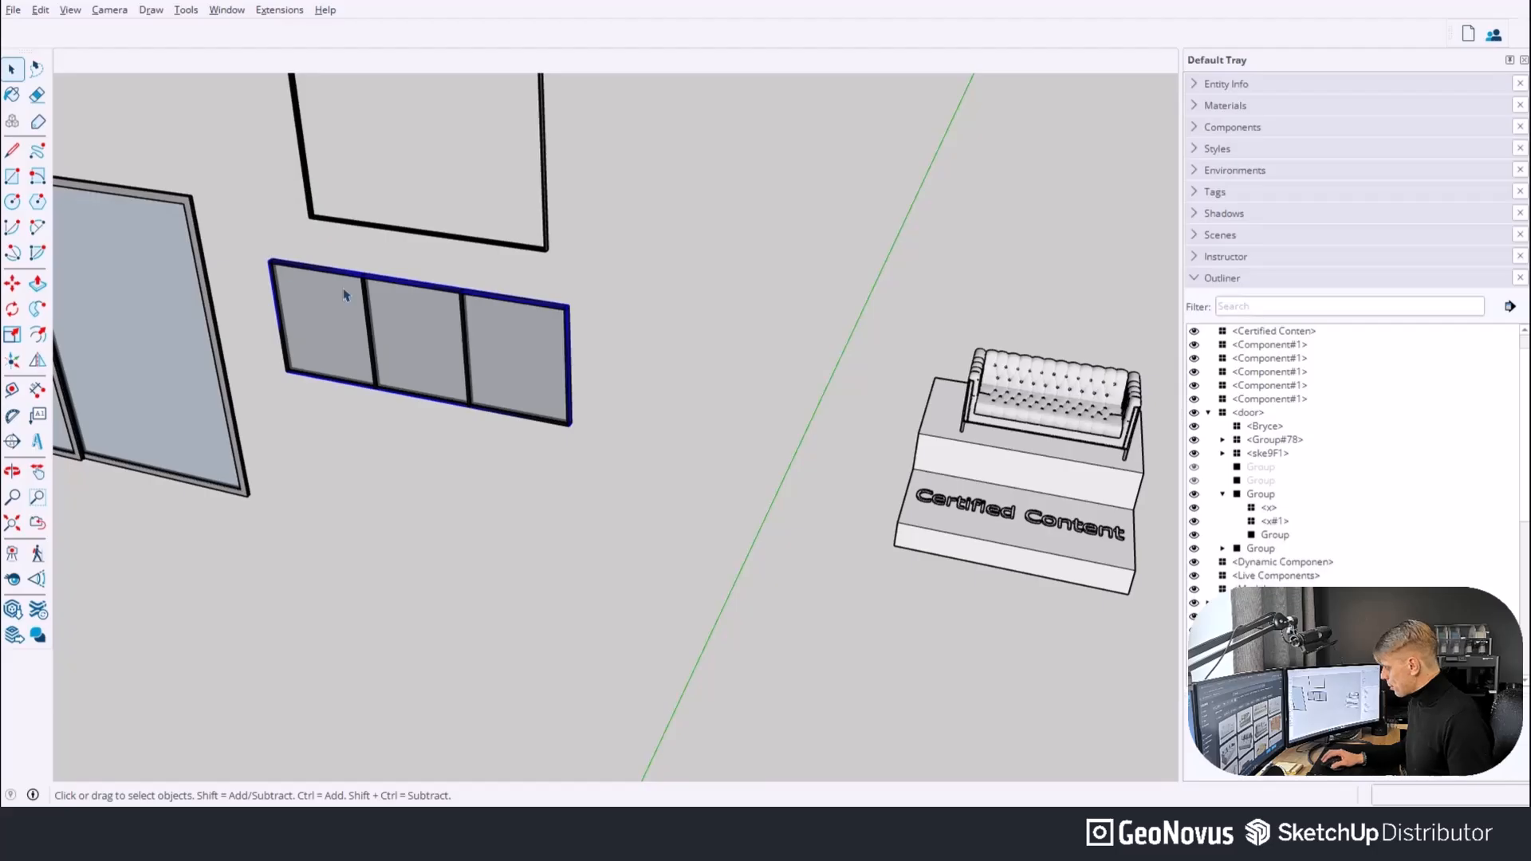
scroll(386, 315, up, 1)
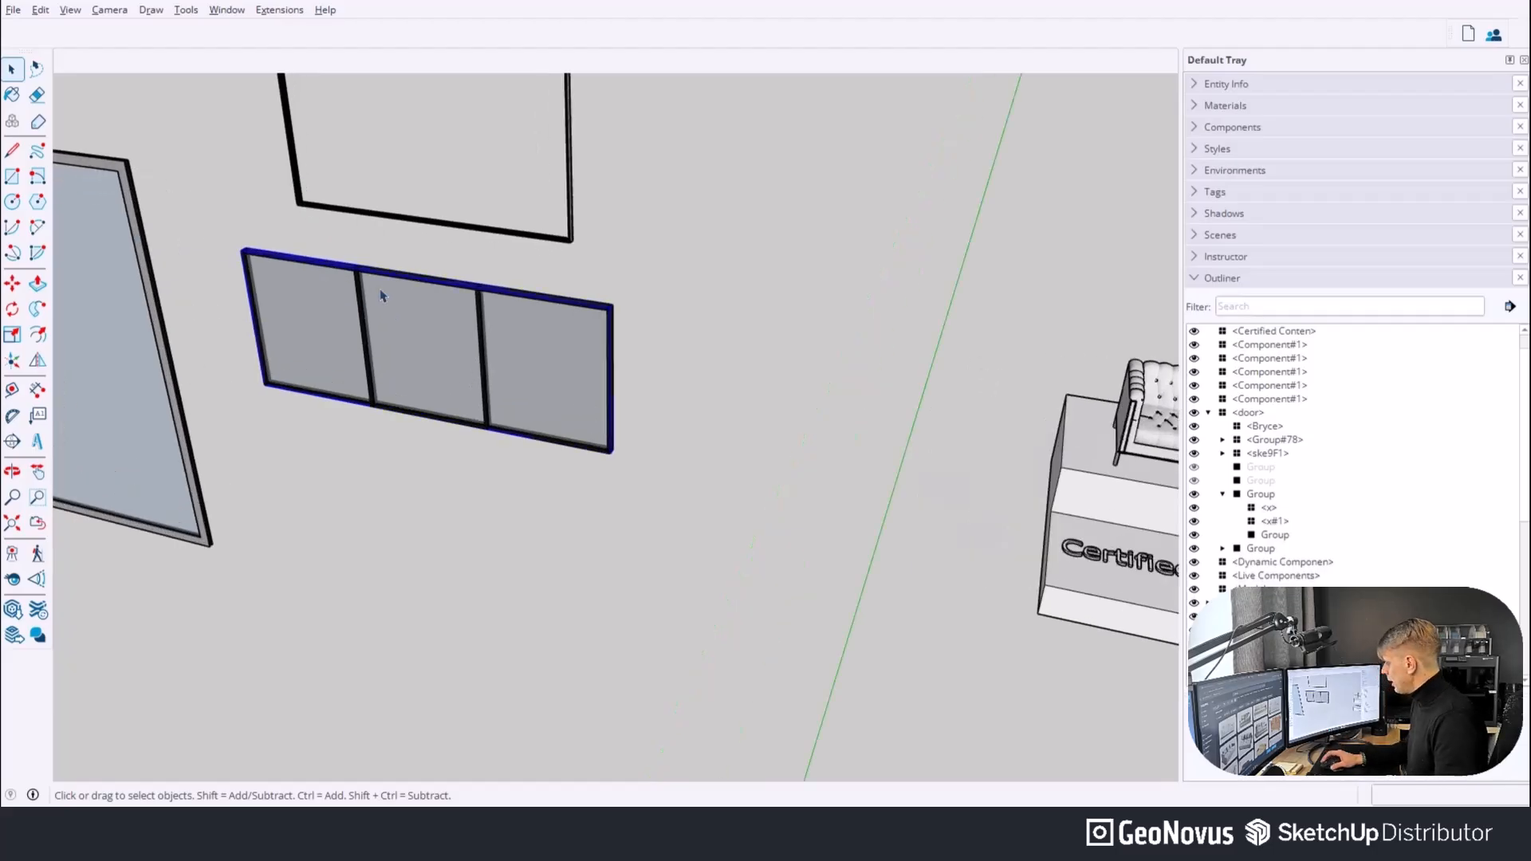
scroll(390, 287, up, 5)
scroll(584, 298, down, 2)
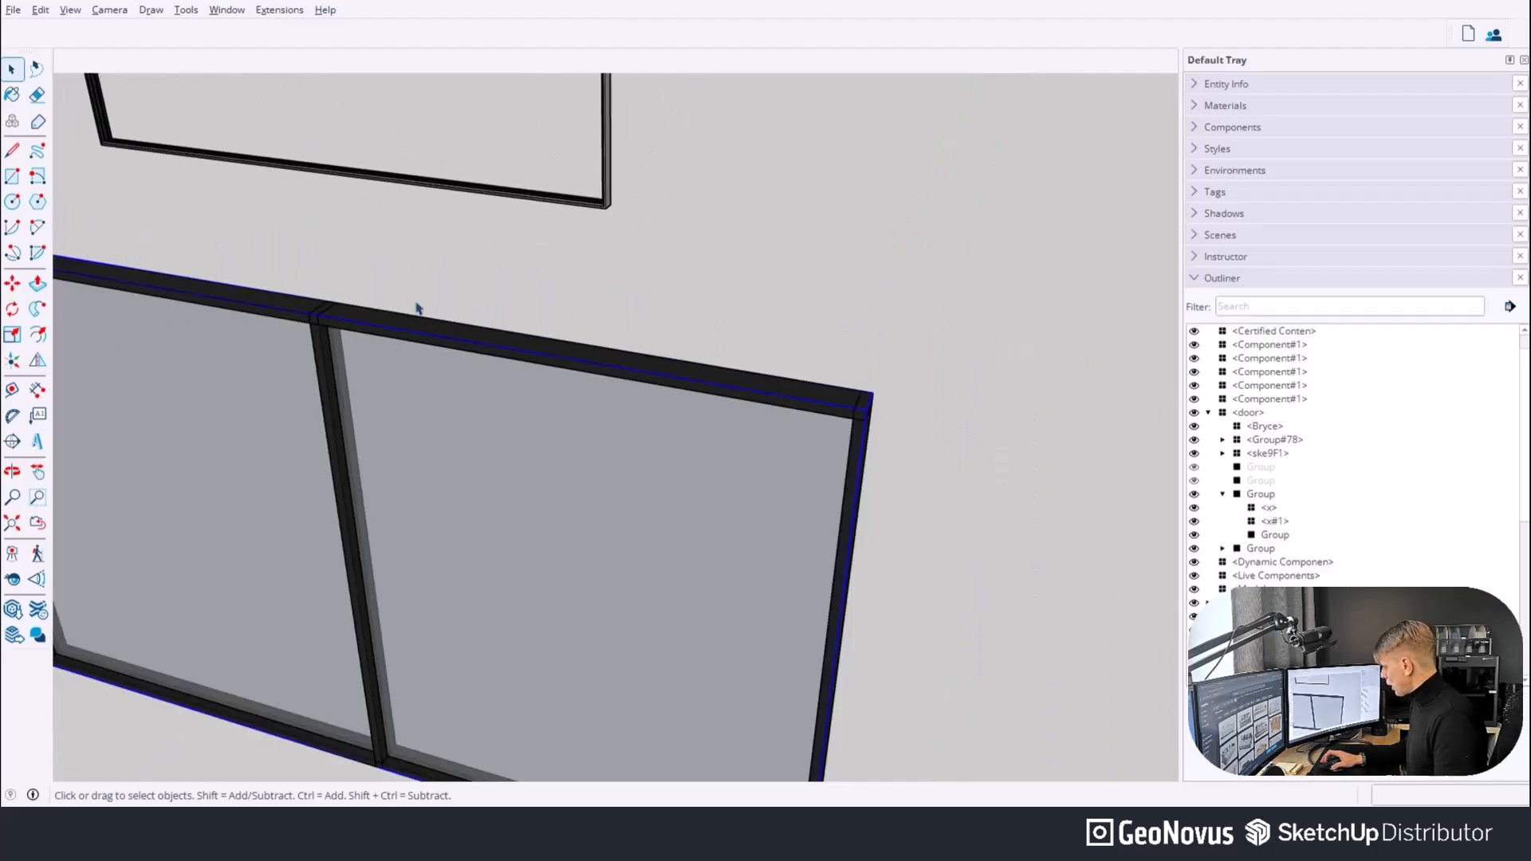
right_click(346, 414)
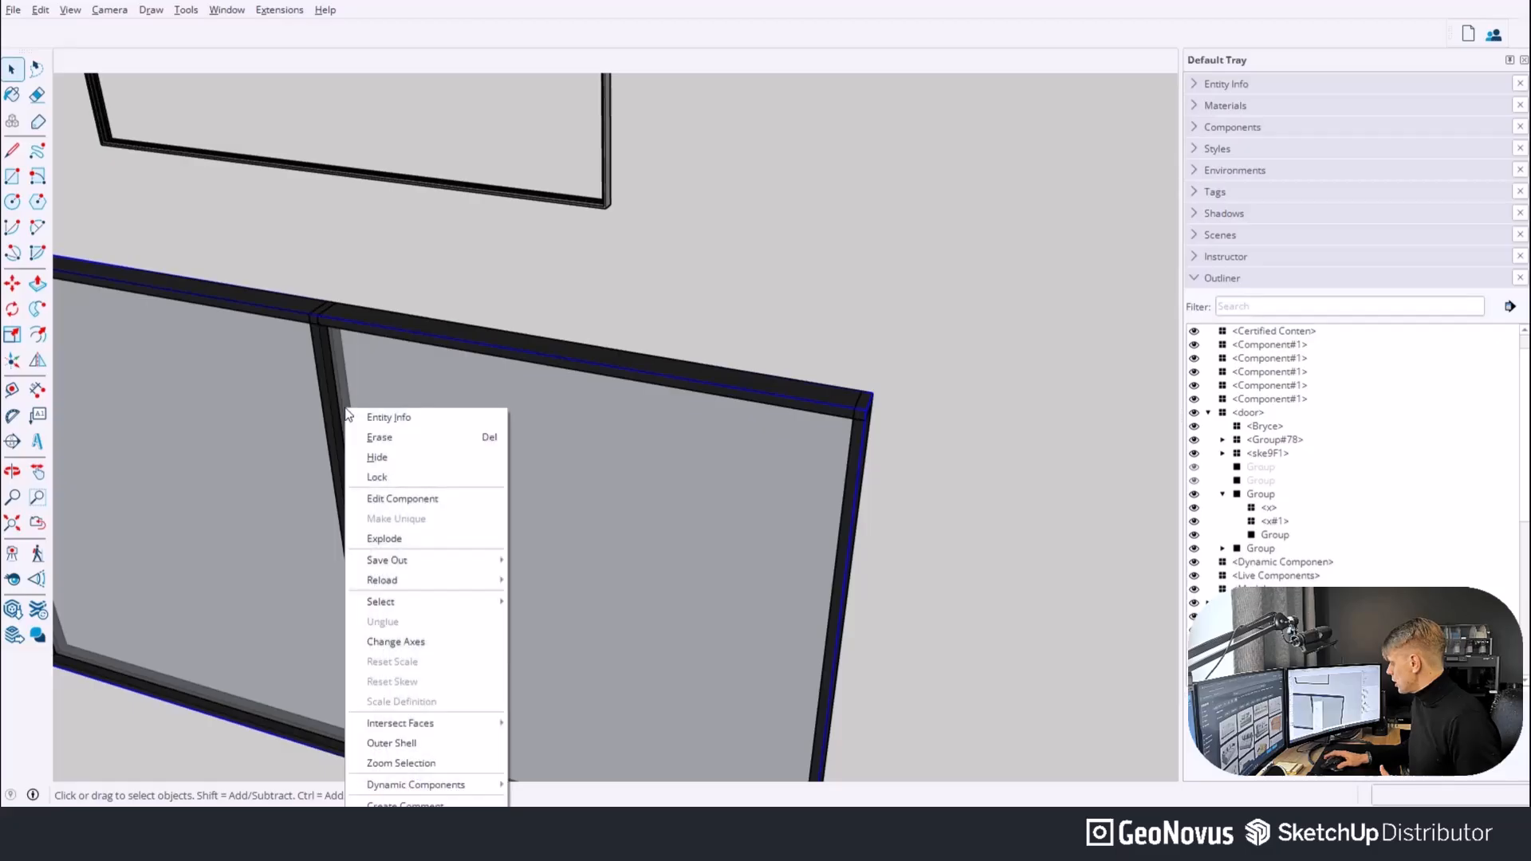
click(378, 541)
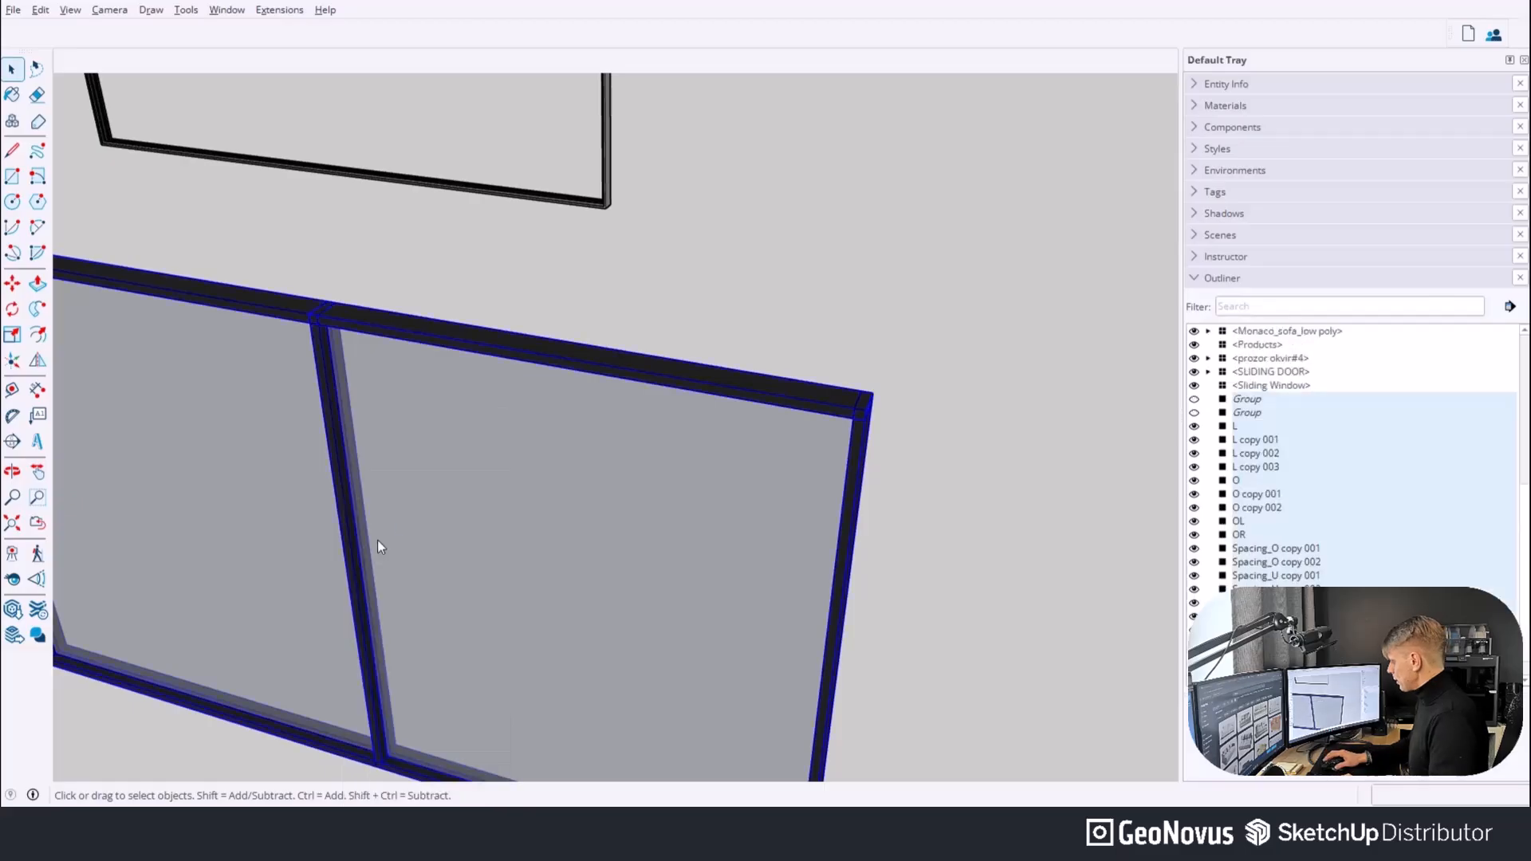
Select all parts of the exploded window and check which component commands are available for them.
scroll(414, 494, down, 3)
click(721, 518)
scroll(721, 518, down, 3)
drag(163, 355, 801, 725)
right_click(561, 501)
click(601, 592)
click(703, 685)
click(604, 556)
click(206, 437)
click(287, 445)
click(308, 404)
drag(196, 363, 848, 691)
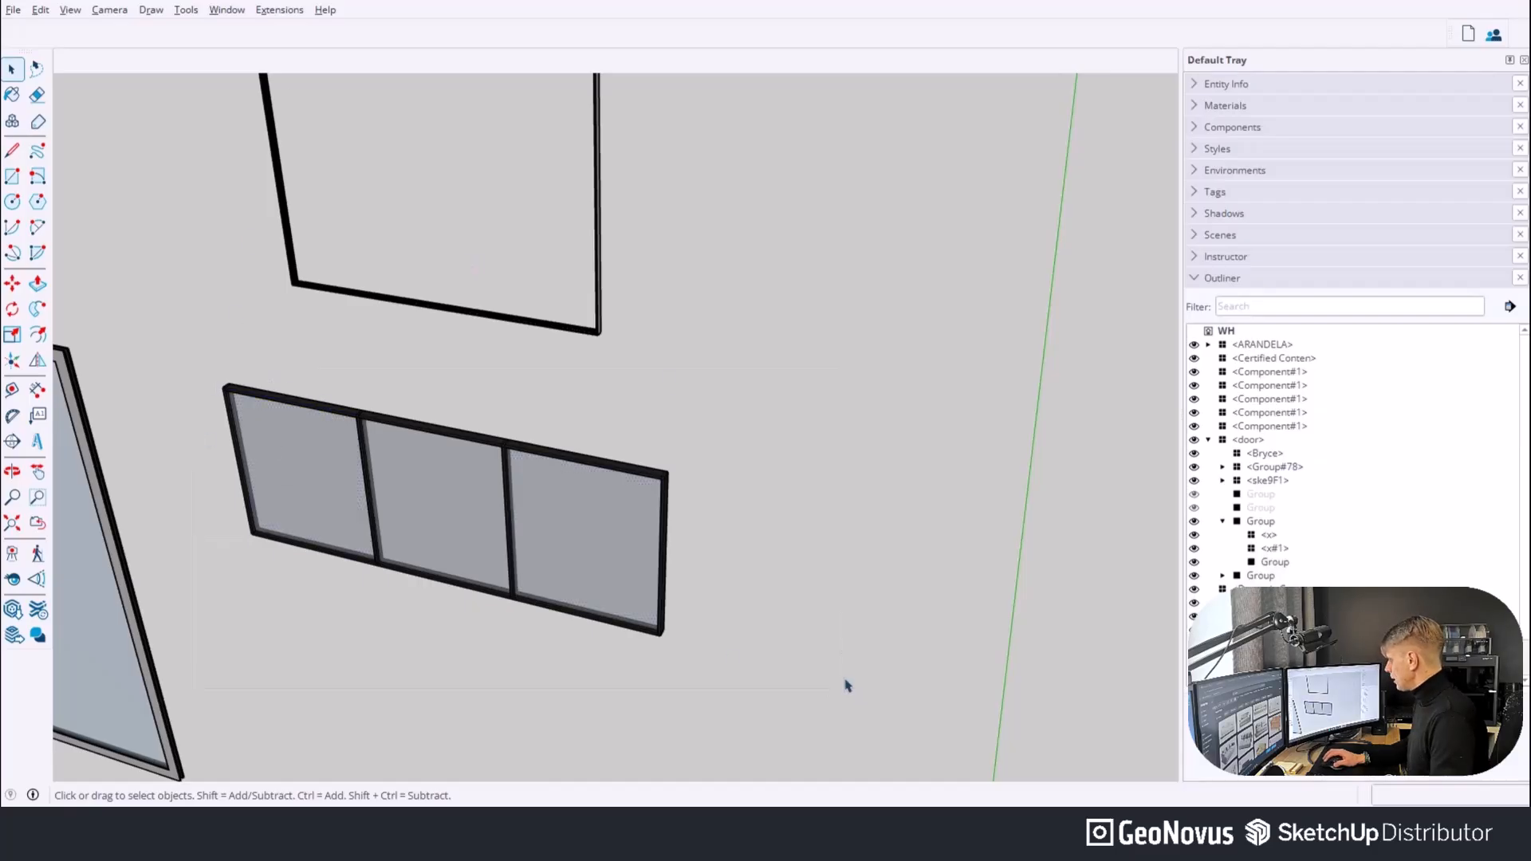
Open Component Options to check the exploded window's parts for dynamic options, and close it again.
click(227, 10)
click(257, 176)
drag(192, 351, 558, 642)
drag(908, 728, 208, 352)
click(209, 351)
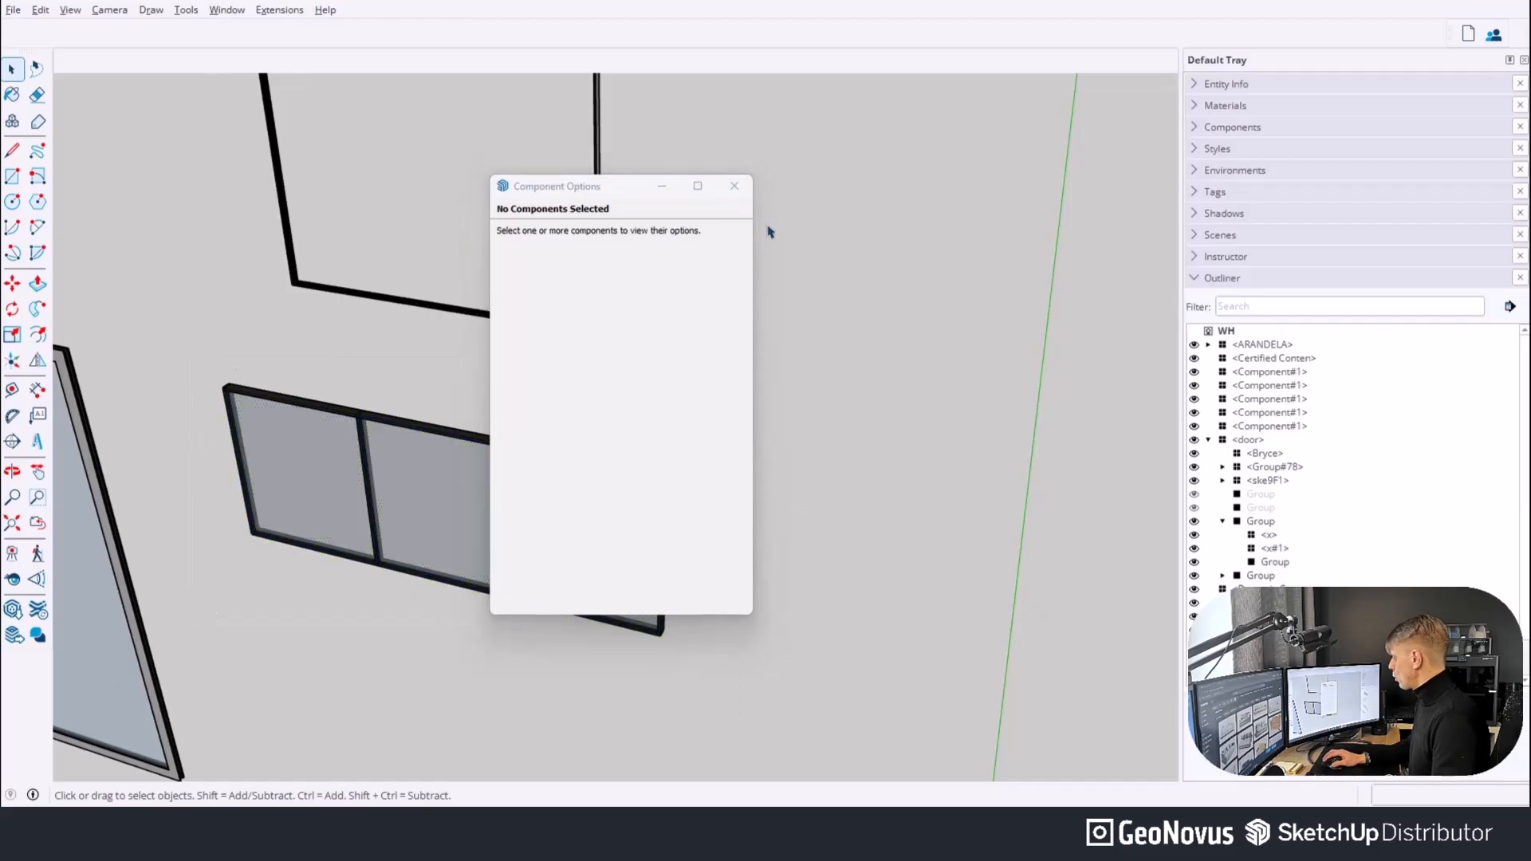
click(734, 186)
Push/Pull the frame bar above the exploded window's right-hand pane outward.
scroll(612, 480, up, 3)
scroll(613, 485, up, 5)
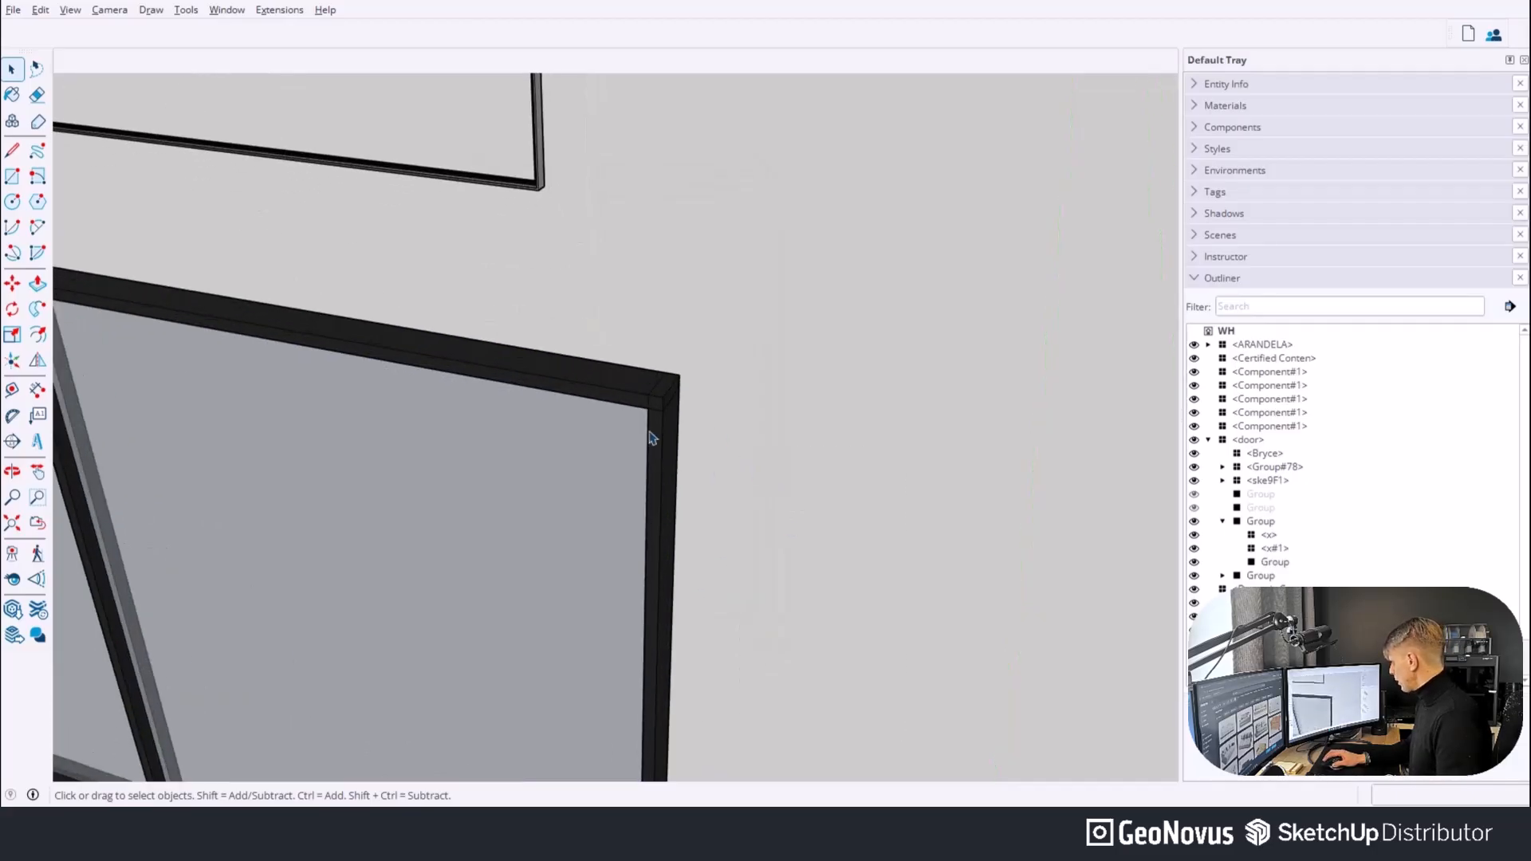
middle_drag(588, 436, 523, 451)
key(p)
drag(513, 448, 495, 449)
key(space)
scroll(595, 314, down, 5)
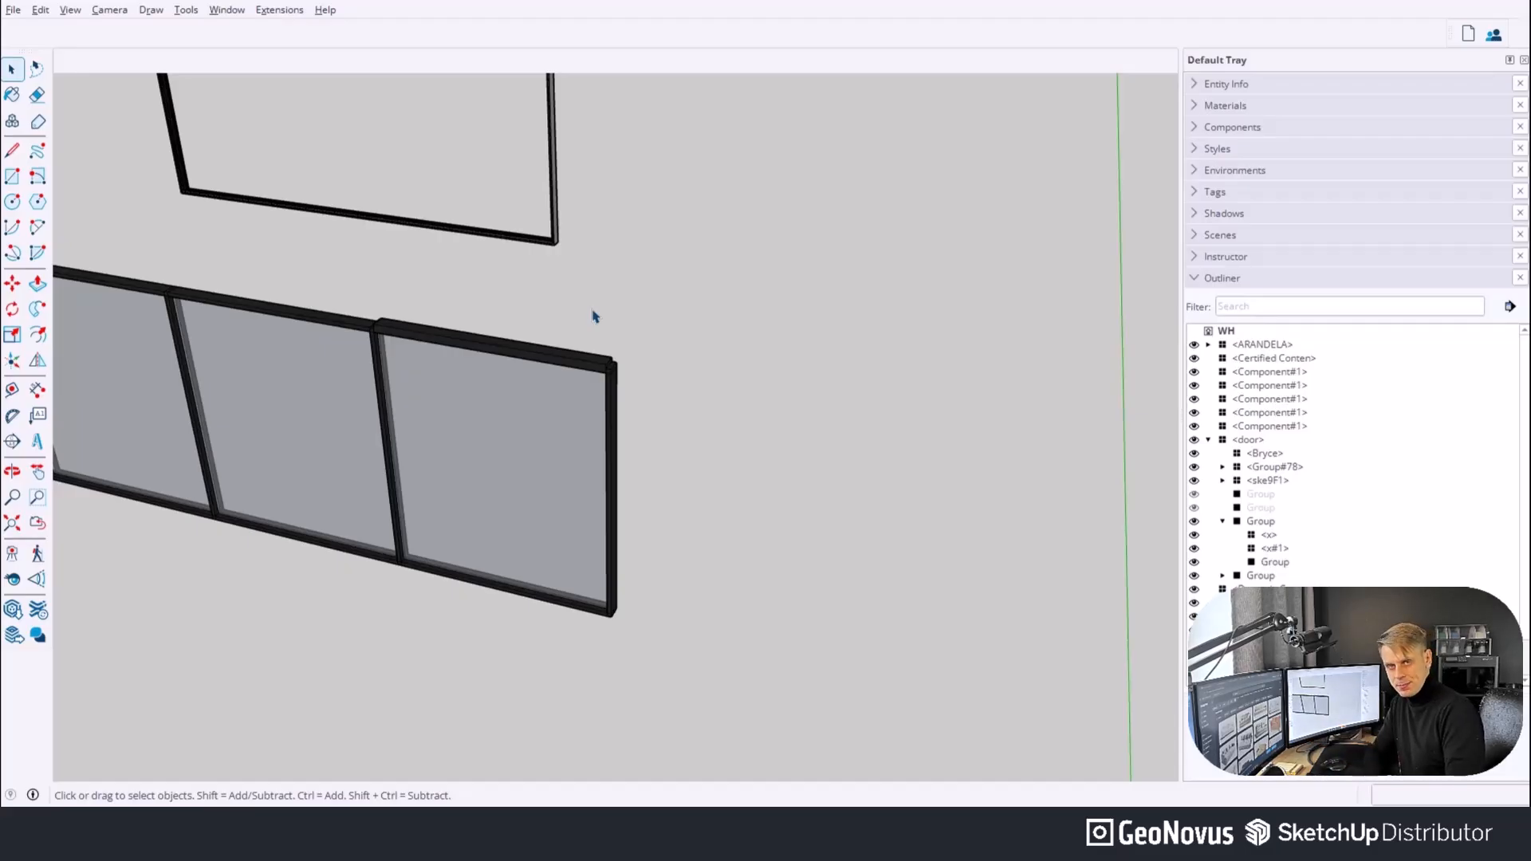
Select the two-panel sliding door and open its Component Options.
scroll(632, 324, down, 8)
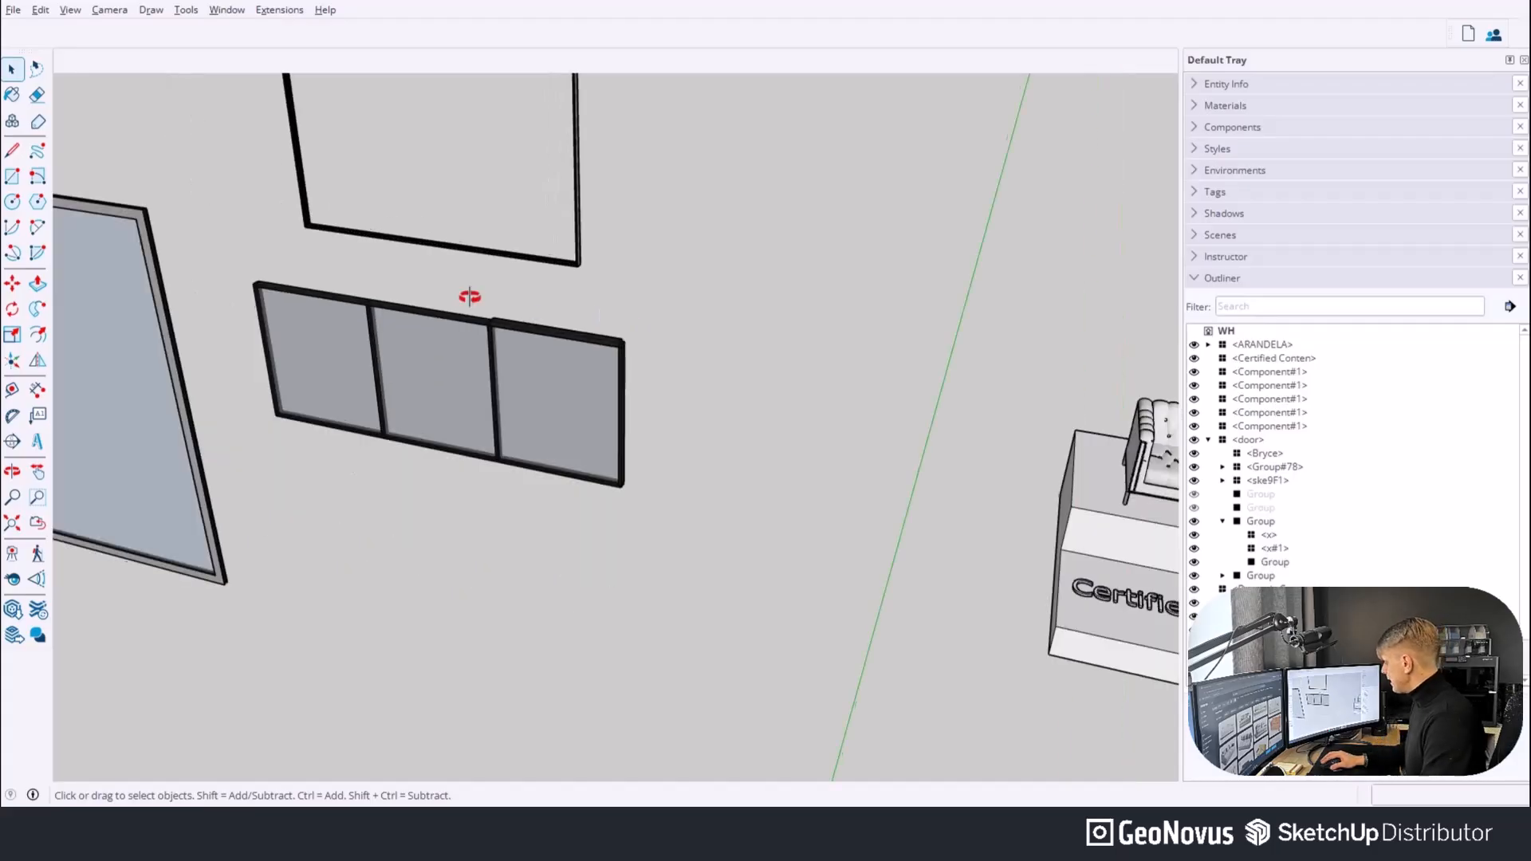
click(350, 284)
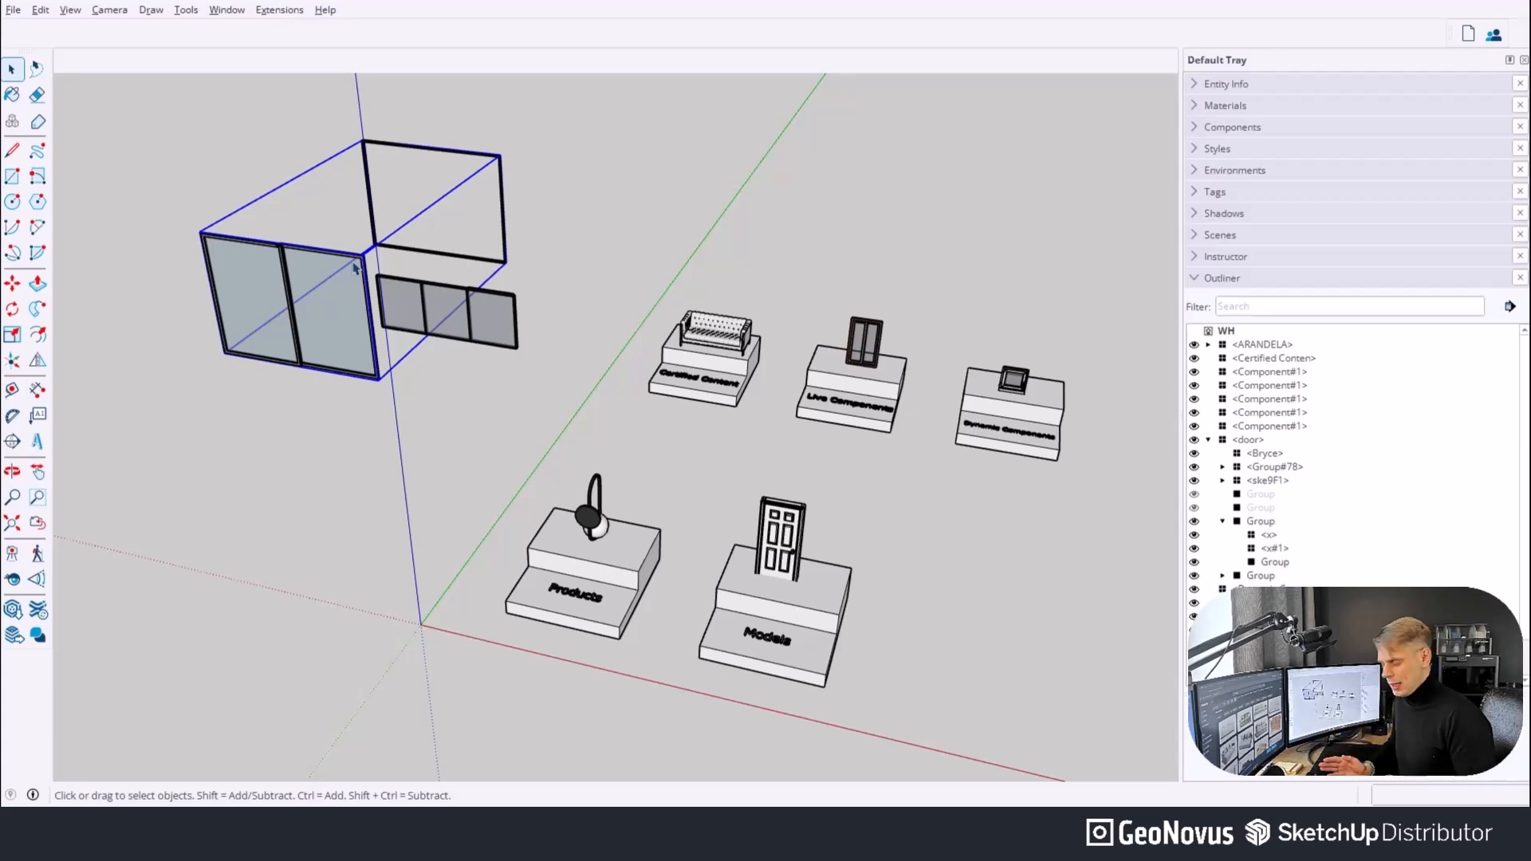
click(226, 9)
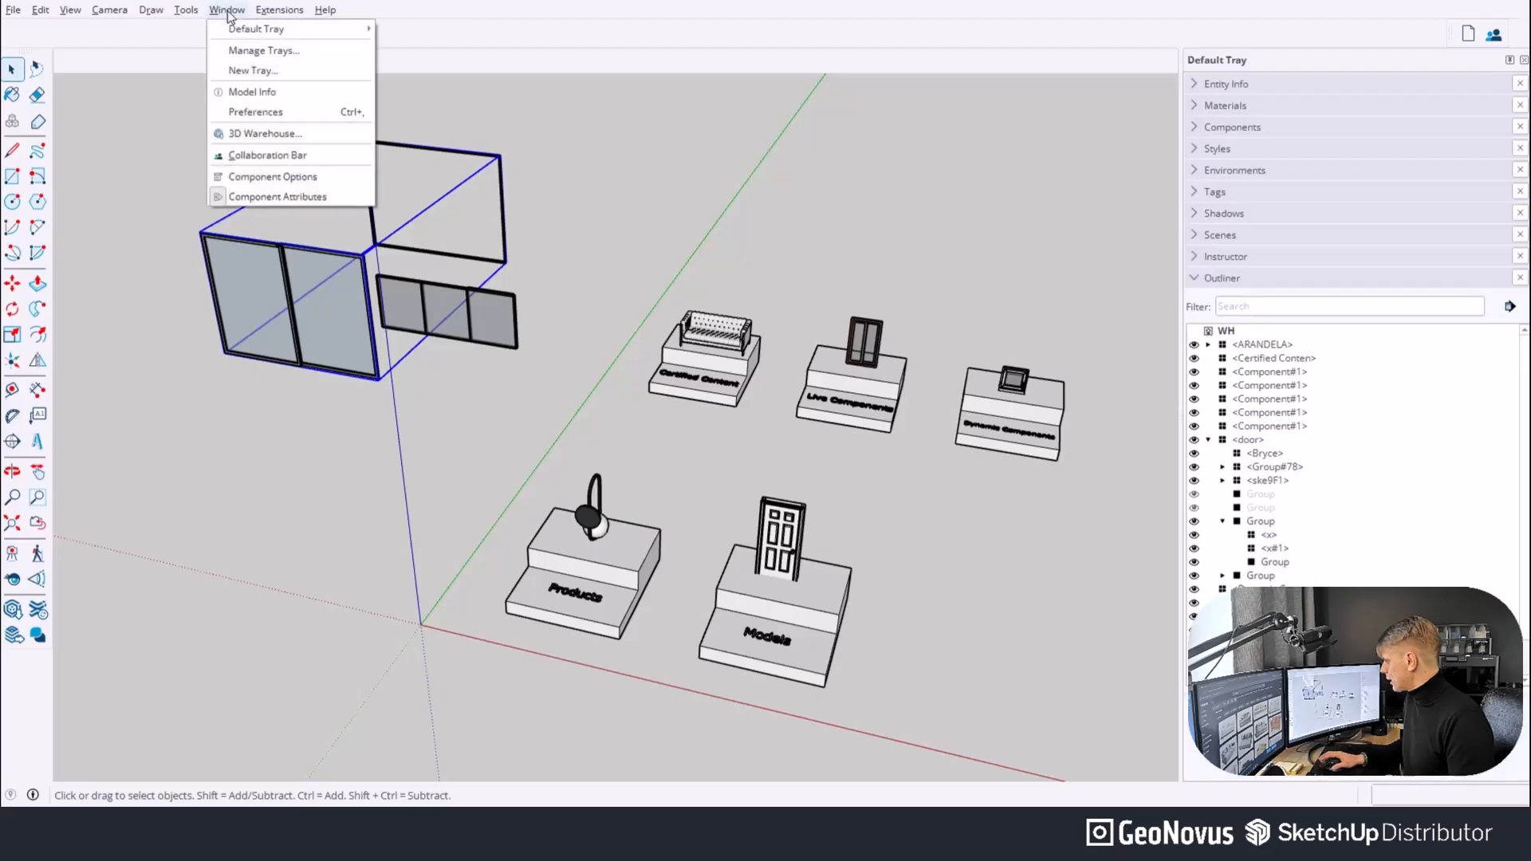
click(255, 178)
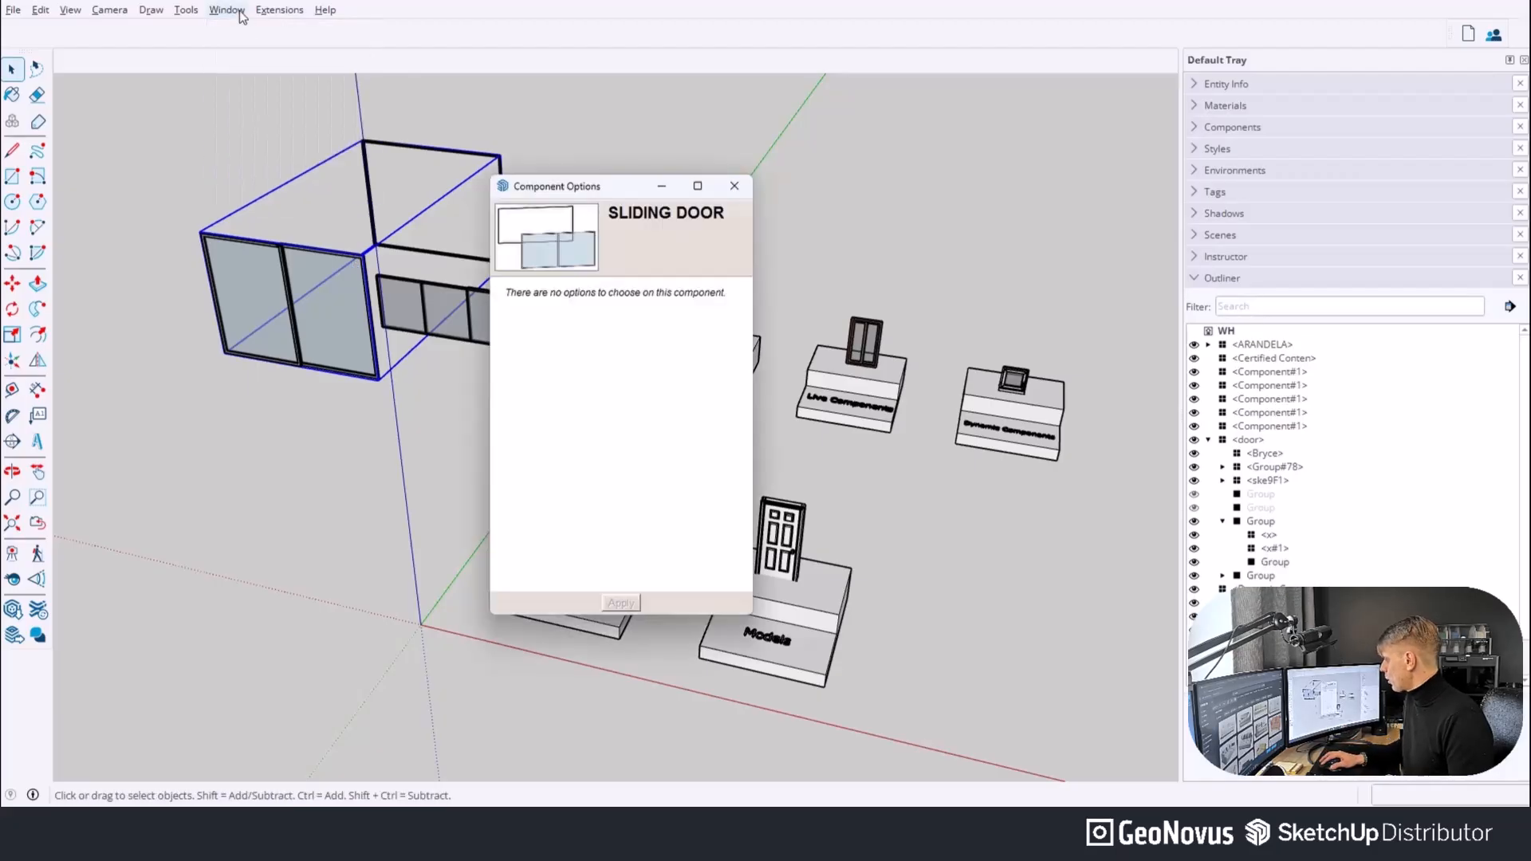
Open the sliding door's Component Attributes, expand FRAME, and review the position, size and behavior attributes.
click(227, 10)
click(266, 200)
click(209, 13)
mouse_move(200, 11)
click(266, 199)
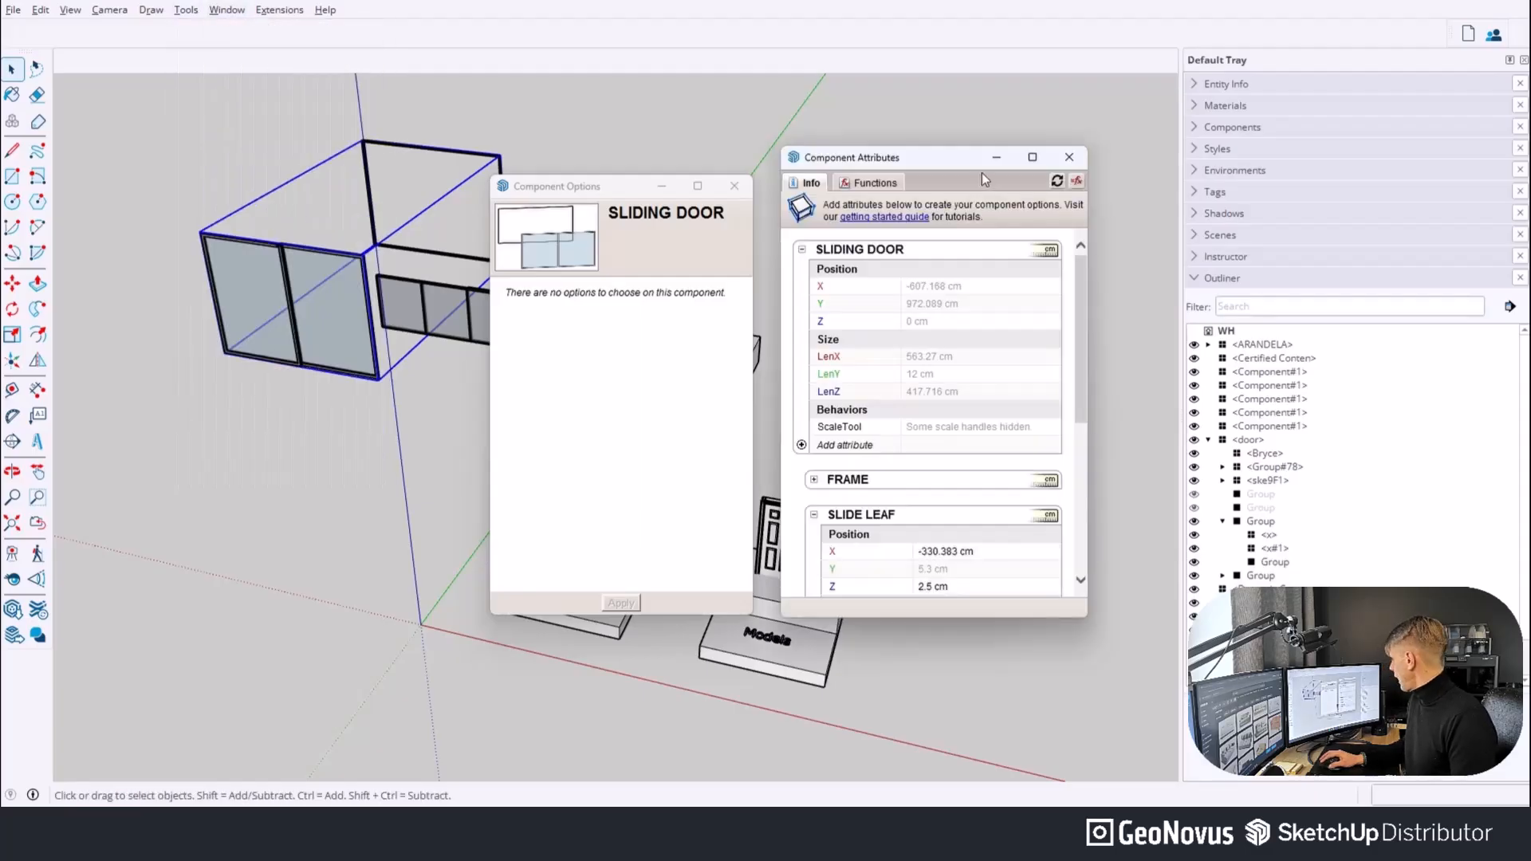
scroll(952, 329, down, 3)
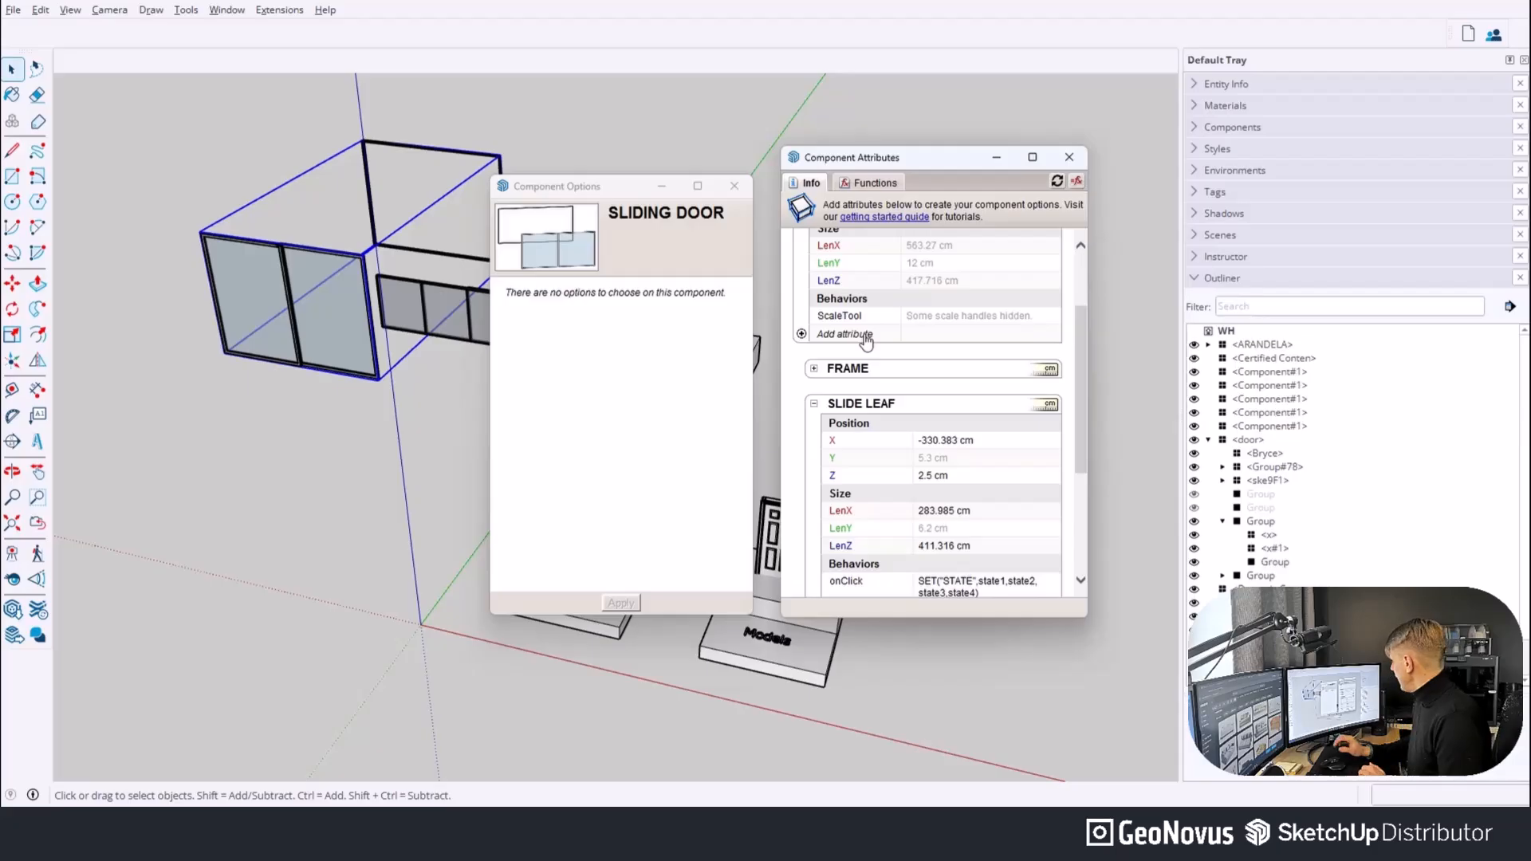
click(813, 369)
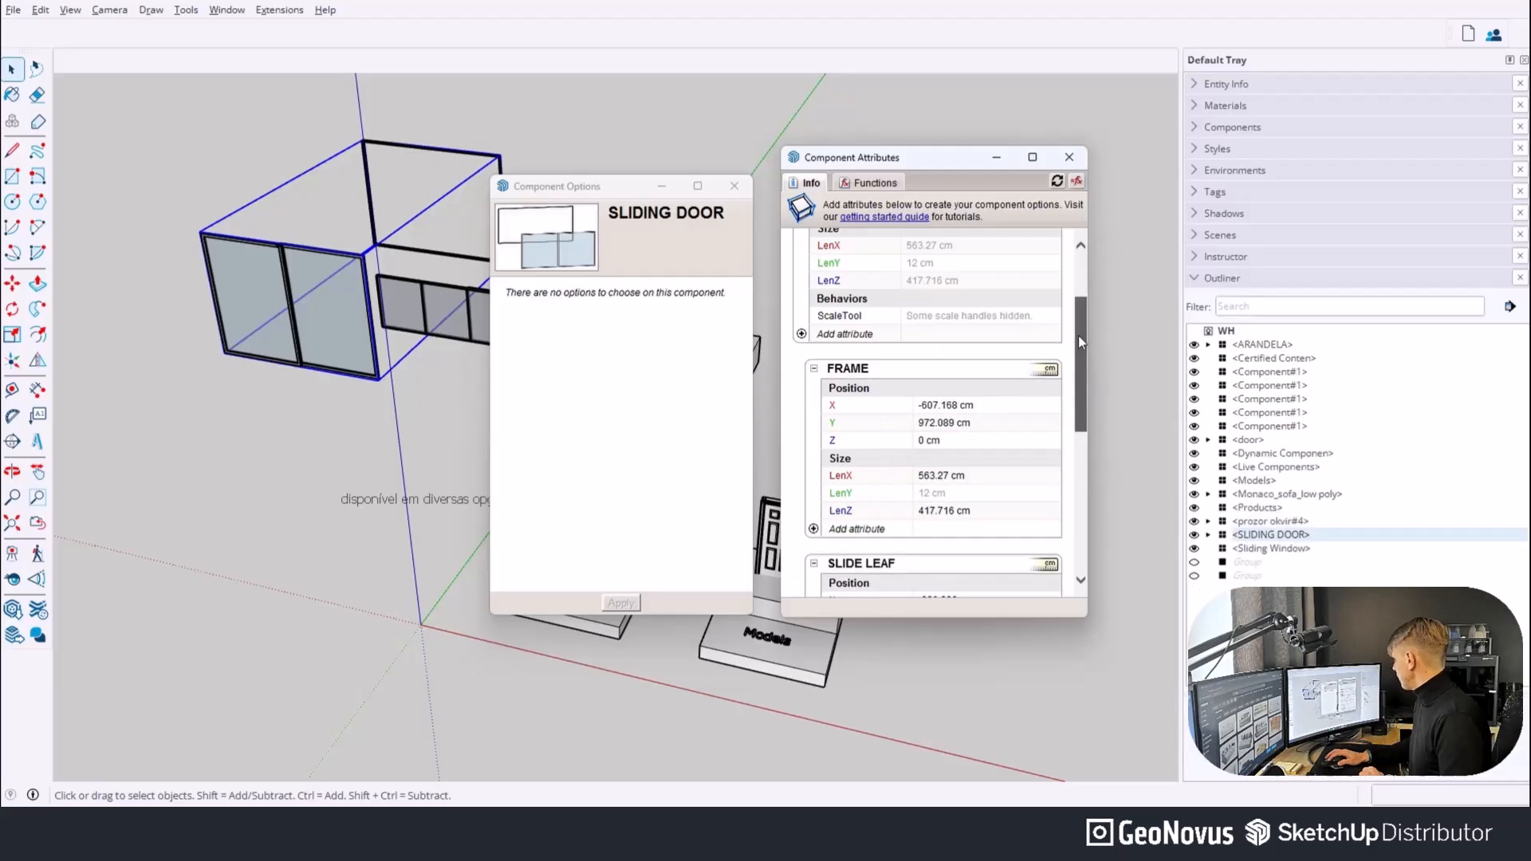
drag(1081, 343, 1086, 272)
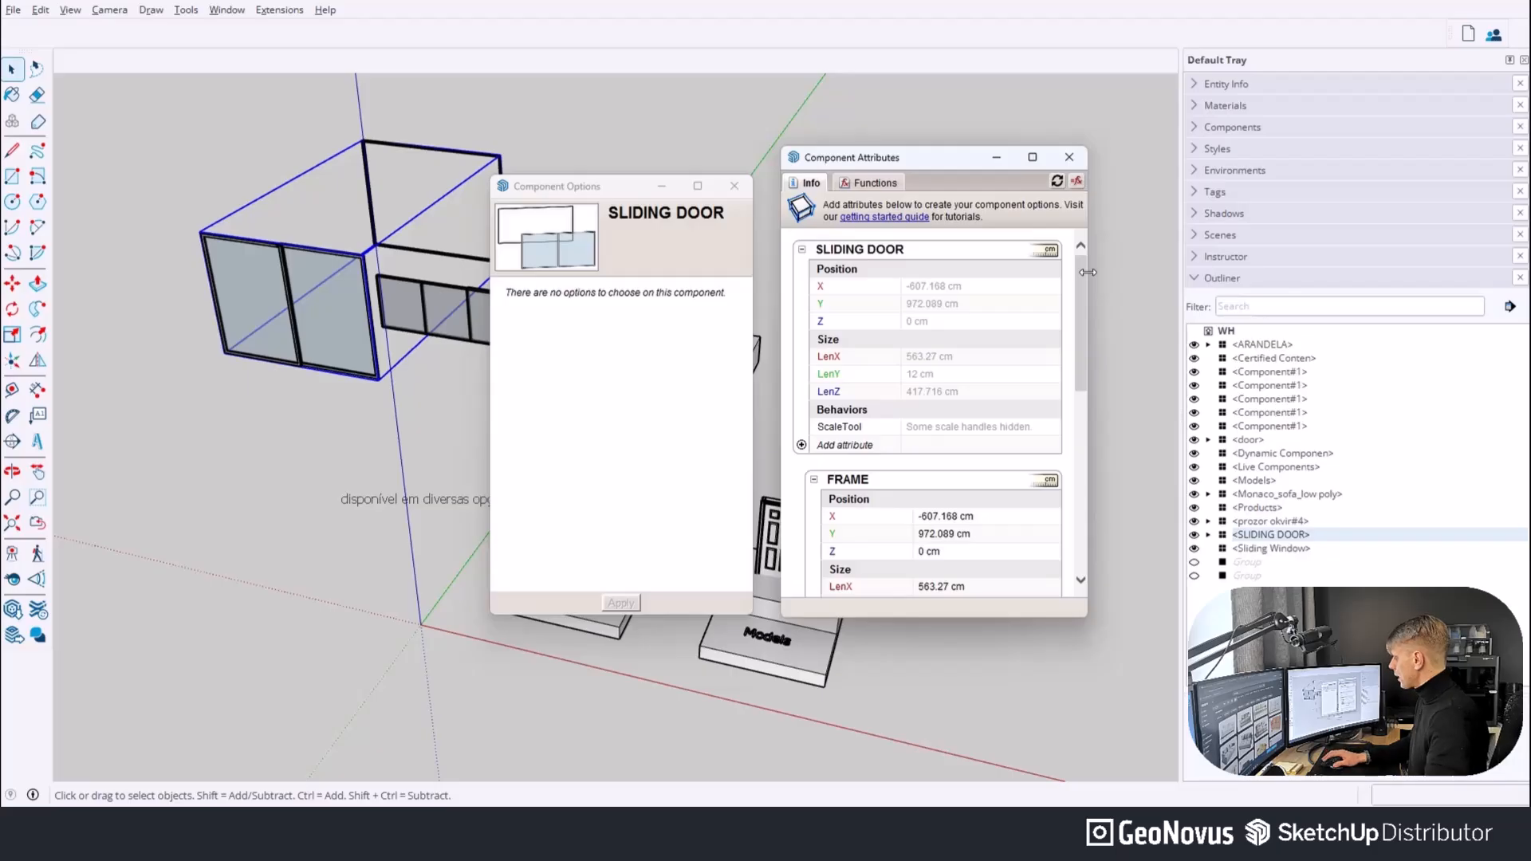
Delete the sliding door component and close the Component Options and Component Attributes windows.
middle_drag(454, 230, 289, 315)
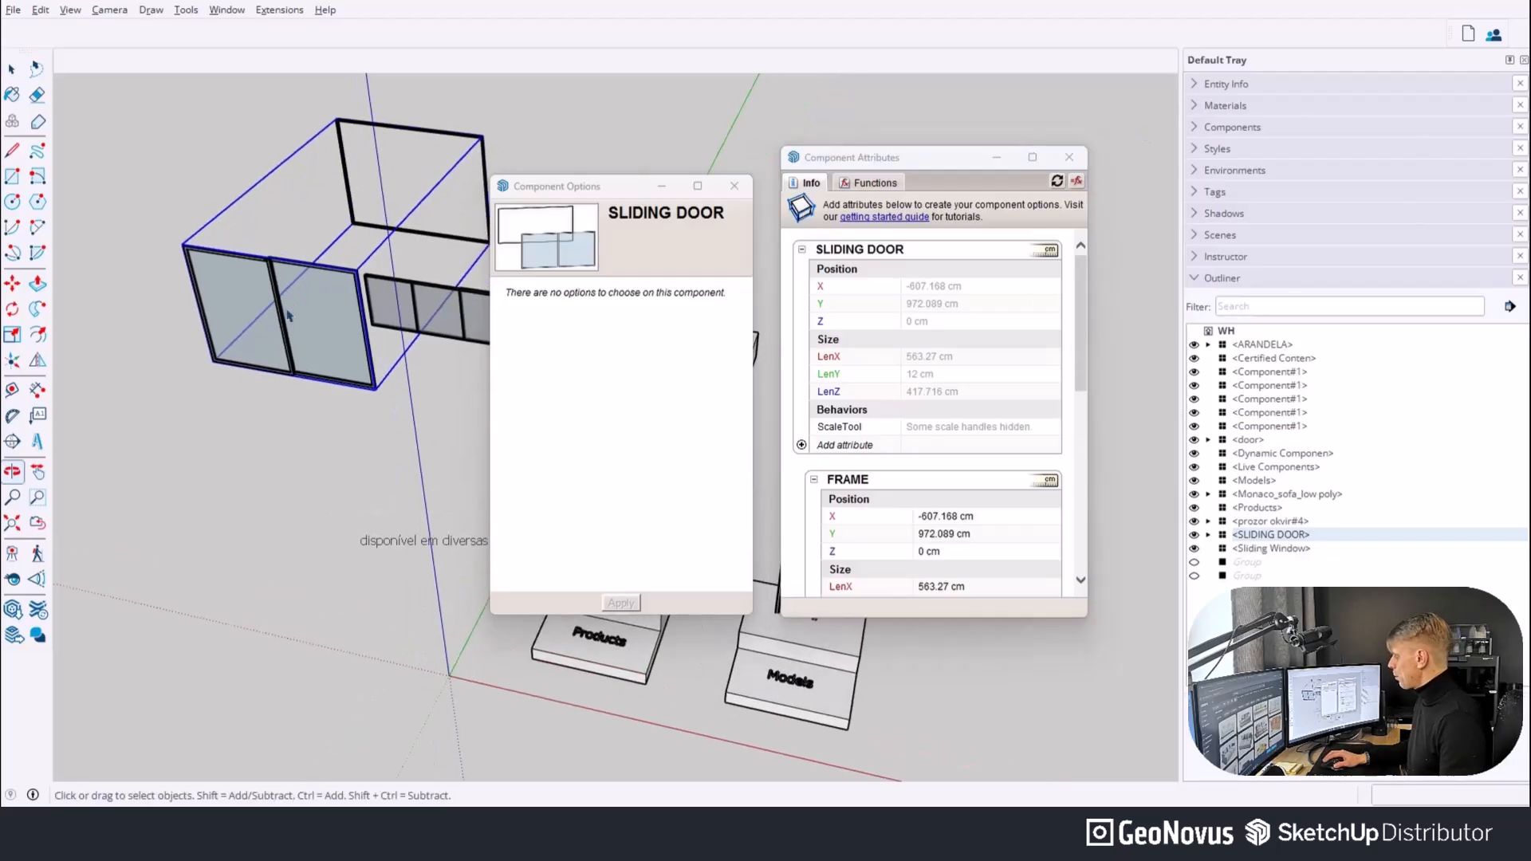
click(228, 478)
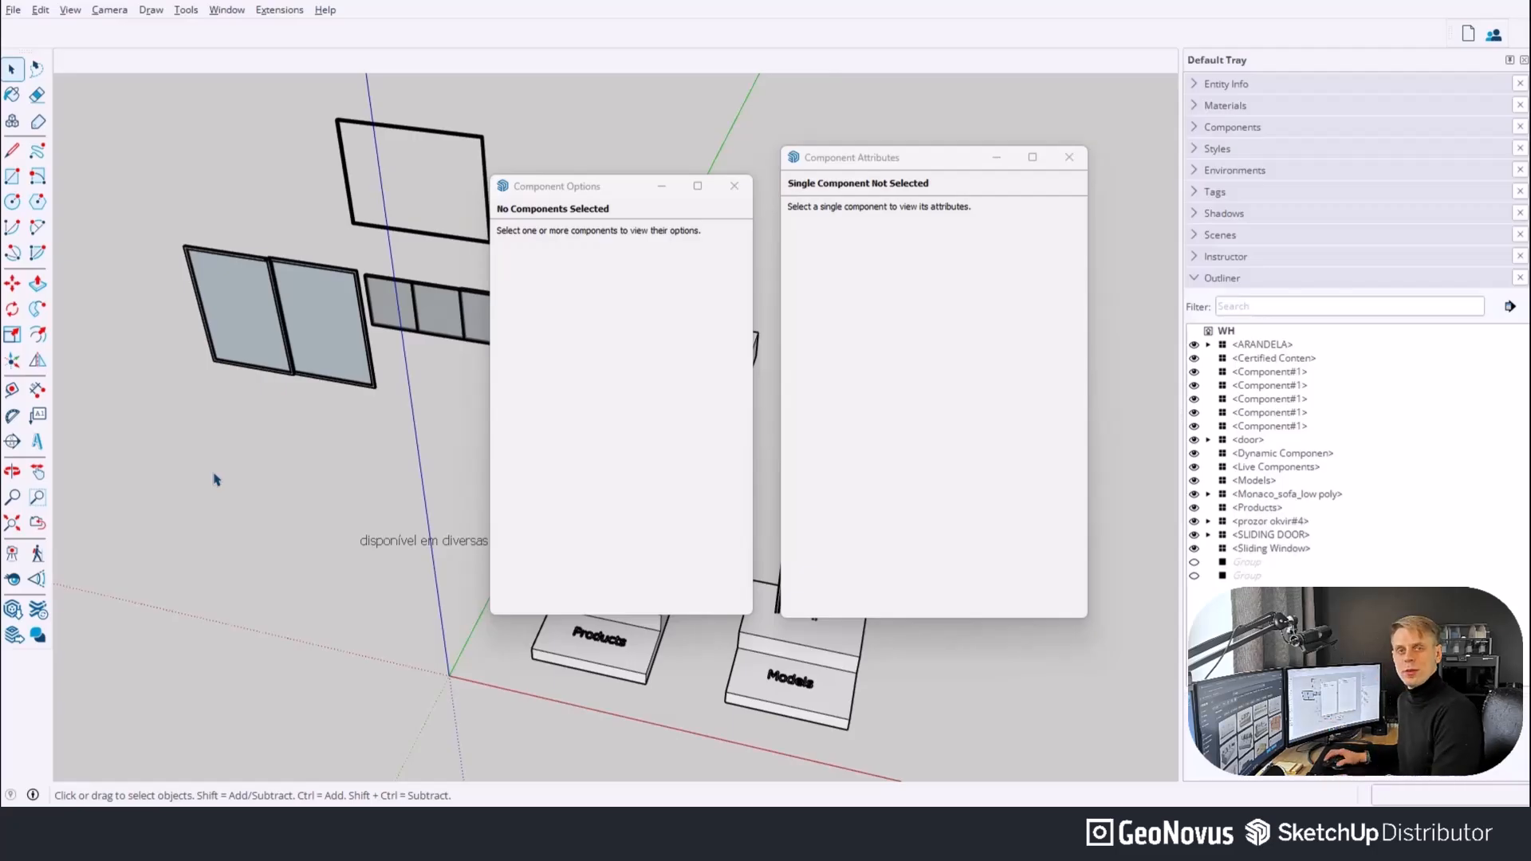
middle_drag(219, 446, 243, 440)
click(235, 346)
scroll(210, 319, down, 3)
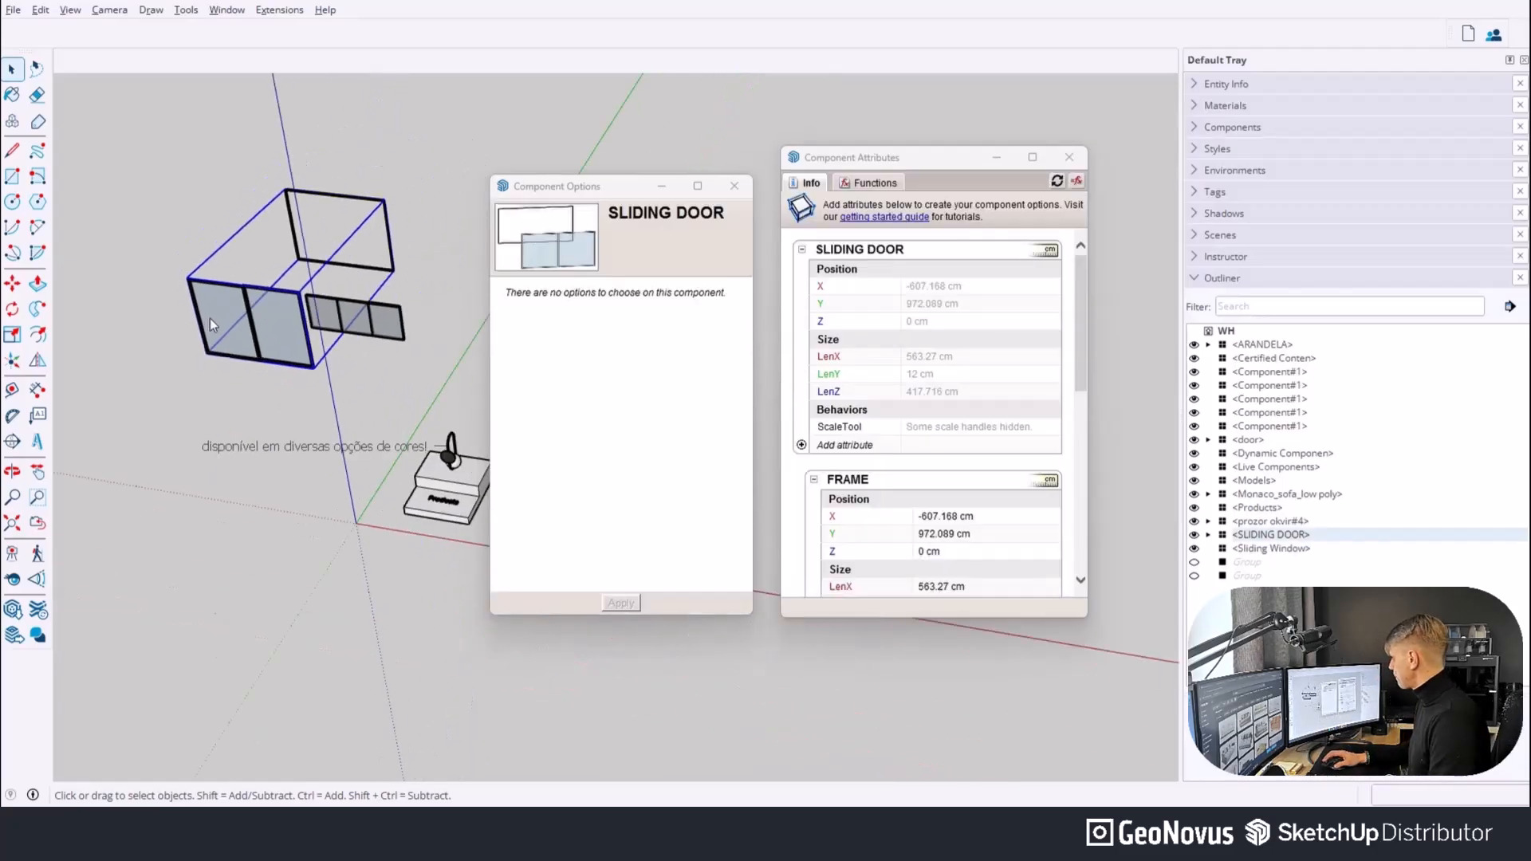
key(Delete)
click(735, 186)
click(1070, 157)
scroll(540, 576, up, 1)
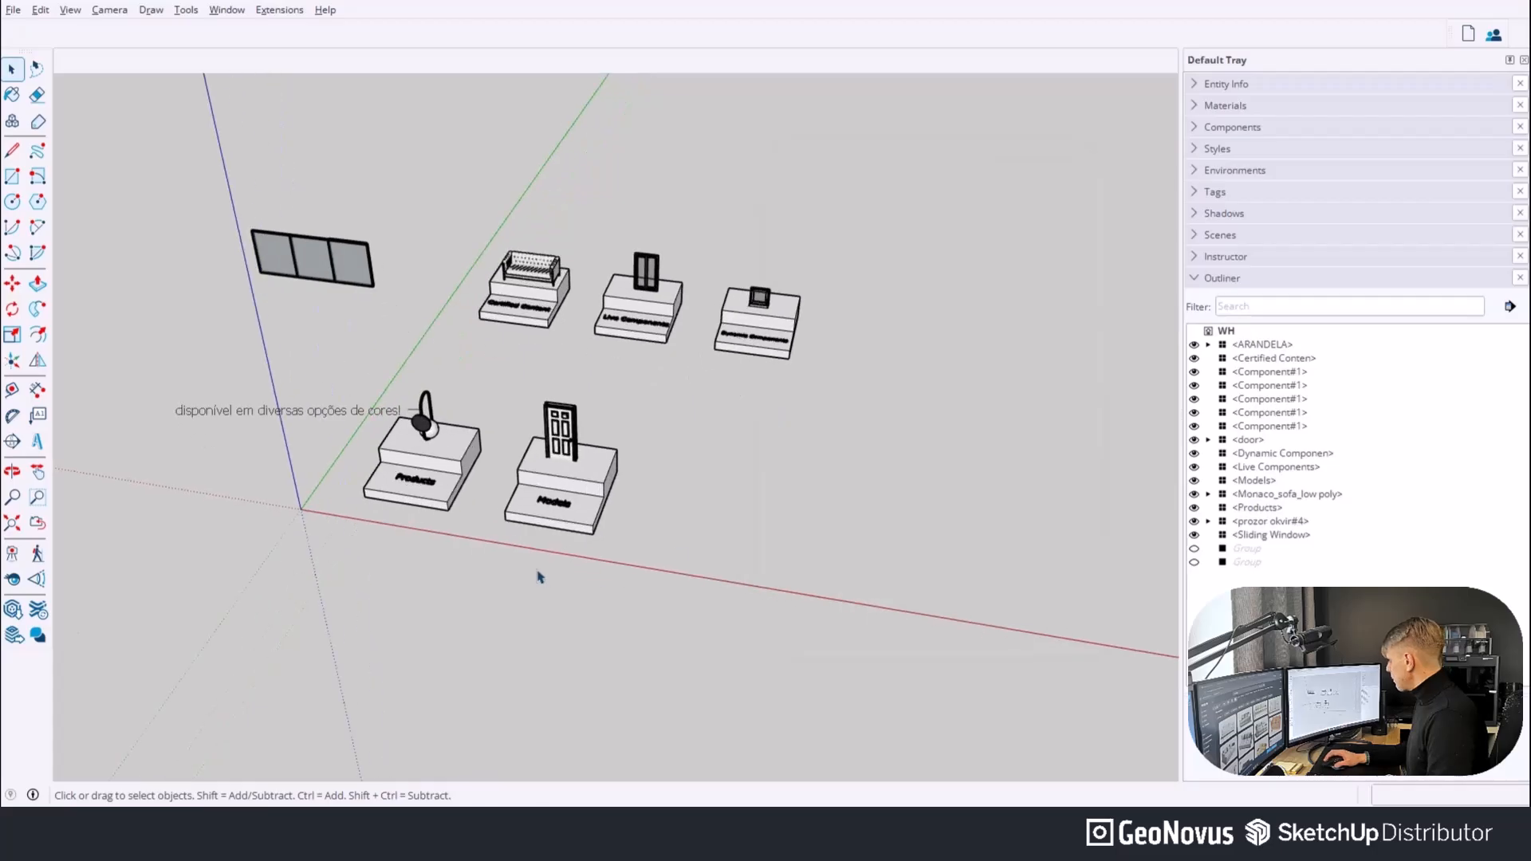
Select the lamp on the Products stand and the door on the Models stand in turn to check their bounding boxes.
scroll(510, 518, up, 2)
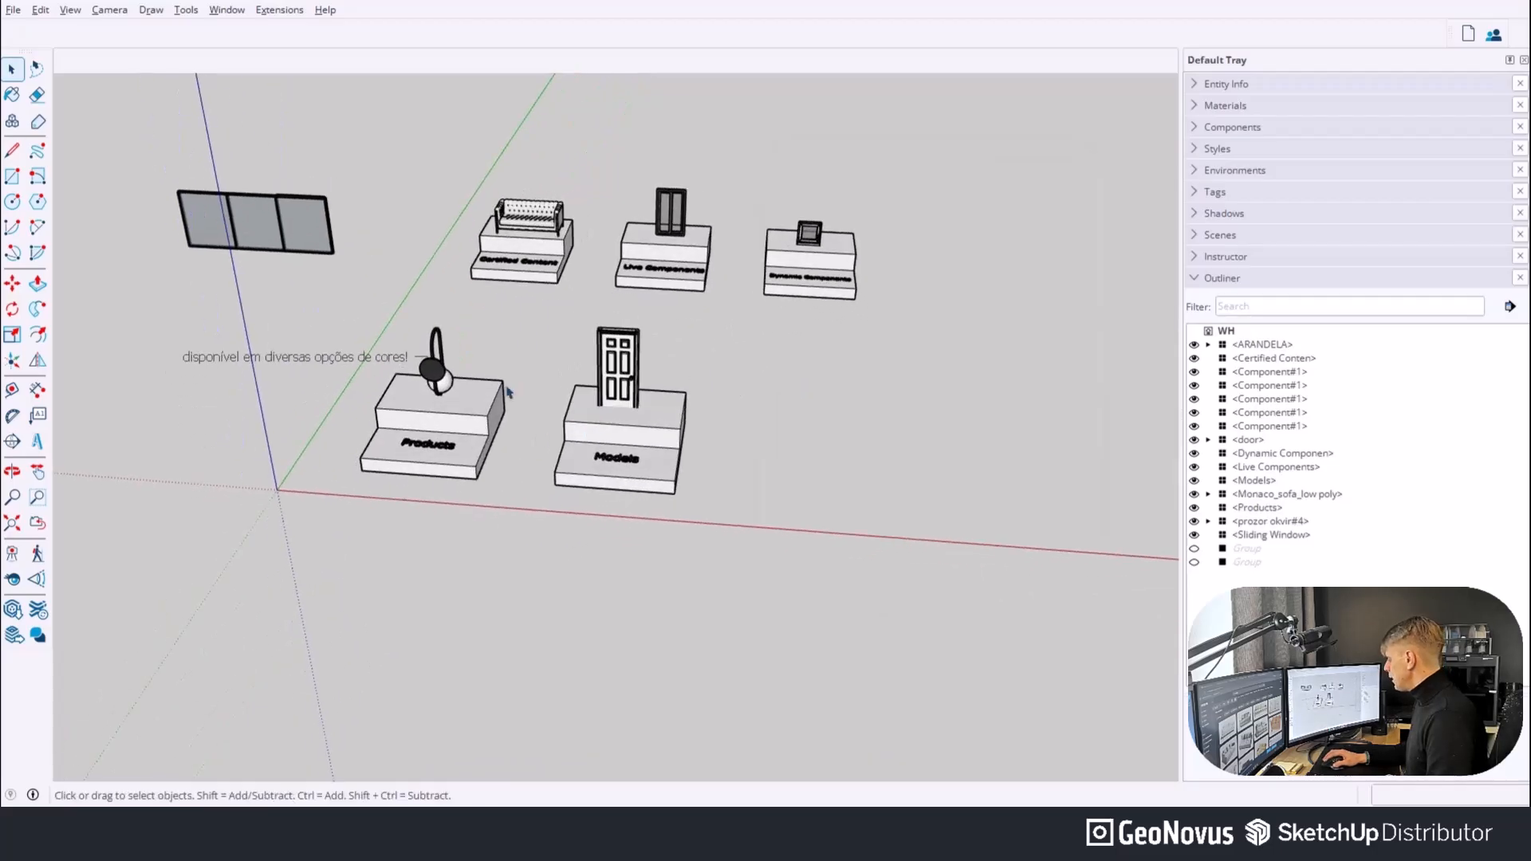
middle_drag(750, 402, 773, 421)
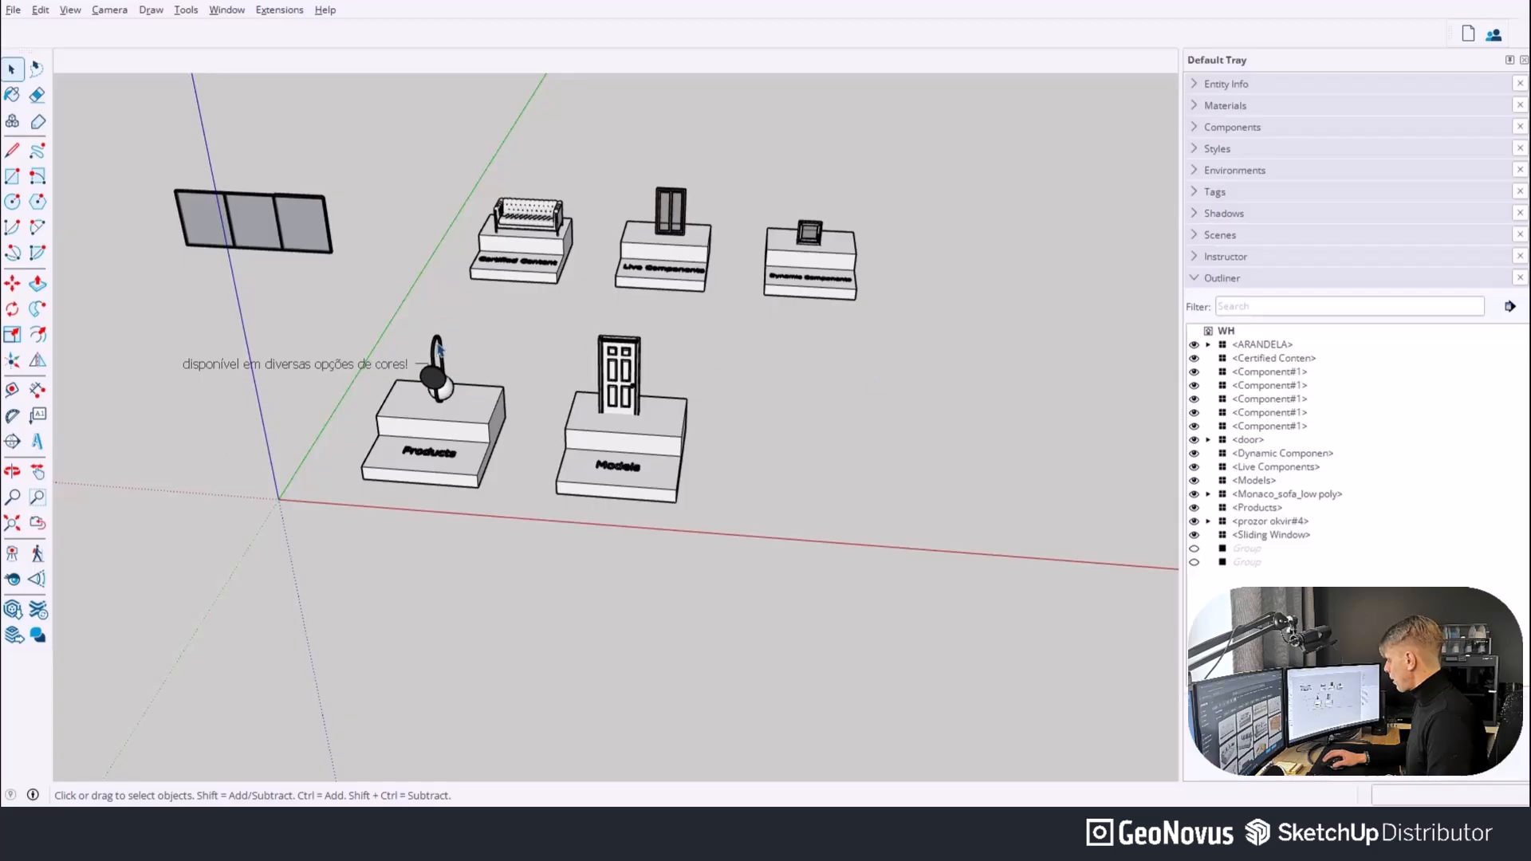
click(448, 391)
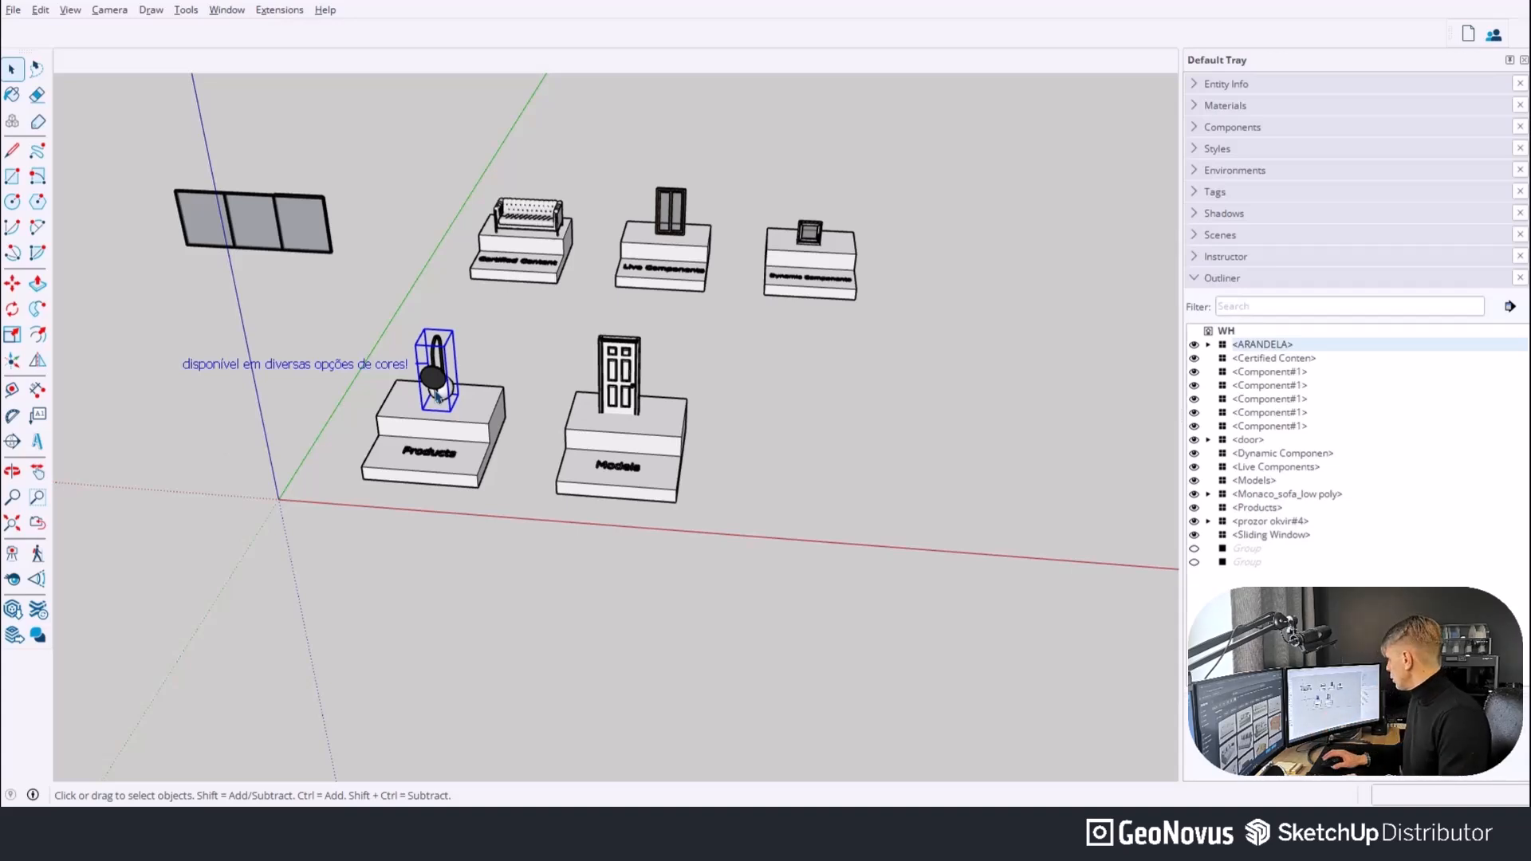
click(634, 375)
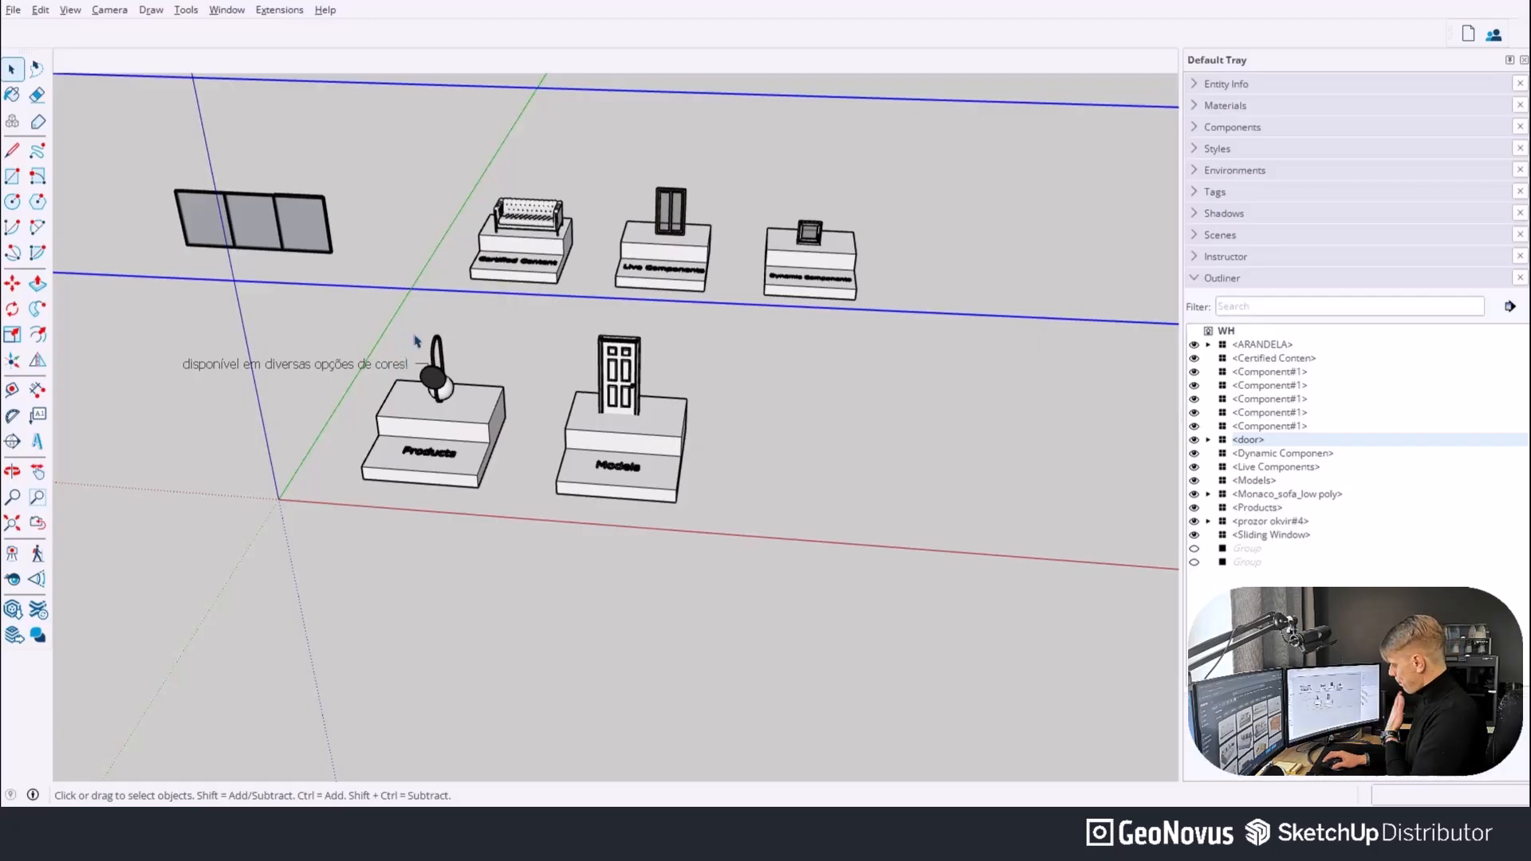
Examine the full extent of the door component's bounding box and the stray geometry lying away from the stands.
scroll(654, 324, down, 8)
middle_drag(682, 308, 861, 357)
click(593, 367)
click(614, 331)
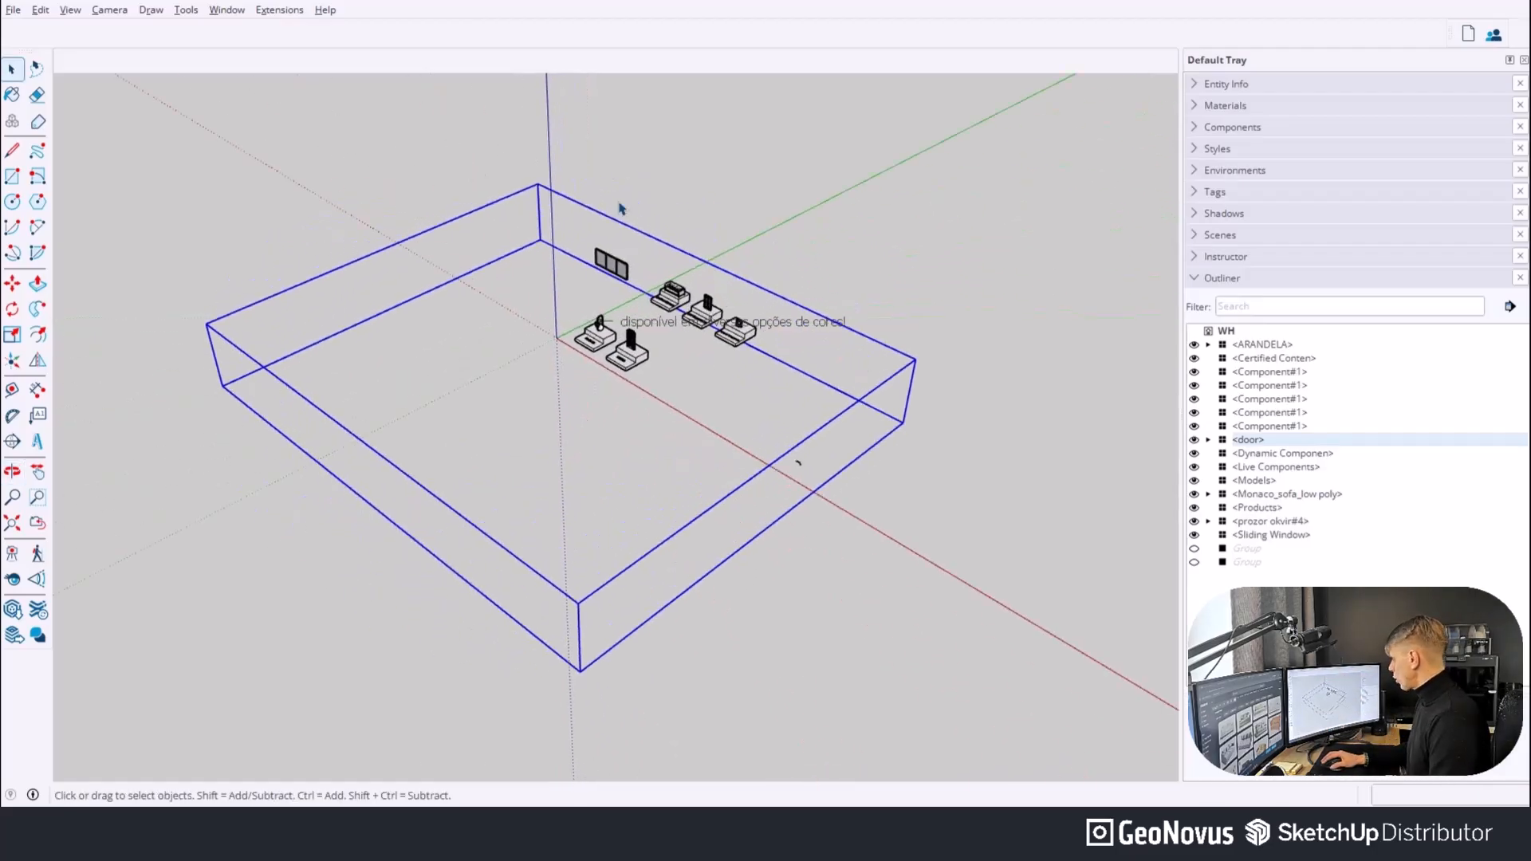
scroll(786, 467, up, 6)
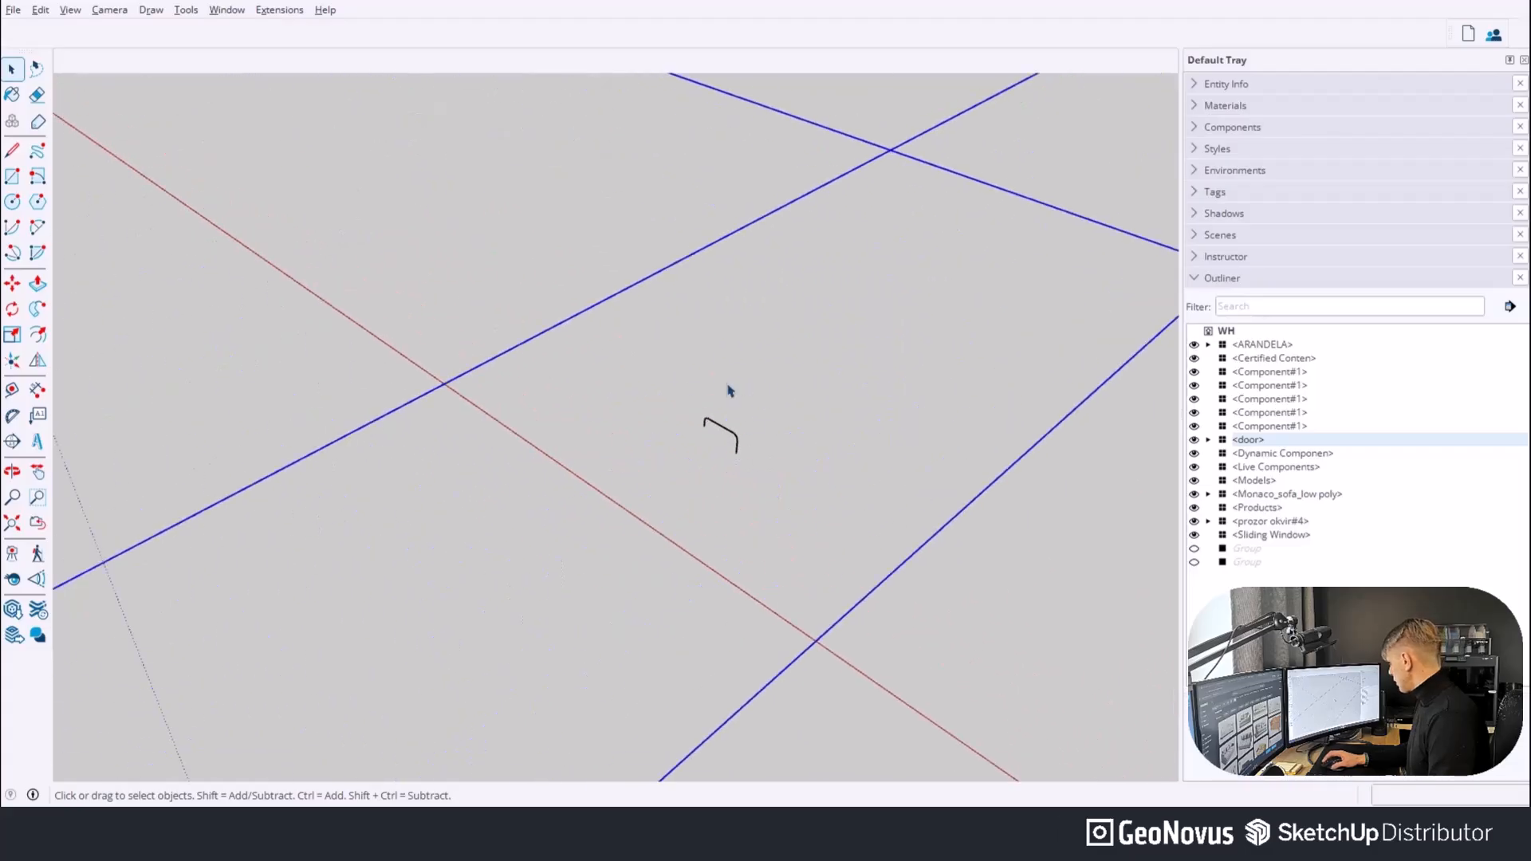
scroll(806, 403, down, 8)
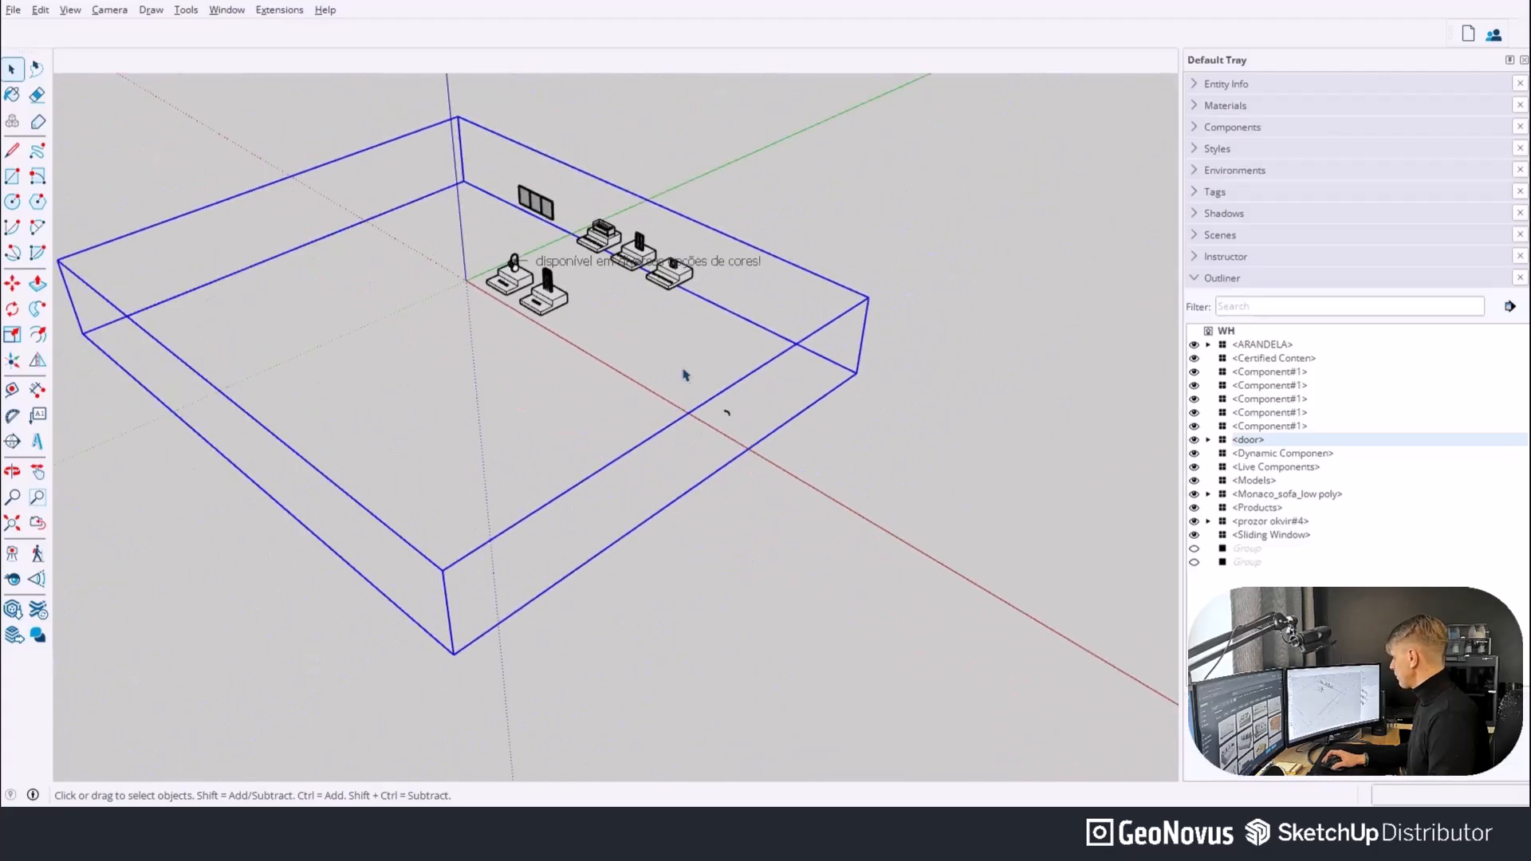
Look through the door component's nested hidden groups and display the model's full list of tags.
click(1208, 439)
click(1219, 472)
scroll(1230, 522, down, 3)
scroll(1228, 542, down, 6)
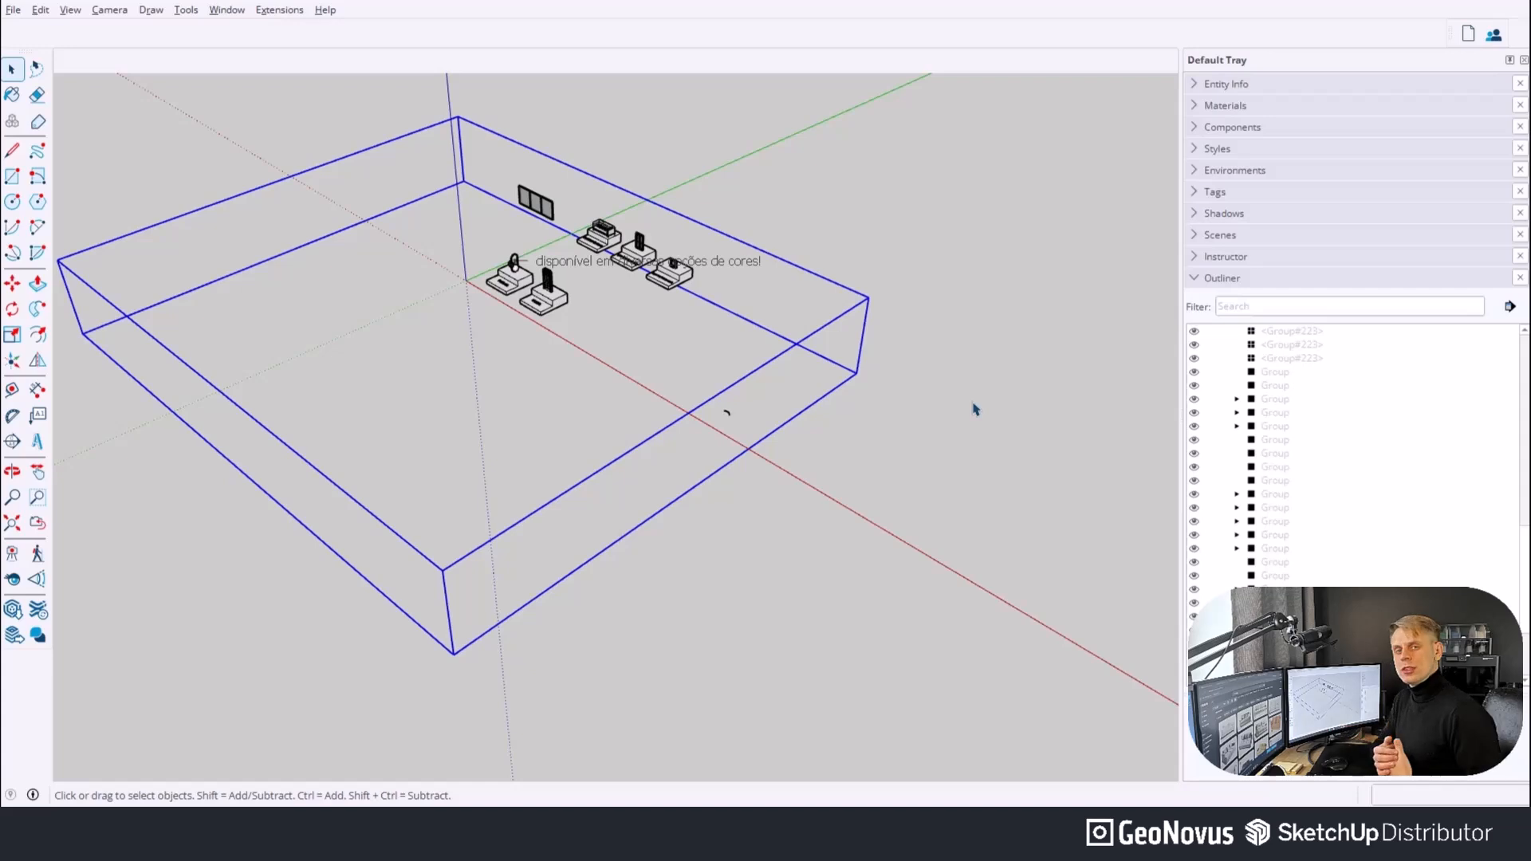
click(1214, 195)
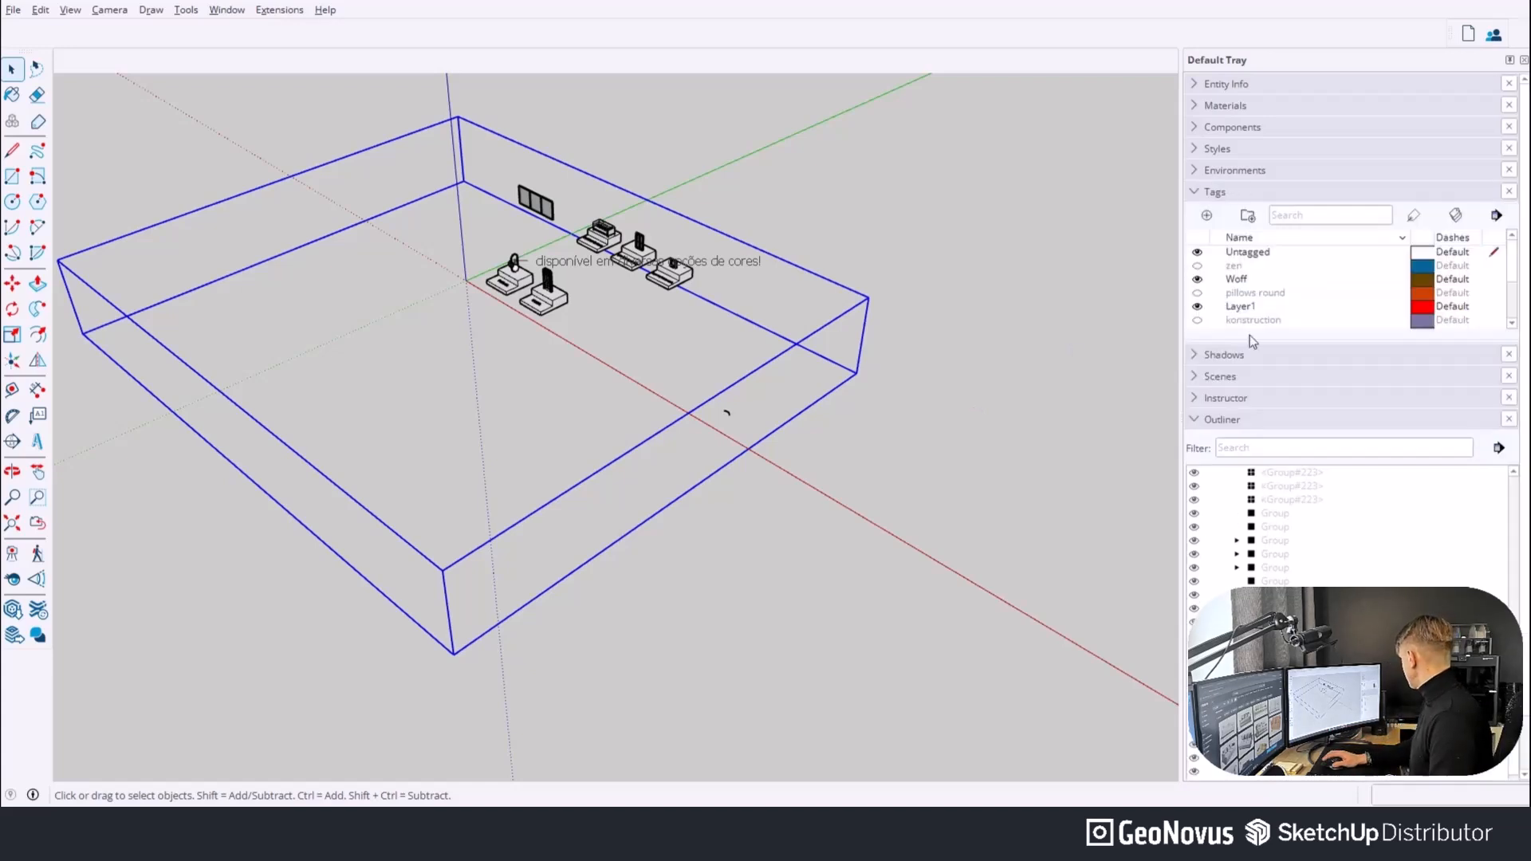
drag(1223, 339, 1272, 454)
Reselect the door on the Models stand and check the extent of its selection against the whole scene.
click(689, 370)
scroll(543, 288, up, 3)
click(547, 284)
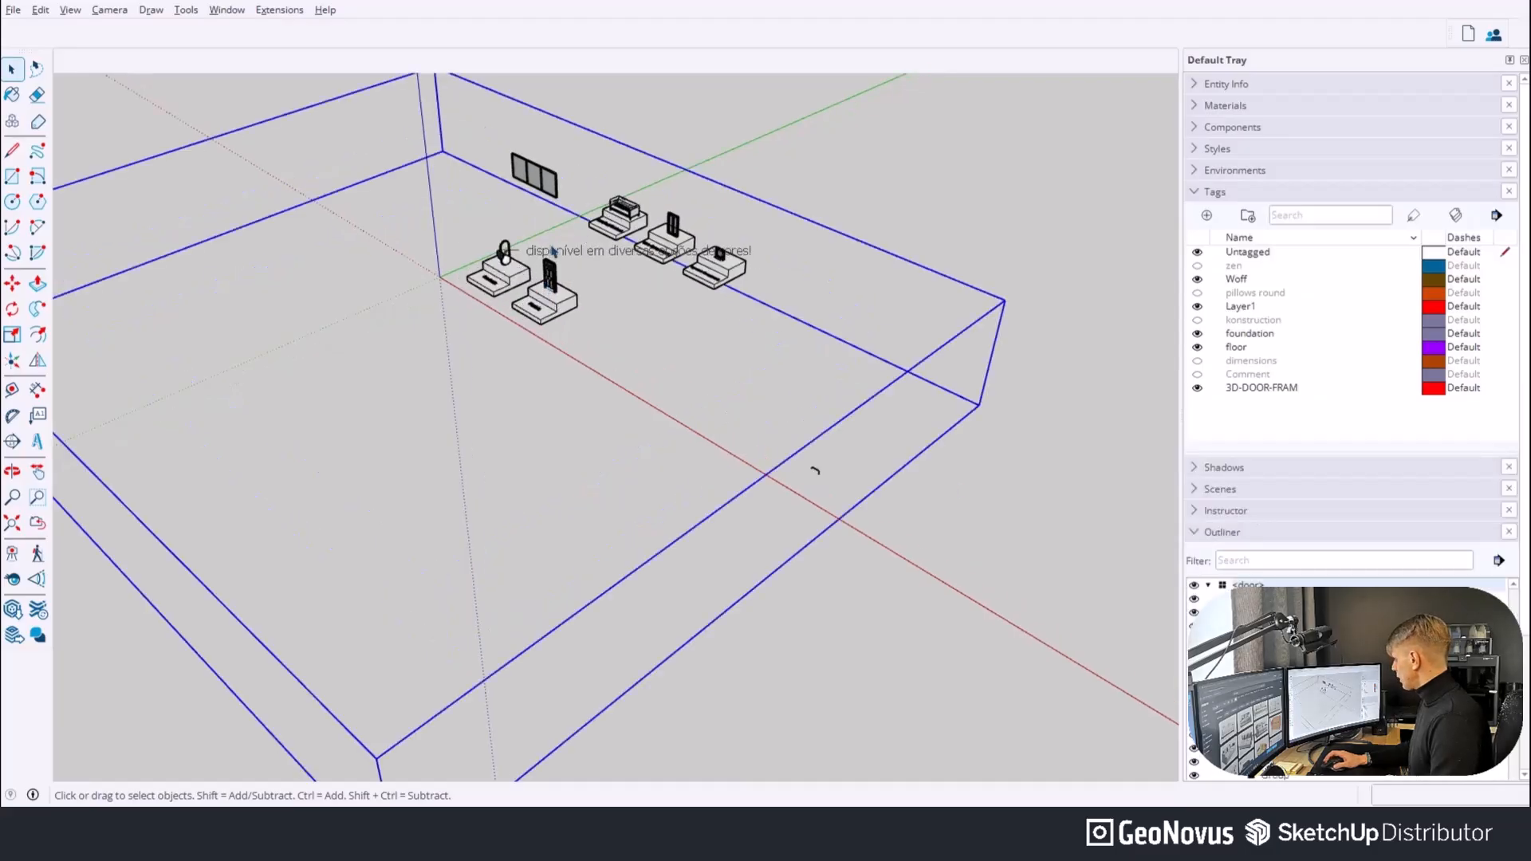
right_click(553, 275)
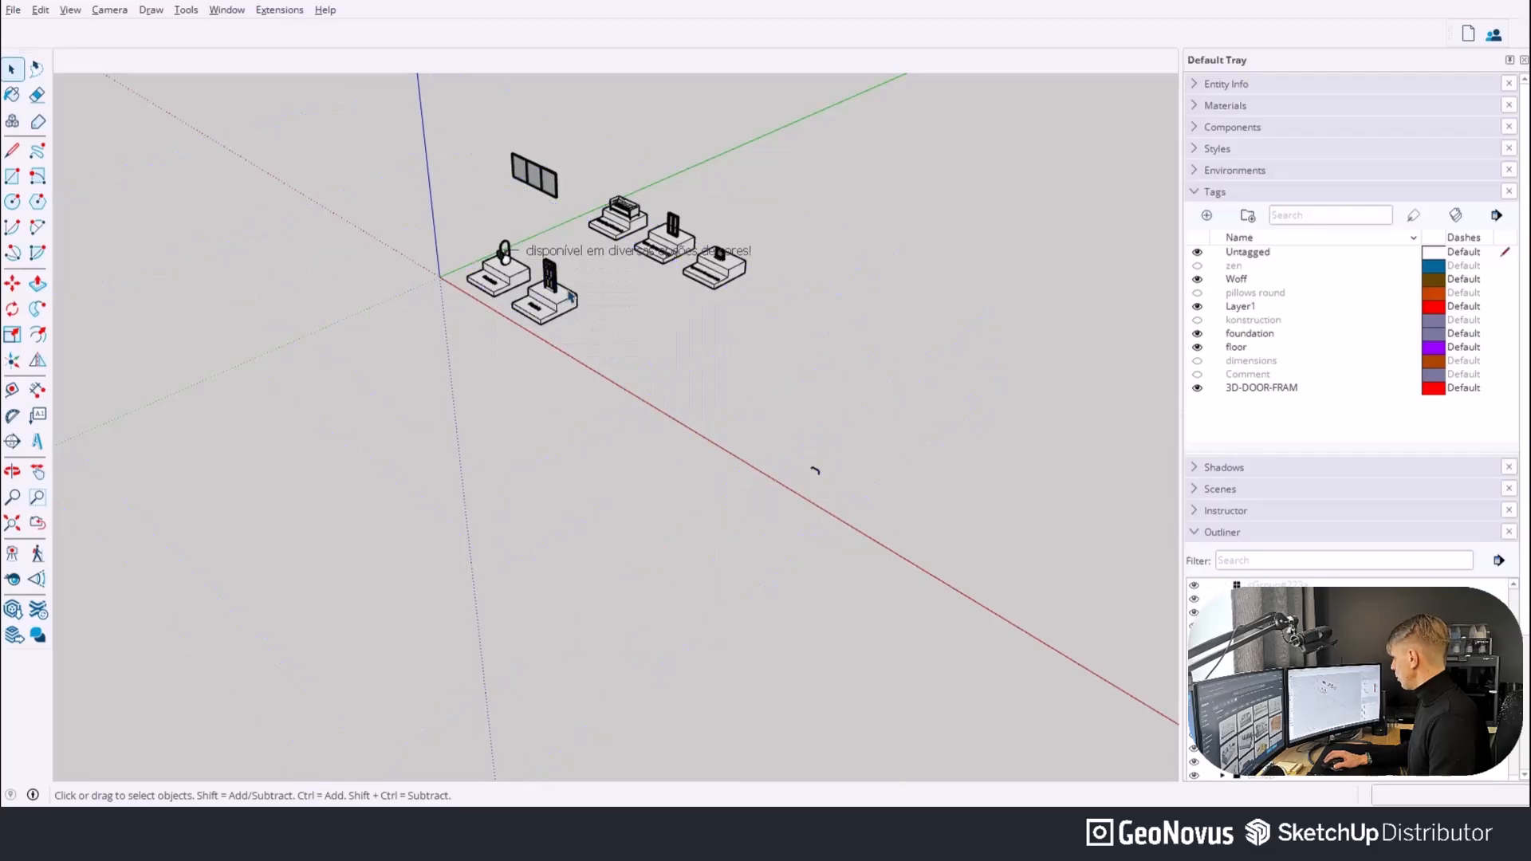
drag(177, 98, 929, 781)
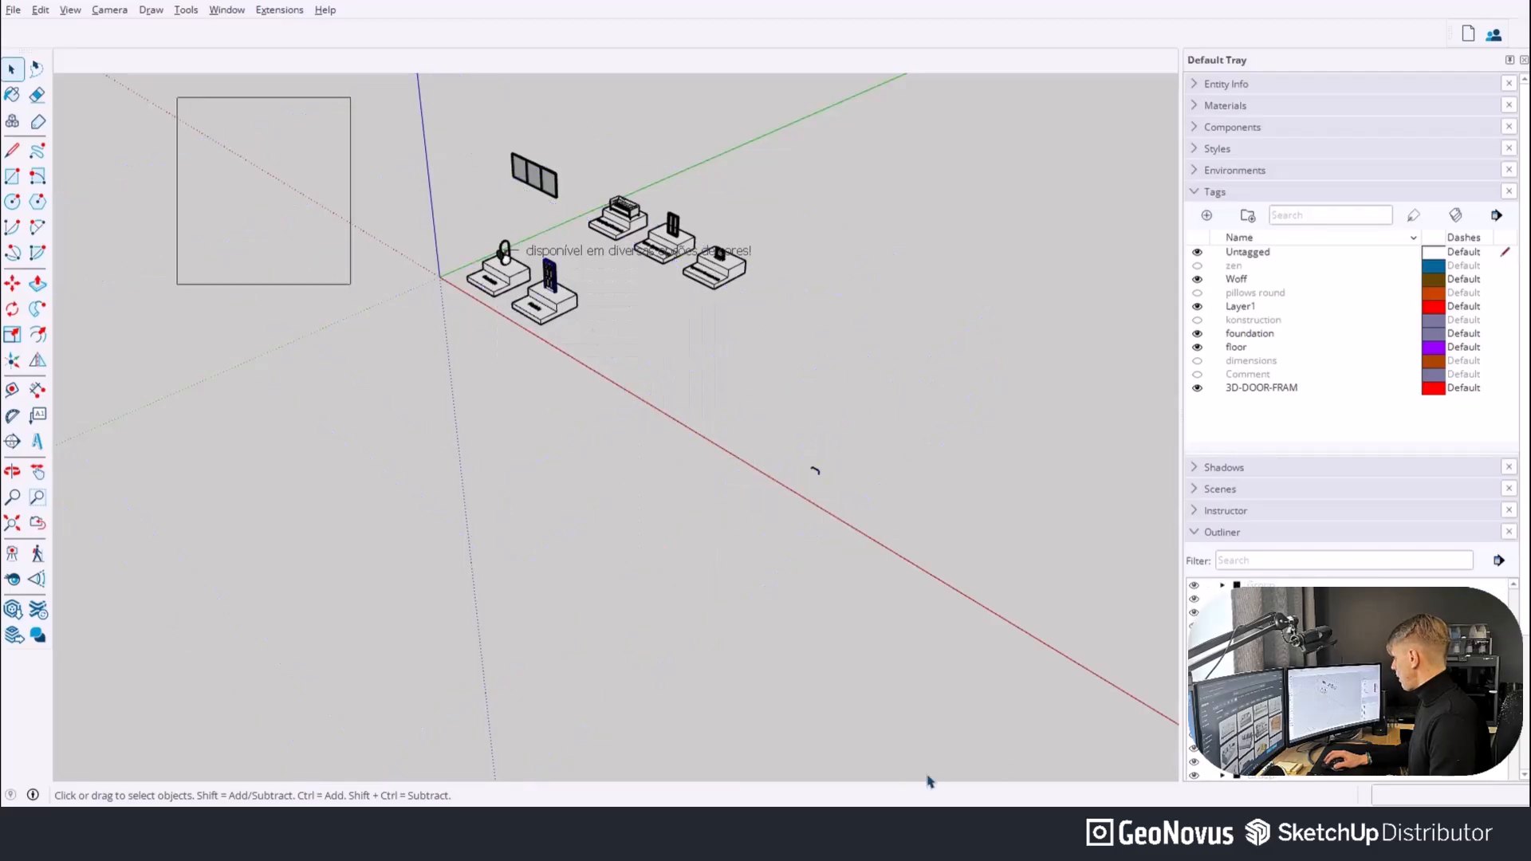
click(707, 438)
Inspect the door on the Models stand up close and compare it with the neighbouring stands.
scroll(526, 280, up, 8)
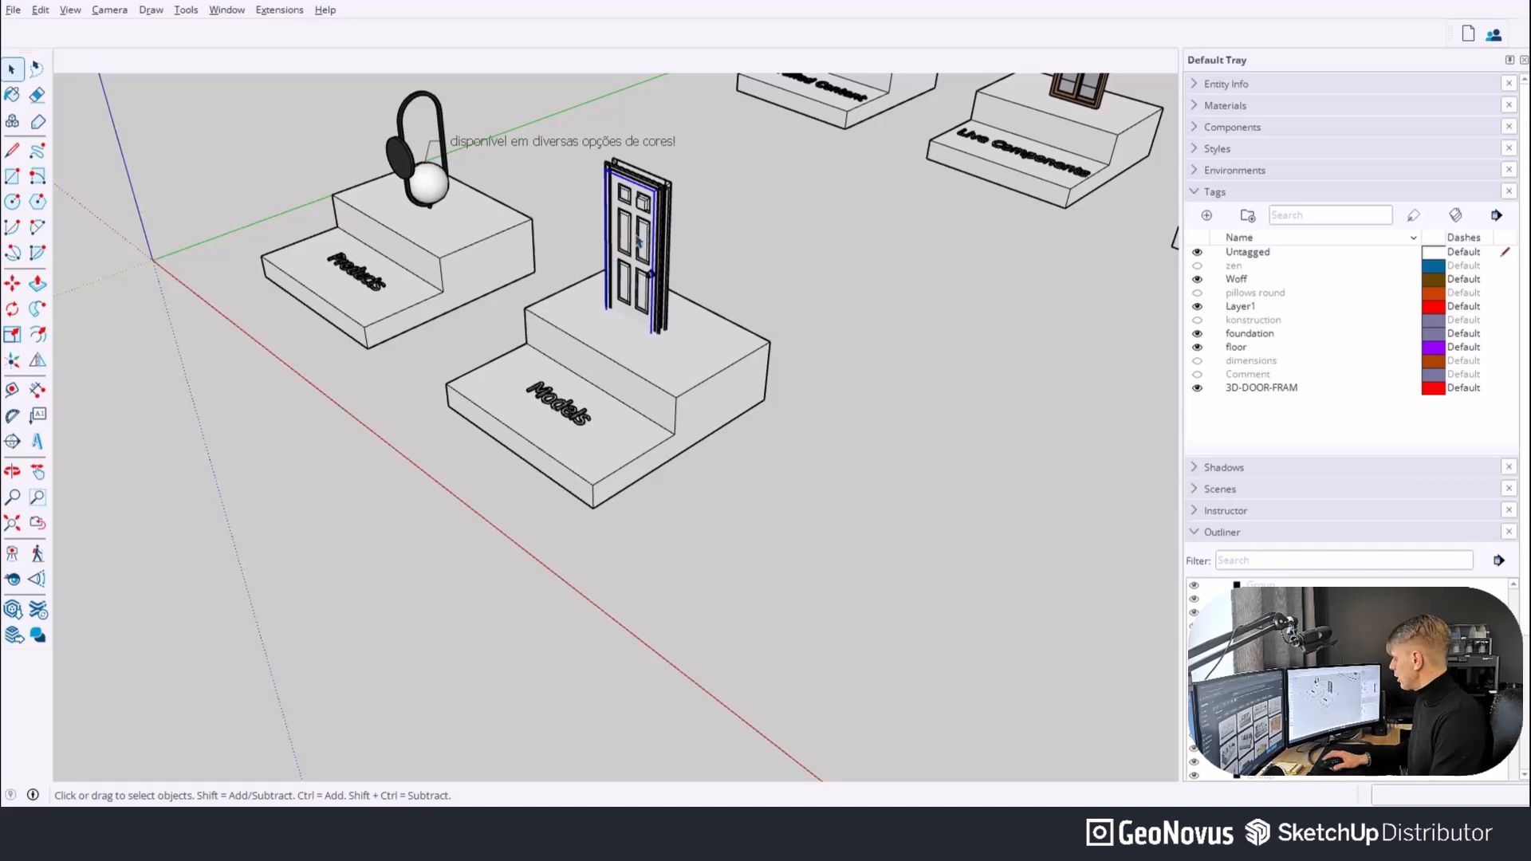
middle_drag(570, 423, 645, 432)
click(847, 356)
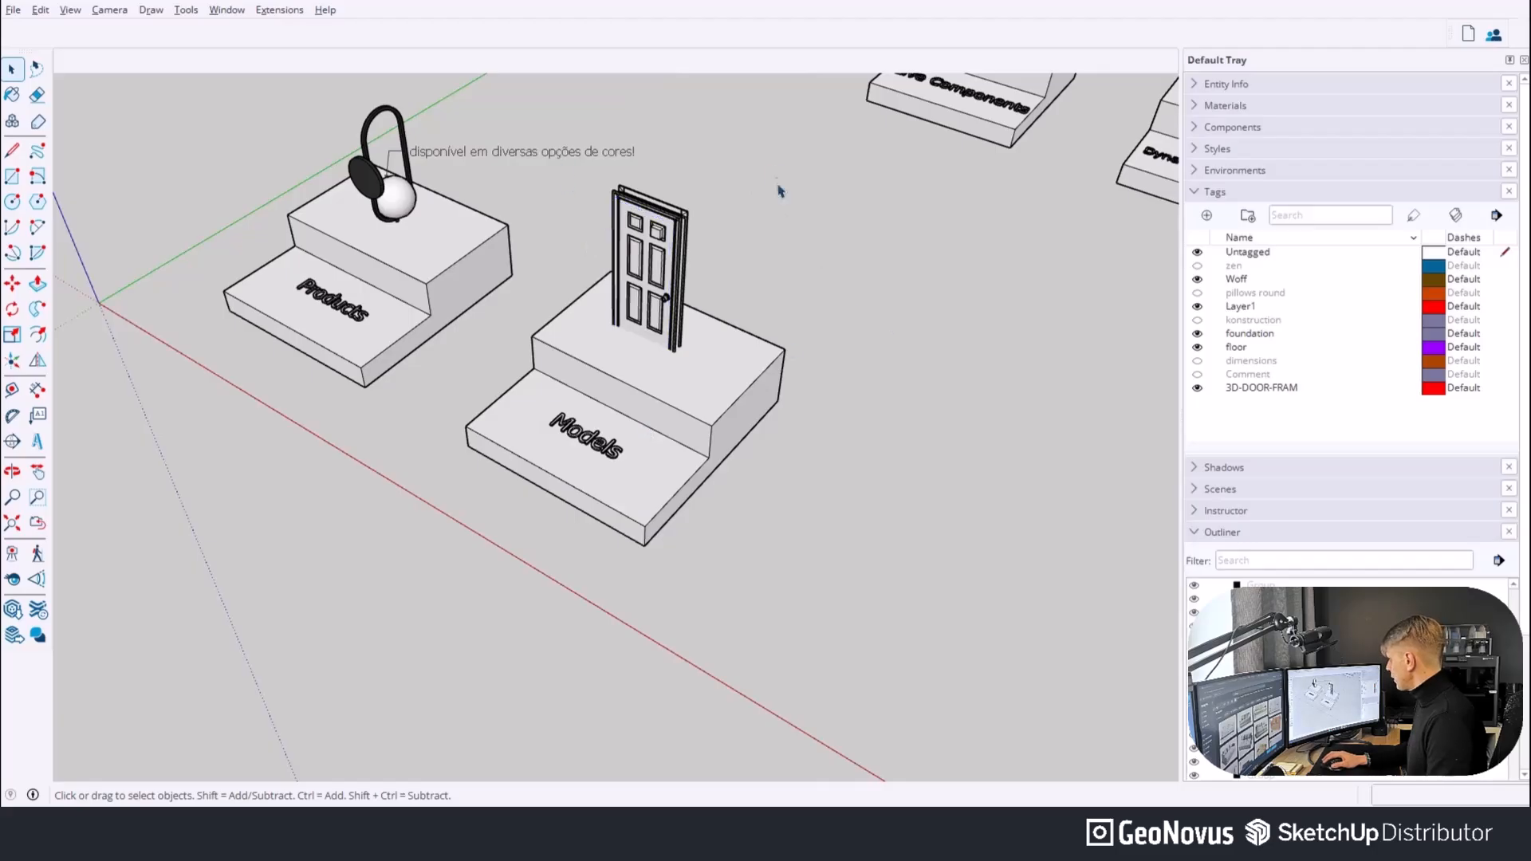
drag(546, 457, 526, 503)
click(538, 551)
middle_drag(538, 550, 594, 545)
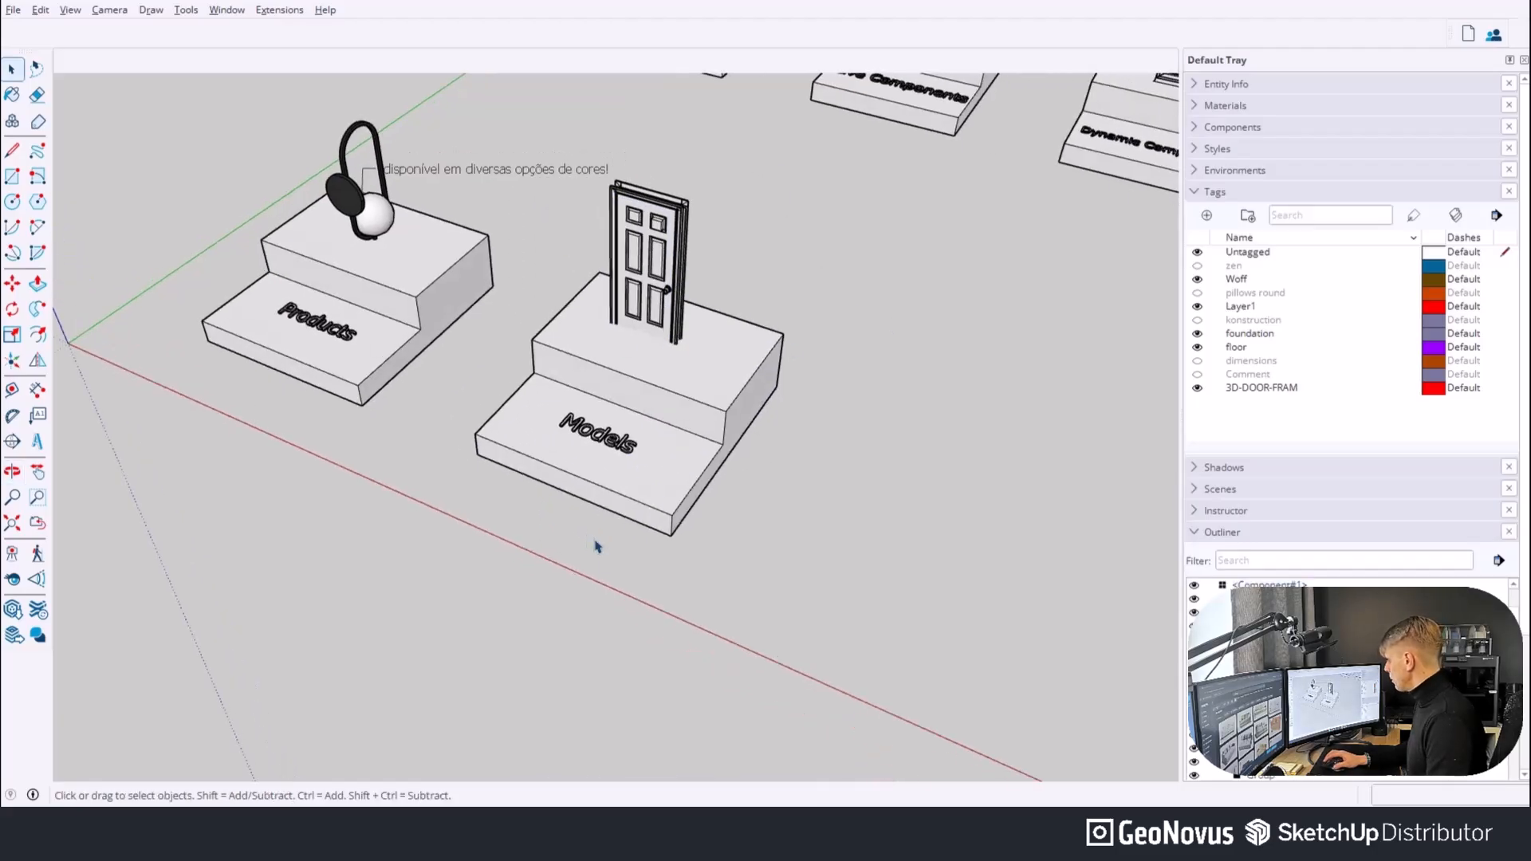
scroll(594, 545, down, 3)
scroll(279, 541, down, 2)
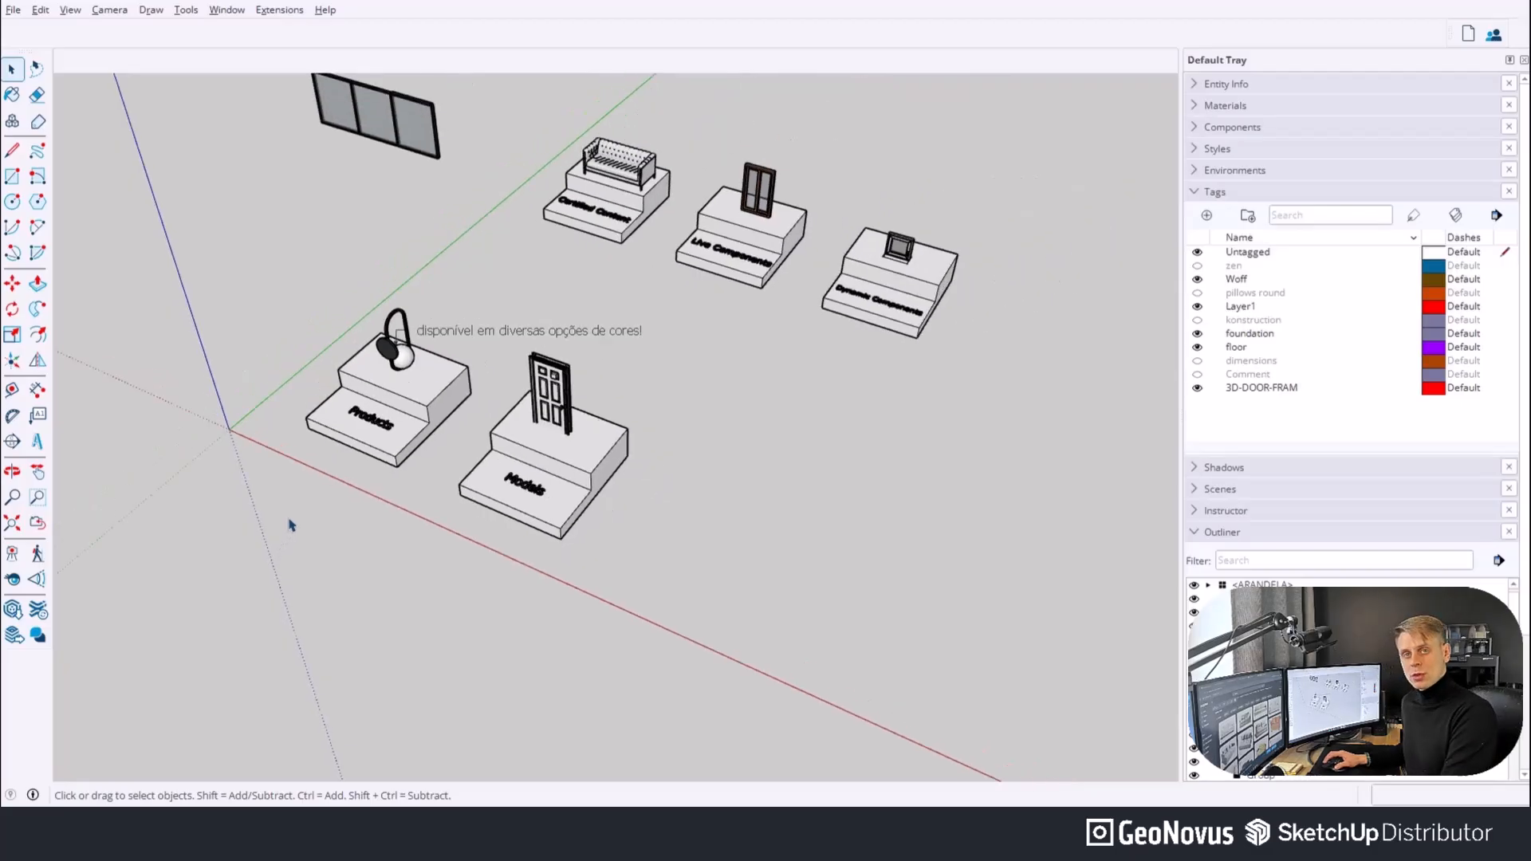
Check the Component Options and Component Attributes of the window frame on the Dynamic Components stand, and close both windows.
middle_drag(592, 313, 659, 319)
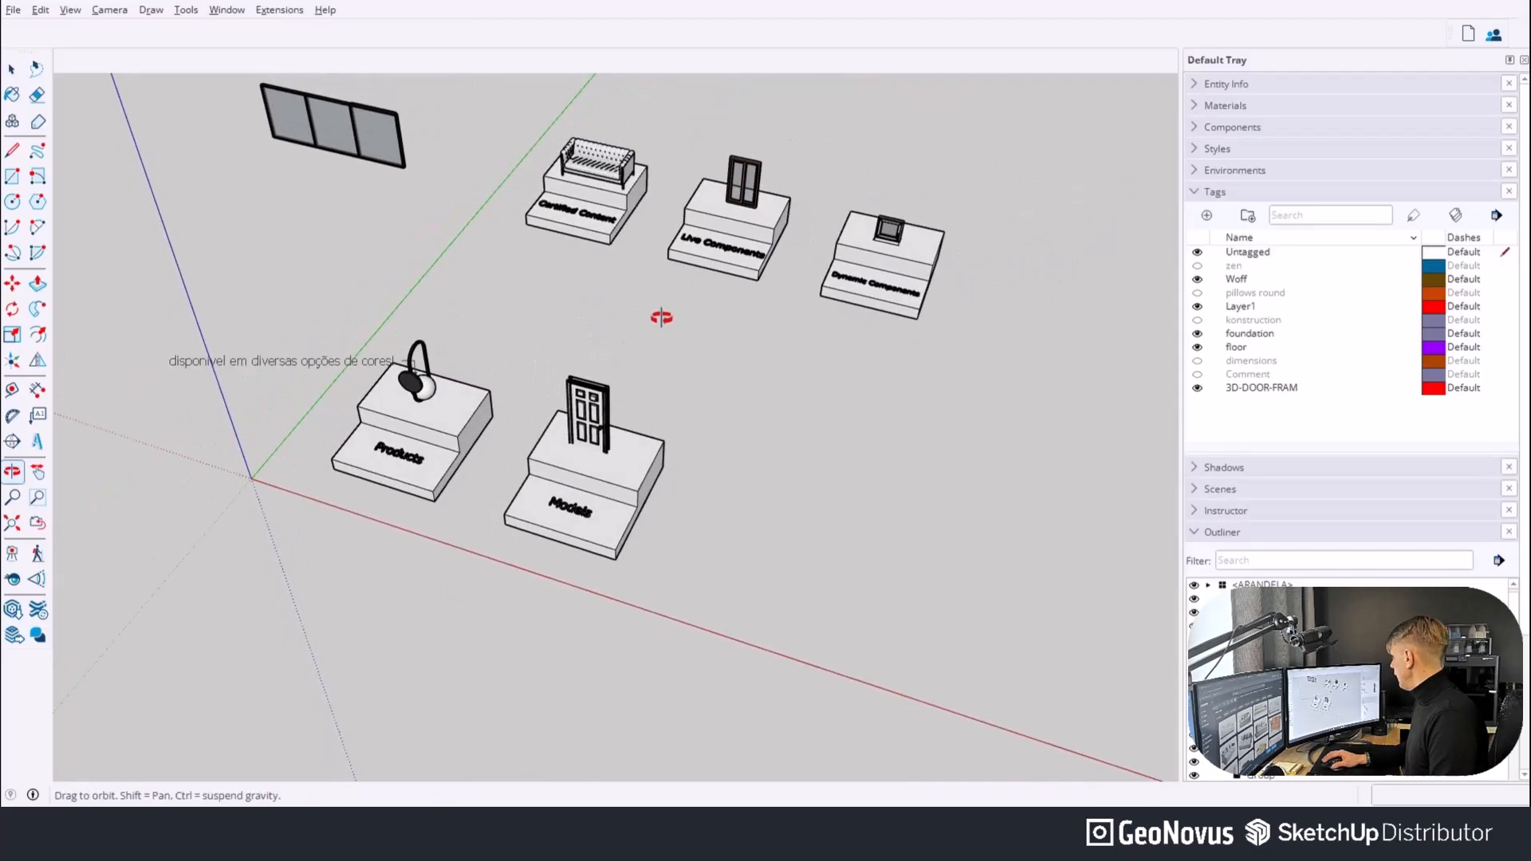
scroll(877, 223, up, 5)
click(828, 281)
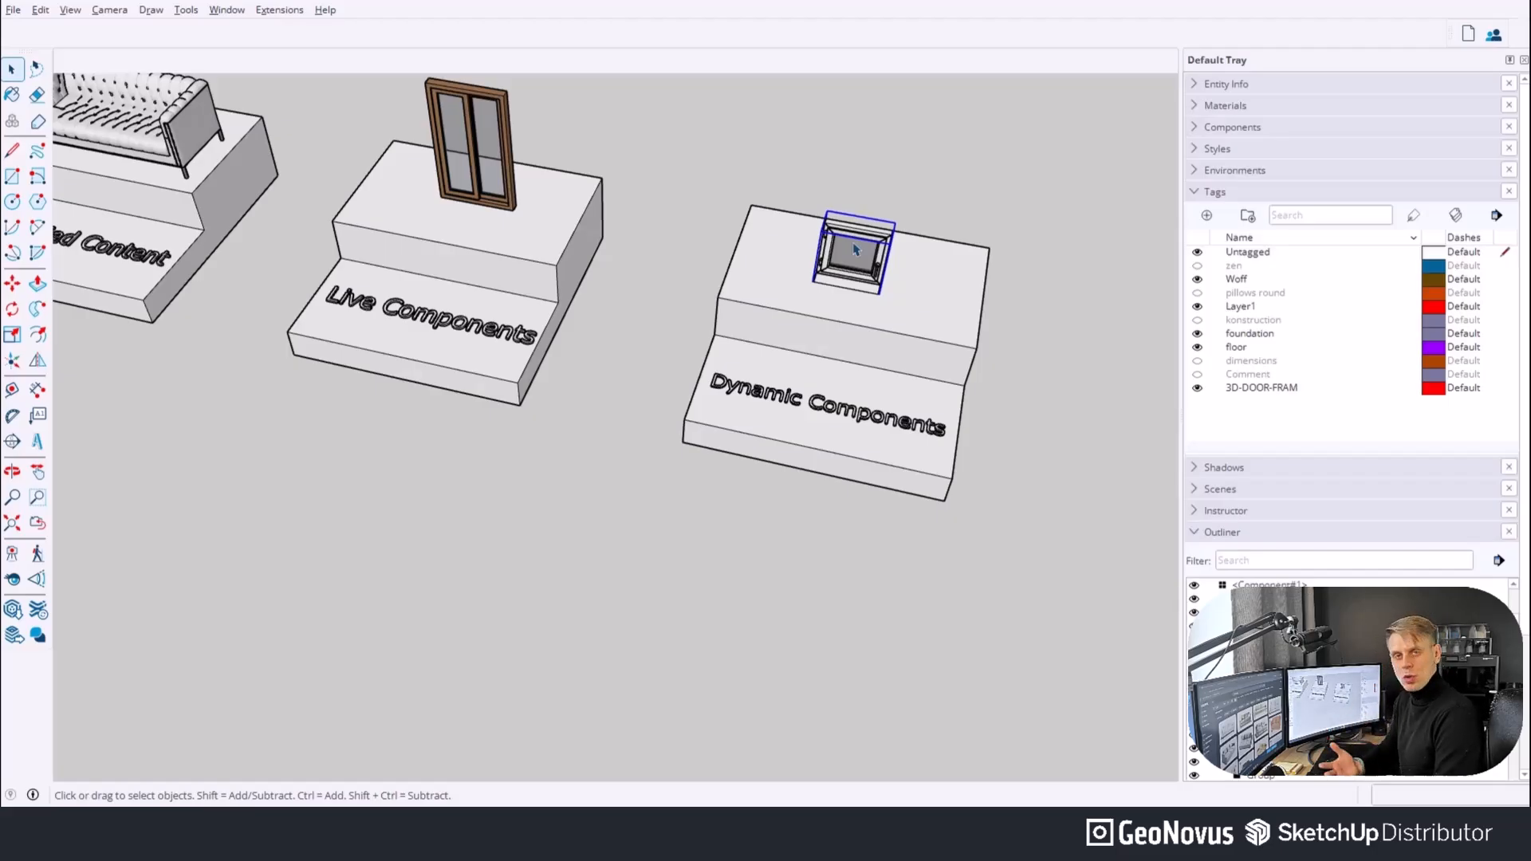
middle_drag(841, 241, 927, 209)
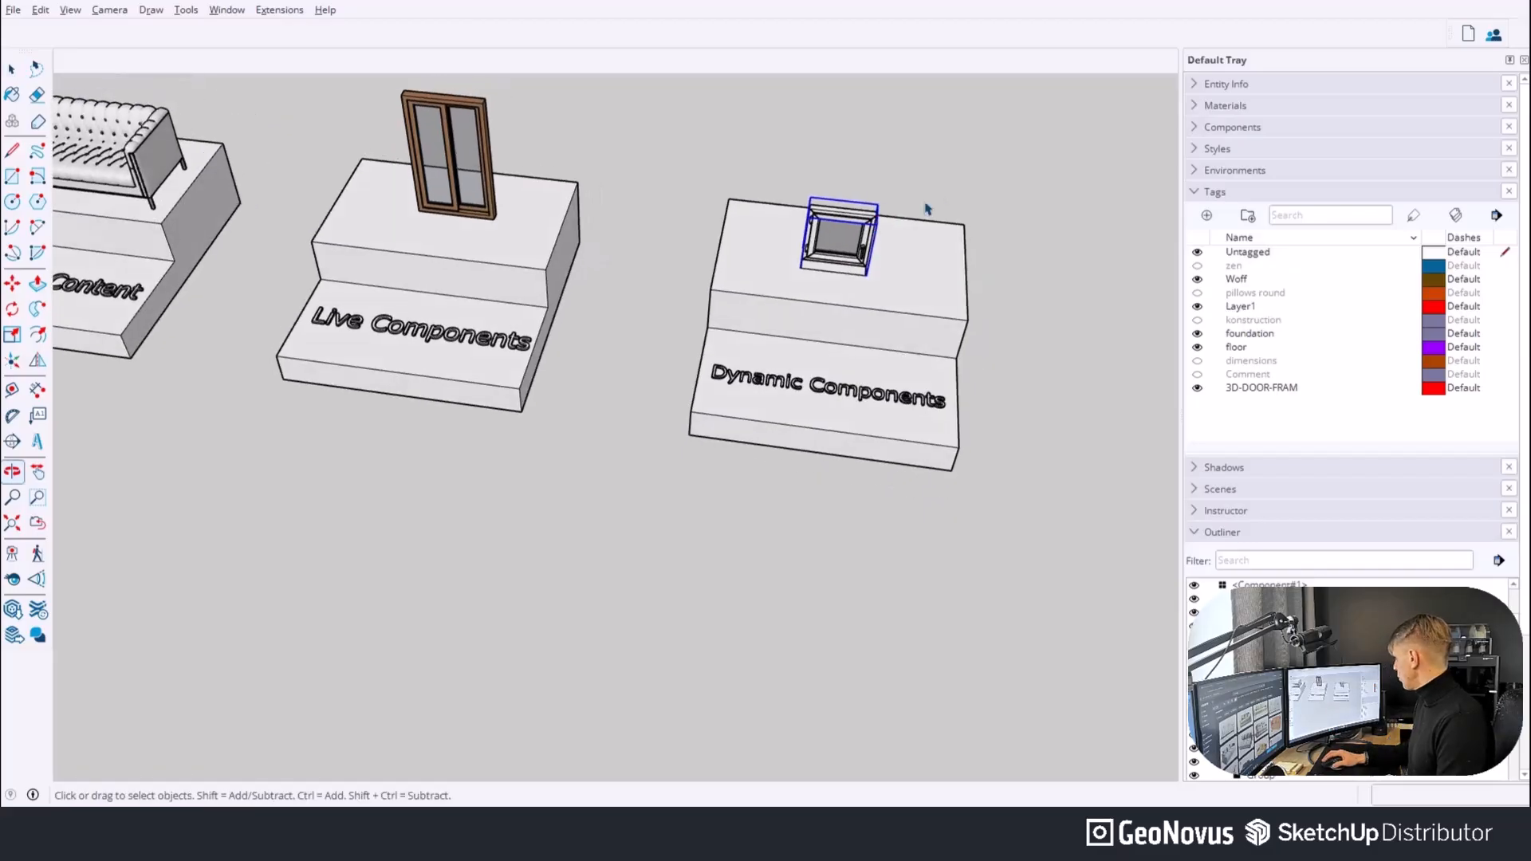
click(227, 10)
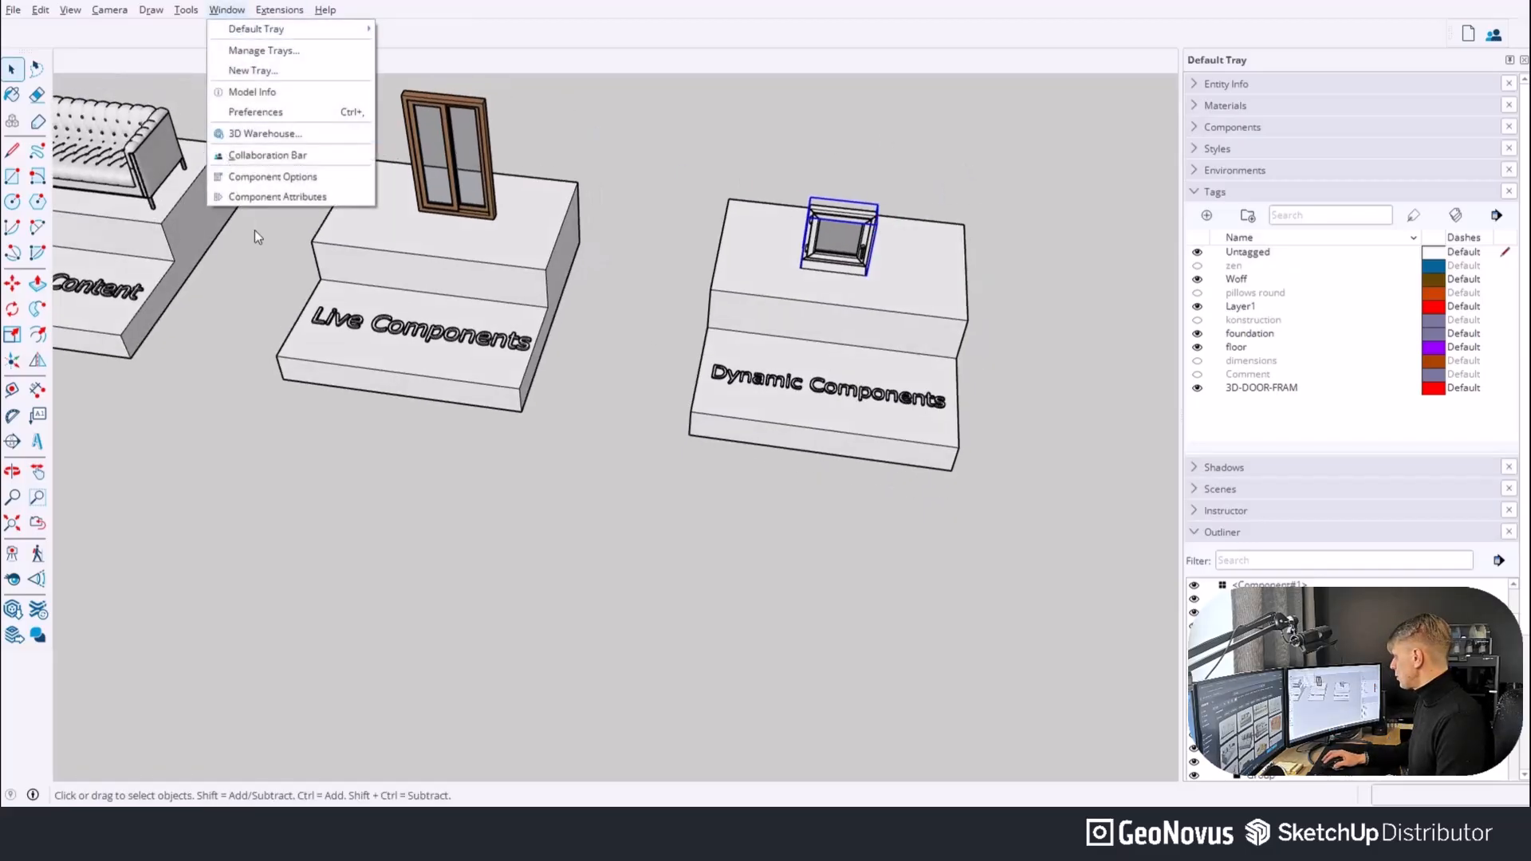
click(240, 176)
click(227, 10)
click(247, 175)
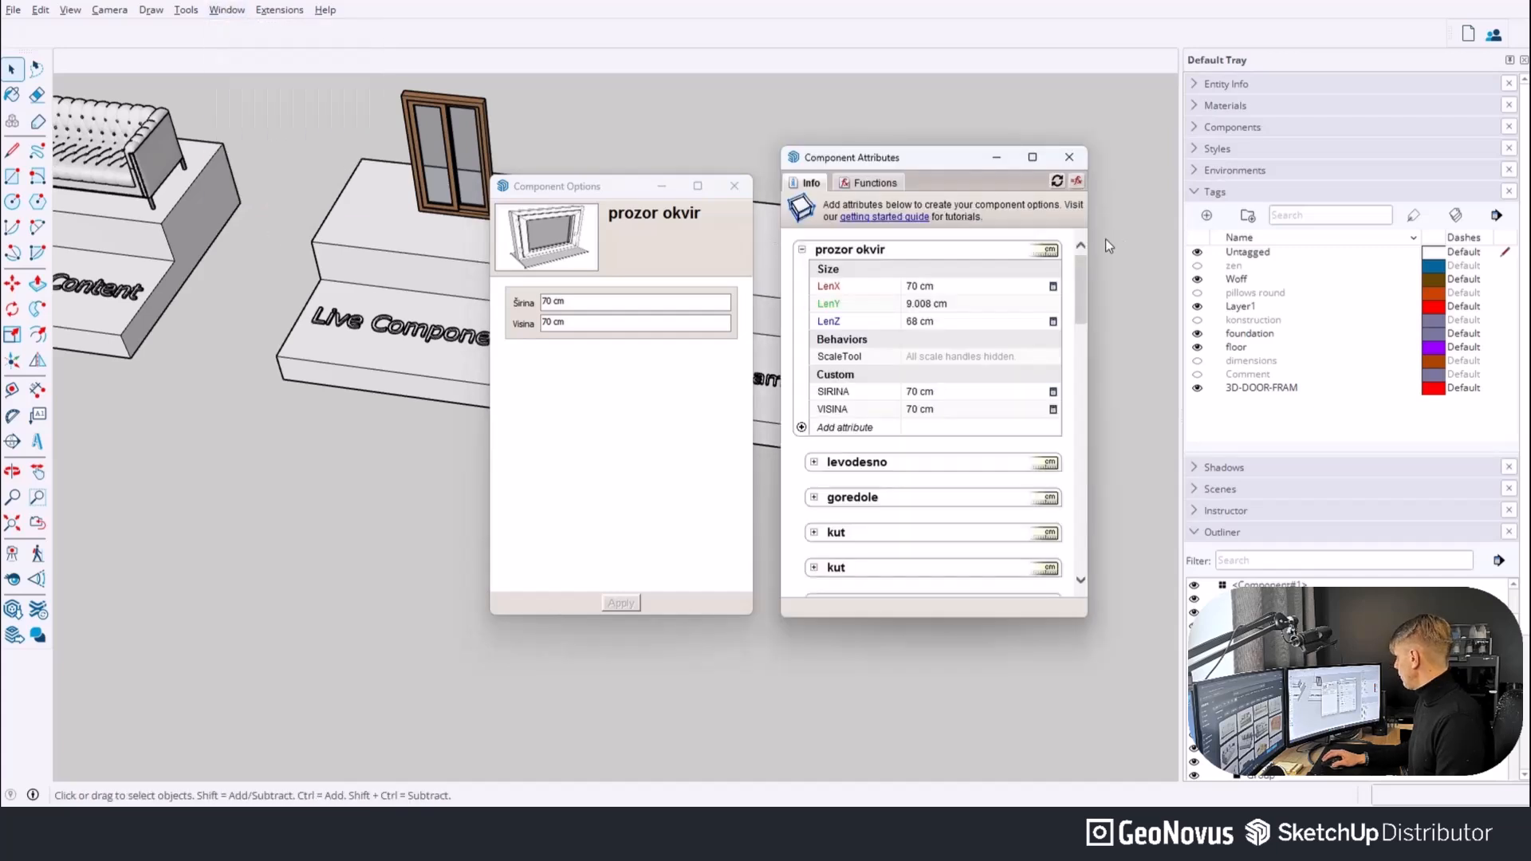
click(1069, 157)
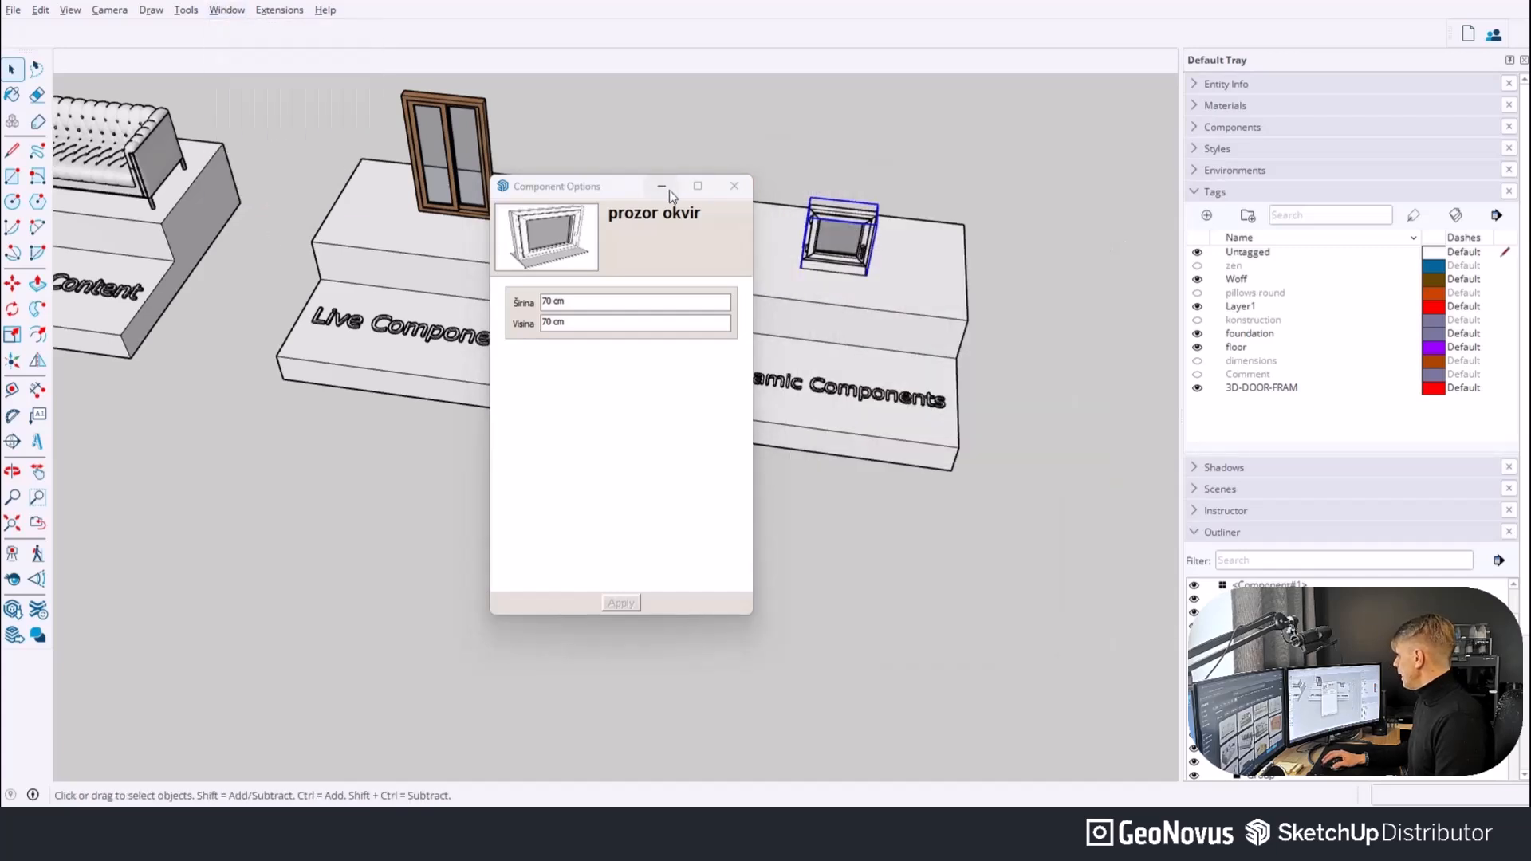
click(734, 185)
Compare the Live Components and Dynamic Components stands, selecting everything on the Dynamic Components stand along the way.
middle_drag(656, 191, 686, 195)
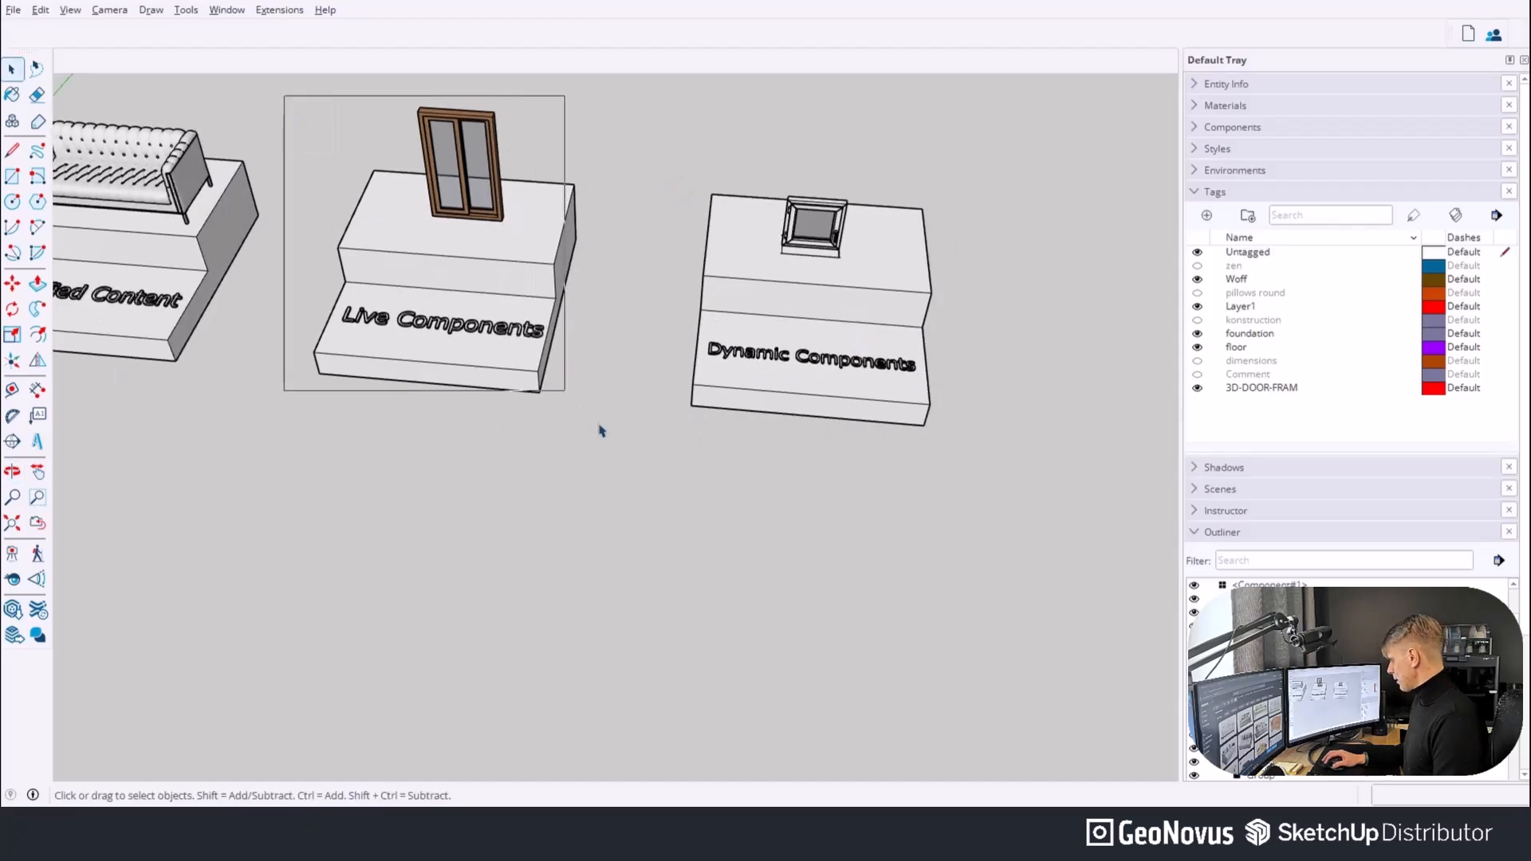
middle_drag(513, 355, 566, 365)
click(452, 353)
click(588, 413)
scroll(566, 365, up, 1)
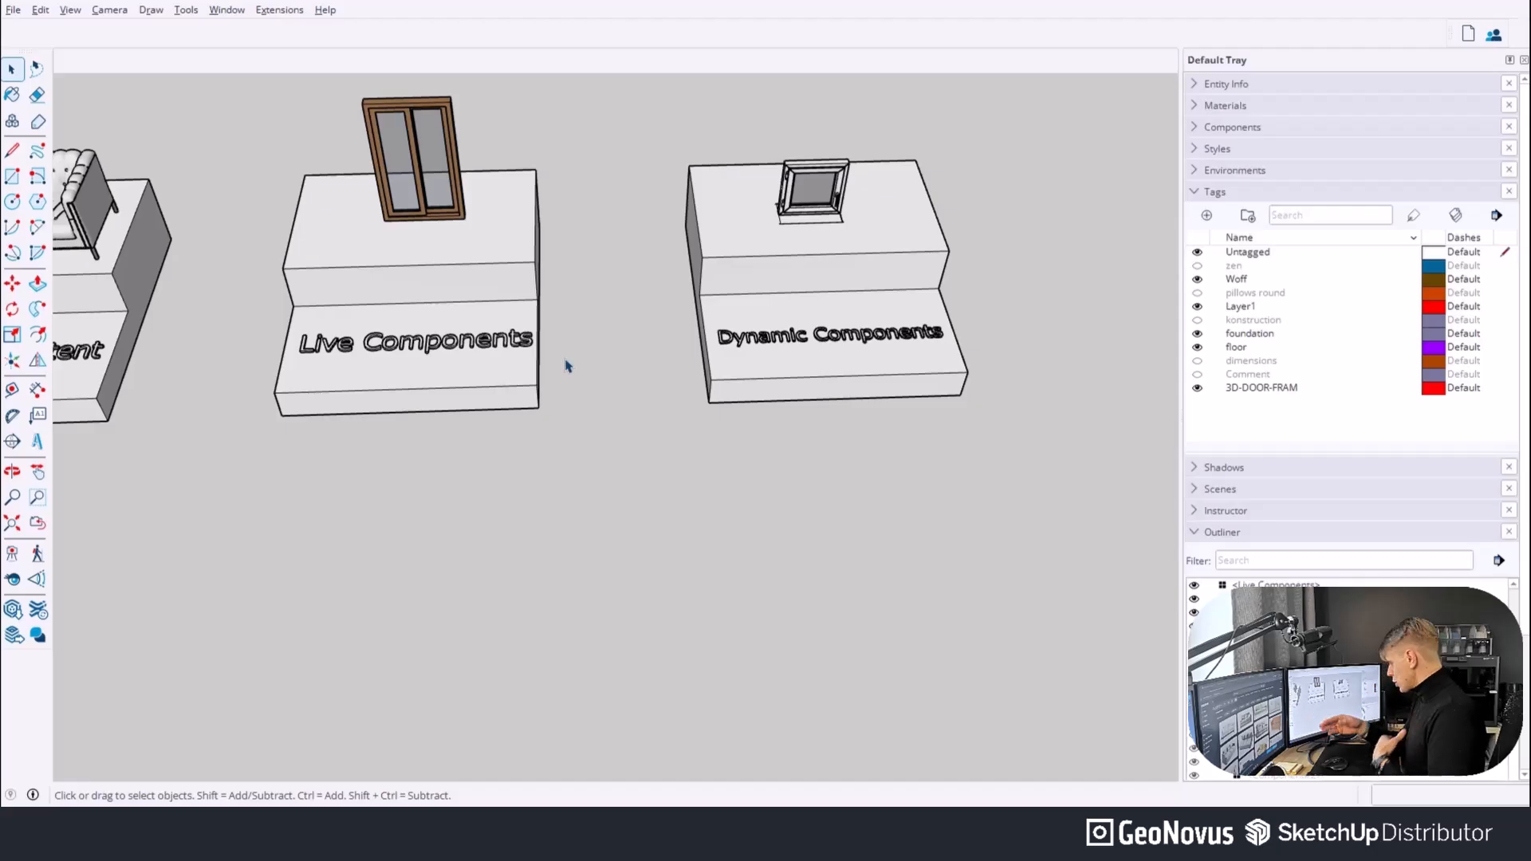
drag(648, 121, 1127, 477)
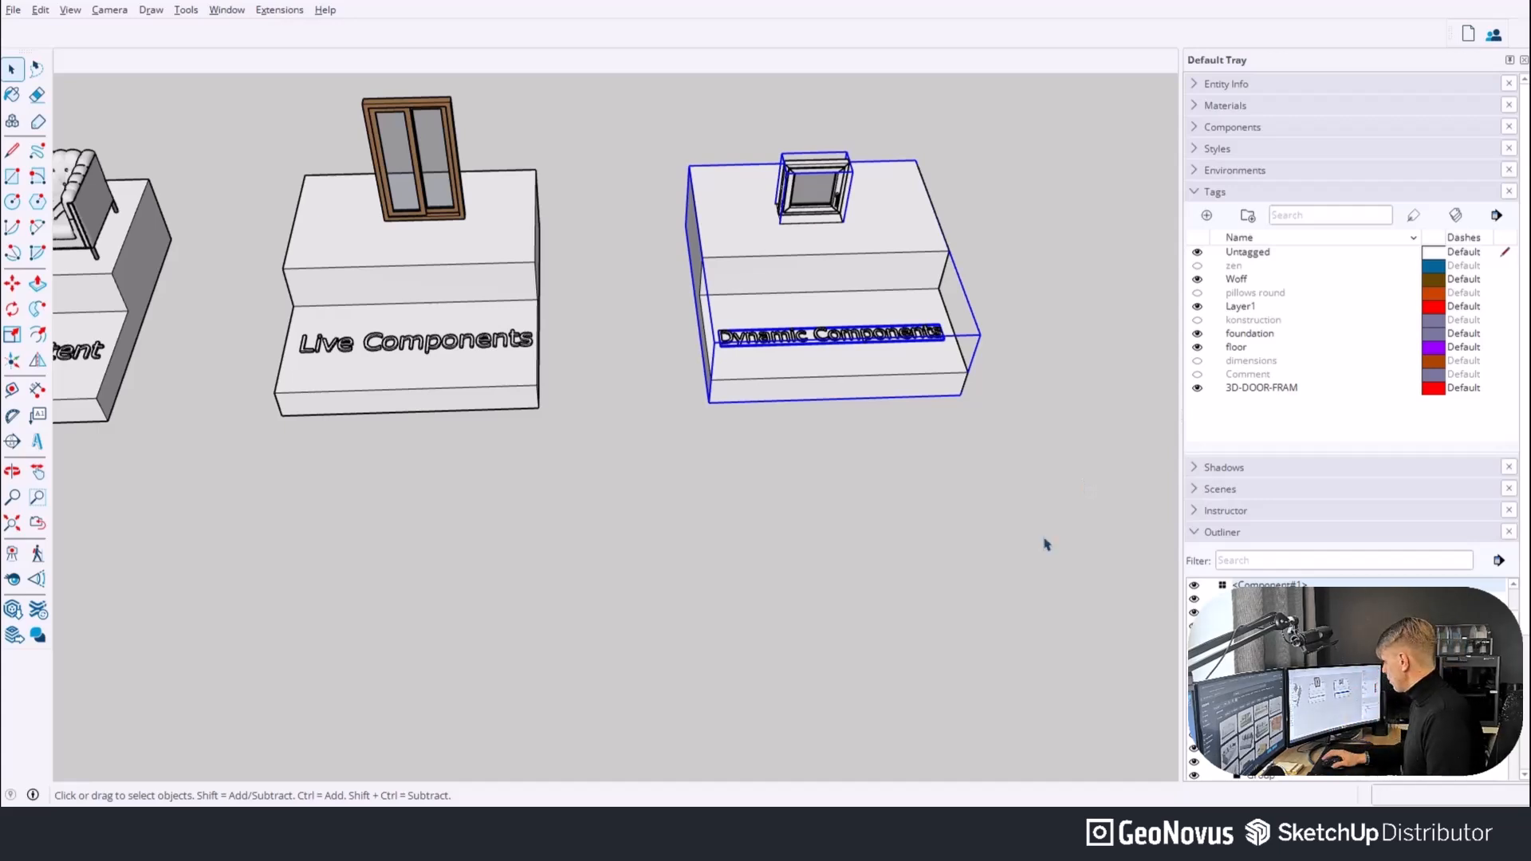
scroll(869, 561, down, 1)
click(712, 528)
middle_drag(636, 481, 582, 451)
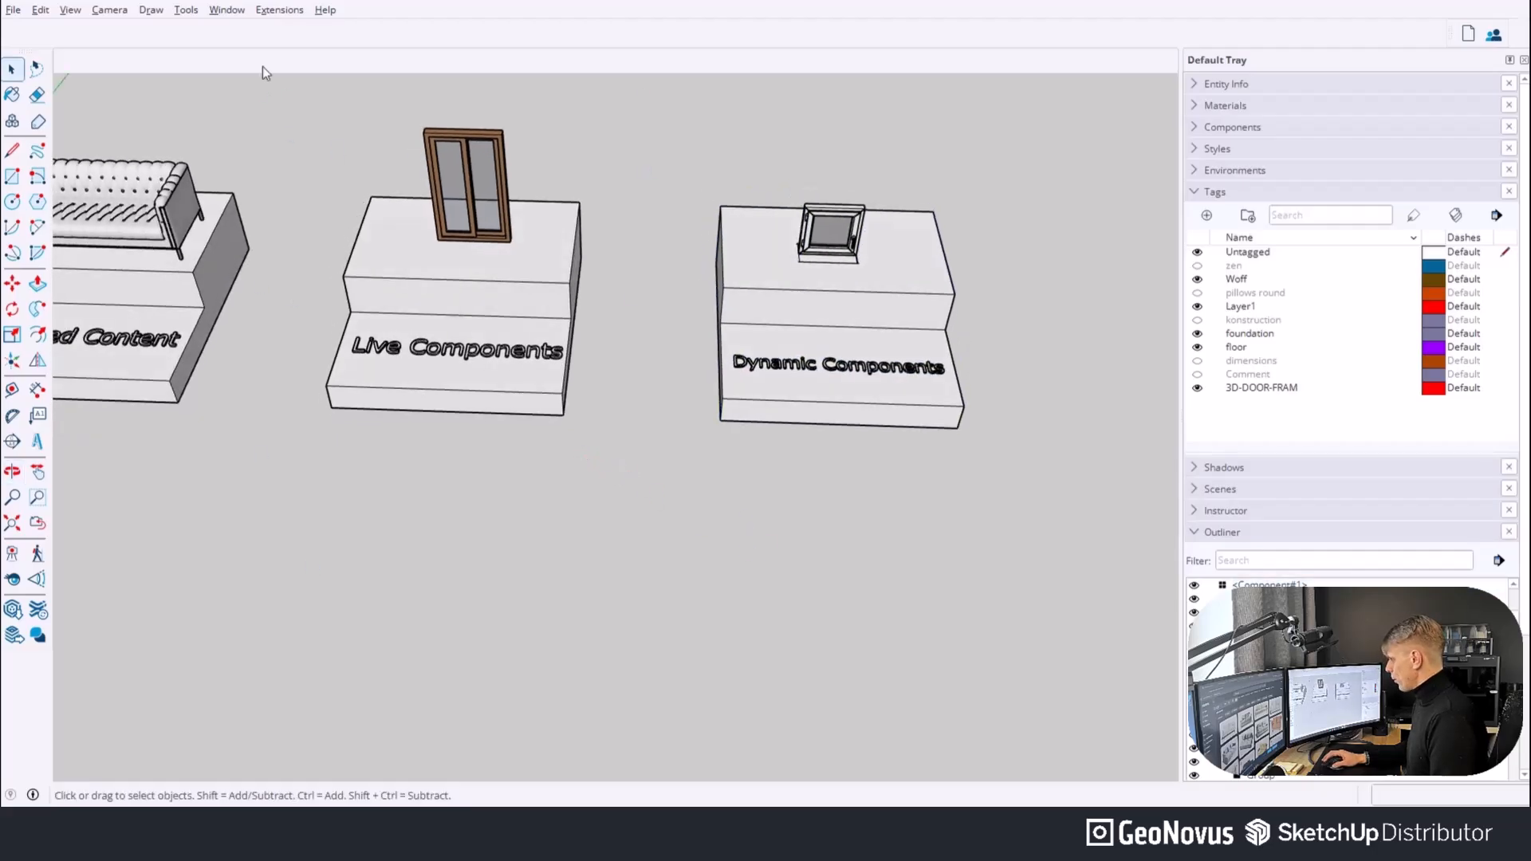
scroll(244, 154, up, 2)
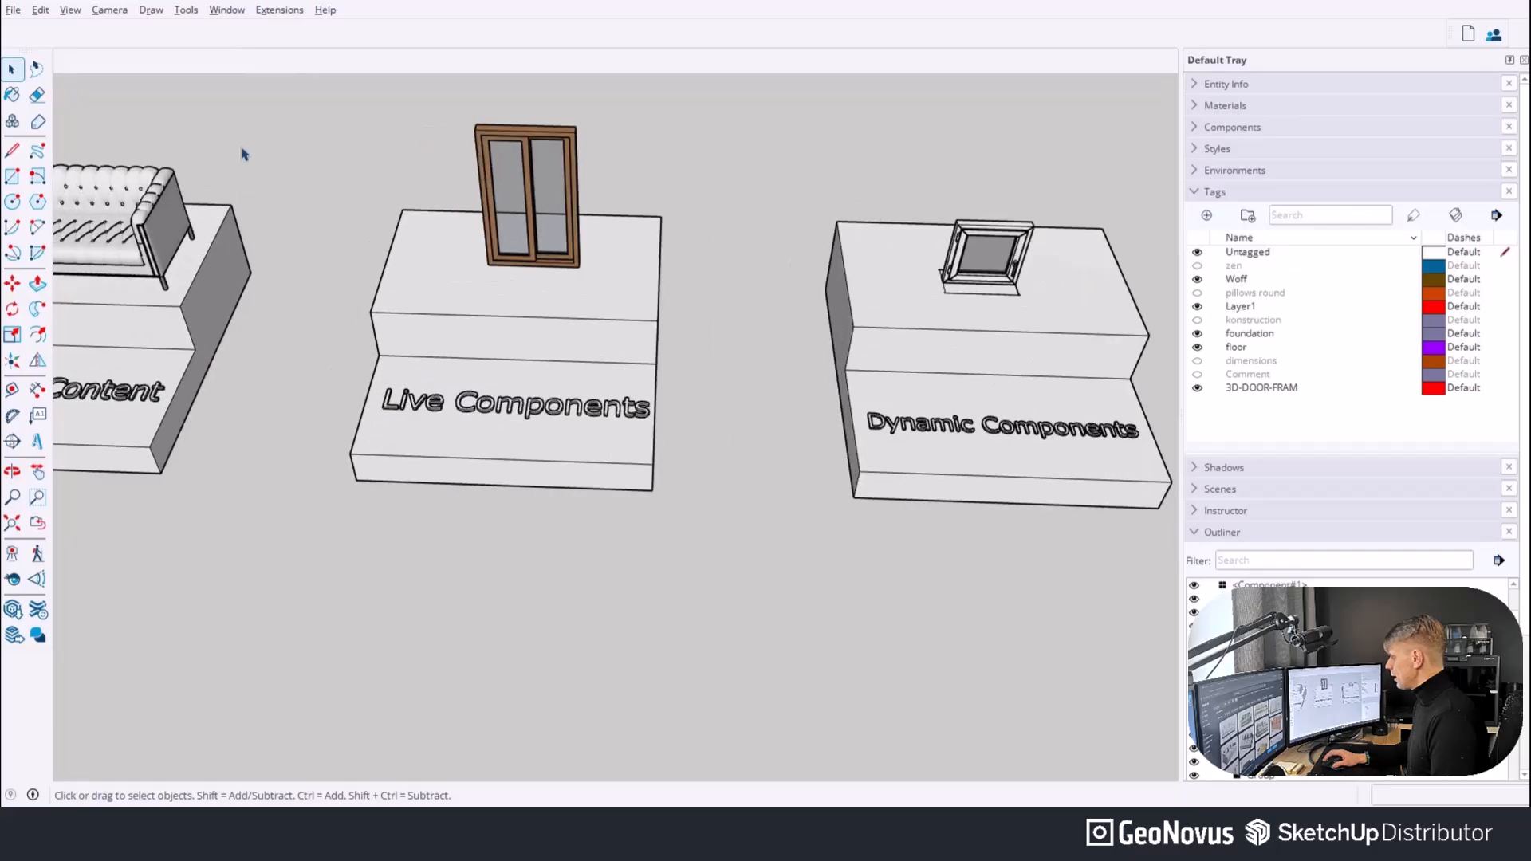
Select the sliding window on the Live Components stand and collapse the Outliner and Tags sections.
click(515, 182)
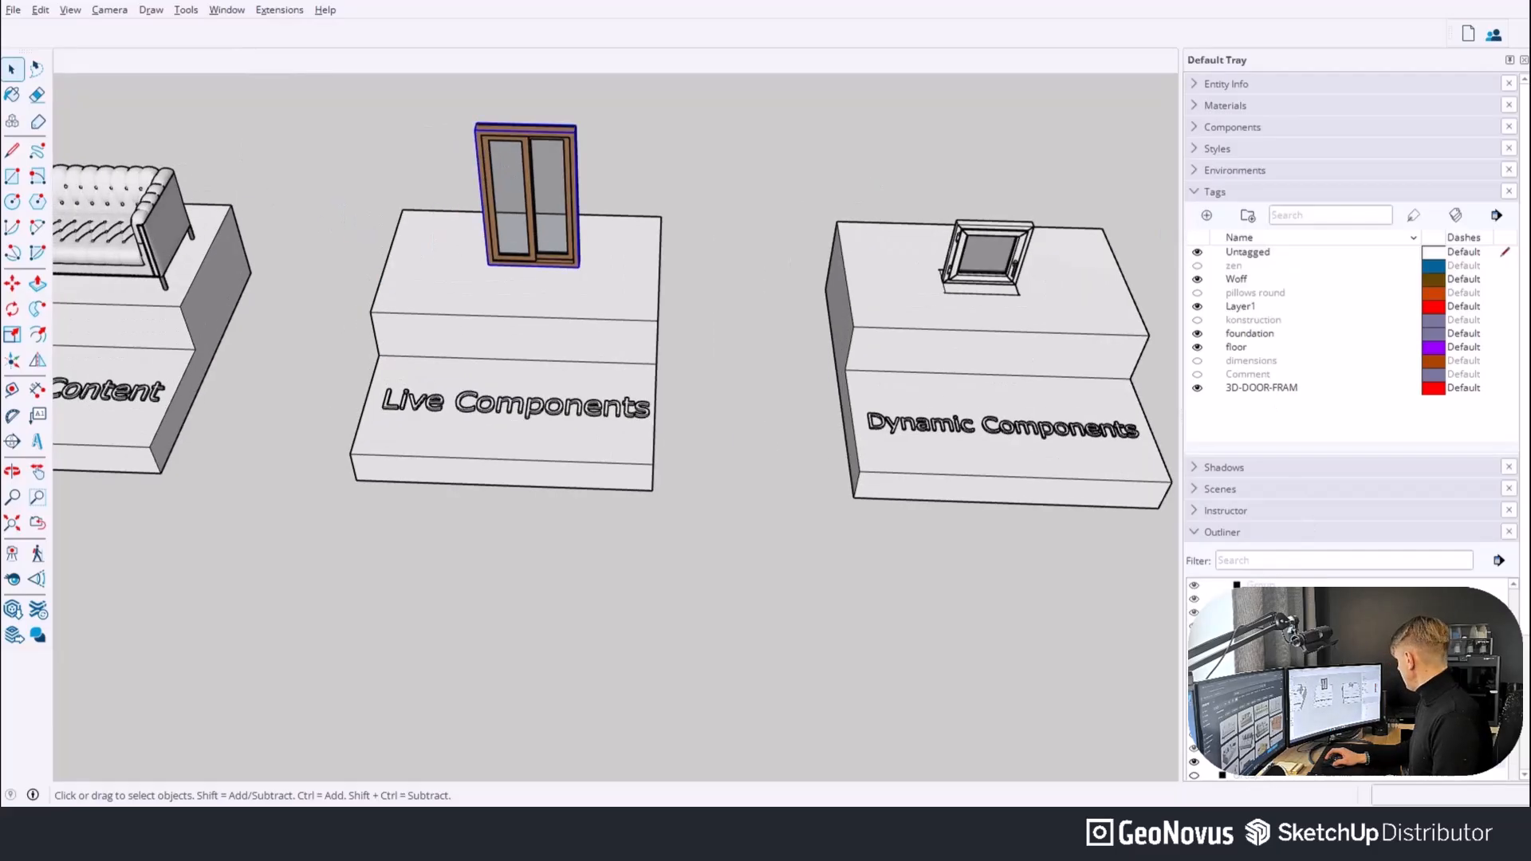
scroll(1301, 558, down, 1)
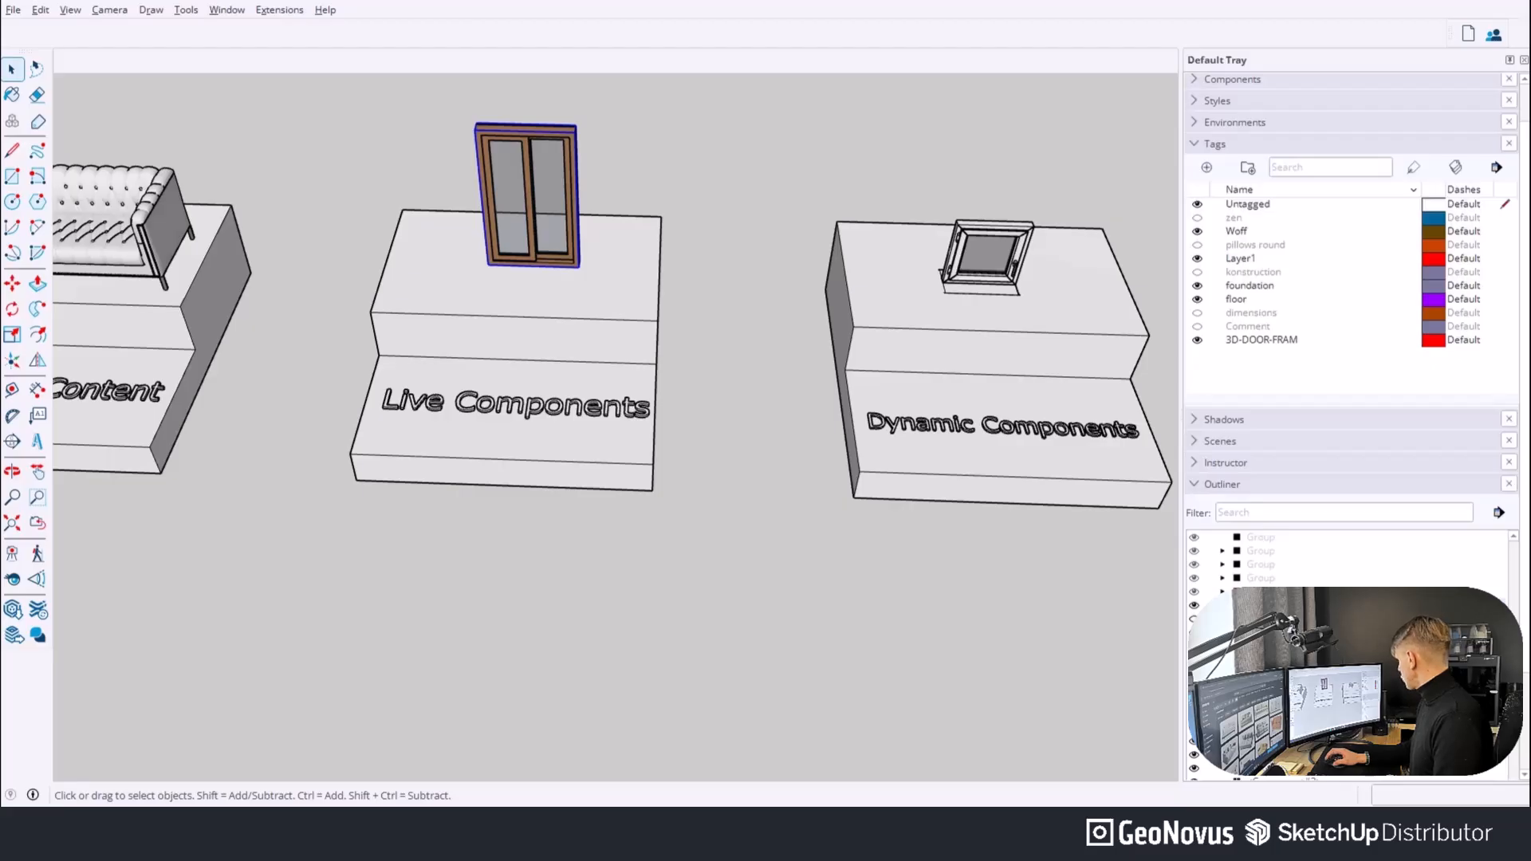
click(1273, 492)
click(1215, 191)
Check the sliding window's Component Options and Component Attributes, and close both windows.
middle_drag(520, 194, 517, 171)
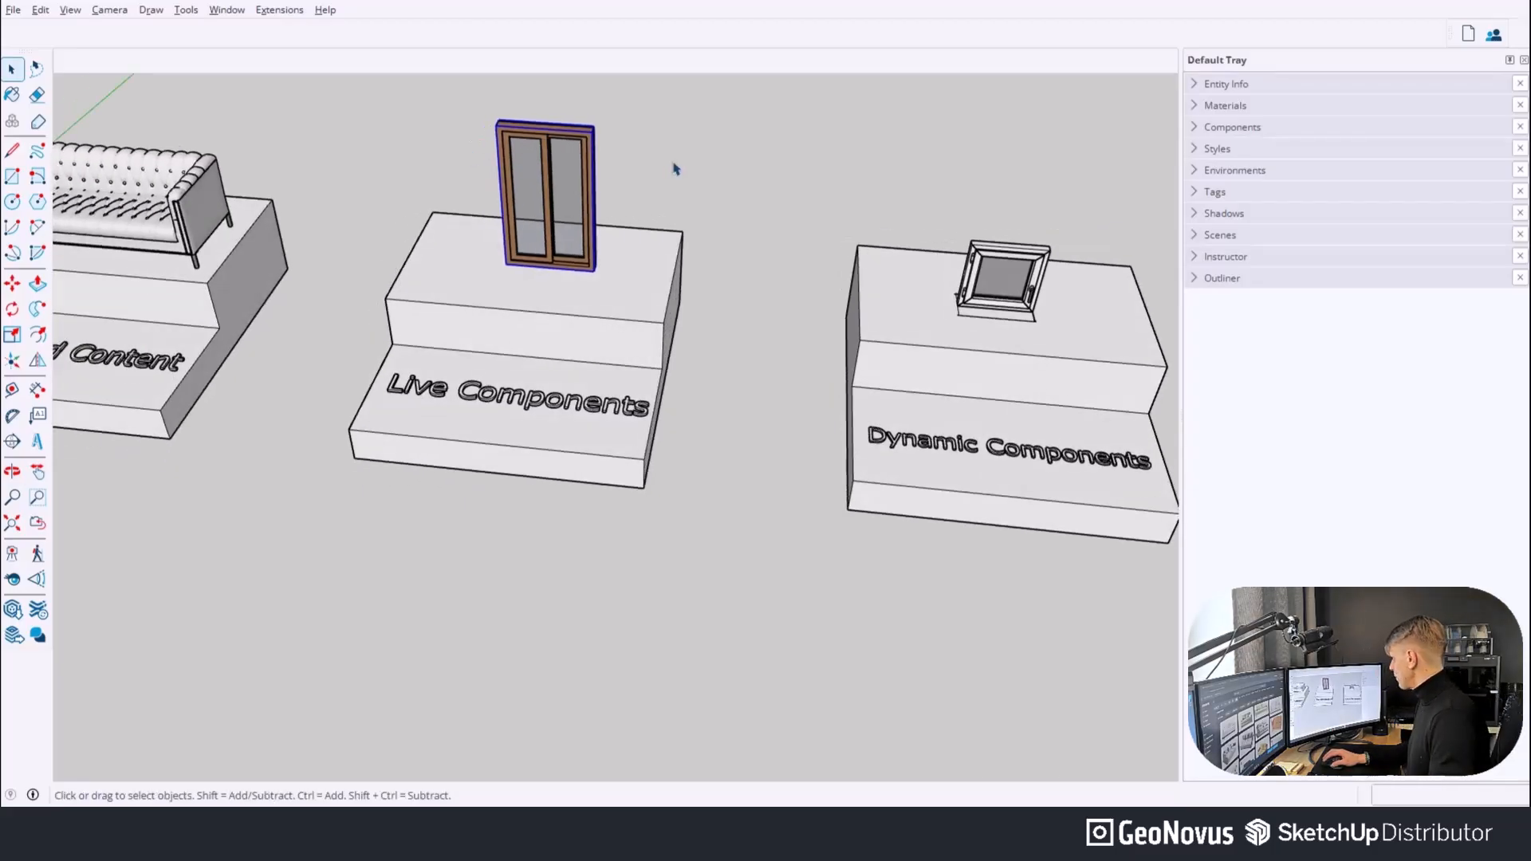
click(227, 9)
click(256, 177)
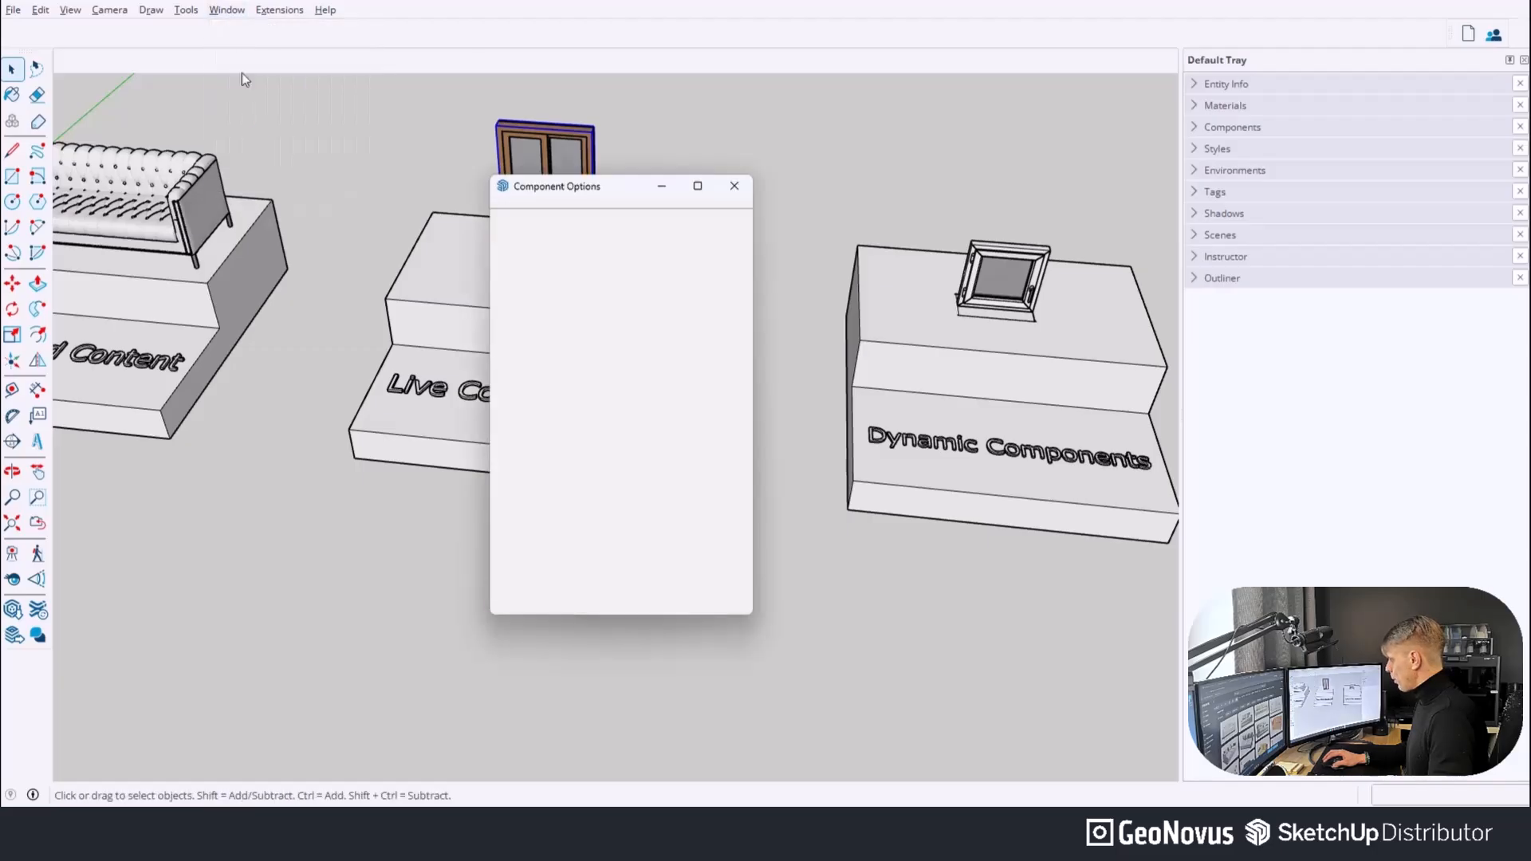
click(231, 10)
click(254, 197)
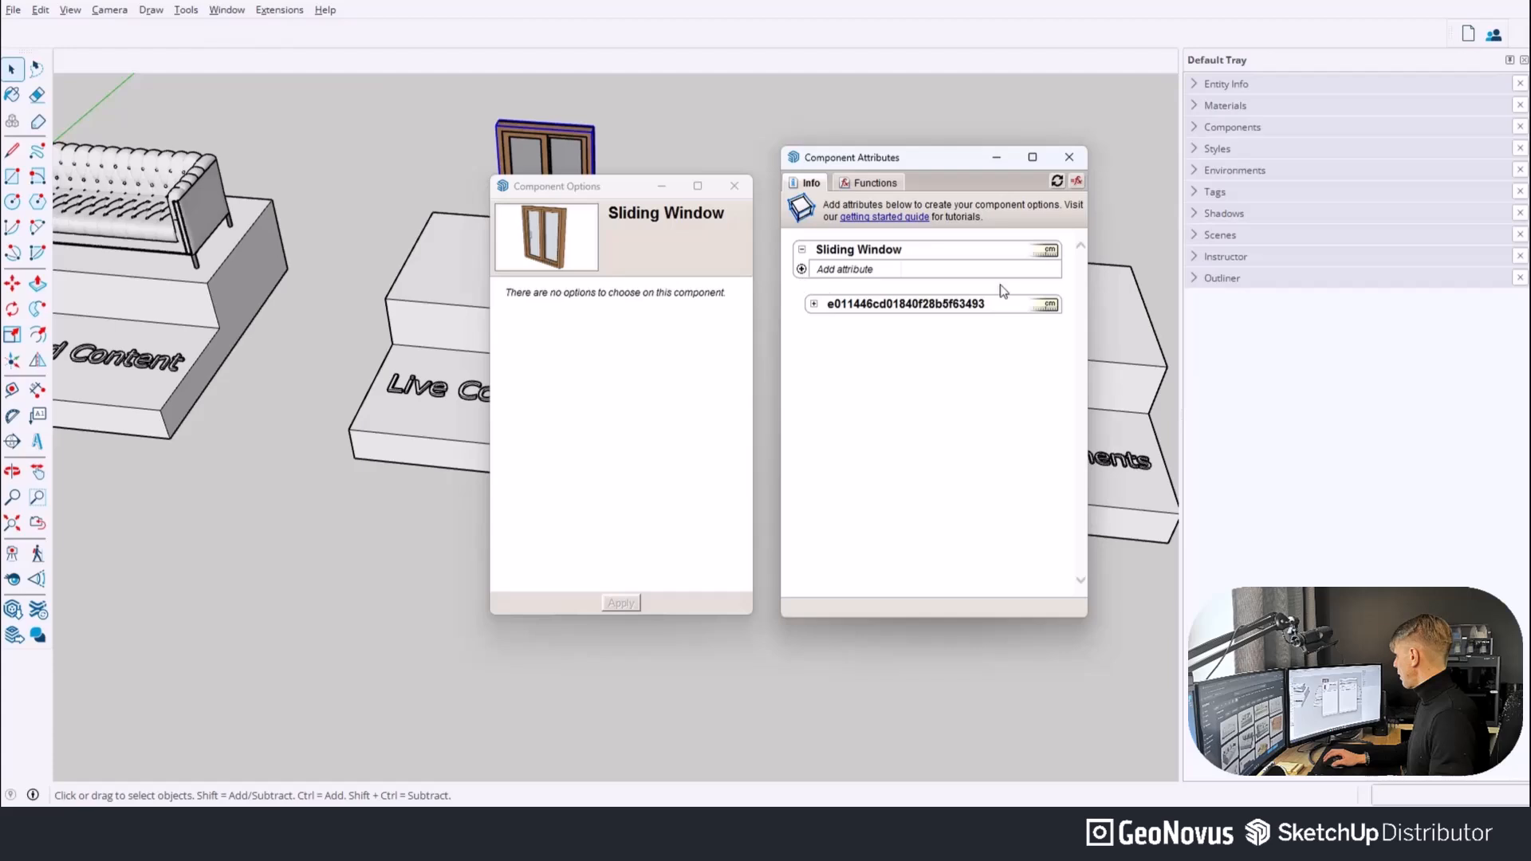
click(1066, 158)
click(734, 186)
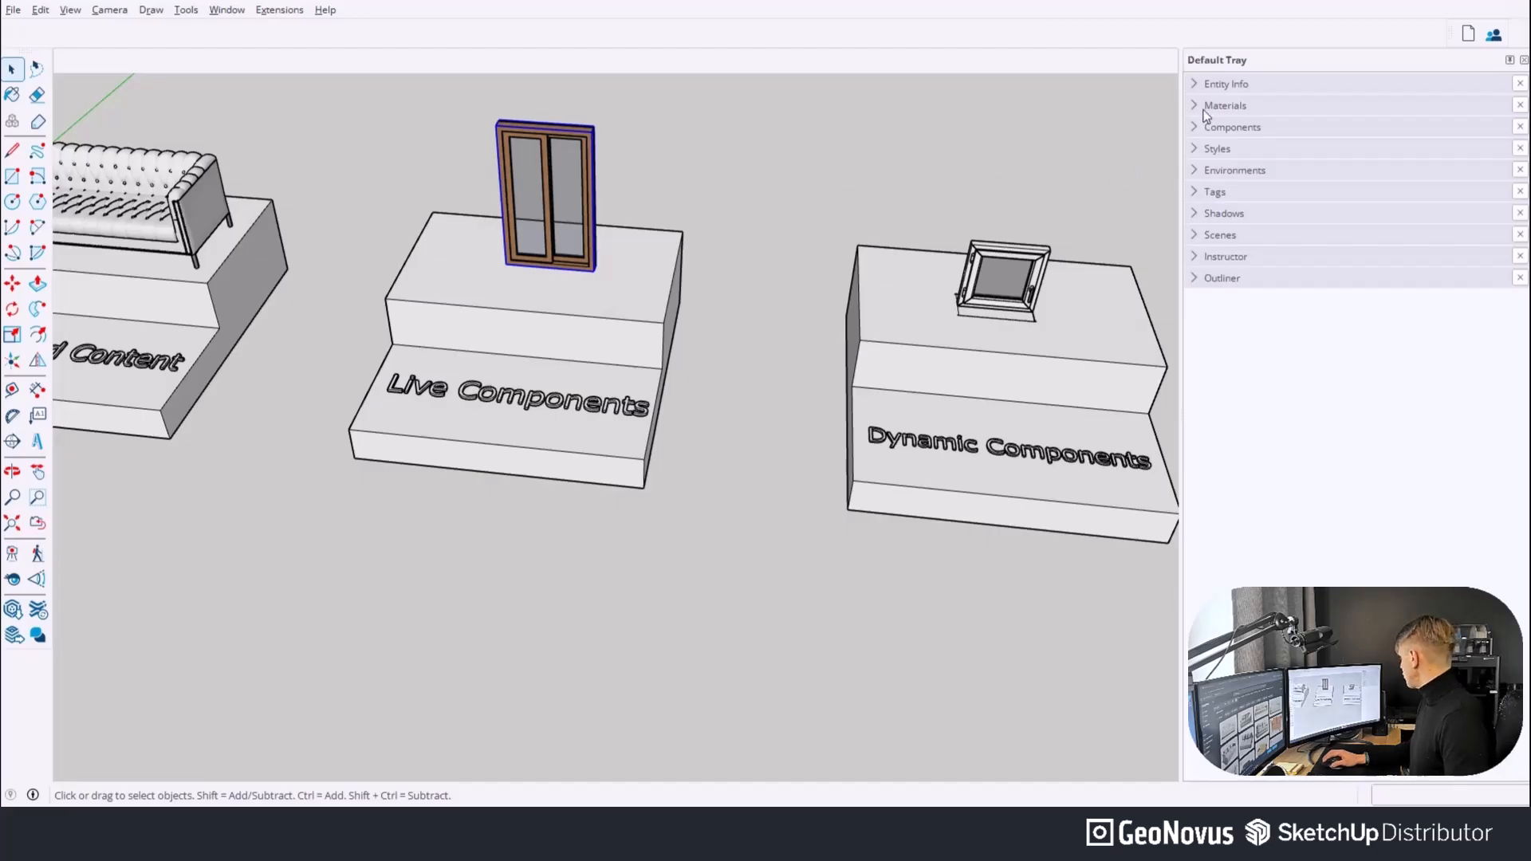
Show Entity Info and compare the sliding window's entry with those of the objects on the other stands.
click(1218, 85)
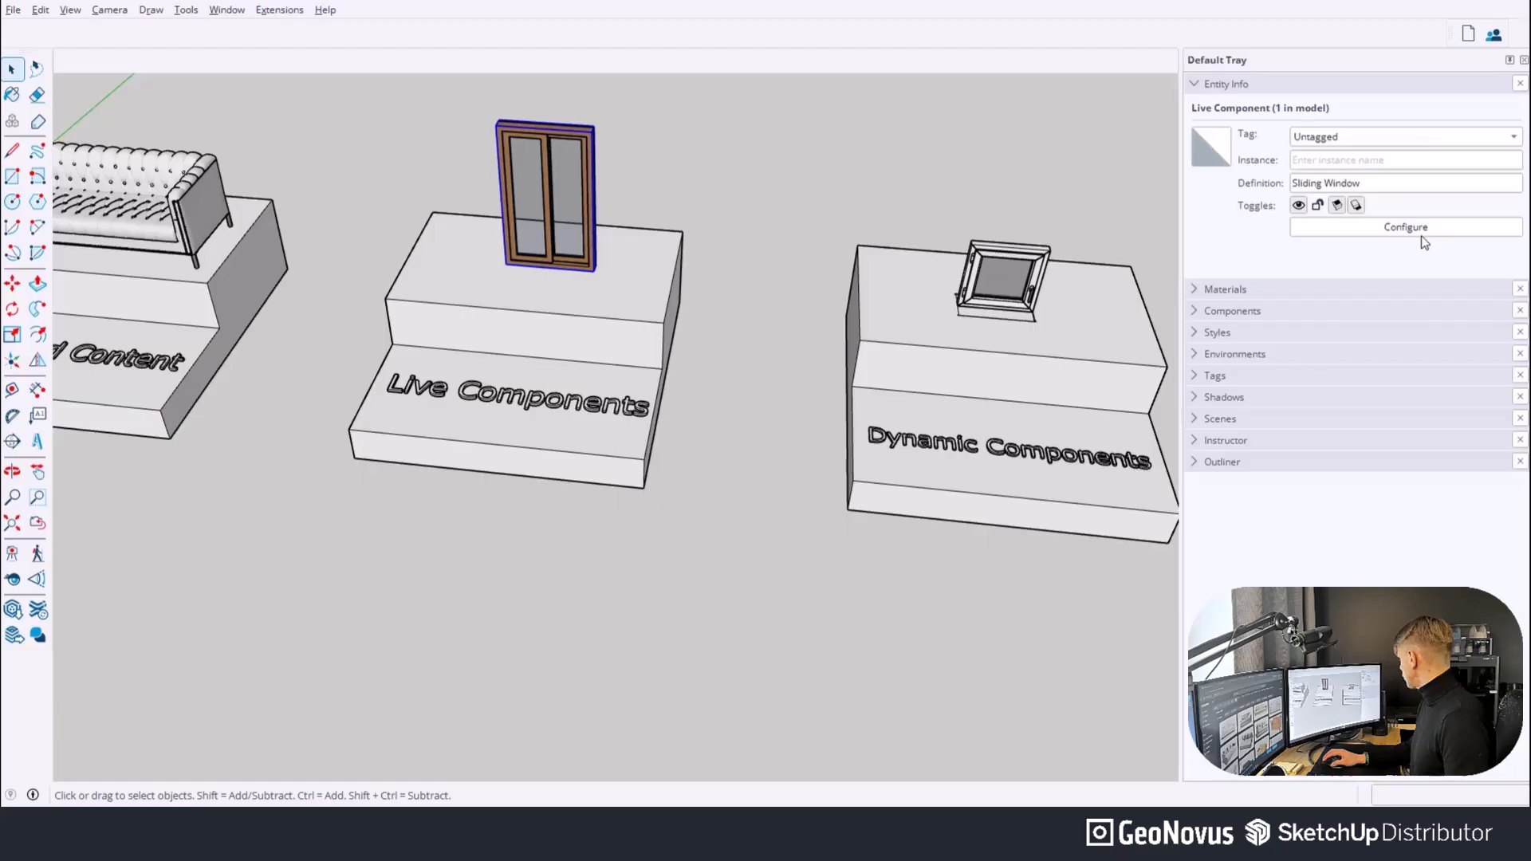
click(156, 209)
scroll(414, 227, down, 3)
click(721, 255)
scroll(506, 434, down, 4)
click(413, 471)
click(192, 474)
click(555, 206)
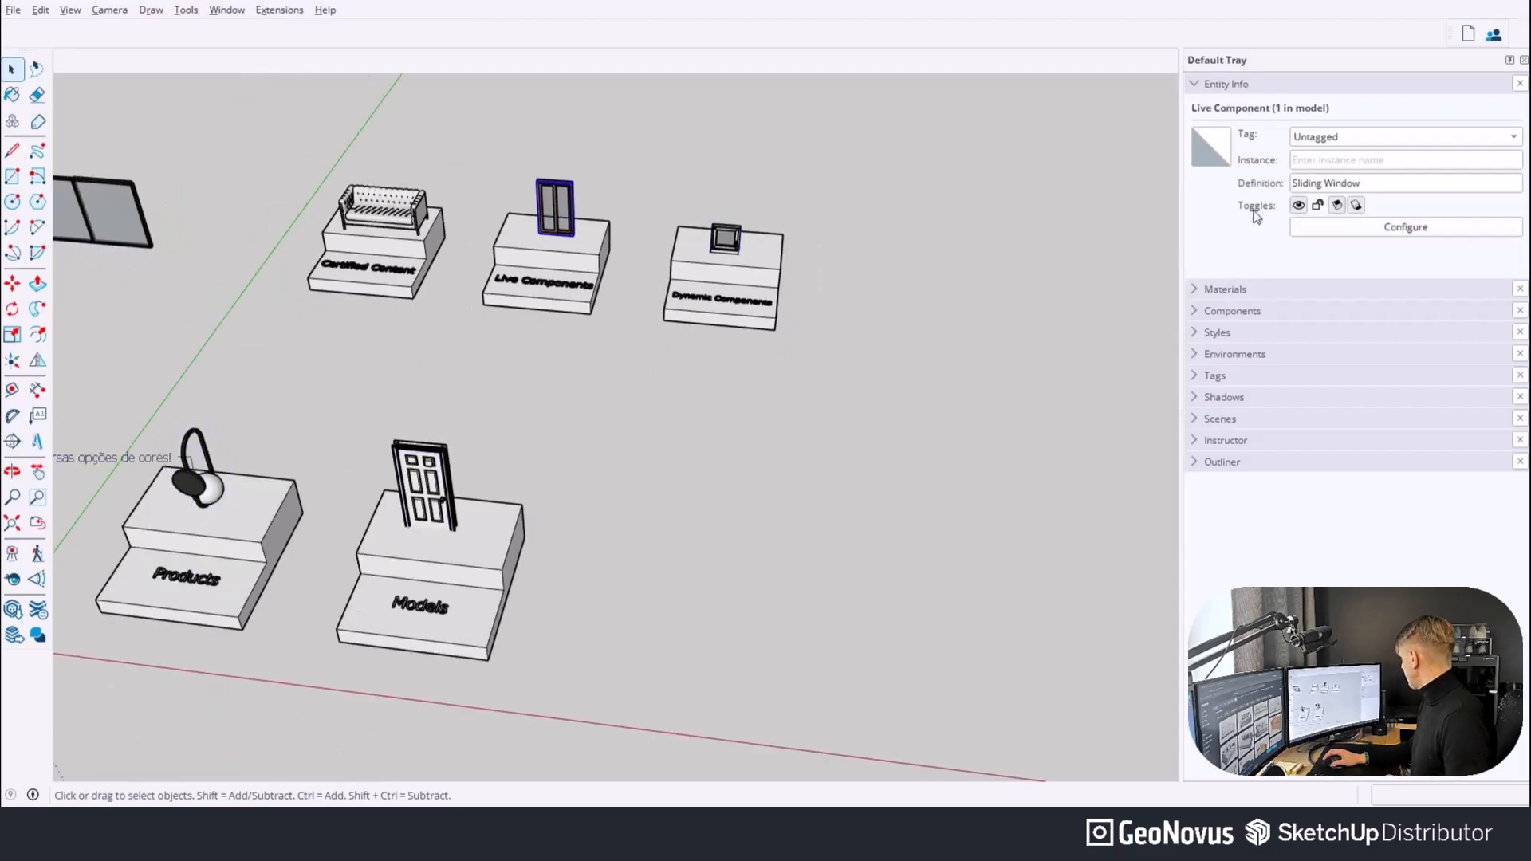
Reconnect the sliding window's live configuration and set its width to 1055 mm and height to 1595.3 mm.
click(1307, 227)
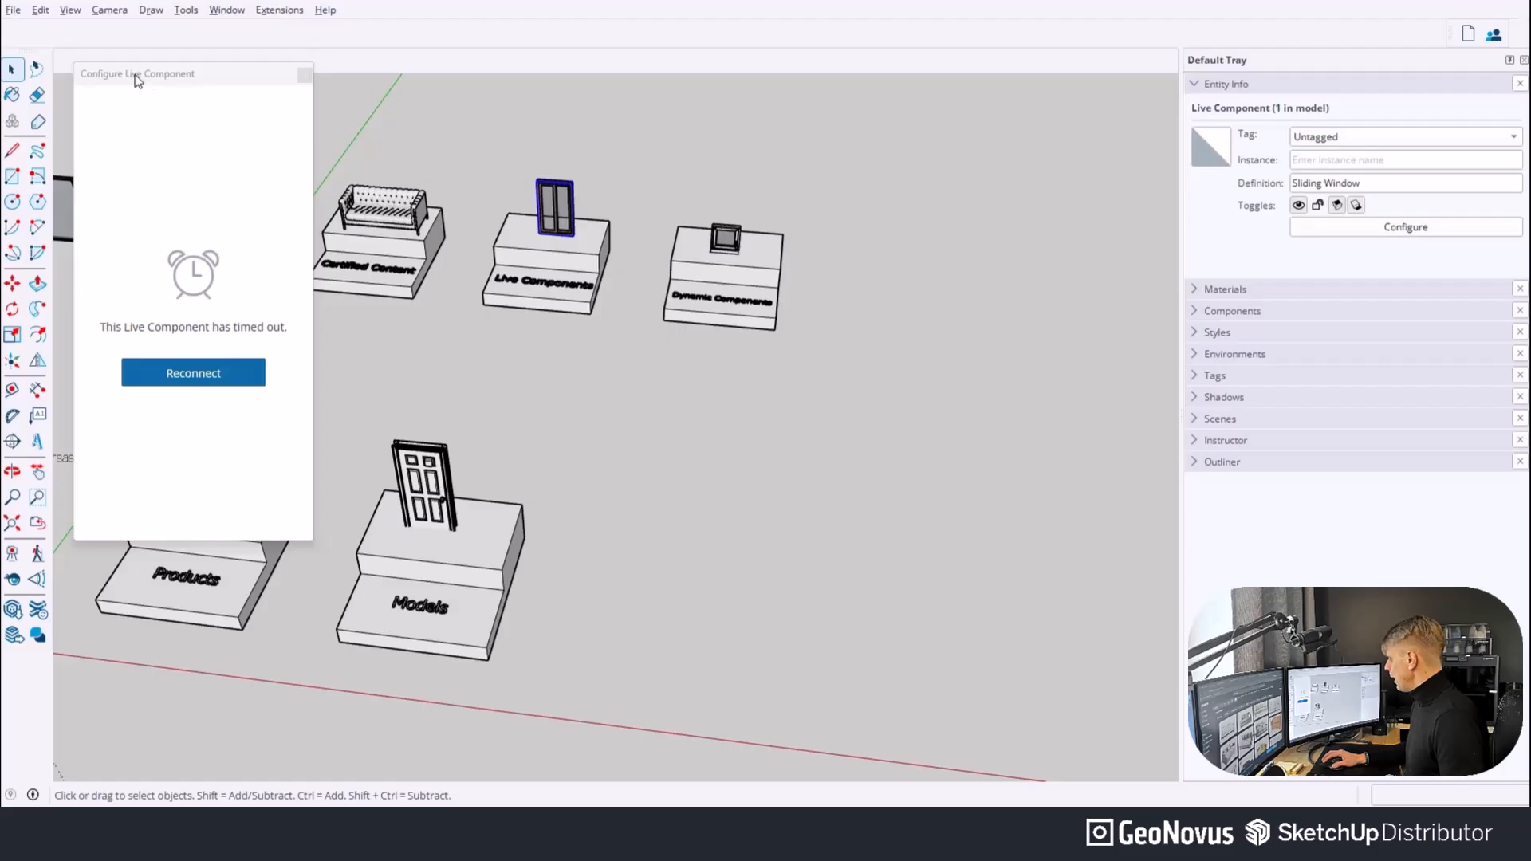
click(199, 381)
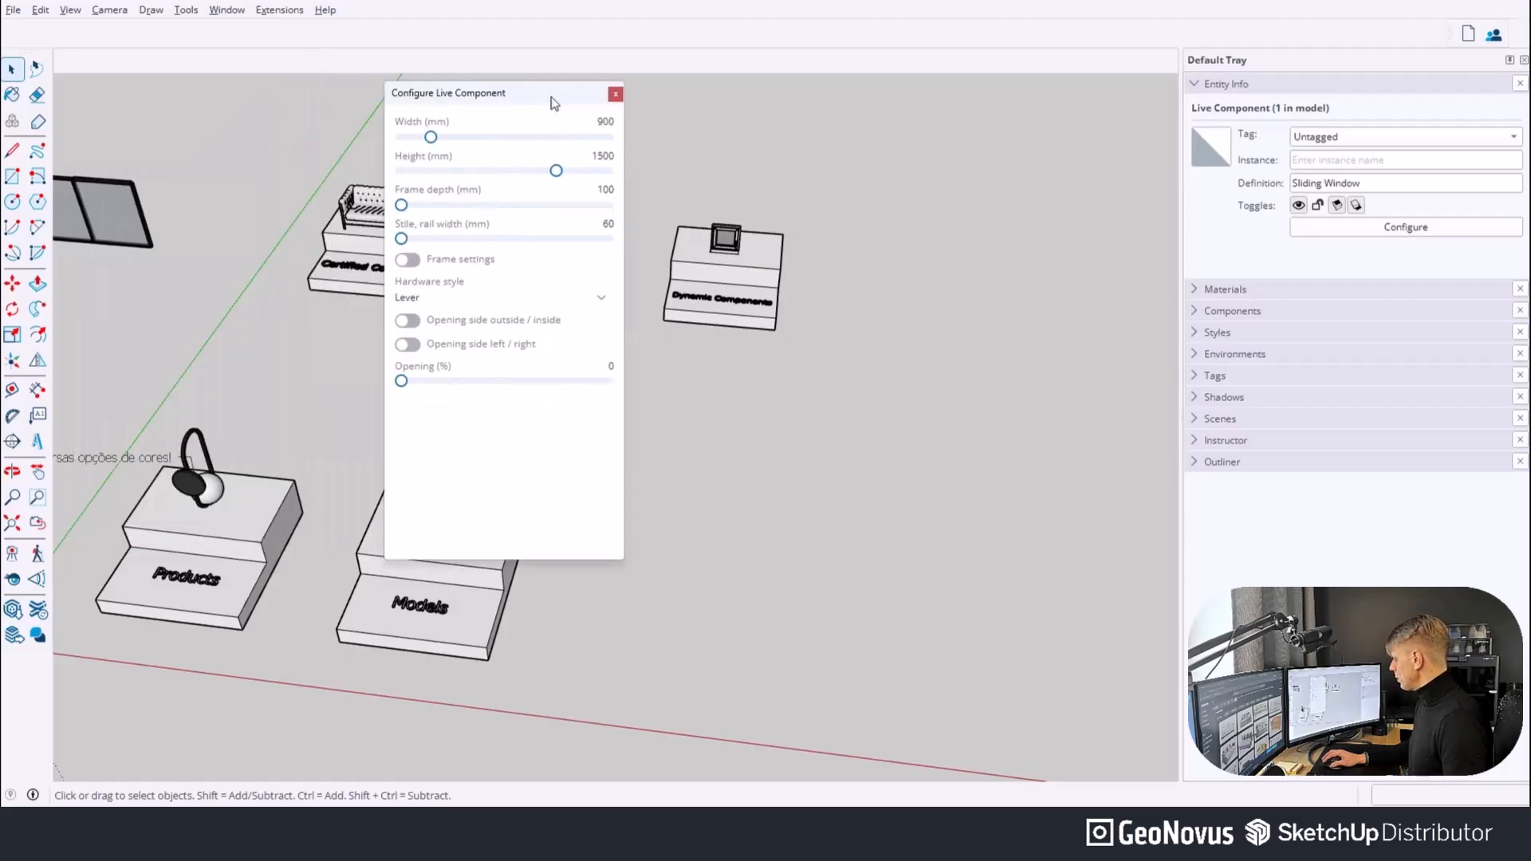
drag(777, 137, 822, 137)
mouse_move(901, 171)
mouse_down()
mouse_move(851, 170)
mouse_move(917, 171)
mouse_up()
Set the frame depth to 147.29 mm and stile/rail width to 62.636 mm, and enable frame settings with a 64.147 mm frame width.
drag(748, 205, 774, 239)
click(753, 259)
drag(747, 296, 806, 298)
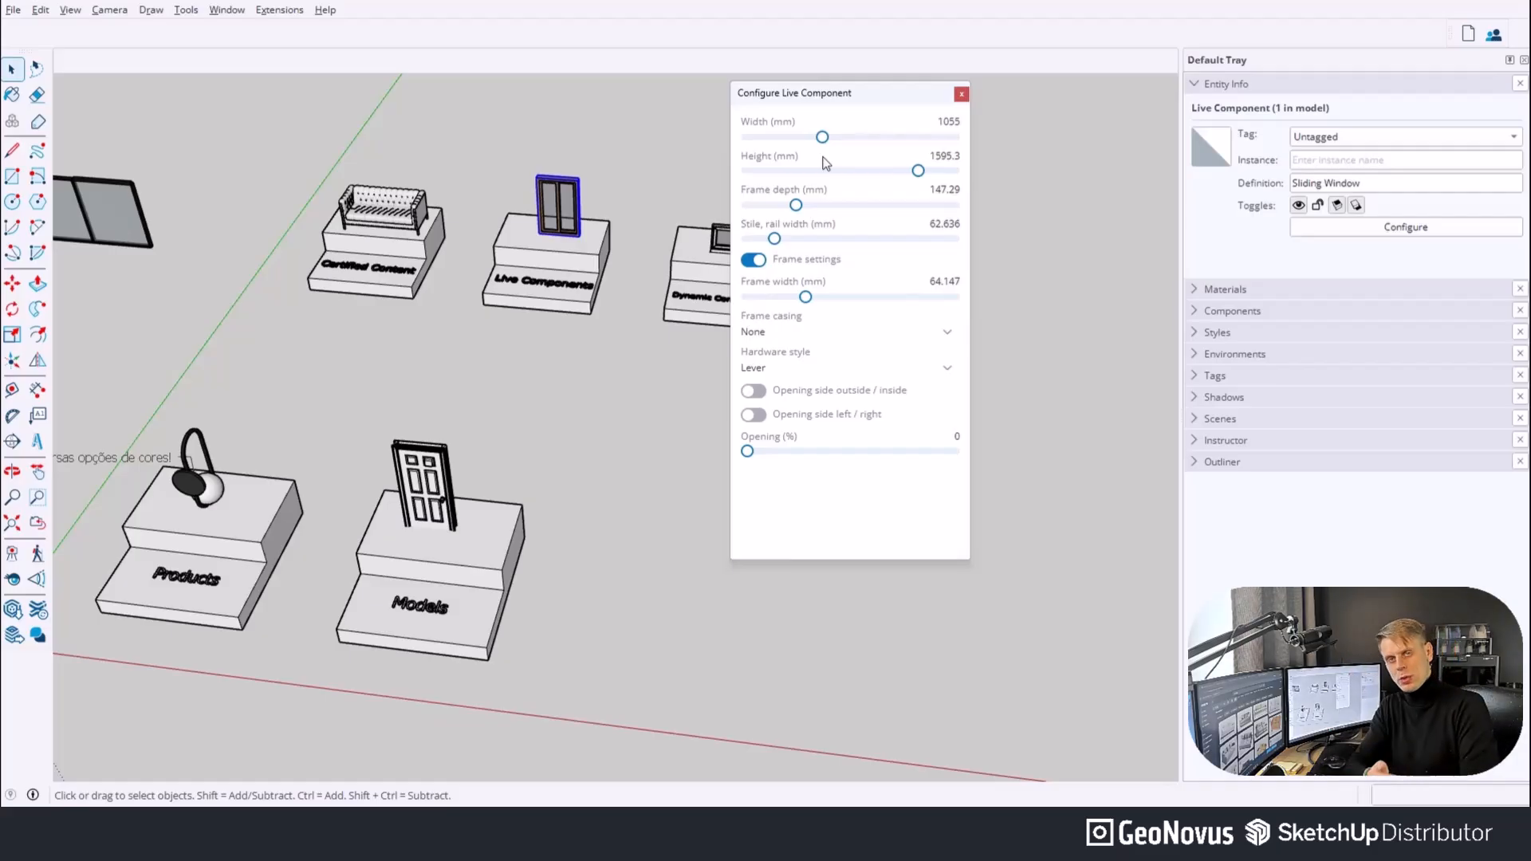
Open 3D Warehouse and search its models for "sofa".
click(230, 10)
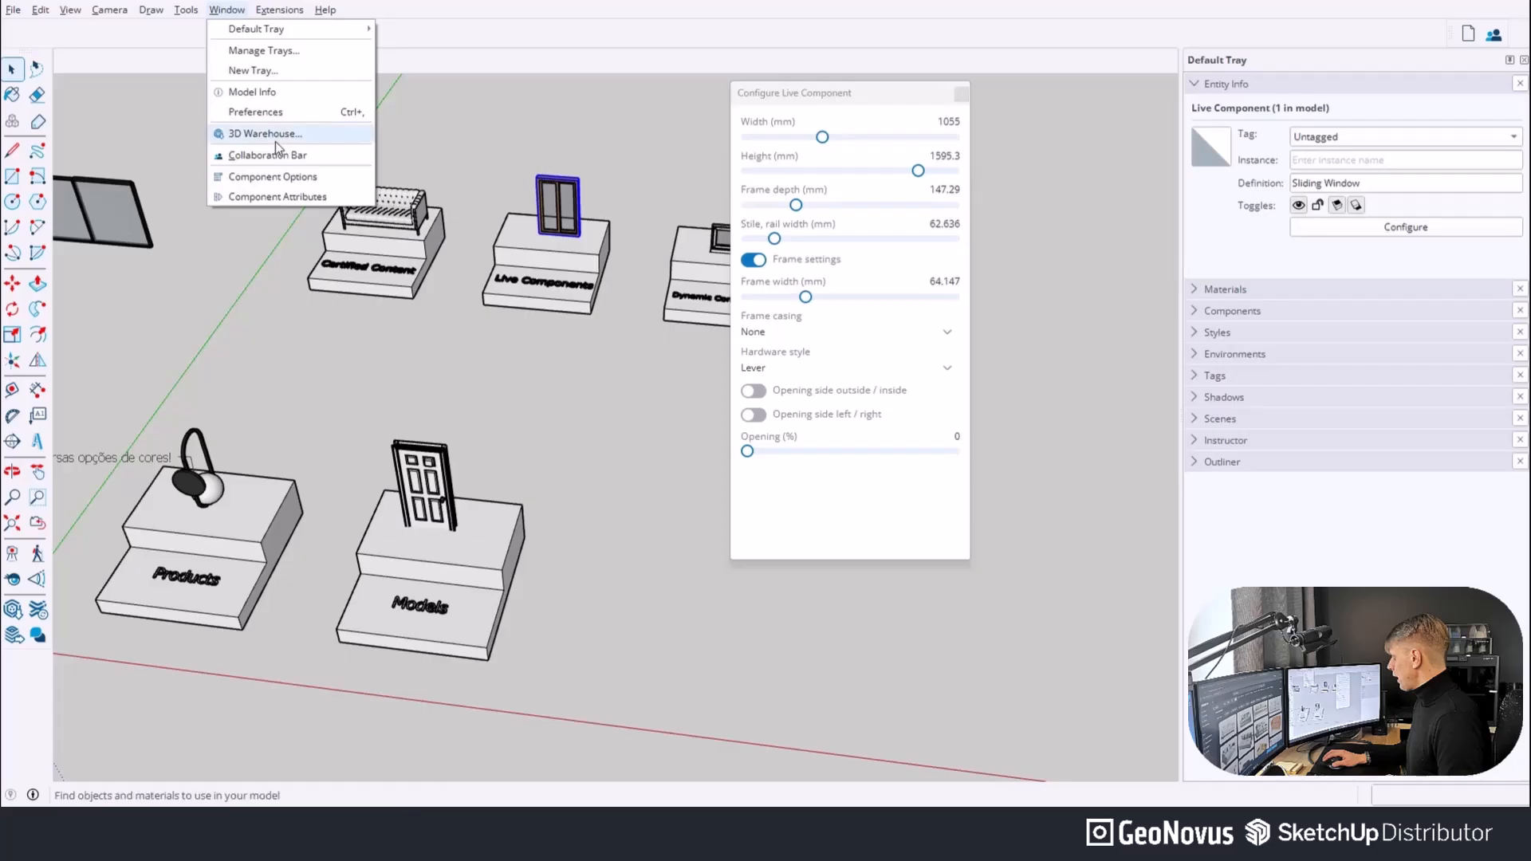
click(271, 134)
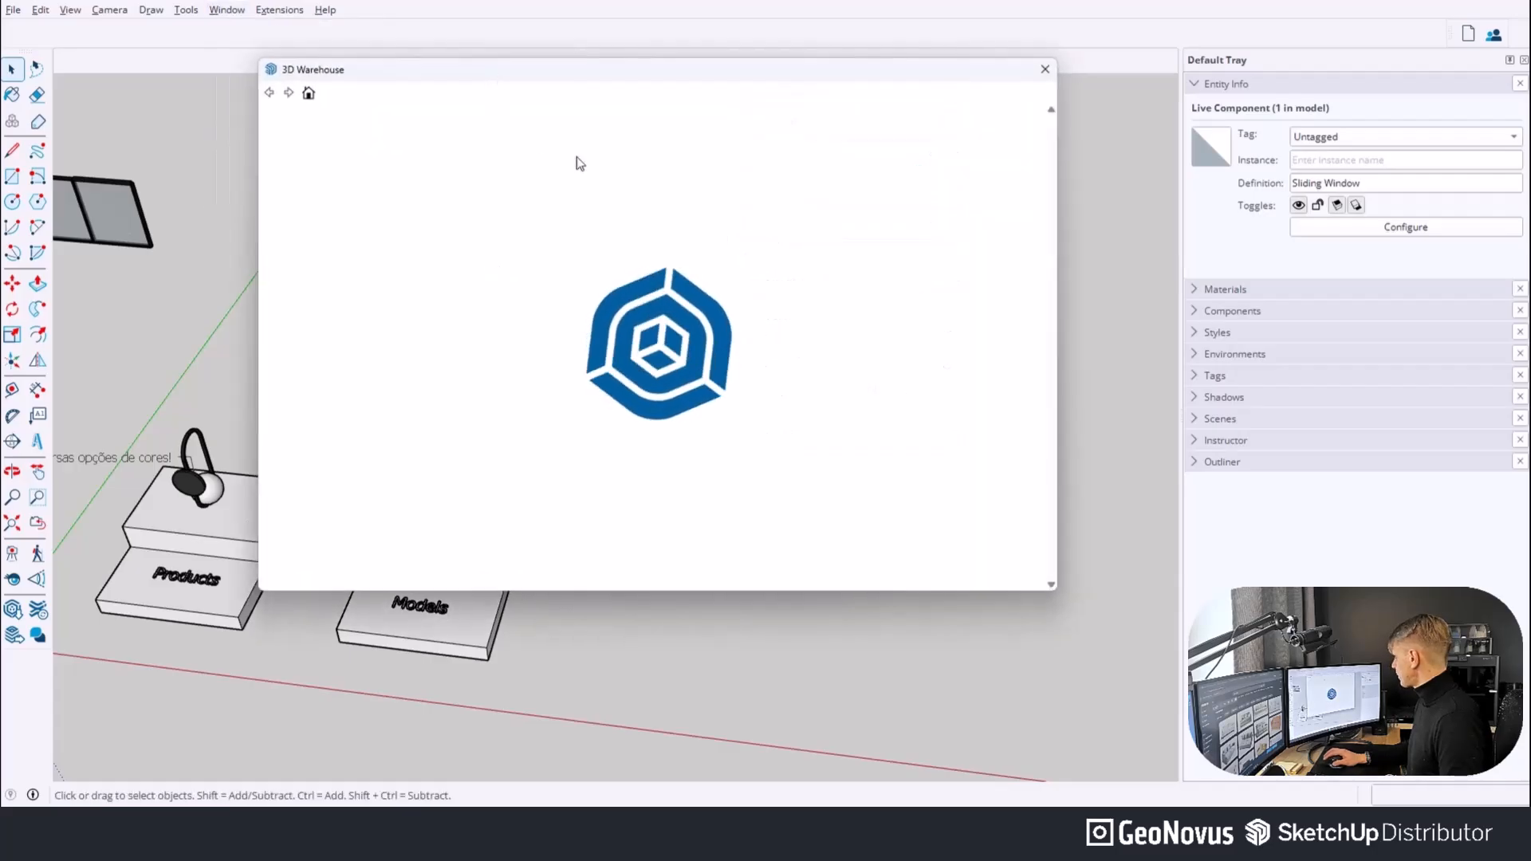
drag(561, 126, 154, 136)
text(sofa)
key(Return)
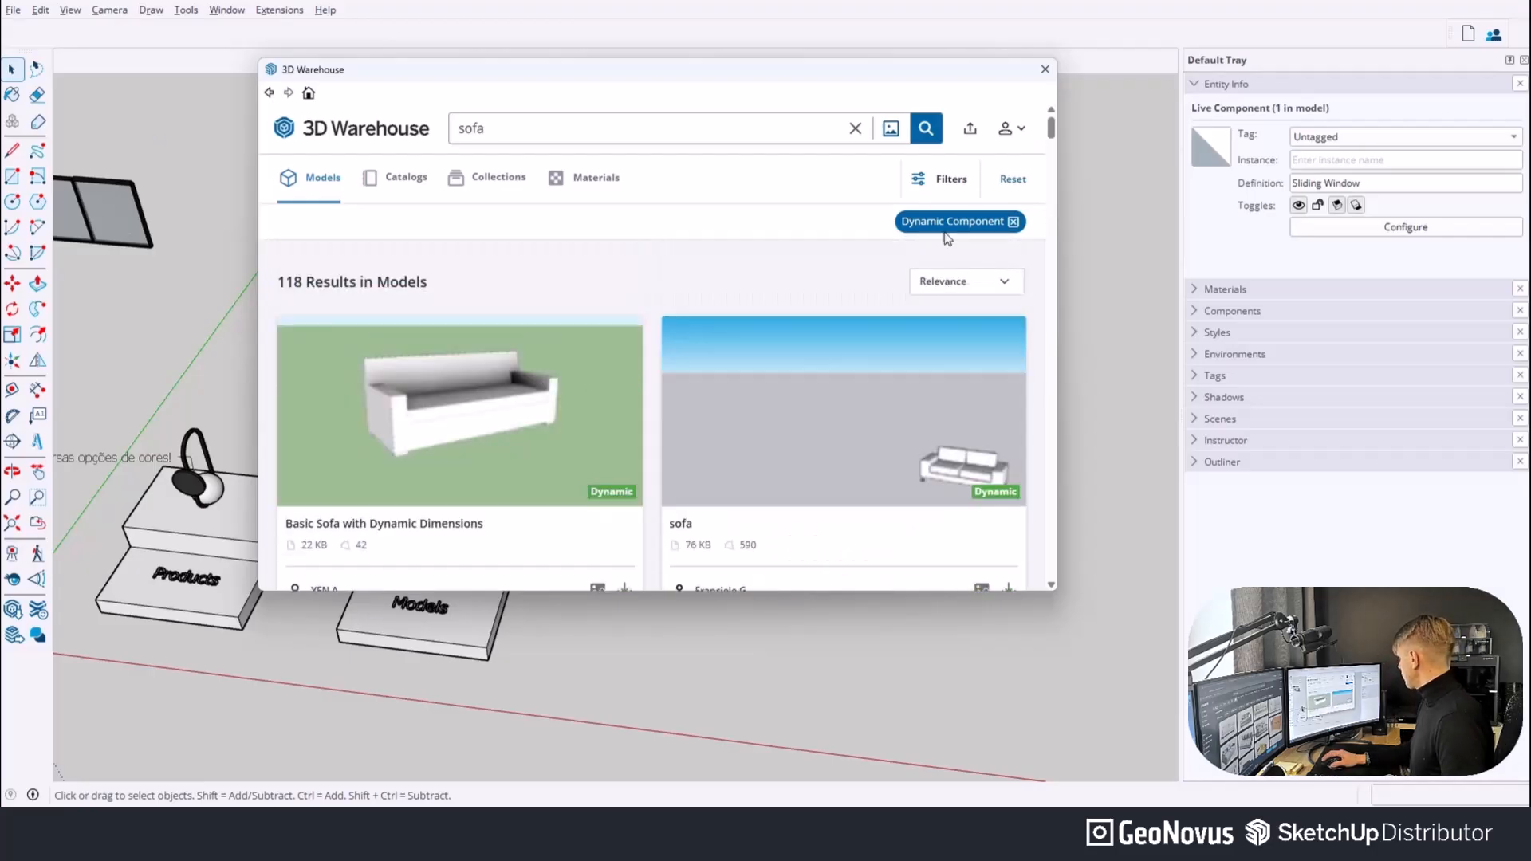
Remove the Dynamic Component filter from the sofa search, browse the results and open the Rattan Sofa live component.
click(1012, 222)
scroll(1050, 250, down, 12)
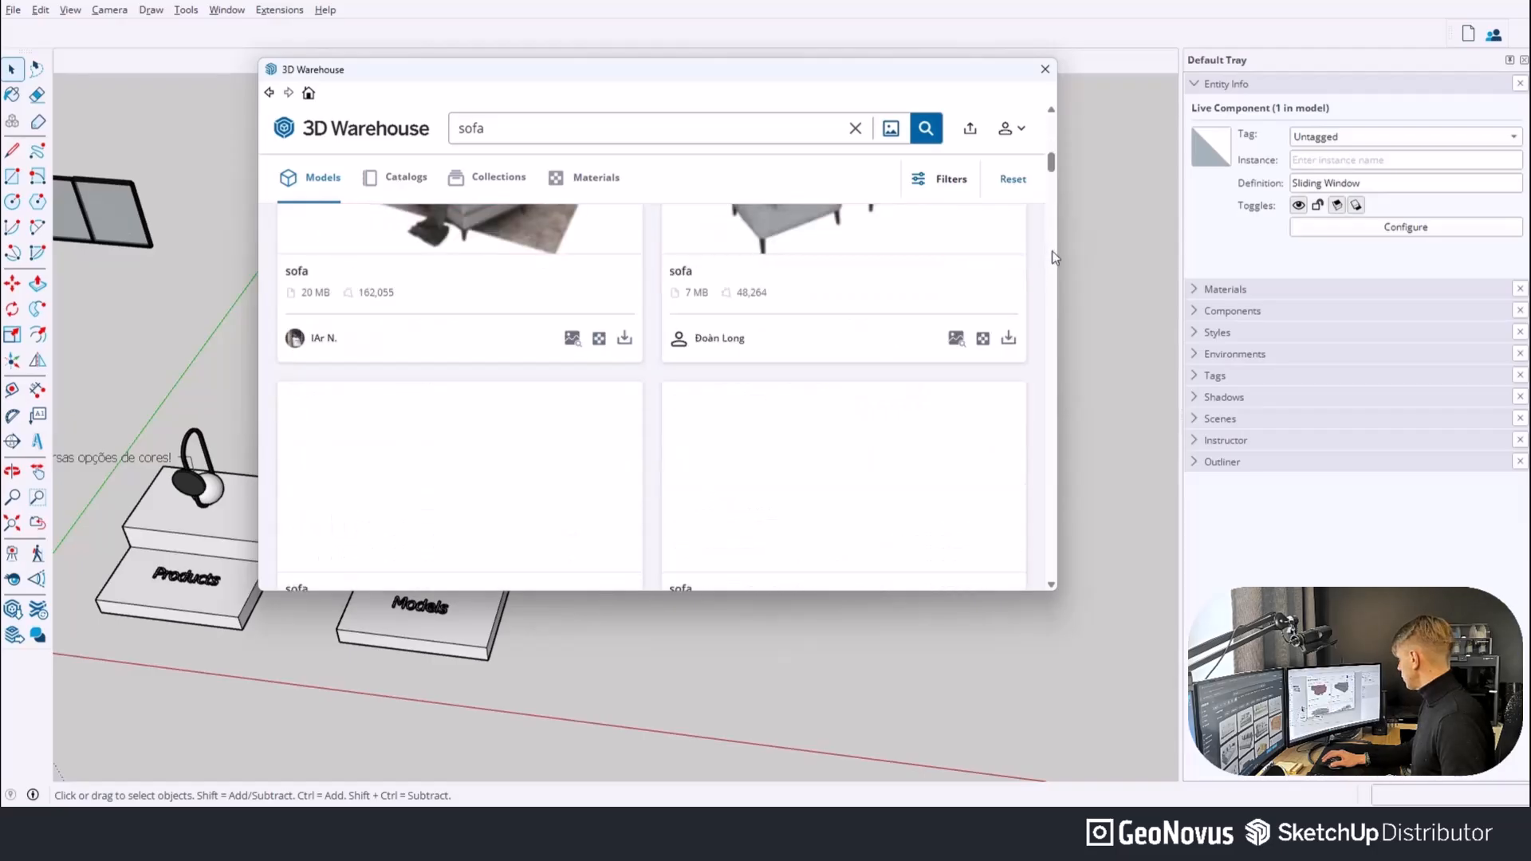
scroll(987, 305, up, 6)
scroll(985, 308, up, 6)
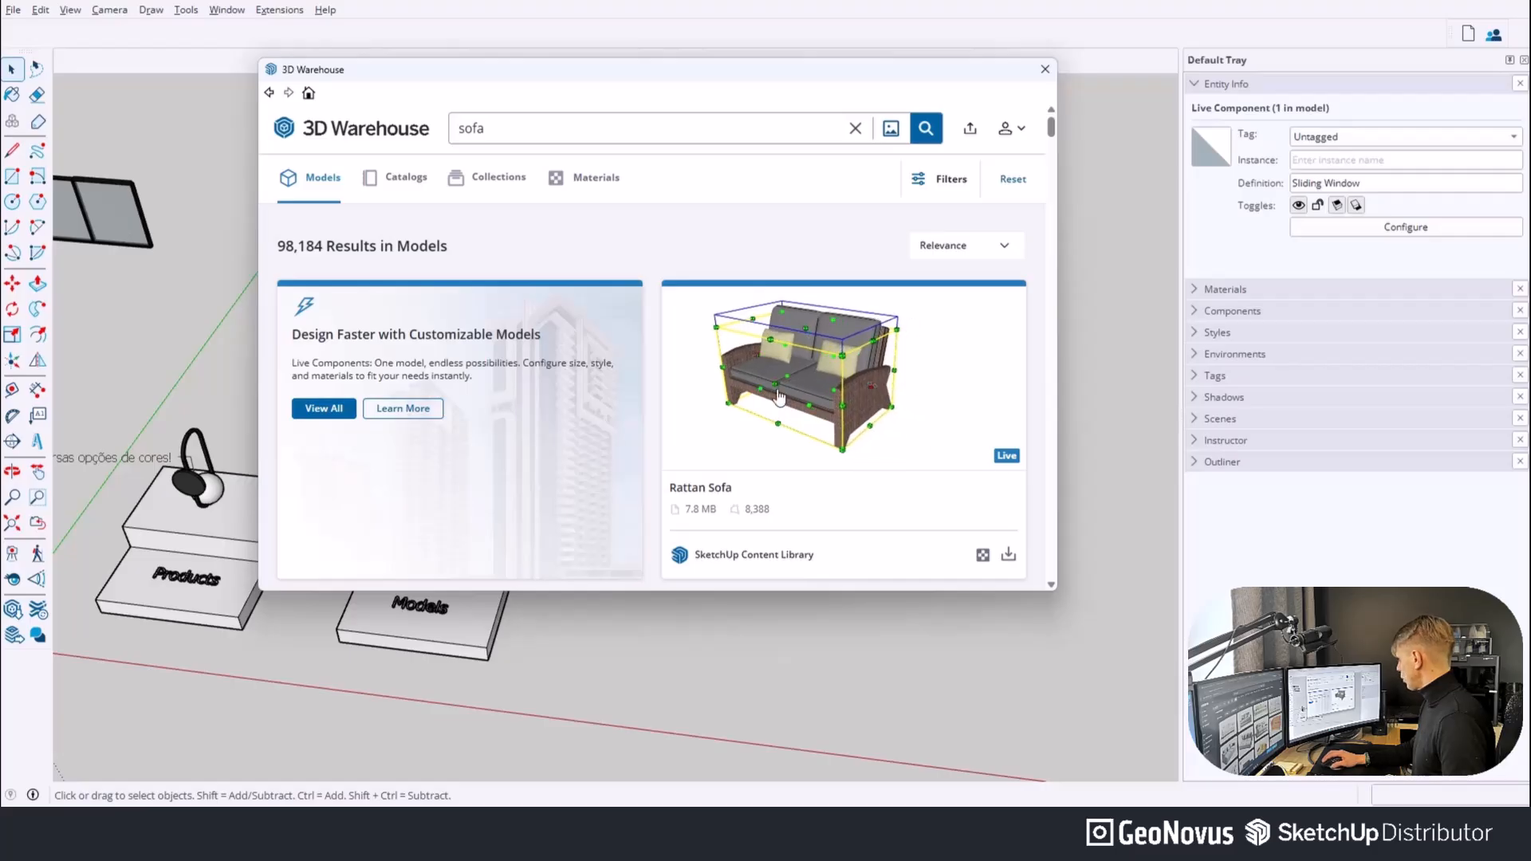
scroll(806, 383, down, 1)
click(817, 345)
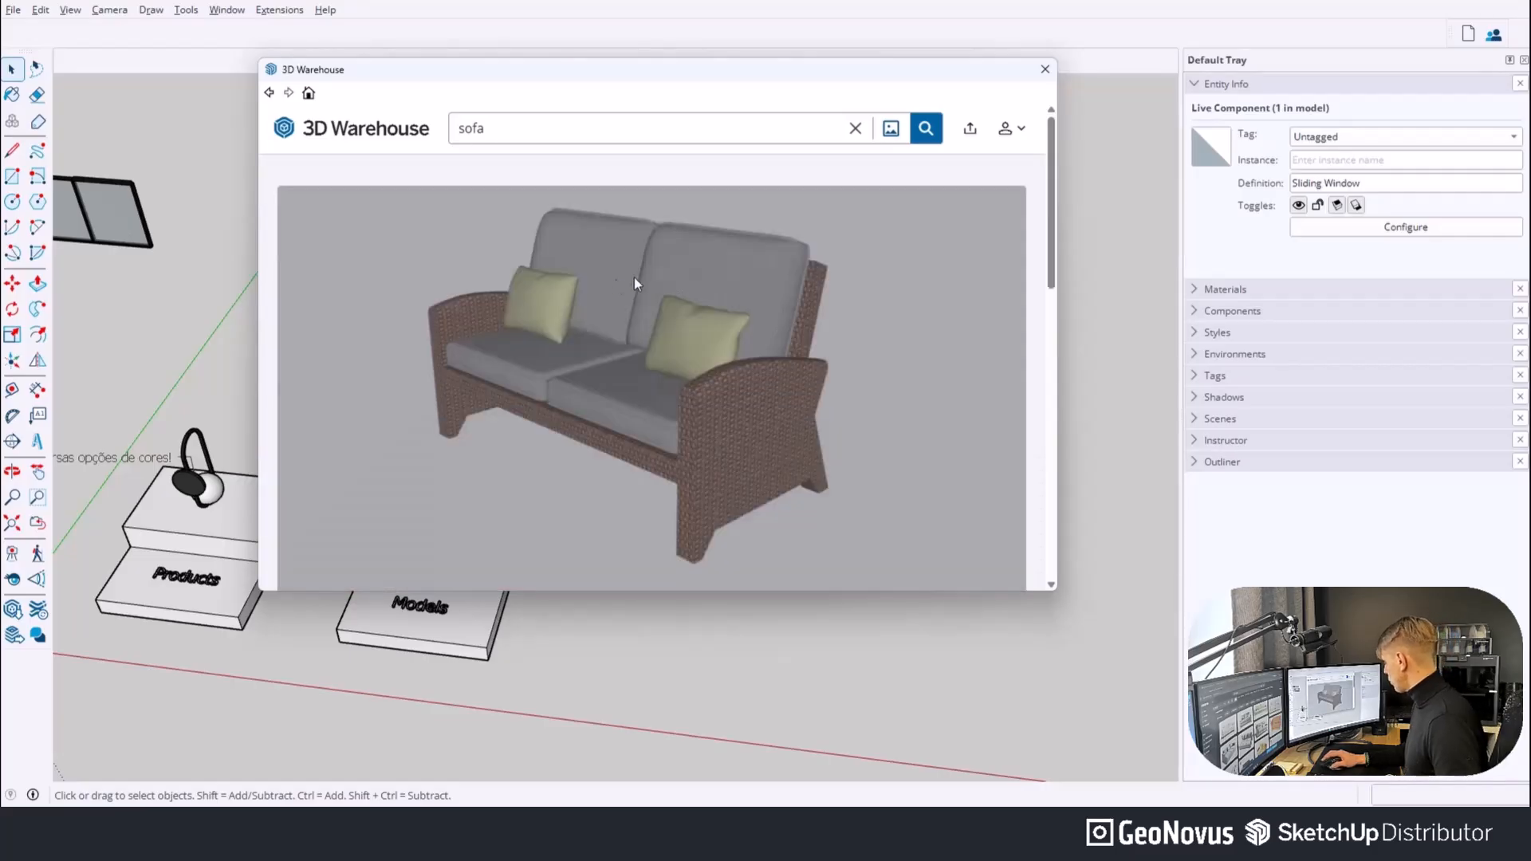
Download the Rattan Sofa live component from 3D Warehouse and place it in the open area beside the display platforms.
scroll(634, 263, down, 2)
scroll(558, 379, down, 4)
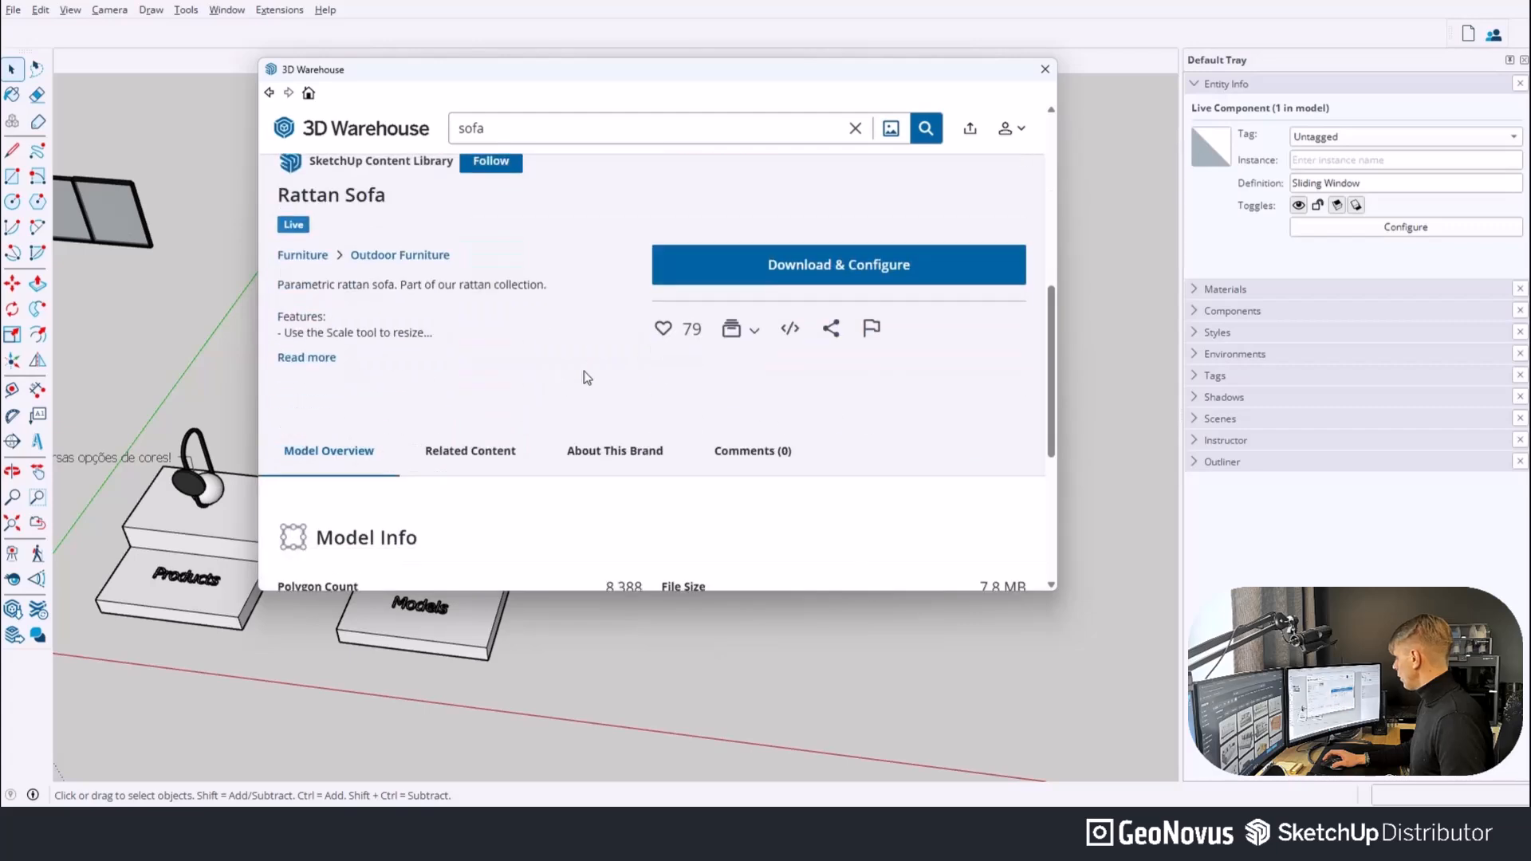
scroll(501, 375, up, 4)
scroll(662, 238, up, 2)
scroll(563, 367, down, 5)
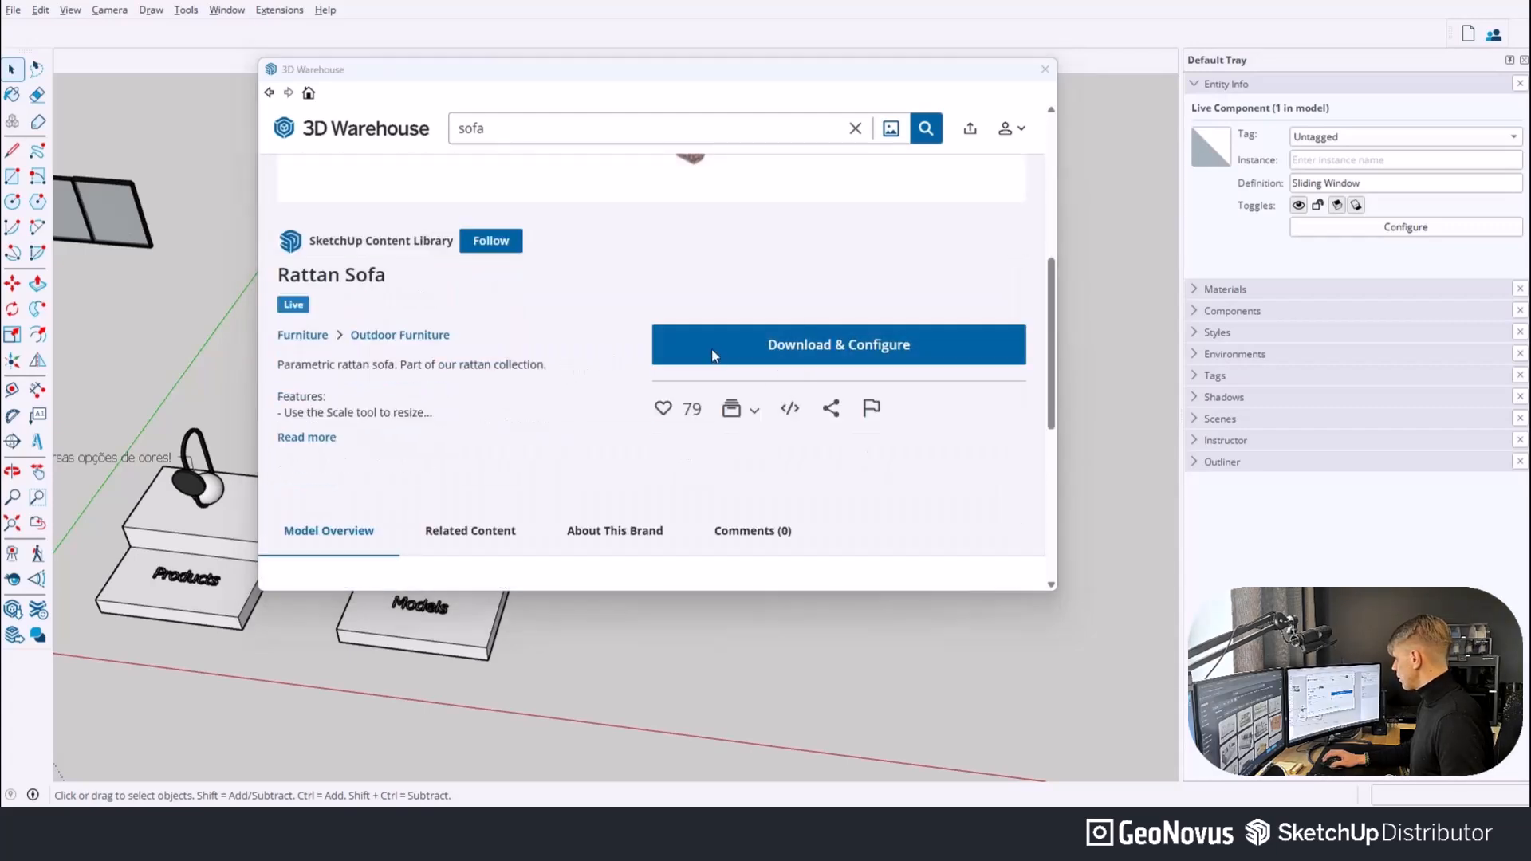
click(712, 347)
click(603, 351)
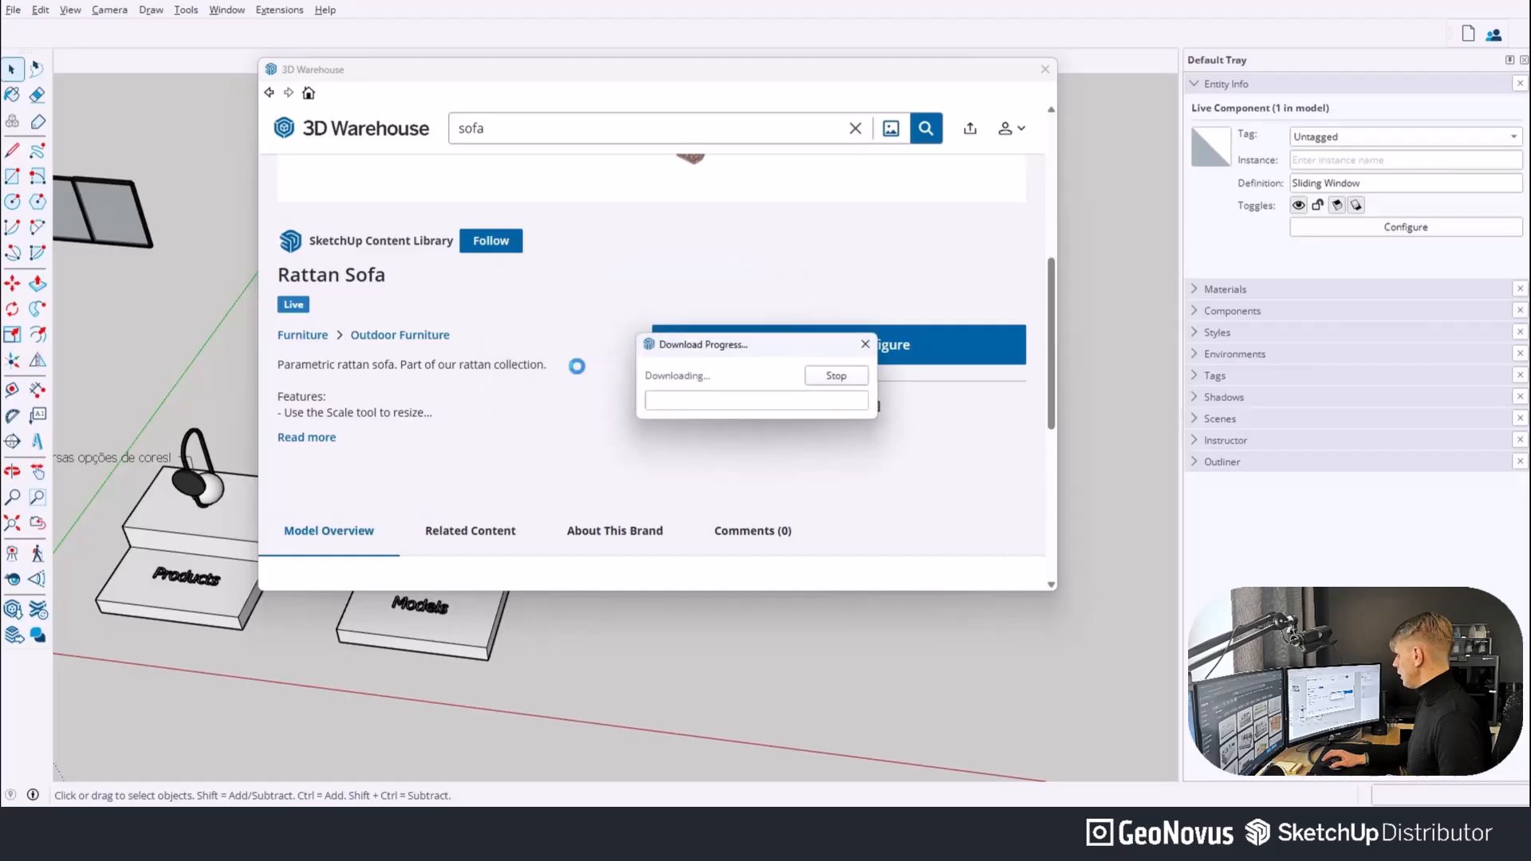
scroll(562, 366, down, 3)
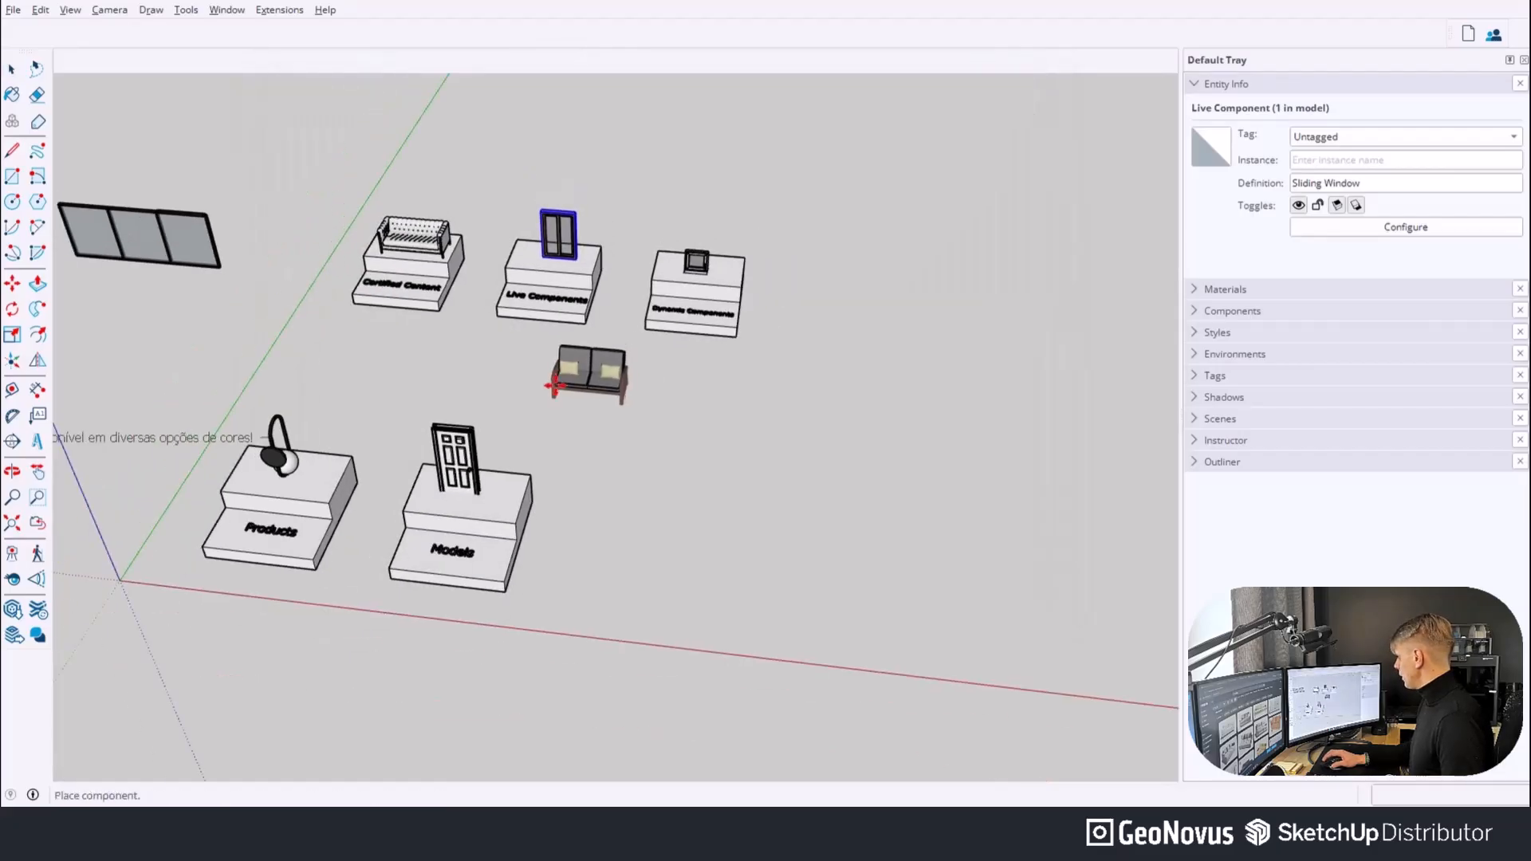
click(703, 435)
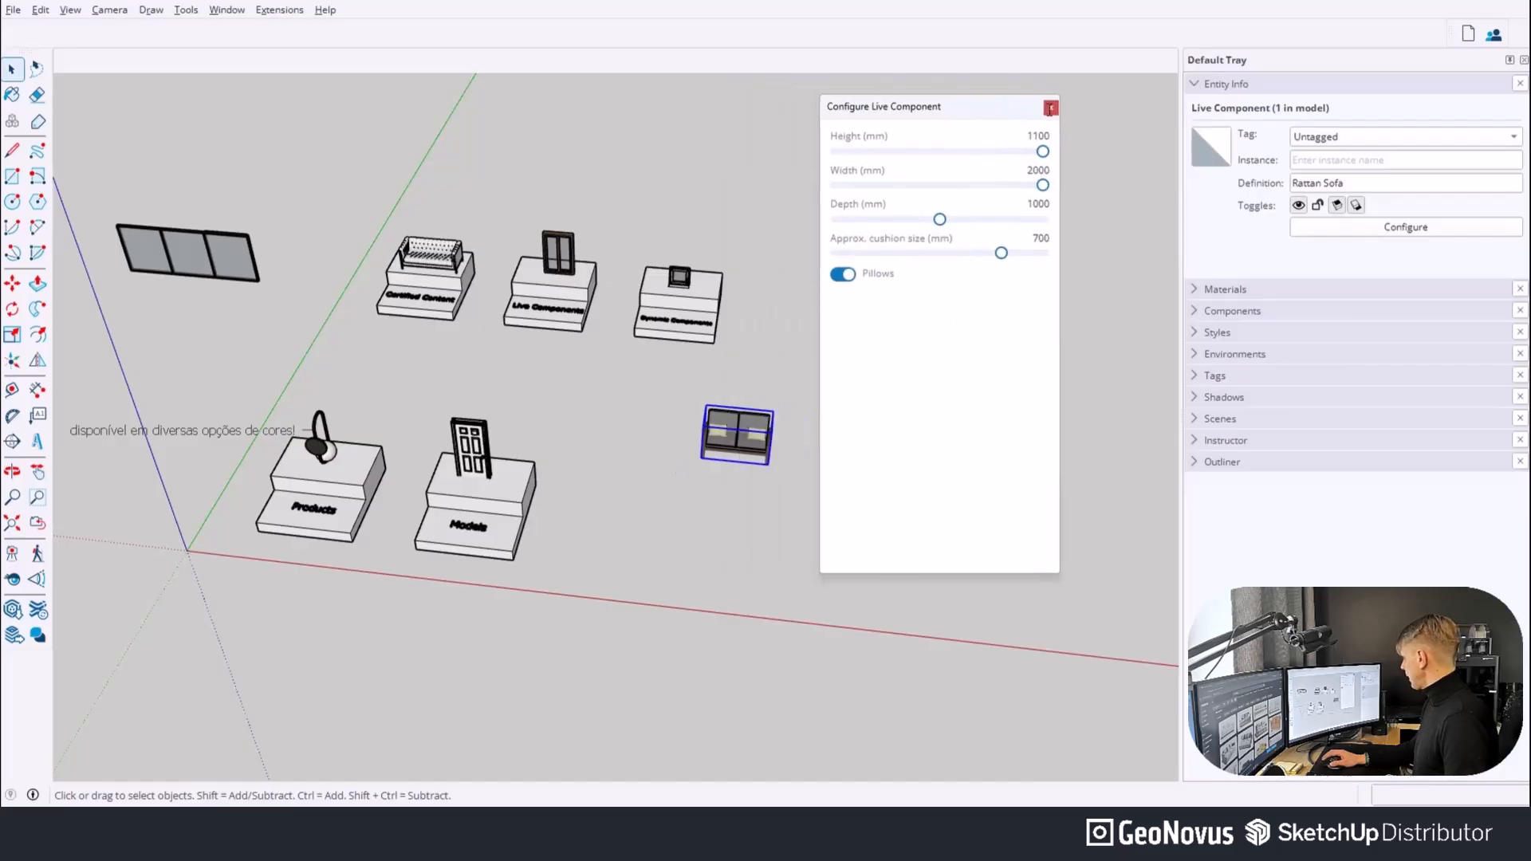
Open the Rattan Sofa's live configuration and set its height to 1063.6 mm, width to 1282.9 mm and depth to 940.31 mm.
click(1433, 228)
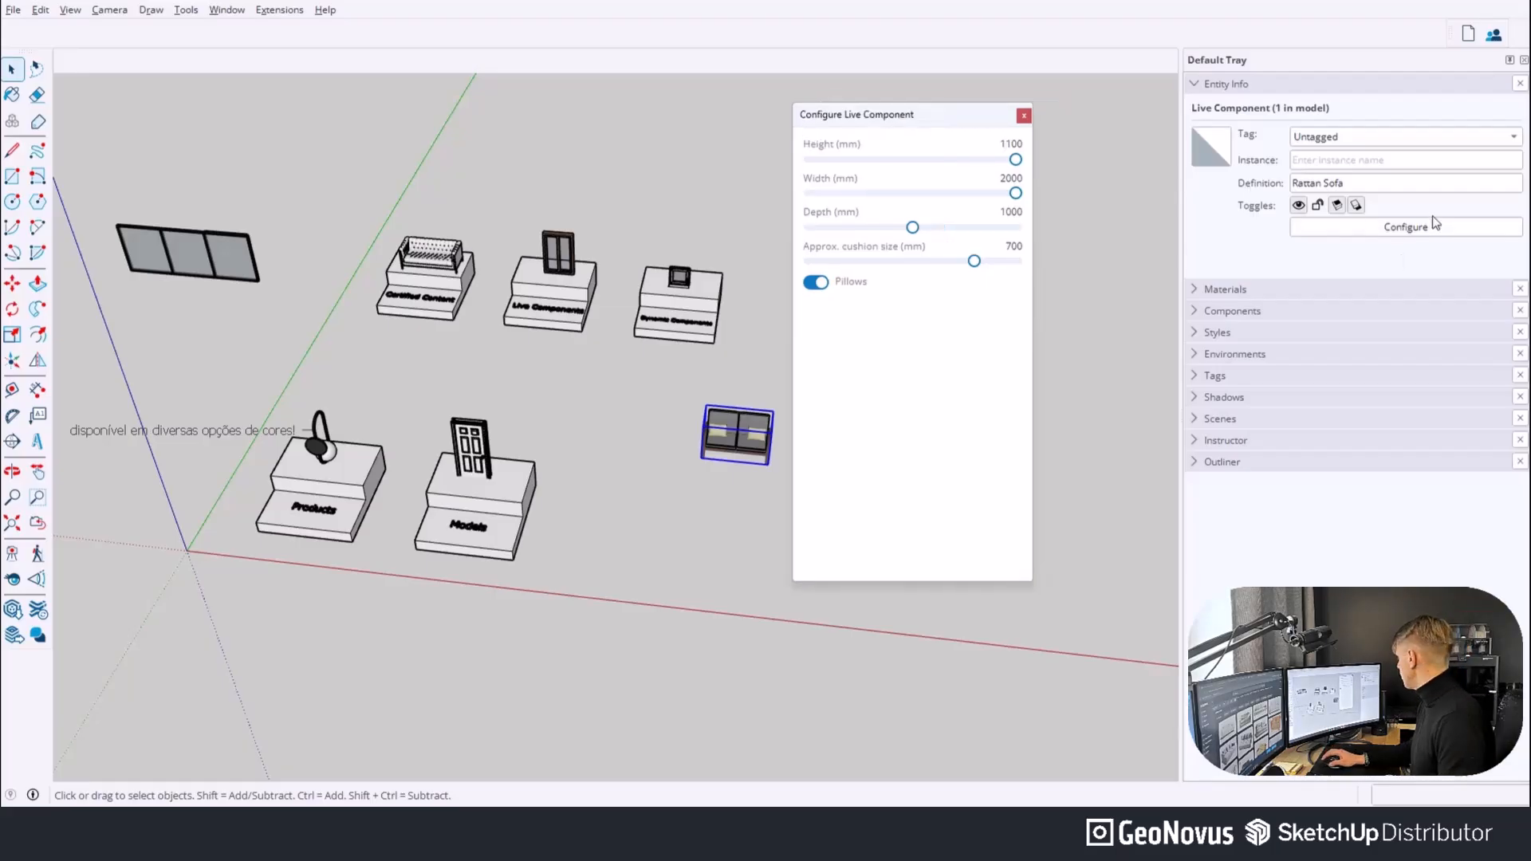
scroll(743, 447, up, 5)
shift+middle_drag(530, 369, 345, 322)
scroll(520, 338, up, 9)
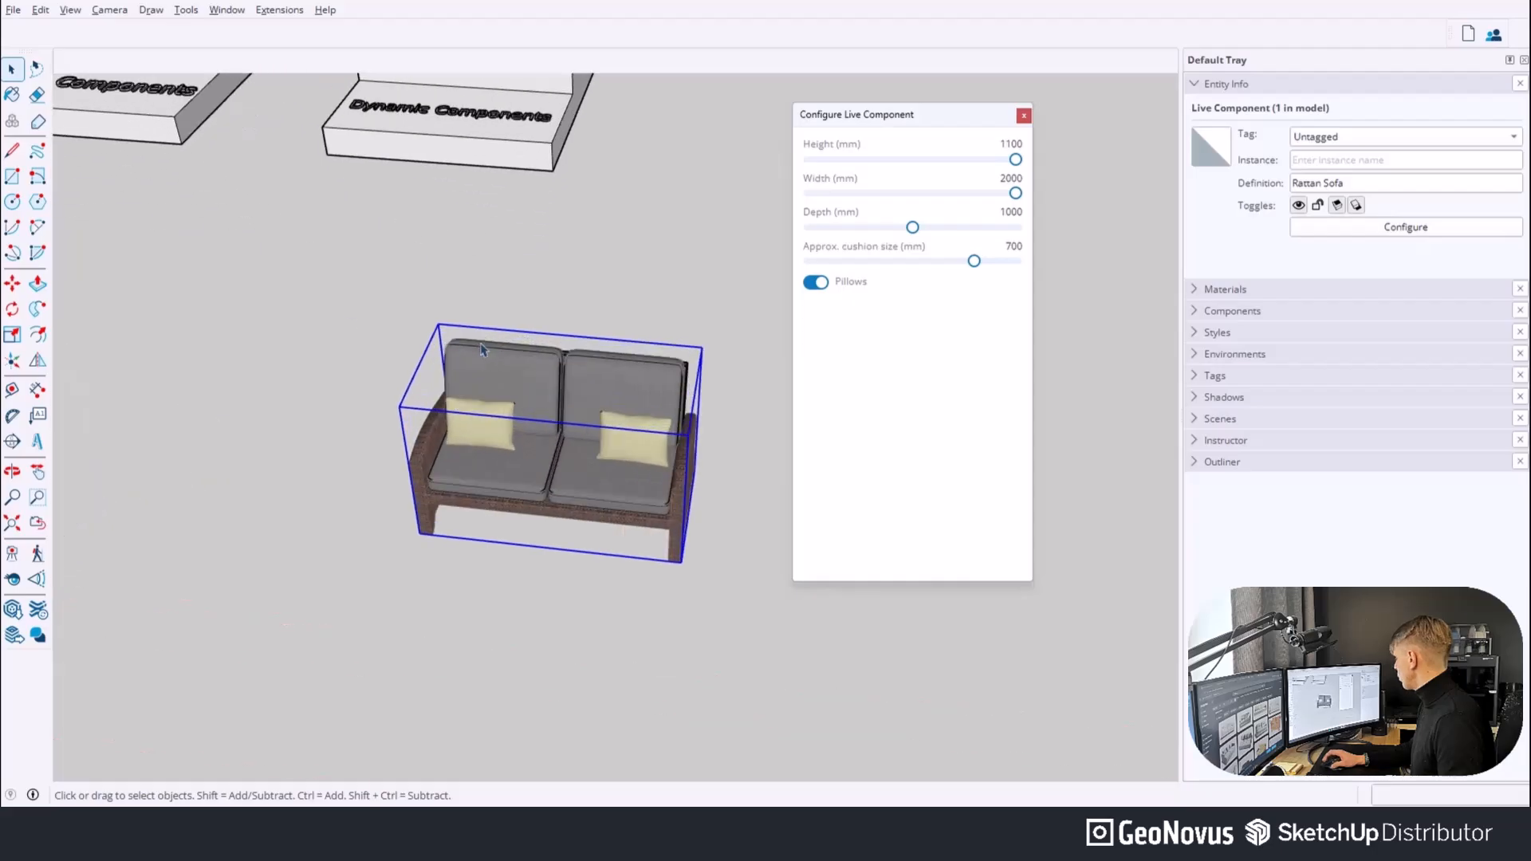
drag(1013, 159, 943, 160)
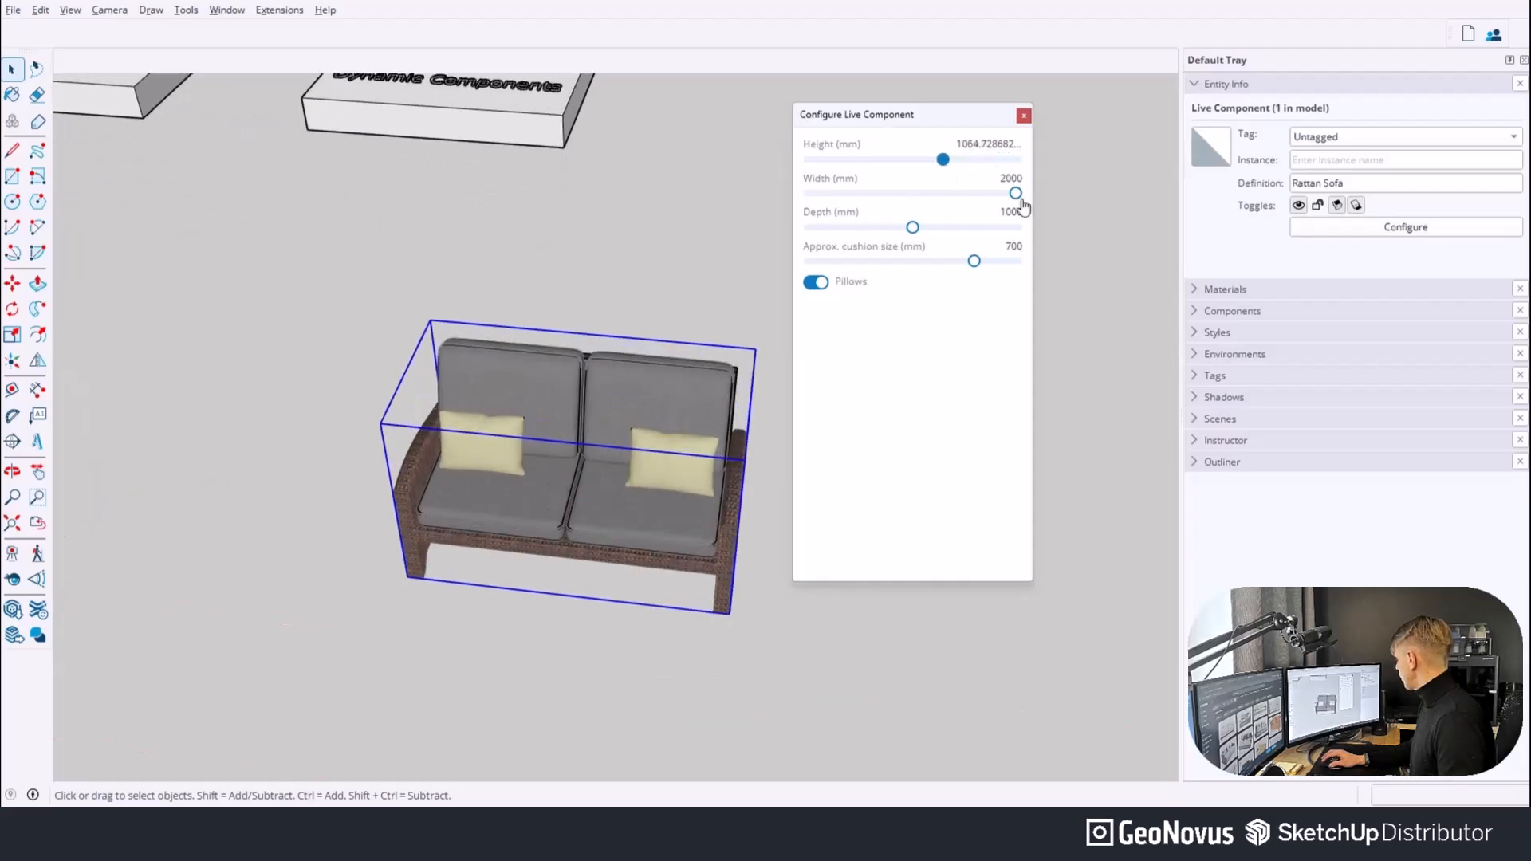
click(868, 193)
drag(913, 228, 852, 231)
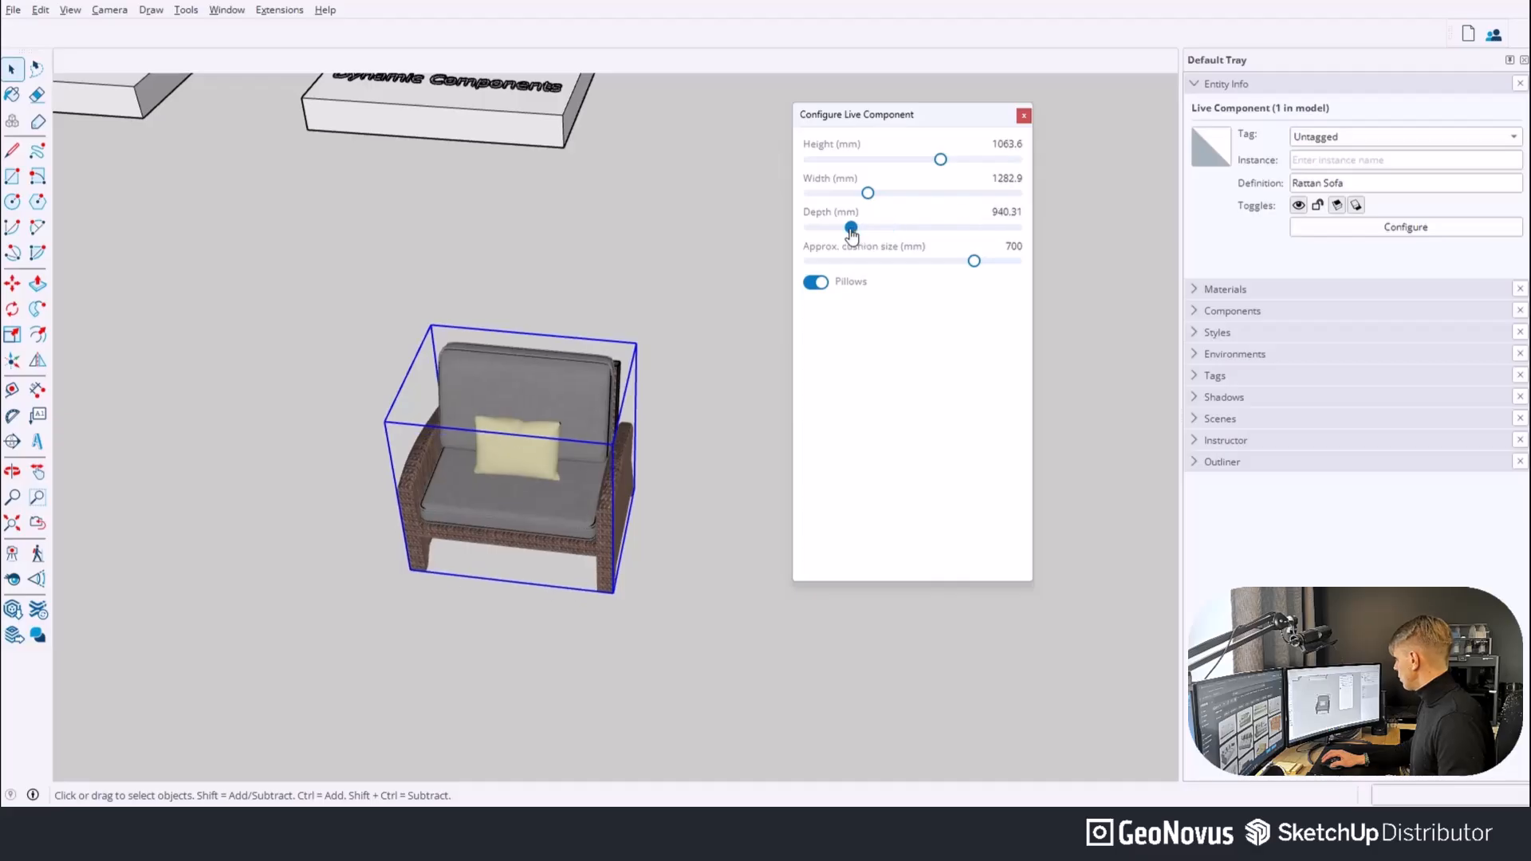
Switch the sofa's pillows off and on again, and widen the sofa to 2000 mm to compare the variants.
click(818, 285)
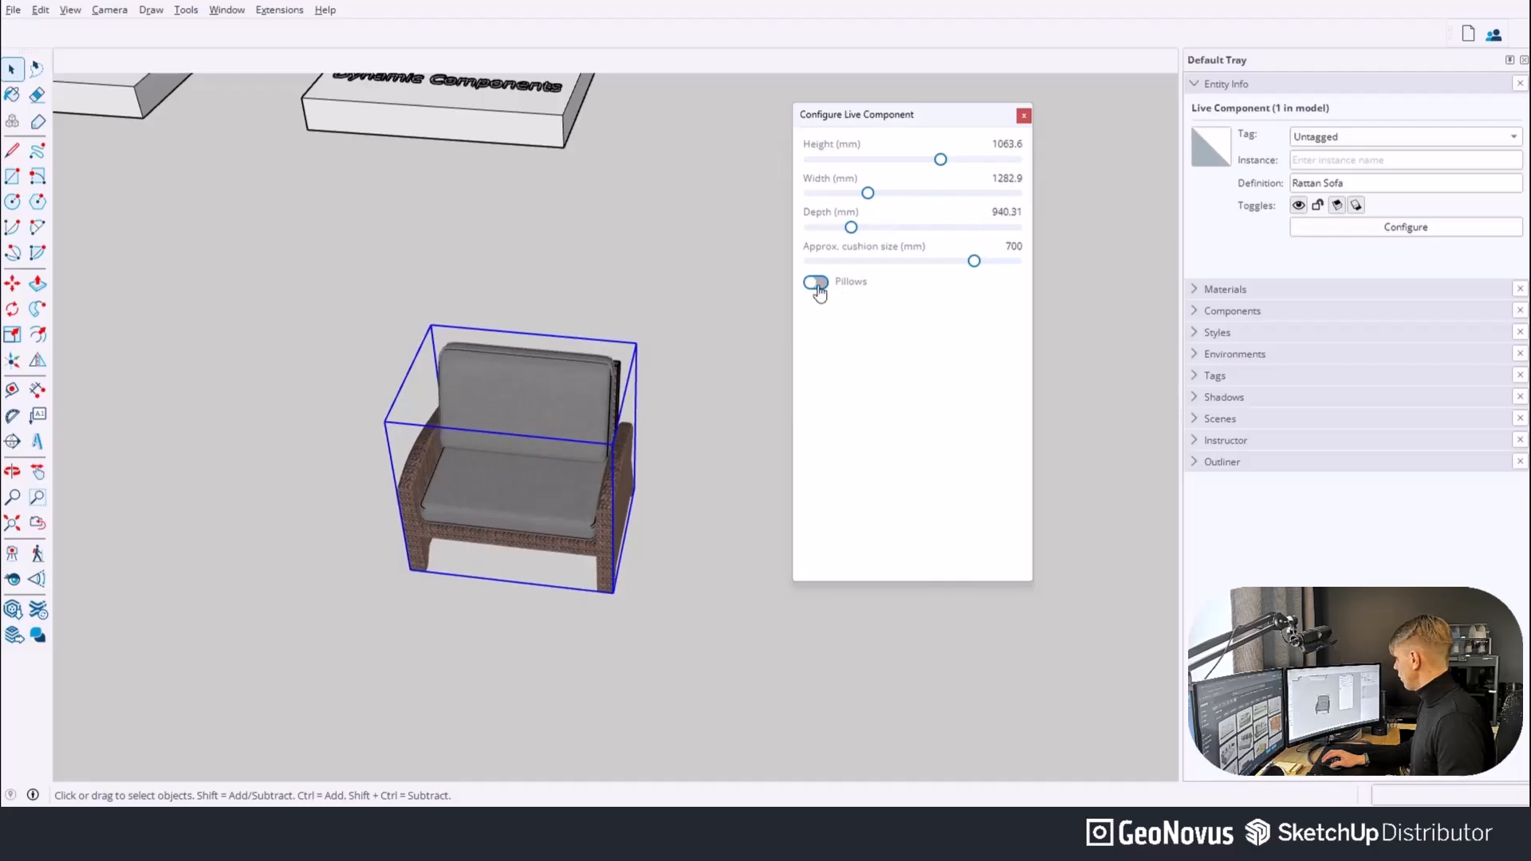
click(816, 284)
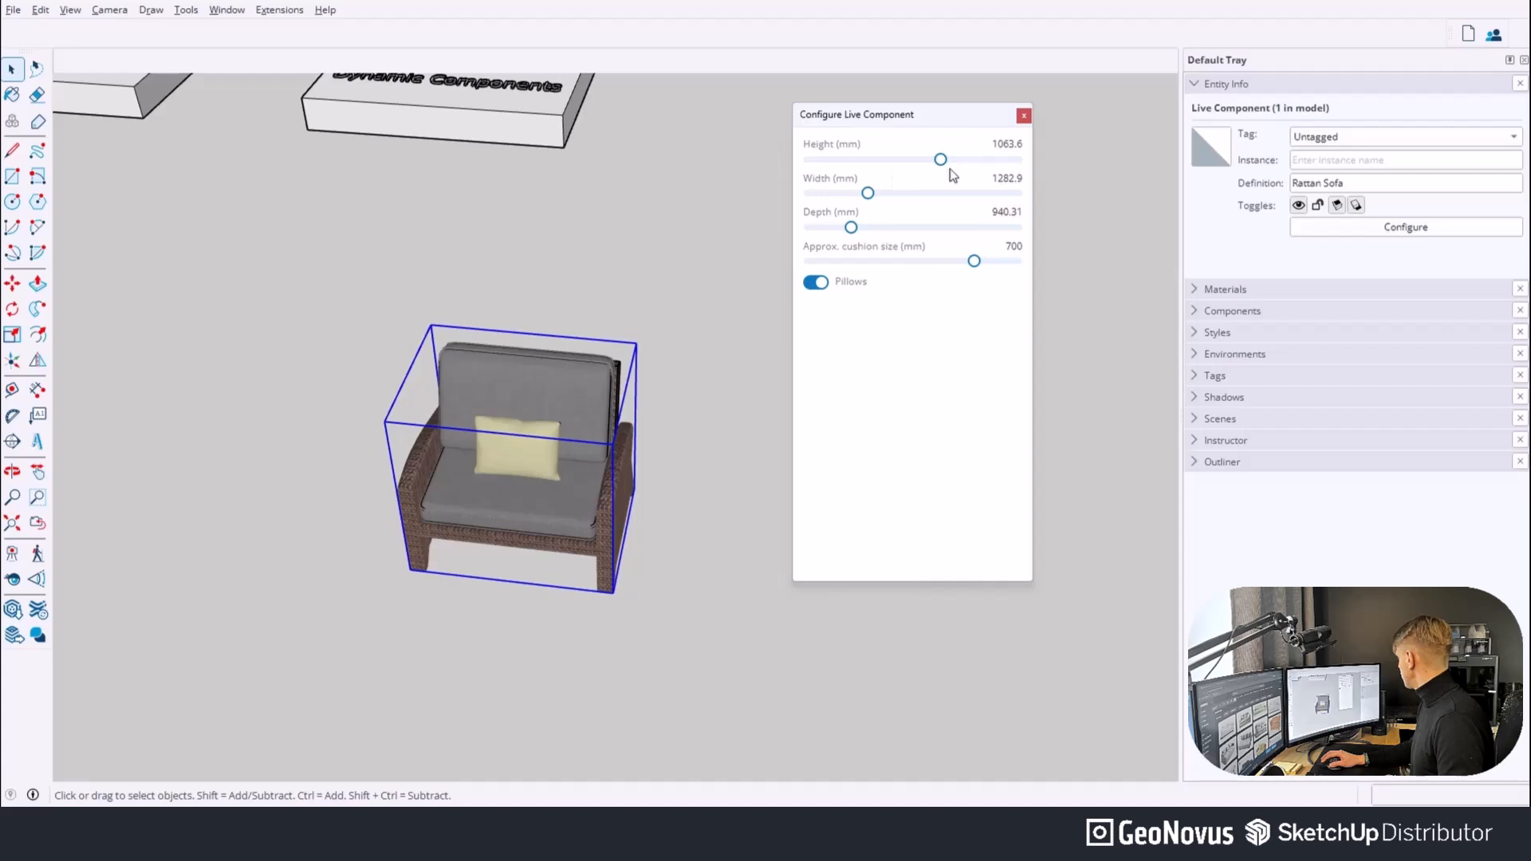
drag(868, 193, 1063, 209)
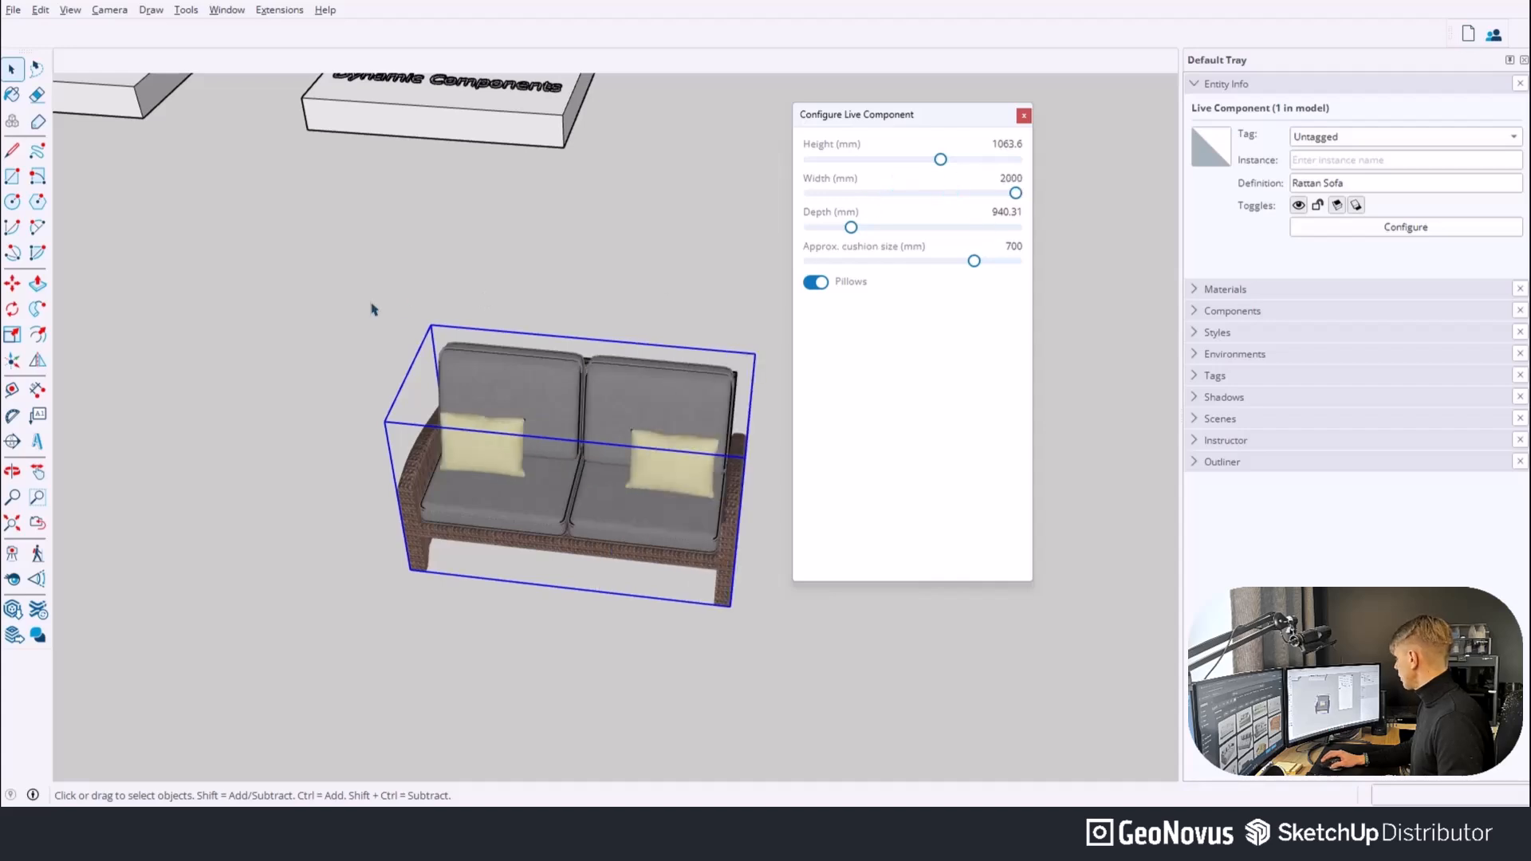
scroll(371, 310, down, 2)
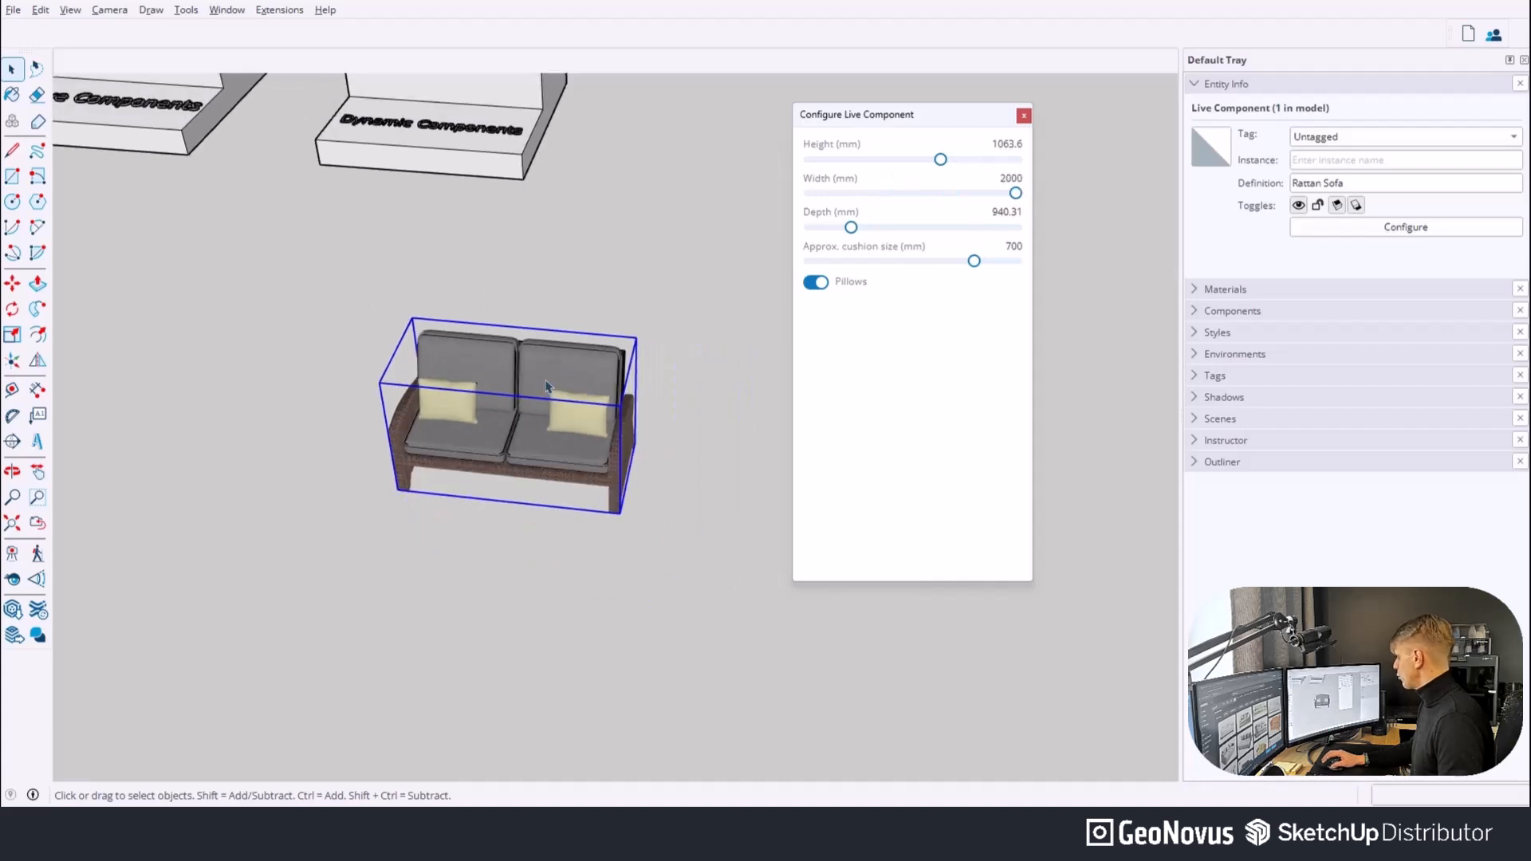
scroll(547, 387, up, 3)
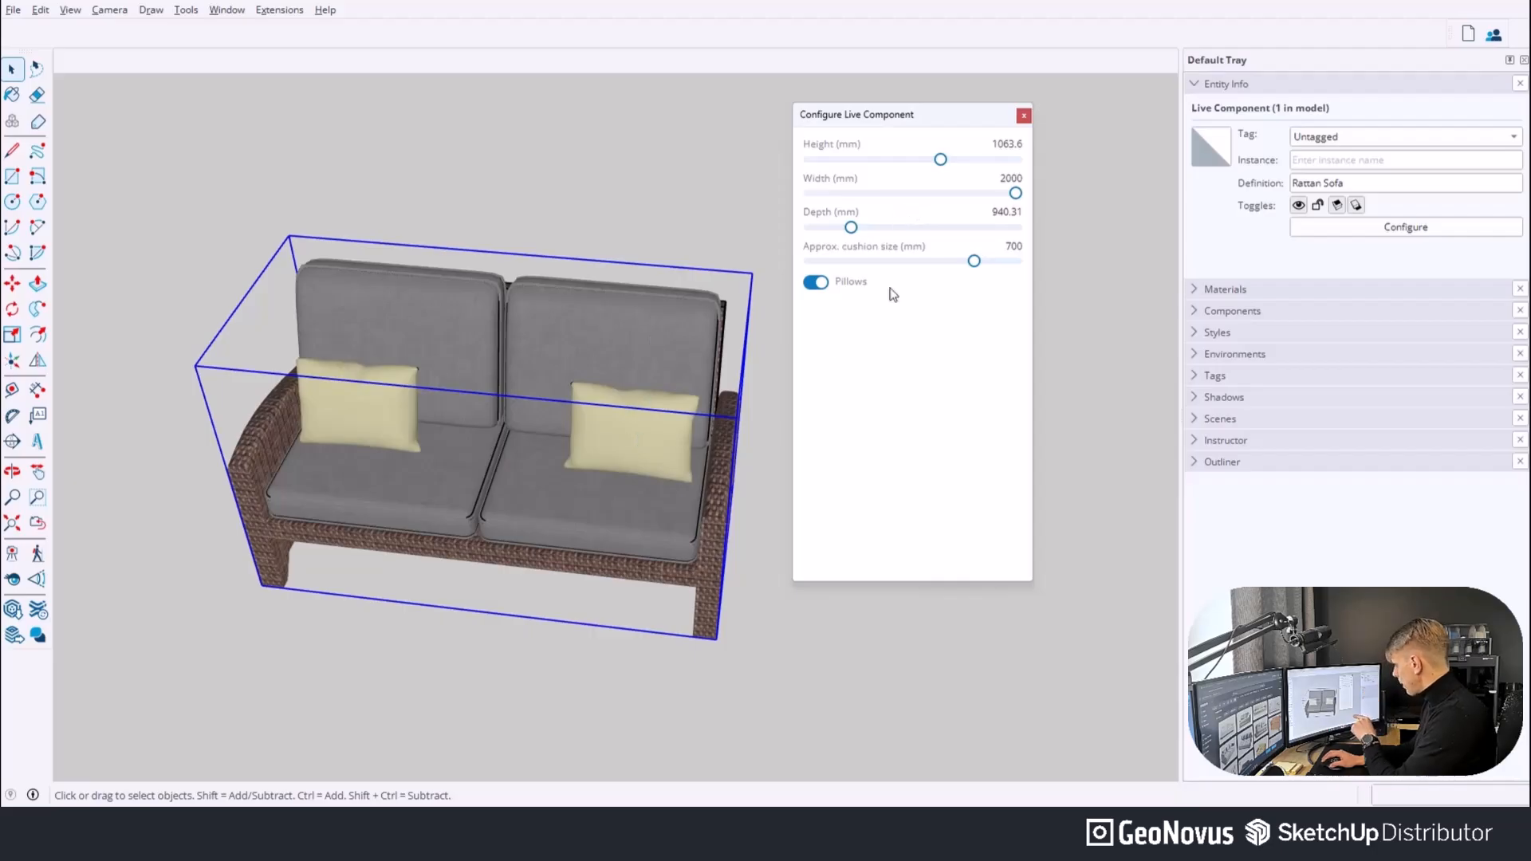
click(815, 282)
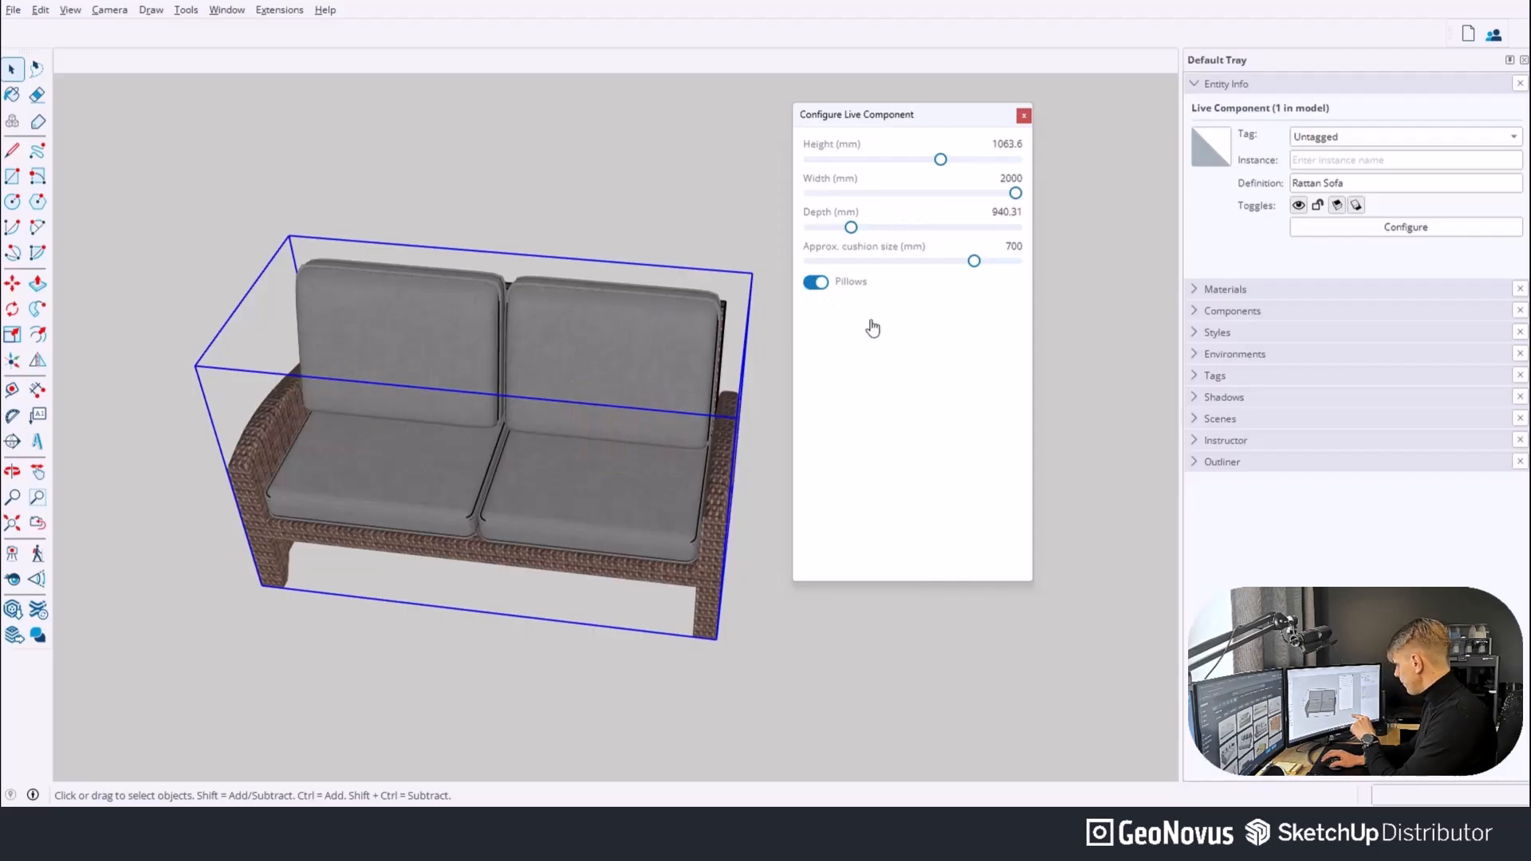
Reduce the sofa's width to 1461.2 mm and further to 1286.8 mm, and finish the live configuration with the sofa deselected.
drag(1013, 197, 907, 201)
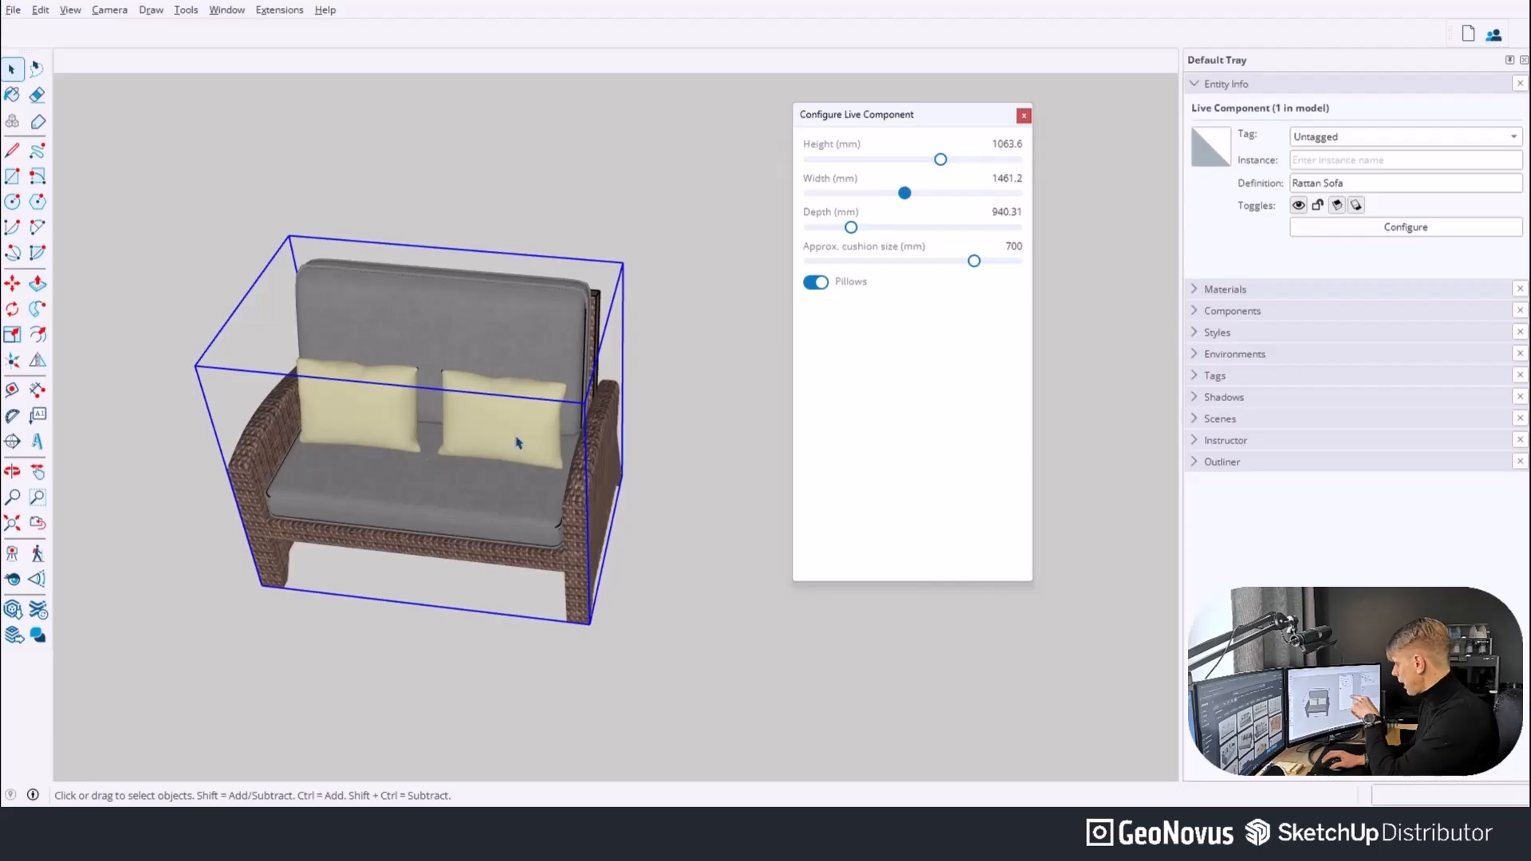
drag(901, 201, 868, 200)
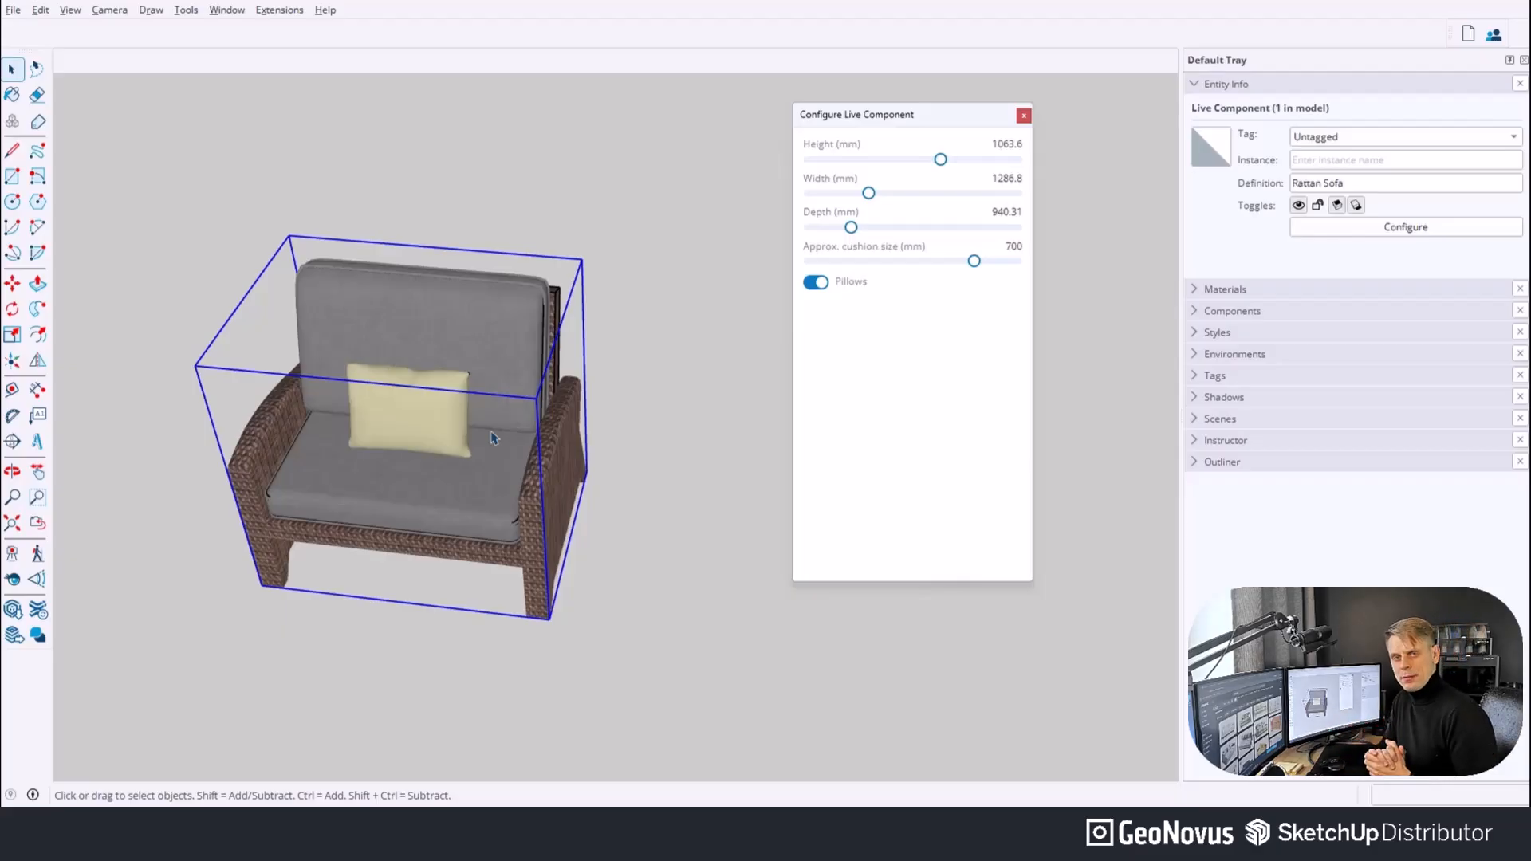
scroll(494, 437, down, 3)
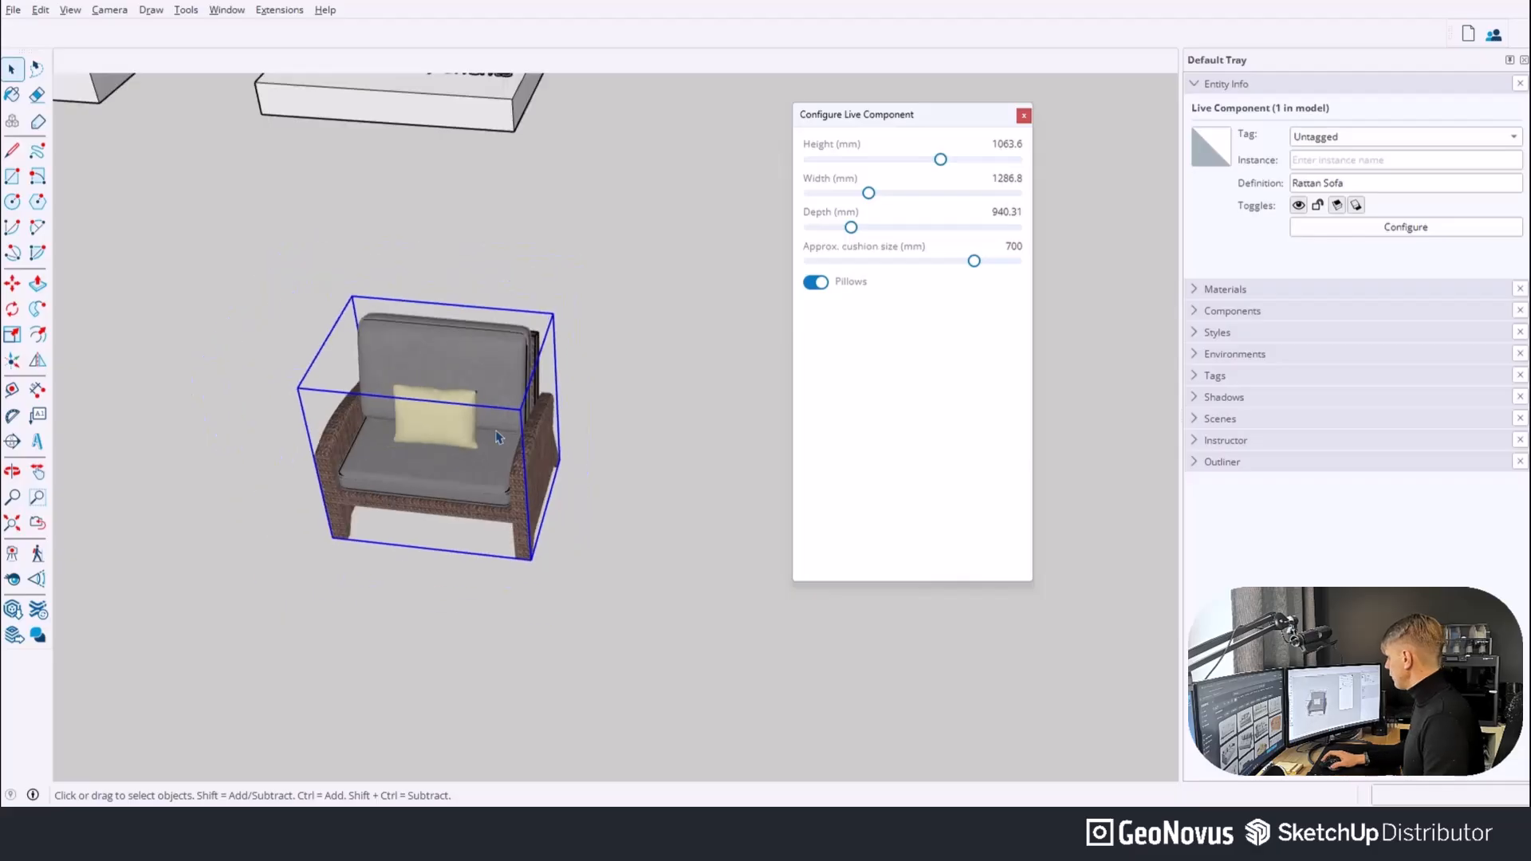
click(1028, 114)
middle_drag(638, 289, 494, 303)
click(399, 215)
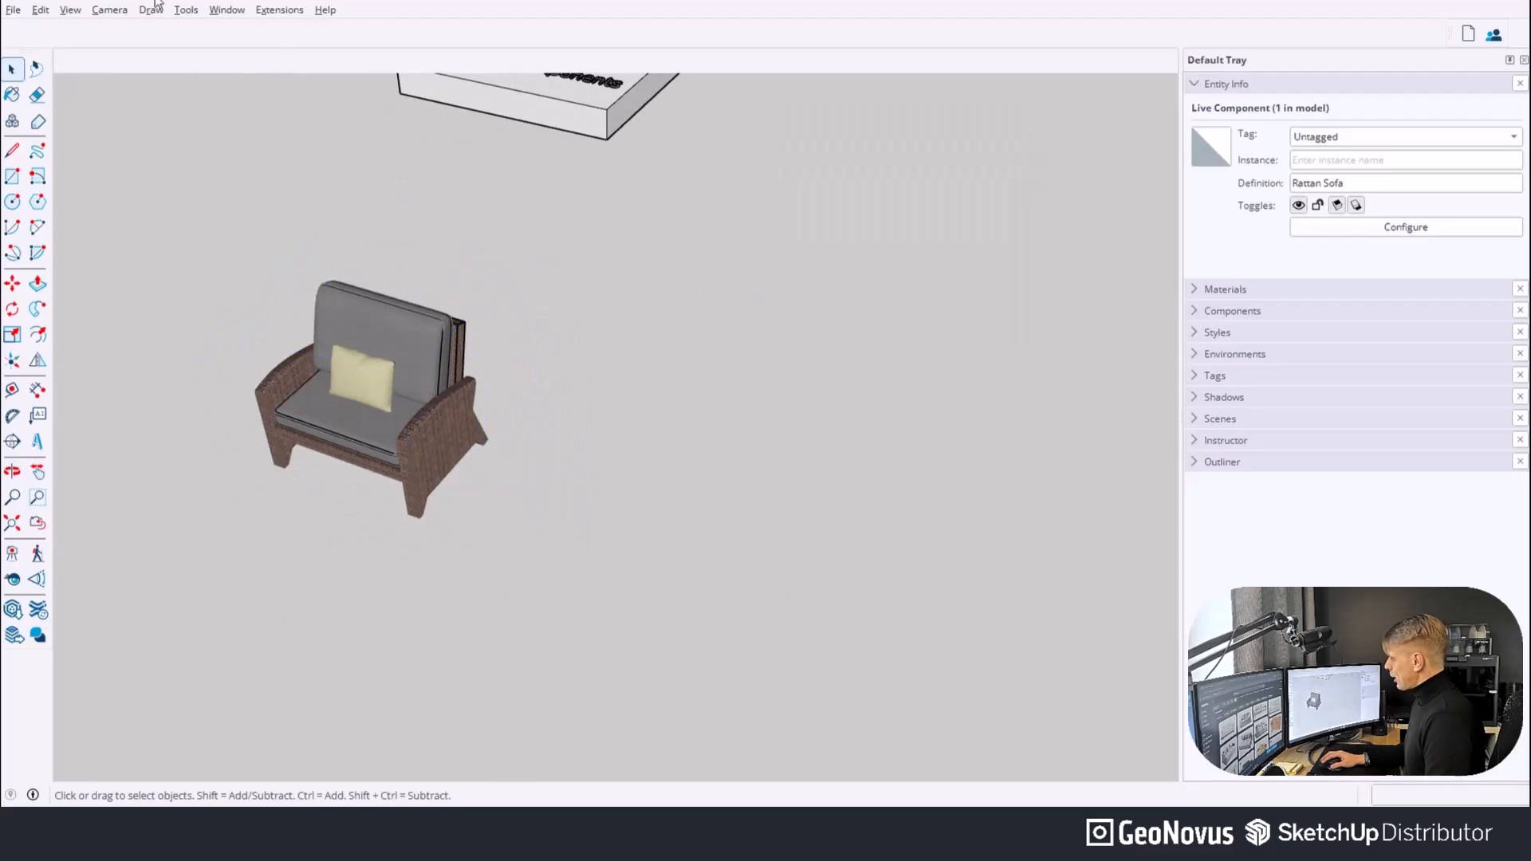
Open 3D Warehouse, look over the featured models and search the models for "door".
click(234, 10)
click(259, 133)
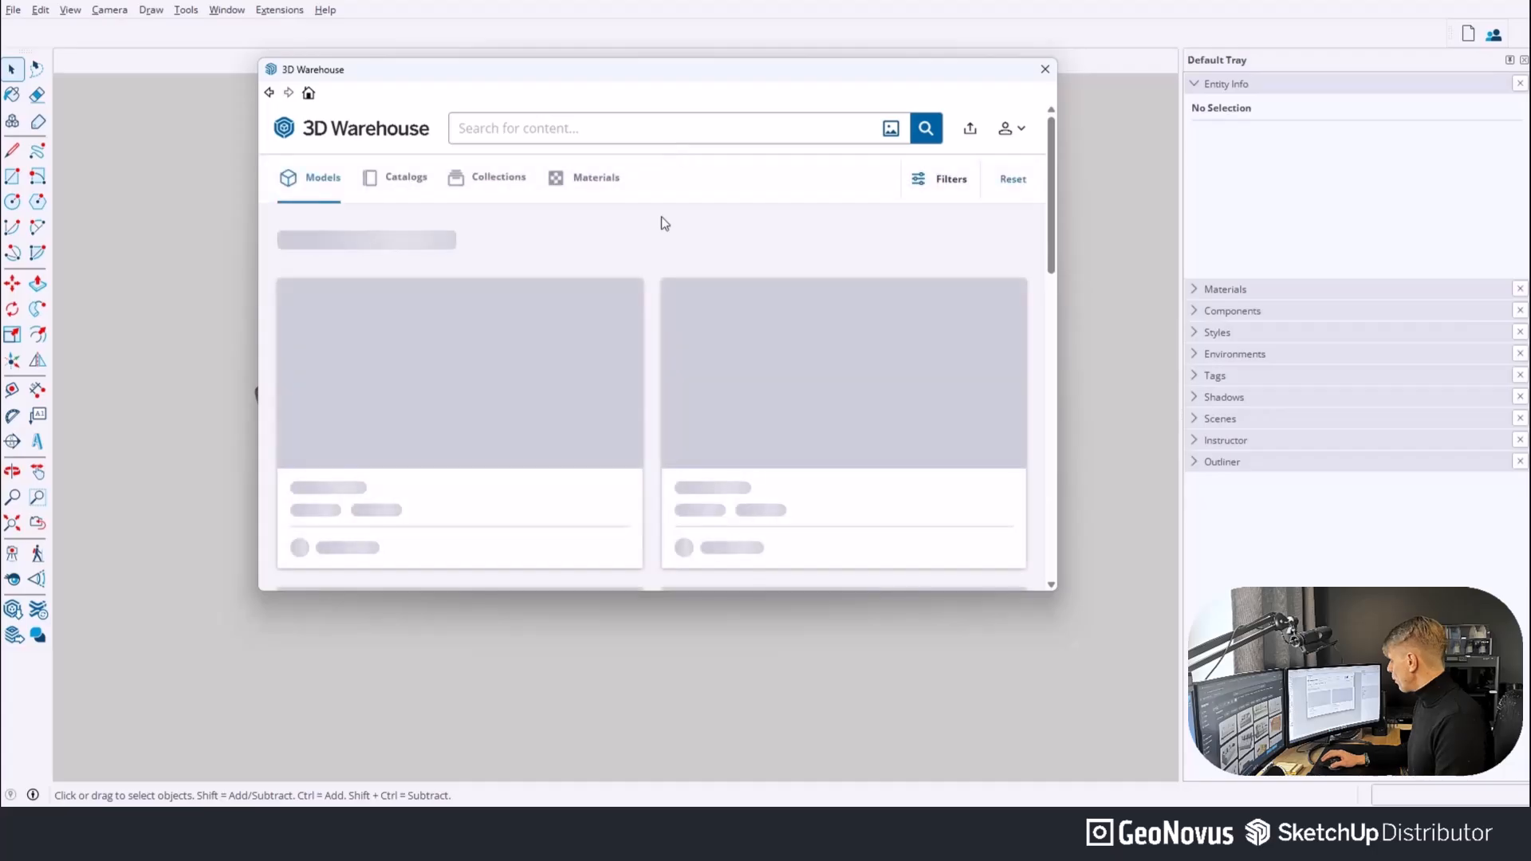
scroll(558, 271, down, 3)
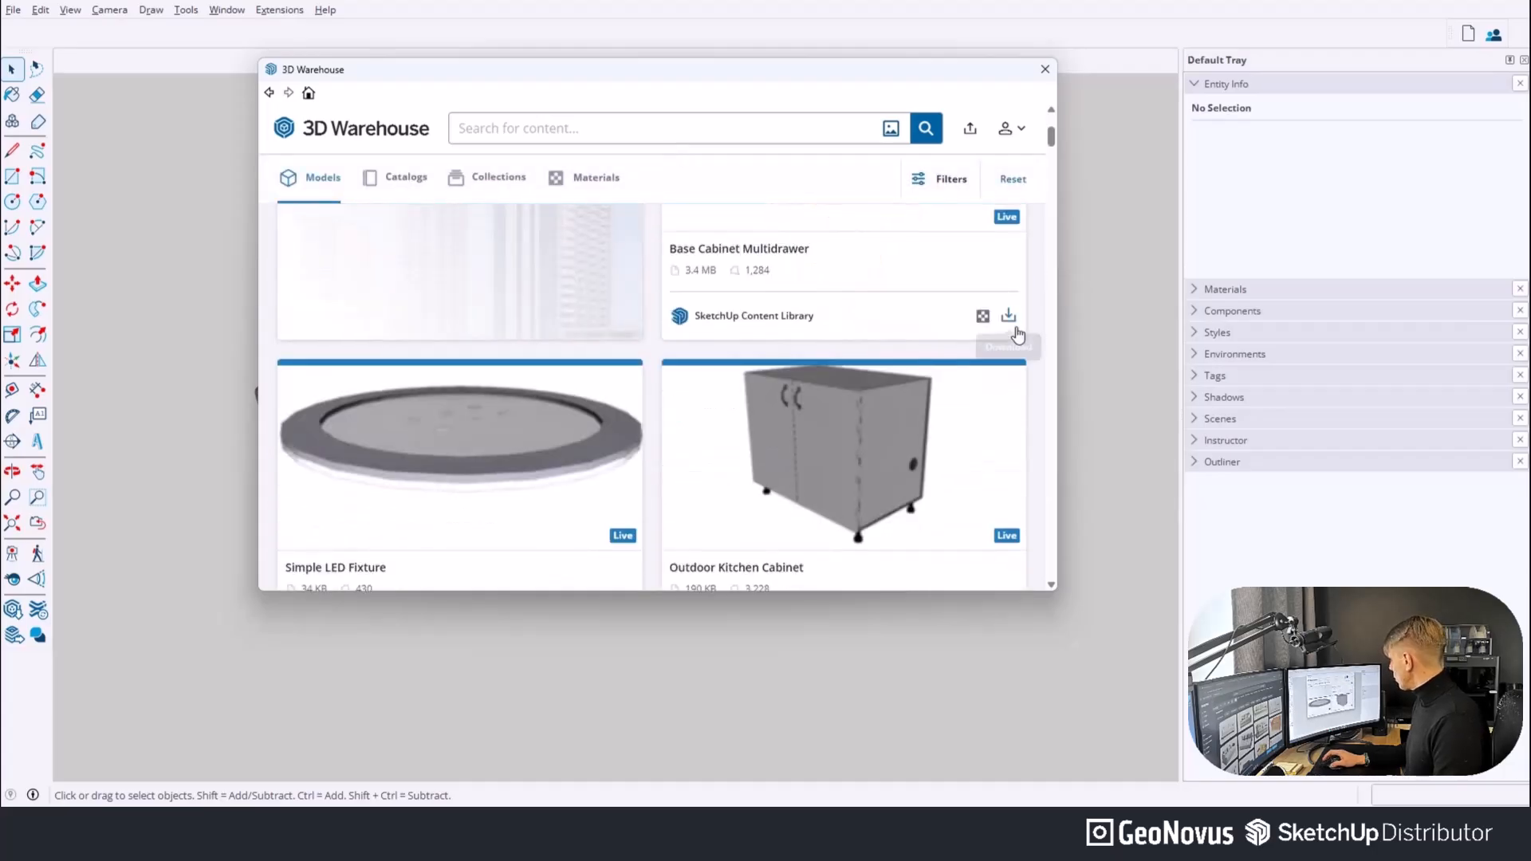
scroll(877, 287, up, 2)
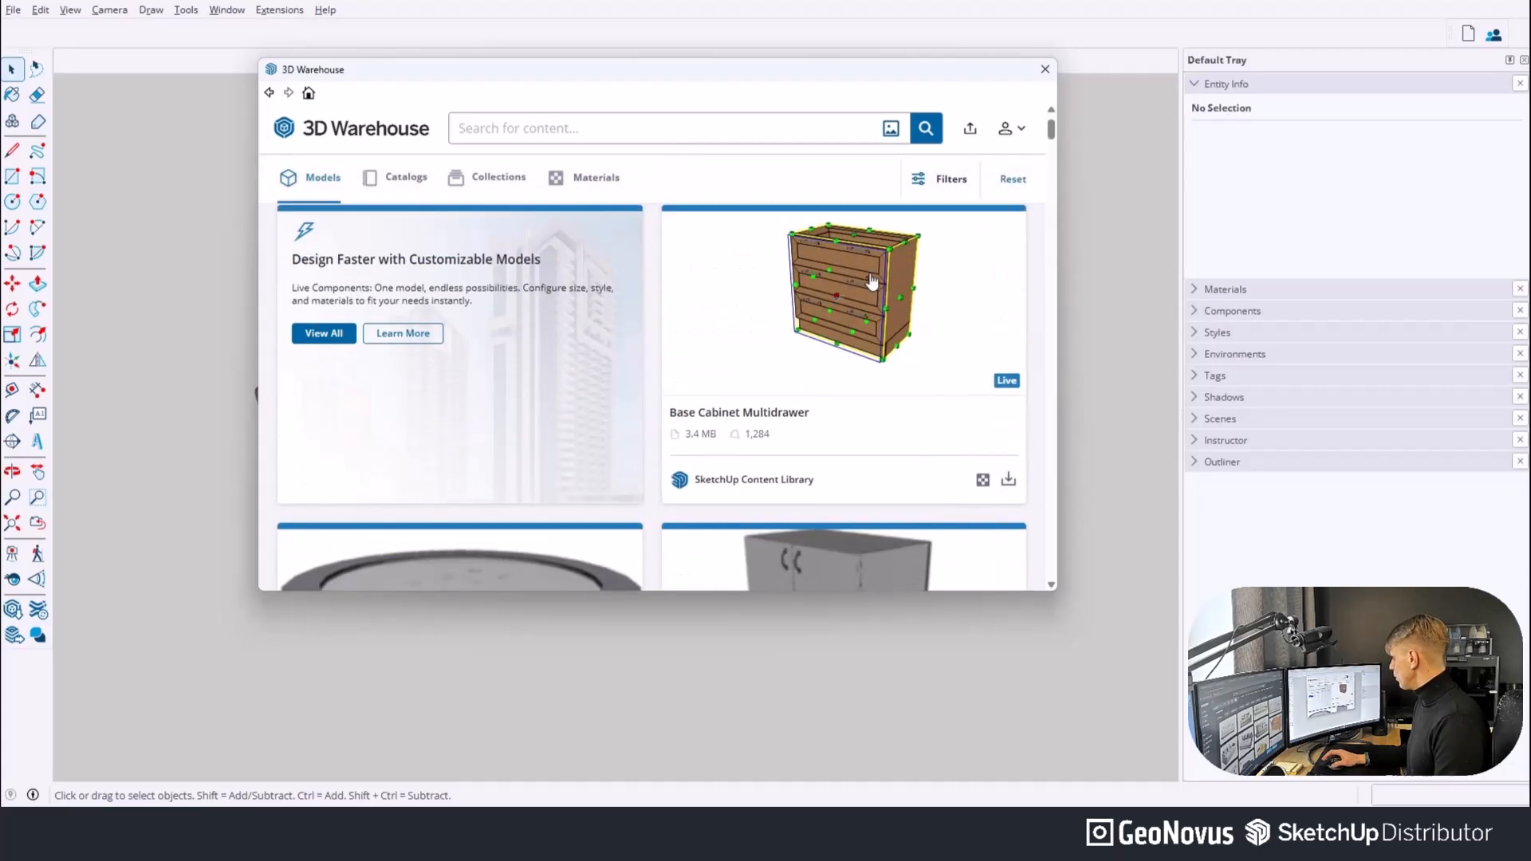
scroll(872, 281, up, 1)
scroll(856, 309, down, 2)
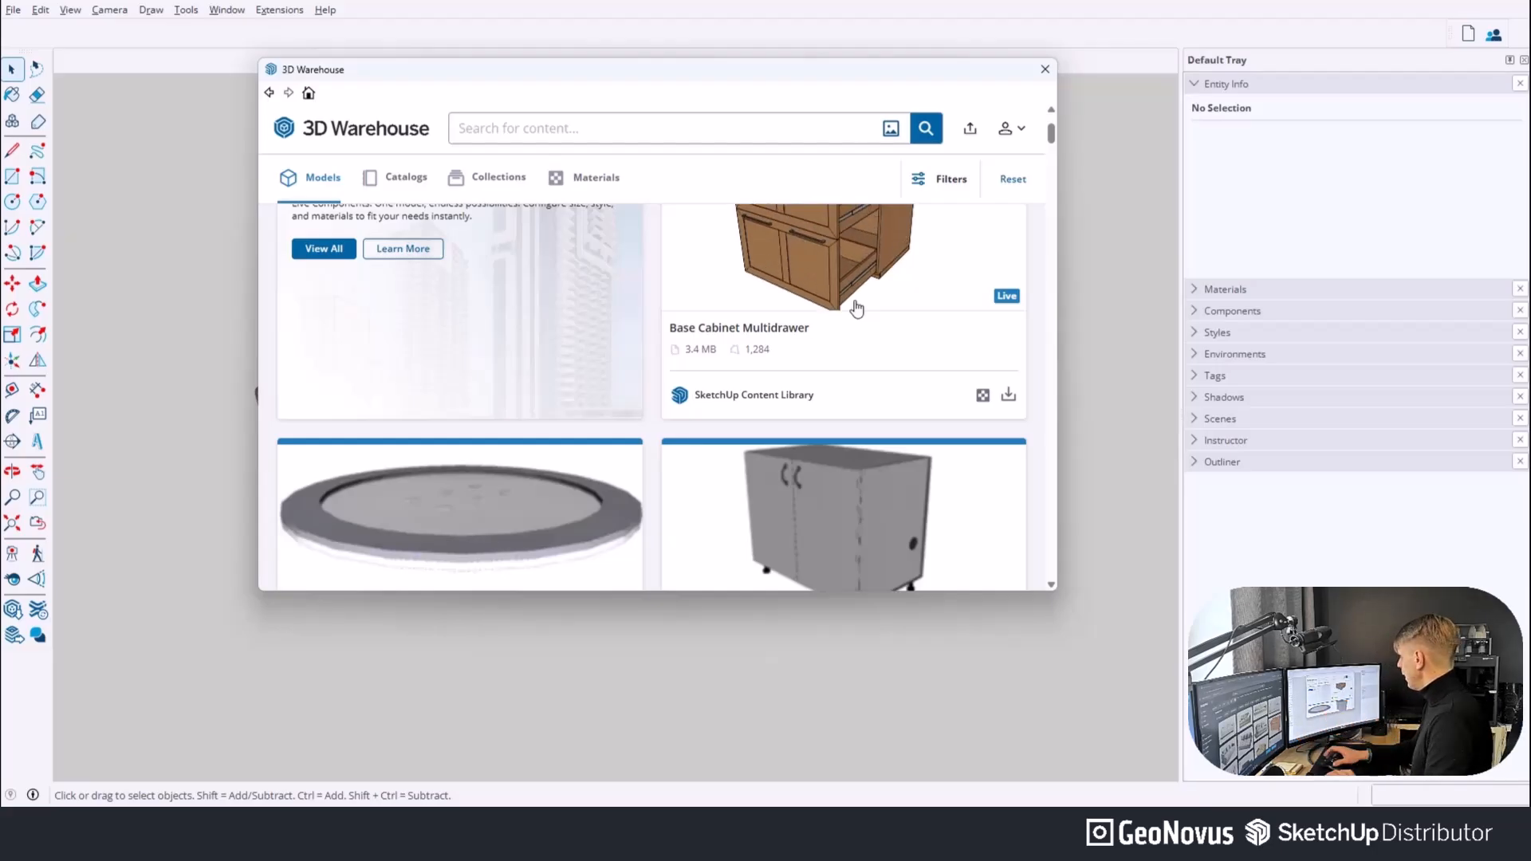
scroll(852, 314, up, 2)
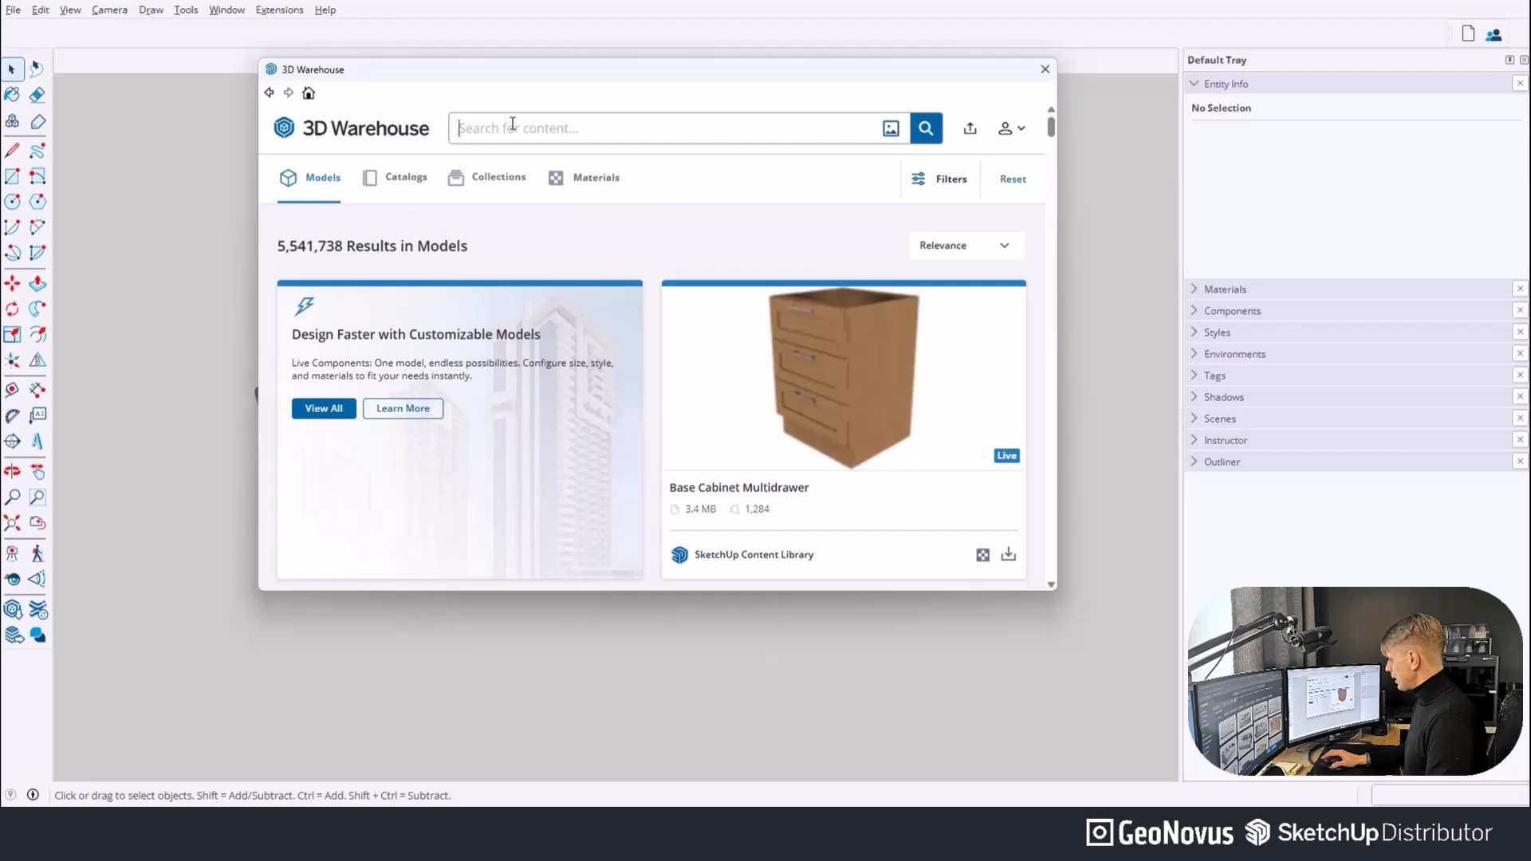
text(door)
key(Return)
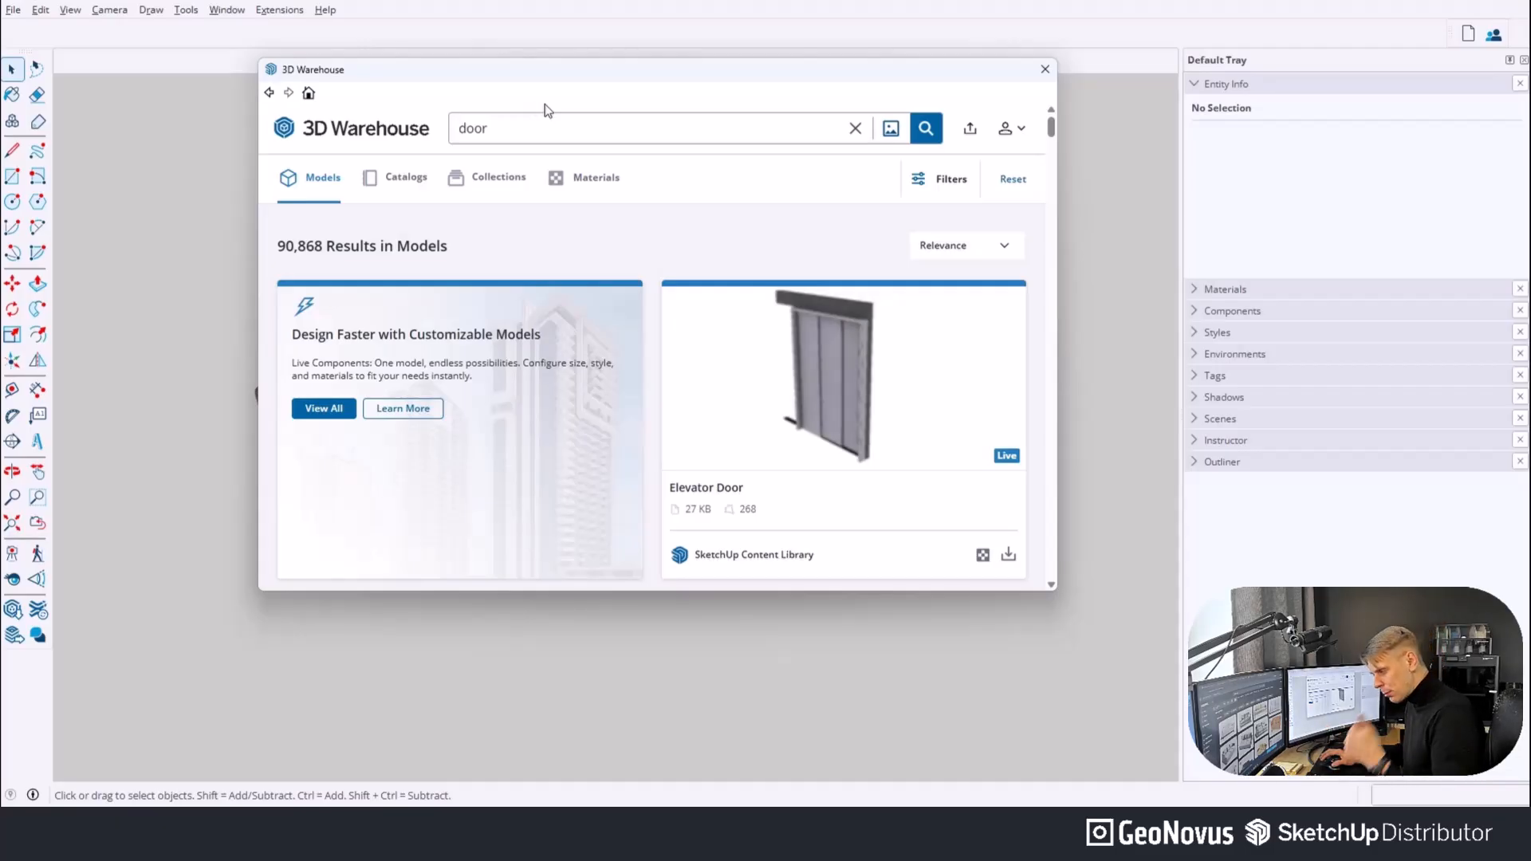
Show the catalogs found for the door search and browse the manufacturers' catalogs.
drag(502, 128, 379, 140)
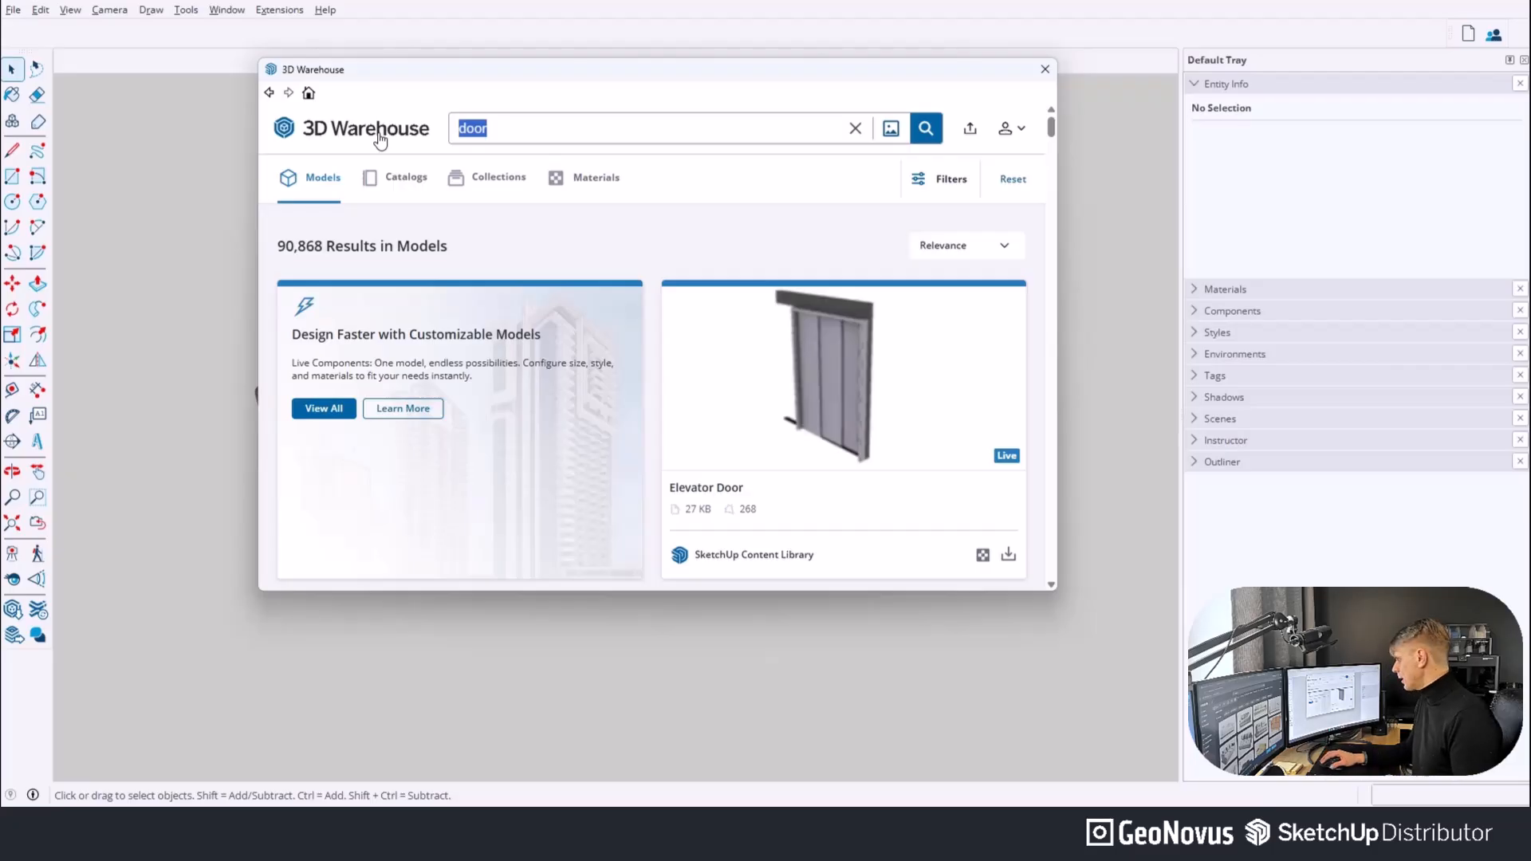
click(432, 213)
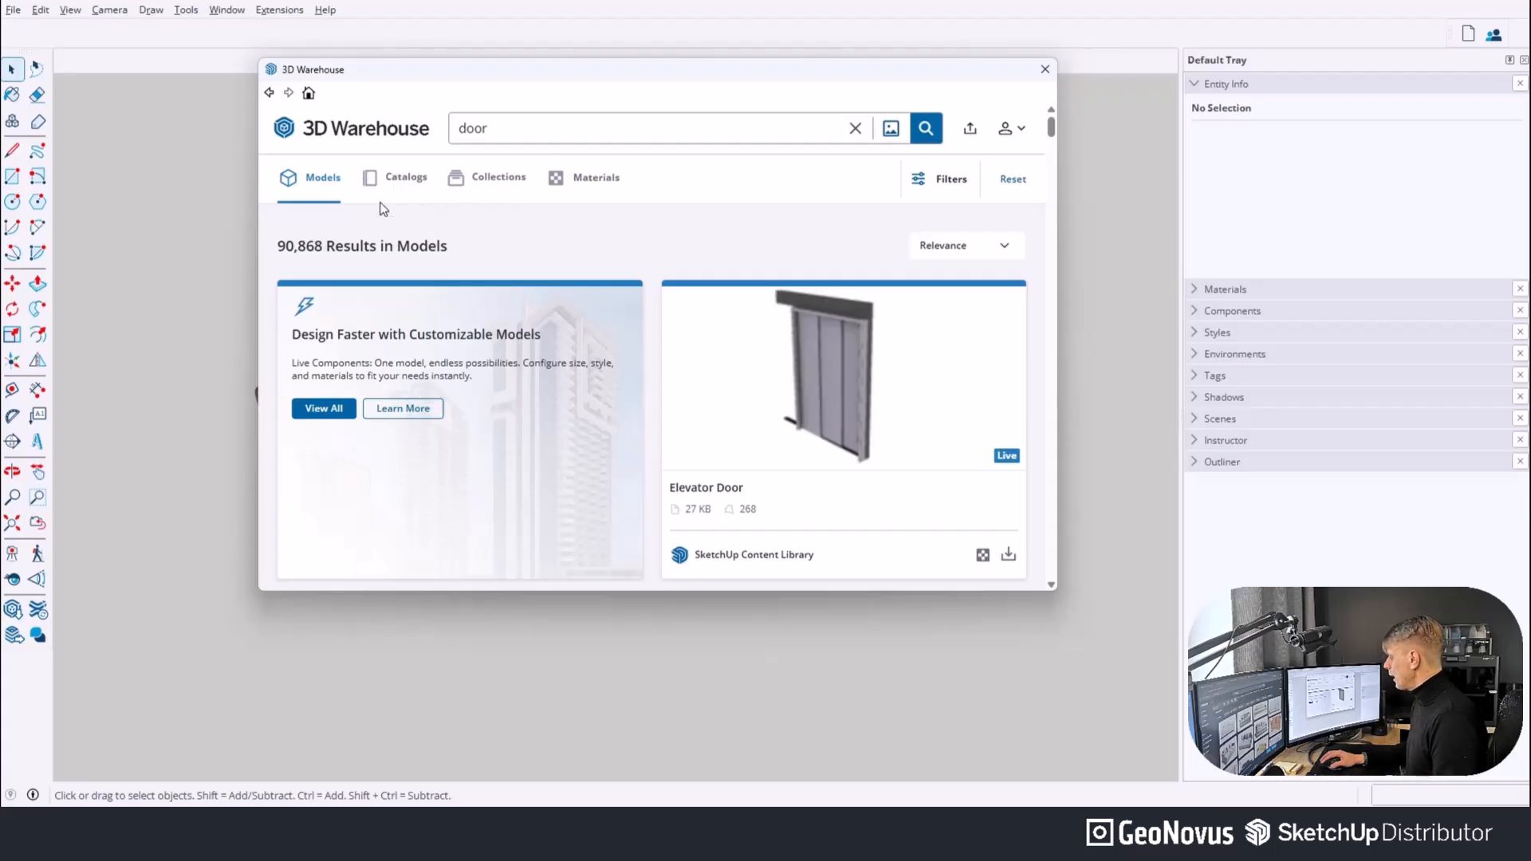
click(396, 177)
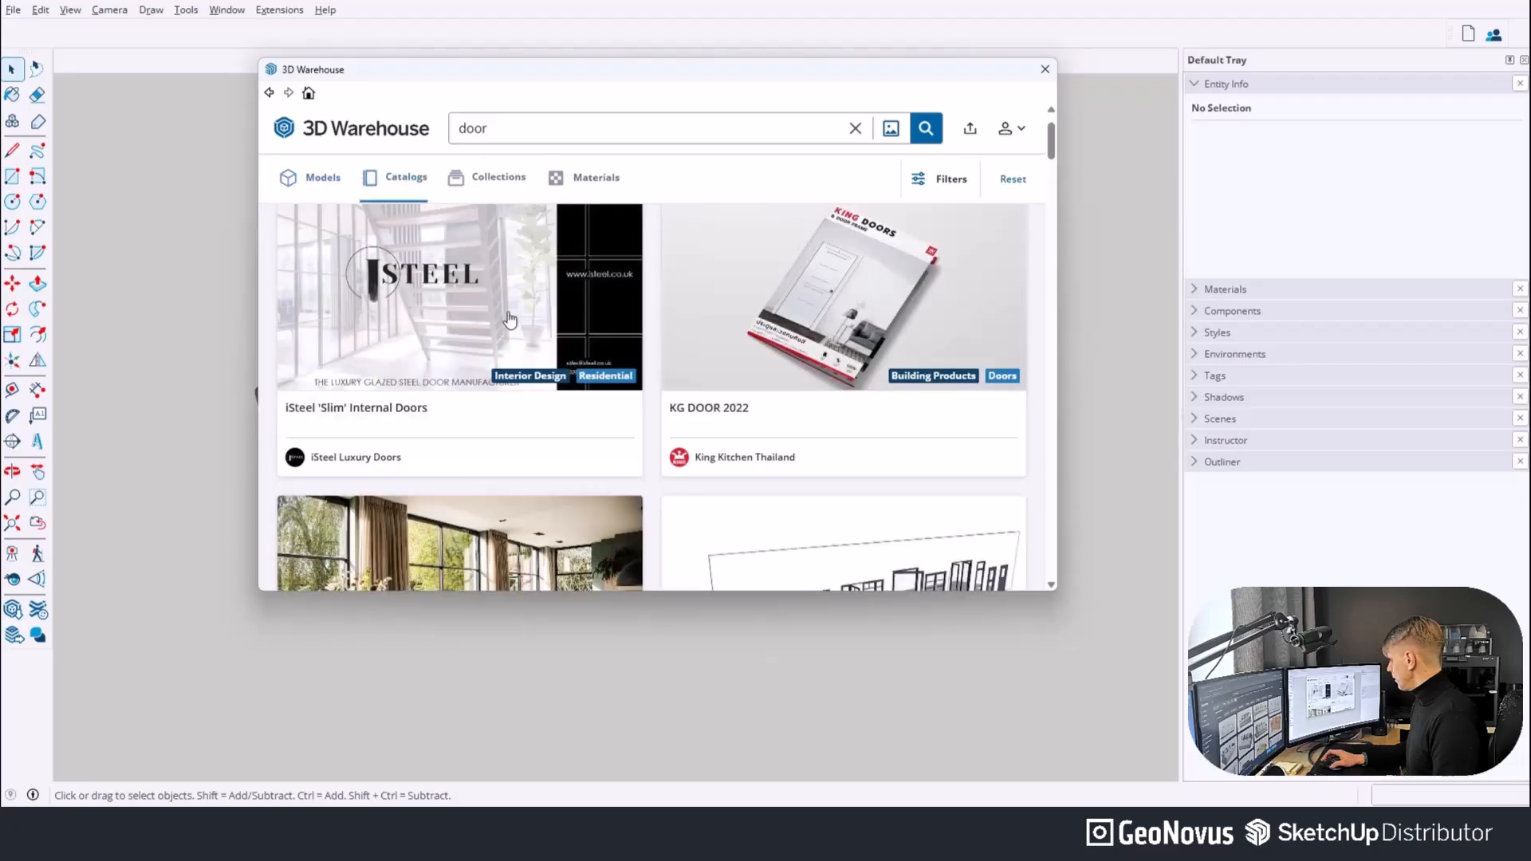
scroll(510, 319, down, 2)
scroll(678, 215, up, 1)
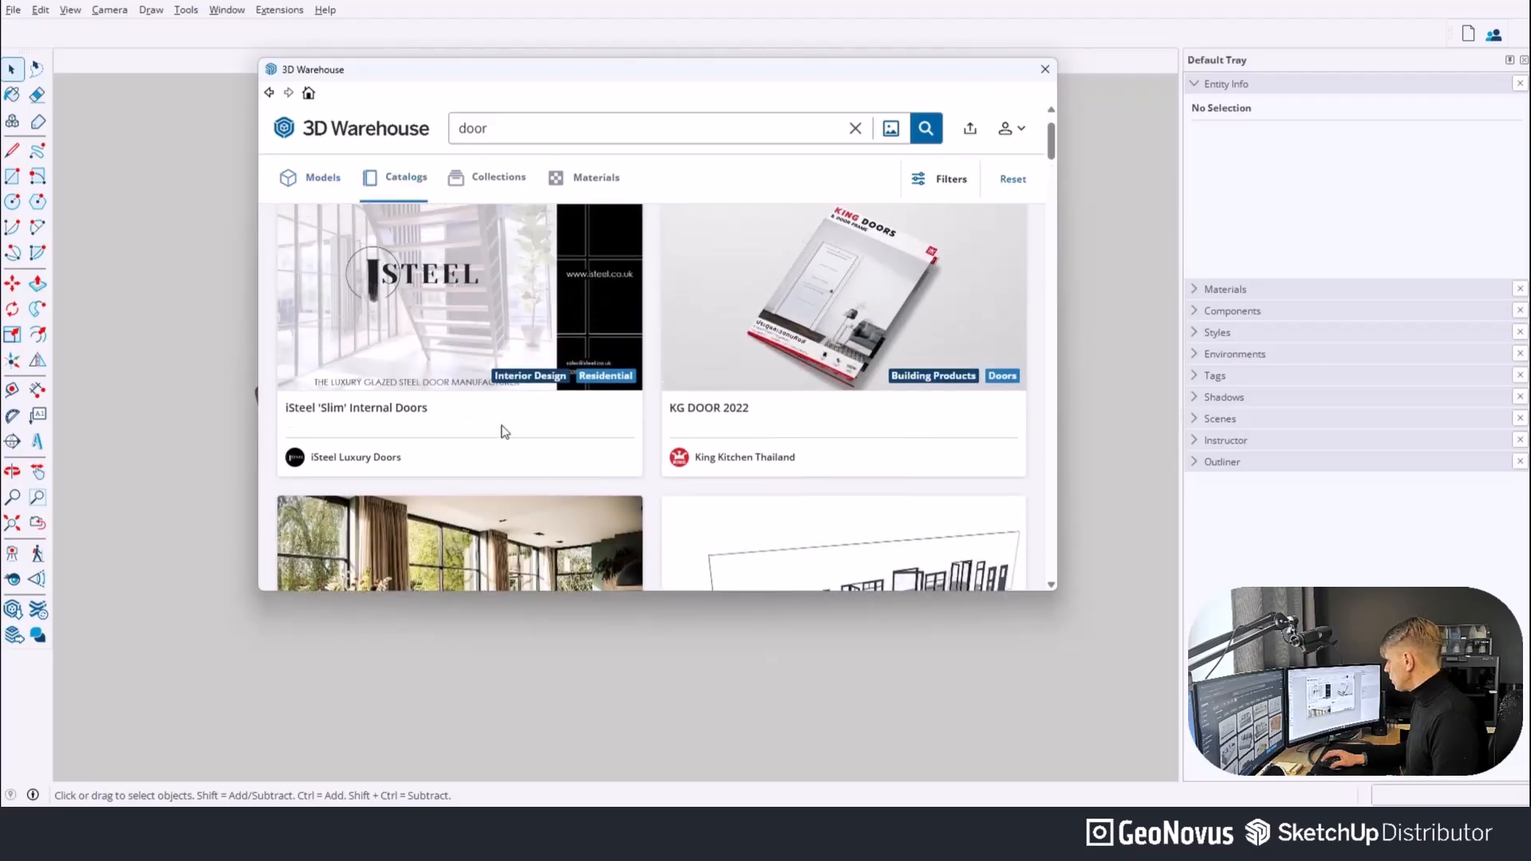
scroll(504, 432, down, 2)
scroll(558, 414, up, 2)
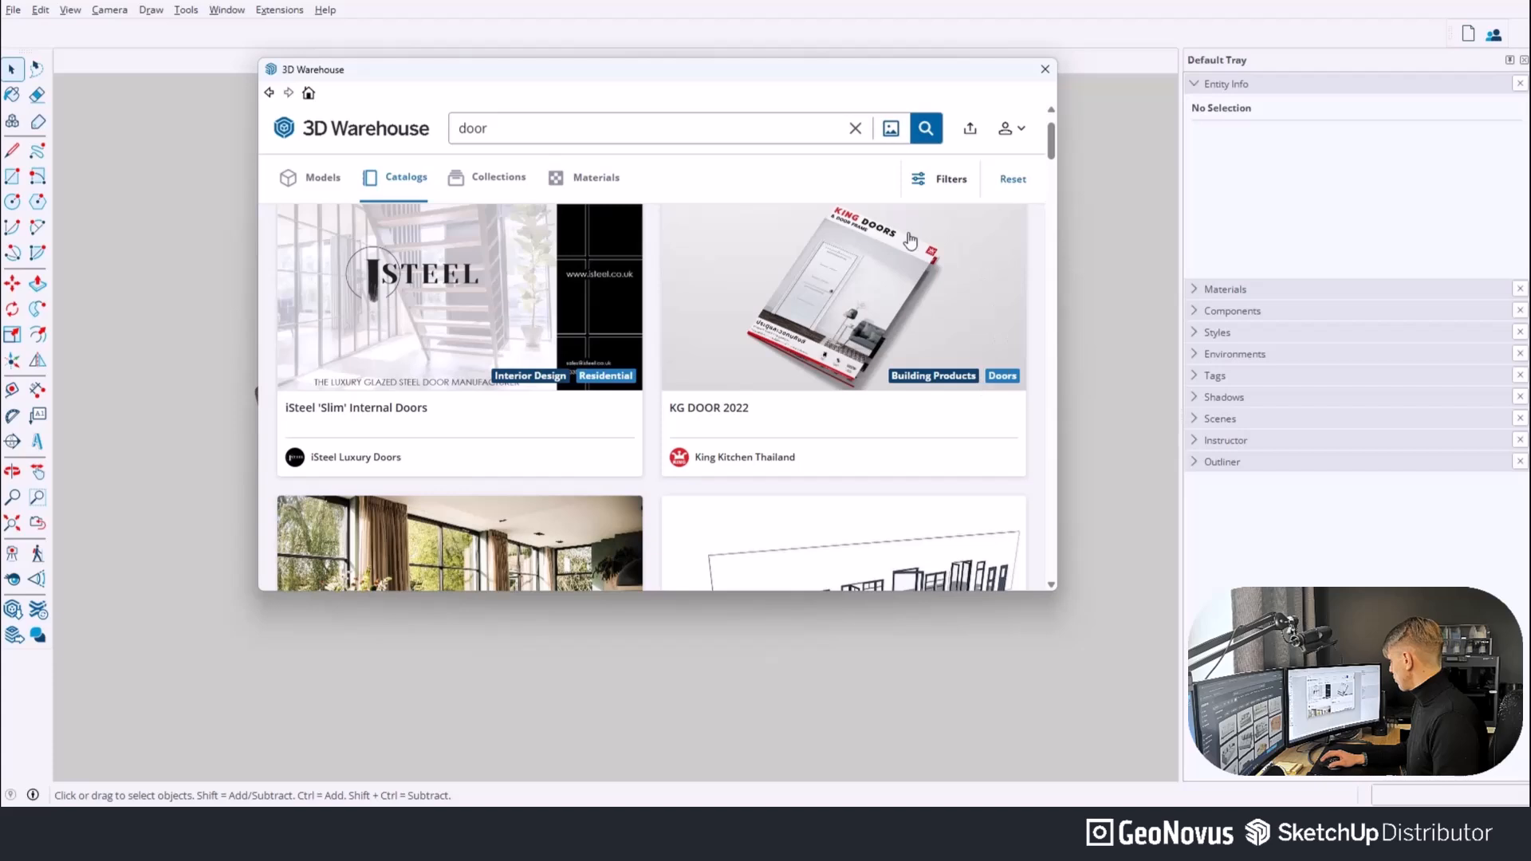
scroll(877, 319, down, 2)
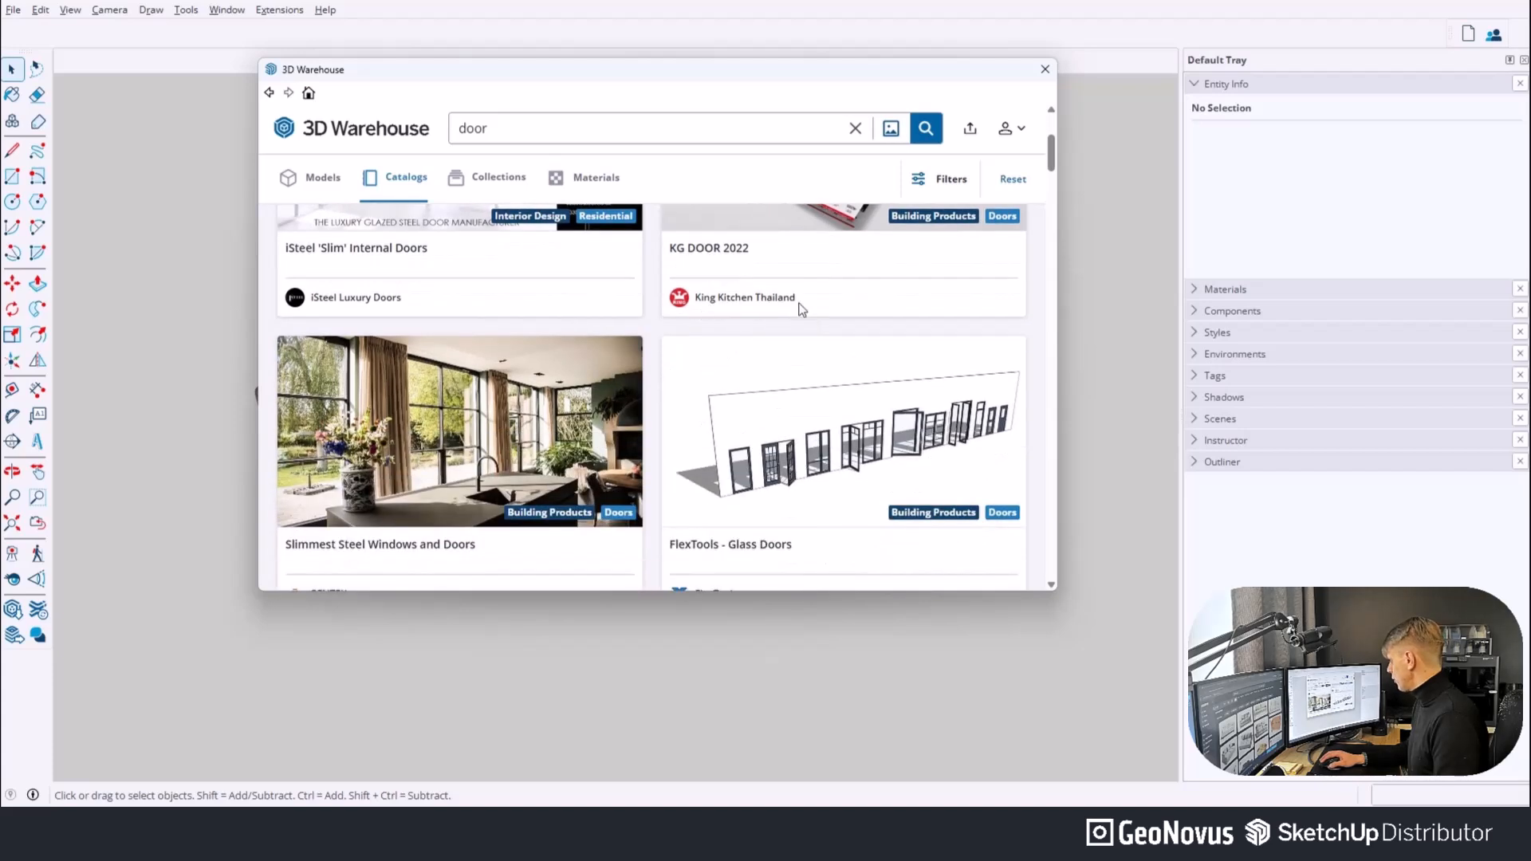
scroll(478, 422, down, 2)
scroll(479, 422, down, 3)
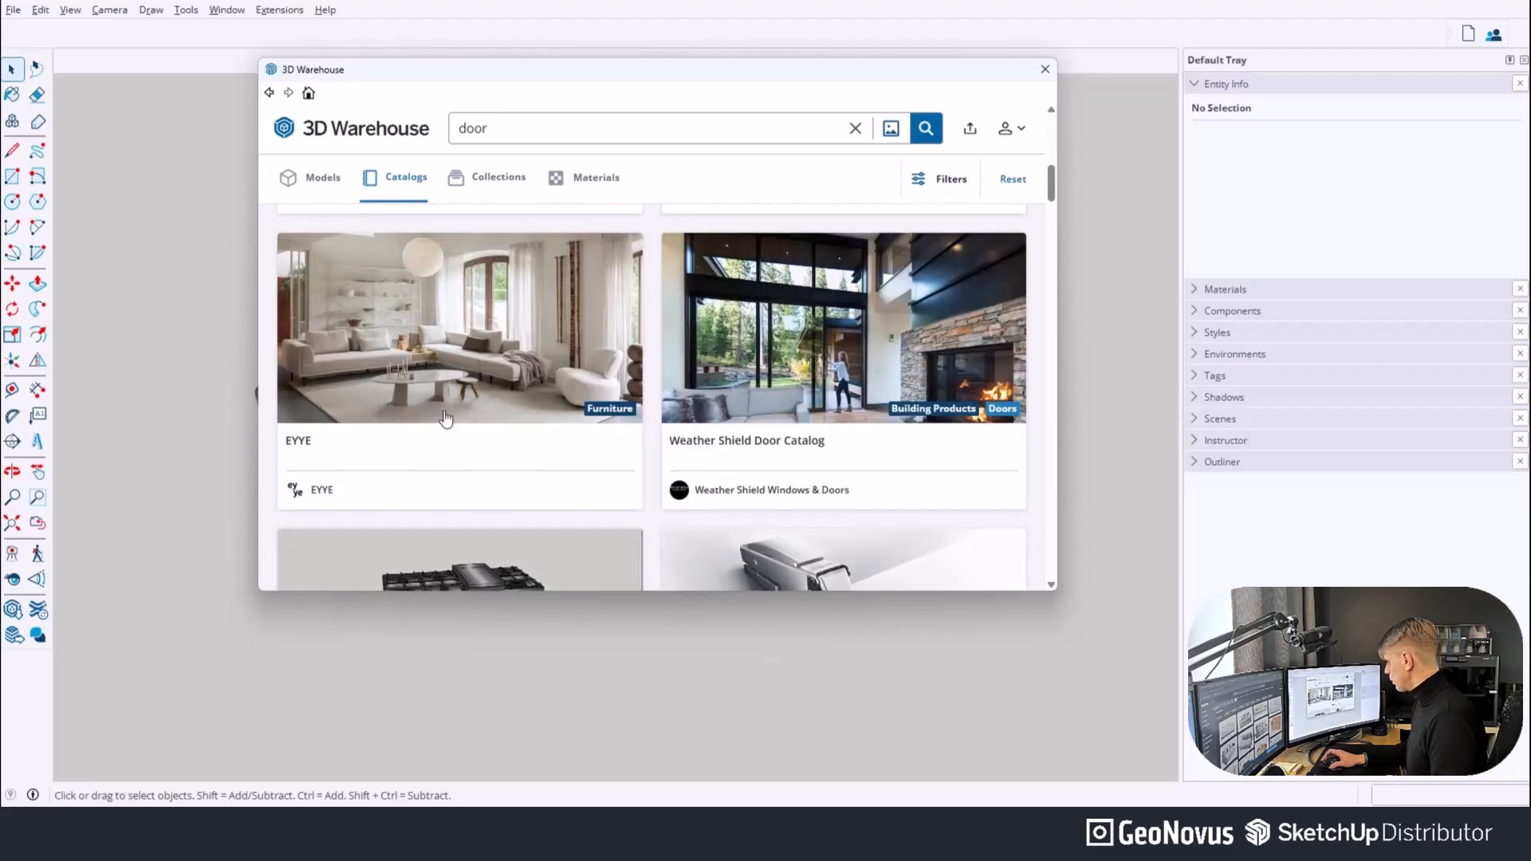
Open the Slimmest Steel Windows and Doors catalog and look through its sections and brand information.
scroll(444, 420, up, 5)
click(415, 433)
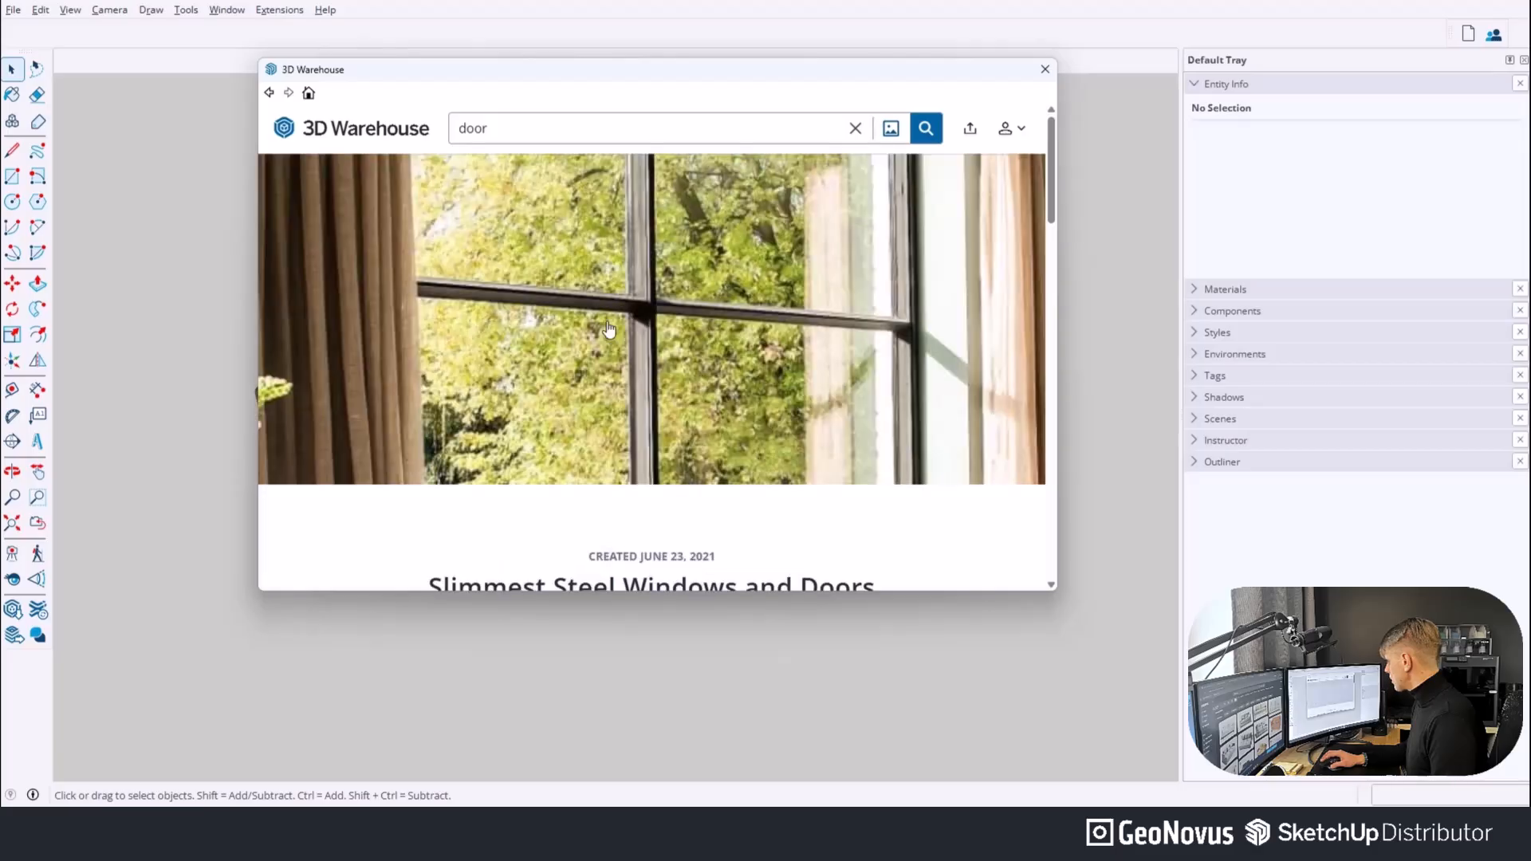
scroll(530, 319, down, 10)
scroll(526, 339, down, 10)
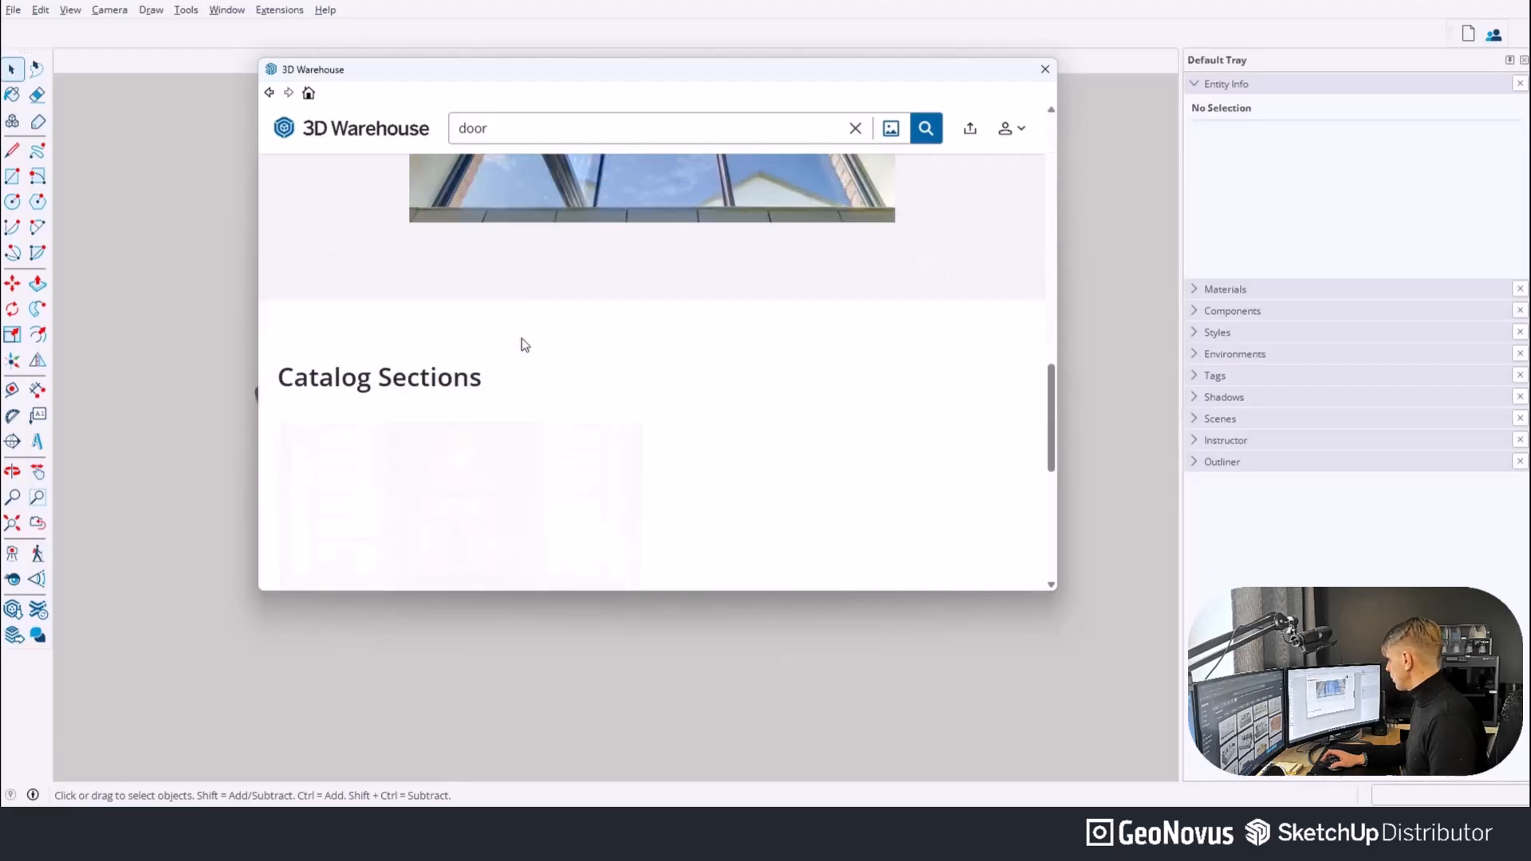
scroll(459, 339, down, 2)
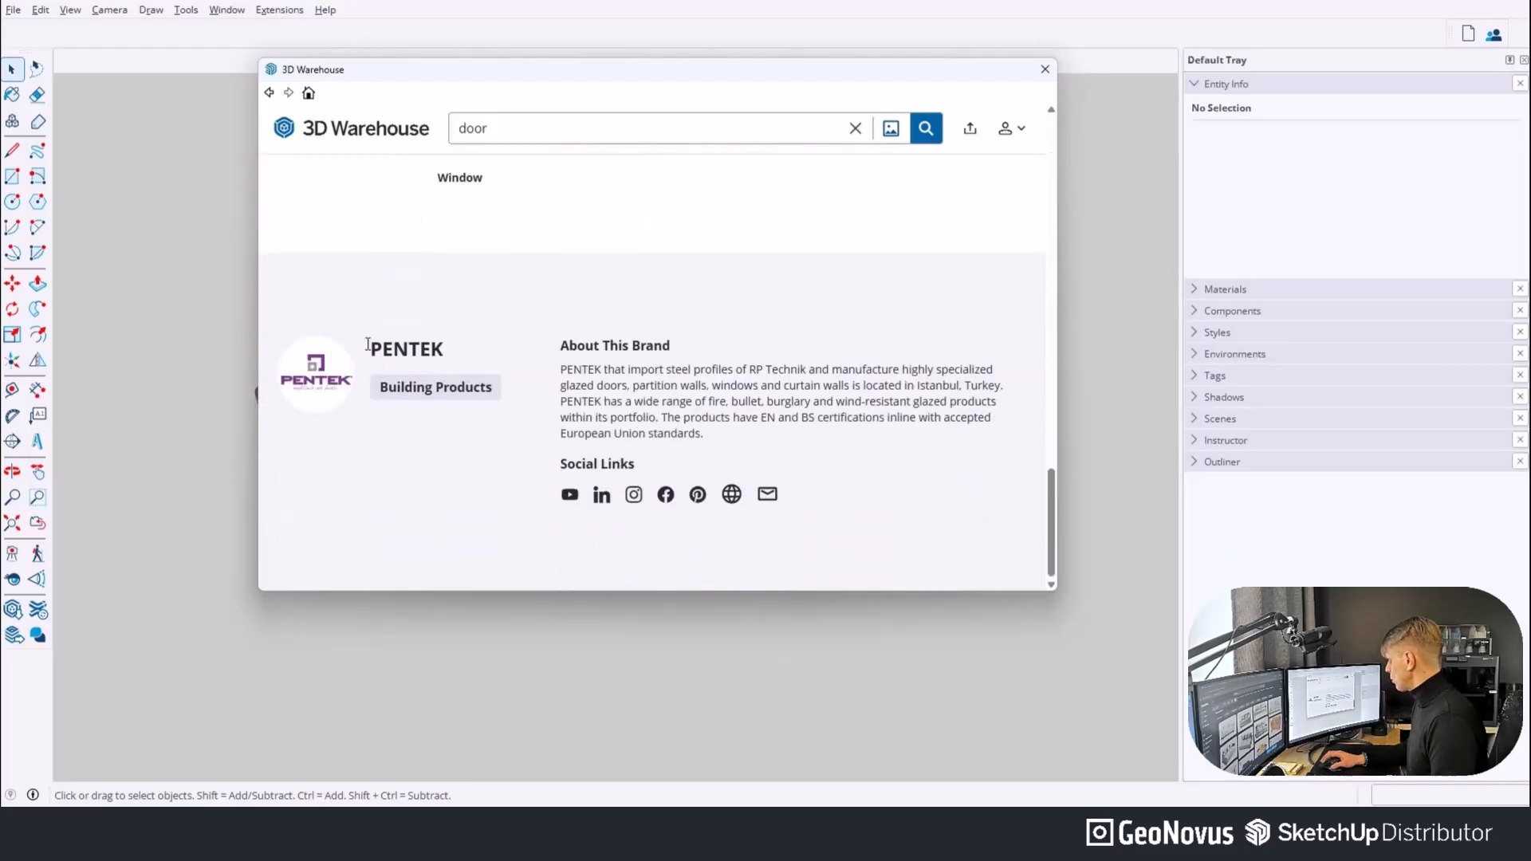
Look over the models in the catalog's Doors category of Building Products, and return to the Slimmest Steel Windows and Doors catalog.
scroll(591, 448, up, 10)
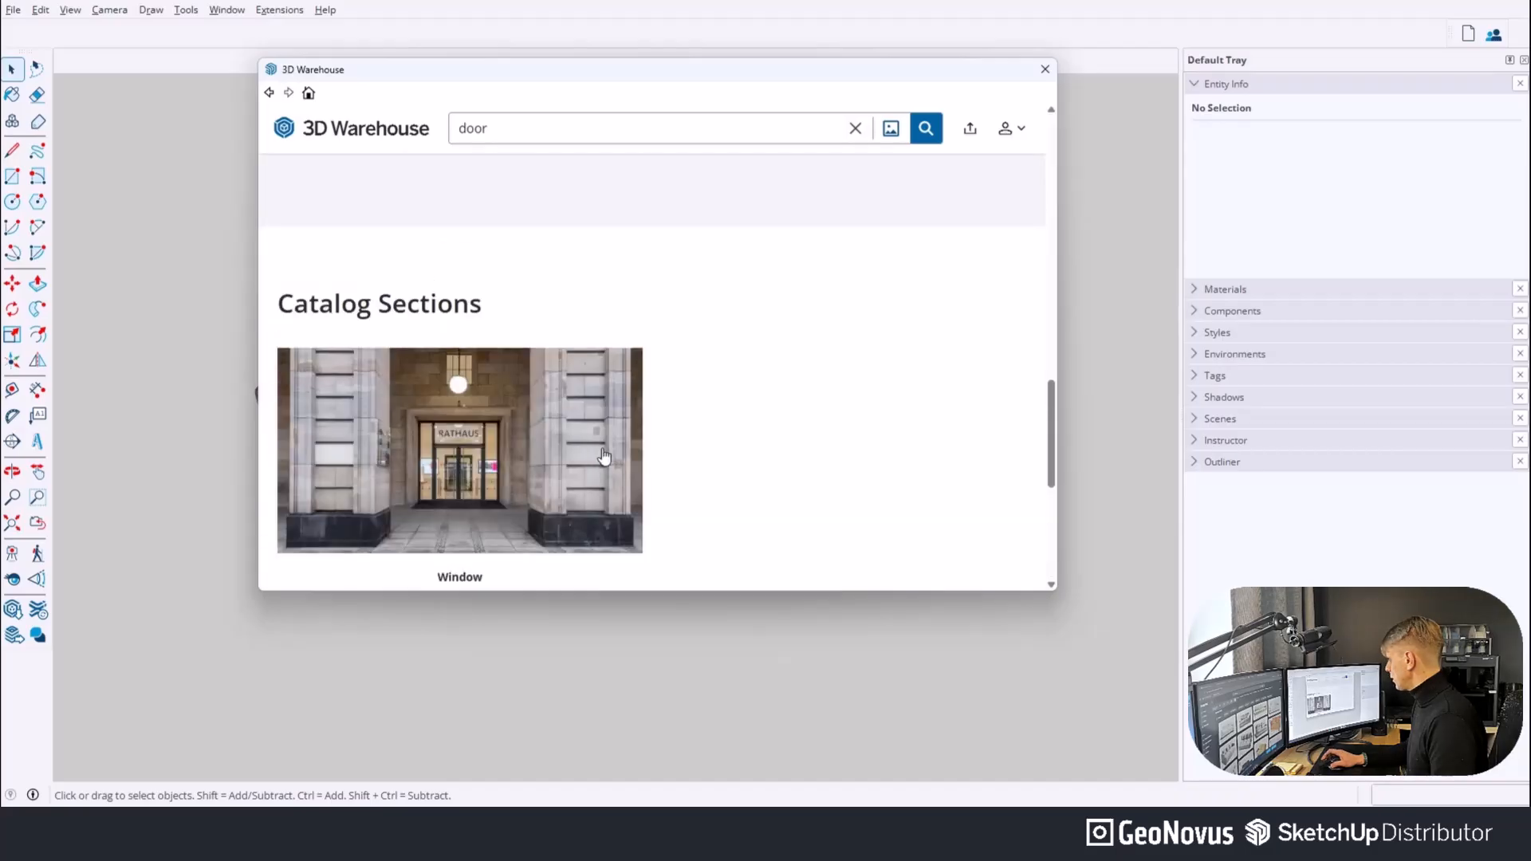
scroll(505, 339, up, 5)
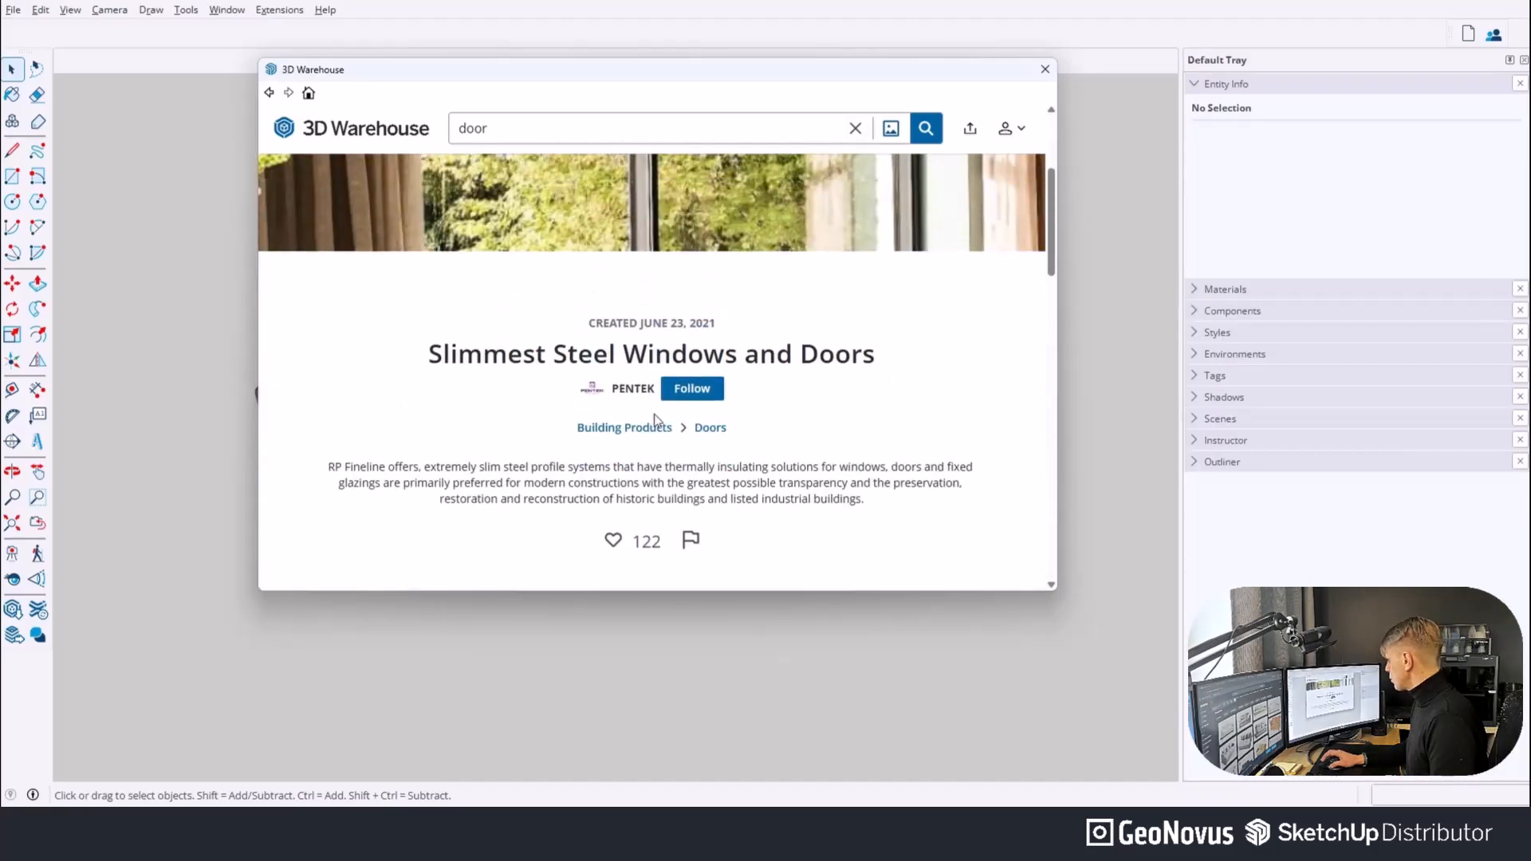
click(711, 431)
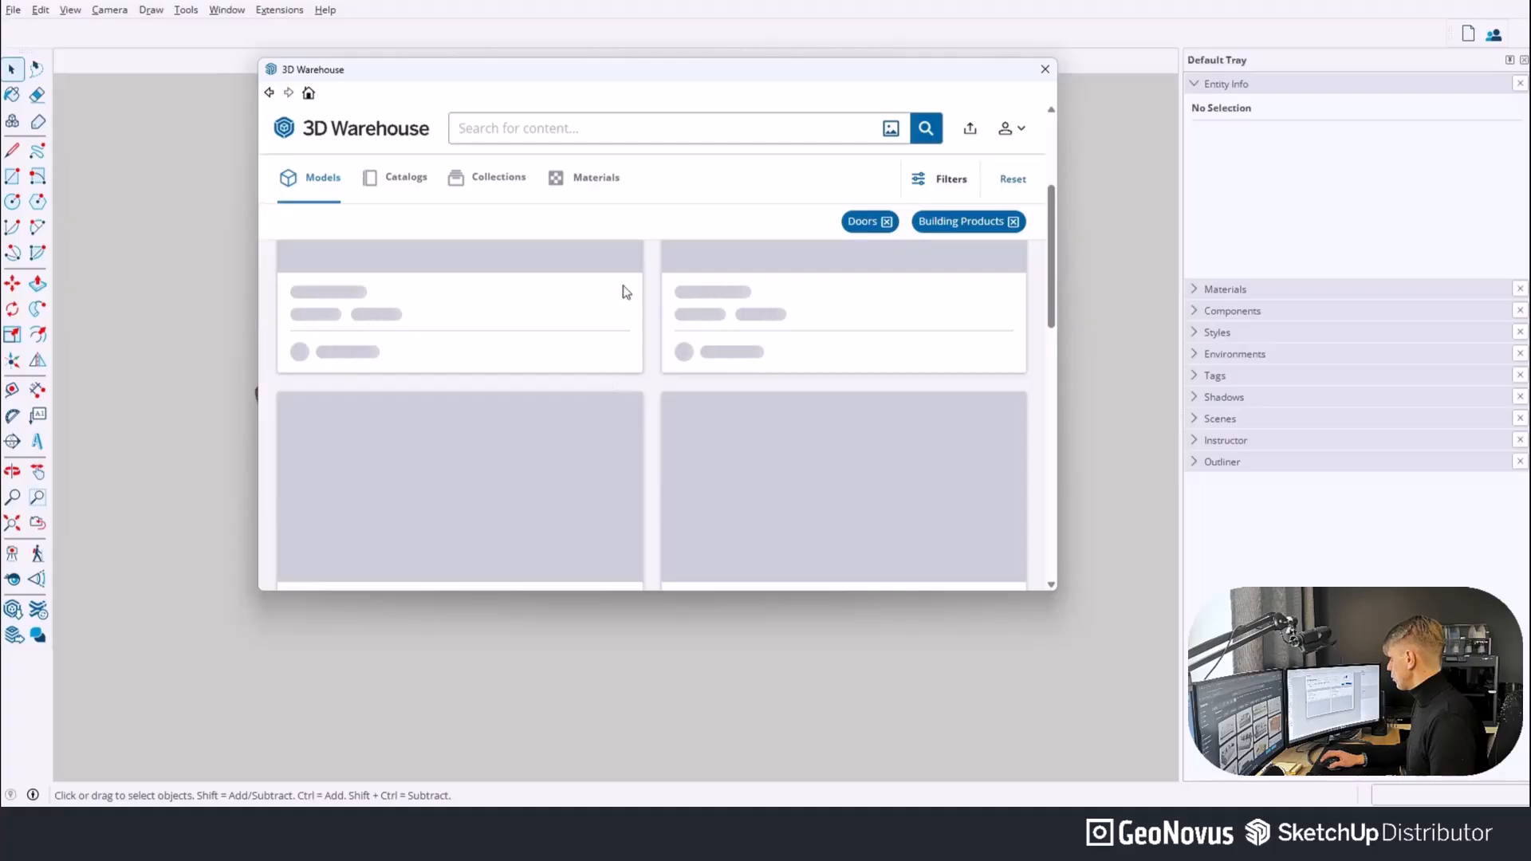
scroll(637, 356, down, 6)
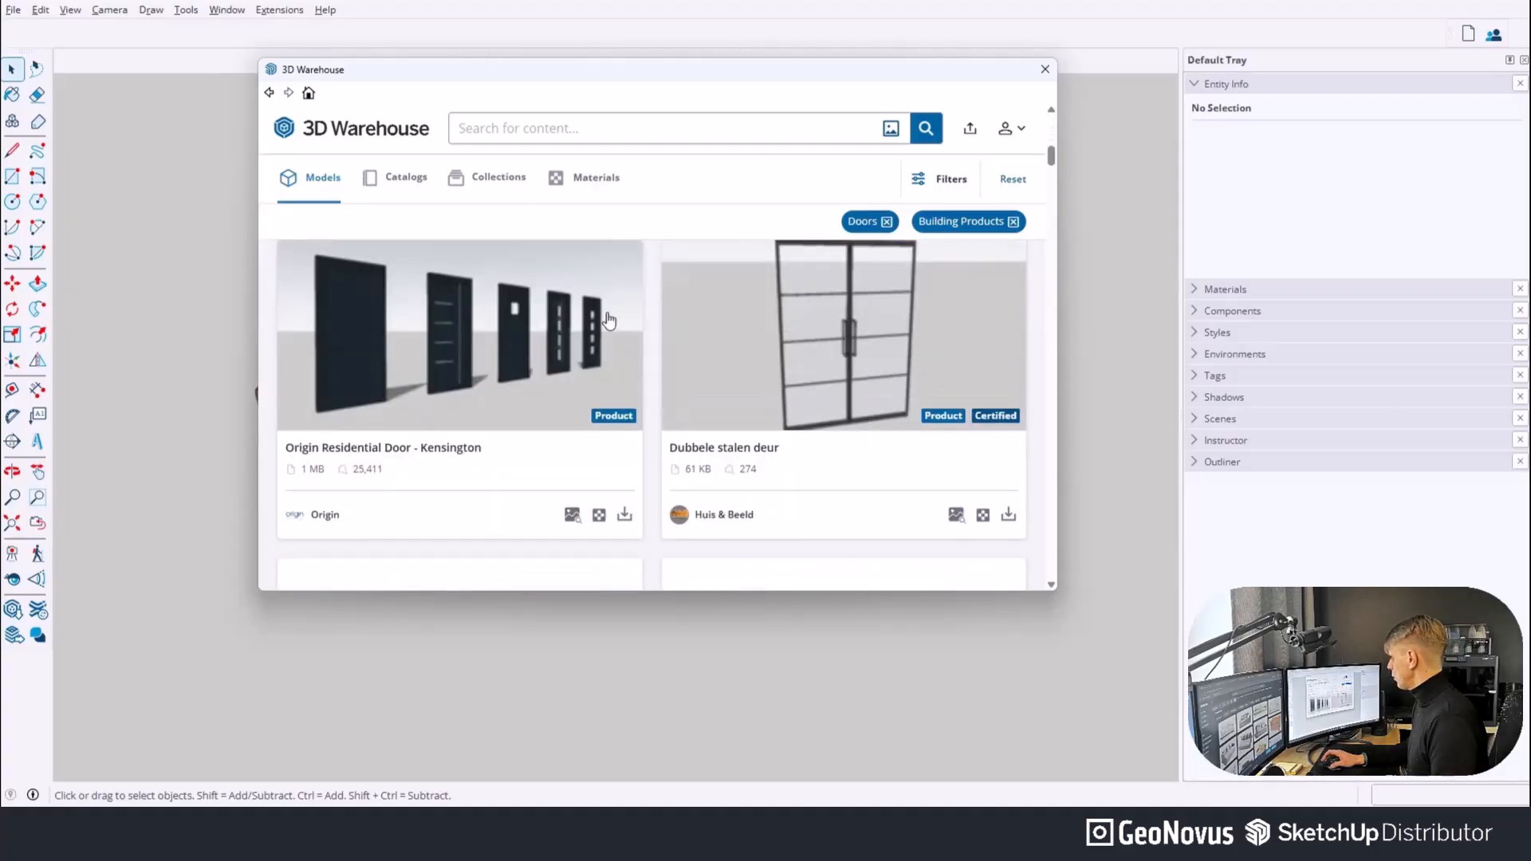
scroll(444, 390, up, 8)
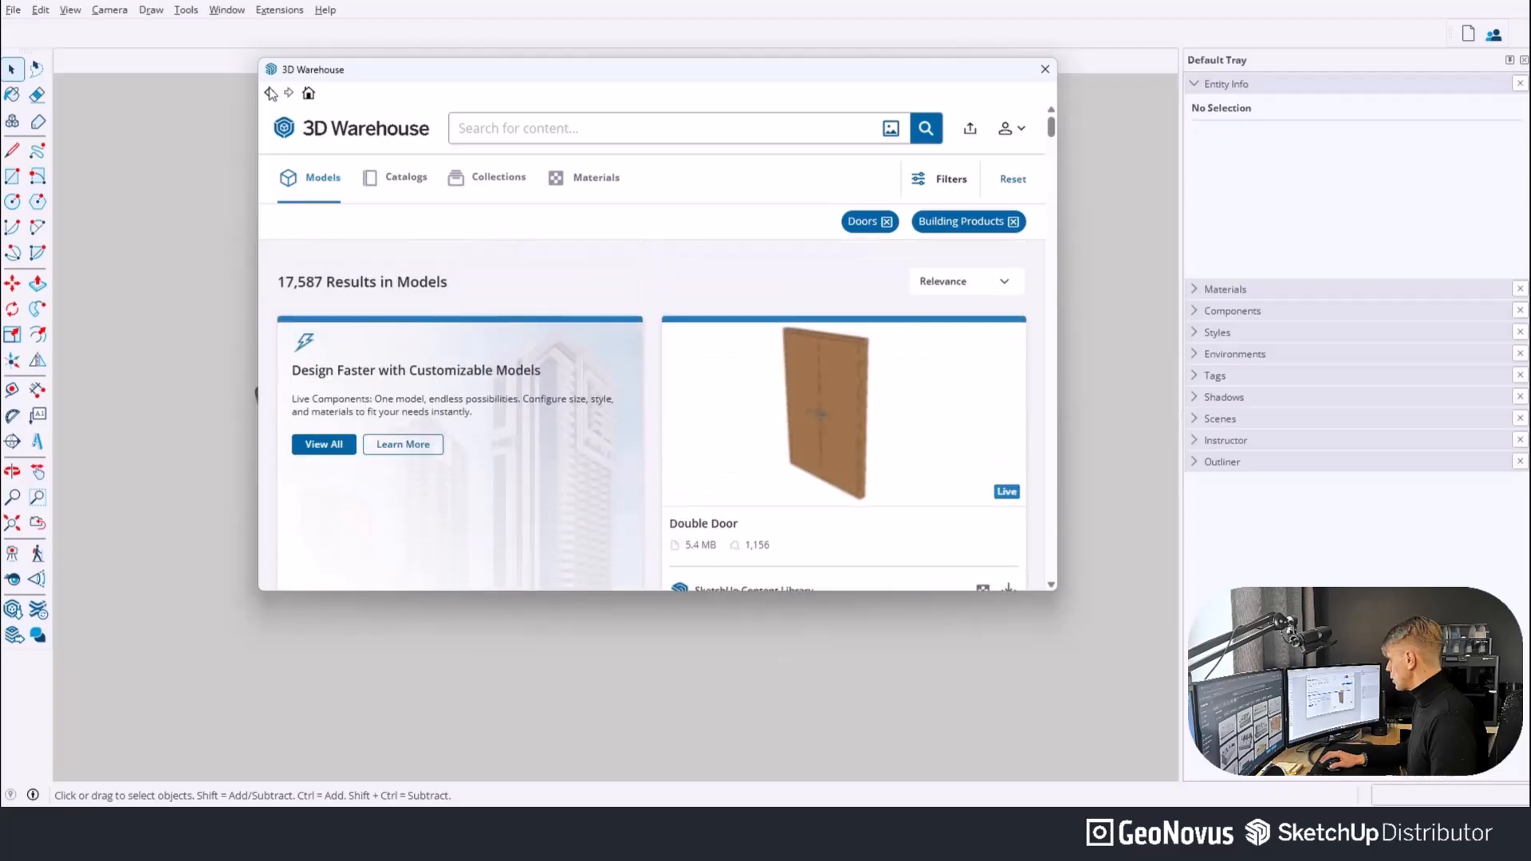
click(270, 94)
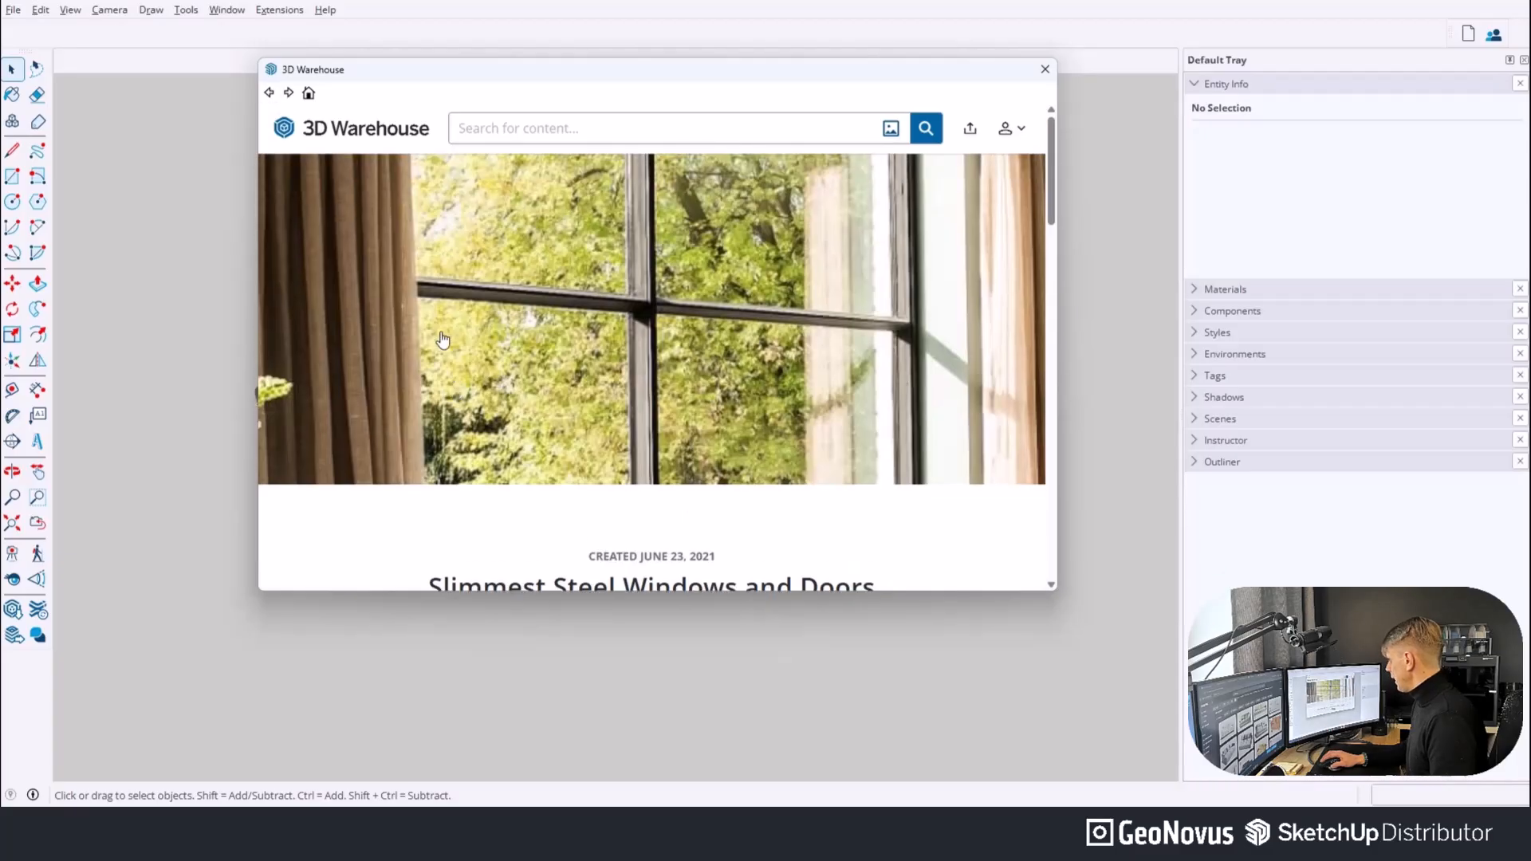
Open the PENTEK brand page from the catalog and look through its description, social links and catalogs.
scroll(444, 340, down, 6)
scroll(551, 374, up, 2)
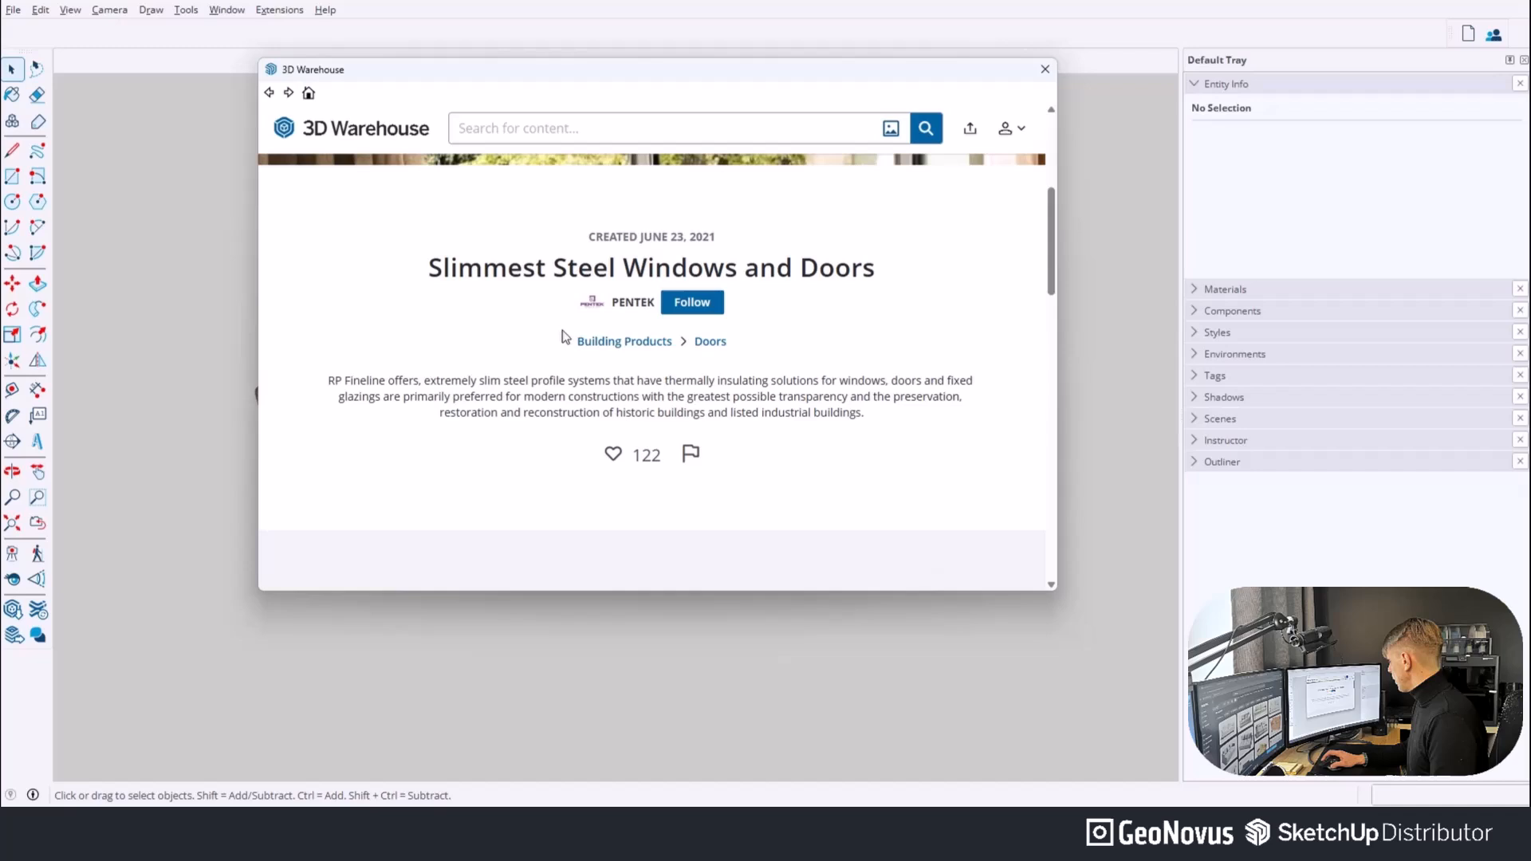
click(596, 310)
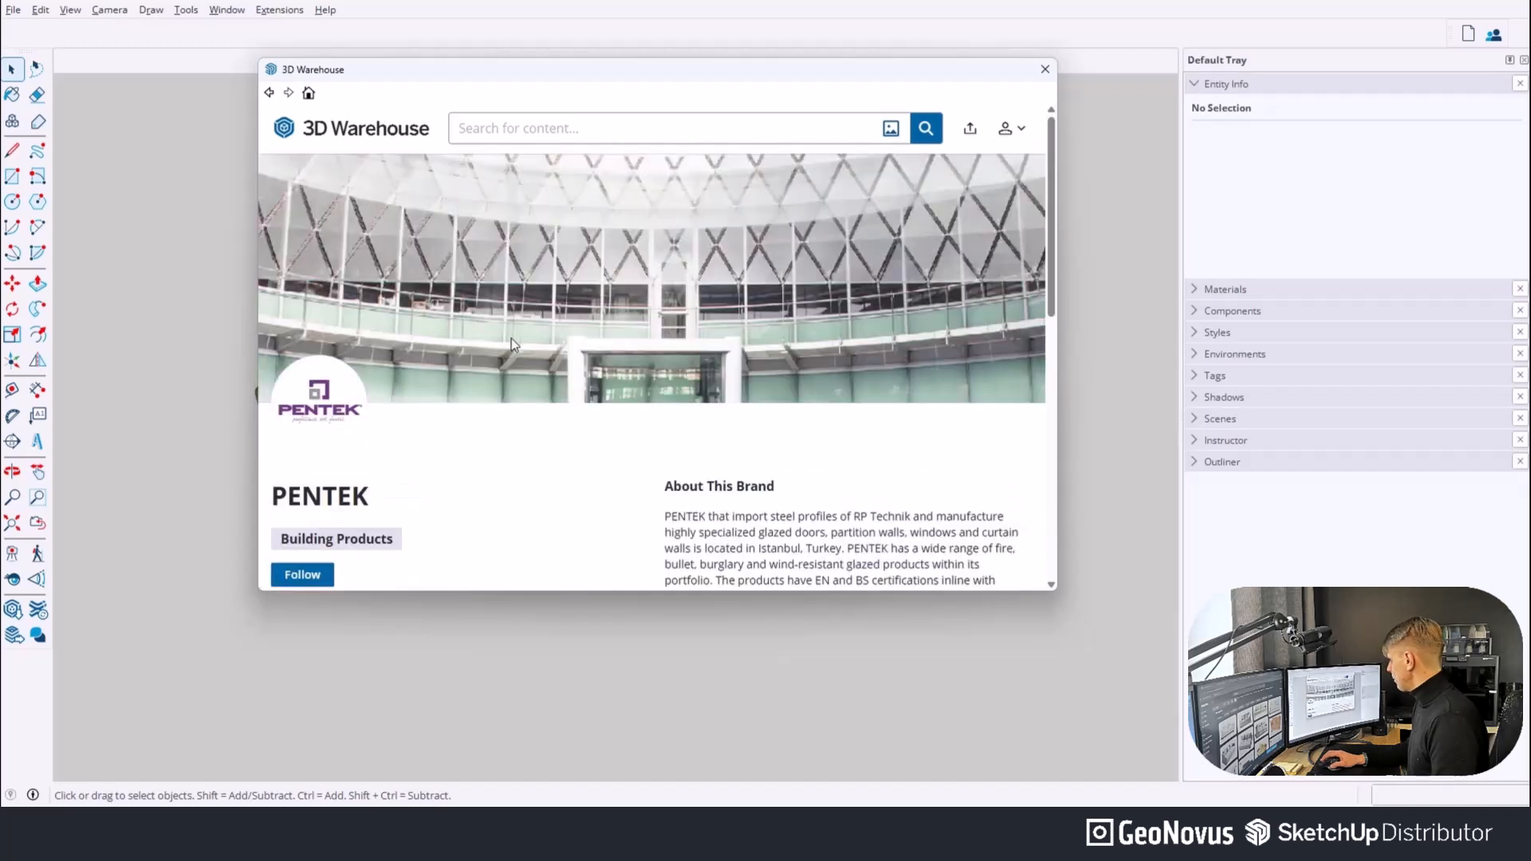
scroll(478, 348, down, 4)
scroll(466, 333, down, 1)
scroll(359, 228, up, 1)
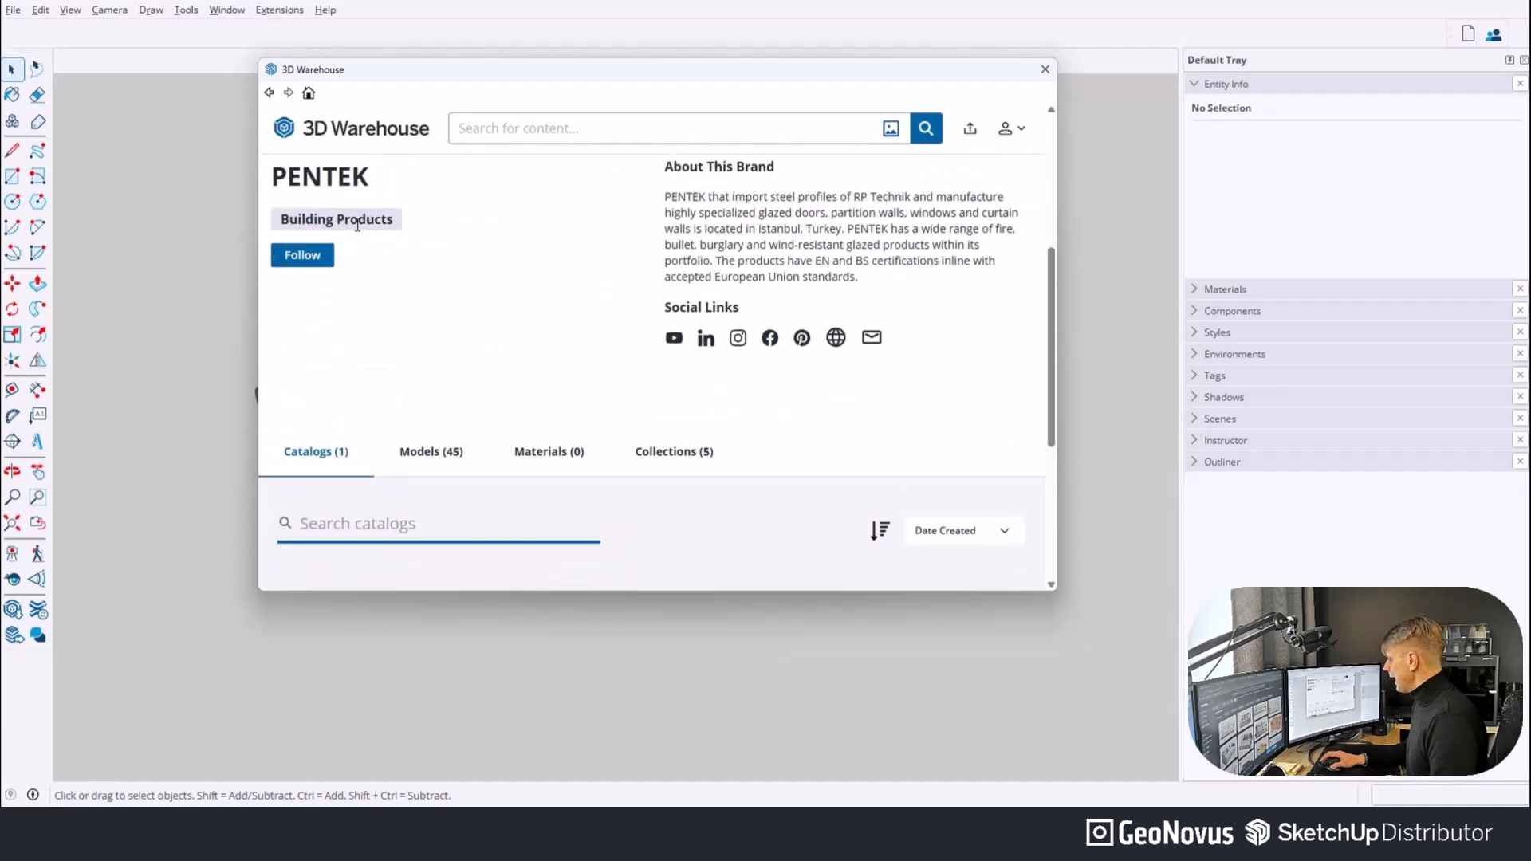
scroll(343, 381, down, 1)
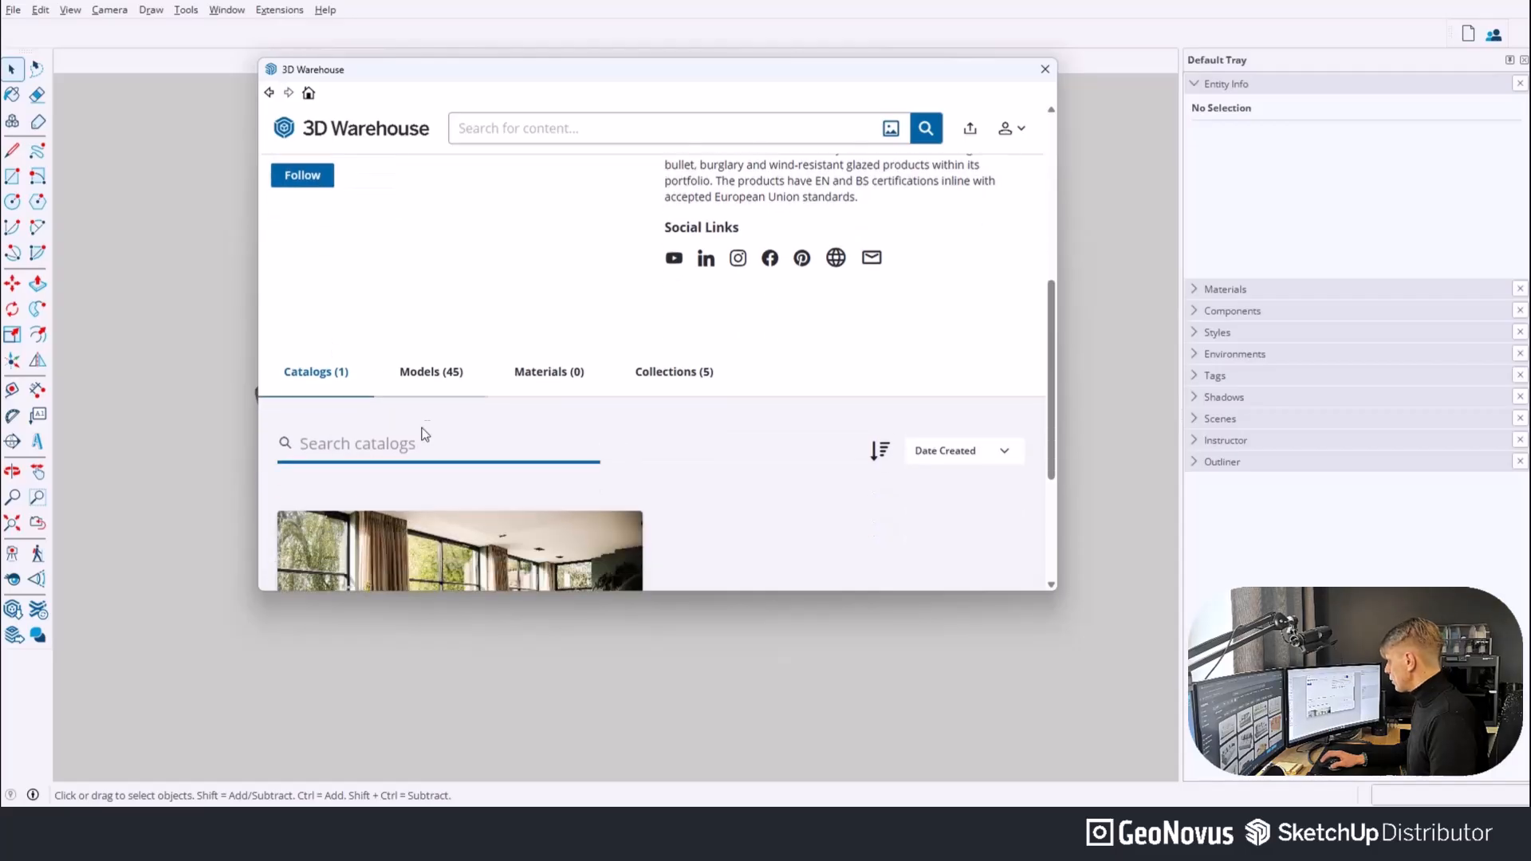
scroll(446, 395, down, 3)
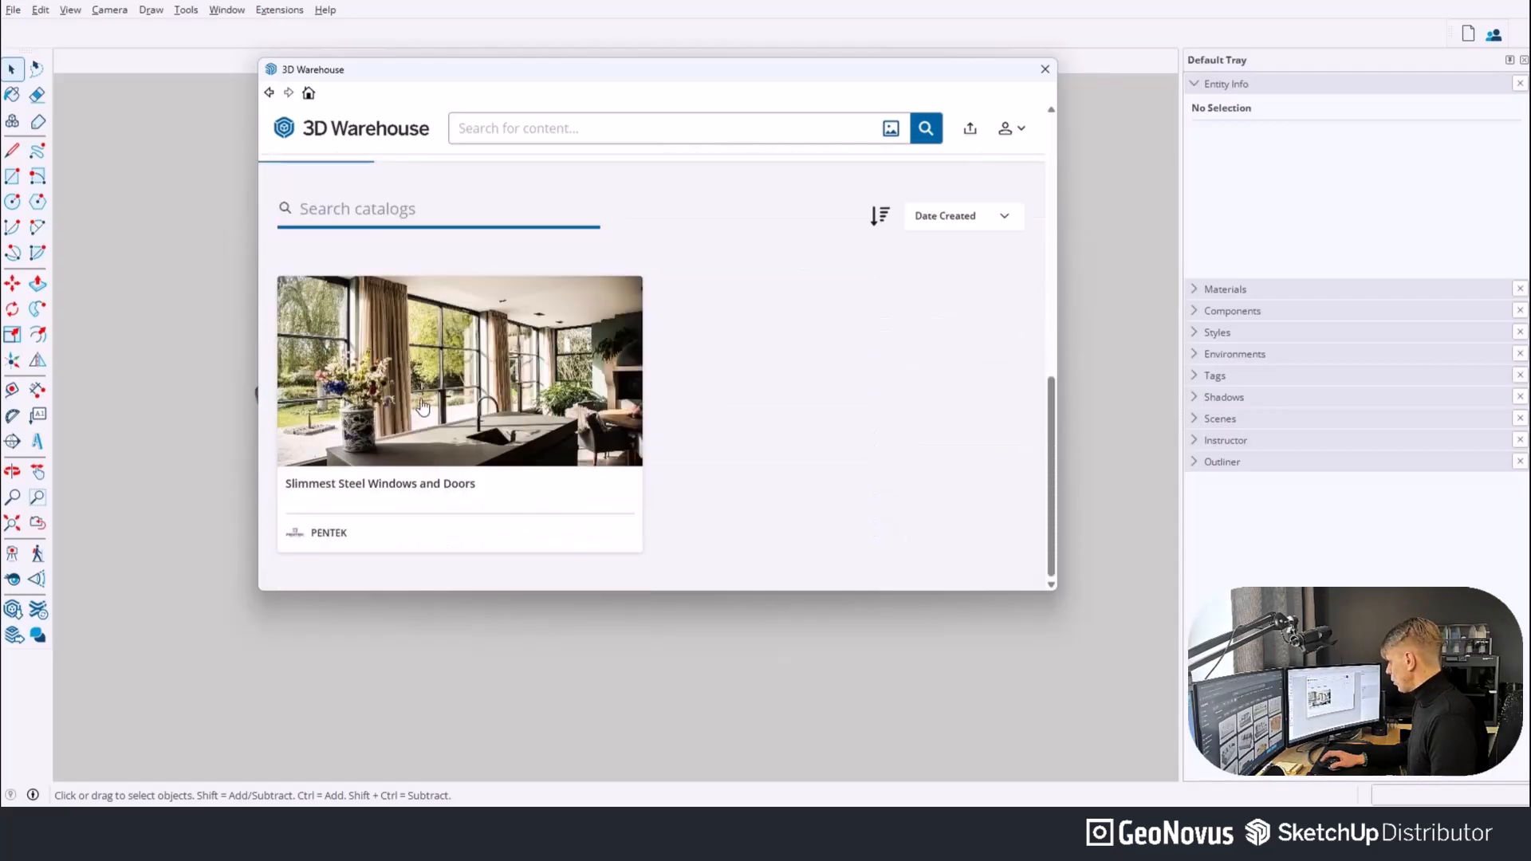
Show PENTEK's models and browse through the glazed doors and partition walls on offer.
scroll(419, 403, up, 2)
click(431, 296)
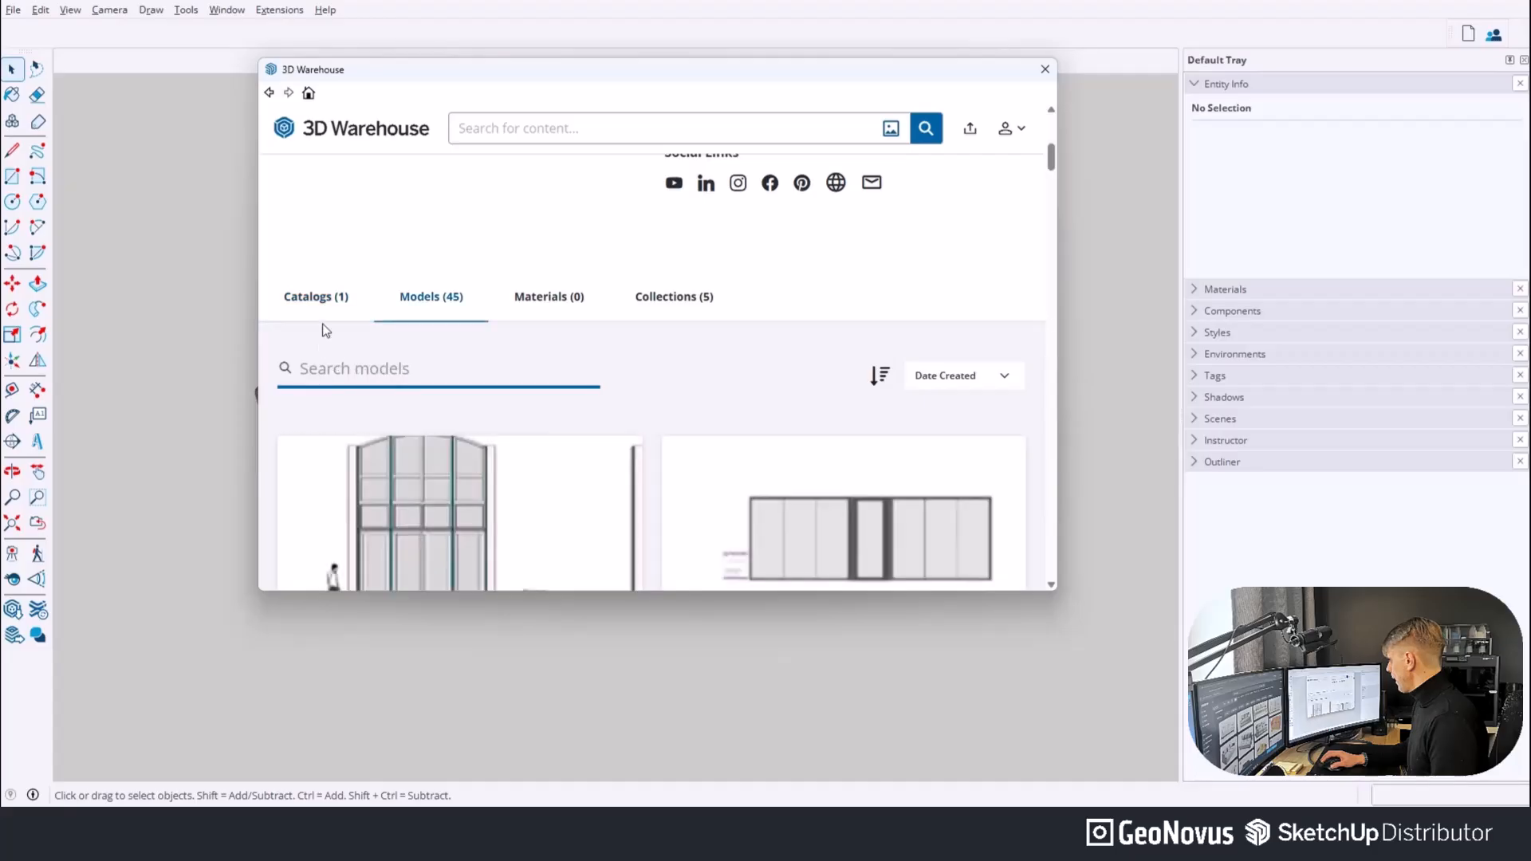
scroll(383, 335, down, 3)
scroll(430, 289, up, 2)
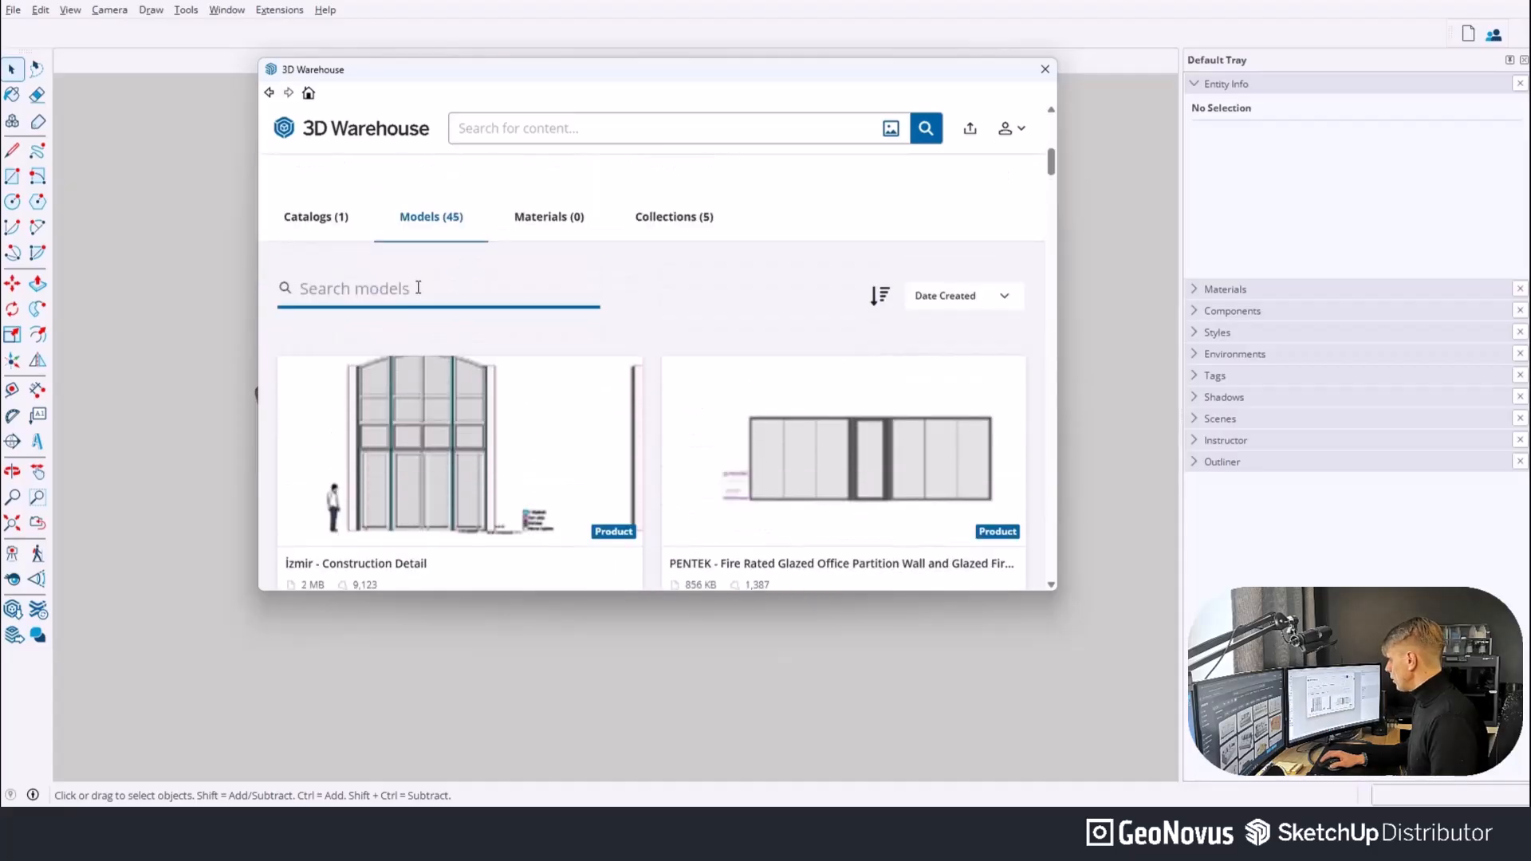
scroll(614, 516, down, 1)
scroll(543, 478, down, 6)
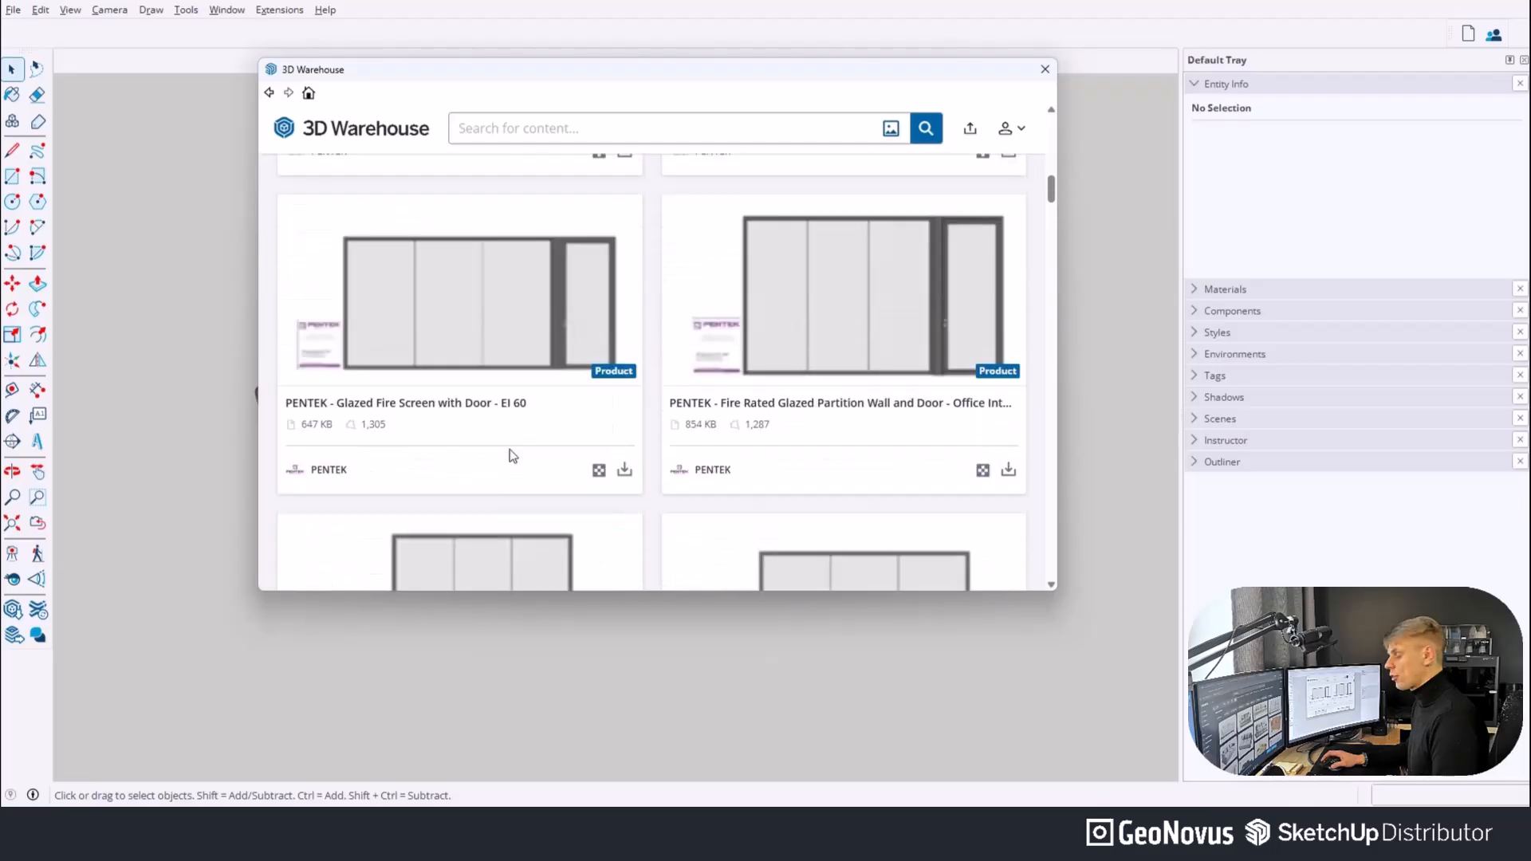
scroll(510, 430, up, 8)
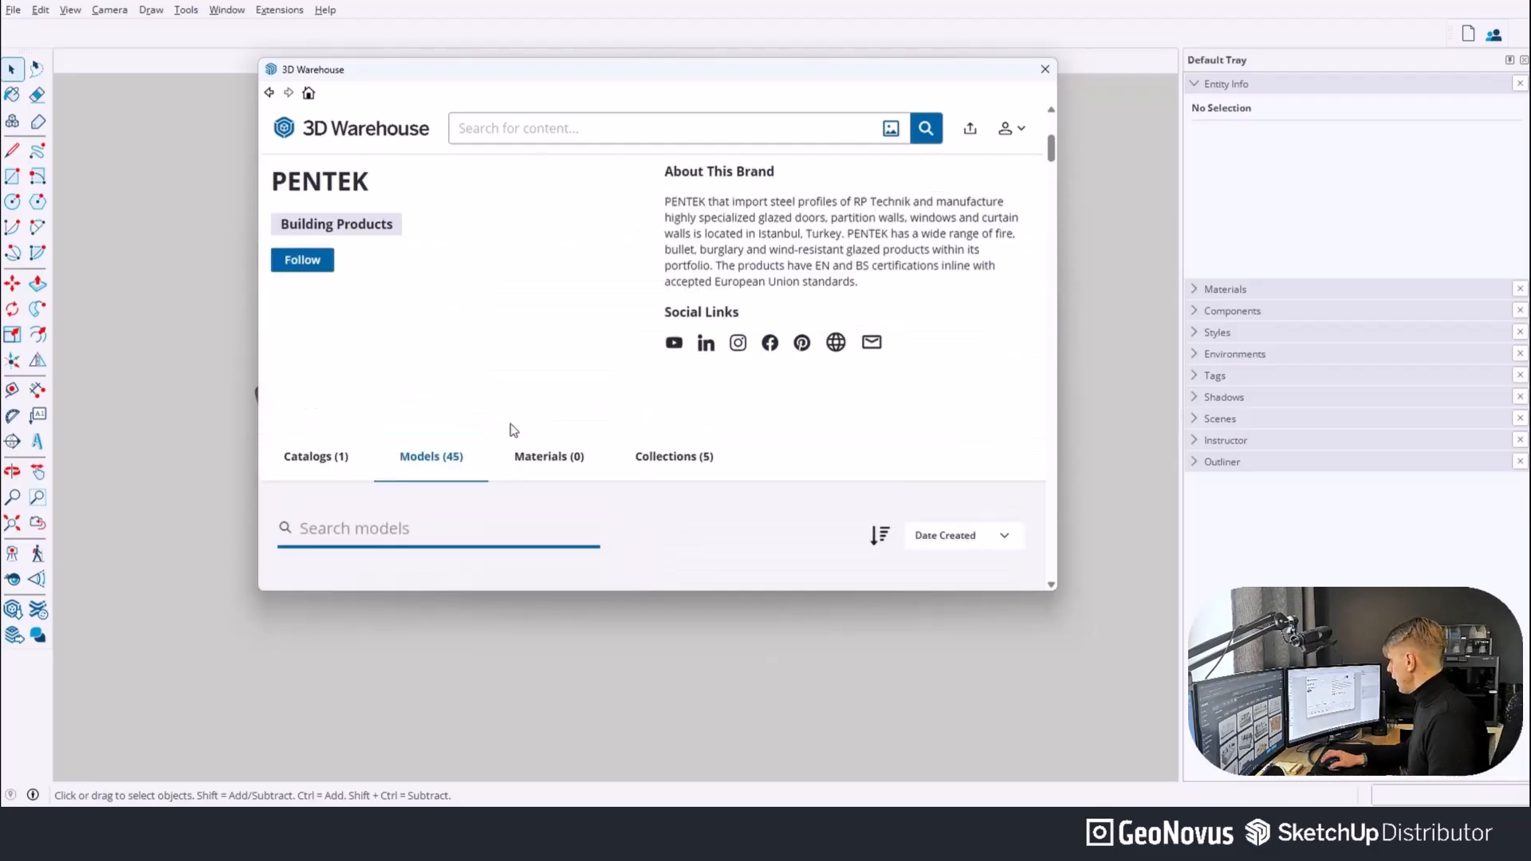
Show PENTEK's collections and open the Glazed Fire Doors collection.
click(681, 469)
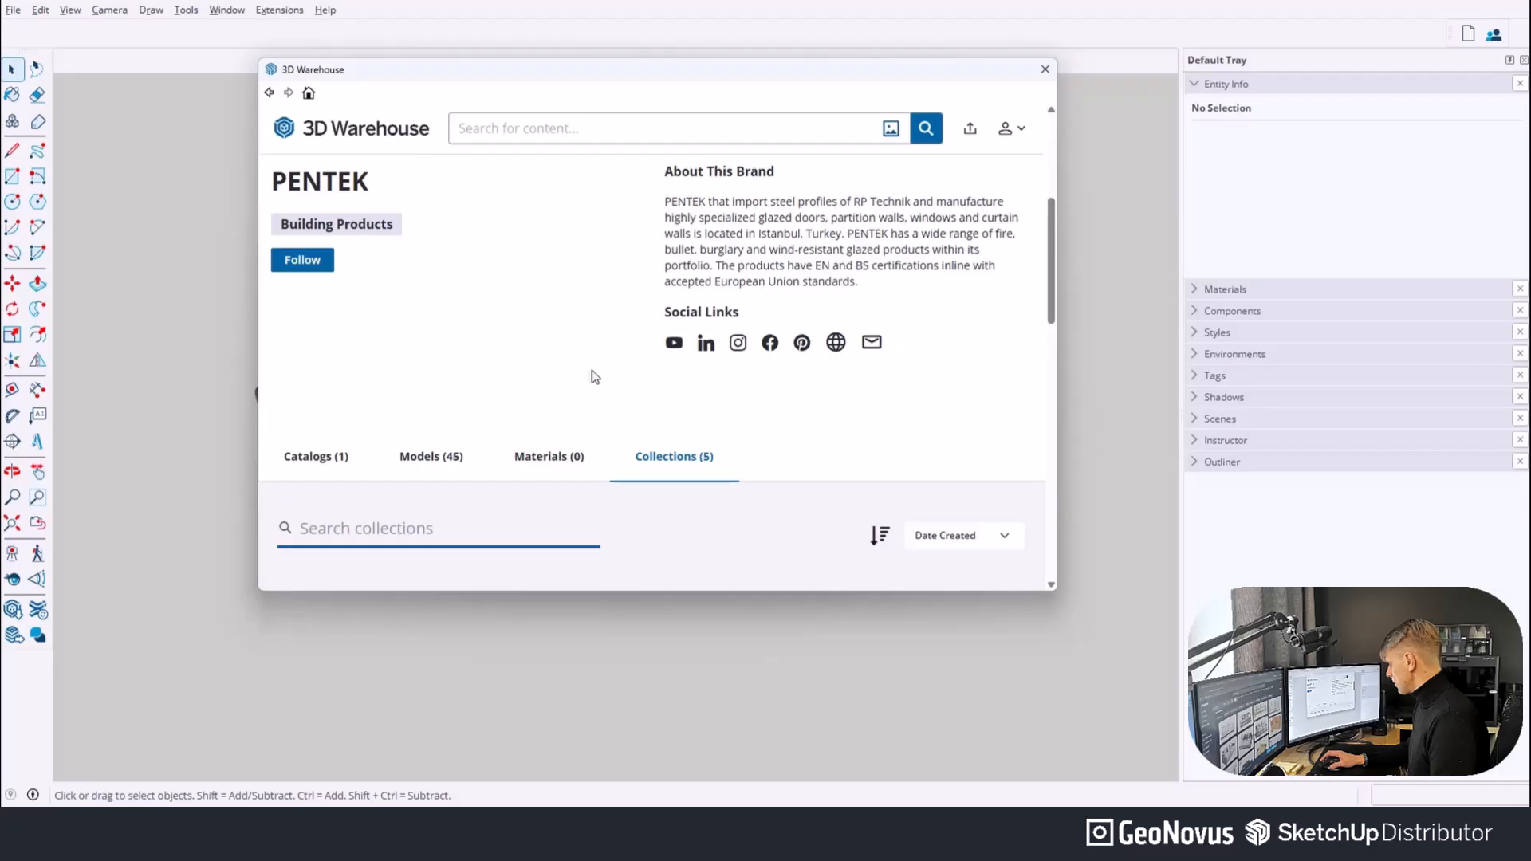
scroll(591, 374, down, 5)
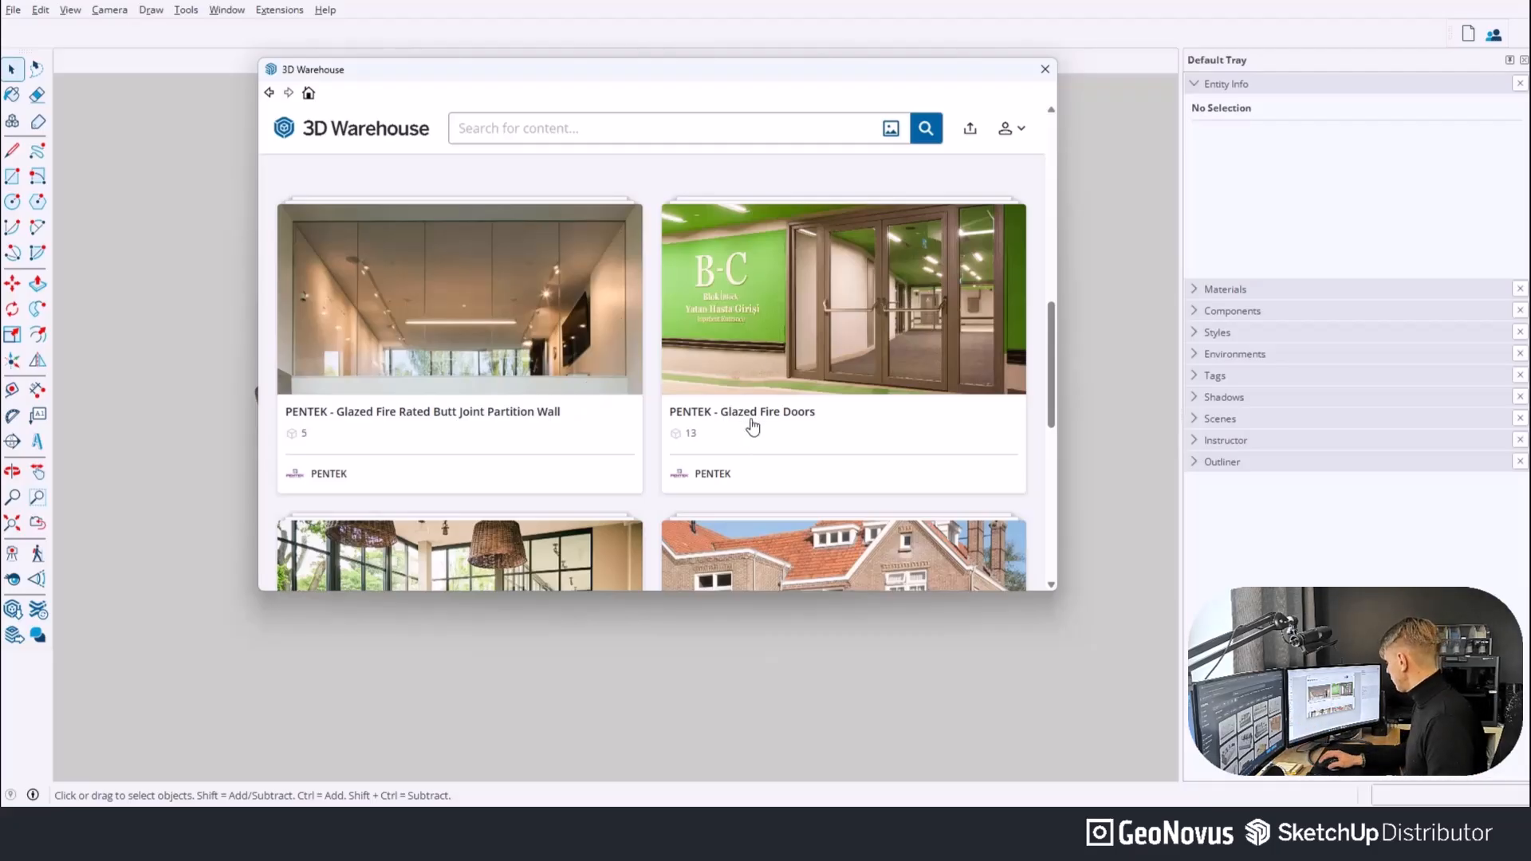
click(685, 345)
Browse the door models in the Glazed Fire Doors collection and look over the collection's header options.
scroll(542, 327, down, 3)
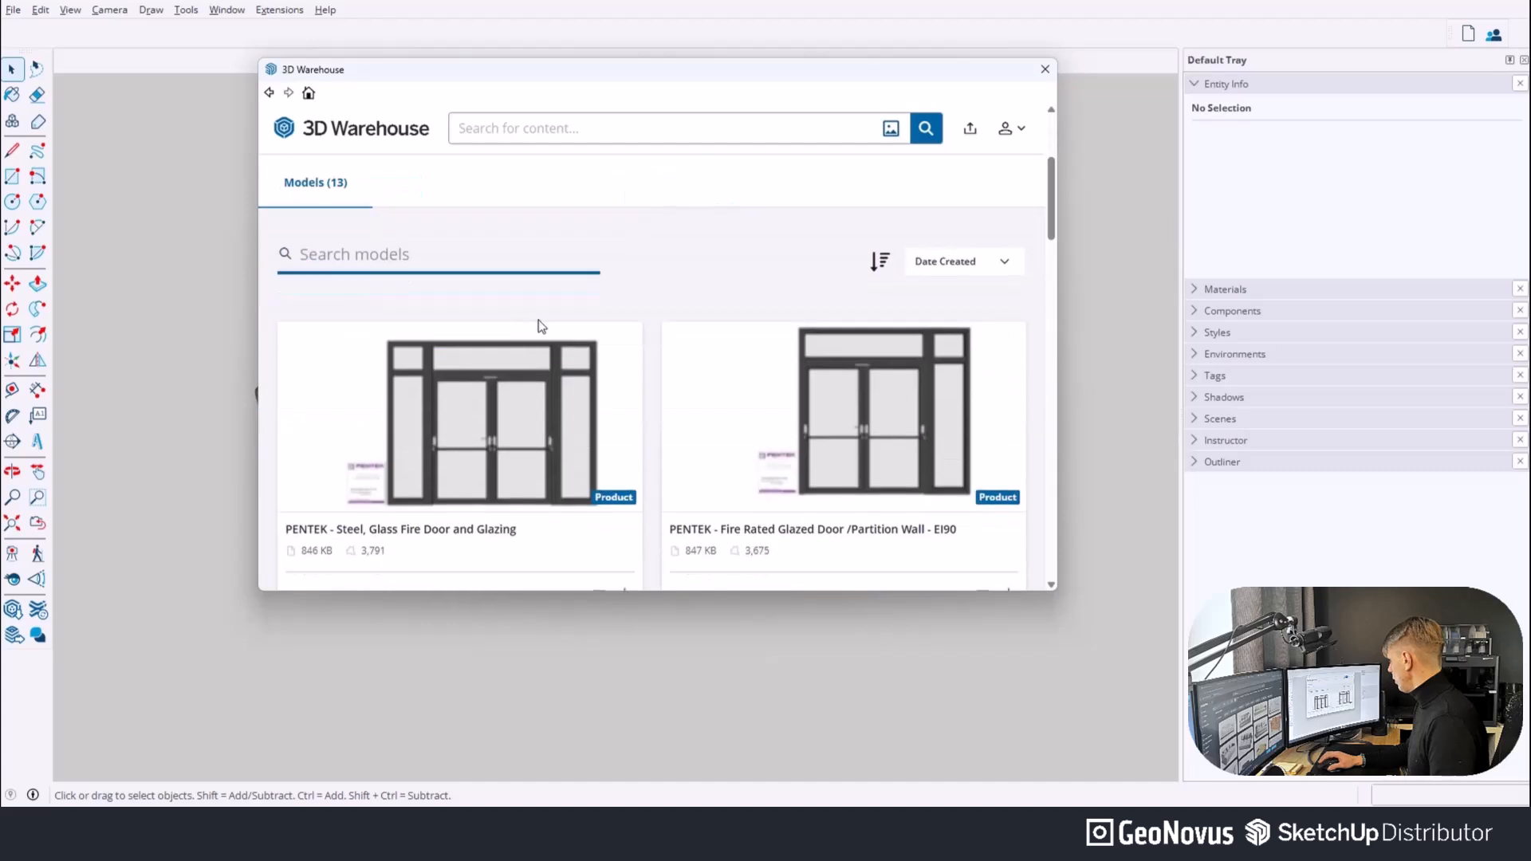
scroll(511, 299, up, 3)
scroll(434, 301, down, 2)
scroll(405, 310, up, 2)
scroll(284, 390, down, 7)
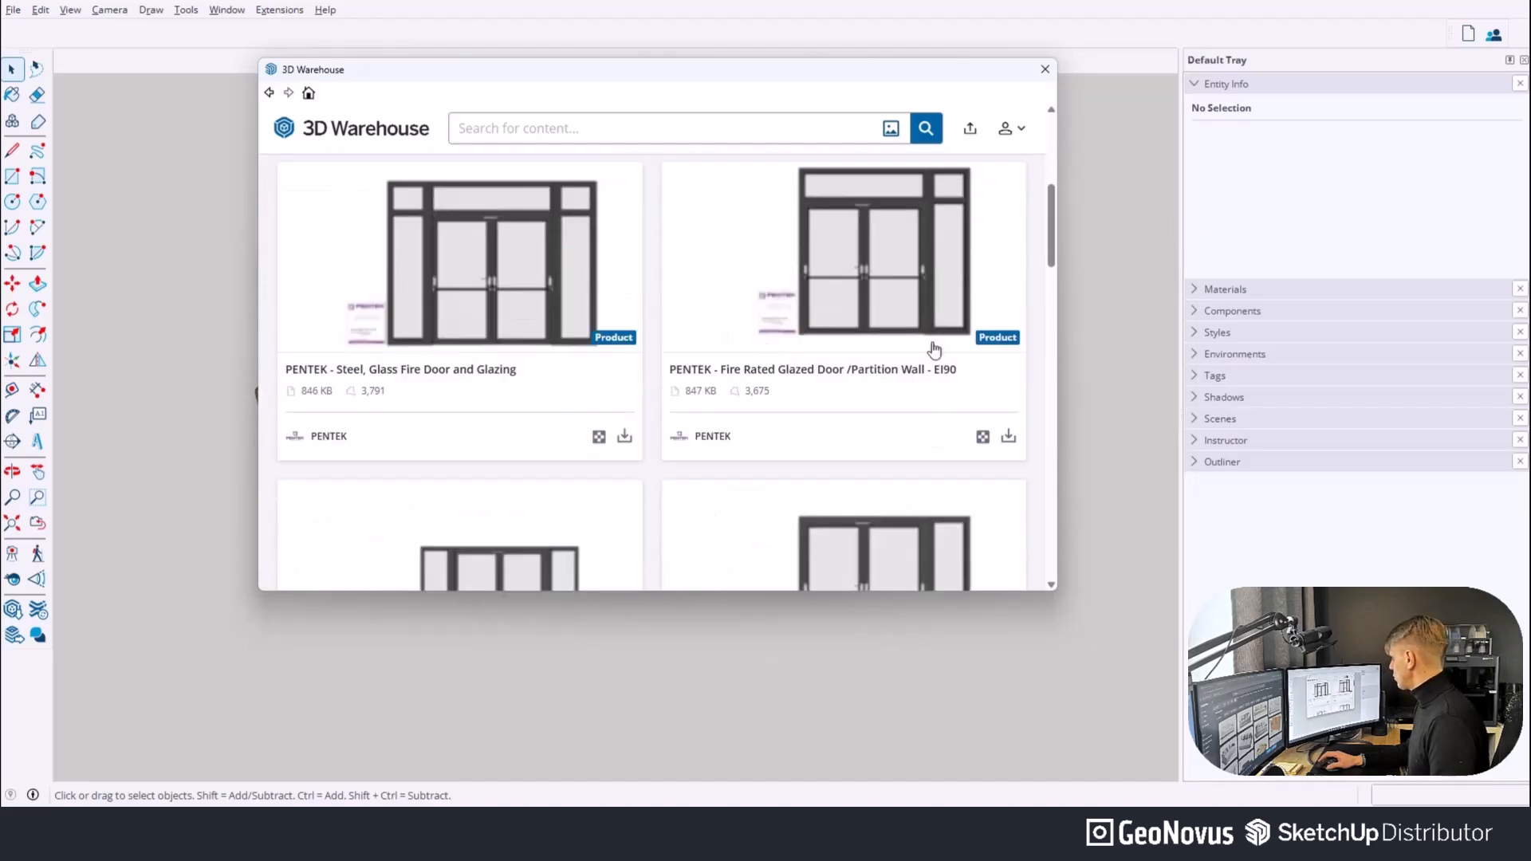
scroll(573, 401, down, 6)
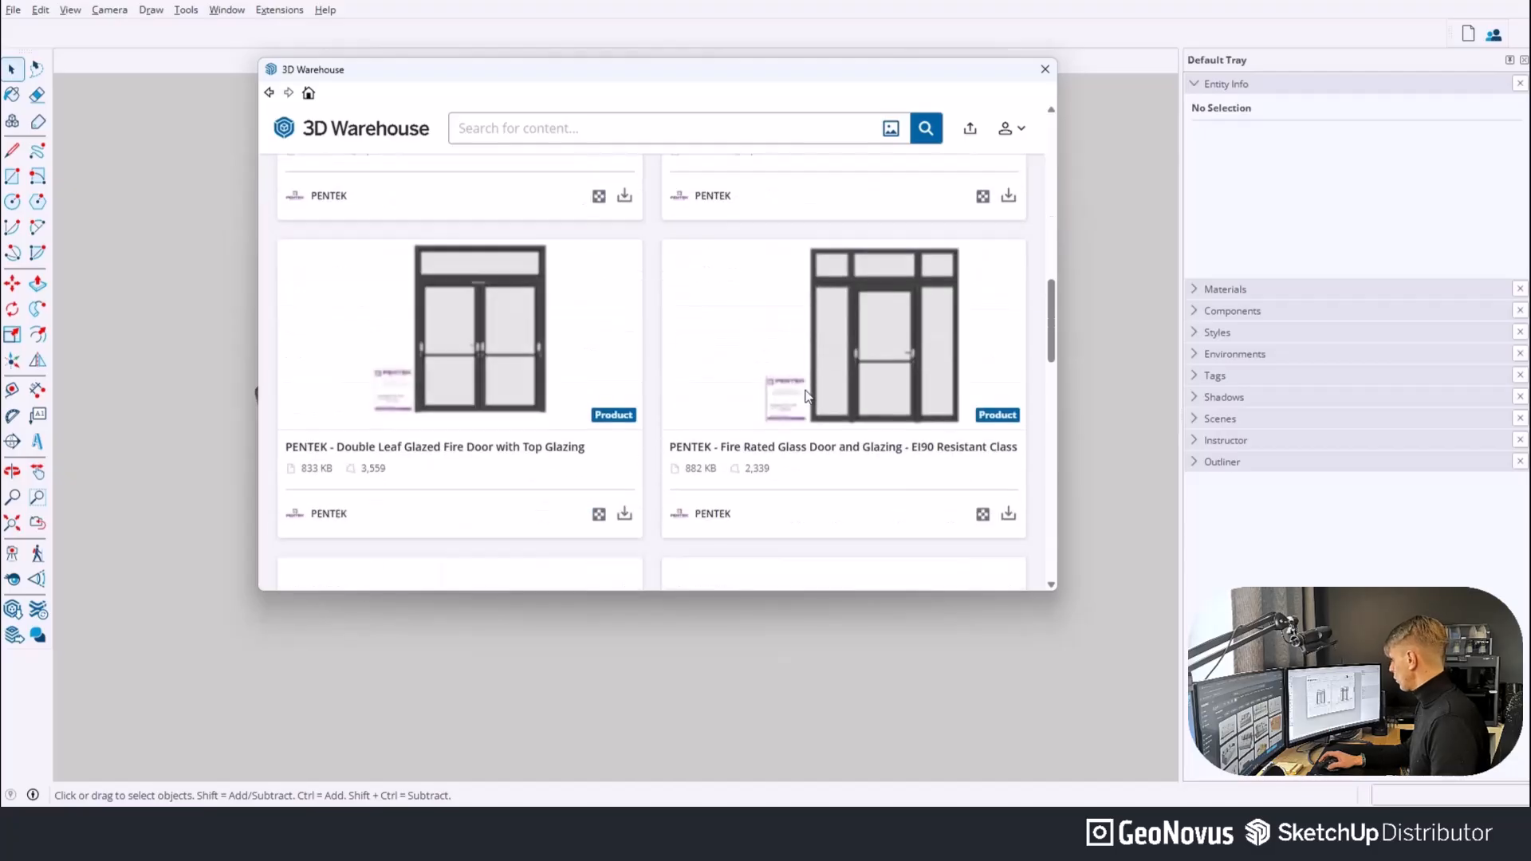
scroll(581, 363, down, 6)
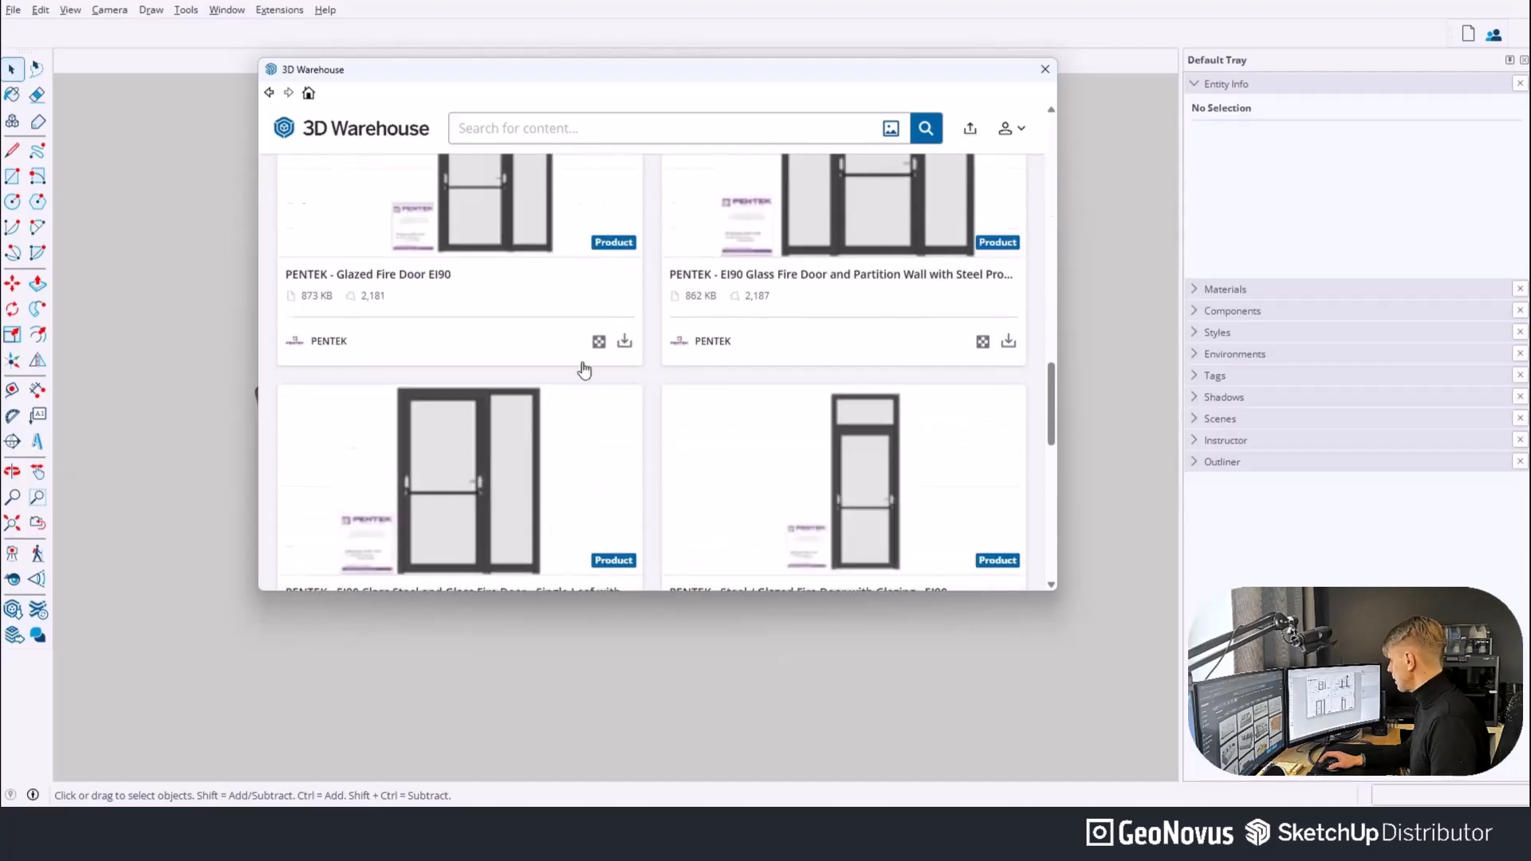
scroll(447, 327, up, 6)
scroll(519, 423, up, 10)
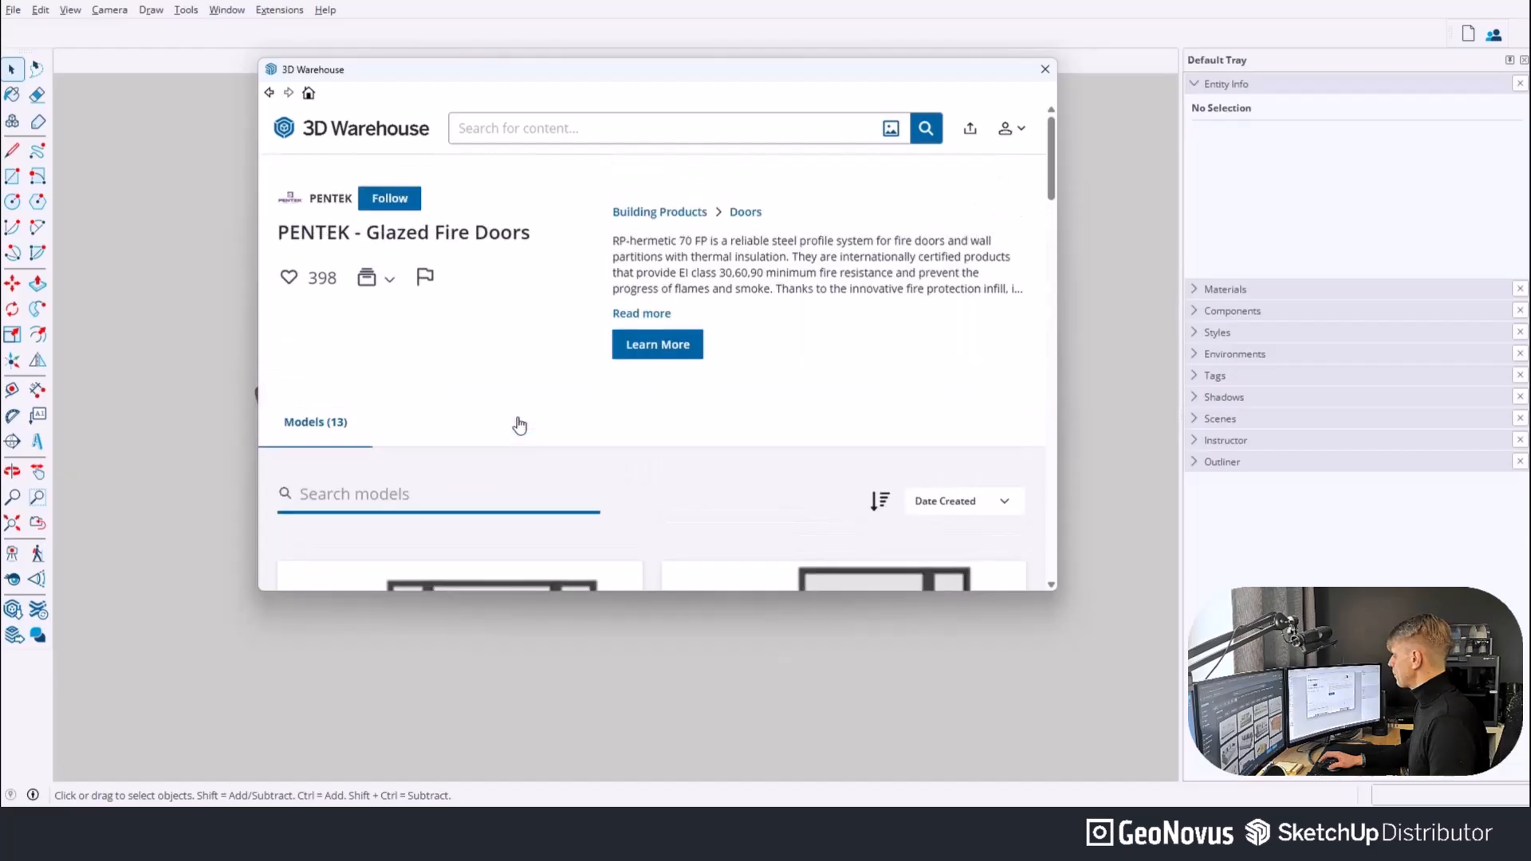
click(381, 285)
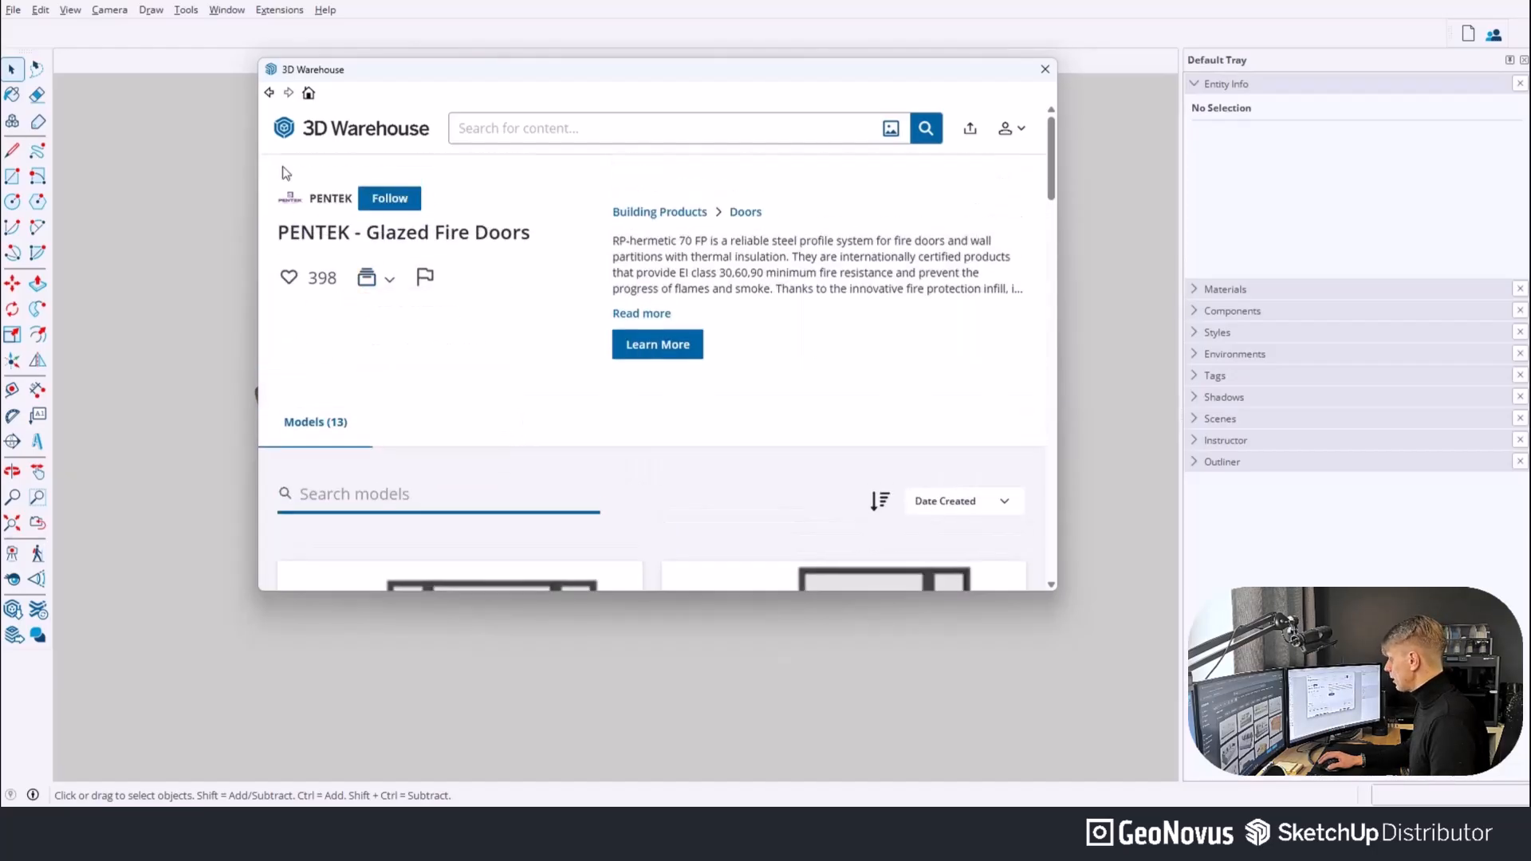
Return to the PENTEK brand page, check its materials and look through its models again.
click(269, 94)
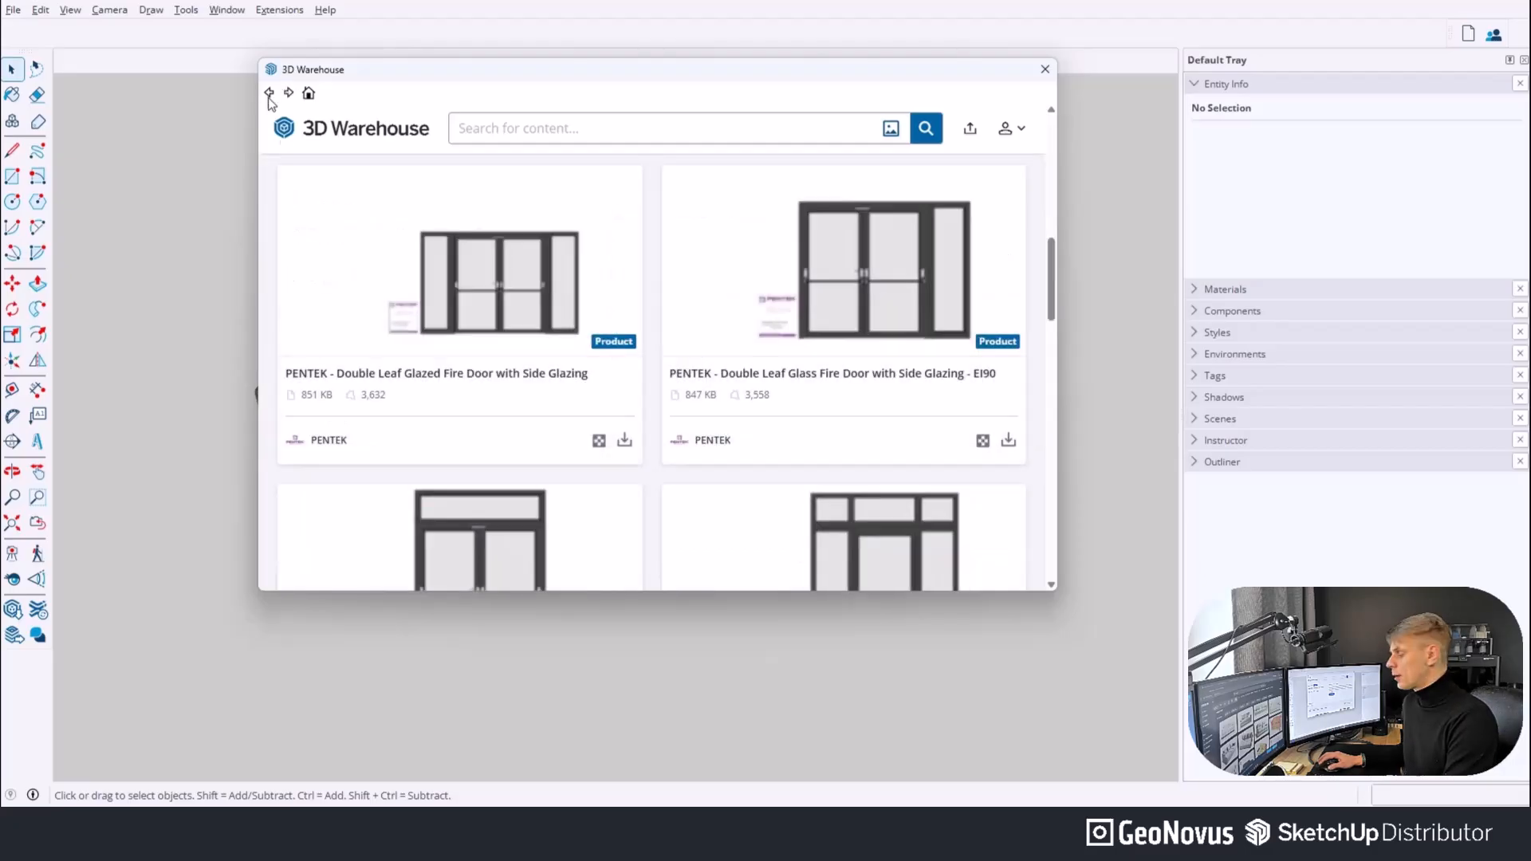
scroll(492, 299, down, 5)
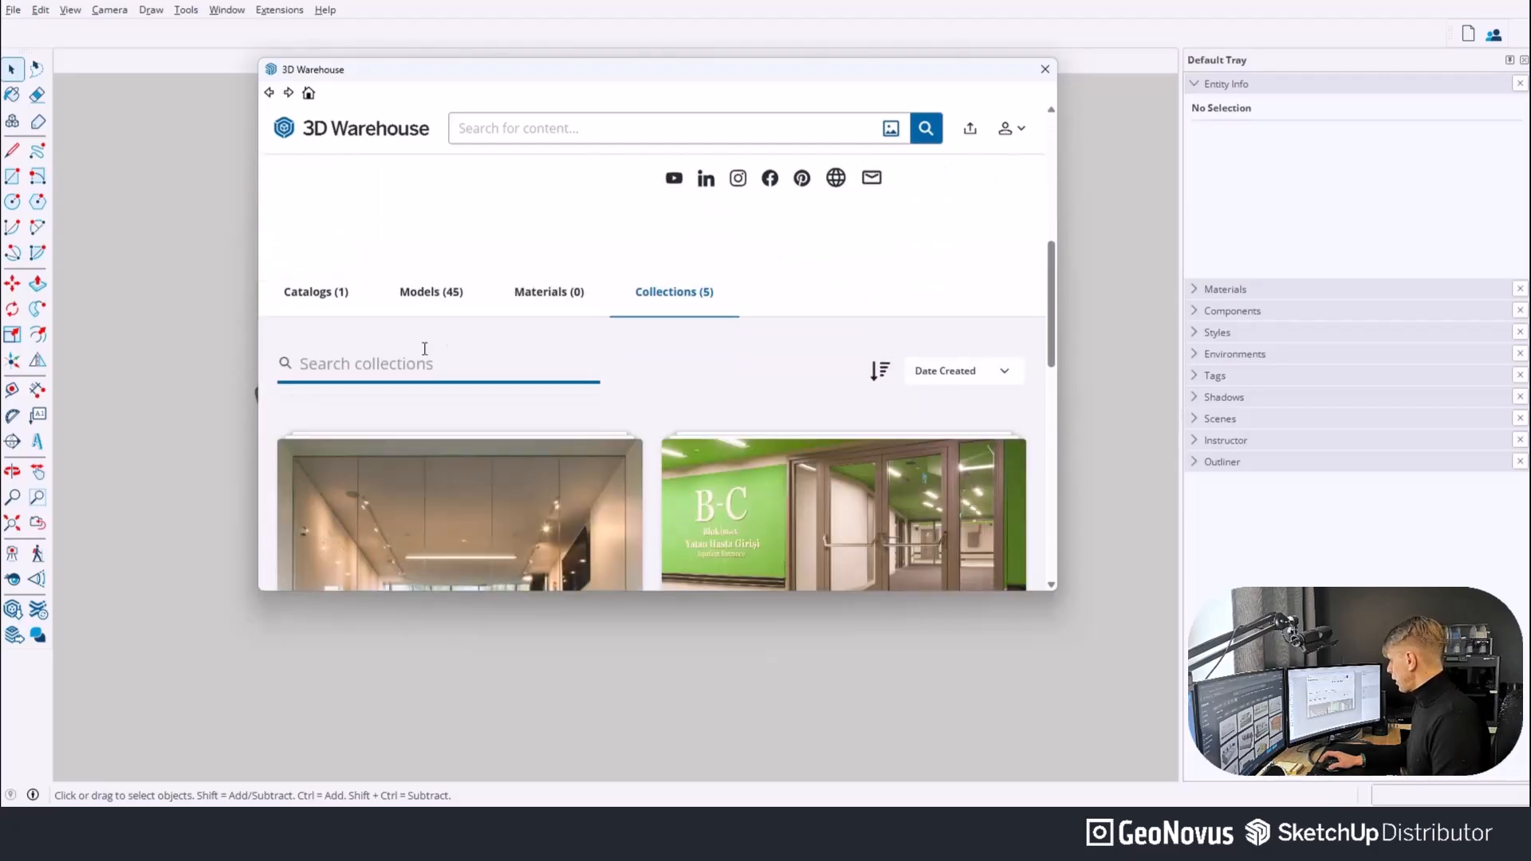
click(554, 297)
scroll(558, 315, down, 4)
scroll(478, 323, up, 5)
click(427, 339)
scroll(291, 405, down, 3)
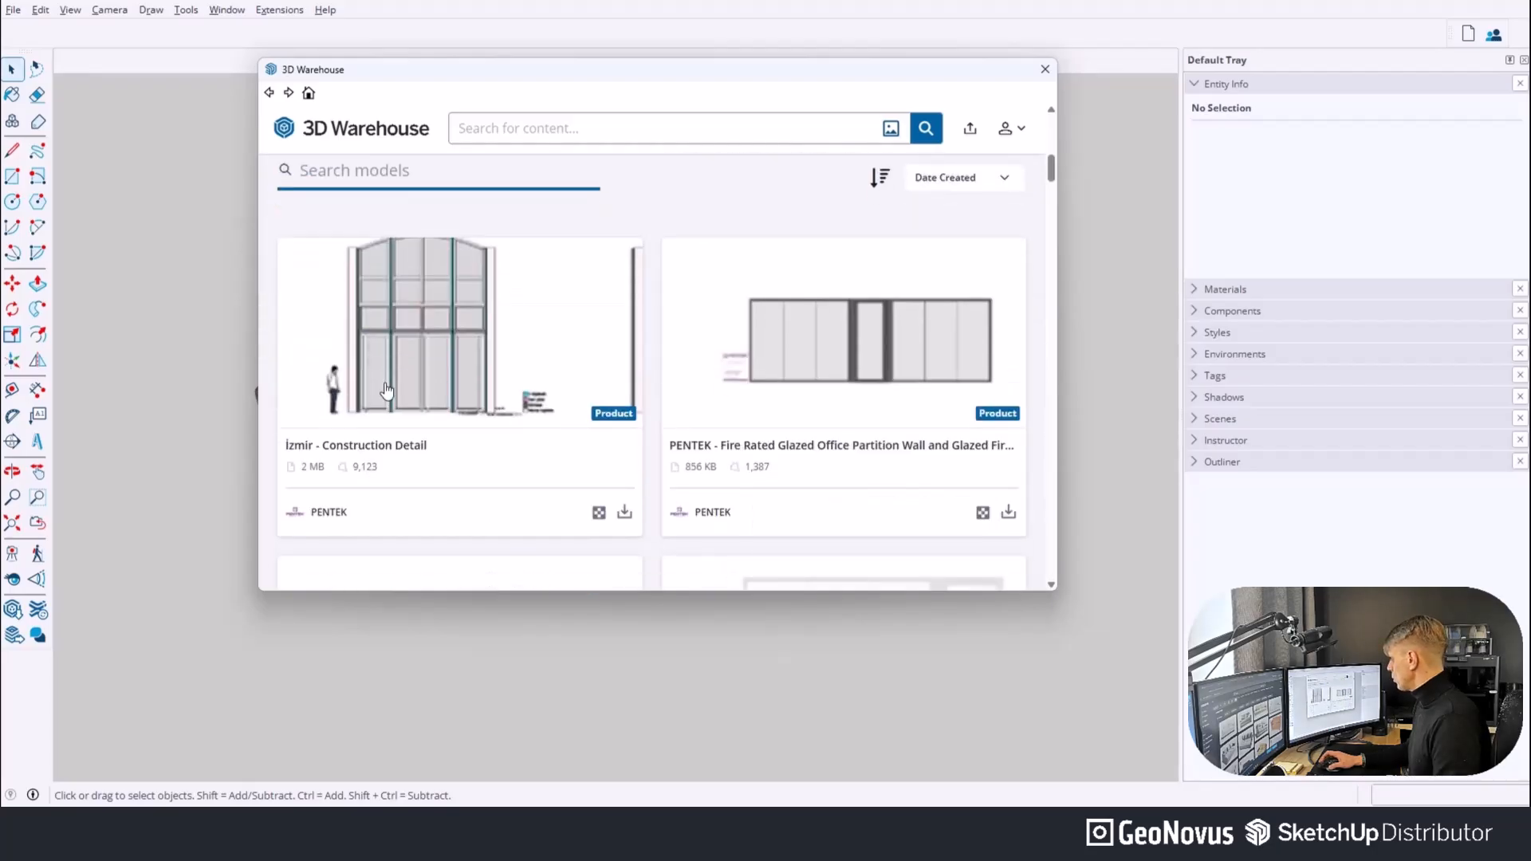
scroll(311, 401, up, 4)
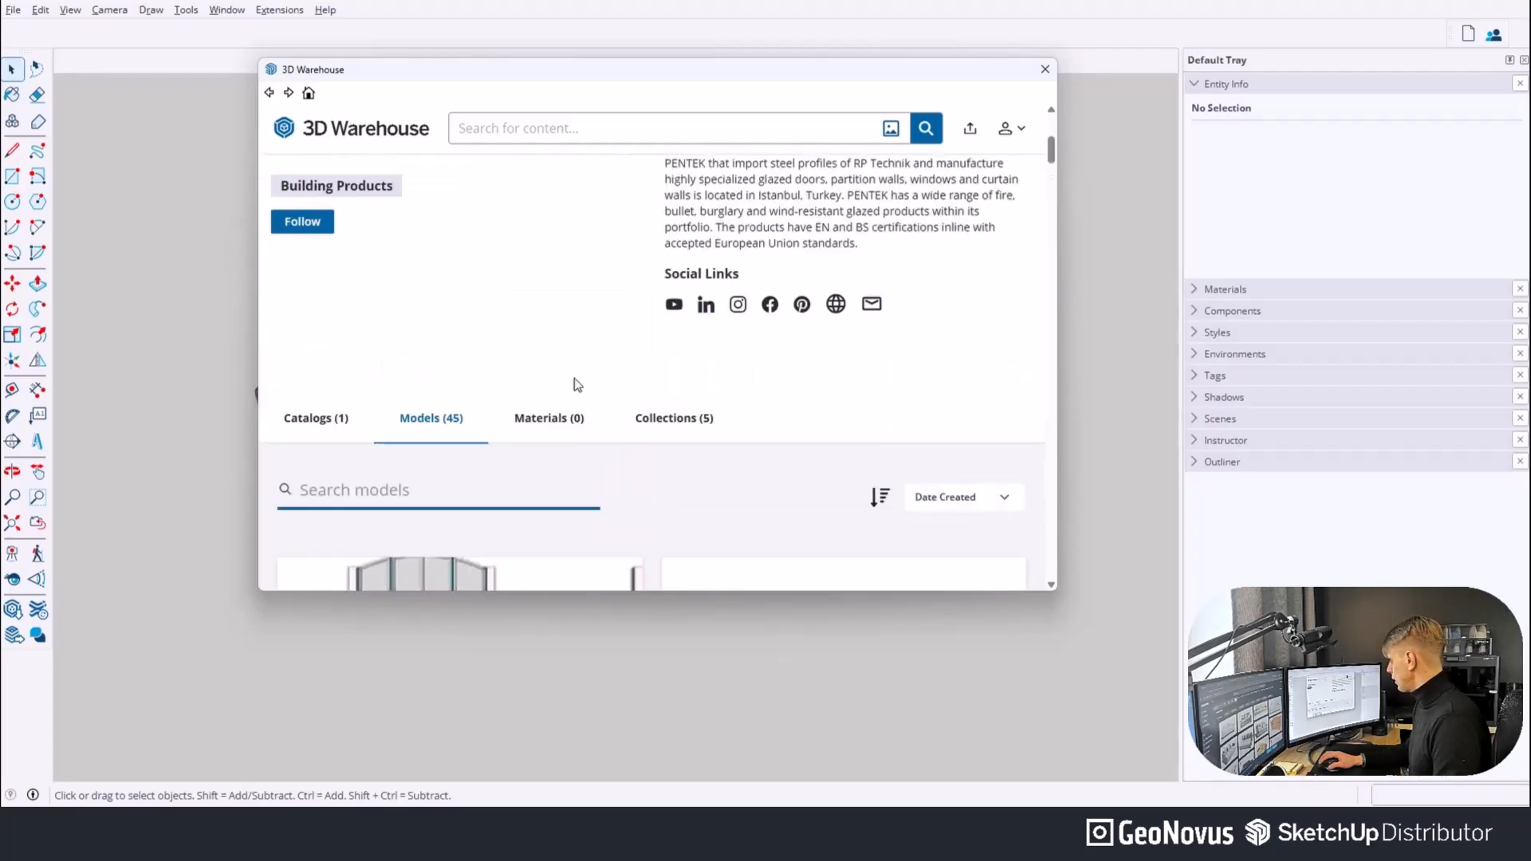
scroll(575, 384, down, 5)
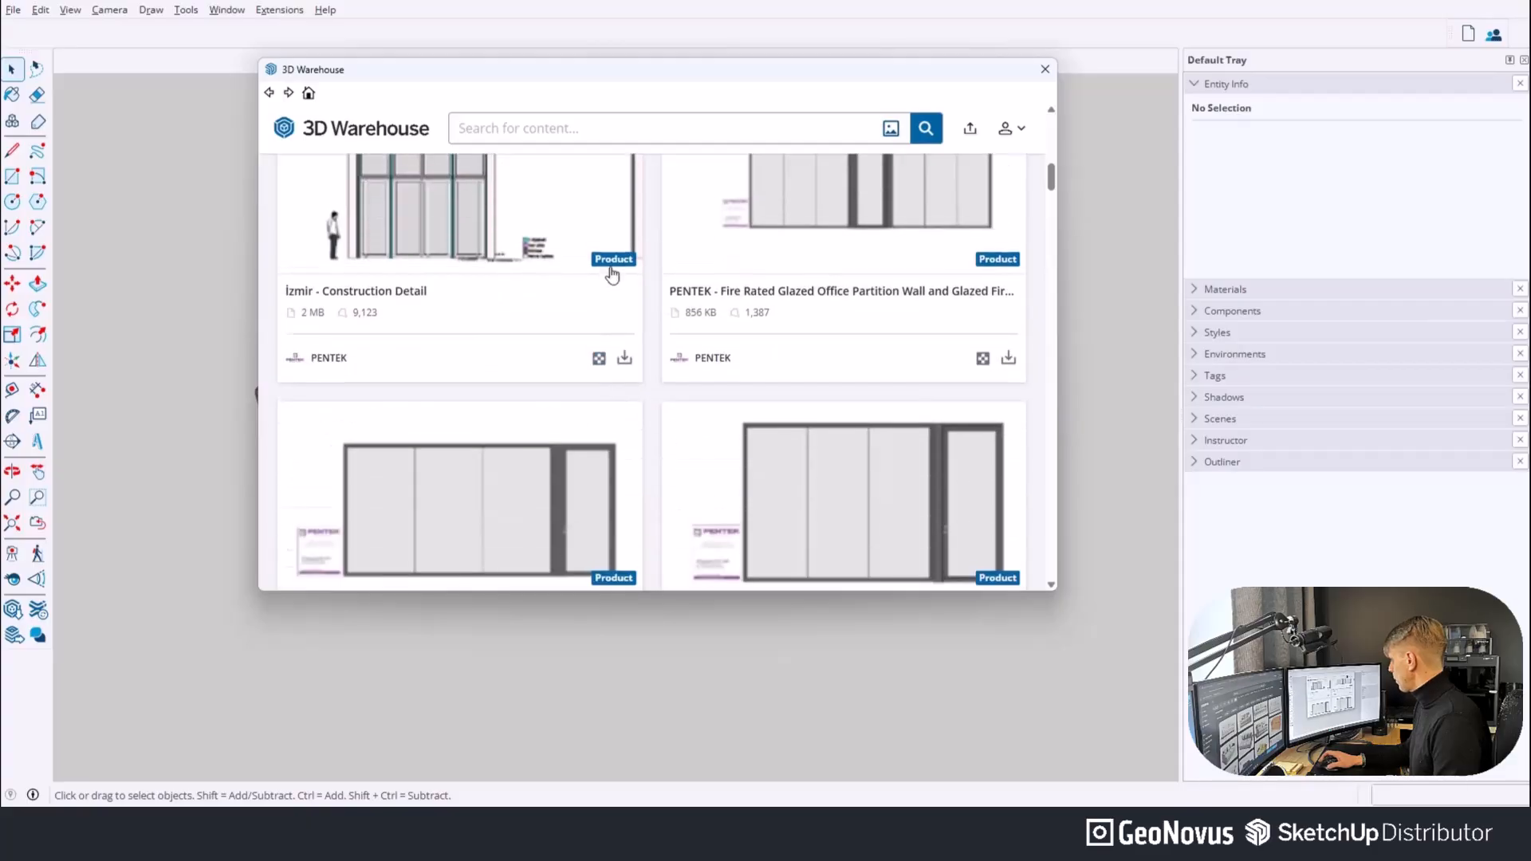
scroll(604, 295, up, 6)
Go back to the 3D Warehouse home page and glance over its latest updates.
click(309, 92)
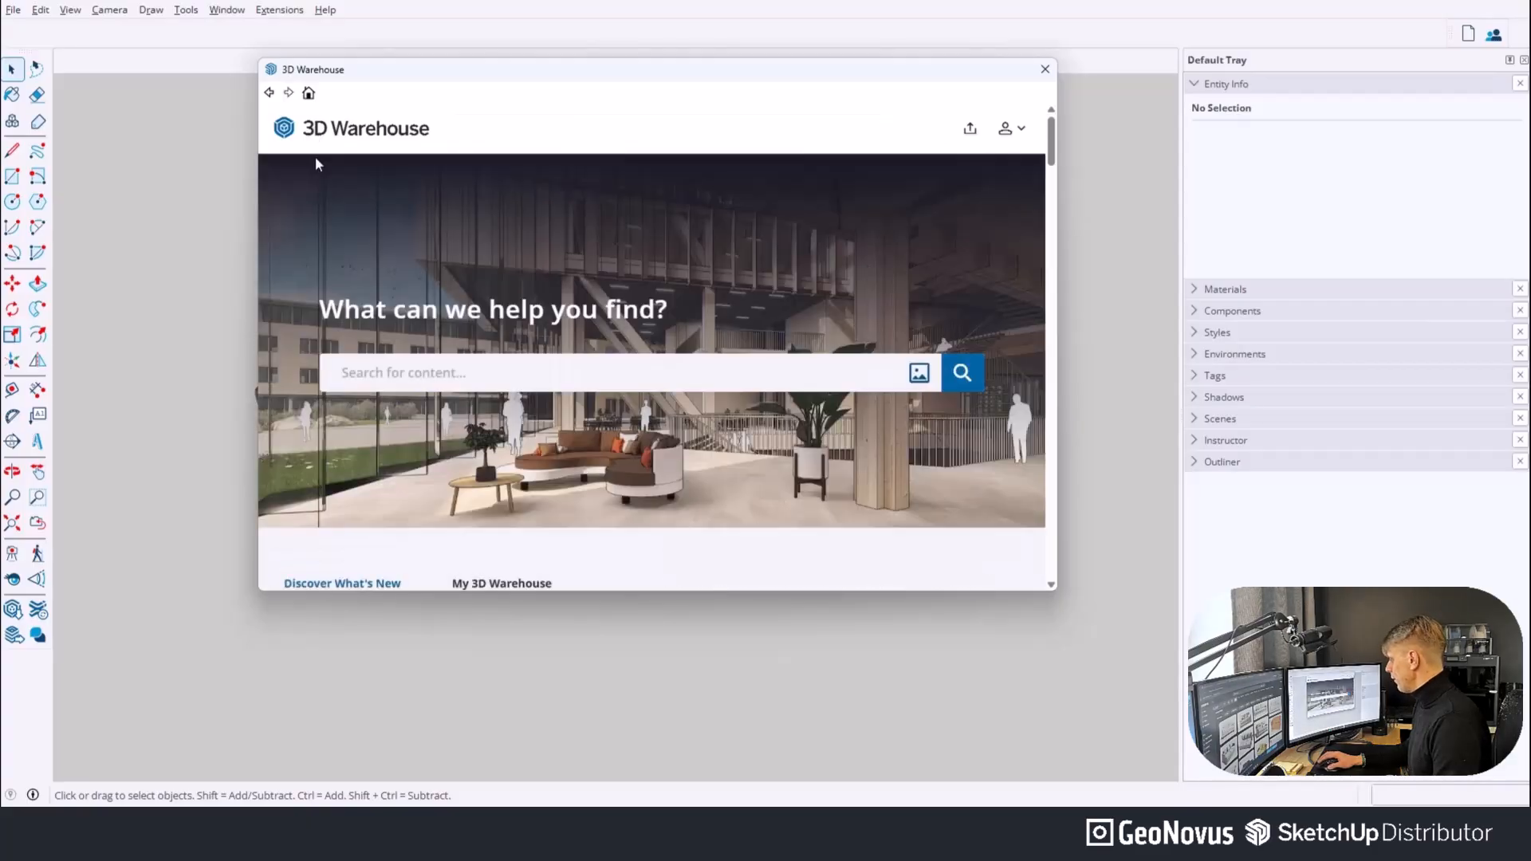
scroll(363, 232, down, 3)
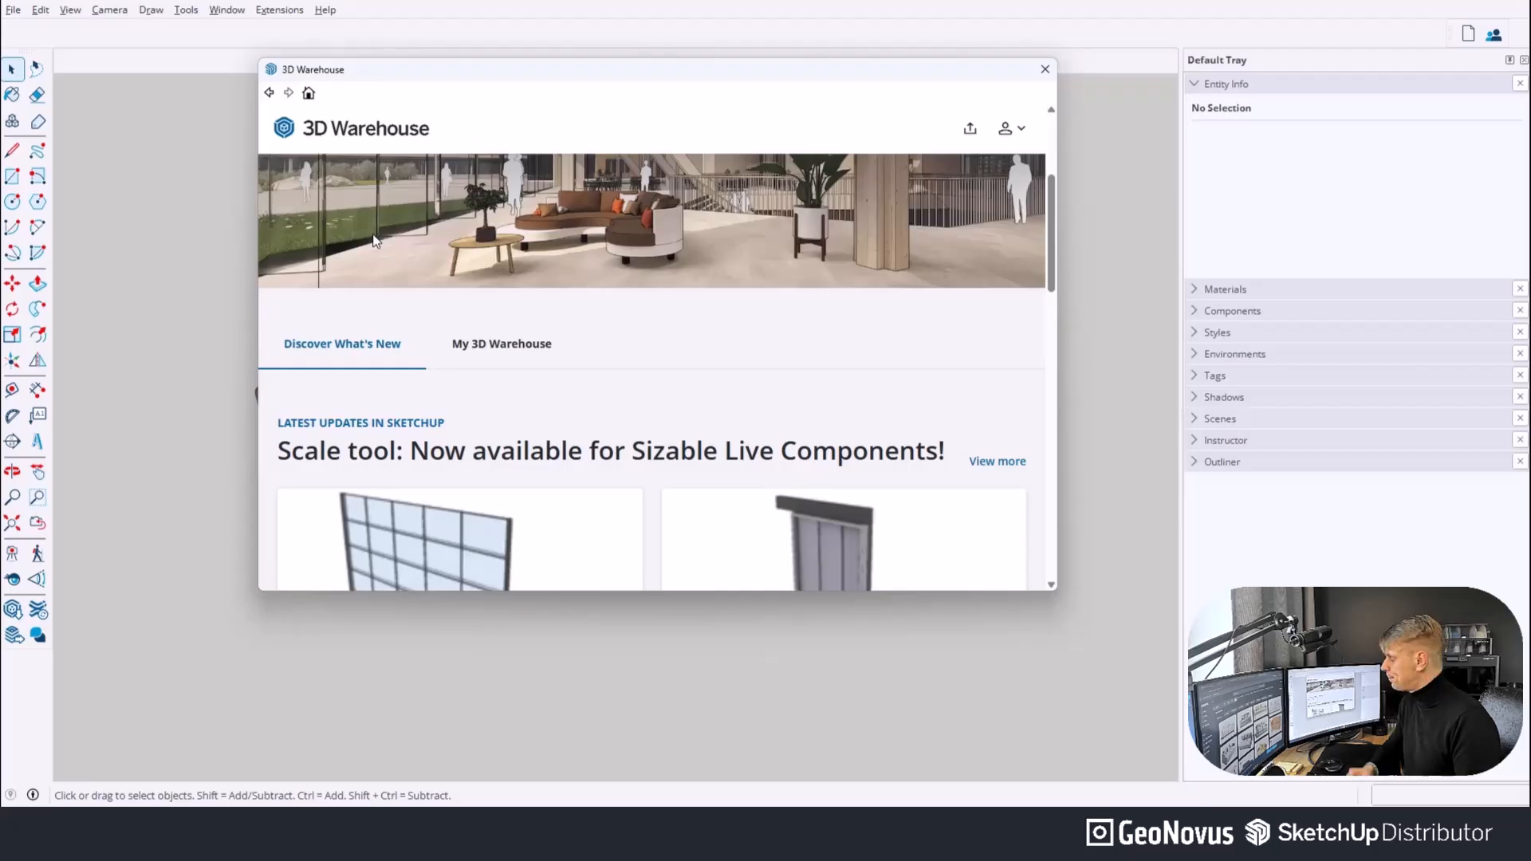
scroll(374, 240, up, 3)
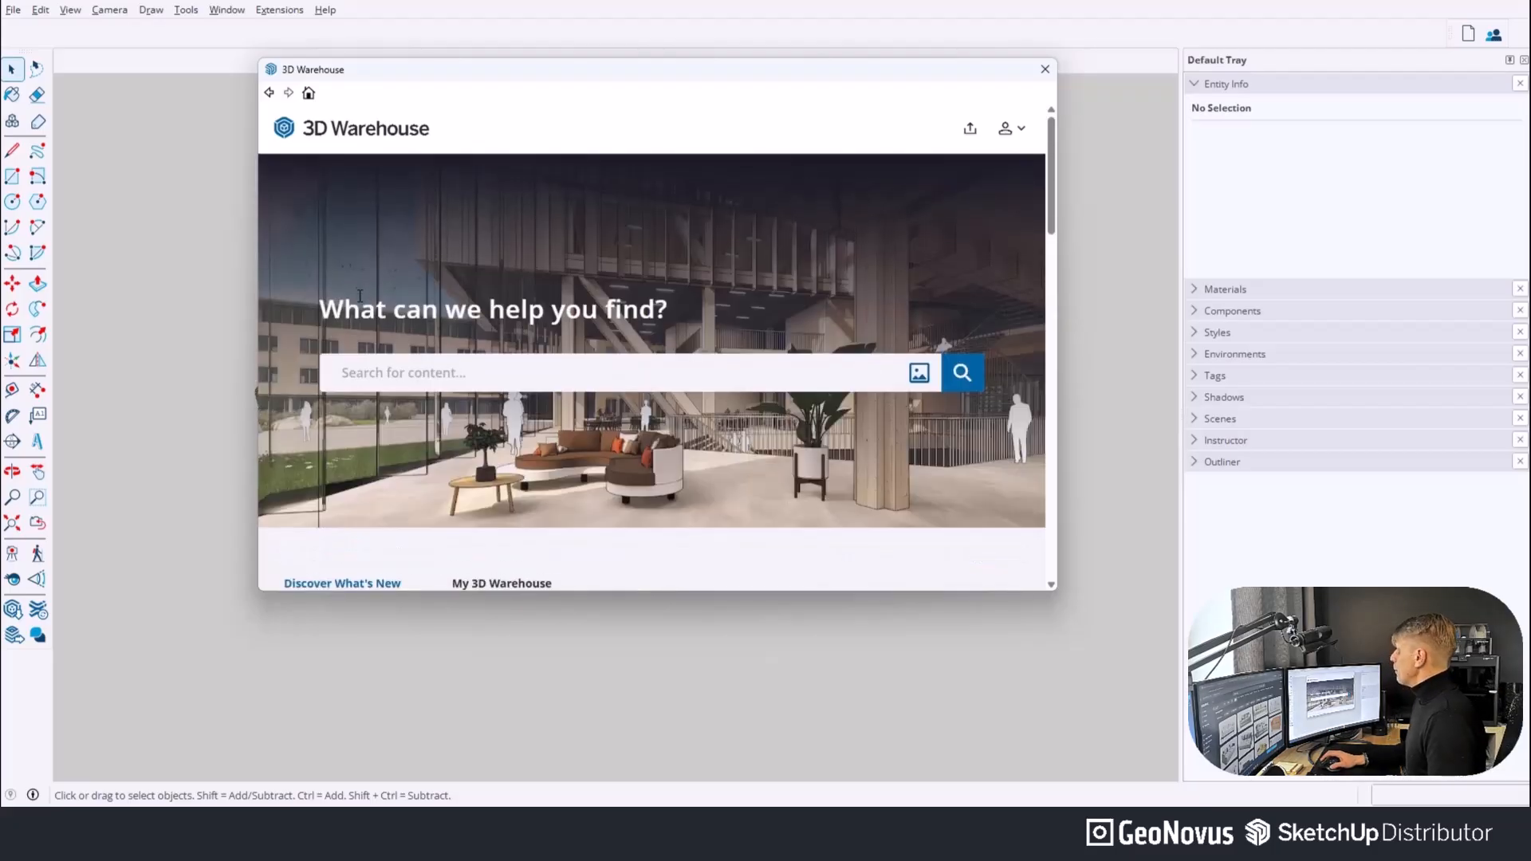
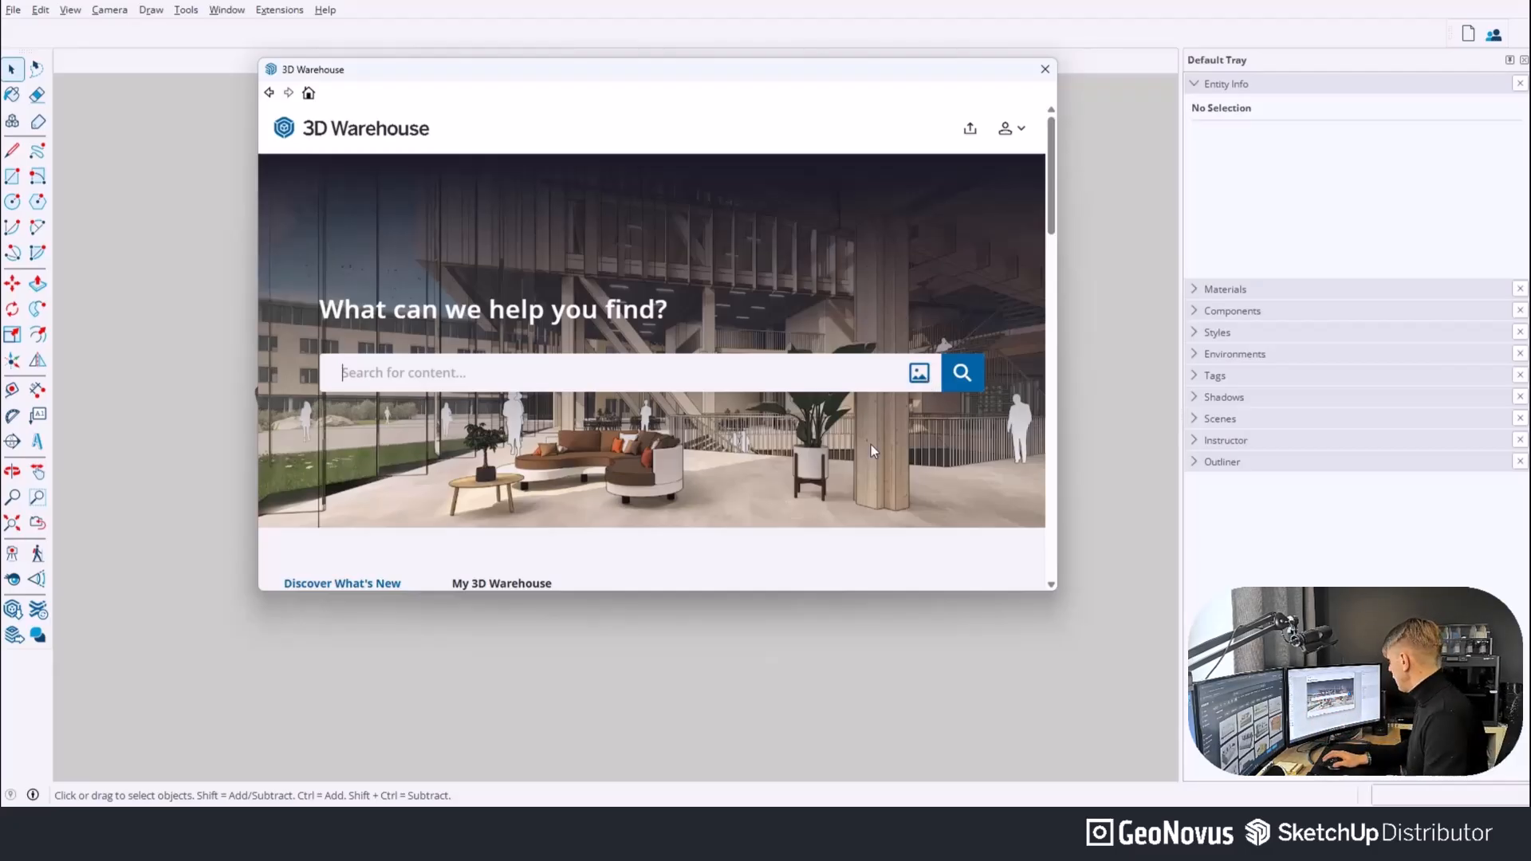
Open the 3D Warehouse image search and examine its image upload and image link options.
click(919, 375)
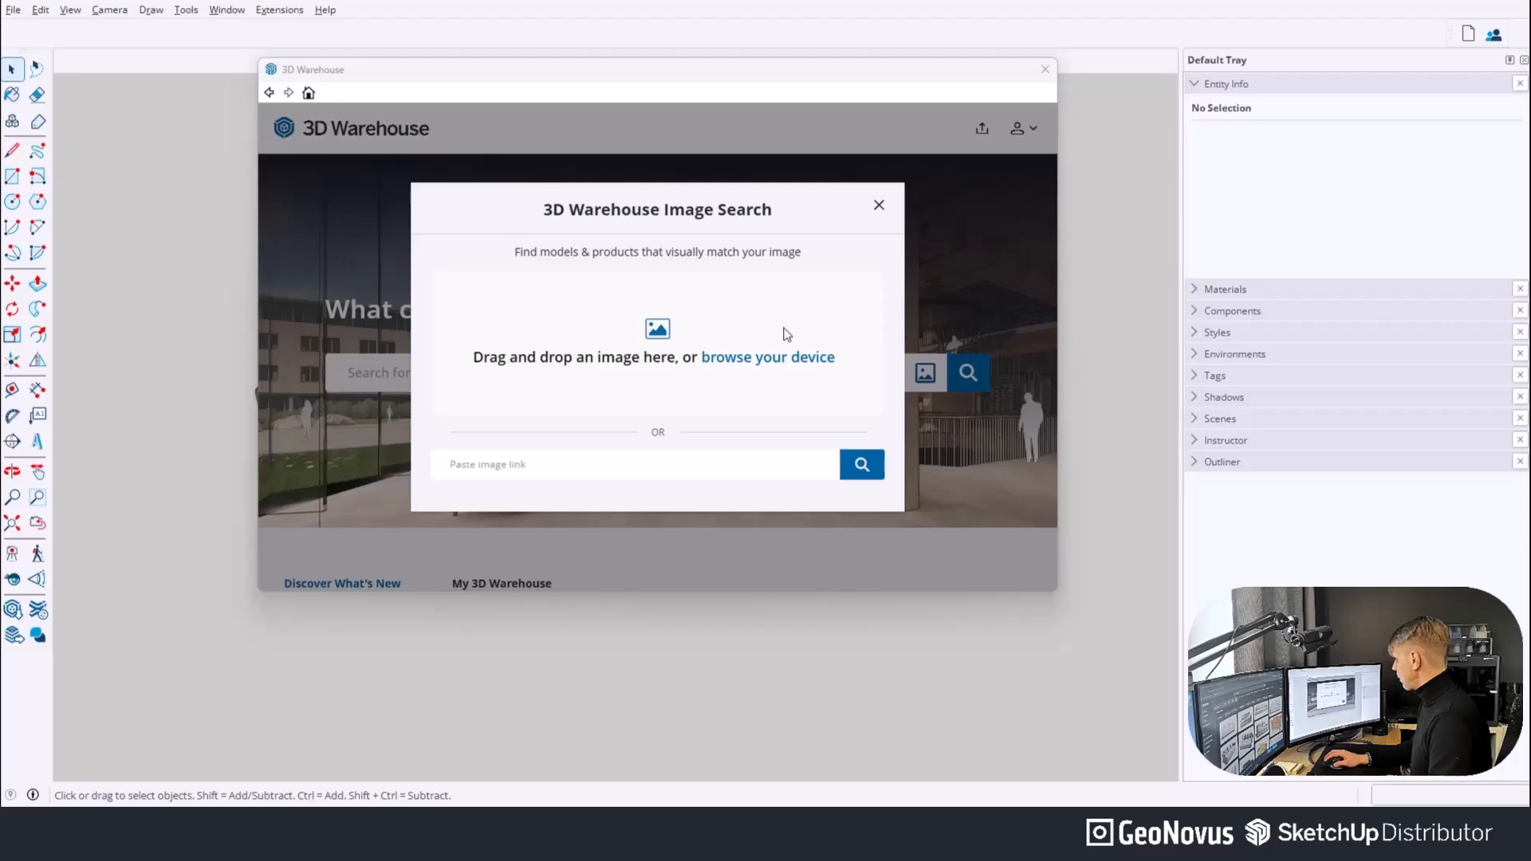
click(538, 467)
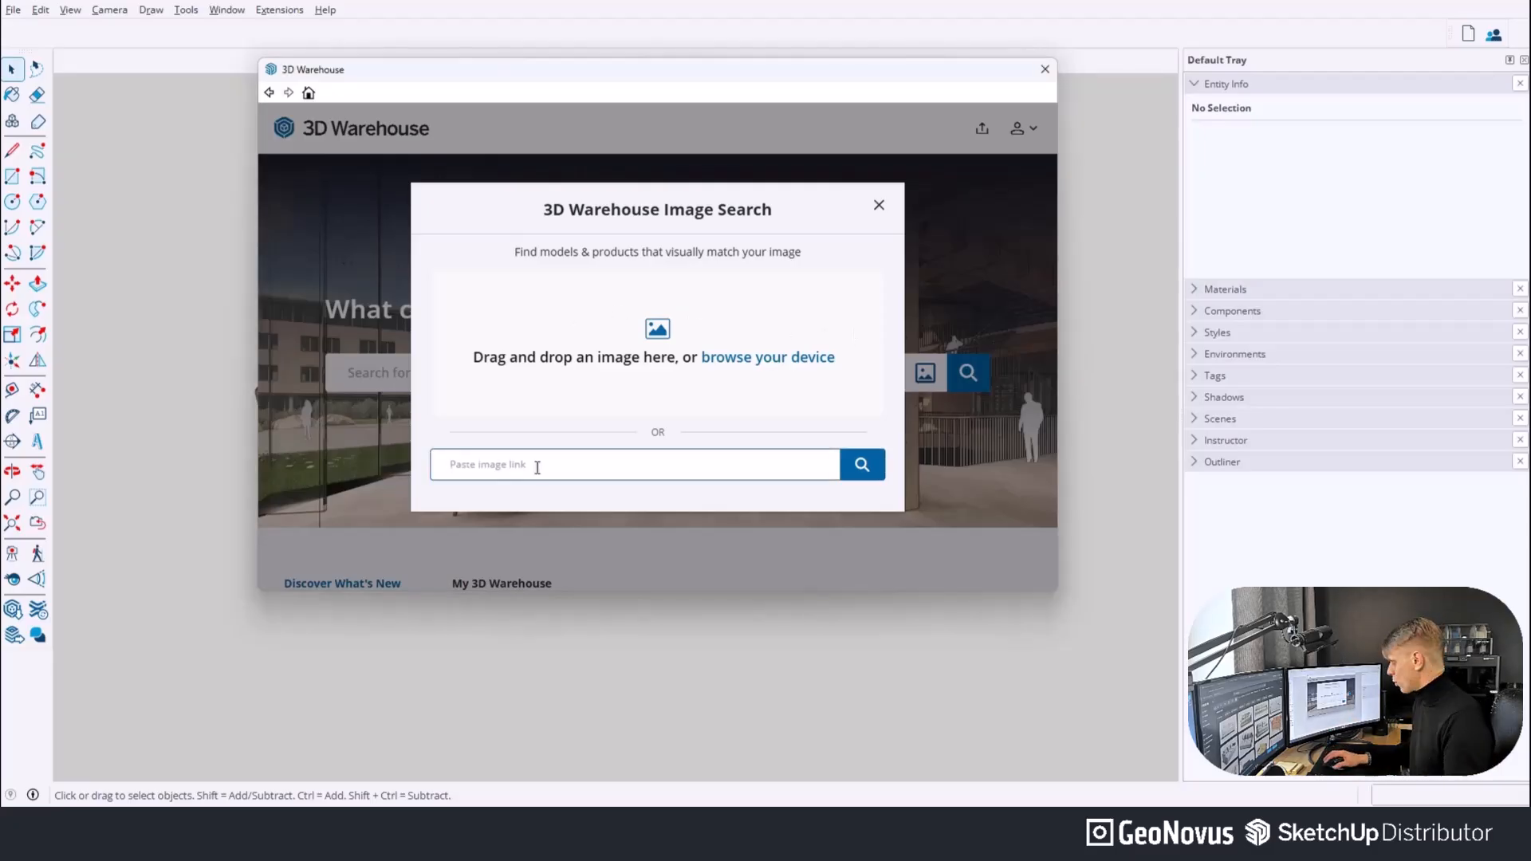
drag(476, 360, 565, 365)
click(565, 365)
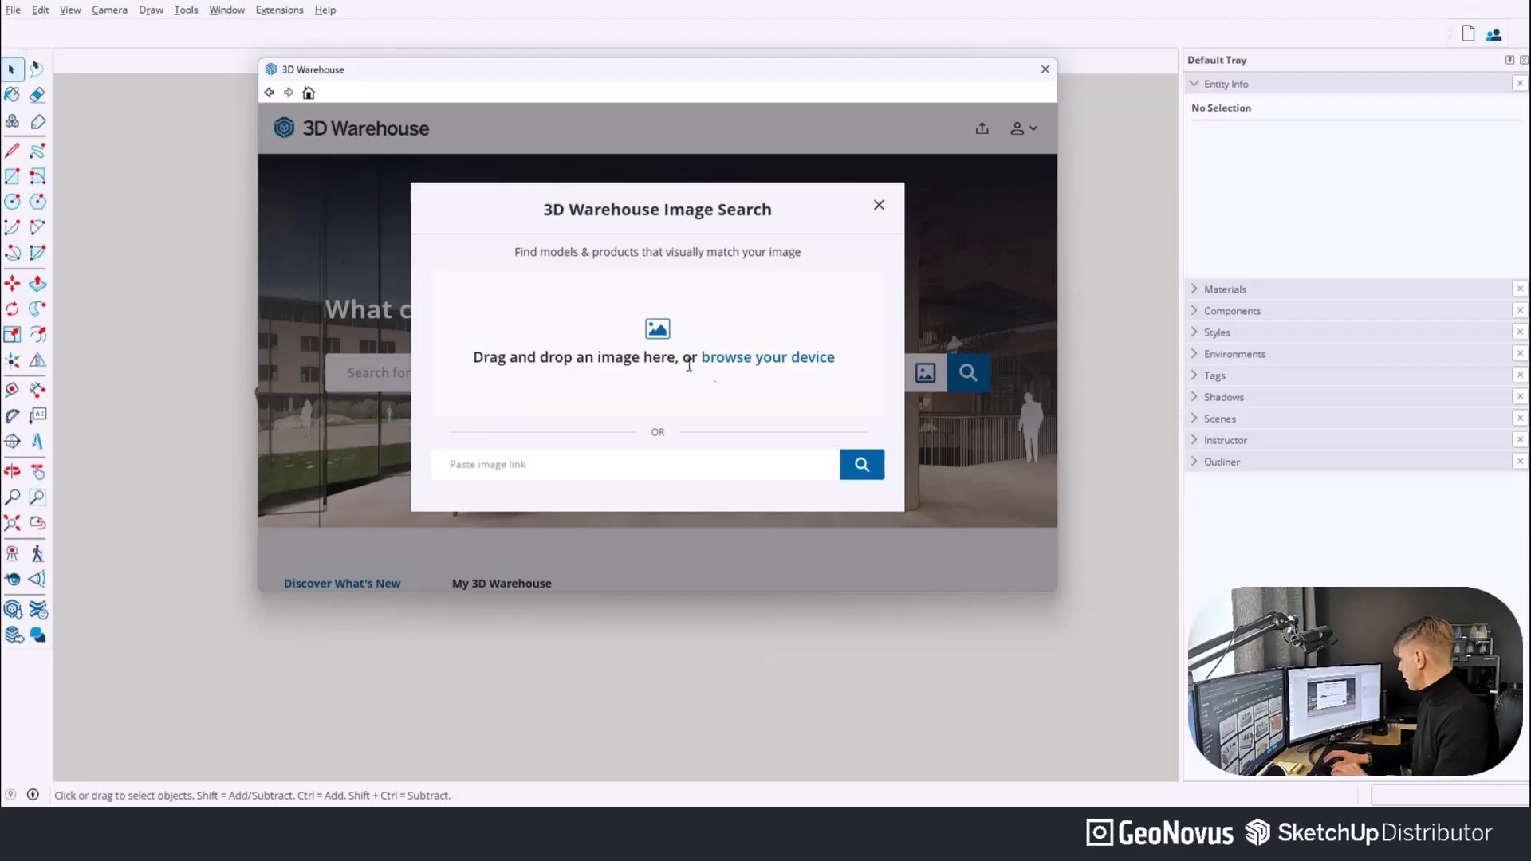
Run an image search with the lamp.jpg picture from the "by image" folder on the Desktop.
click(779, 360)
click(445, 224)
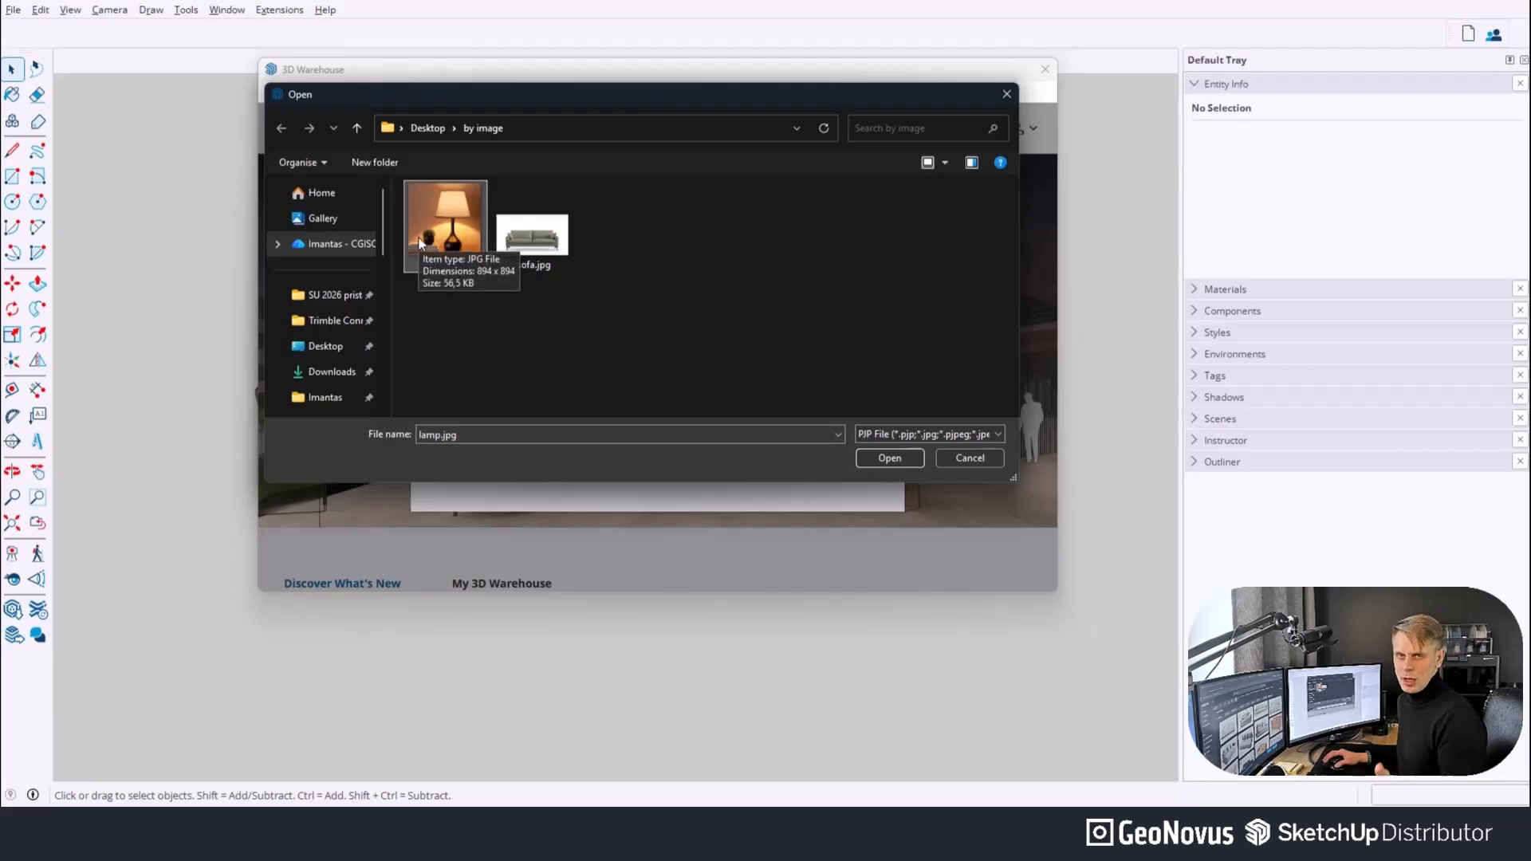
click(890, 457)
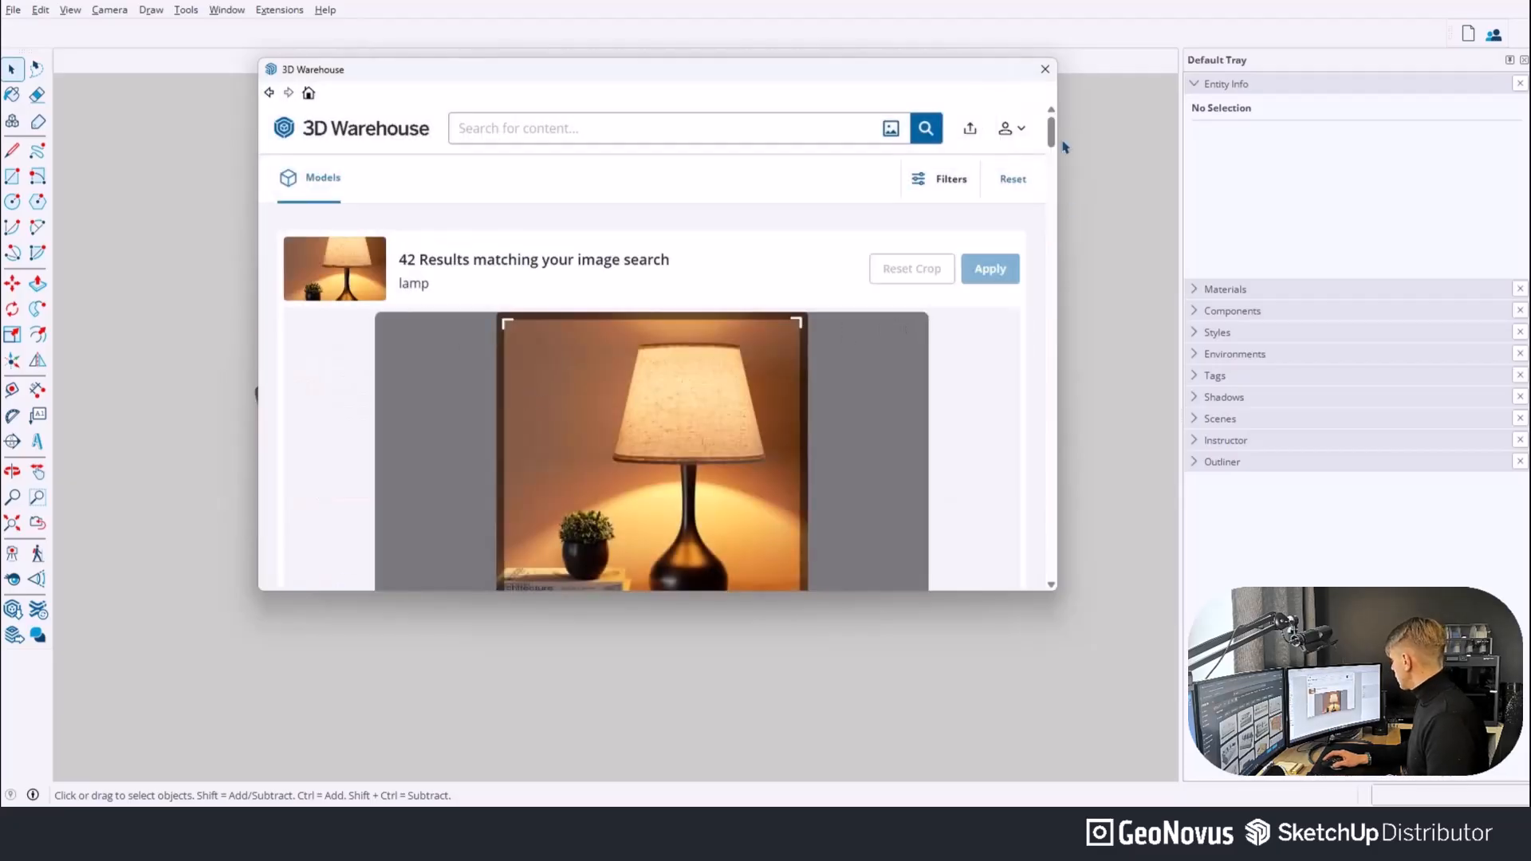
Try cropping the search image around the potted plant and around the table lamp.
scroll(789, 315, down, 1)
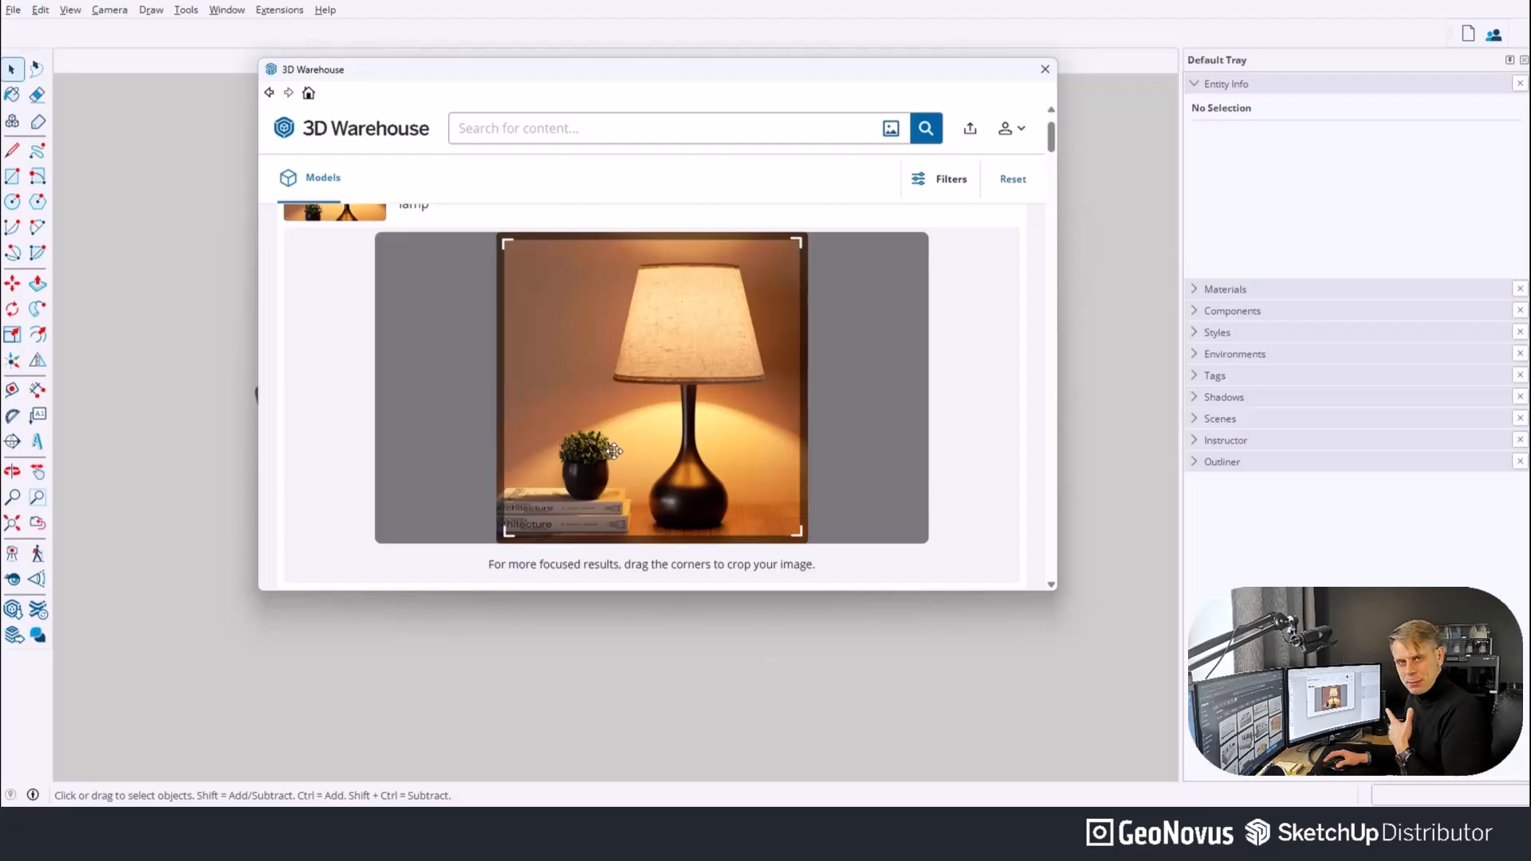
drag(785, 248, 623, 416)
drag(504, 526, 560, 503)
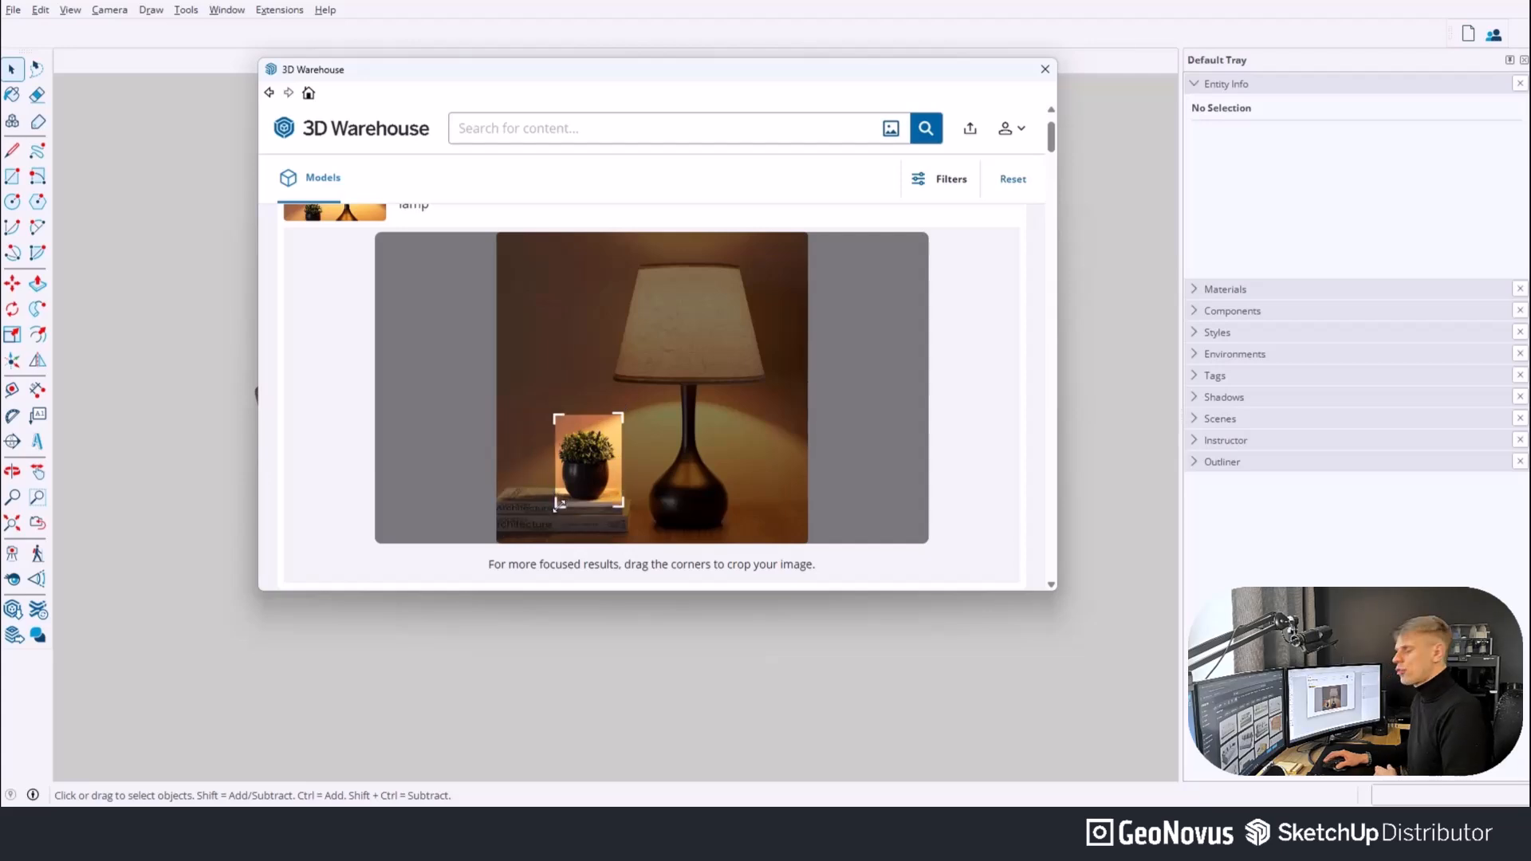
drag(618, 414, 767, 257)
drag(553, 505, 611, 533)
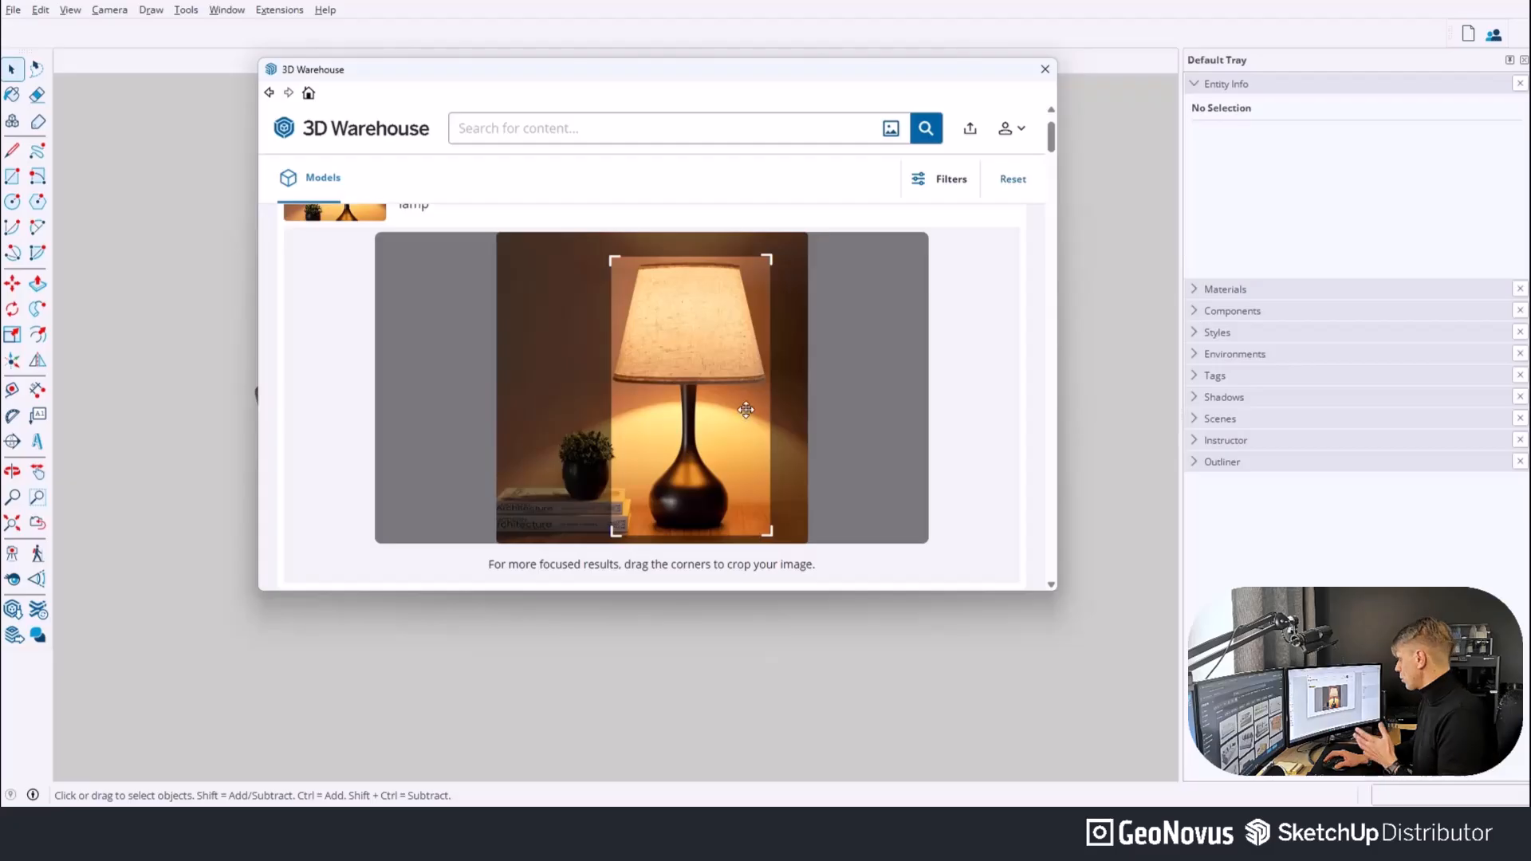
mouse_move(1053, 133)
mouse_down()
mouse_move(1062, 230)
mouse_move(1050, 111)
mouse_up()
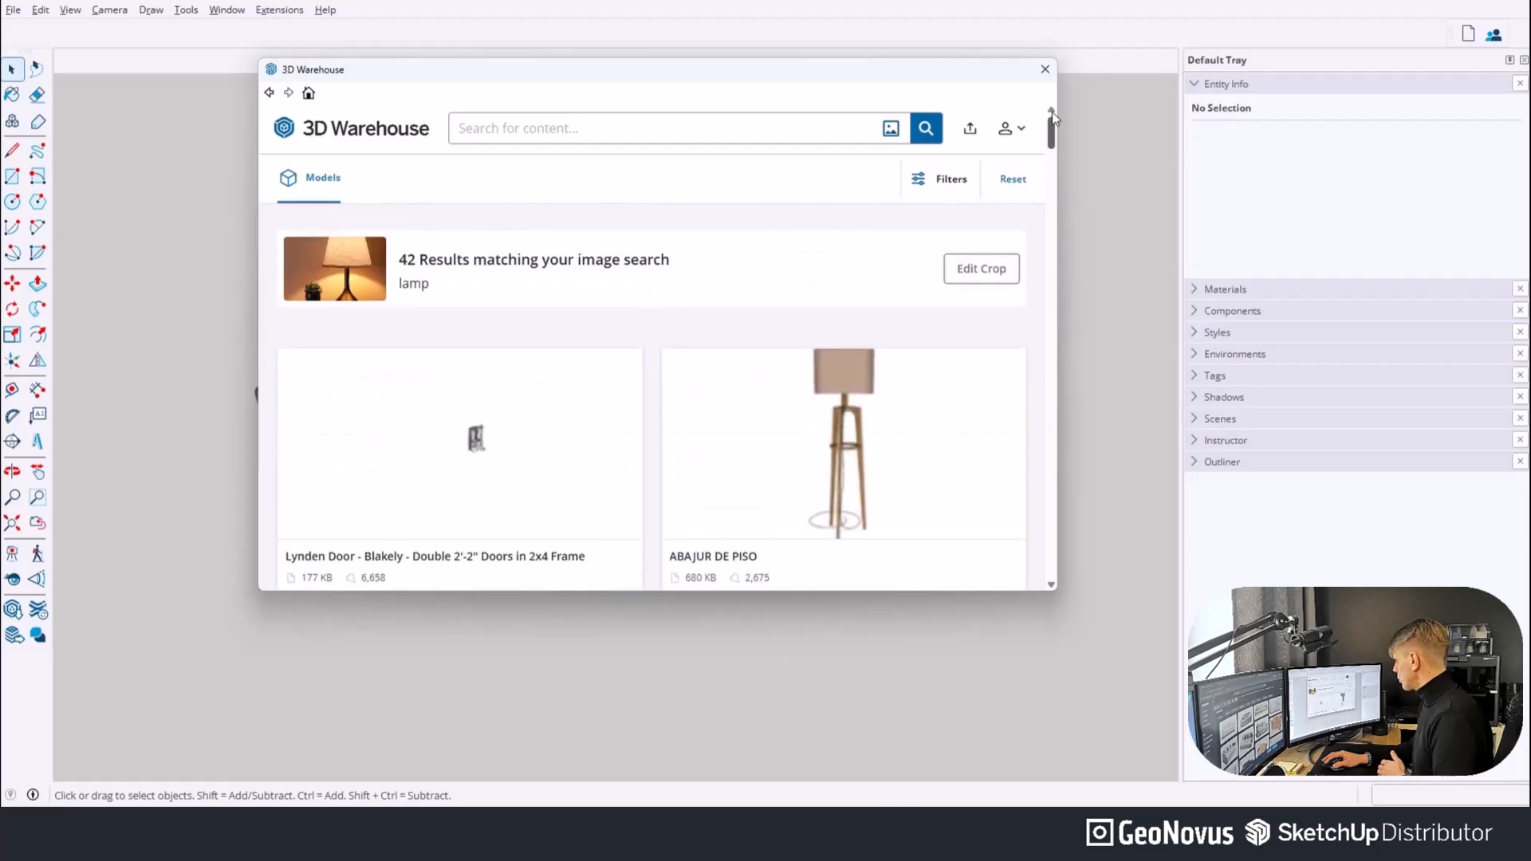
Reopen the crop editor for the lamp picture, apply it with the full image and check the matching models.
click(969, 275)
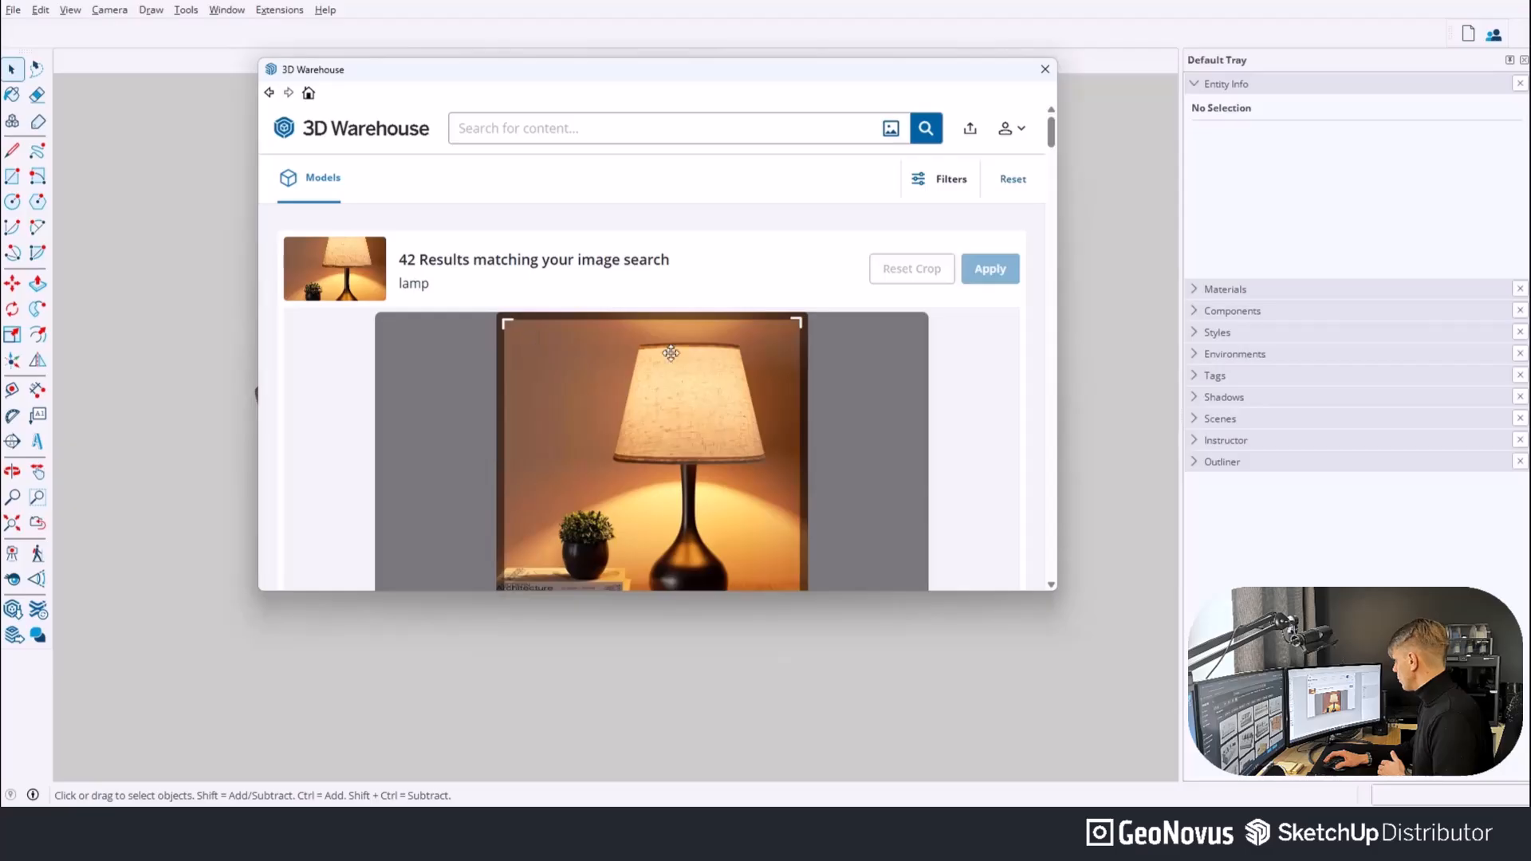
click(991, 272)
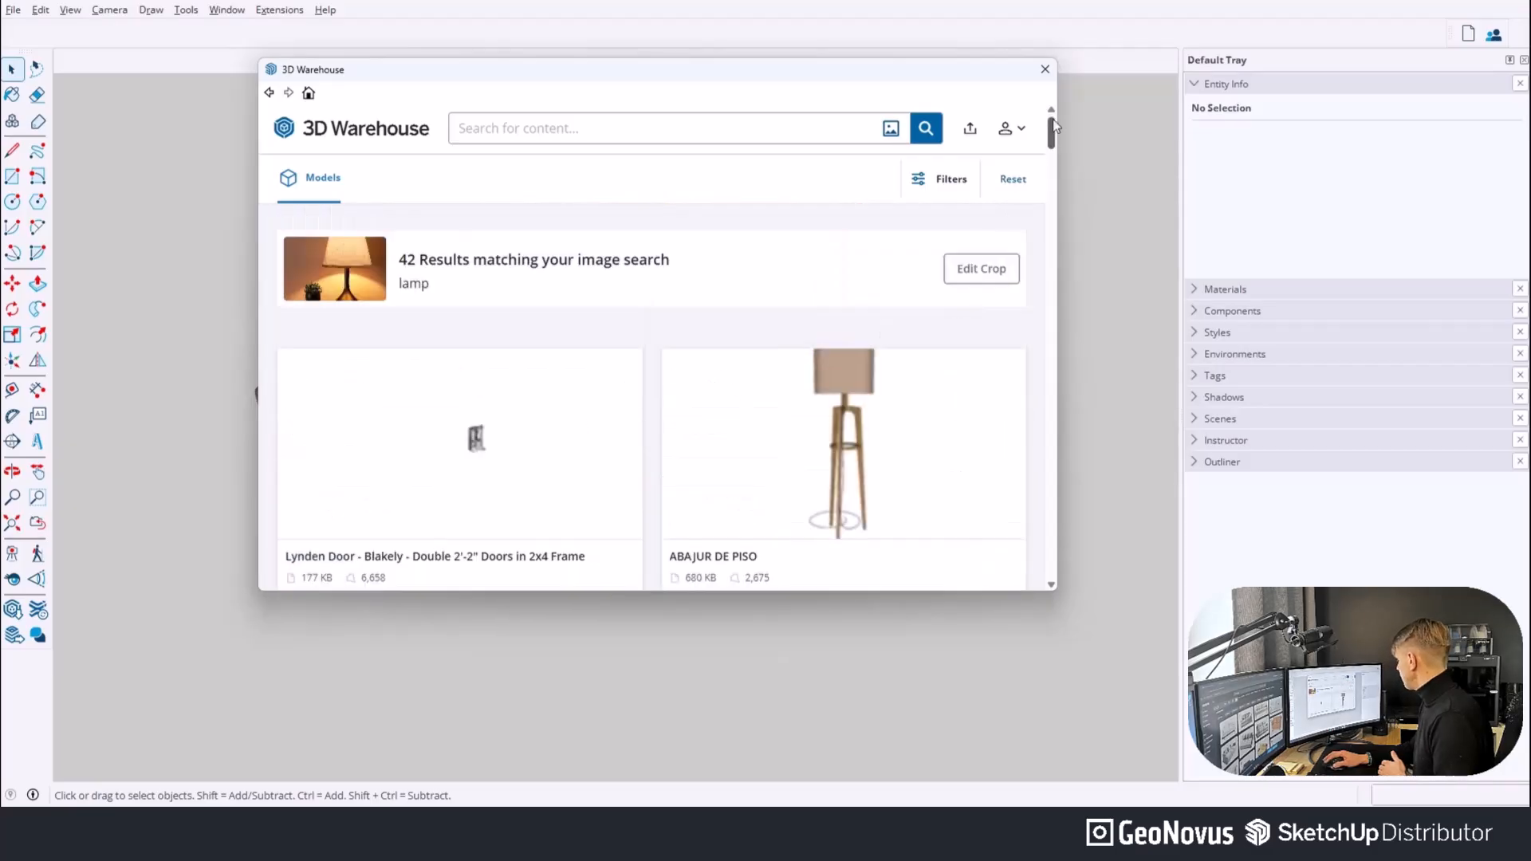
drag(1054, 126, 799, 201)
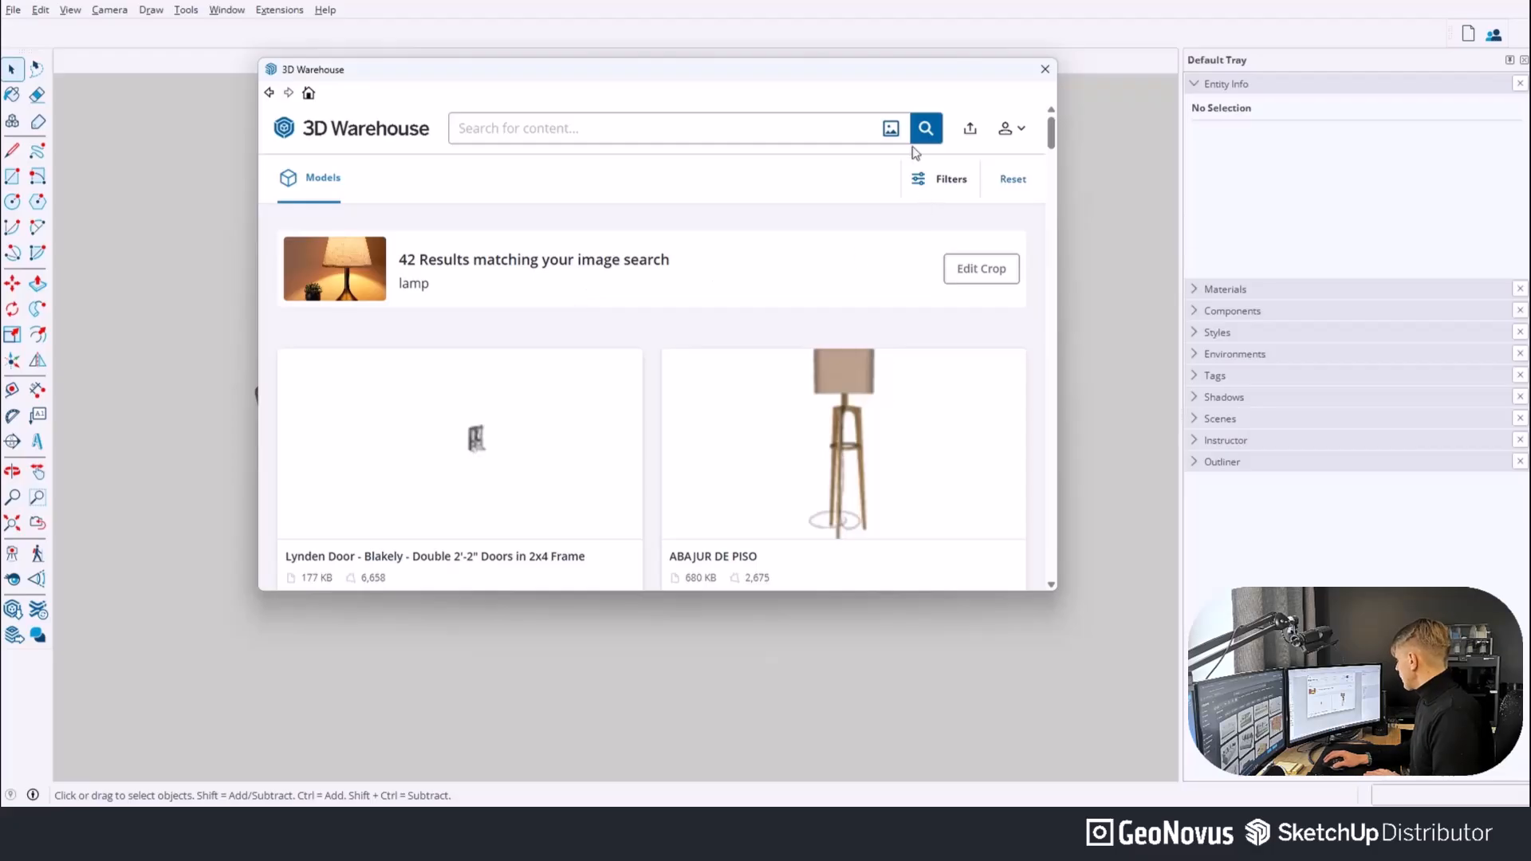
Run a new image search with the sofa.jpg picture.
click(891, 128)
click(741, 365)
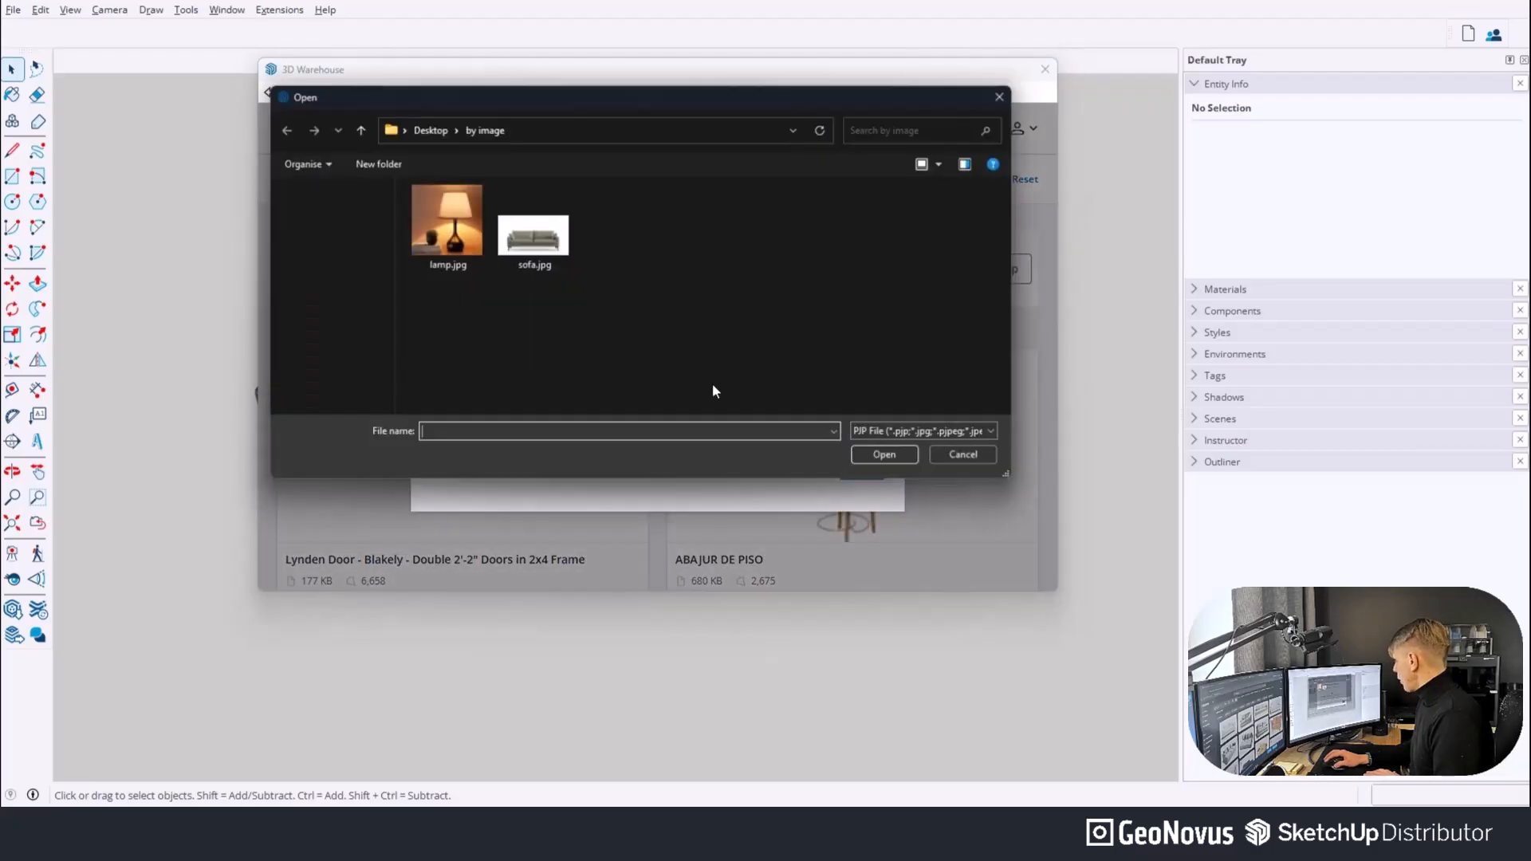
click(534, 235)
click(881, 457)
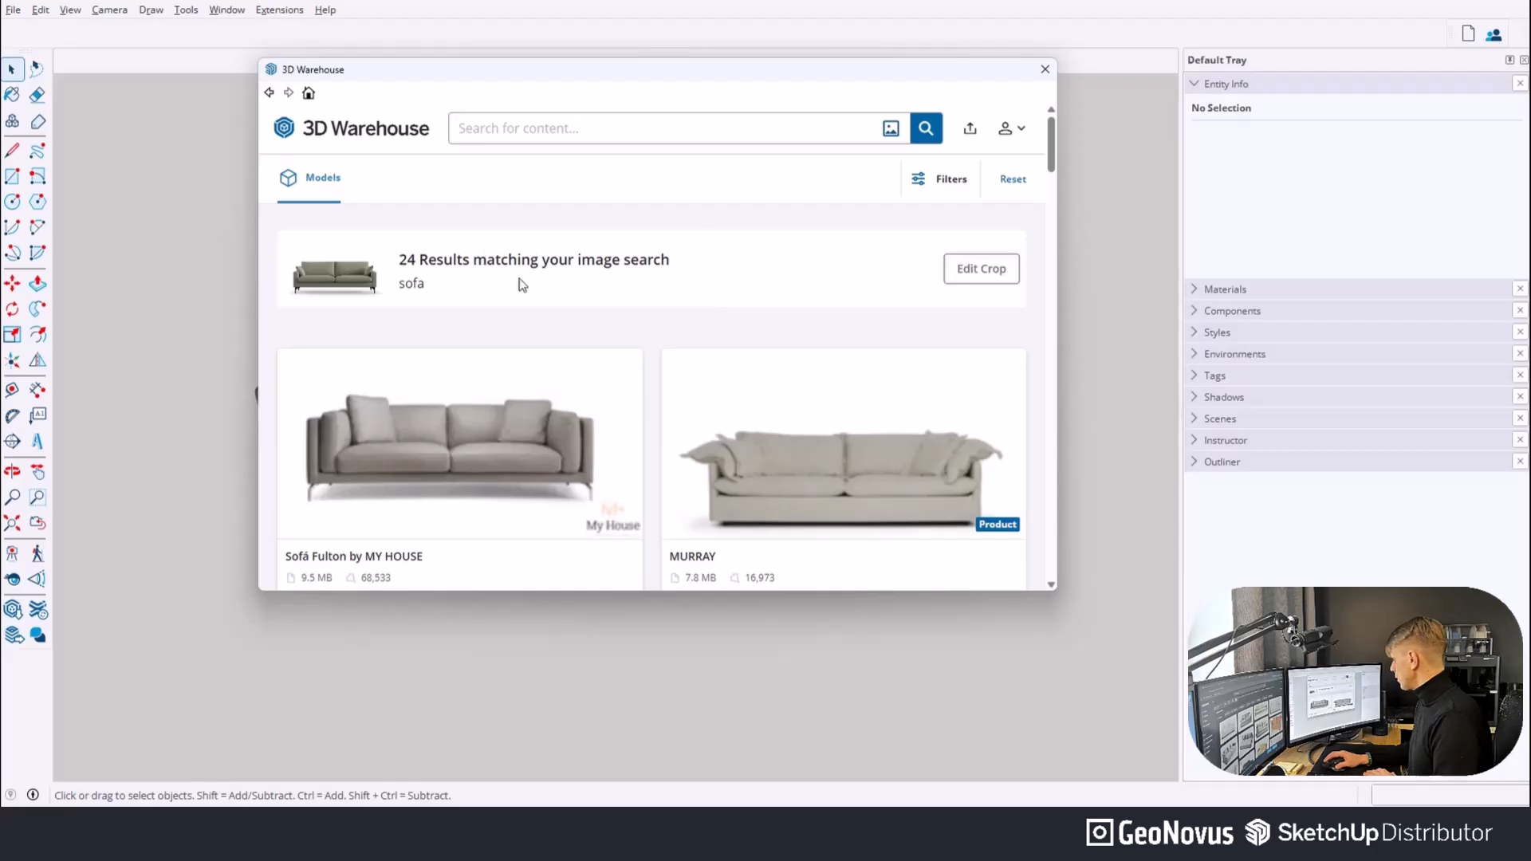
Examine the filters available for the sofa results and apply them with their default settings.
click(949, 181)
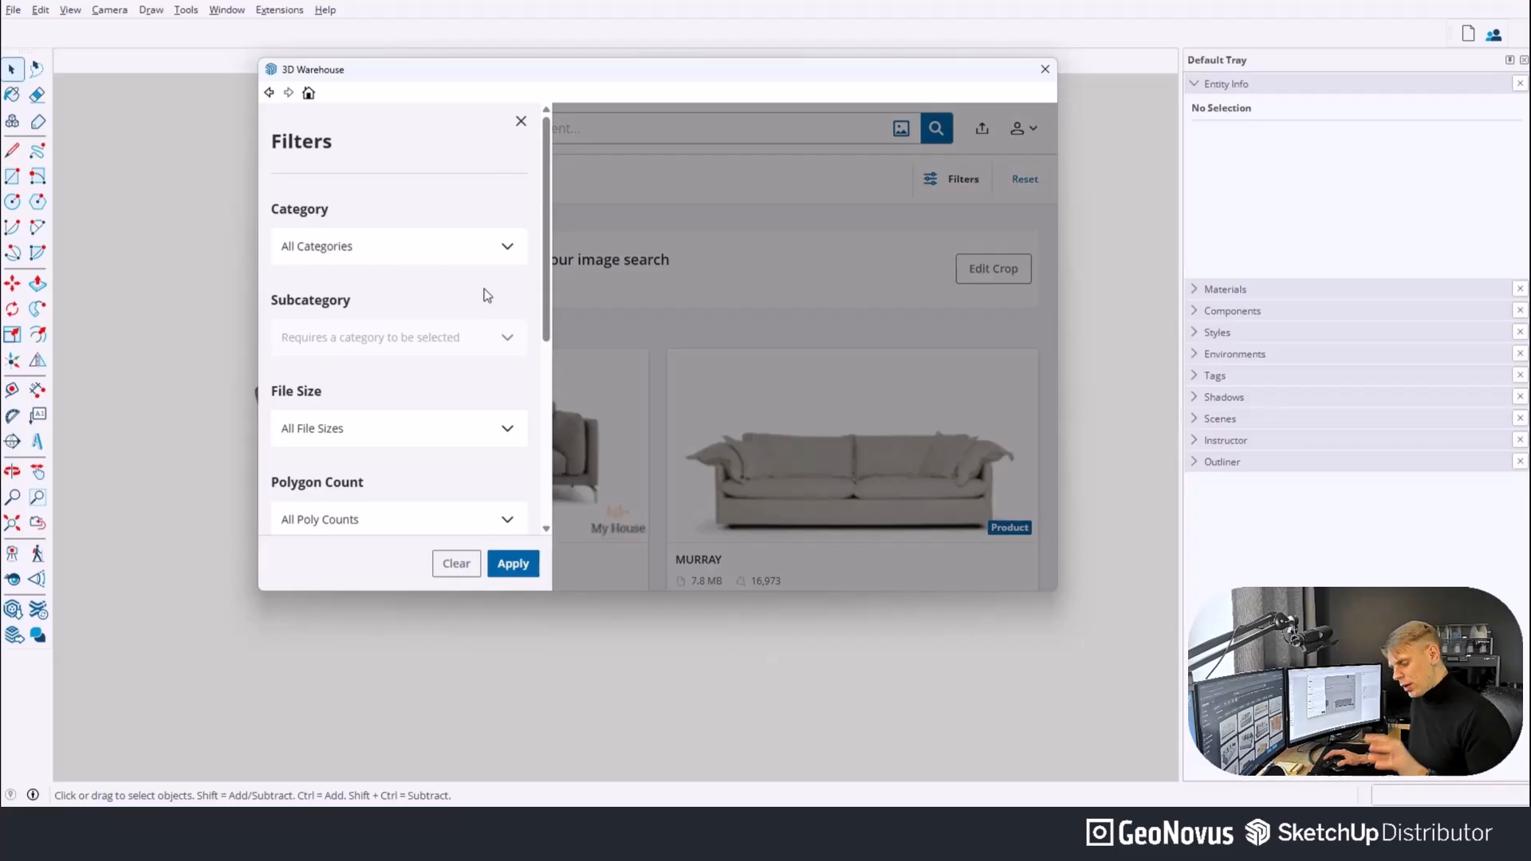
scroll(447, 350, down, 4)
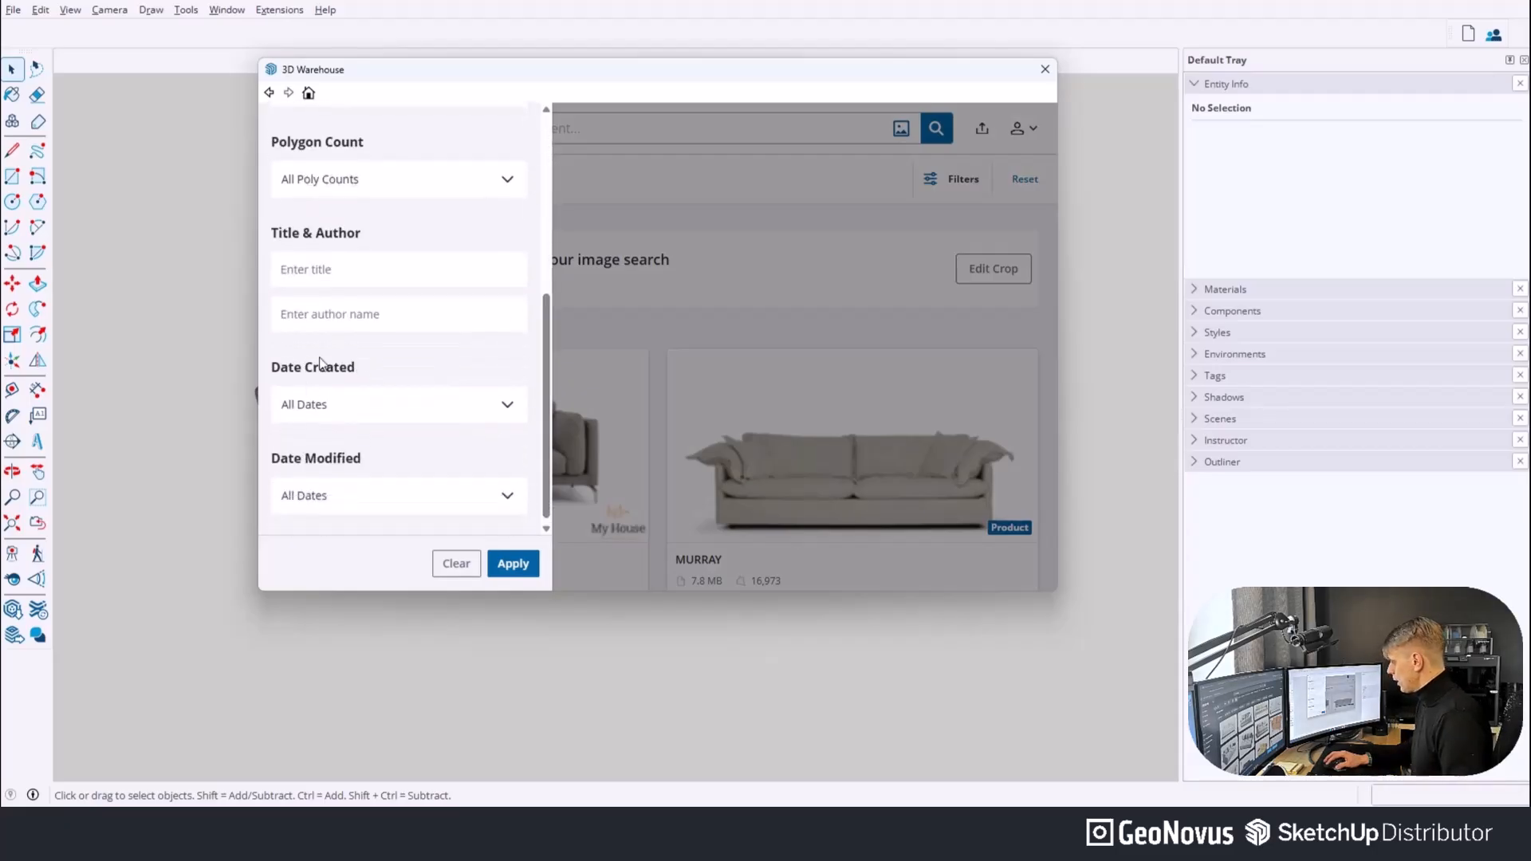
scroll(319, 240, up, 2)
click(513, 566)
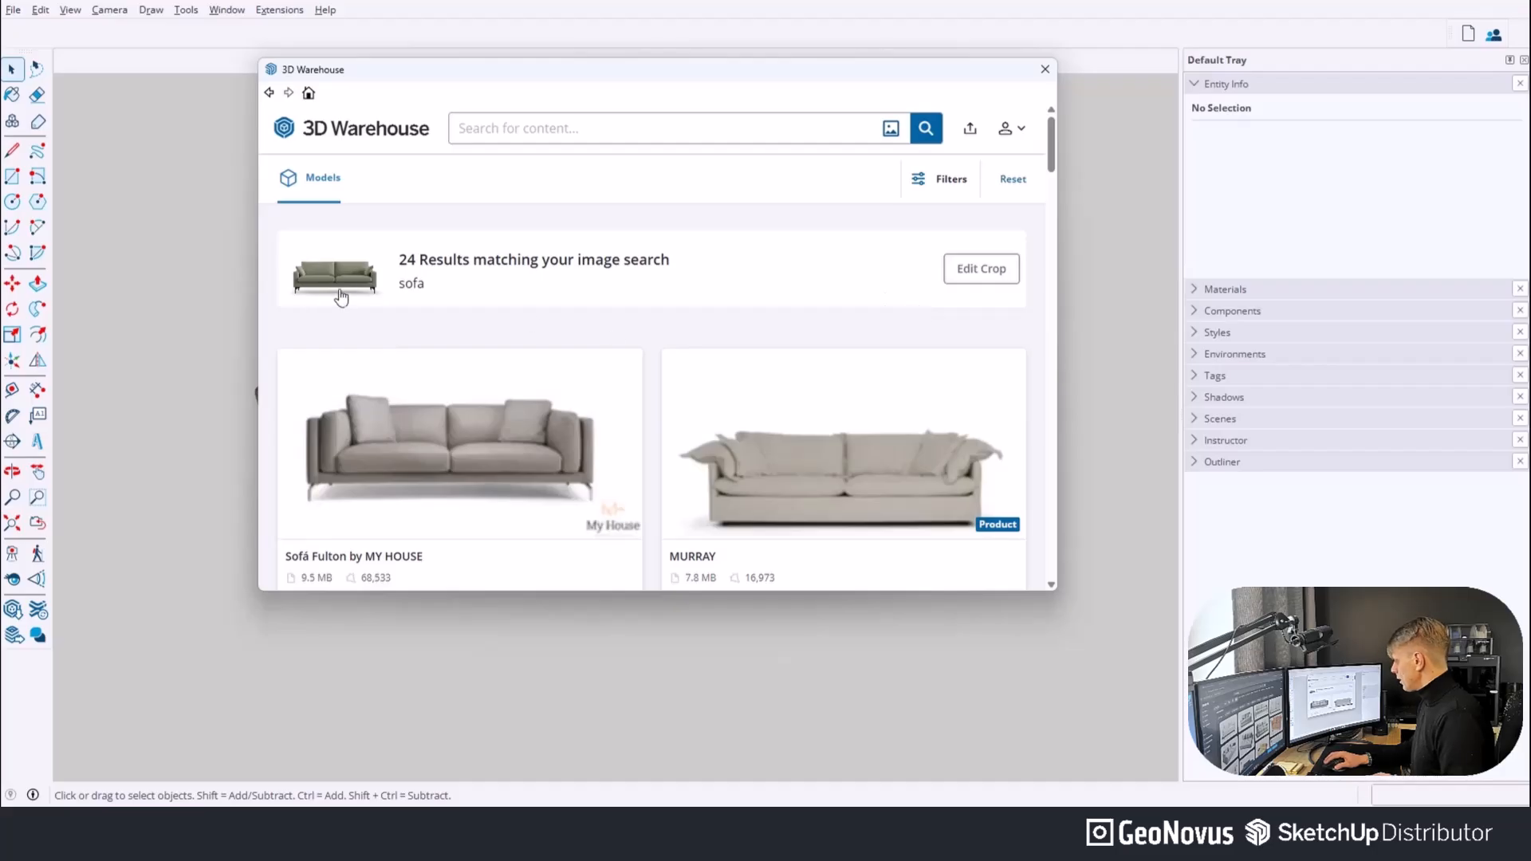
Browse the sofa models matched by the image search and compare them with the uploaded picture.
scroll(379, 355, down, 5)
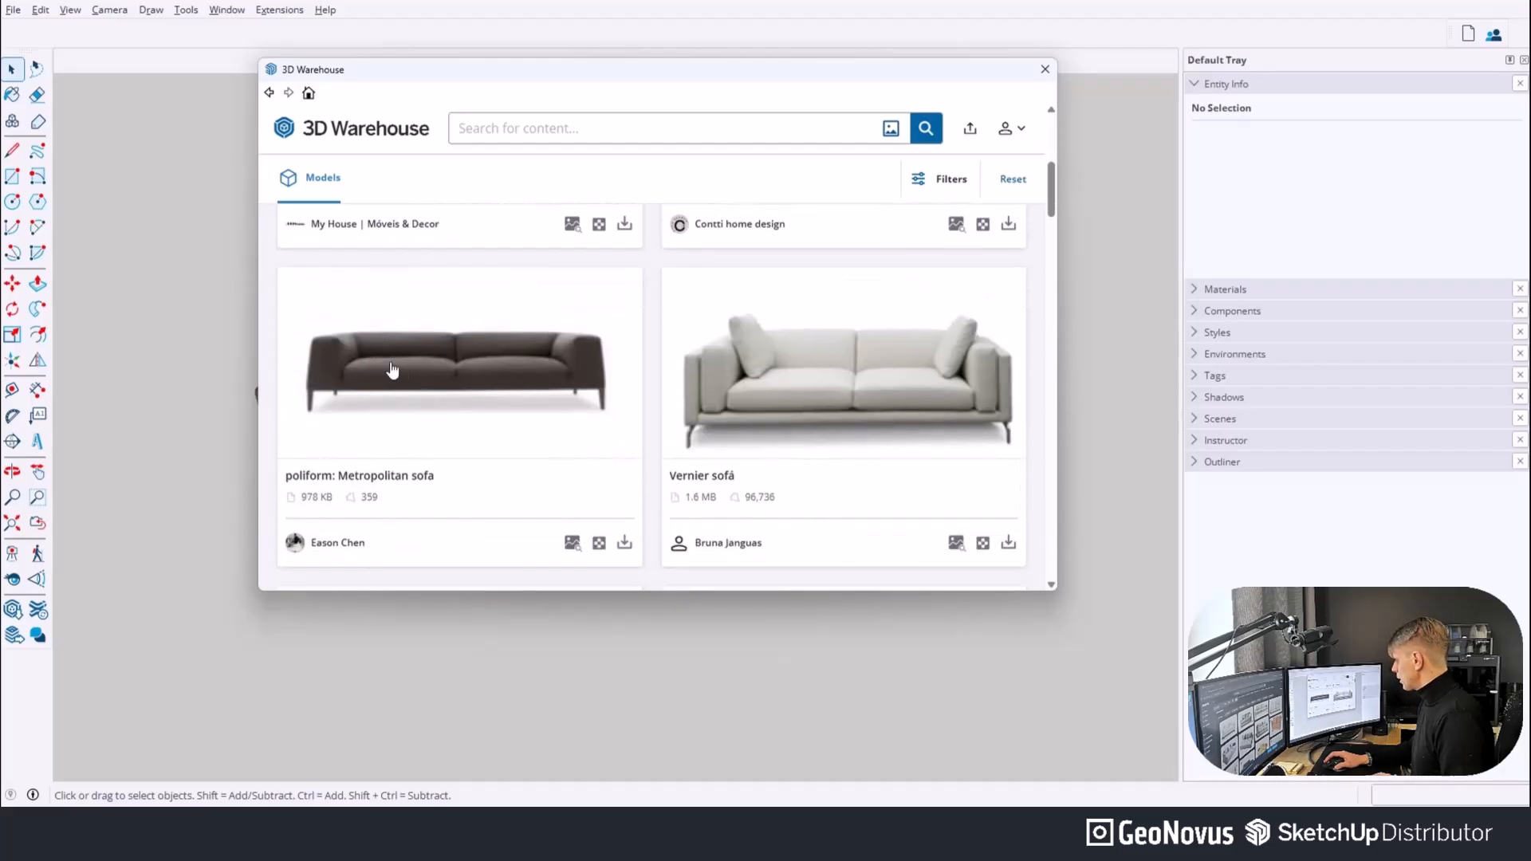
scroll(833, 392, up, 5)
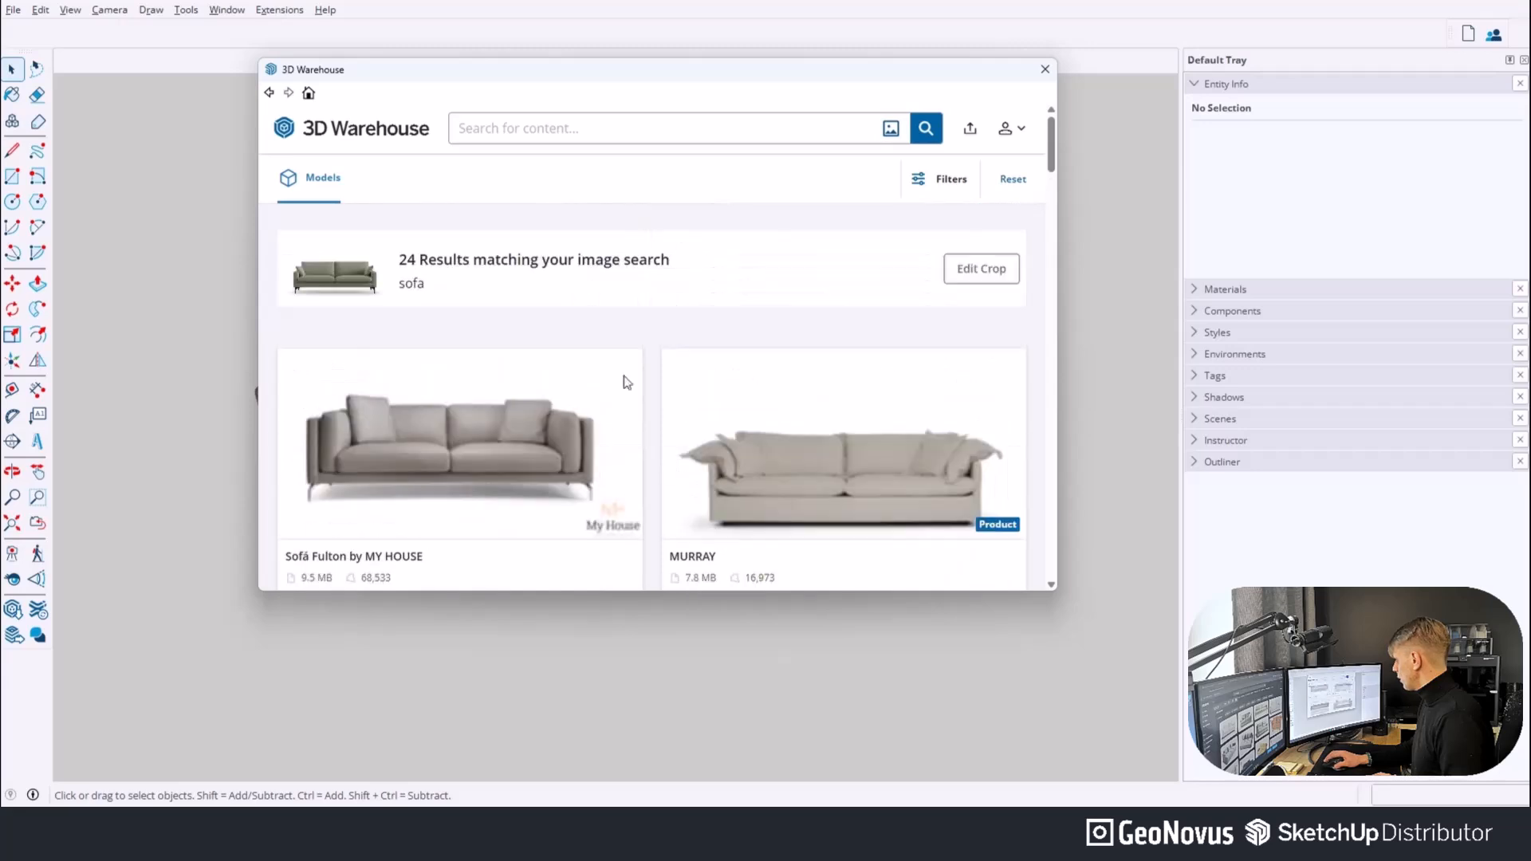
scroll(378, 307, down, 5)
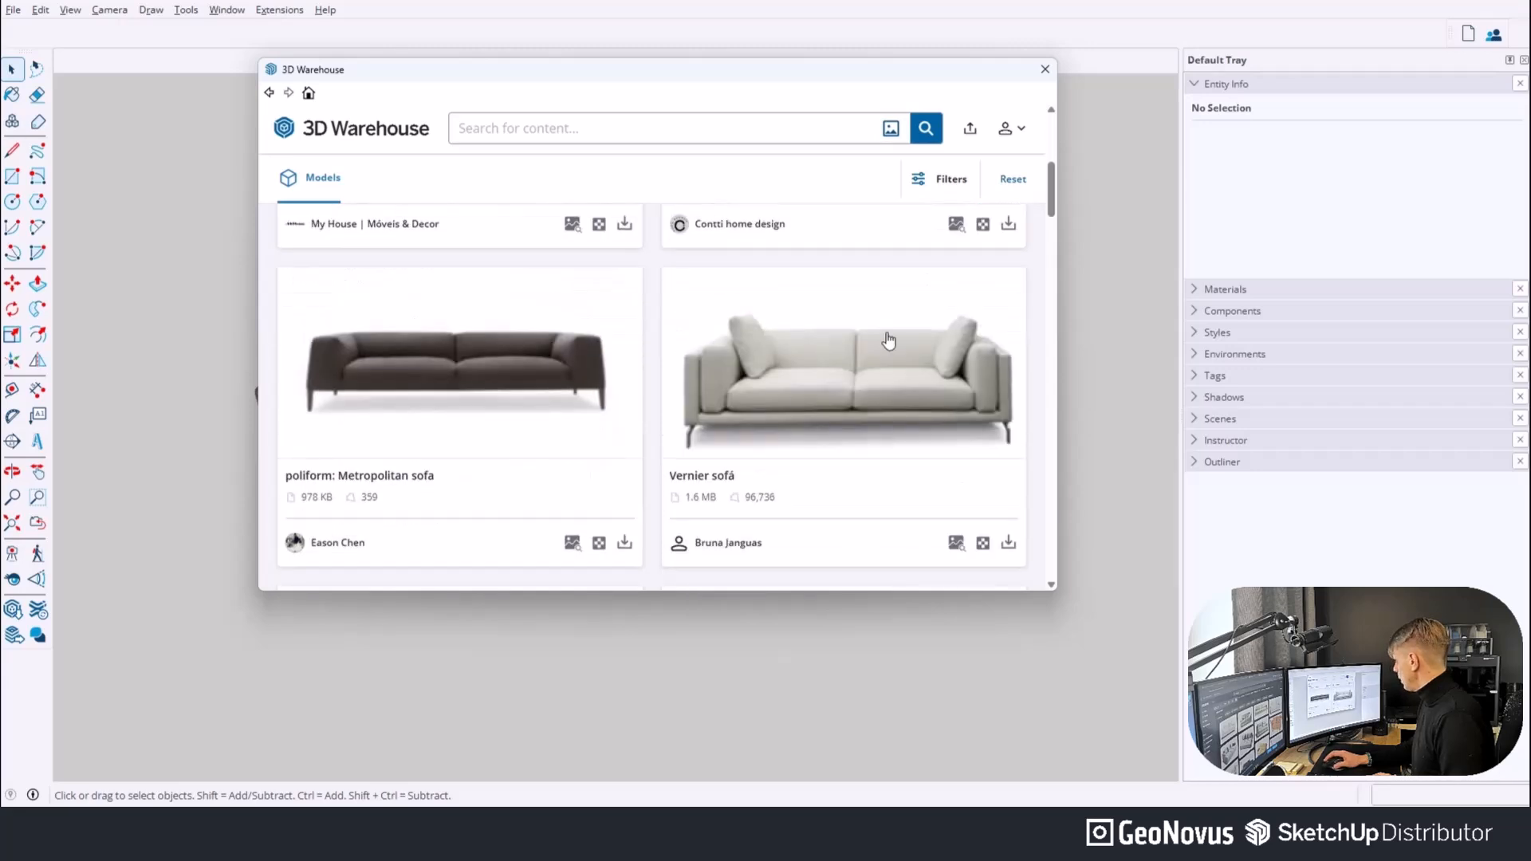
scroll(779, 445, up, 5)
scroll(779, 445, down, 6)
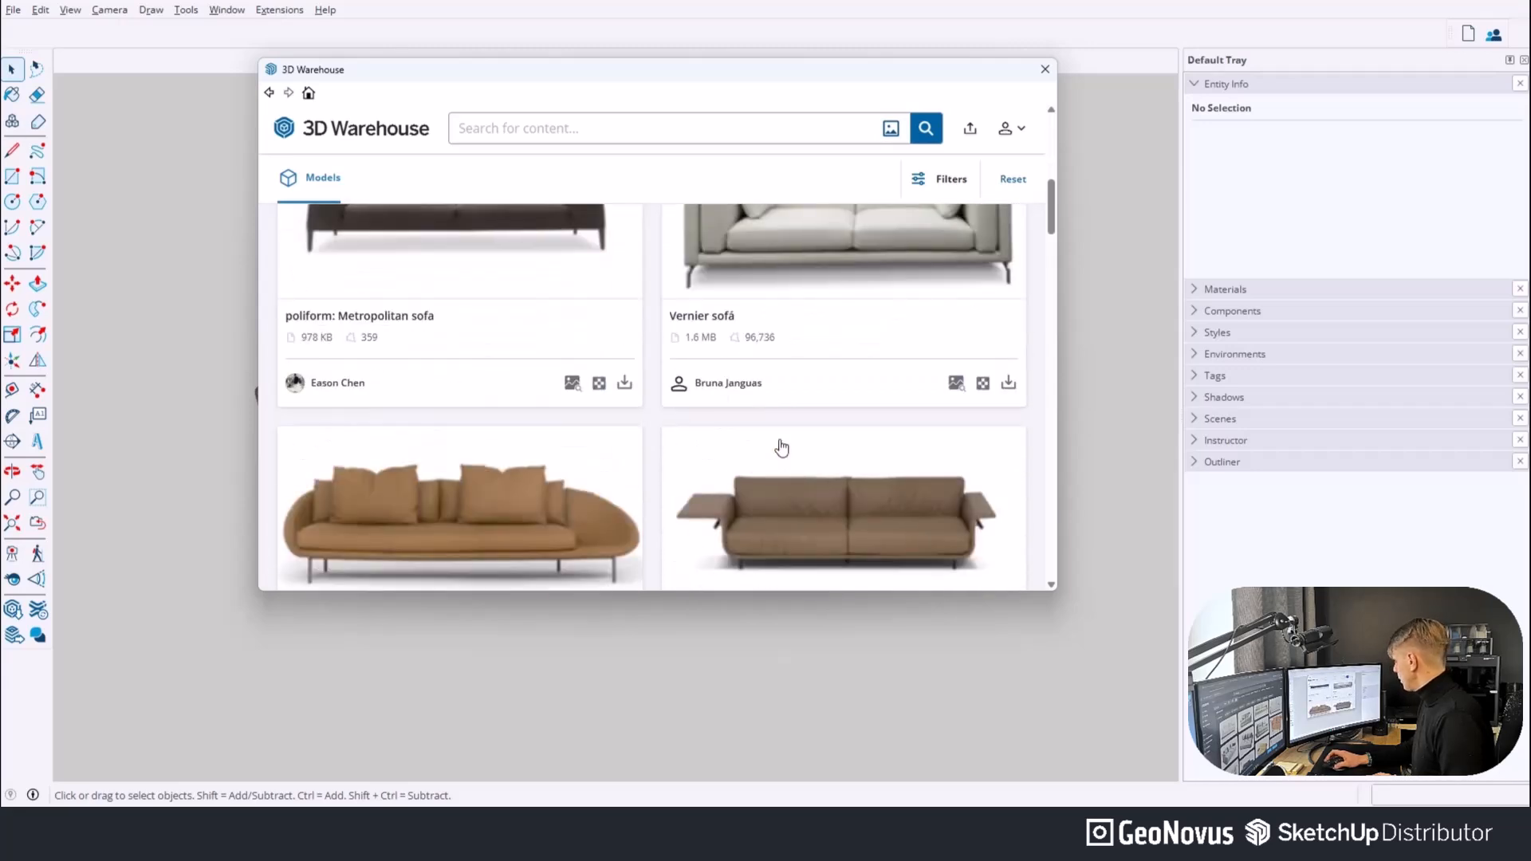
scroll(781, 448, up, 1)
scroll(781, 448, up, 3)
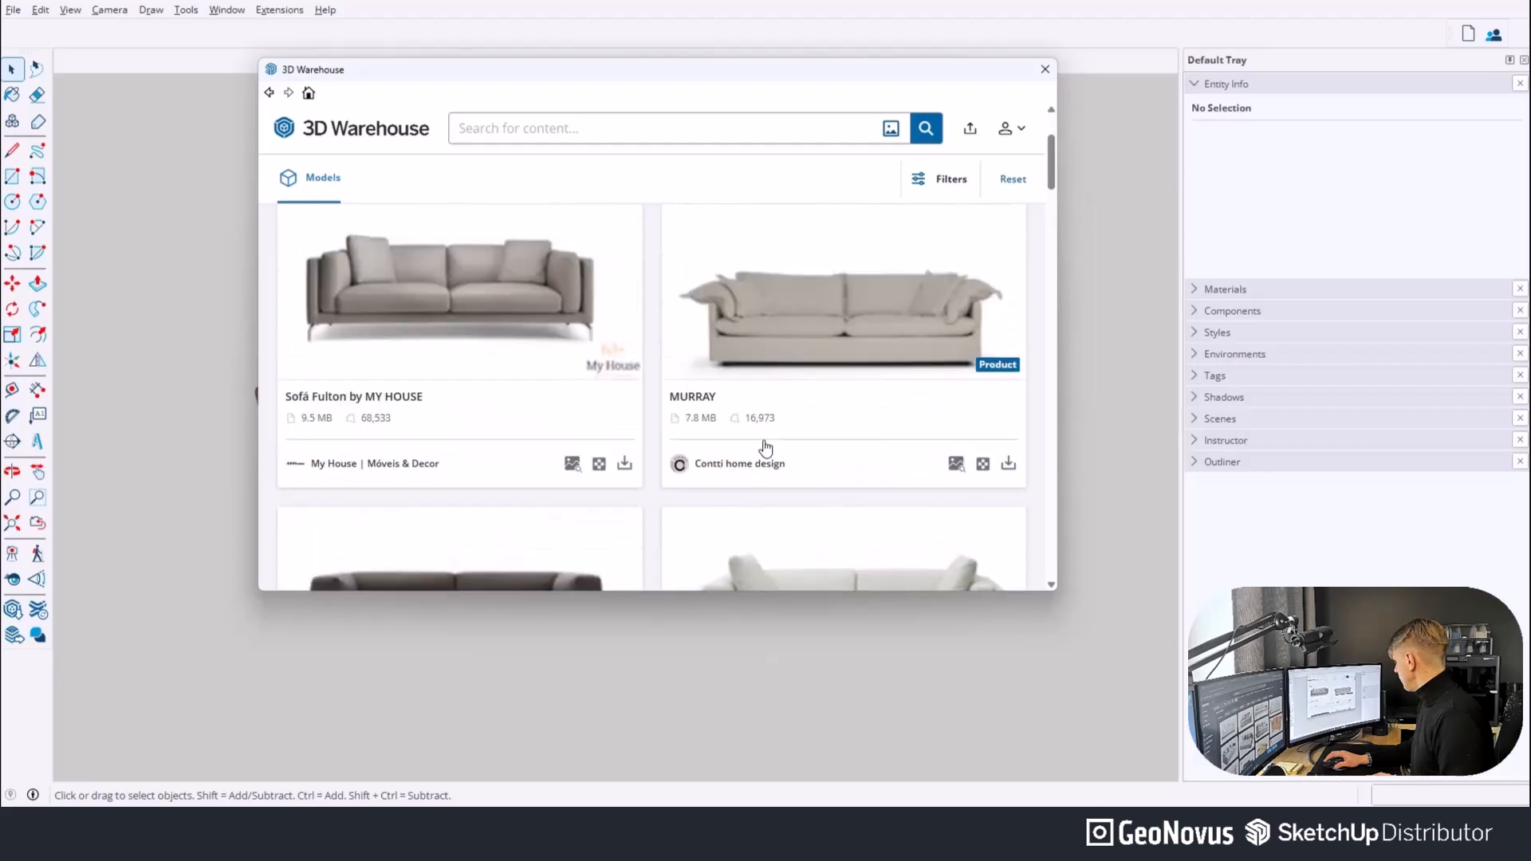
scroll(765, 445, down, 7)
scroll(765, 446, up, 6)
scroll(765, 448, down, 15)
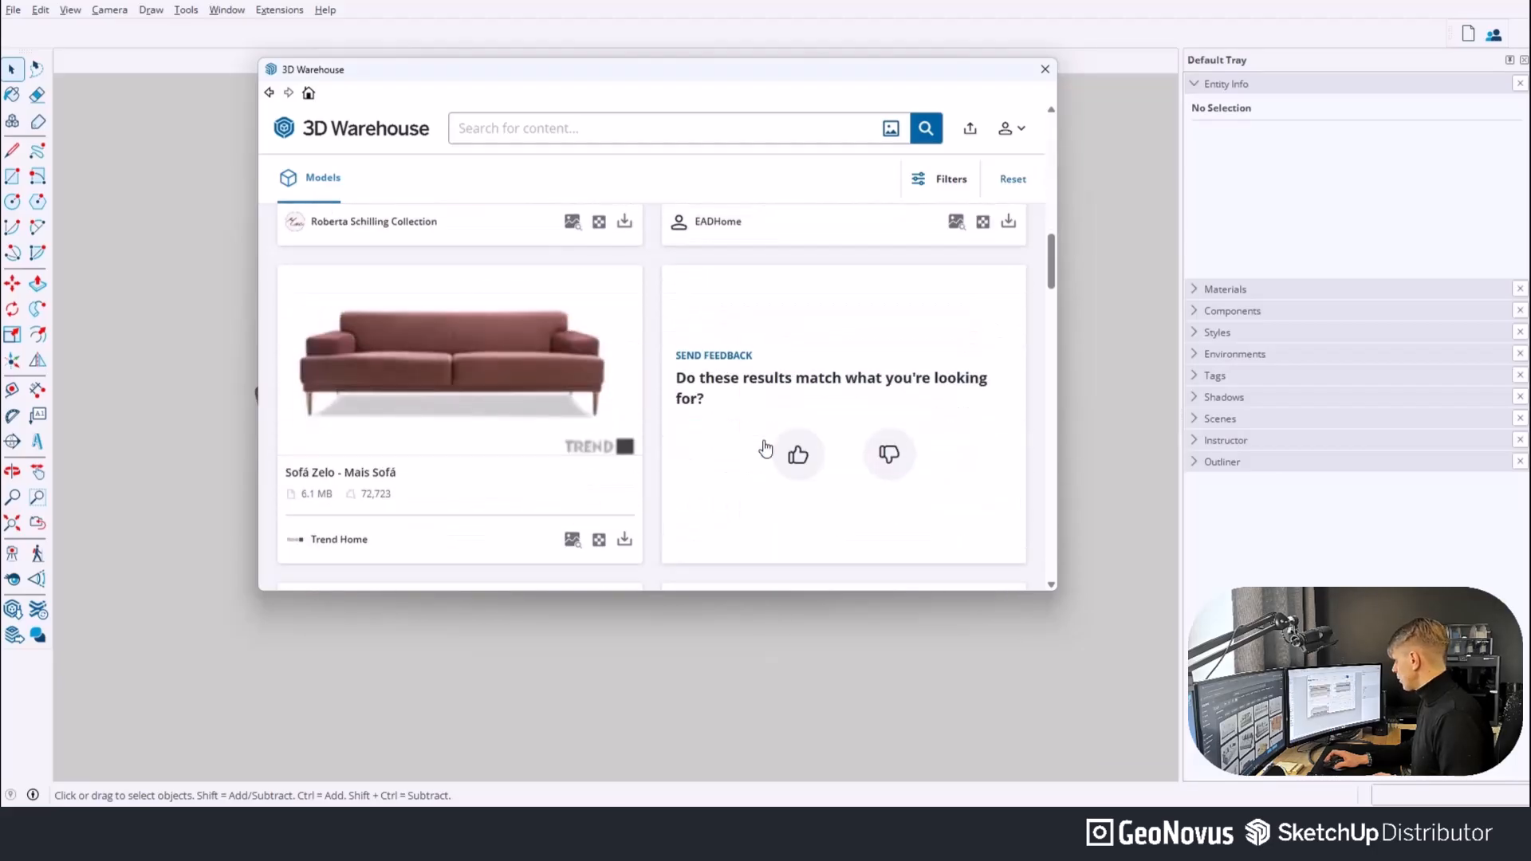
scroll(766, 448, down, 15)
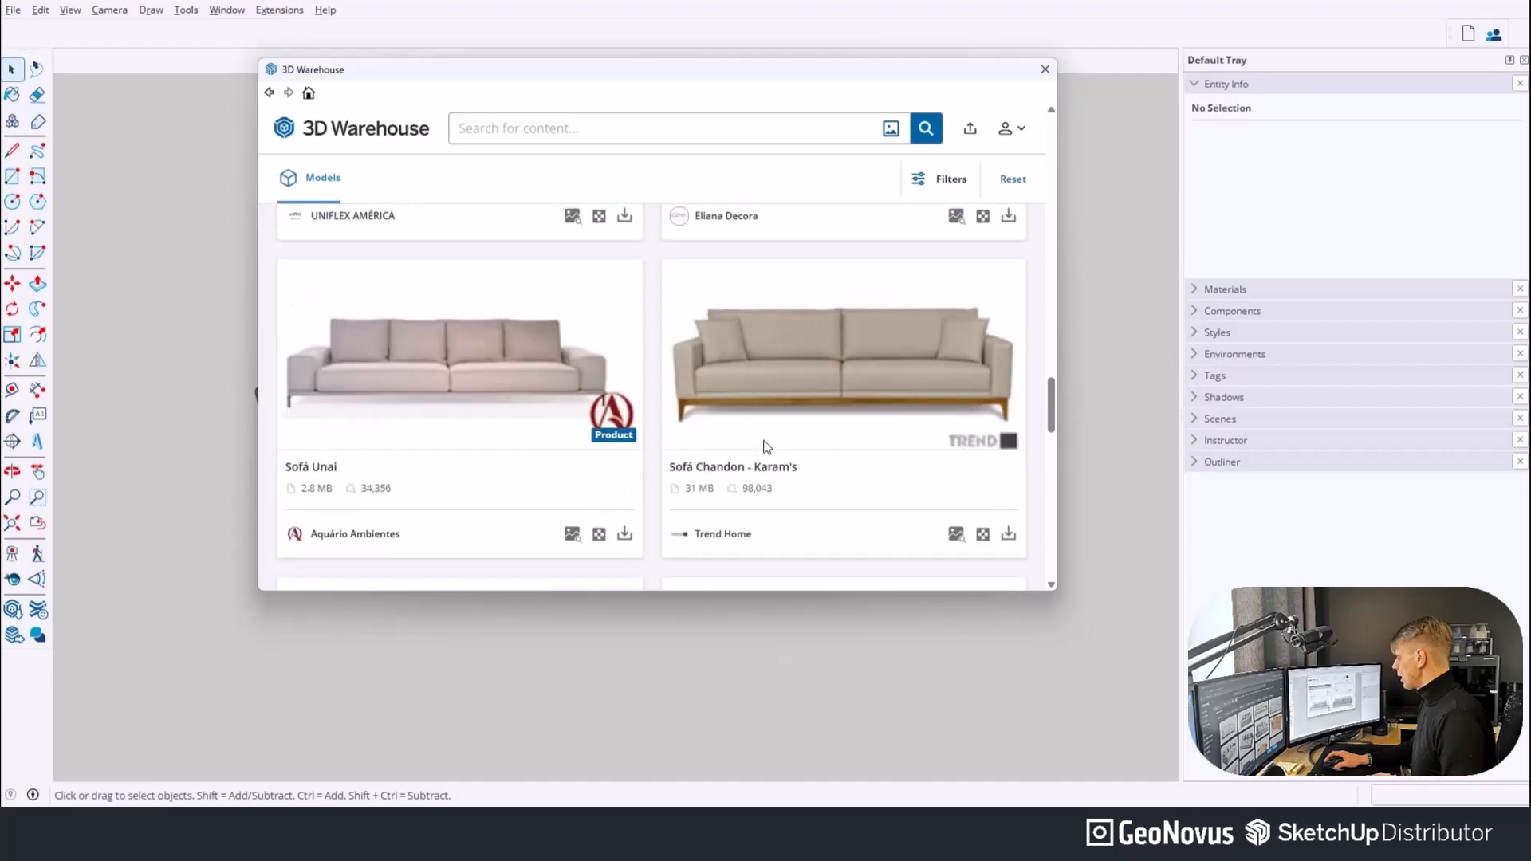
scroll(766, 448, down, 3)
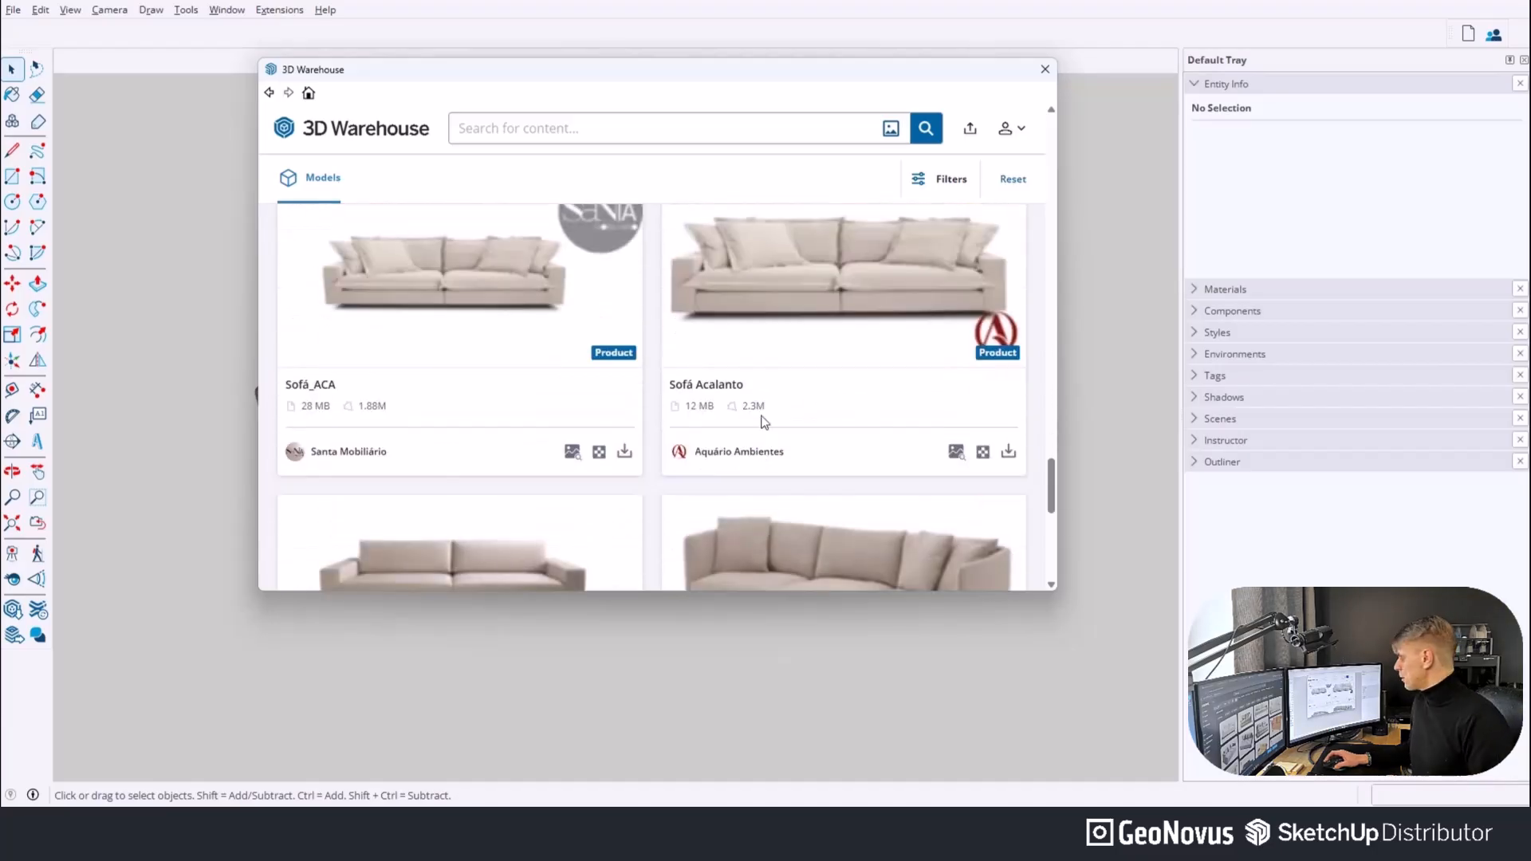
drag(1054, 490, 1052, 190)
scroll(676, 396, down, 6)
scroll(676, 396, up, 2)
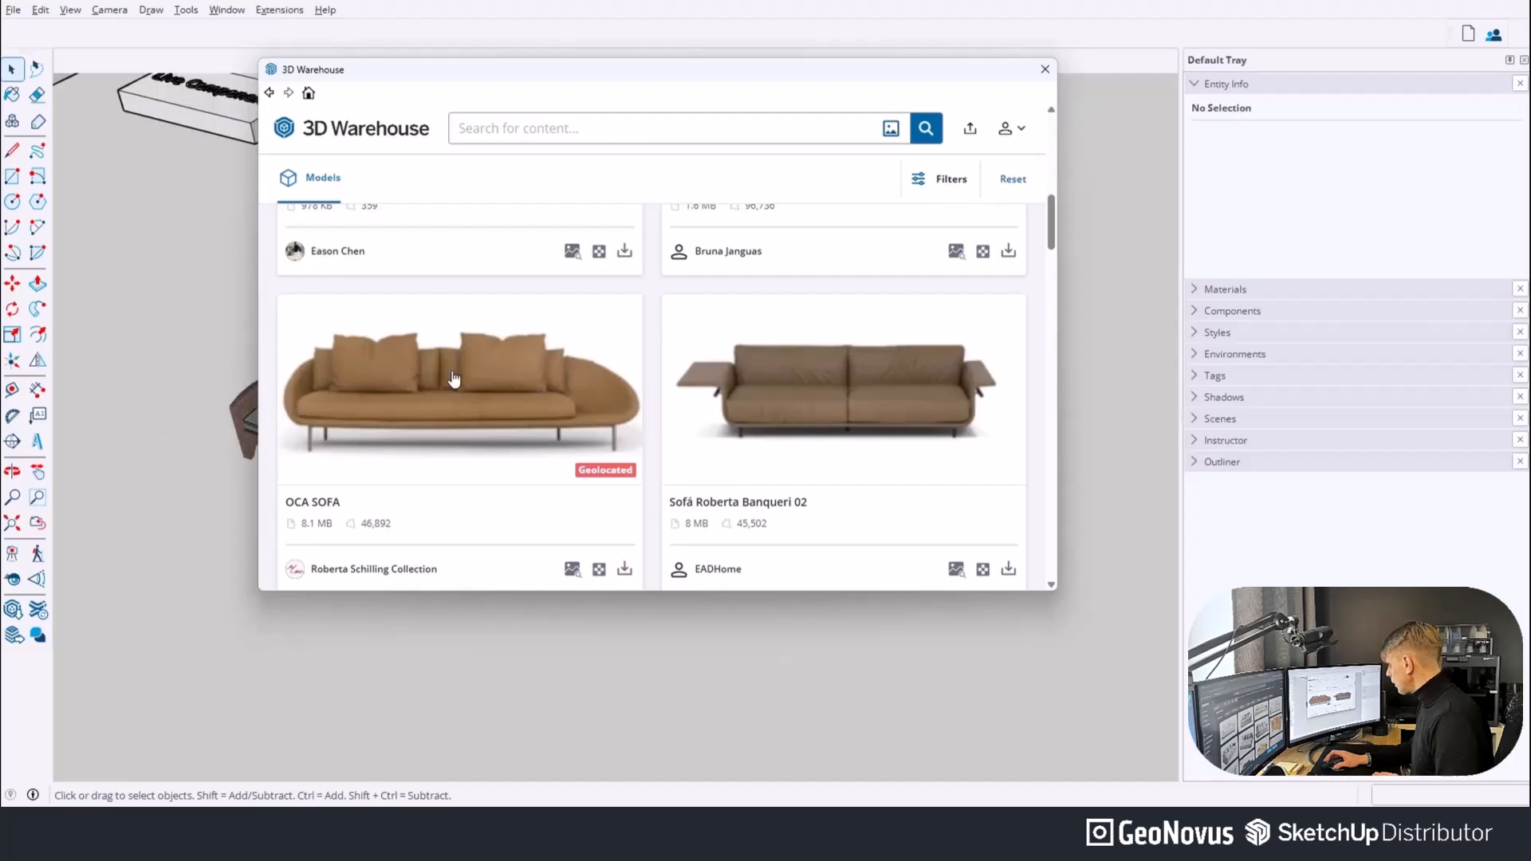
scroll(488, 435, down, 6)
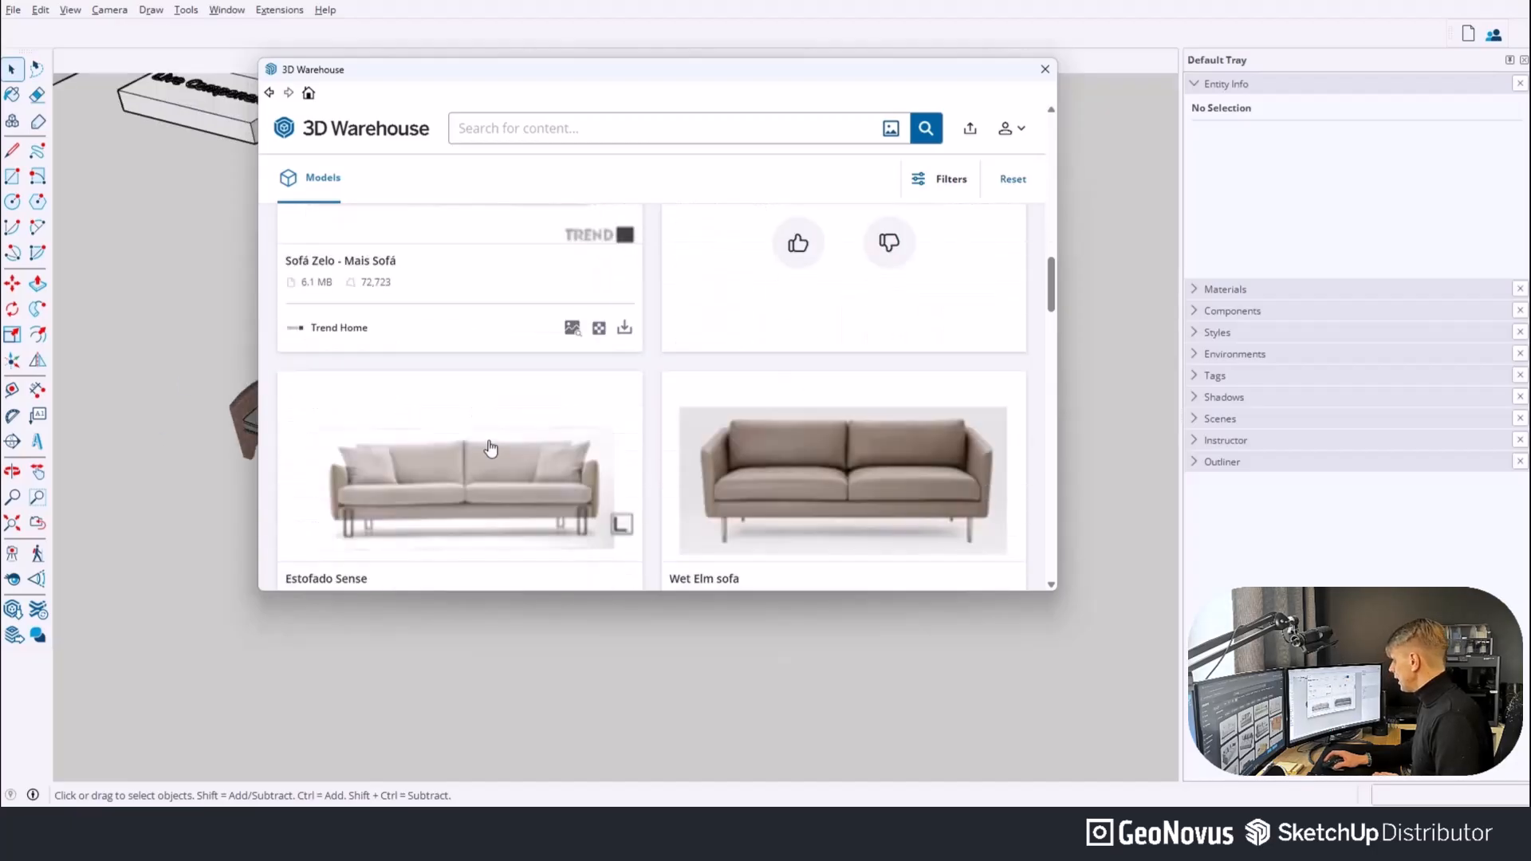
scroll(490, 451, down, 1)
scroll(558, 471, down, 2)
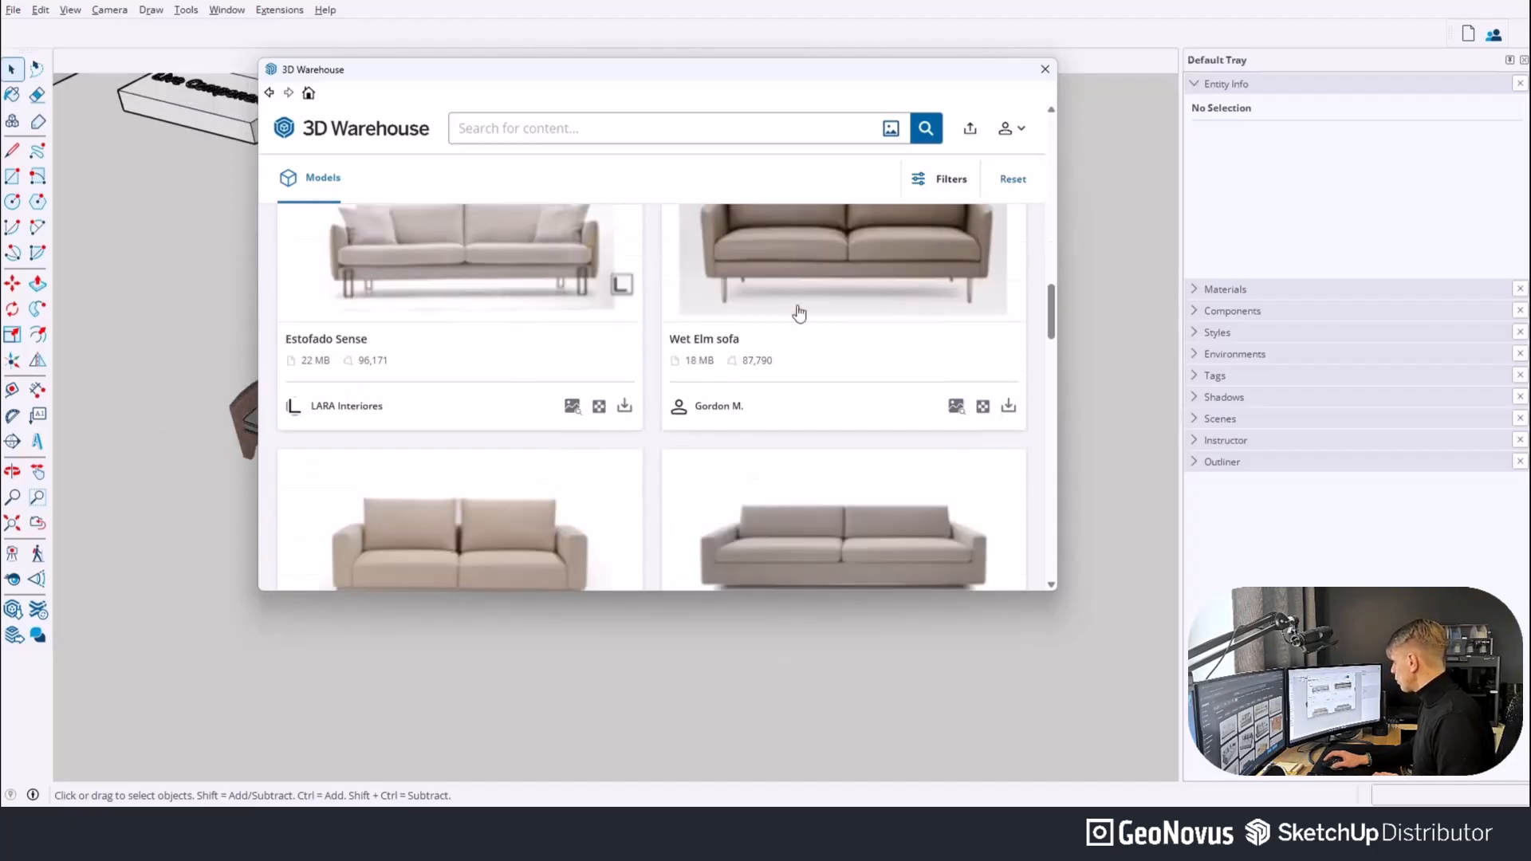
scroll(798, 319, up, 1)
scroll(753, 370, down, 2)
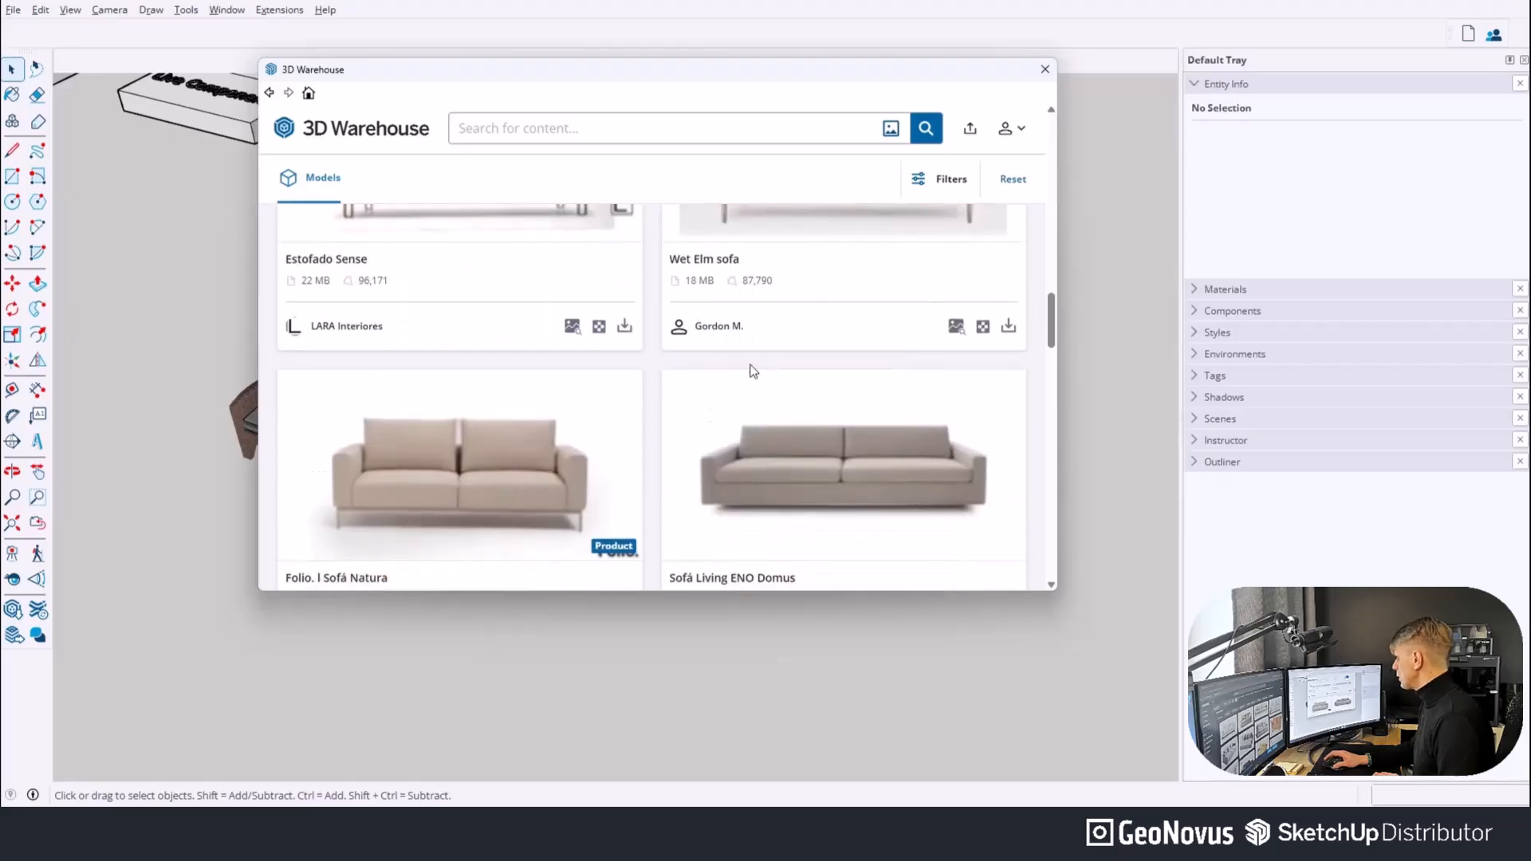
scroll(718, 371, down, 2)
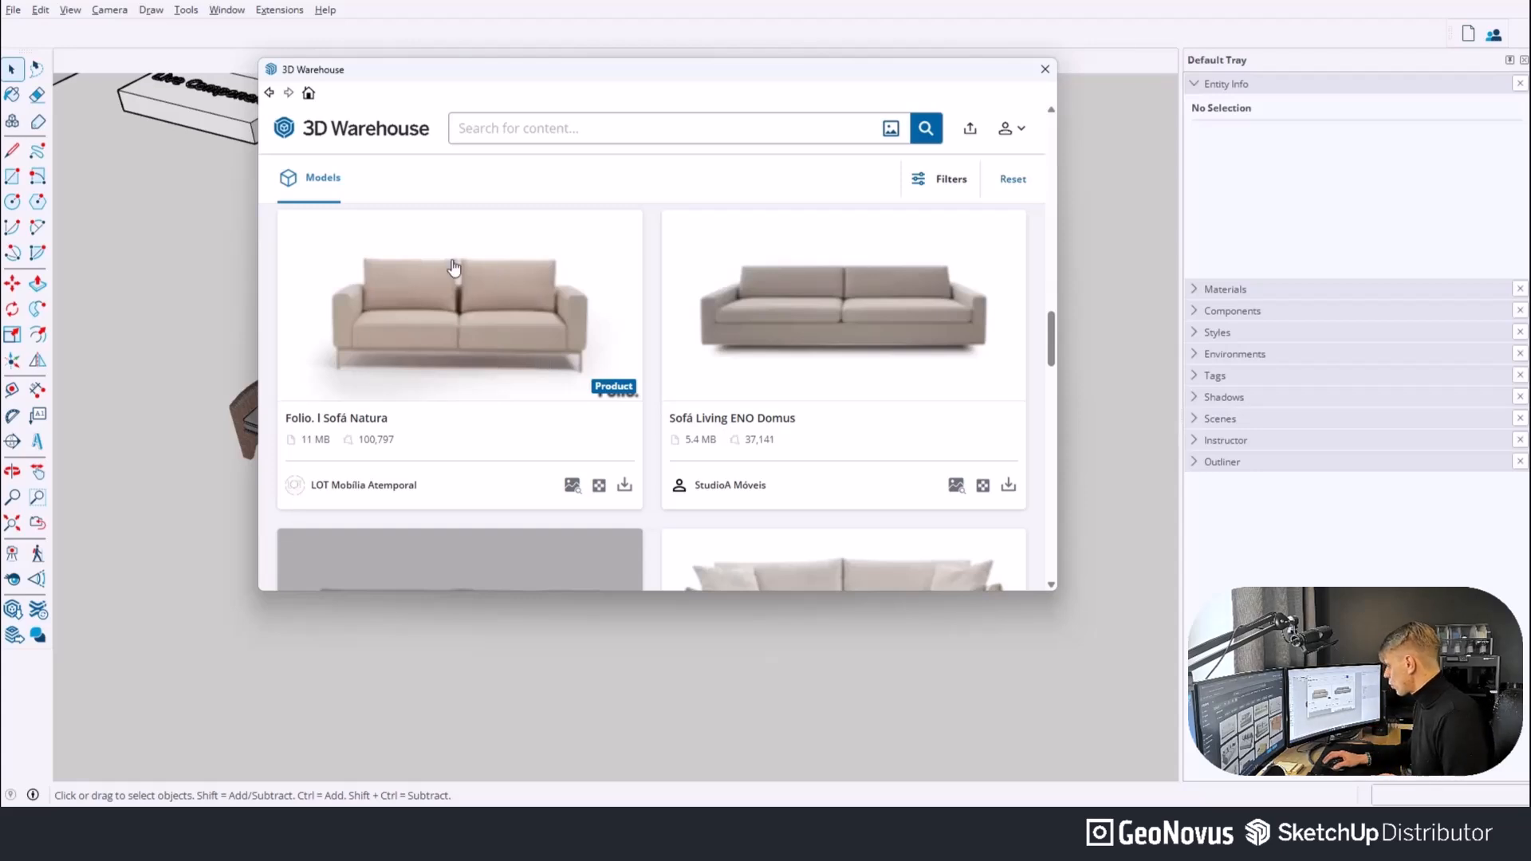
Open the LOT Mobília Atemporal brand page from its sofa result and look through the brand's models.
click(358, 486)
scroll(558, 267, down, 4)
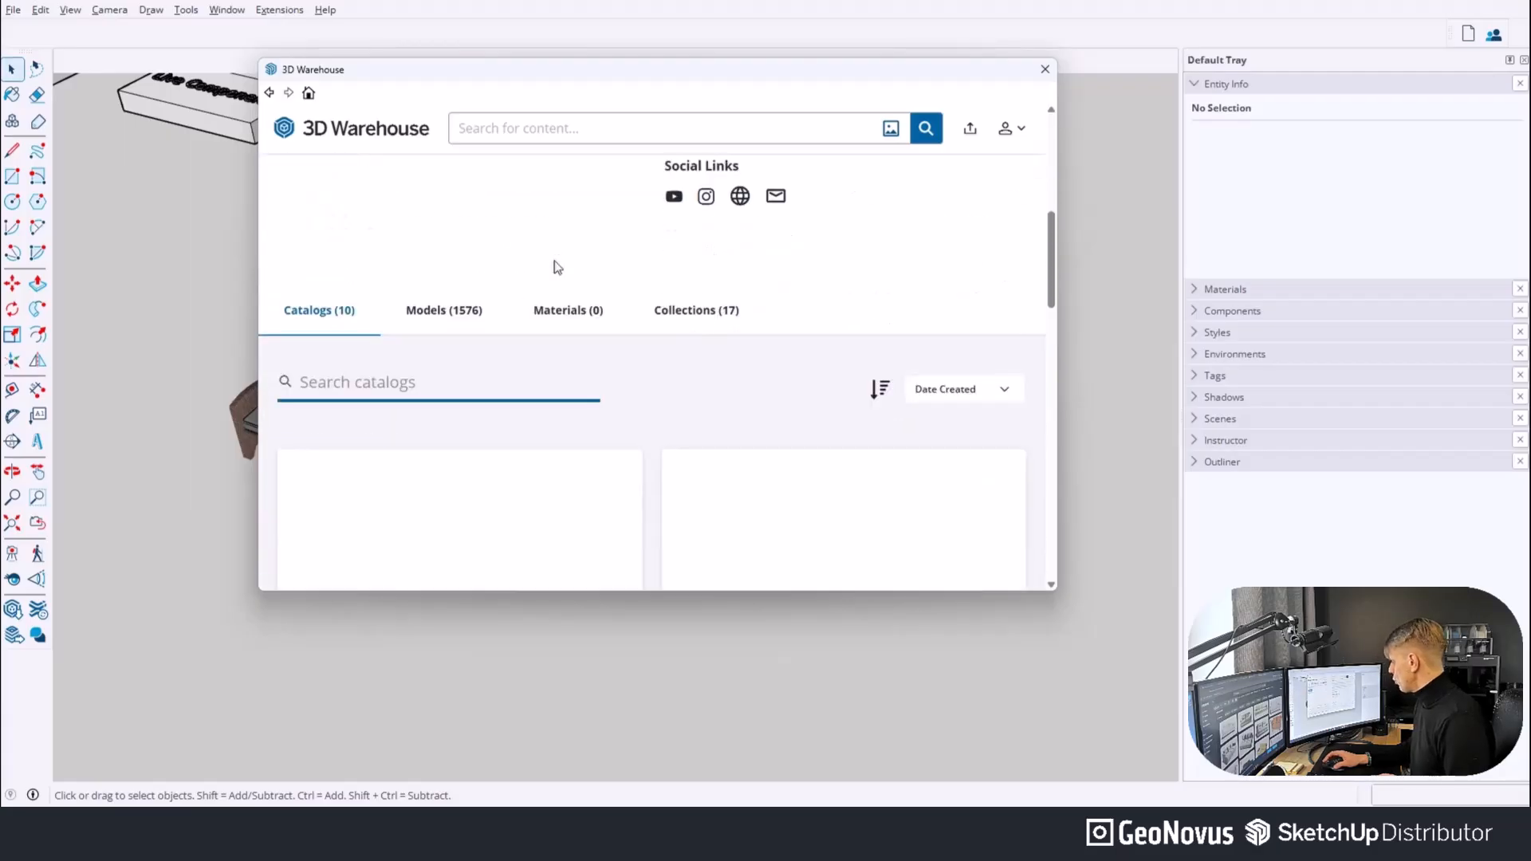
click(452, 316)
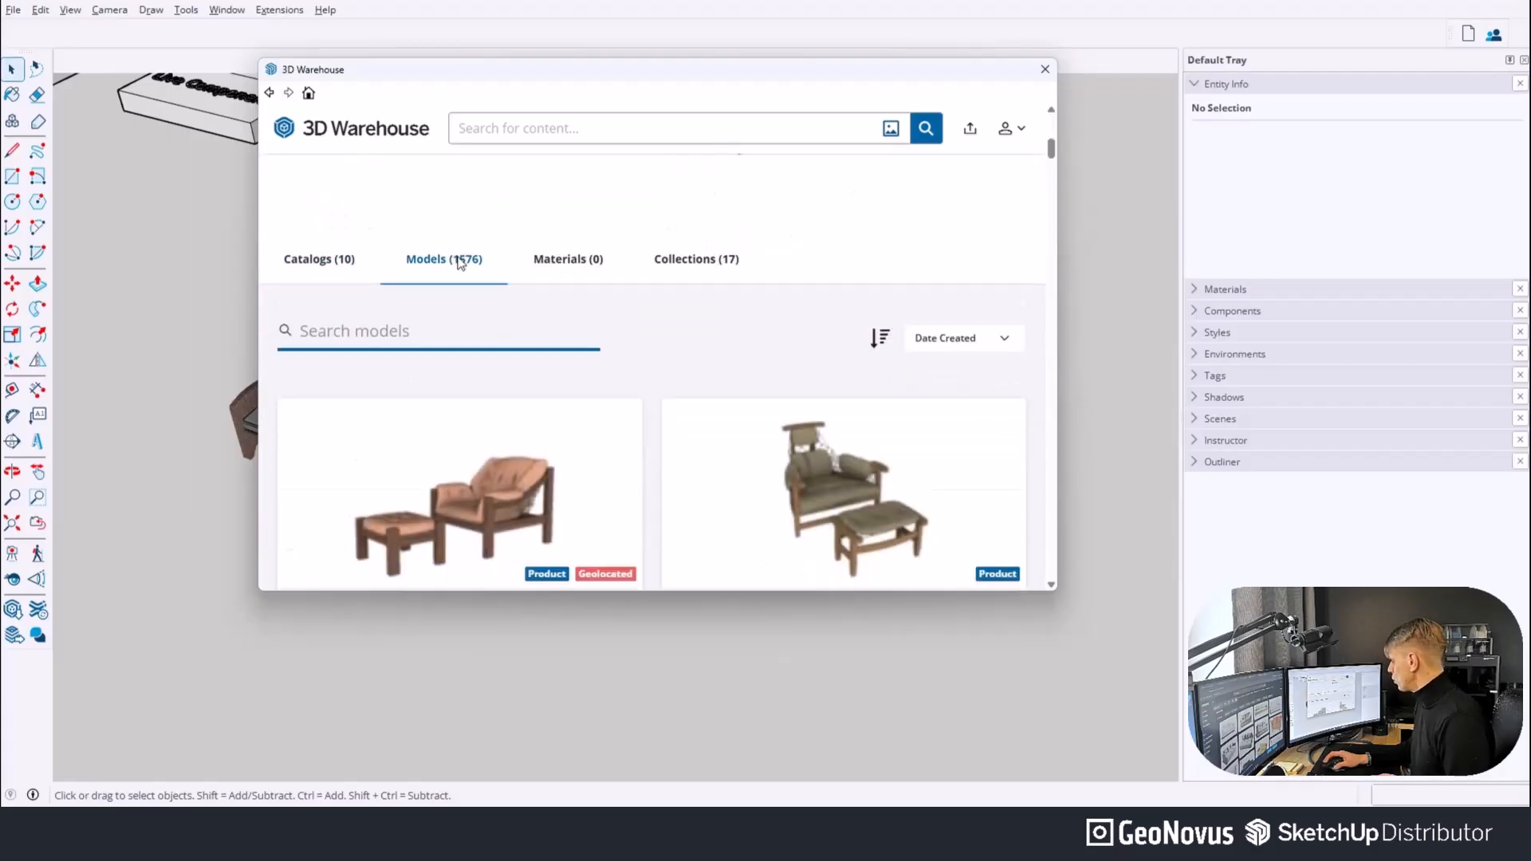
scroll(422, 302, down, 7)
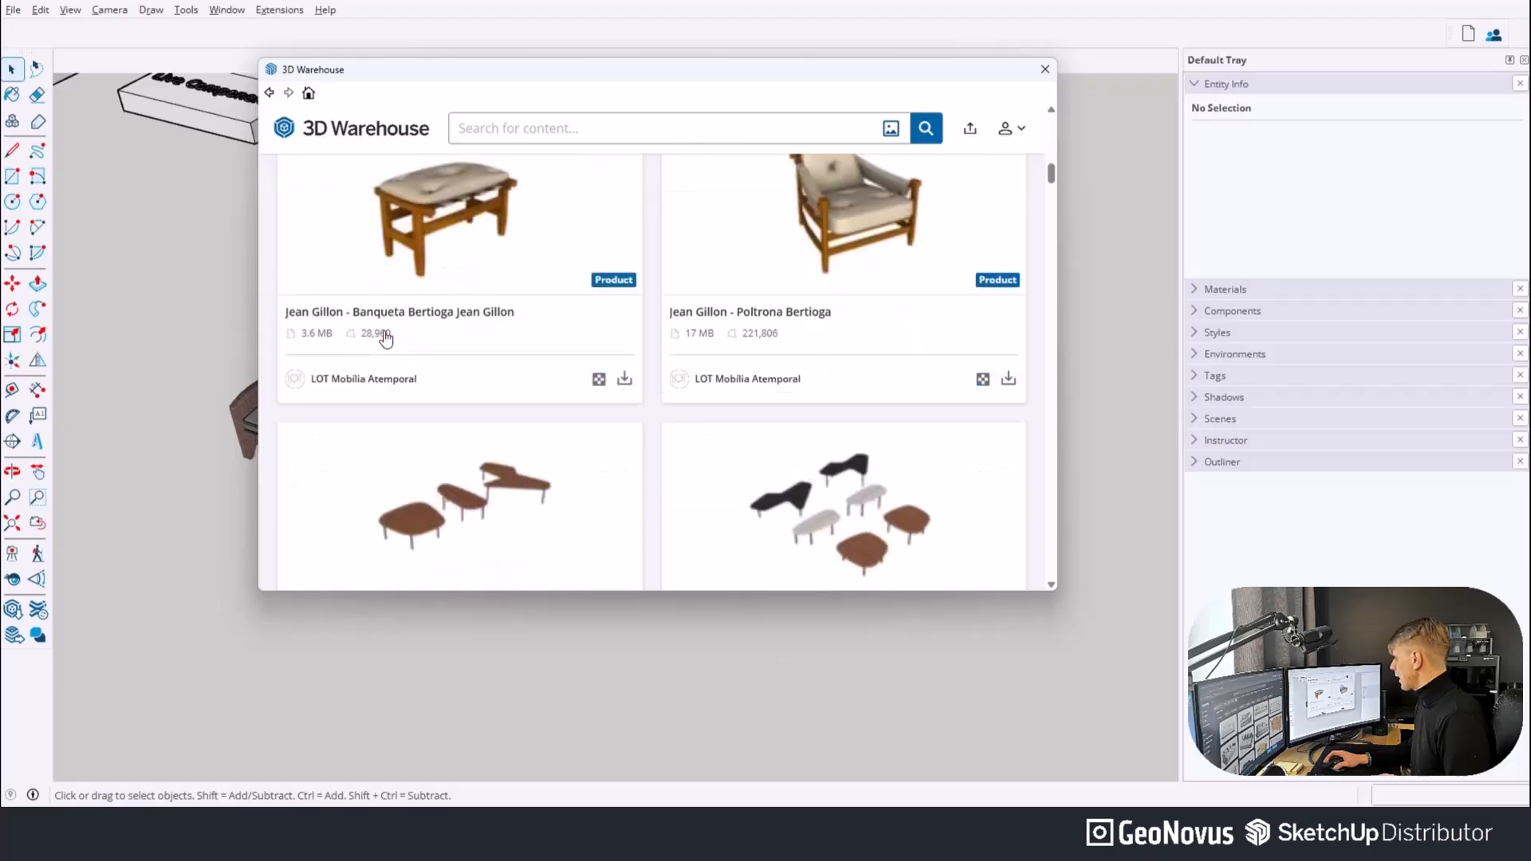
scroll(386, 340, down, 2)
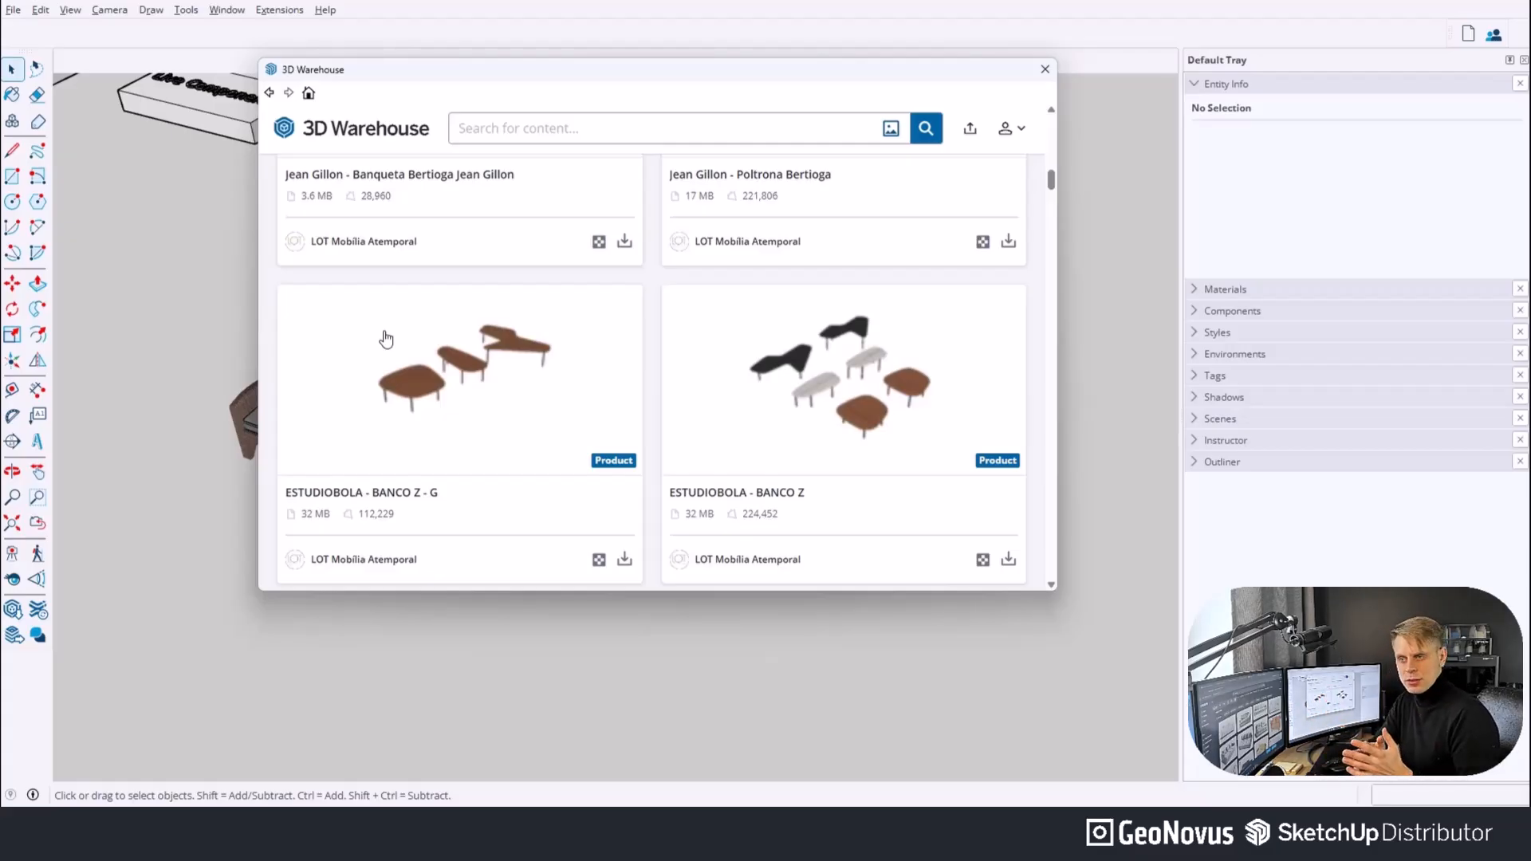
scroll(395, 334, down, 2)
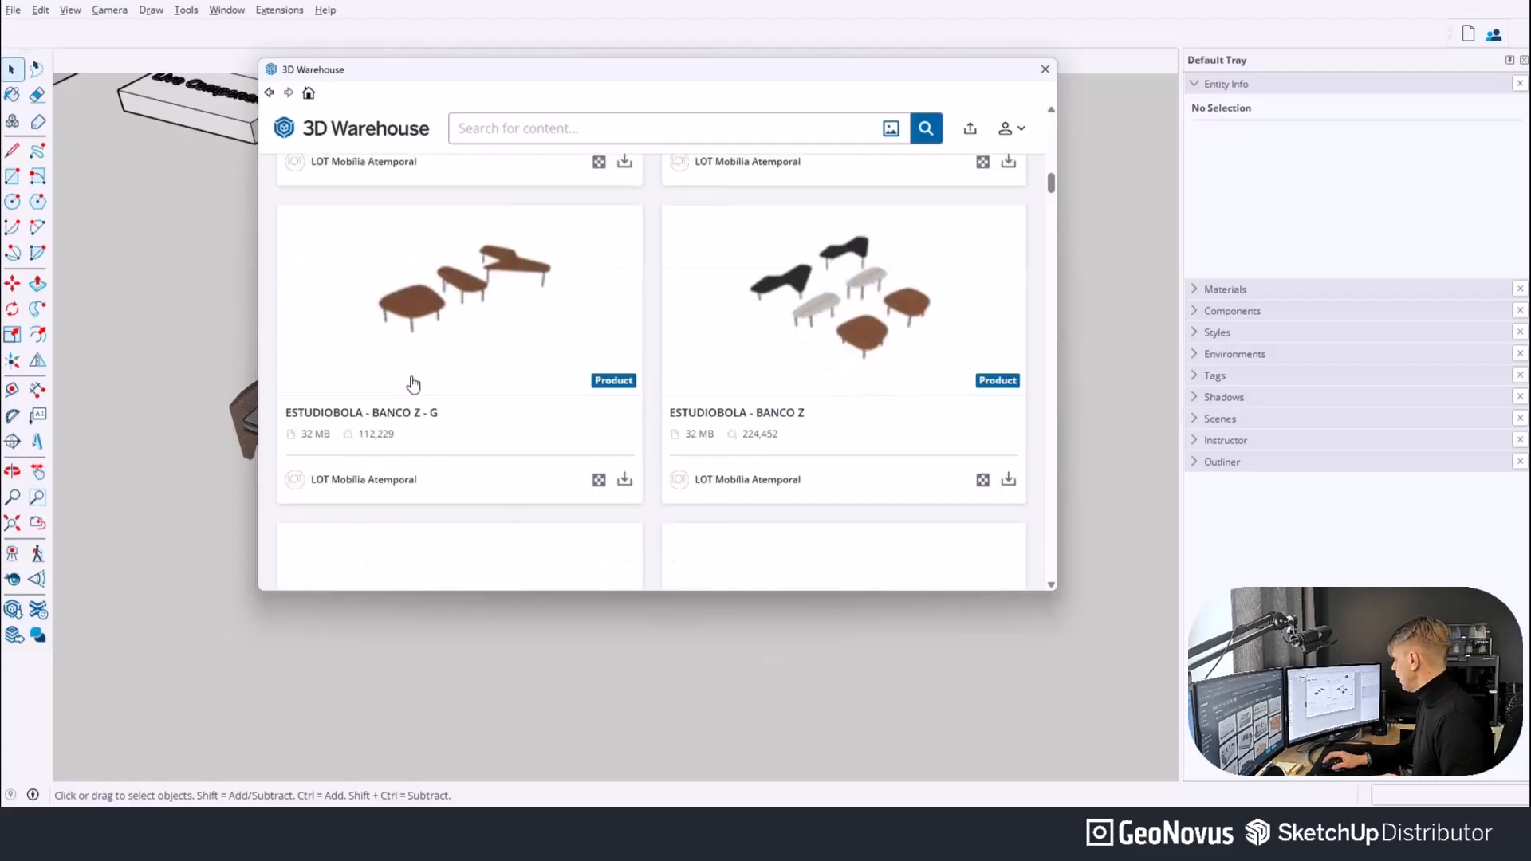
scroll(508, 369, up, 1)
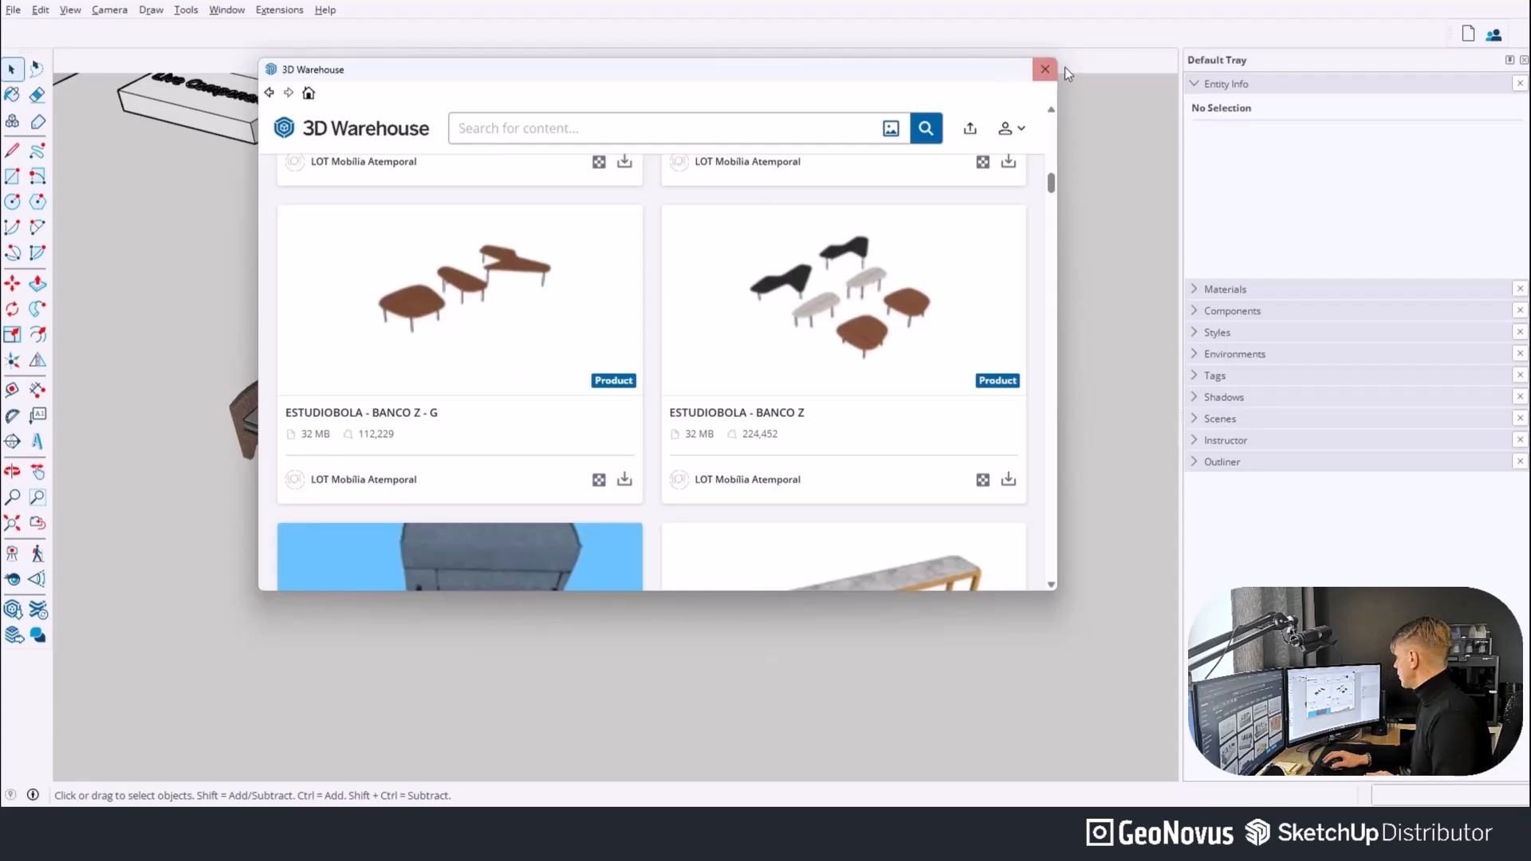
scroll(547, 451, up, 15)
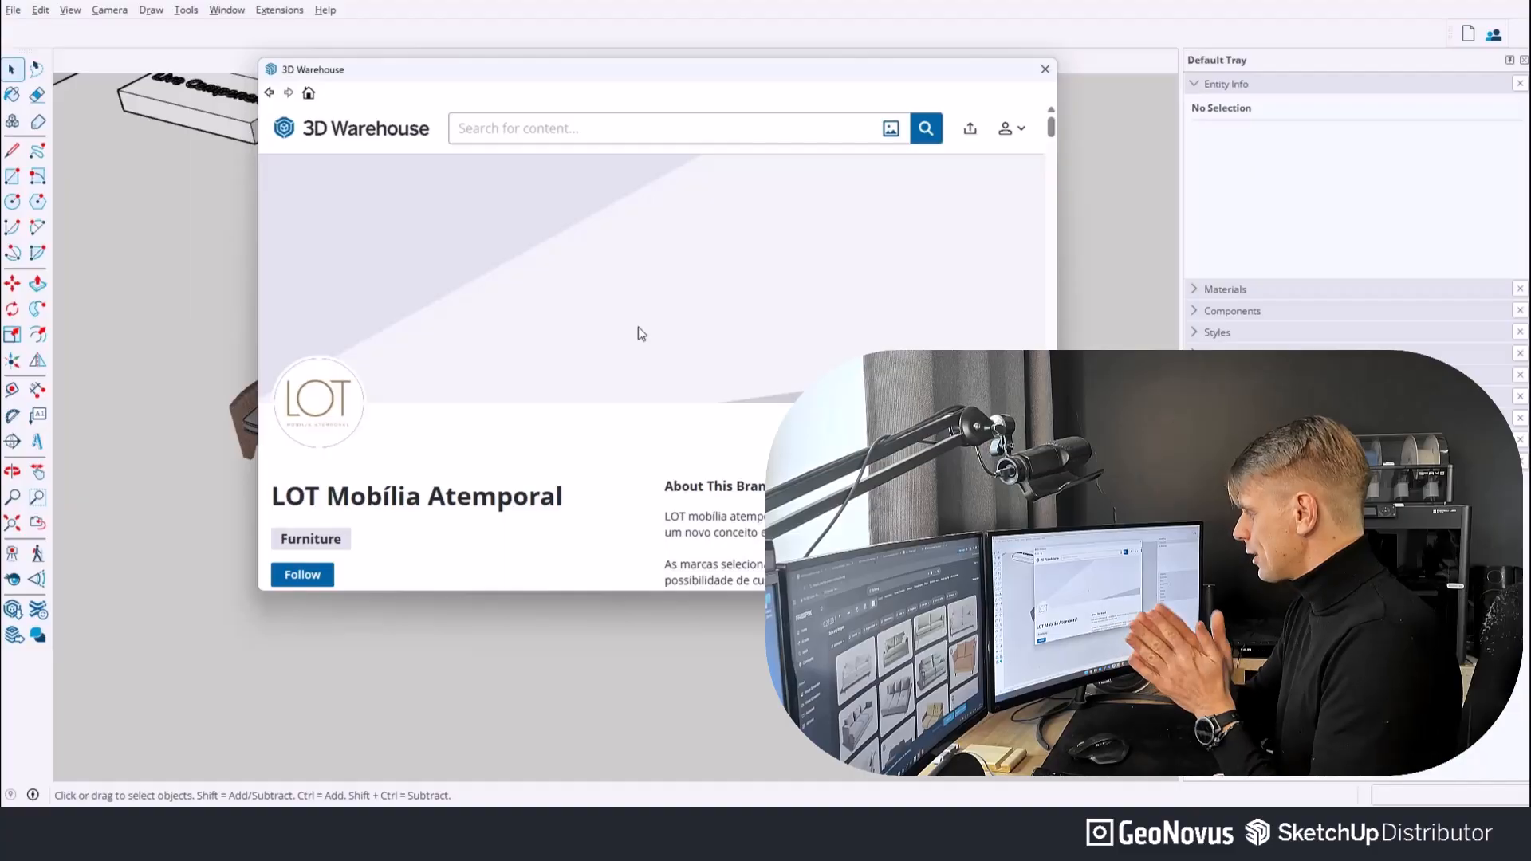
Return to the 3D Warehouse home page and start a new content search.
click(309, 93)
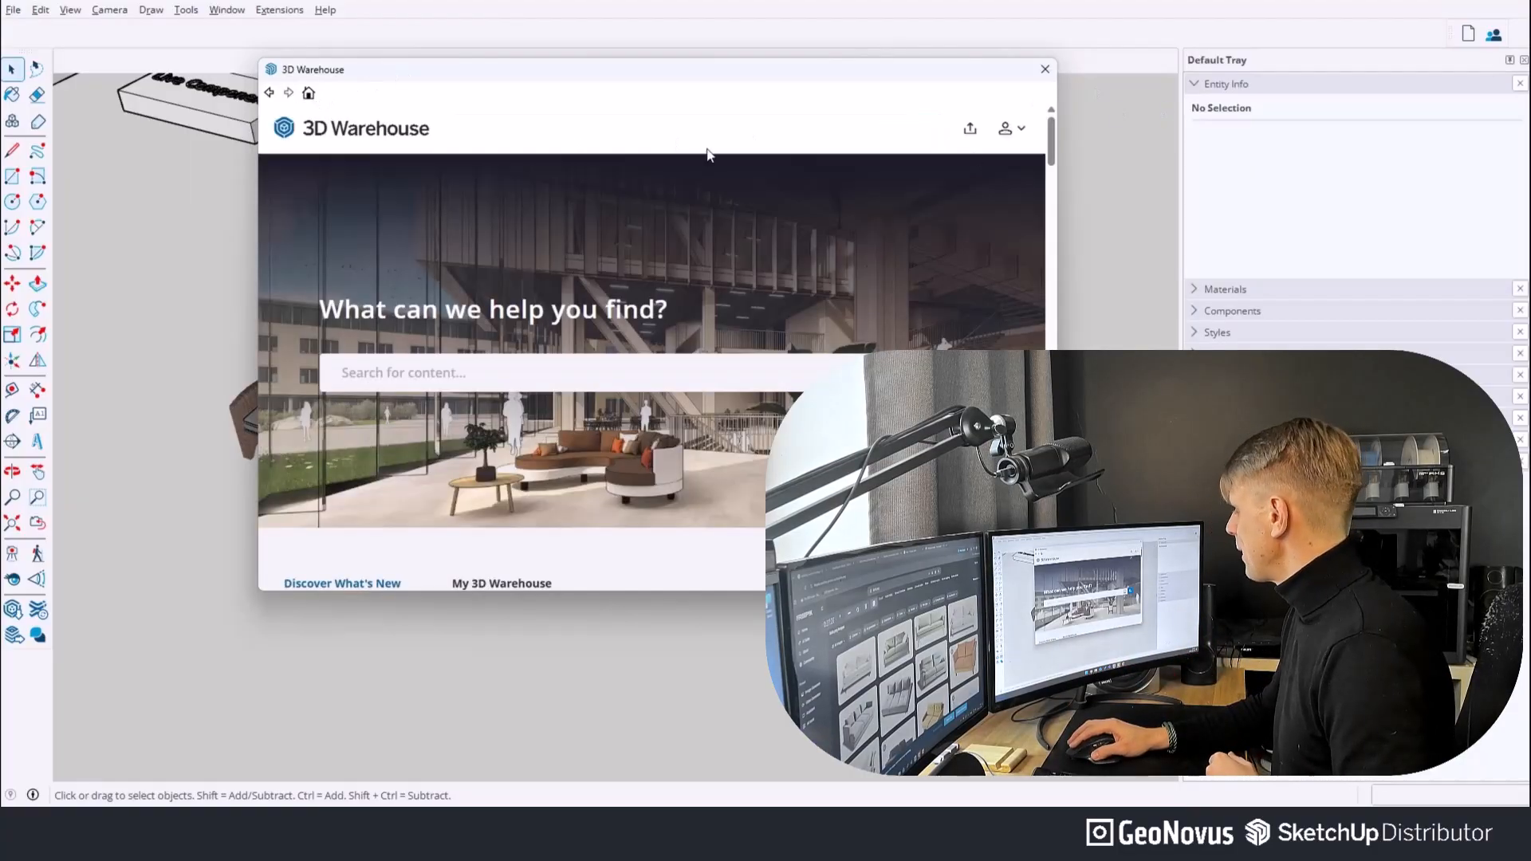
click(470, 297)
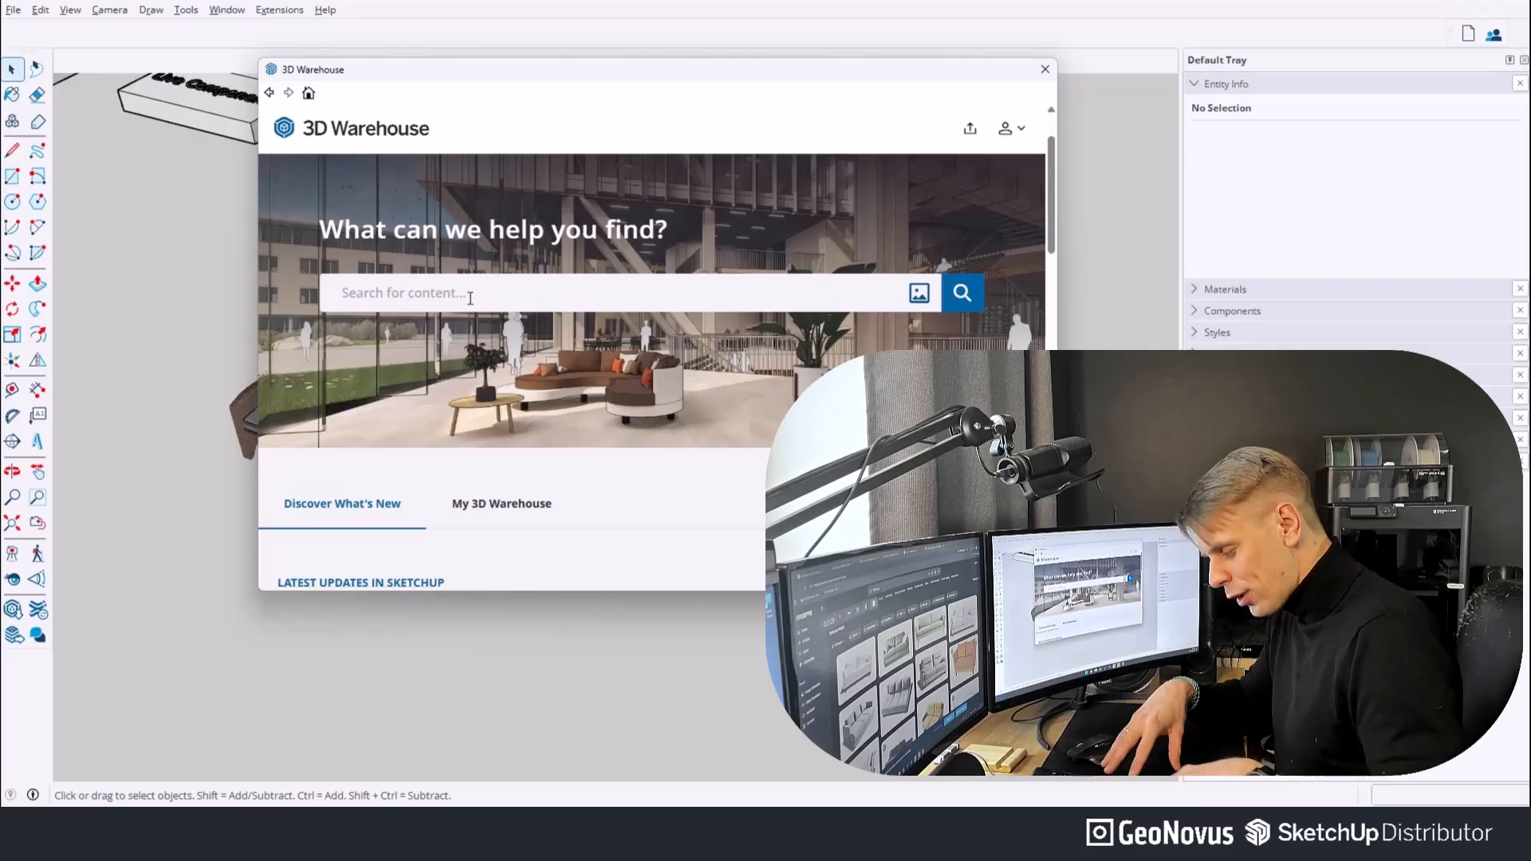